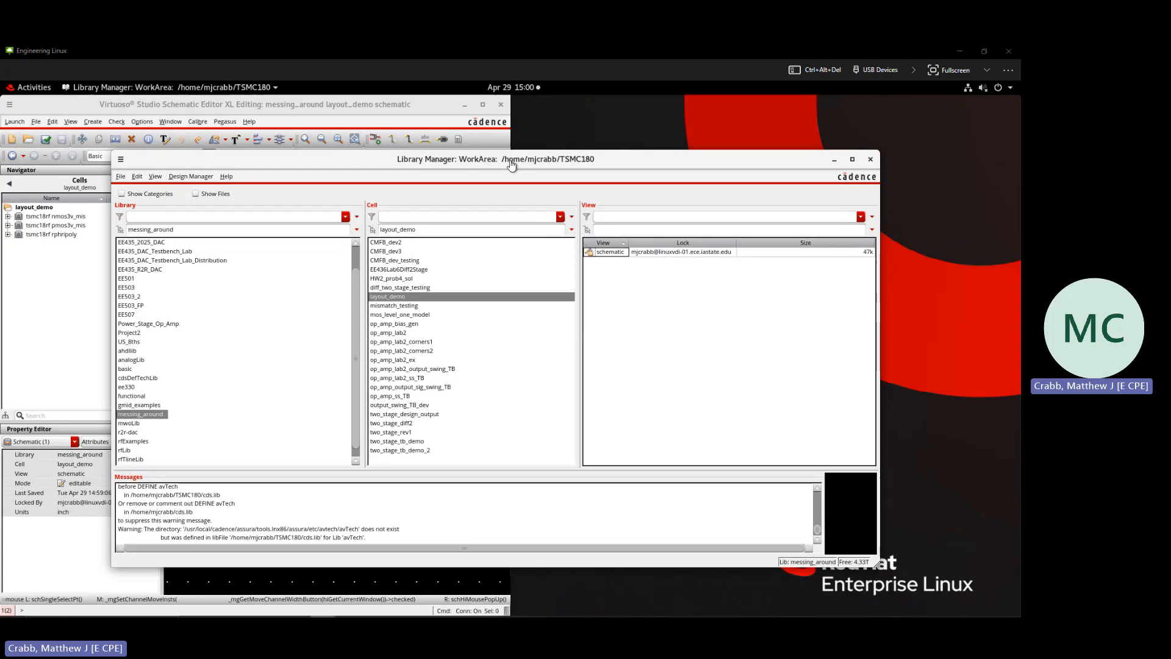
- View the whole layout_demo schematic in a maximized window and return it to its half-screen size
{"action": "left_click", "coordinate": [395, 106]}
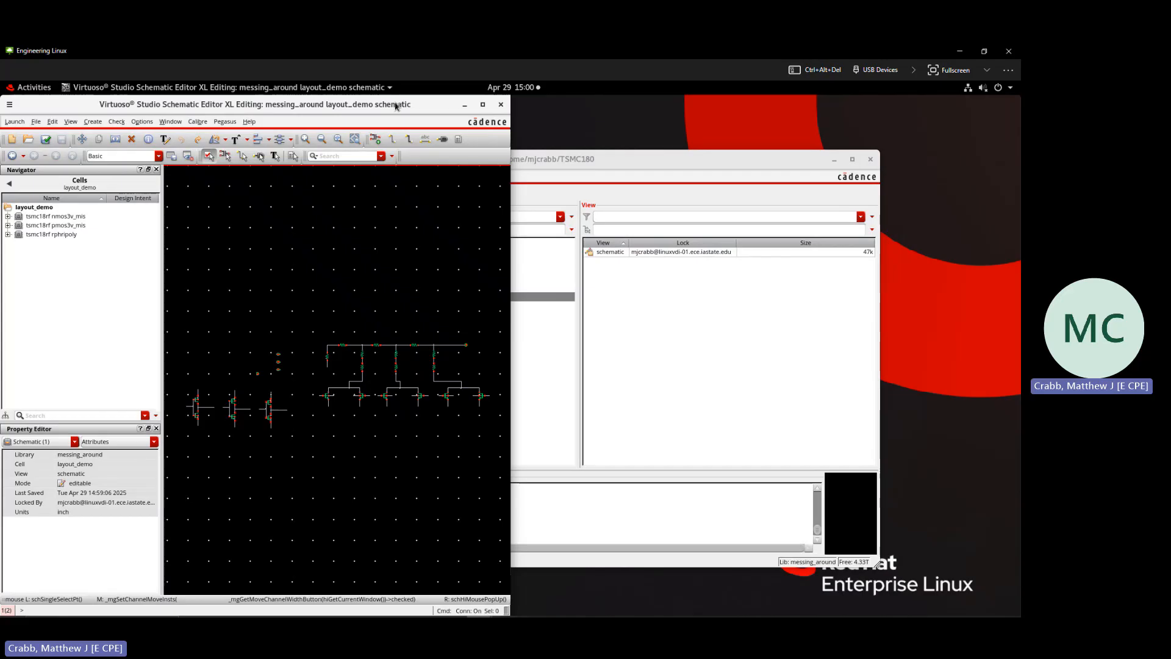
{"action": "key", "text": "super+Up"}
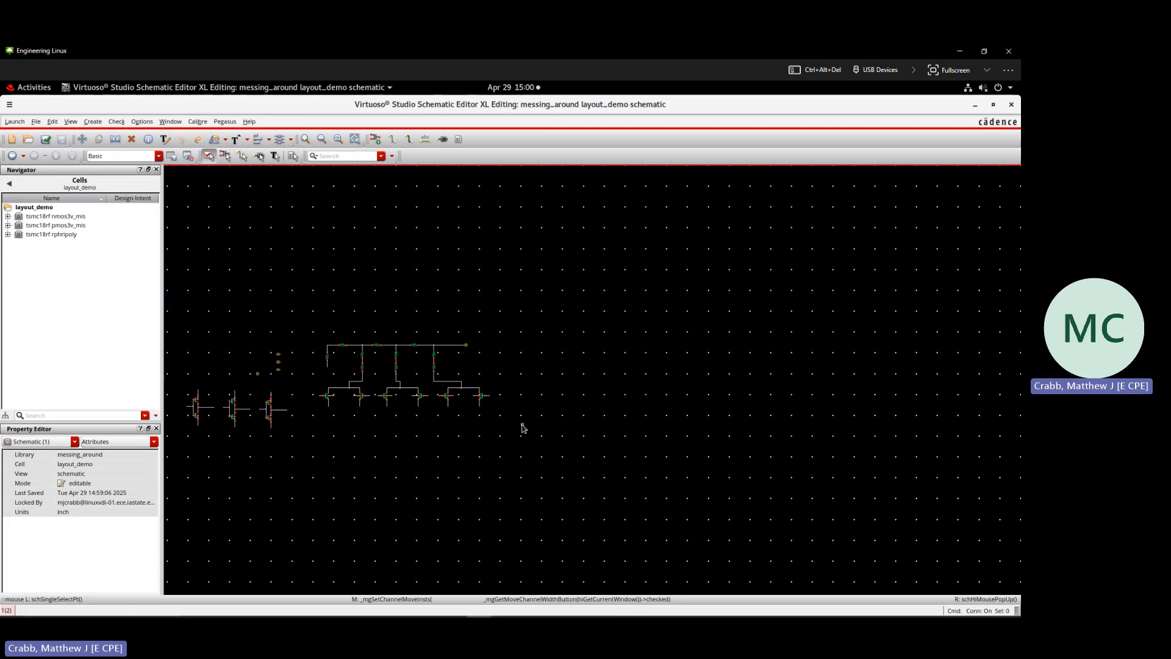
{"action": "key", "text": "f"}
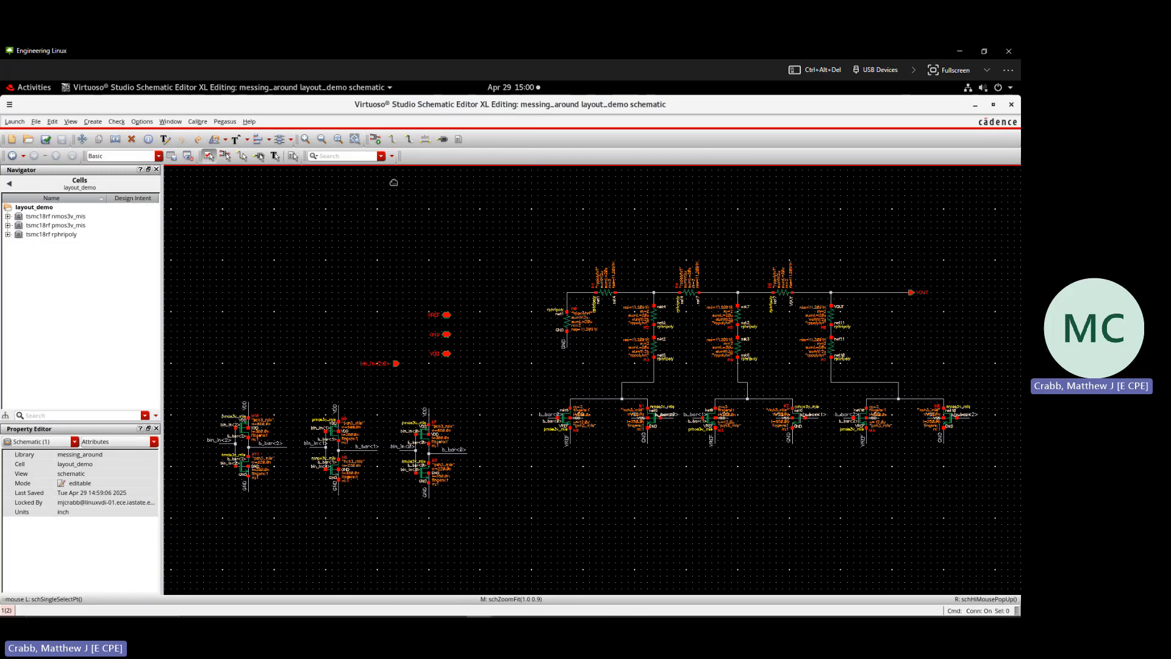
{"action": "left_click_drag", "start_coordinate": [394, 182], "coordinate": [2, 177]}
- Create a new layout cell view for the layout_demo cell in the messing_around library
{"action": "left_click", "coordinate": [580, 160]}
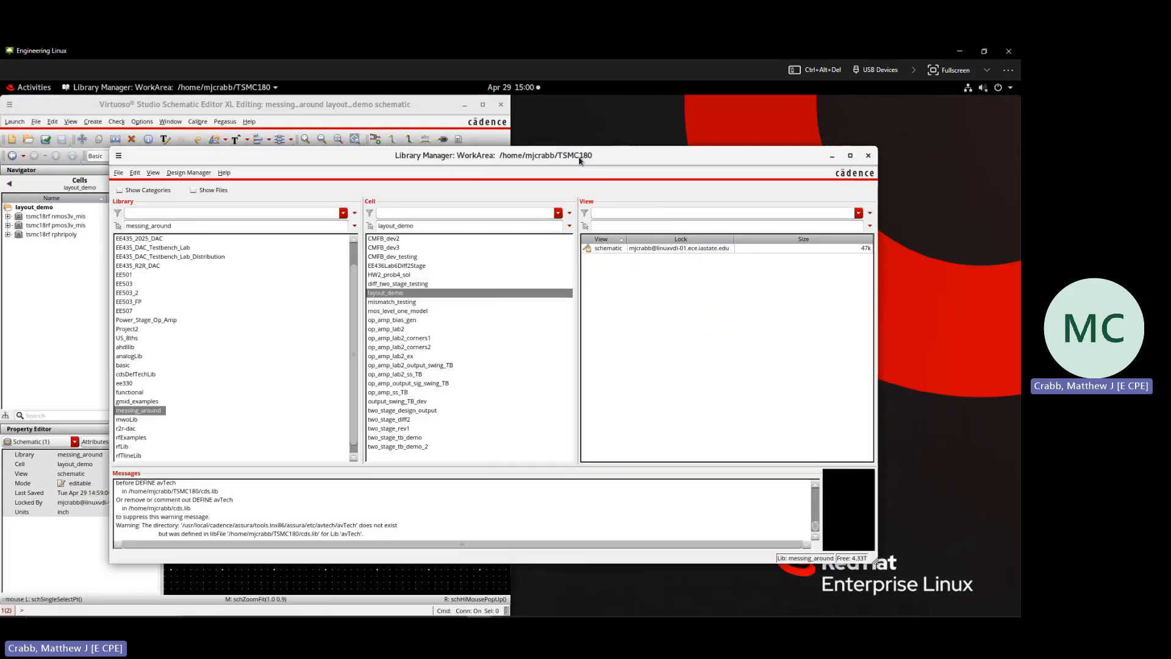
{"action": "left_click", "coordinate": [135, 172]}
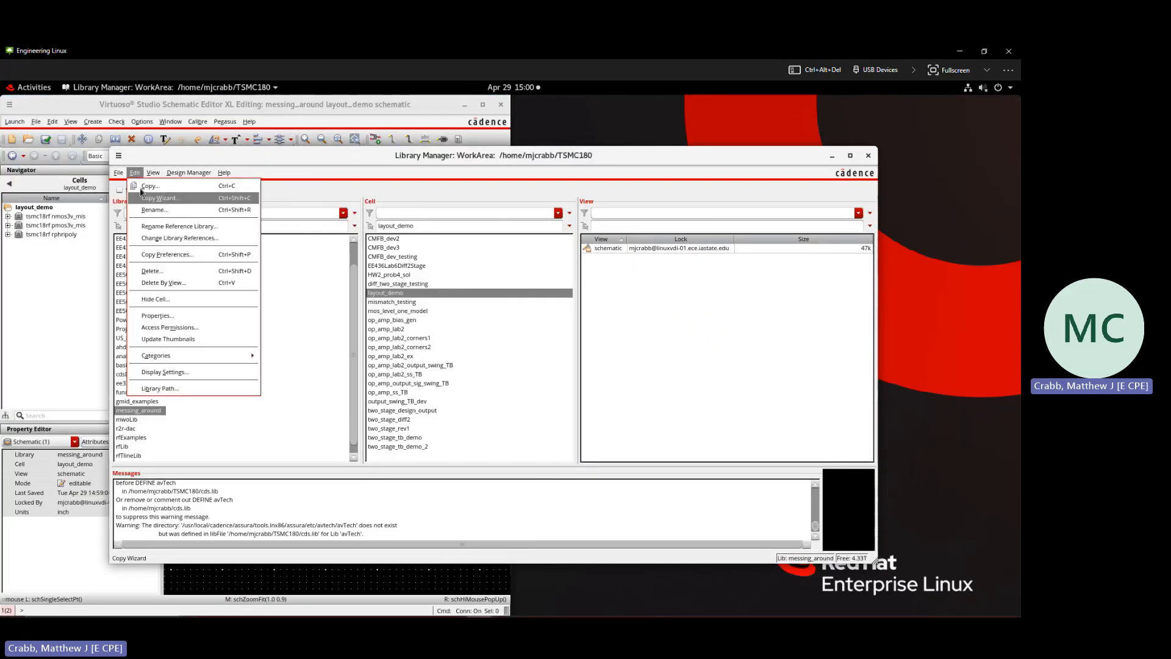
{"action": "mouse_move", "coordinate": [119, 173]}
{"action": "mouse_move", "coordinate": [231, 186]}
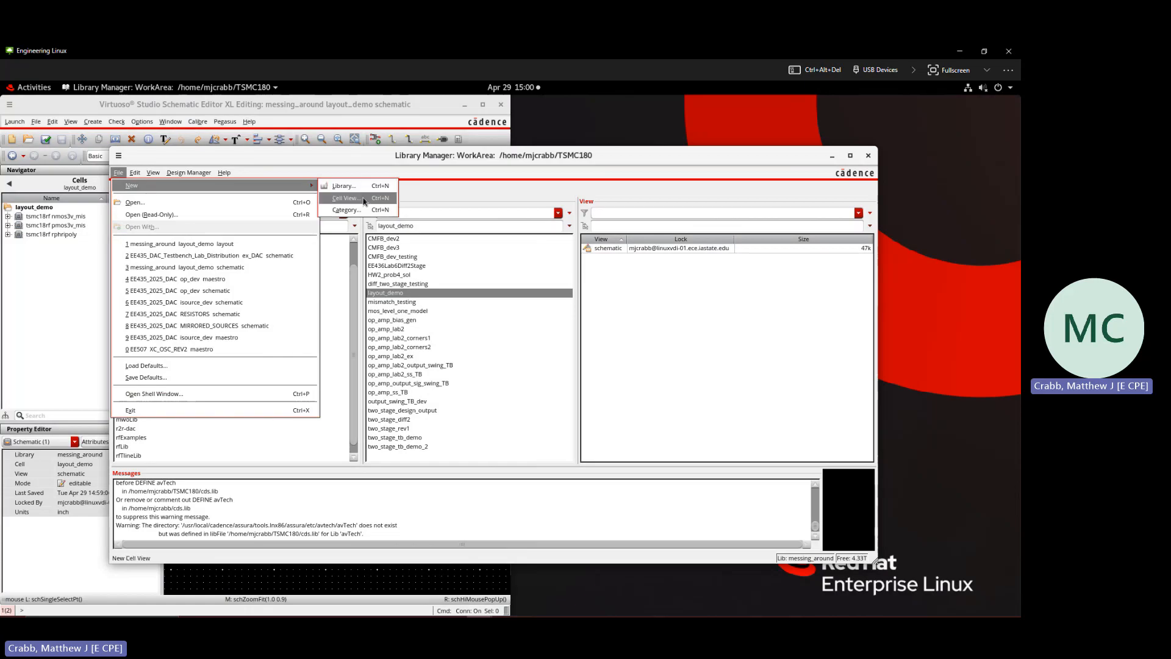
{"action": "left_click", "coordinate": [364, 198]}
{"action": "left_click", "coordinate": [296, 318]}
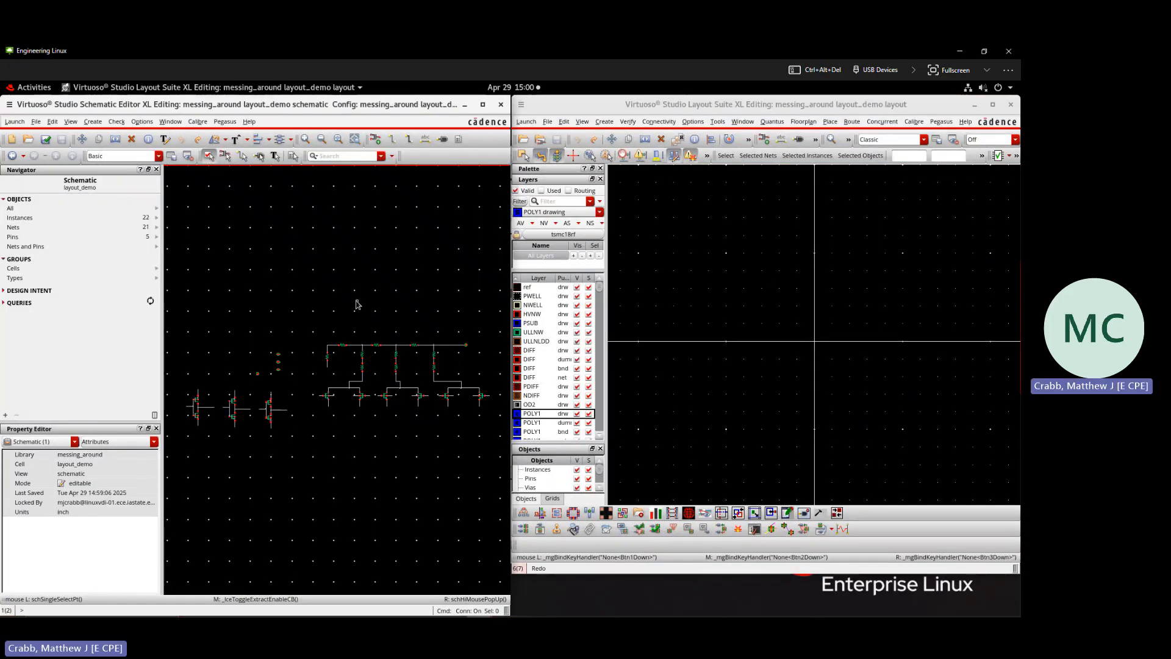
- Generate the ten resistors of the ladder from the schematic and place them as a group in the layout above the origin
{"action": "scroll", "coordinate": [397, 386], "scroll_direction": "up", "scroll_amount": 1}
{"action": "scroll", "coordinate": [348, 381], "scroll_direction": "down", "scroll_amount": 1}
{"action": "scroll", "coordinate": [345, 376], "scroll_direction": "down", "scroll_amount": 1}
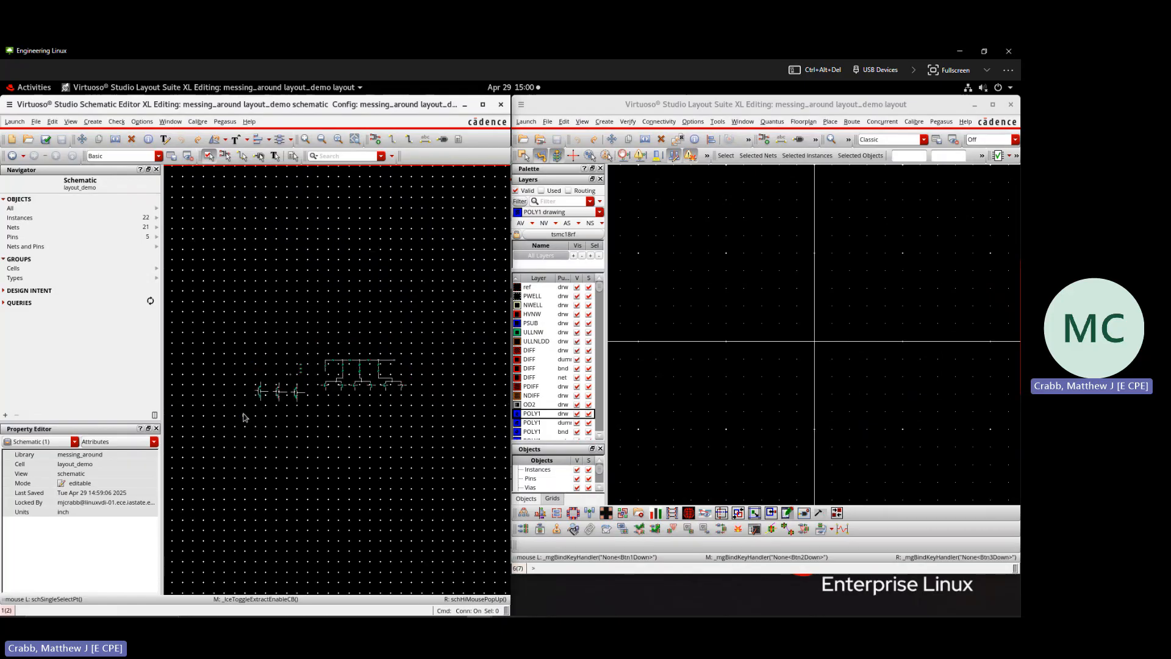
{"action": "scroll", "coordinate": [243, 409], "scroll_direction": "up", "scroll_amount": 2}
{"action": "scroll", "coordinate": [259, 394], "scroll_direction": "down", "scroll_amount": 2}
{"action": "scroll", "coordinate": [350, 373], "scroll_direction": "up", "scroll_amount": 2}
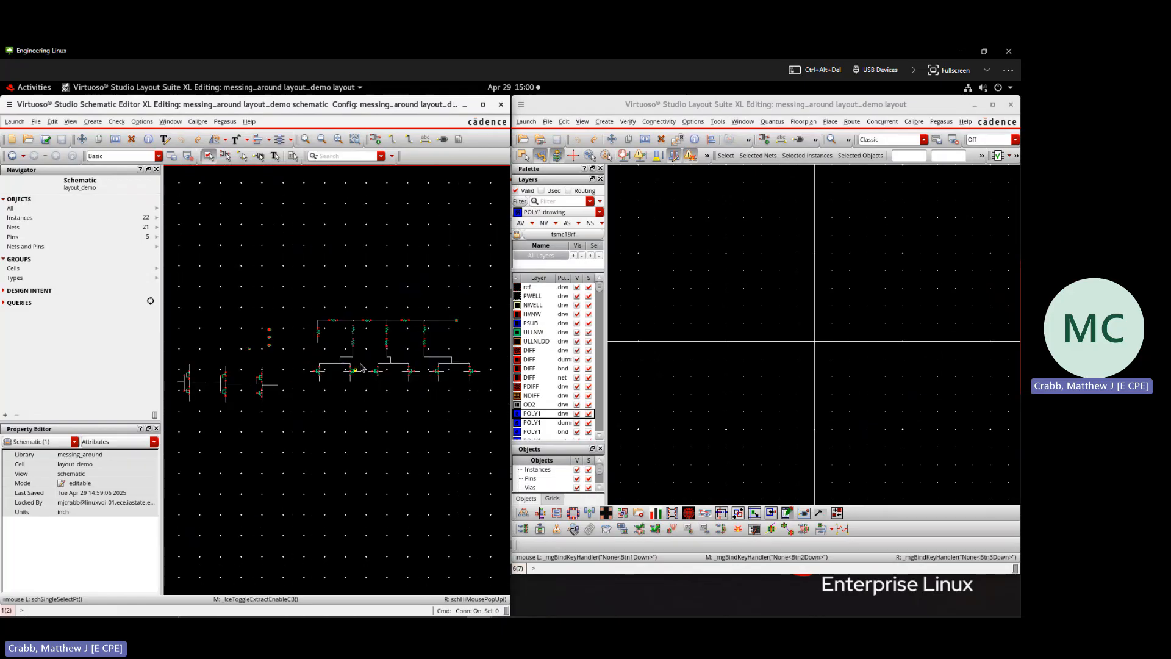
{"action": "scroll", "coordinate": [346, 344], "scroll_direction": "down", "scroll_amount": 1, "text": "shift"}
{"action": "scroll", "coordinate": [346, 344], "scroll_direction": "down", "scroll_amount": 1}
{"action": "left_click_drag", "start_coordinate": [231, 296], "coordinate": [377, 352]}
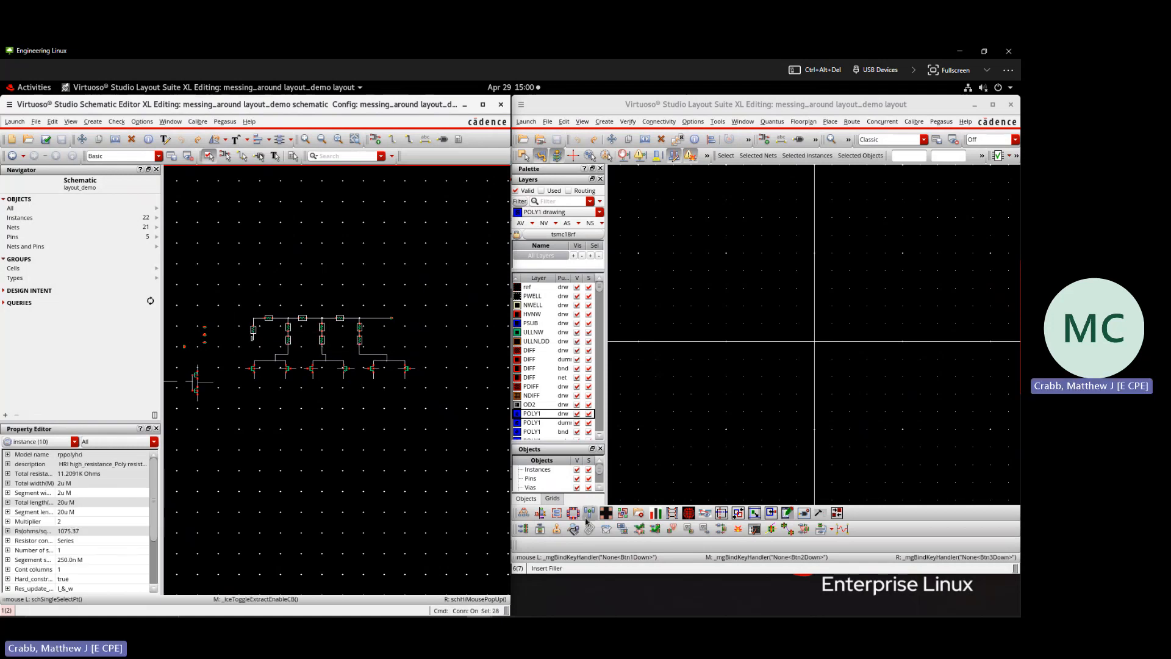
{"action": "left_click", "coordinate": [539, 529]}
{"action": "scroll", "coordinate": [694, 367], "scroll_direction": "down", "scroll_amount": 3}
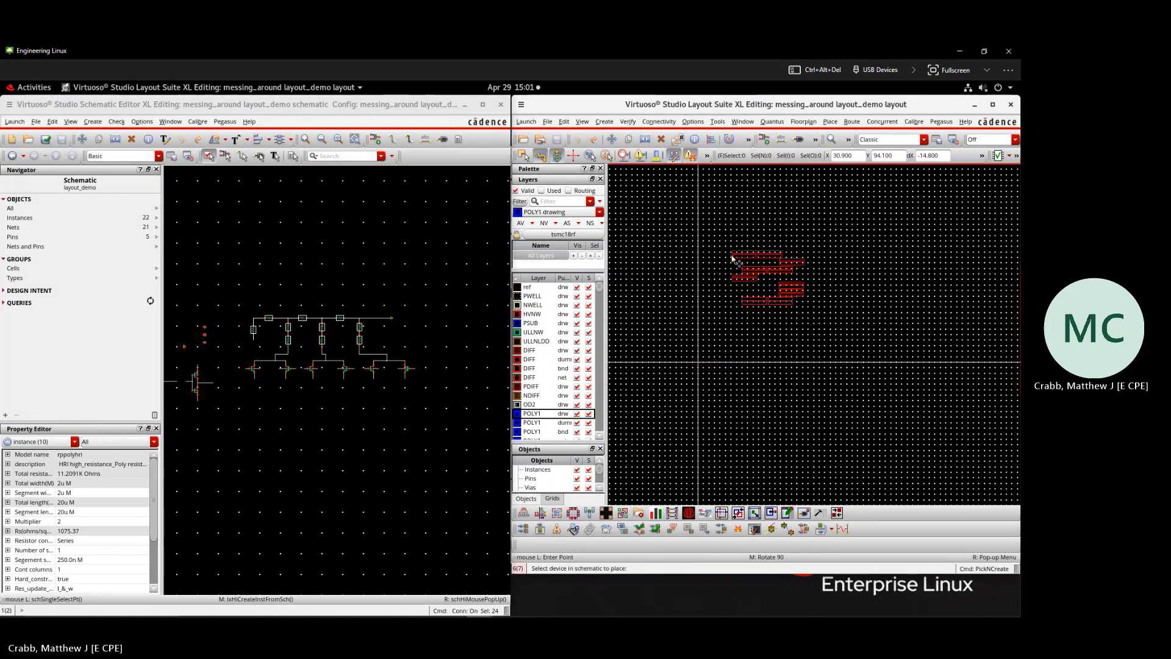
{"action": "left_click", "coordinate": [716, 264]}
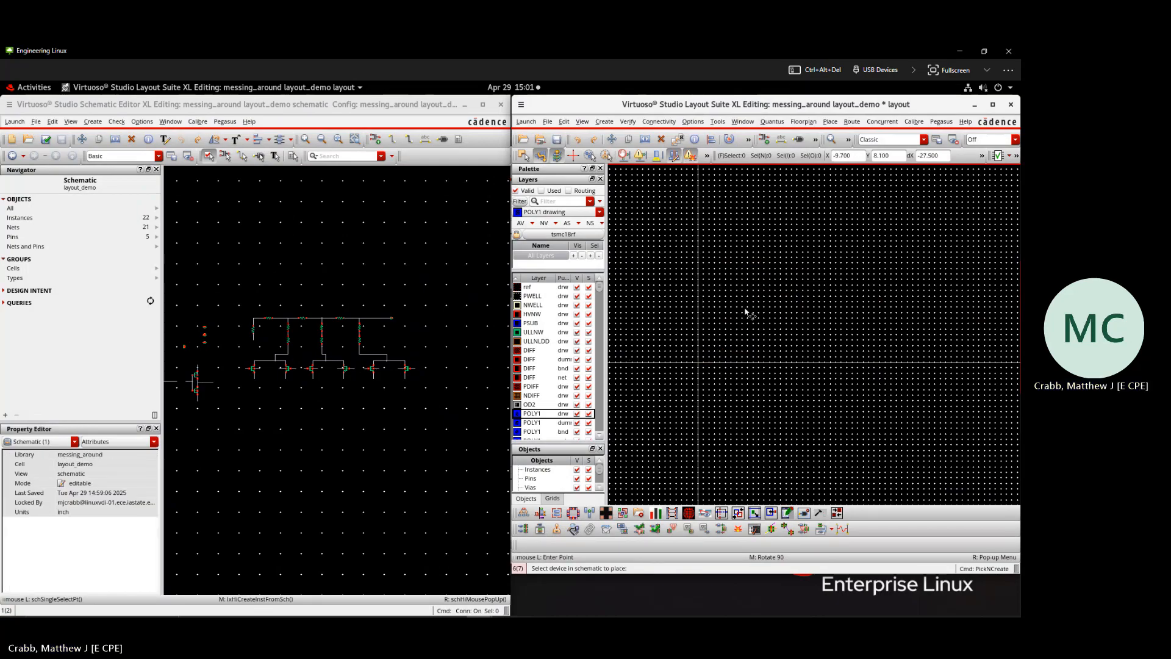
{"action": "scroll", "coordinate": [776, 271], "scroll_direction": "up", "scroll_amount": 1}
{"action": "key", "text": "Escape"}
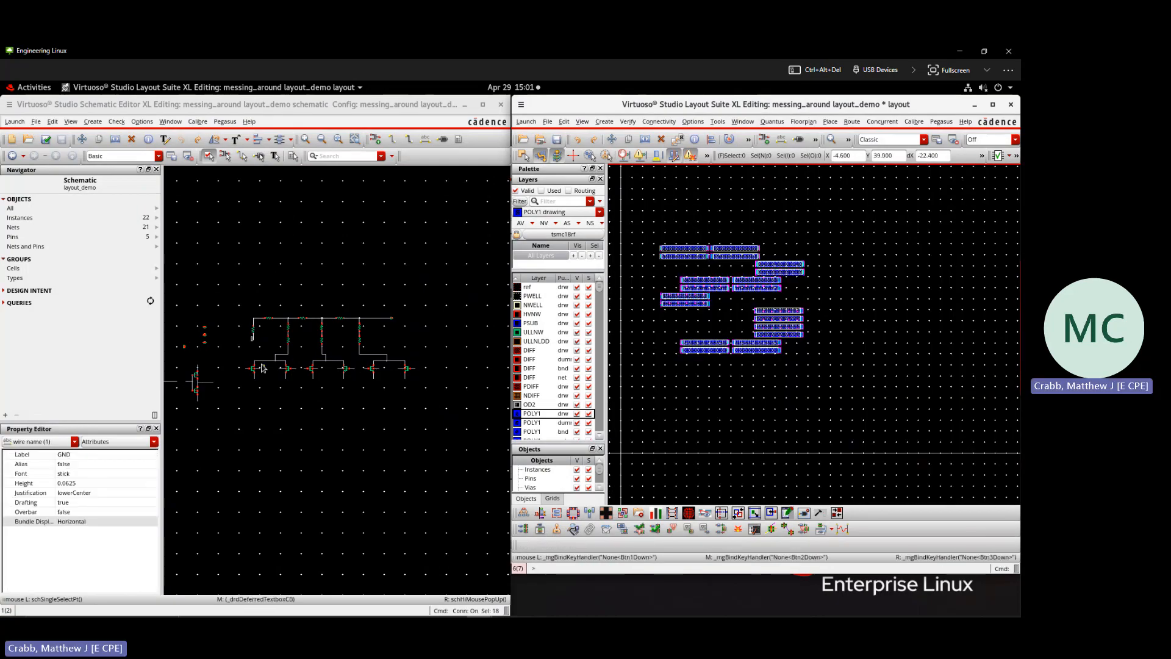
- Generate the six switch transistors under the resistor ladder from the schematic and place them below the resistors in the layout
{"action": "left_click_drag", "start_coordinate": [247, 353], "coordinate": [439, 415]}
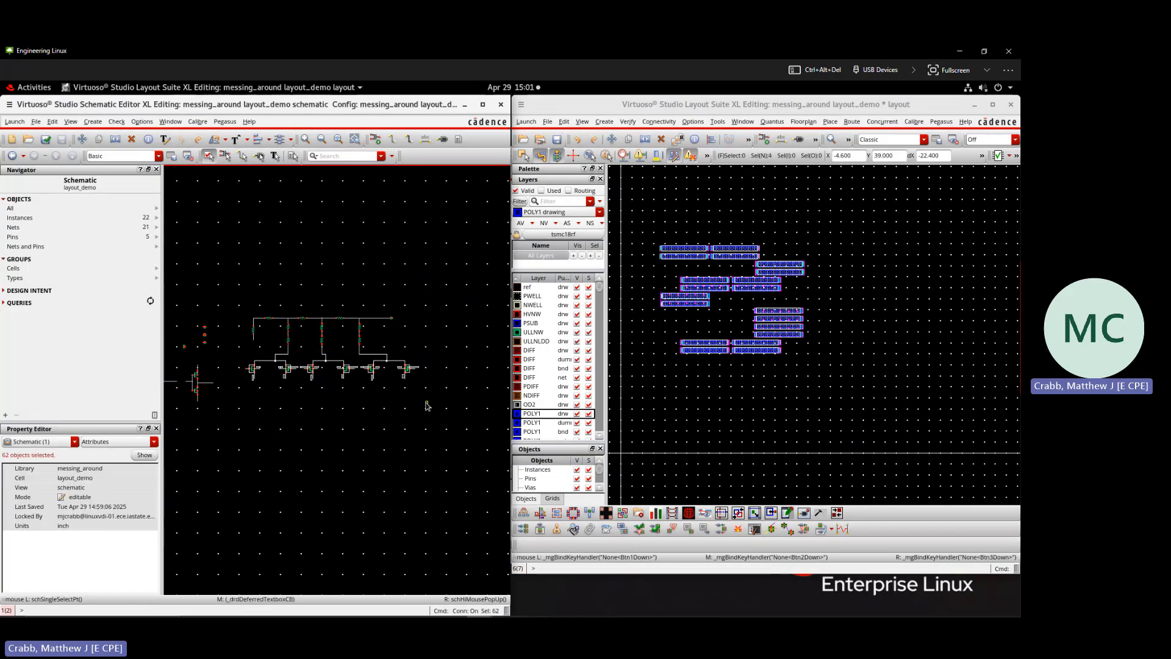
{"action": "left_click", "coordinate": [540, 529]}
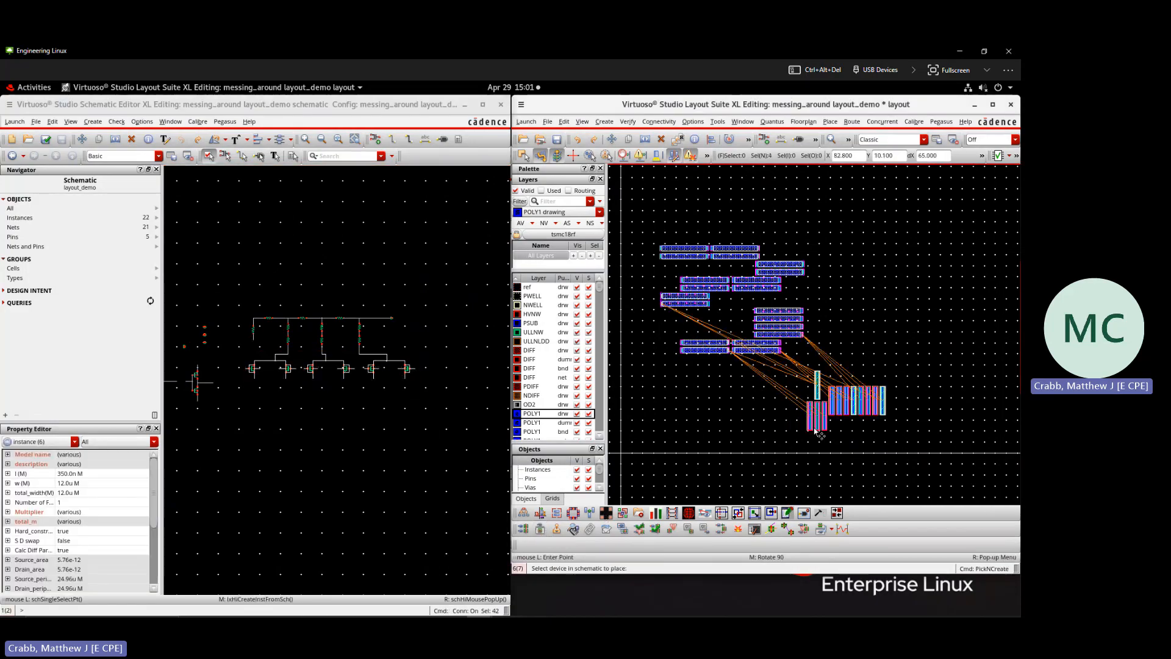
{"action": "left_click", "coordinate": [717, 445]}
- Generate the six transistors of the three inverters from the schematic and place them beside the switch transistors in the layout
{"action": "key", "text": "shift+z"}
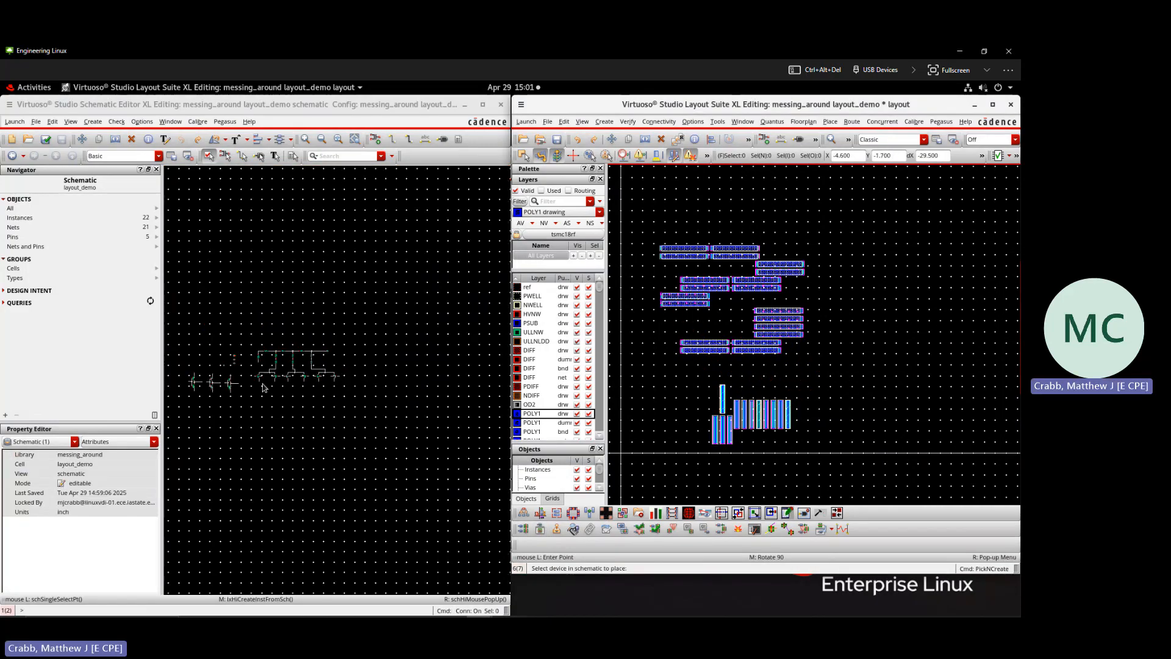
{"action": "scroll", "coordinate": [221, 384], "scroll_direction": "up", "scroll_amount": 2, "text": "ctrl"}
{"action": "left_click_drag", "start_coordinate": [235, 365], "coordinate": [340, 428]}
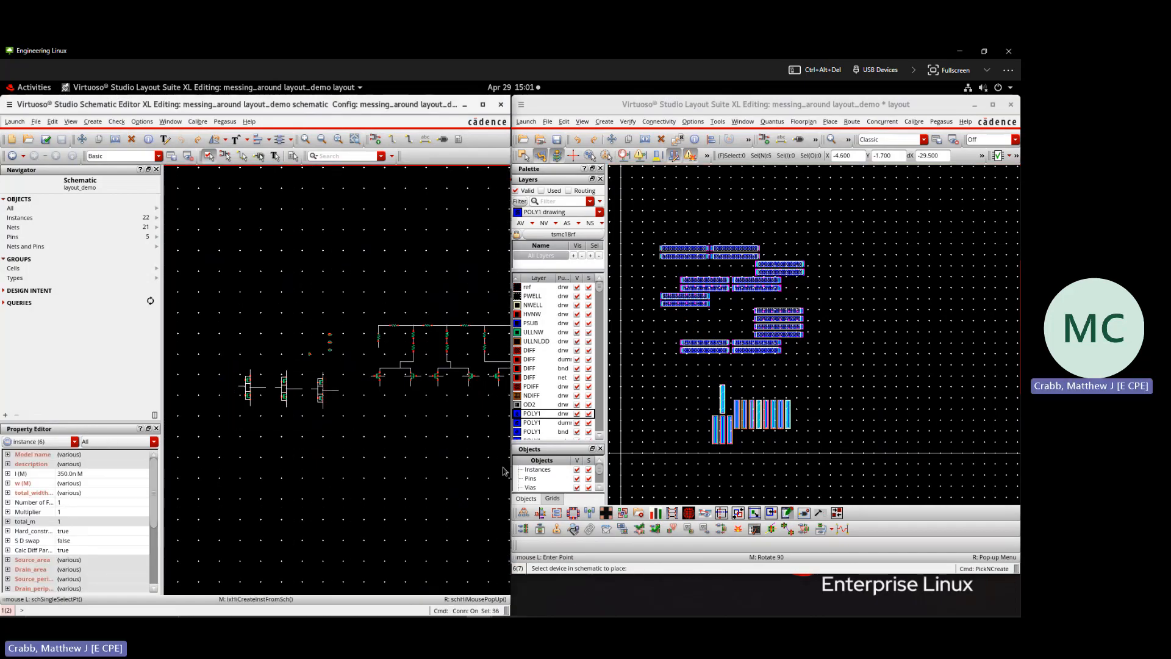
{"action": "left_click", "coordinate": [540, 530]}
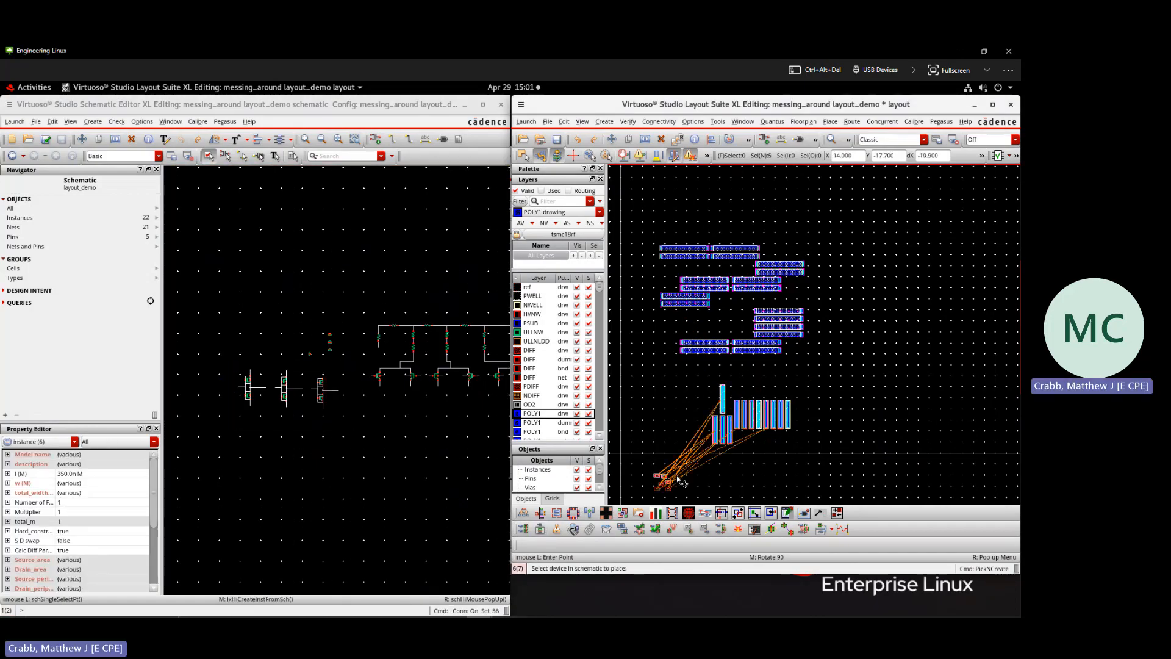
{"action": "scroll", "coordinate": [765, 450], "scroll_direction": "up", "scroll_amount": 2, "text": "ctrl"}
{"action": "left_click", "coordinate": [710, 455]}
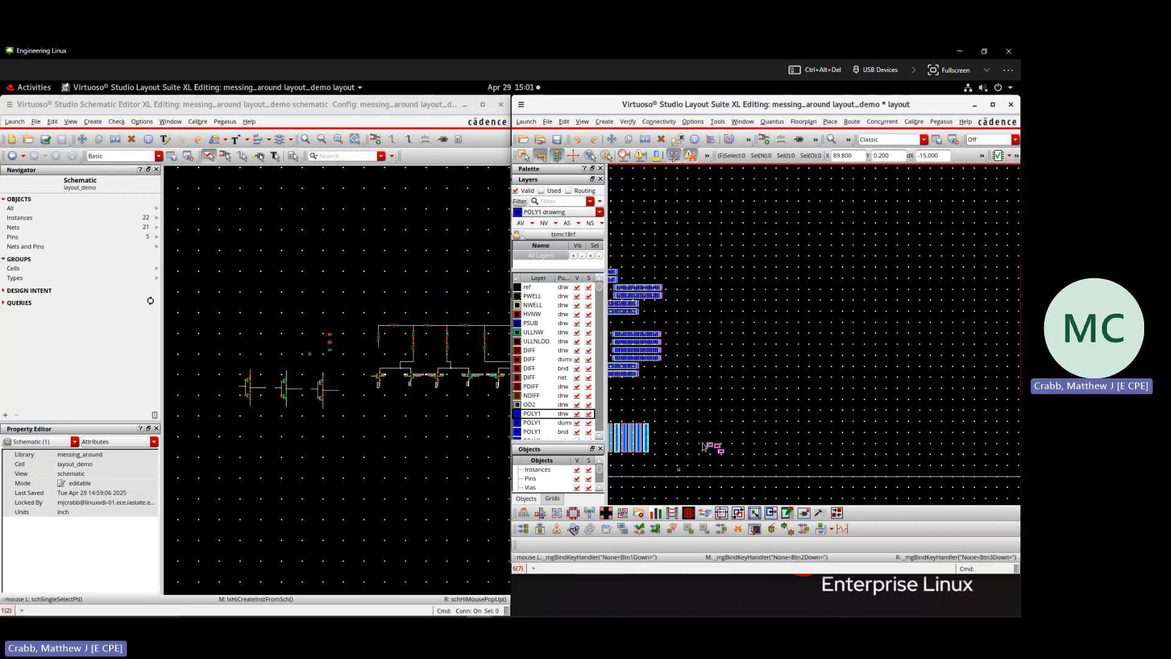
{"action": "scroll", "coordinate": [704, 445], "scroll_direction": "down", "scroll_amount": 2, "text": "ctrl"}
{"action": "key", "text": "f"}
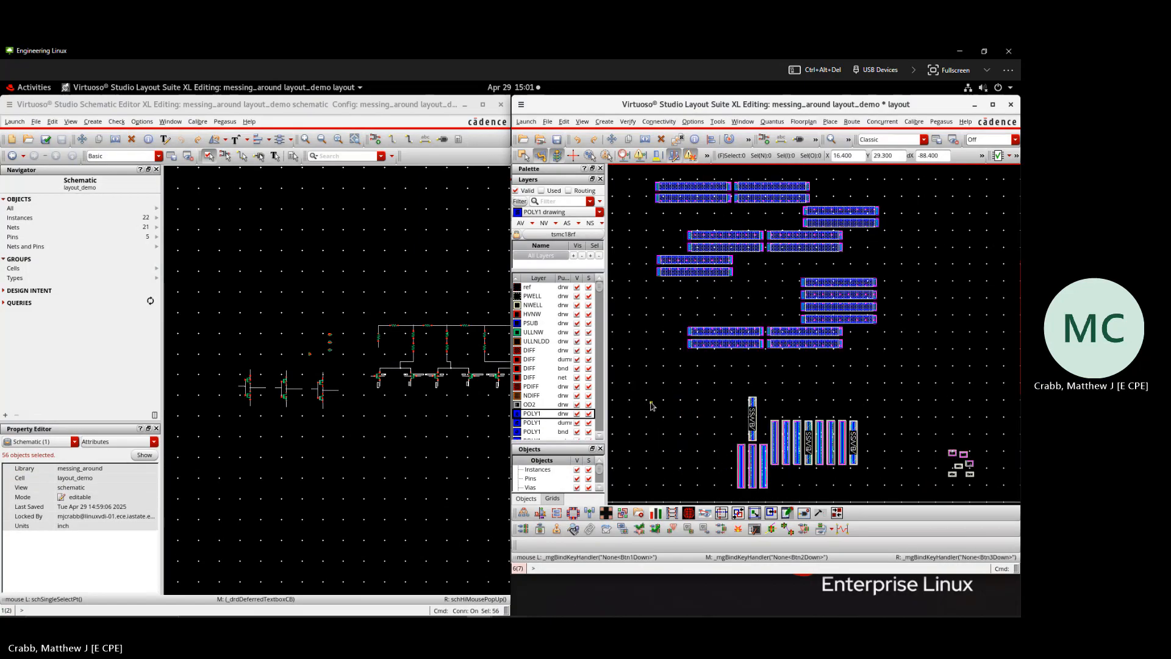
- Inspect the inverter transistors in the enlarged layout, select one PMOS, and bring the schematic back beside the layout
{"action": "double_click", "coordinate": [854, 105]}
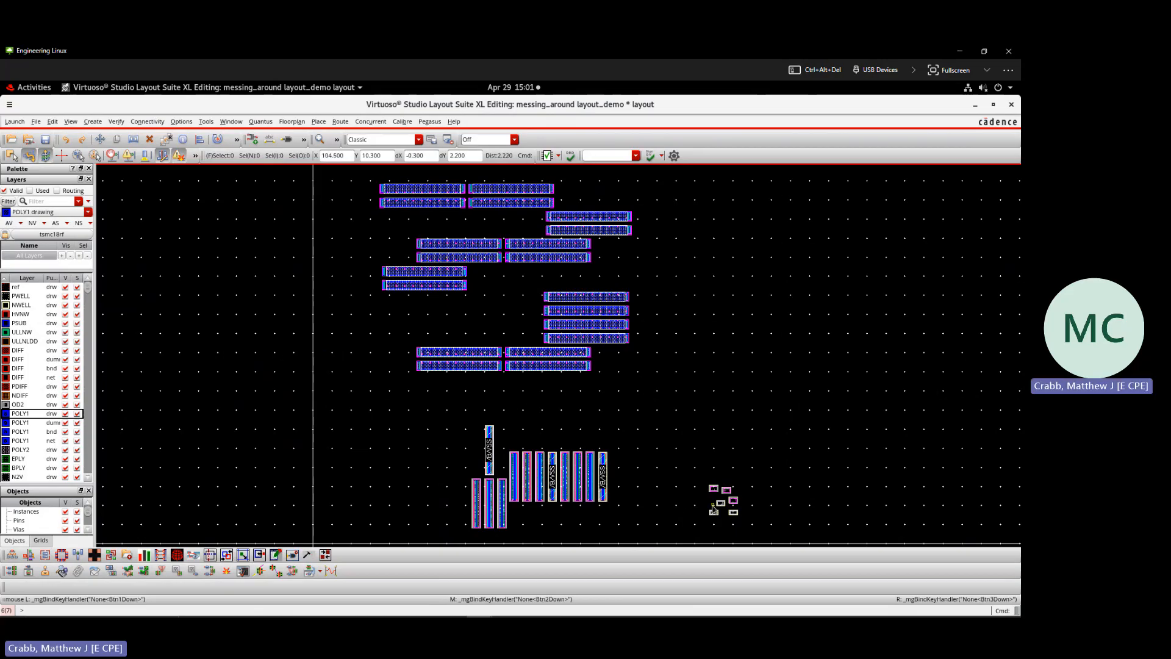
{"action": "scroll", "coordinate": [719, 509], "scroll_direction": "up", "scroll_amount": 6}
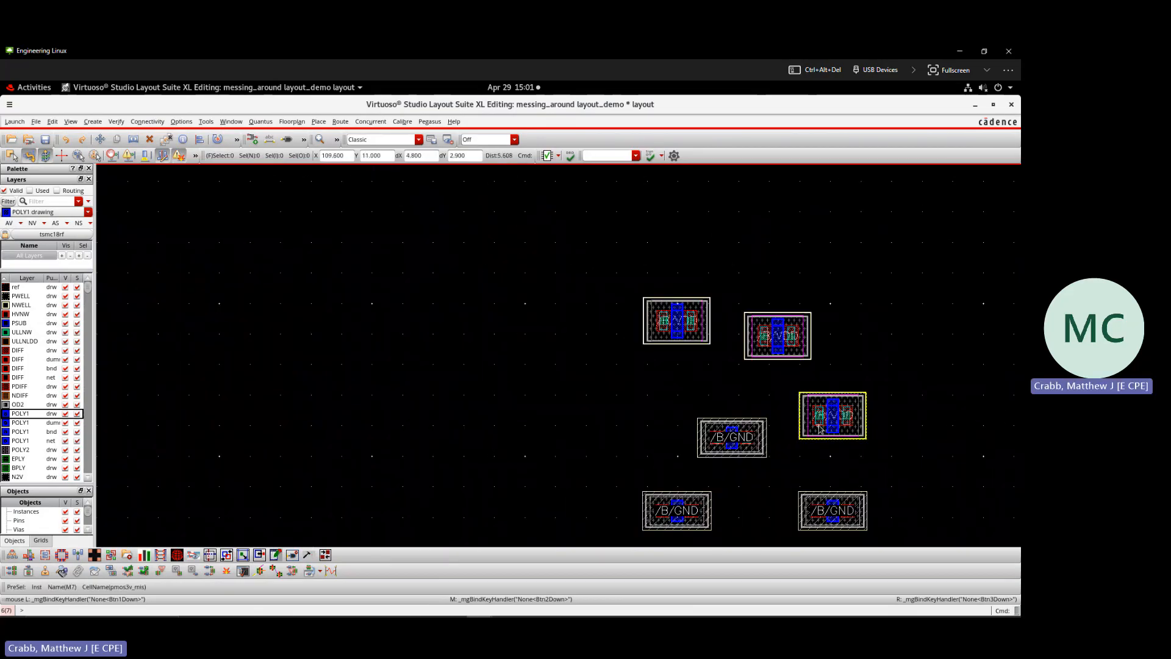
{"action": "left_click", "coordinate": [777, 336]}
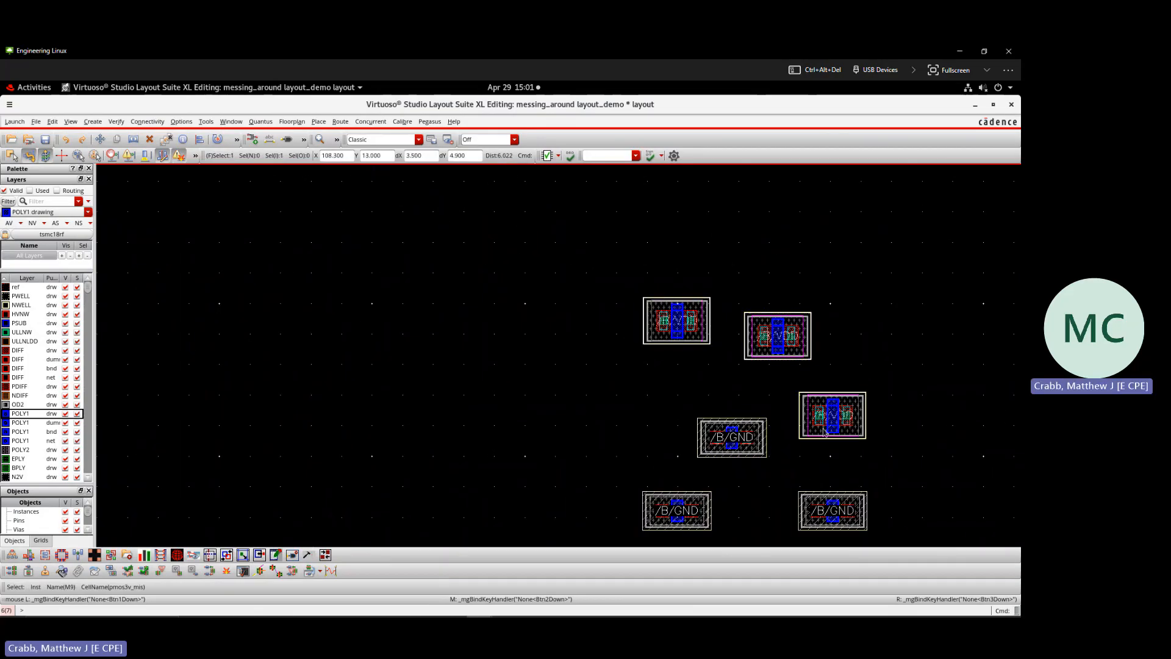
{"action": "left_click_drag", "start_coordinate": [677, 166], "coordinate": [1020, 140]}
{"action": "left_click", "coordinate": [393, 327]}
{"action": "left_click", "coordinate": [333, 478]}
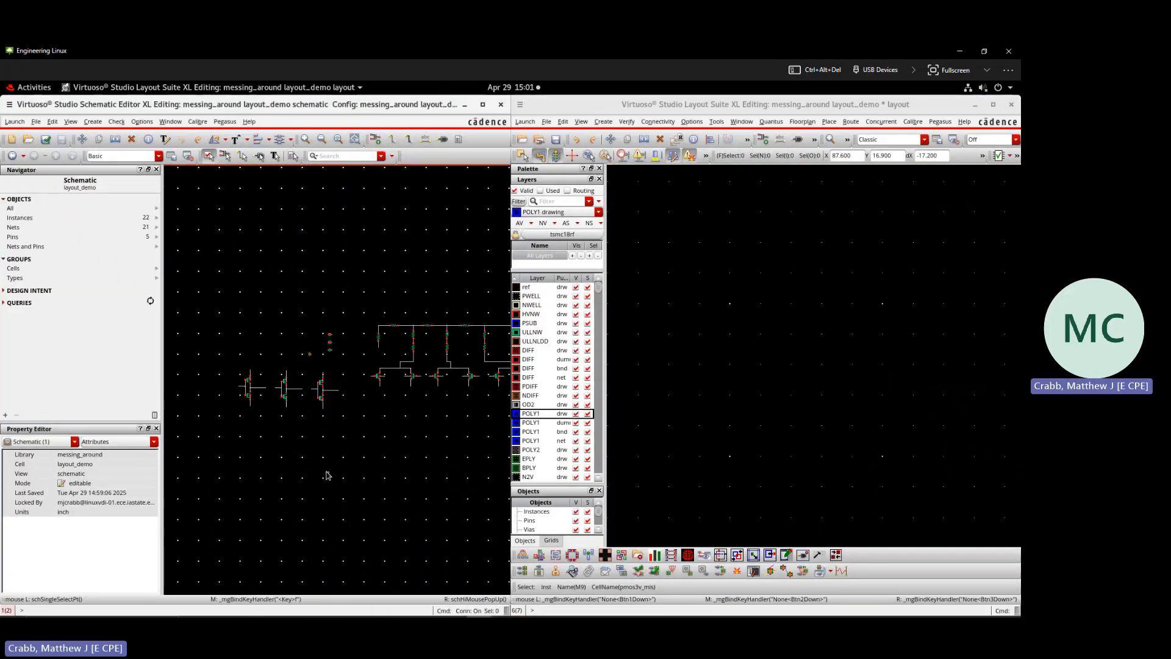
- Turn on display dimming in the schematic's display options
{"action": "key", "text": "e"}
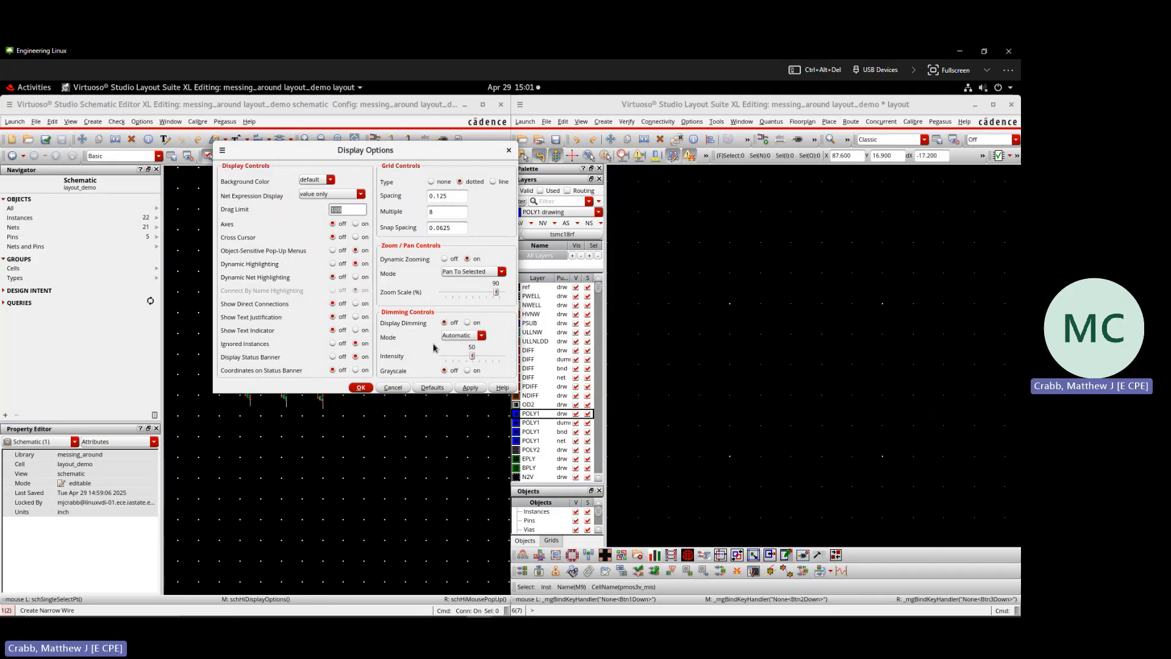
{"action": "left_click", "coordinate": [468, 323]}
{"action": "left_click", "coordinate": [361, 386]}
- Select the inverter PMOS transistors one by one in the layout to identify their counterparts in the schematic
{"action": "scroll", "coordinate": [720, 346], "scroll_direction": "down", "scroll_amount": 2}
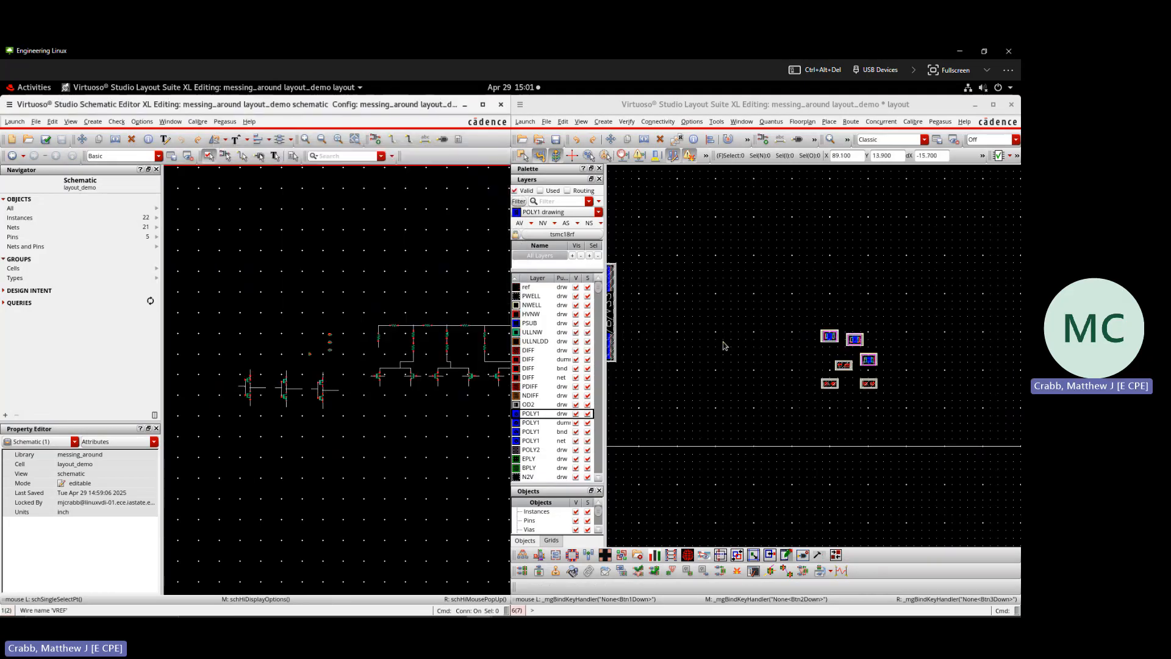
{"action": "scroll", "coordinate": [842, 366], "scroll_direction": "up", "scroll_amount": 2}
{"action": "left_click", "coordinate": [793, 241]}
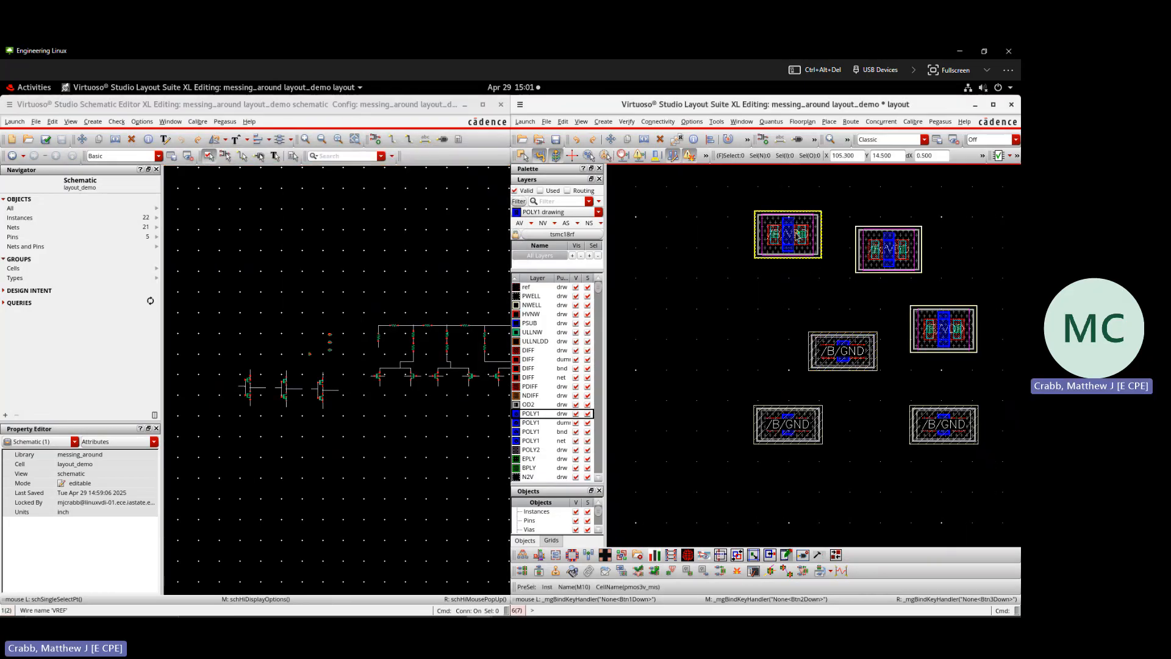
{"action": "left_click", "coordinate": [900, 255]}
{"action": "left_click", "coordinate": [940, 324]}
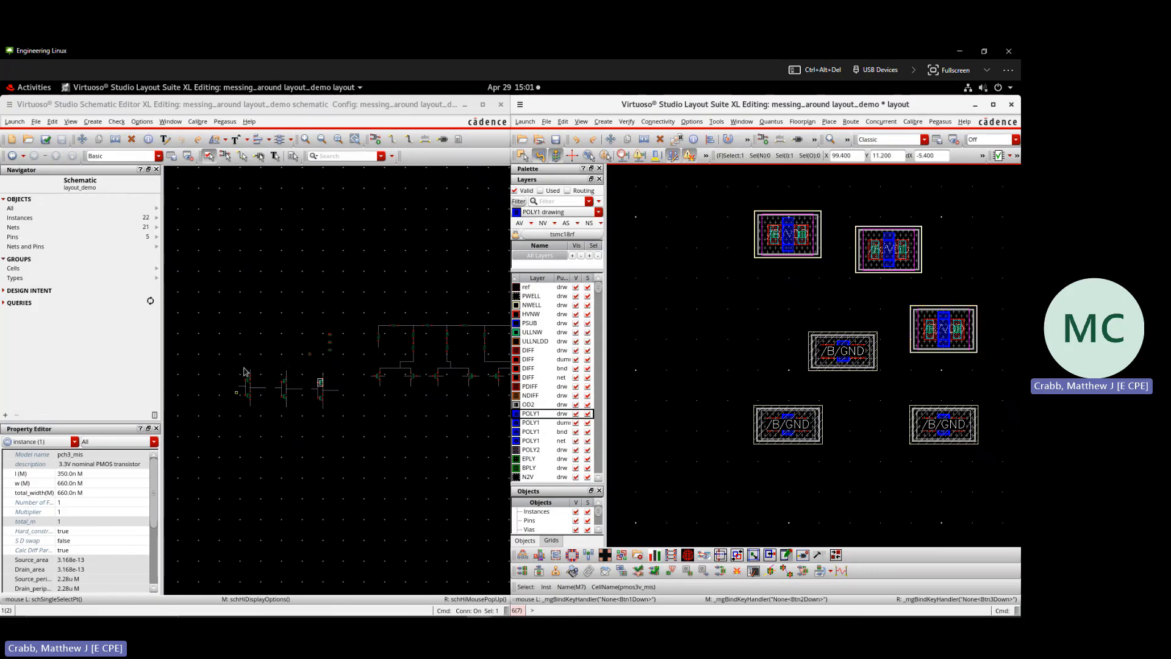
- Maximize the layout window and move the lower-left inverter NMOS transistor horizontally away from the other NMOS devices
{"action": "double_click", "coordinate": [796, 105]}
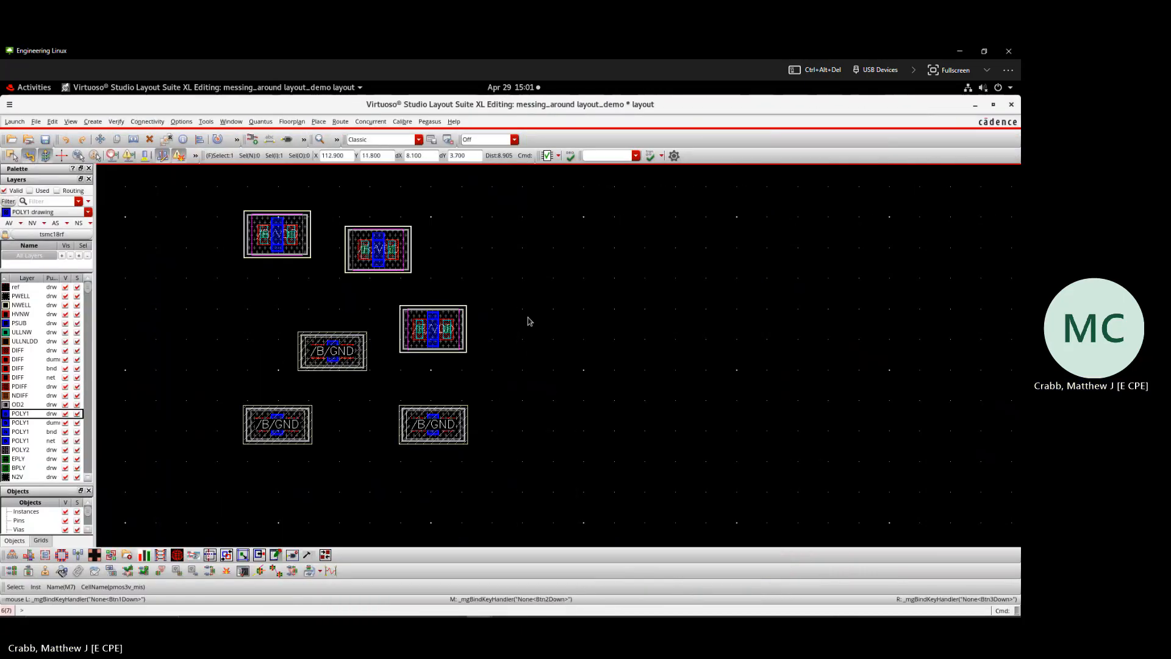
{"action": "key", "text": "f"}
{"action": "scroll", "coordinate": [736, 536], "scroll_direction": "up", "scroll_amount": 5}
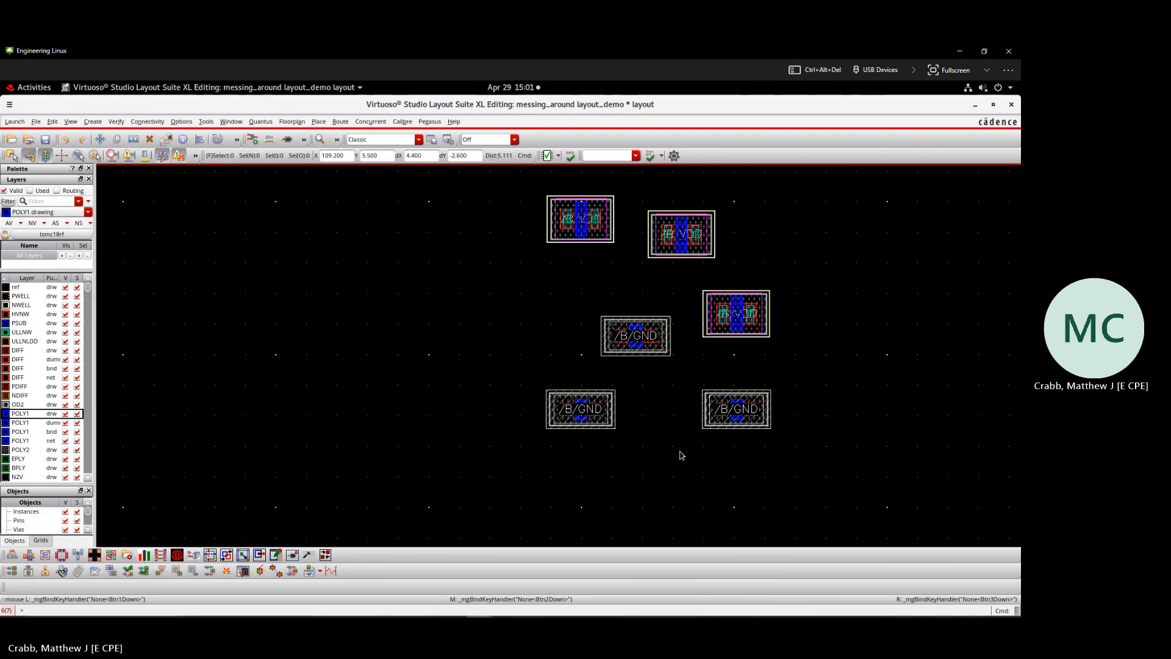
{"action": "scroll", "coordinate": [641, 339], "scroll_direction": "up", "scroll_amount": 3}
{"action": "scroll", "coordinate": [616, 360], "scroll_direction": "down", "scroll_amount": 3}
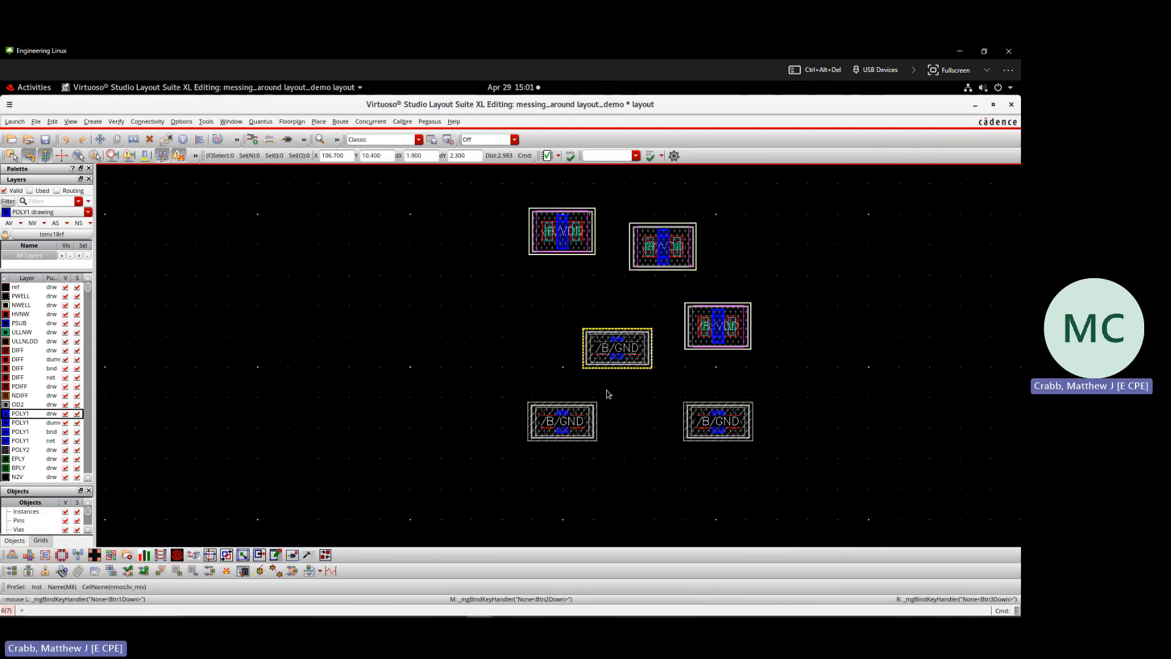
{"action": "scroll", "coordinate": [587, 445], "scroll_direction": "up", "scroll_amount": 1}
{"action": "left_click_drag", "start_coordinate": [568, 404], "coordinate": [488, 404]}
{"action": "scroll", "coordinate": [463, 416], "scroll_direction": "up", "scroll_amount": 1}
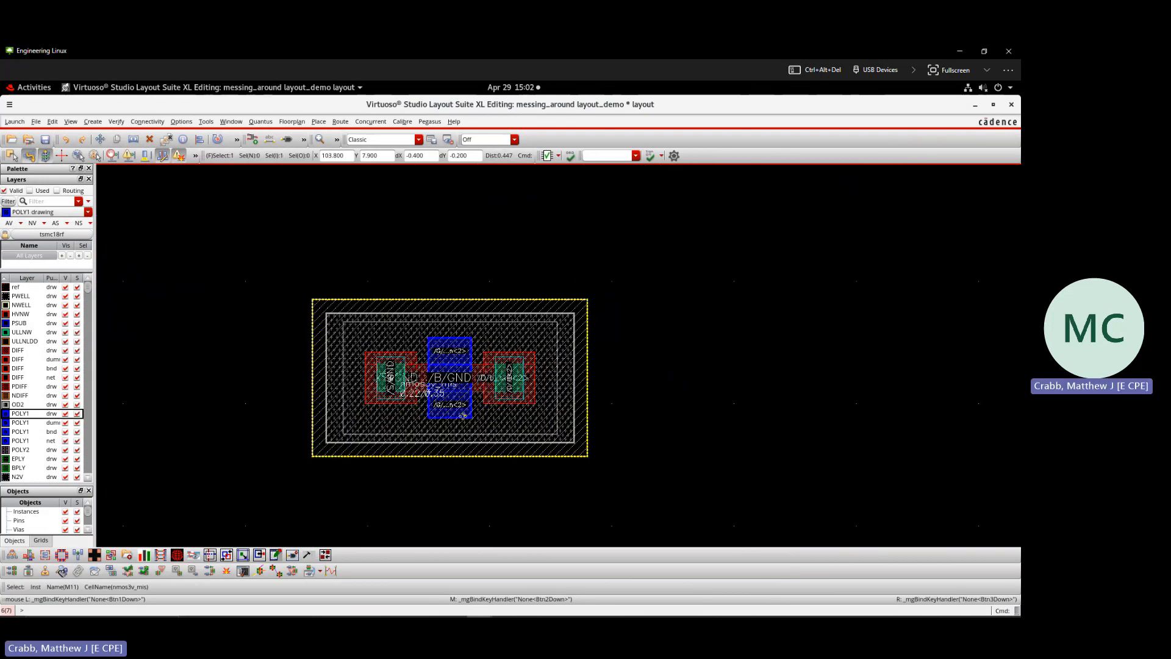
- Move the upper inverter NMOS transistor down between the other two so that all three NMOS devices form one row
{"action": "scroll", "coordinate": [463, 416], "scroll_direction": "up", "scroll_amount": 1}
{"action": "scroll", "coordinate": [418, 394], "scroll_direction": "down", "scroll_amount": 2}
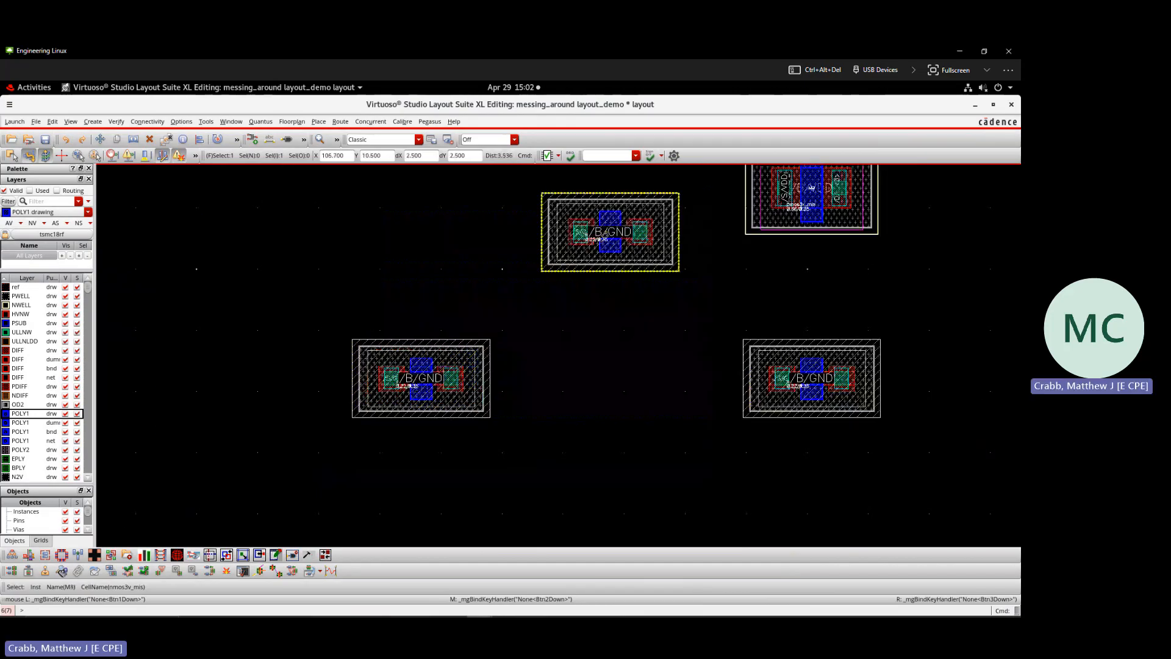
{"action": "left_click_drag", "start_coordinate": [606, 236], "coordinate": [604, 382]}
{"action": "scroll", "coordinate": [600, 385], "scroll_direction": "up", "scroll_amount": 1, "text": "ctrl"}
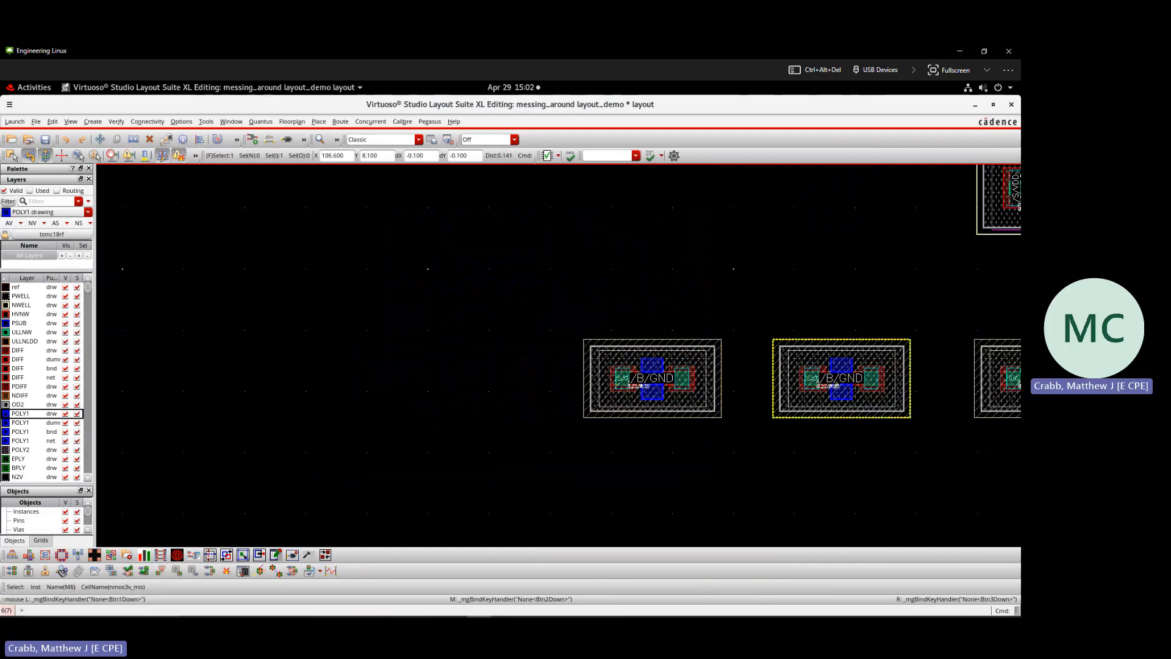
{"action": "scroll", "coordinate": [839, 385], "scroll_direction": "up", "scroll_amount": 1}
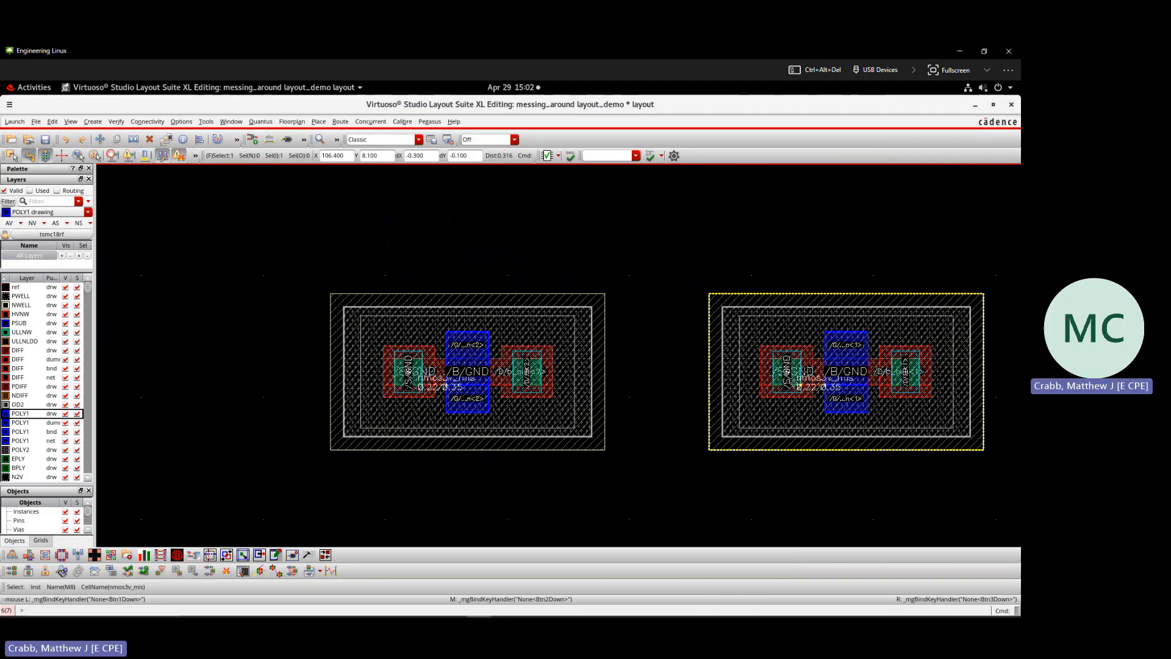
- Flip the leftmost inverter NMOS transistor horizontally so that its GND source faces the neighbouring NMOS transistor
{"action": "left_click", "coordinate": [390, 377]}
{"action": "scroll", "coordinate": [405, 366], "scroll_direction": "up", "scroll_amount": 1}
{"action": "scroll", "coordinate": [421, 348], "scroll_direction": "down", "scroll_amount": 1}
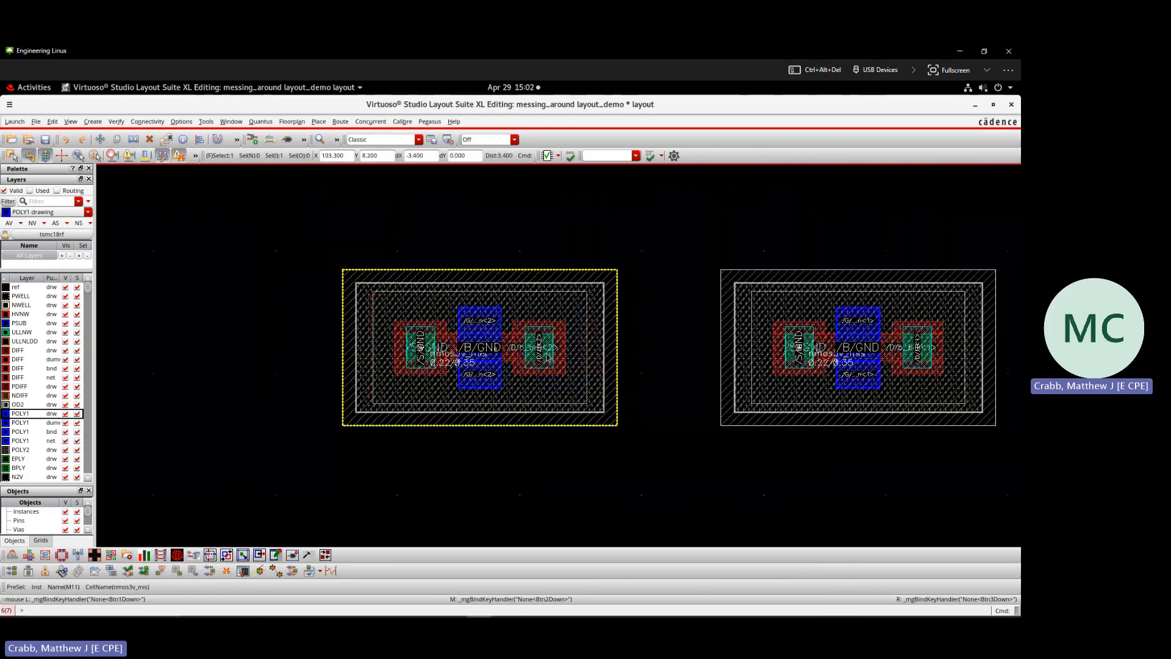
{"action": "right_click", "coordinate": [506, 358]}
{"action": "left_click", "coordinate": [447, 382]}
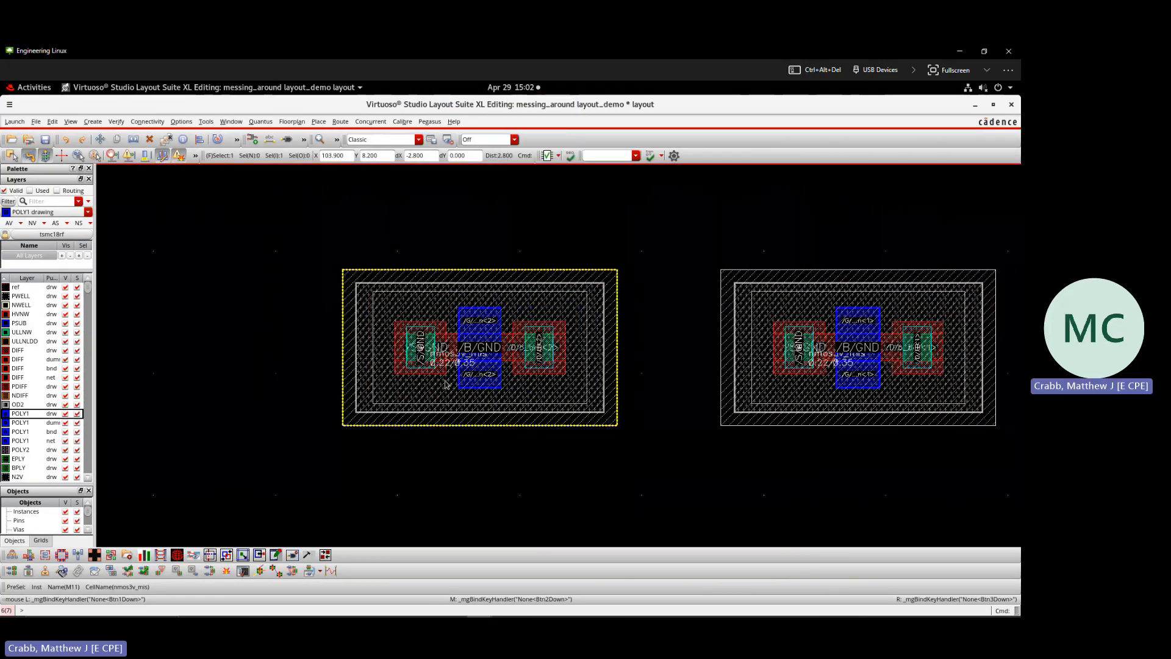
{"action": "right_click", "coordinate": [474, 340]}
{"action": "mouse_move", "coordinate": [532, 174]}
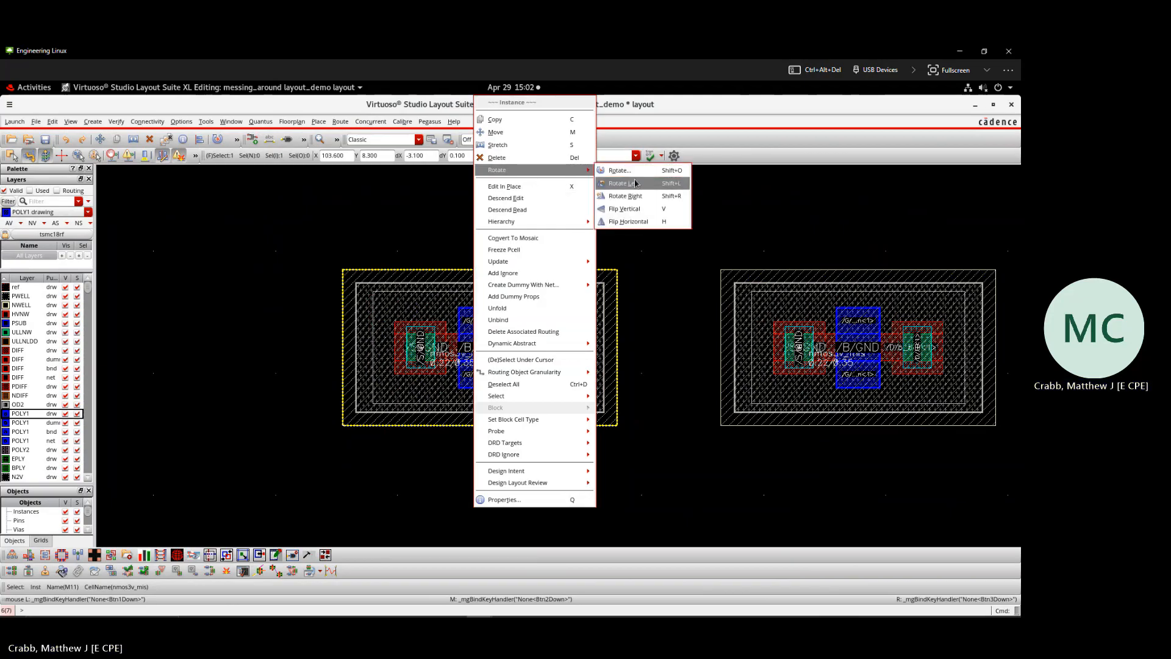
{"action": "left_click", "coordinate": [656, 222]}
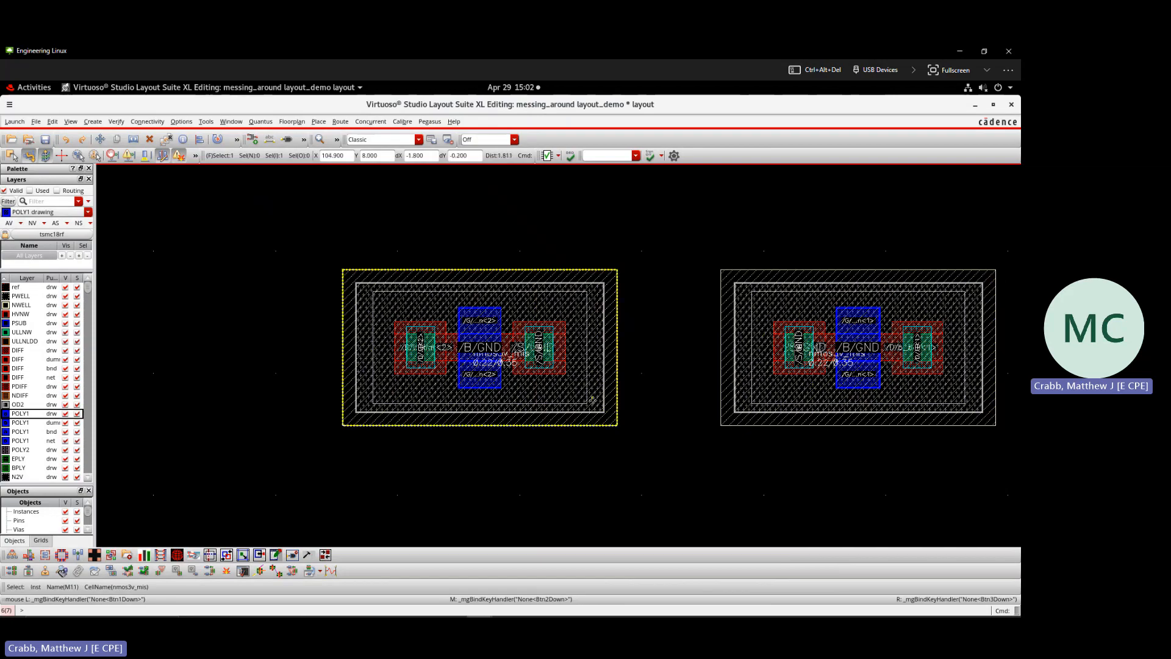
- Move the flipped NMOS transistor against its neighbour so that both devices overlap on one shared GND source diffusion
{"action": "key", "text": "m"}
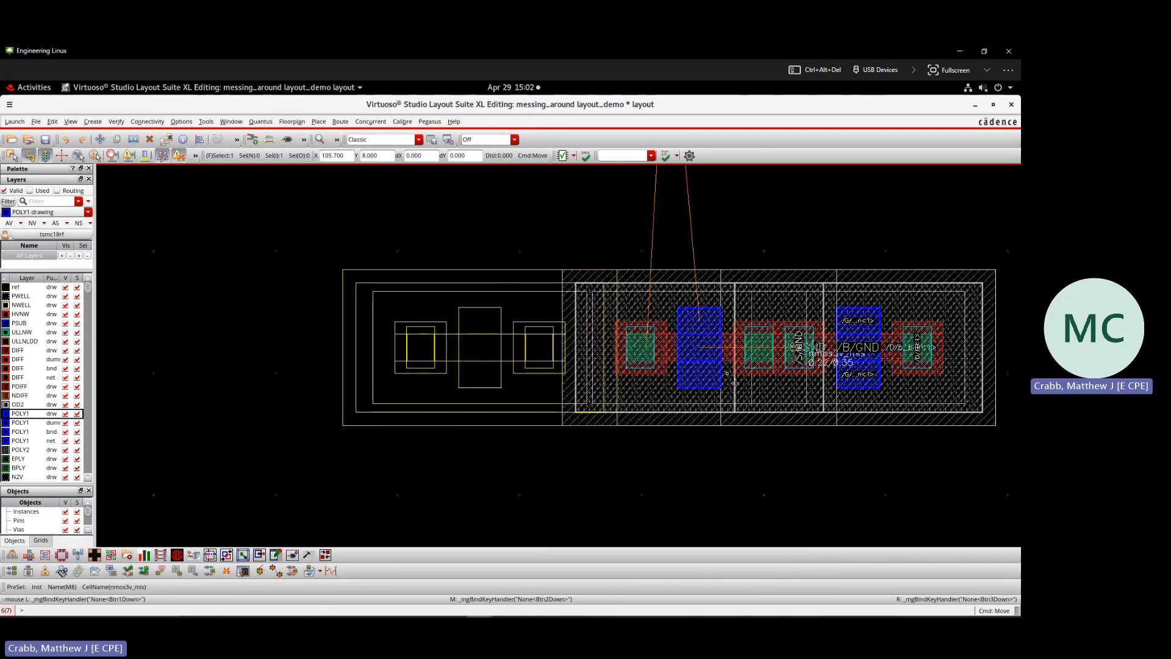
{"action": "left_click", "coordinate": [820, 444]}
{"action": "scroll", "coordinate": [807, 389], "scroll_direction": "up", "scroll_amount": 2}
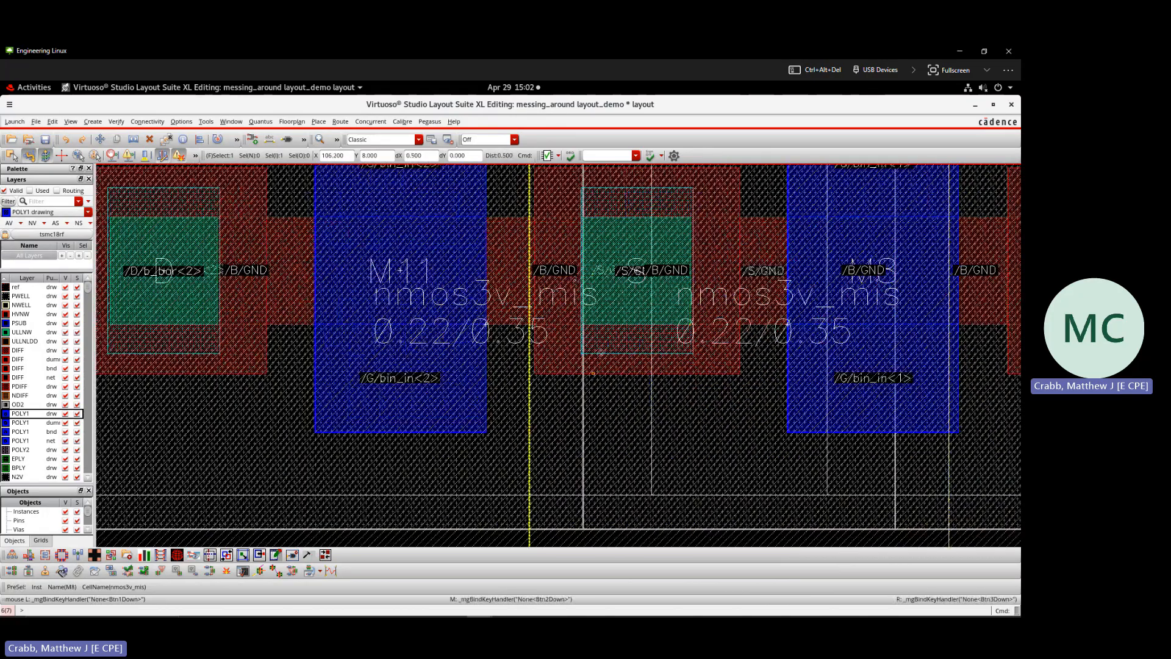
{"action": "scroll", "coordinate": [637, 270], "scroll_direction": "down", "scroll_amount": 2}
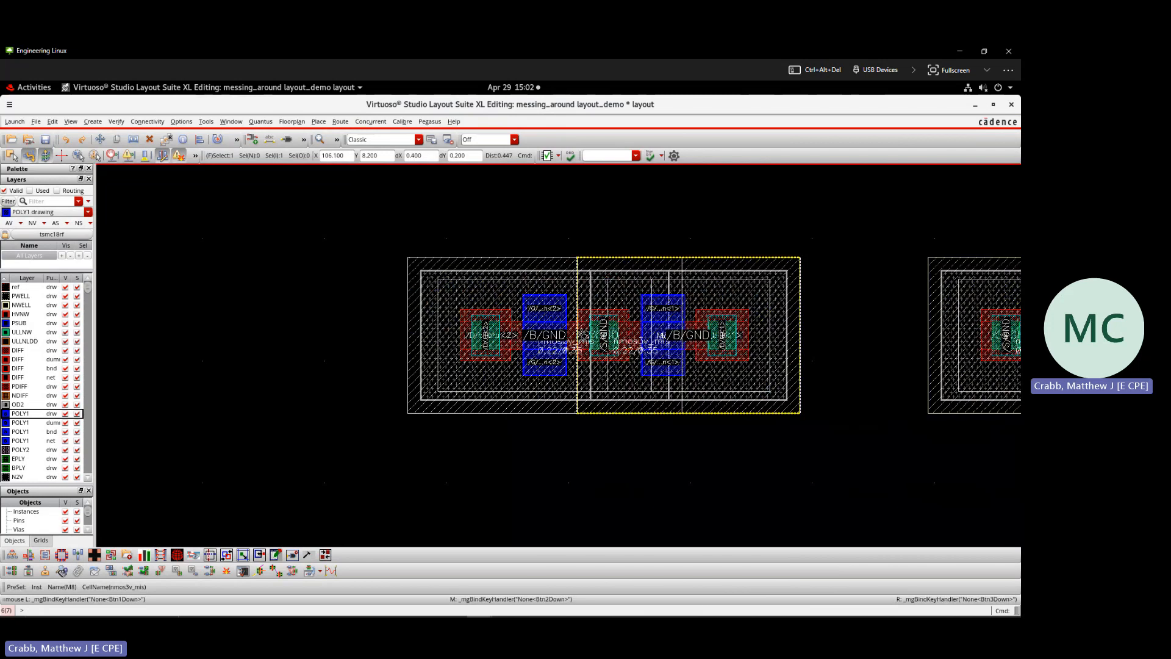
- Examine the abutted NMOS pair with its shared source, and the inverter PMOS transistors above it
{"action": "scroll", "coordinate": [580, 335], "scroll_direction": "up", "scroll_amount": 1}
{"action": "scroll", "coordinate": [622, 381], "scroll_direction": "down", "scroll_amount": 2}
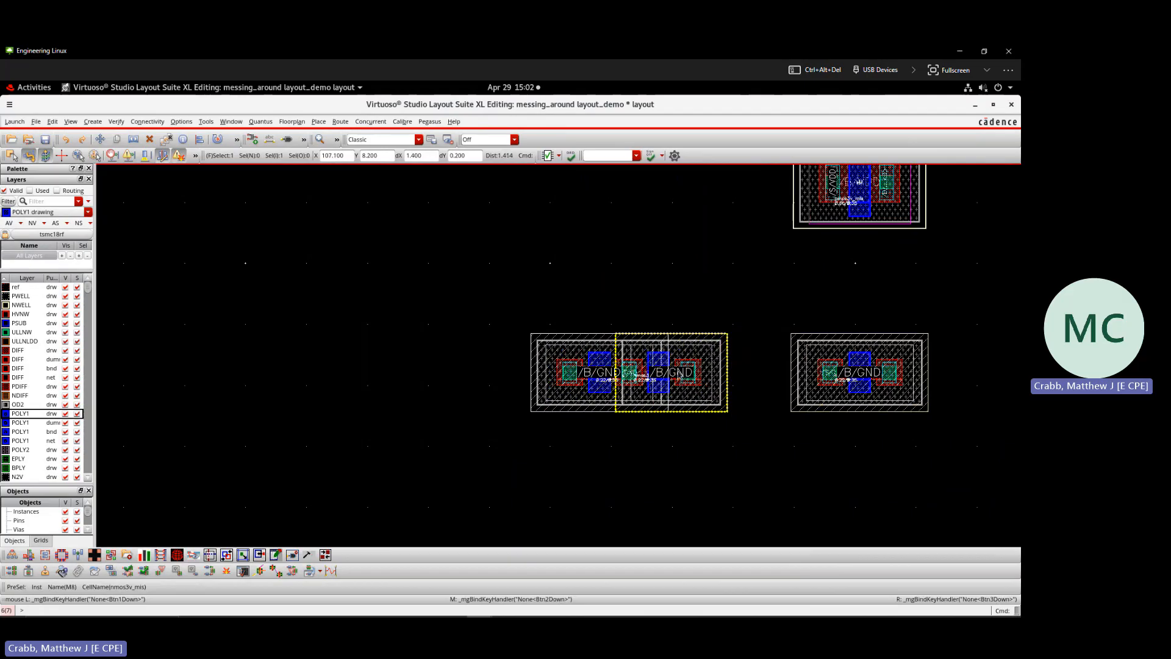
{"action": "scroll", "coordinate": [678, 375], "scroll_direction": "up", "scroll_amount": 1}
{"action": "scroll", "coordinate": [679, 375], "scroll_direction": "up", "scroll_amount": 1}
{"action": "scroll", "coordinate": [678, 375], "scroll_direction": "down", "scroll_amount": 1}
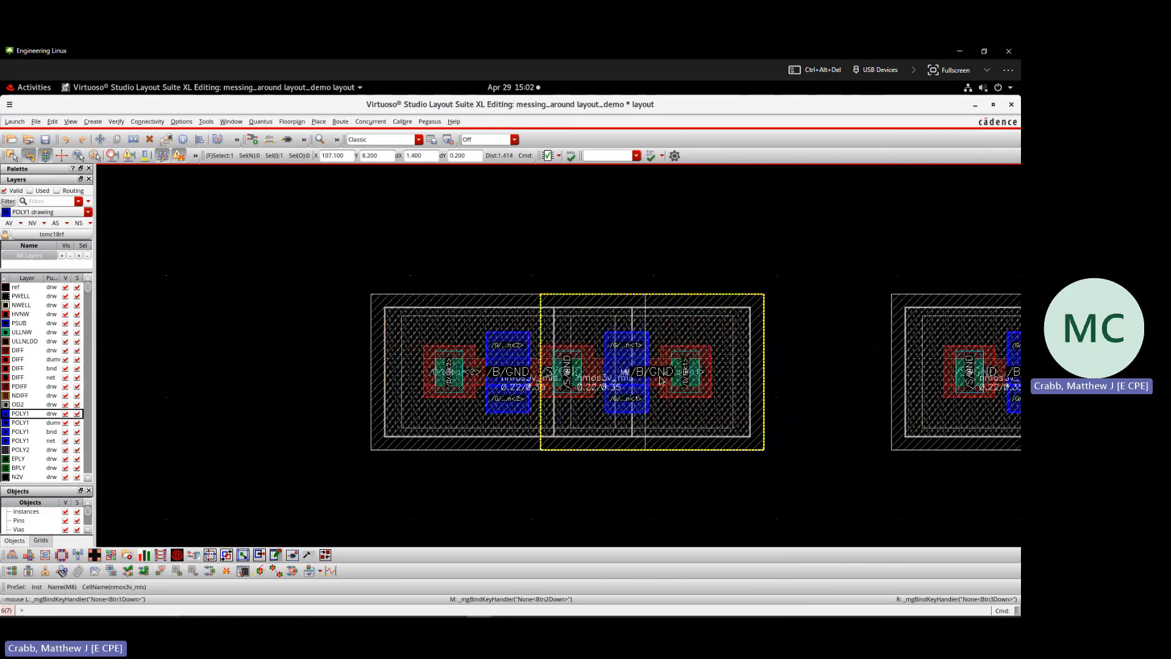
{"action": "scroll", "coordinate": [676, 369], "scroll_direction": "down", "scroll_amount": 2}
{"action": "scroll", "coordinate": [729, 269], "scroll_direction": "up", "scroll_amount": 1}
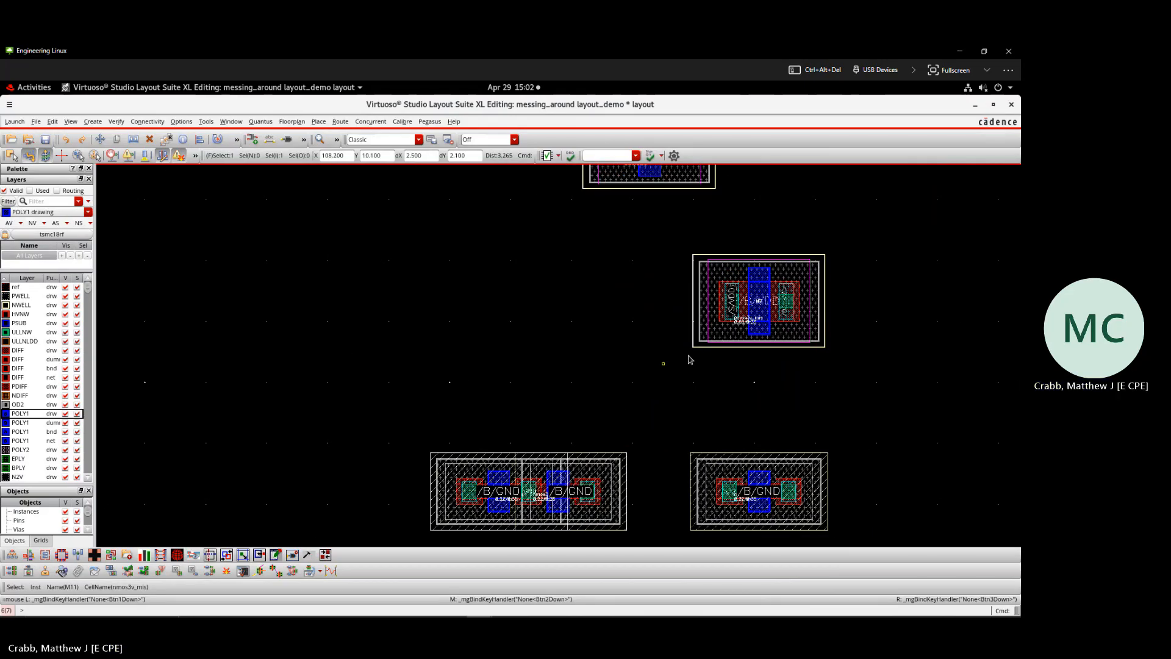
{"action": "scroll", "coordinate": [836, 258], "scroll_direction": "up", "scroll_amount": 1}
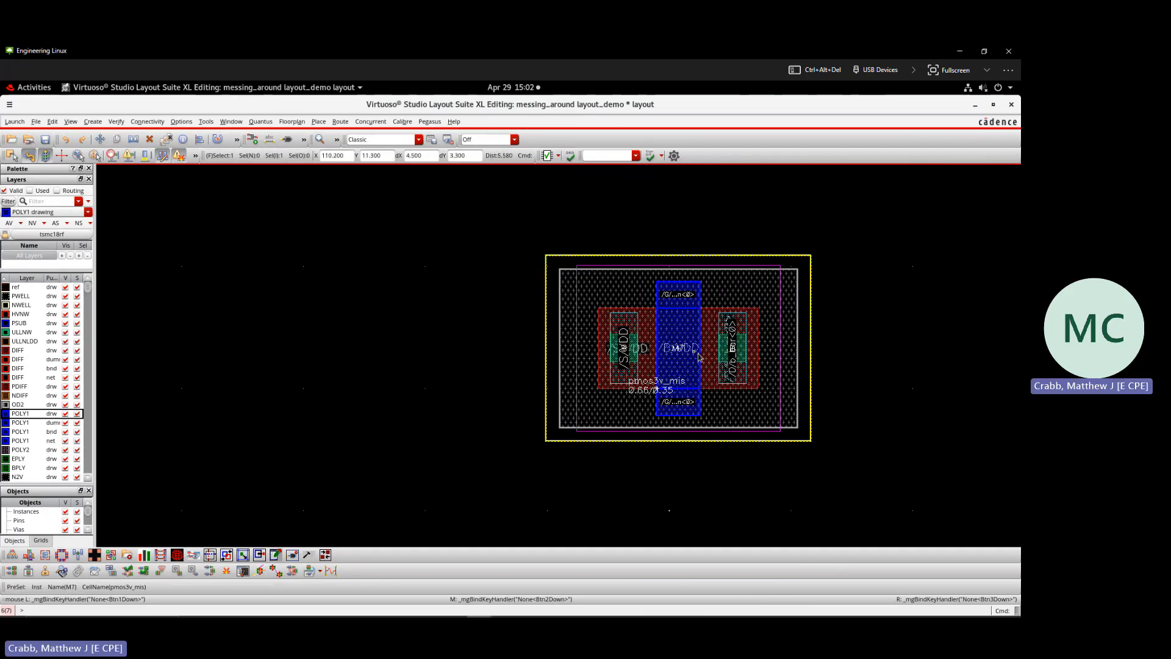
{"action": "scroll", "coordinate": [699, 356], "scroll_direction": "down", "scroll_amount": 2}
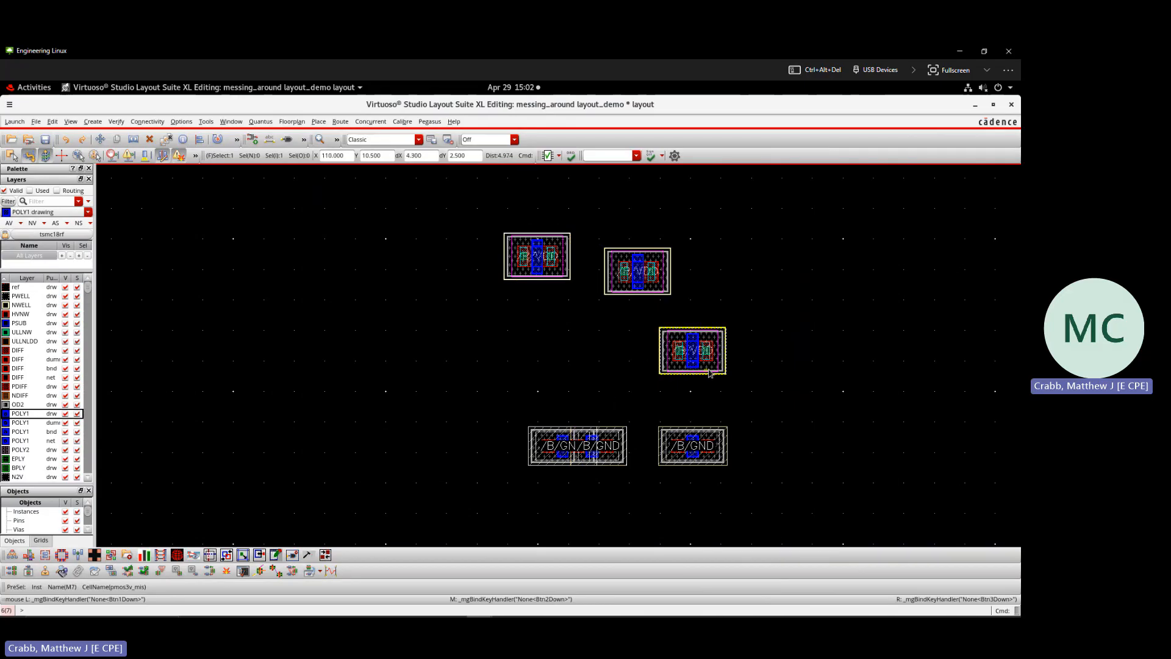
{"action": "scroll", "coordinate": [709, 373], "scroll_direction": "up", "scroll_amount": 2}
{"action": "scroll", "coordinate": [710, 372], "scroll_direction": "down", "scroll_amount": 1}
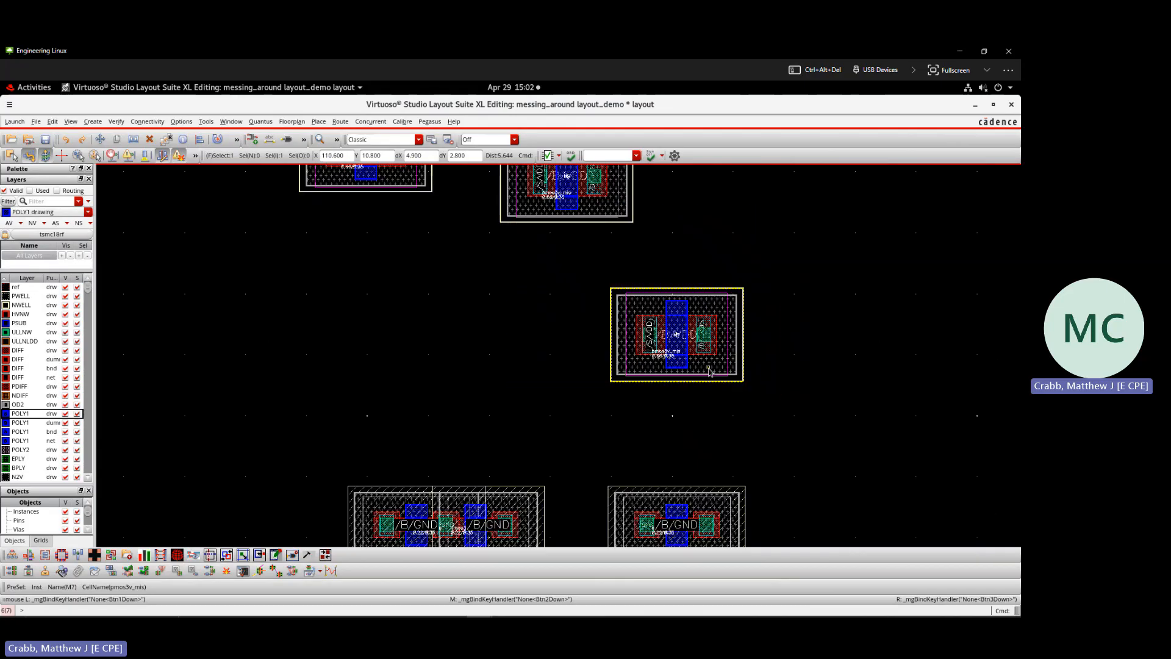
{"action": "scroll", "coordinate": [696, 314], "scroll_direction": "up", "scroll_amount": 1}
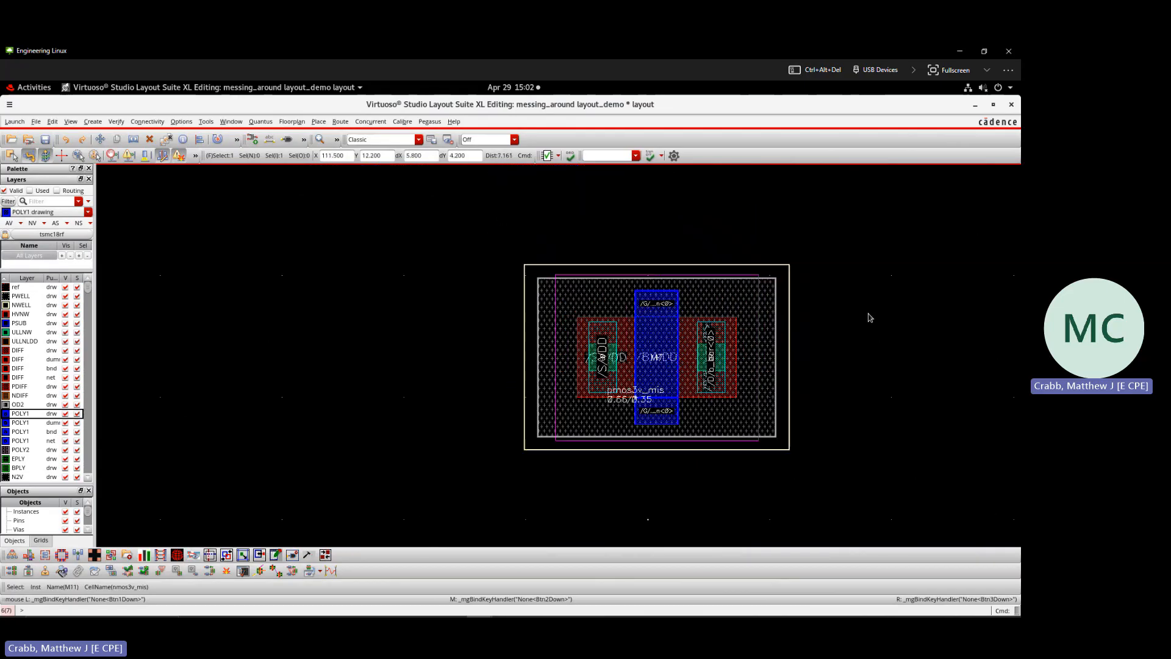
- Place an M1_NWELL via with 3 rows and 1 column just left of the lowest inverter PMOS transistor
{"action": "left_click", "coordinate": [500, 363]}
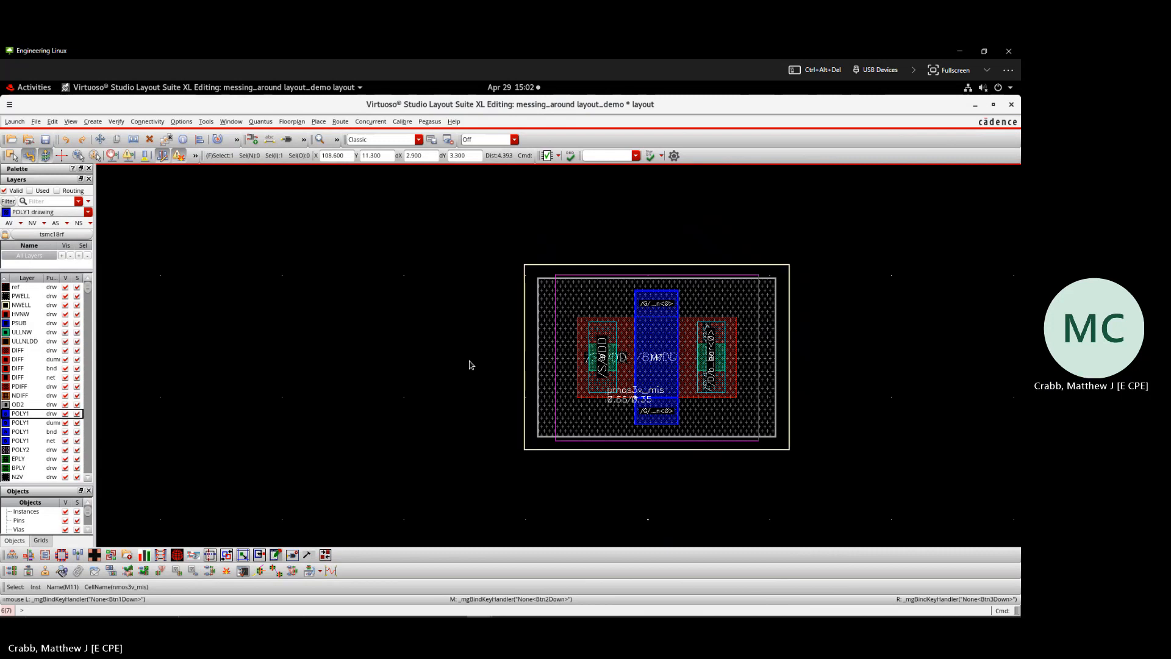
{"action": "key", "text": "o"}
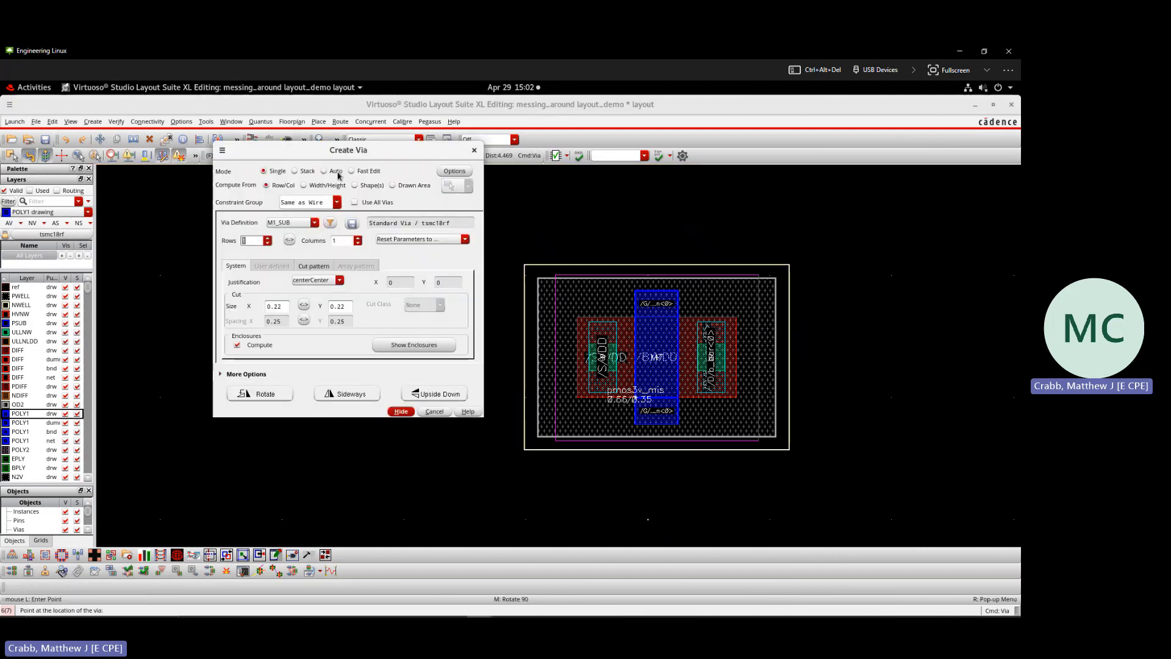
{"action": "left_click", "coordinate": [308, 223]}
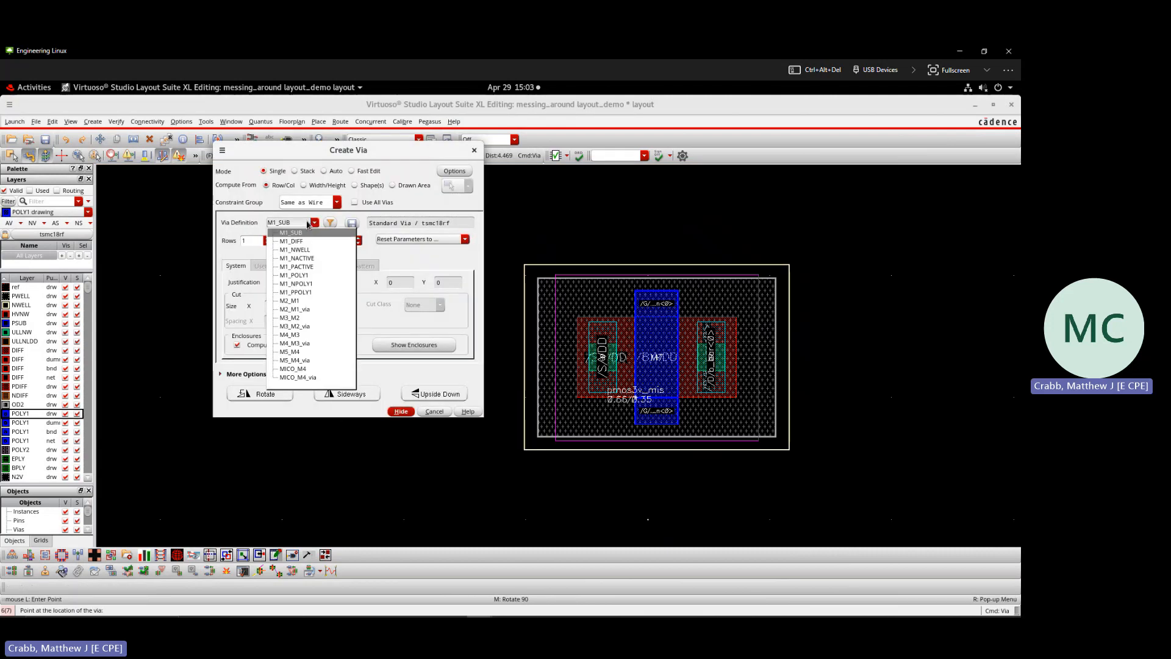
{"action": "left_click", "coordinate": [311, 255]}
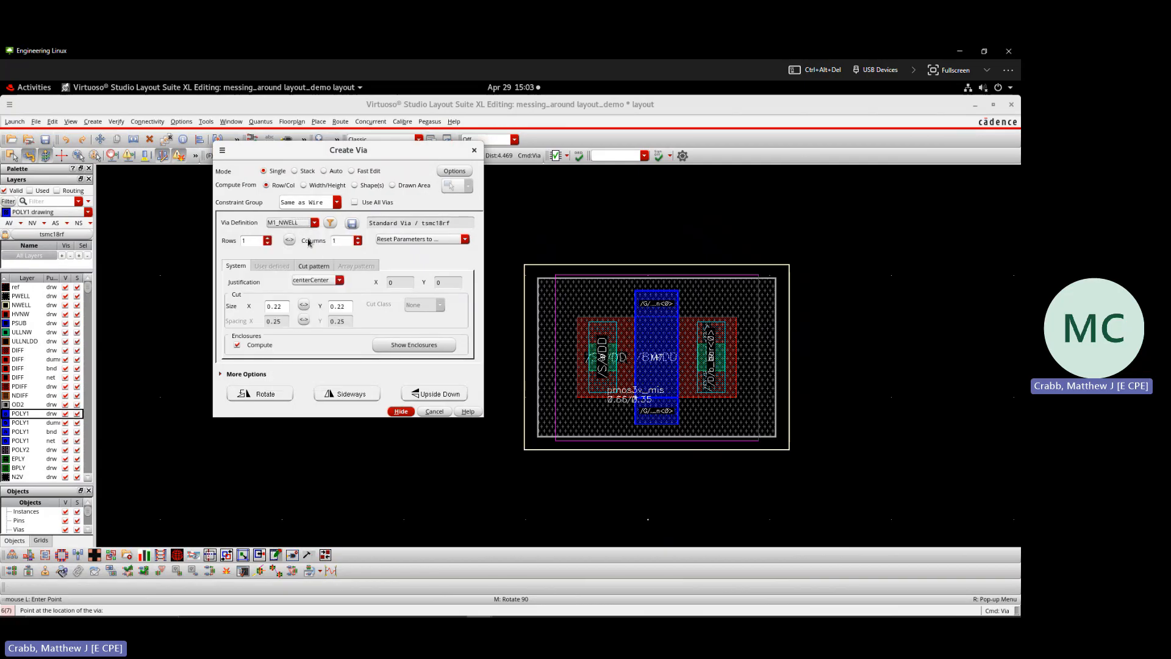
{"action": "left_click", "coordinate": [269, 241]}
{"action": "left_click", "coordinate": [401, 412]}
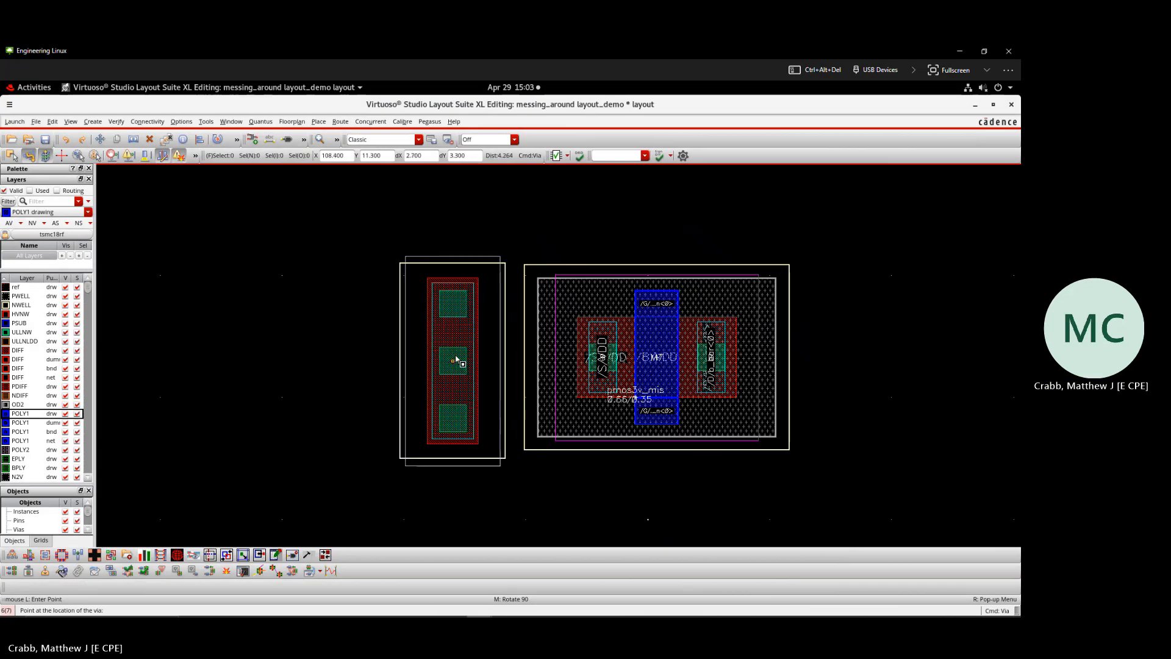
{"action": "left_click", "coordinate": [453, 360]}
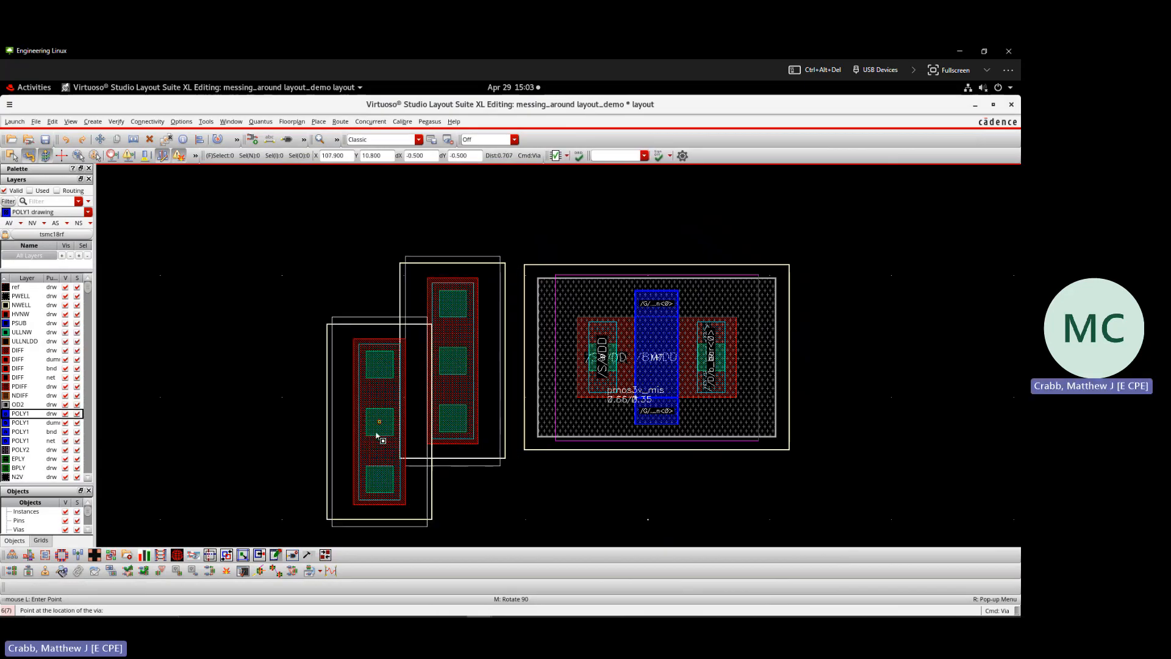
{"action": "key", "text": "Escape"}
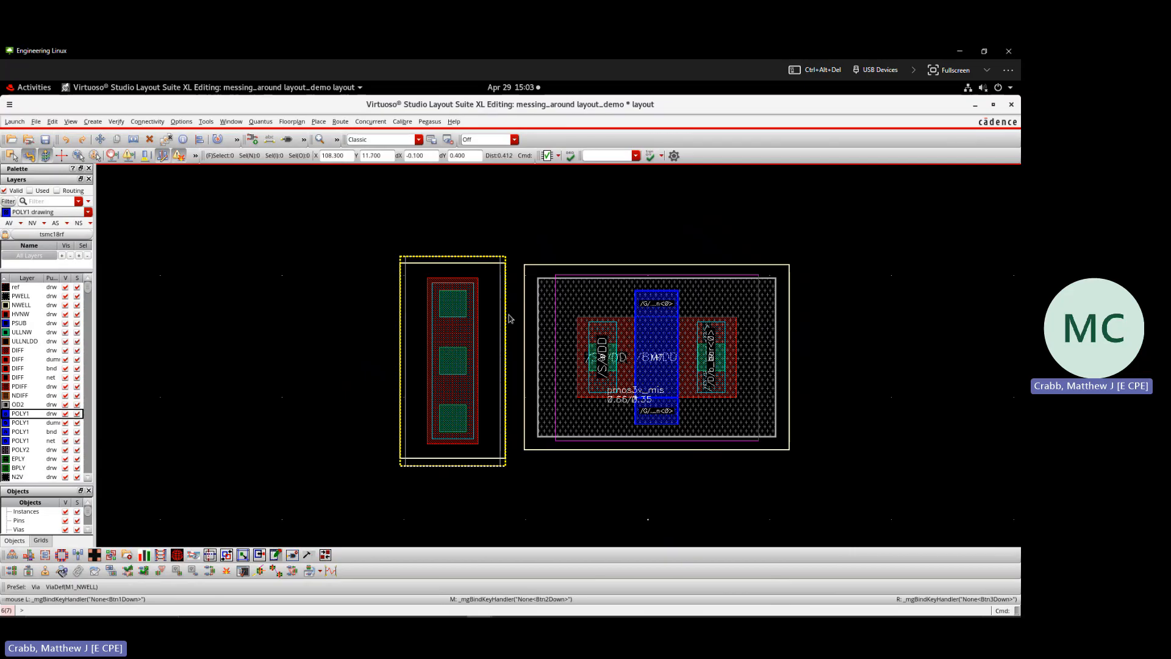
- Make NWELL drawing the active layer in a list of used layers only, and isolate the NWELL shapes before showing all layers again
{"action": "left_click", "coordinate": [20, 307]}
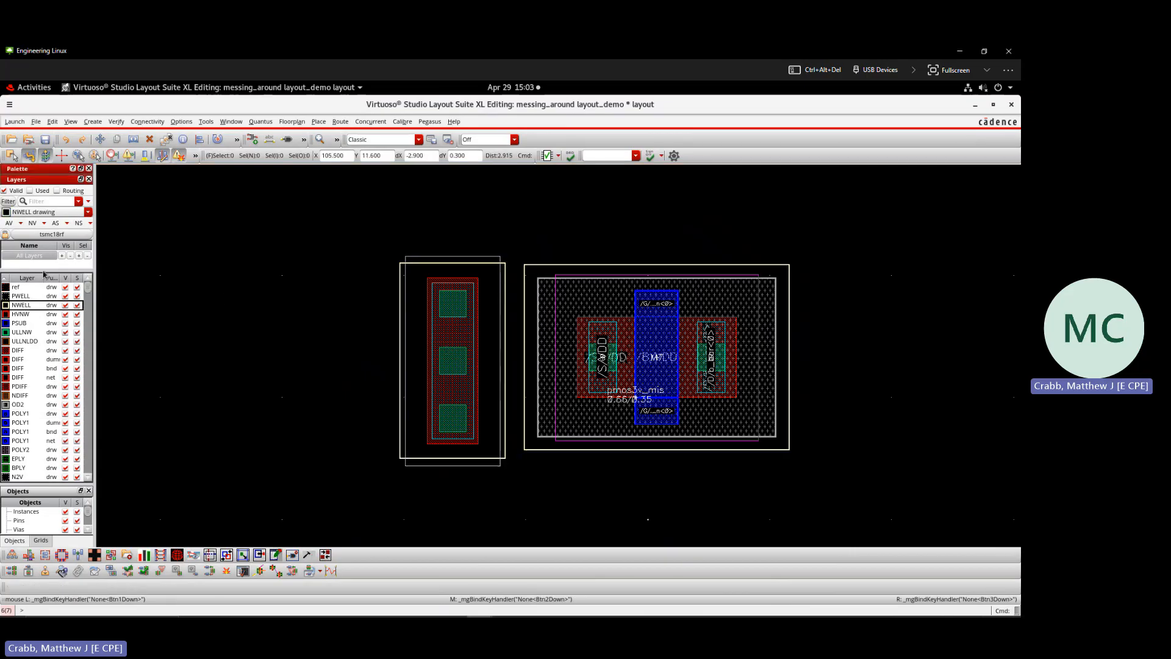
{"action": "left_click", "coordinate": [45, 192]}
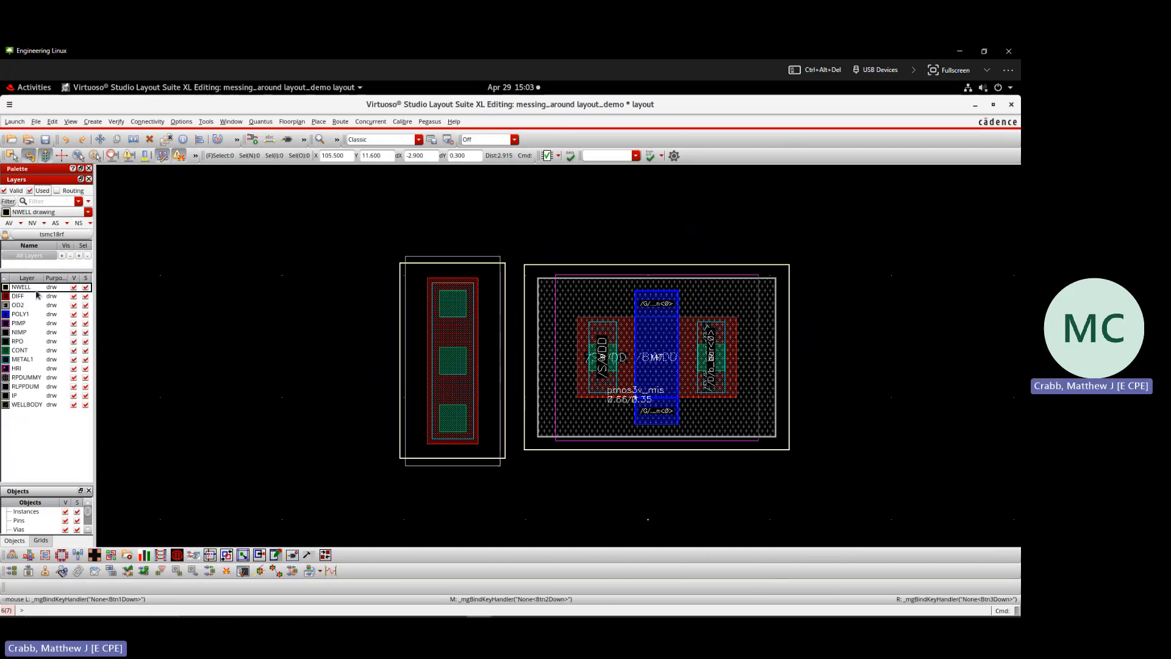
{"action": "left_click", "coordinate": [76, 279]}
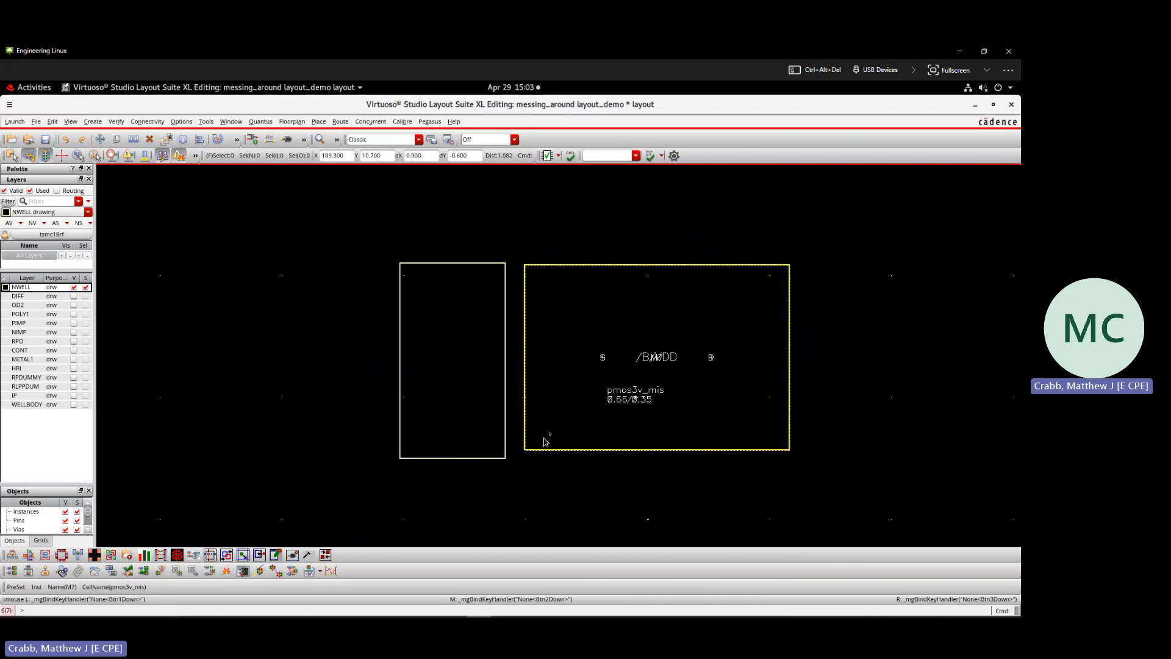
{"action": "left_click", "coordinate": [78, 280]}
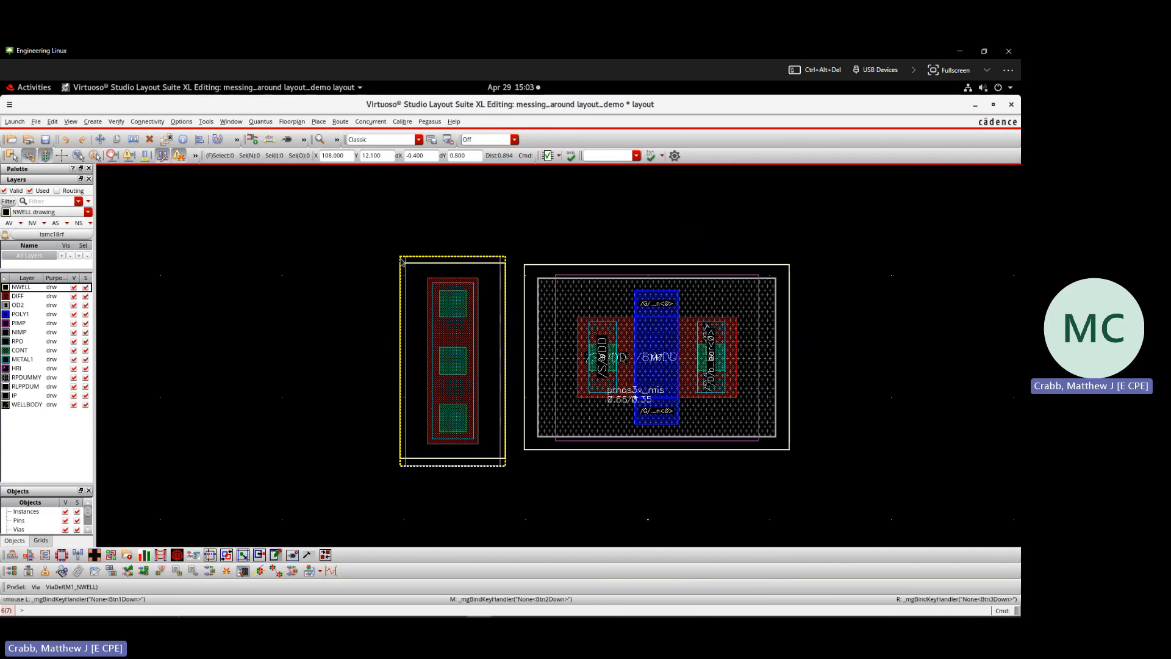
- Draw an NWELL rectangle about 3.7 by 2.0 enclosing the well via and the adjacent PMOS transistor
{"action": "key", "text": "r"}
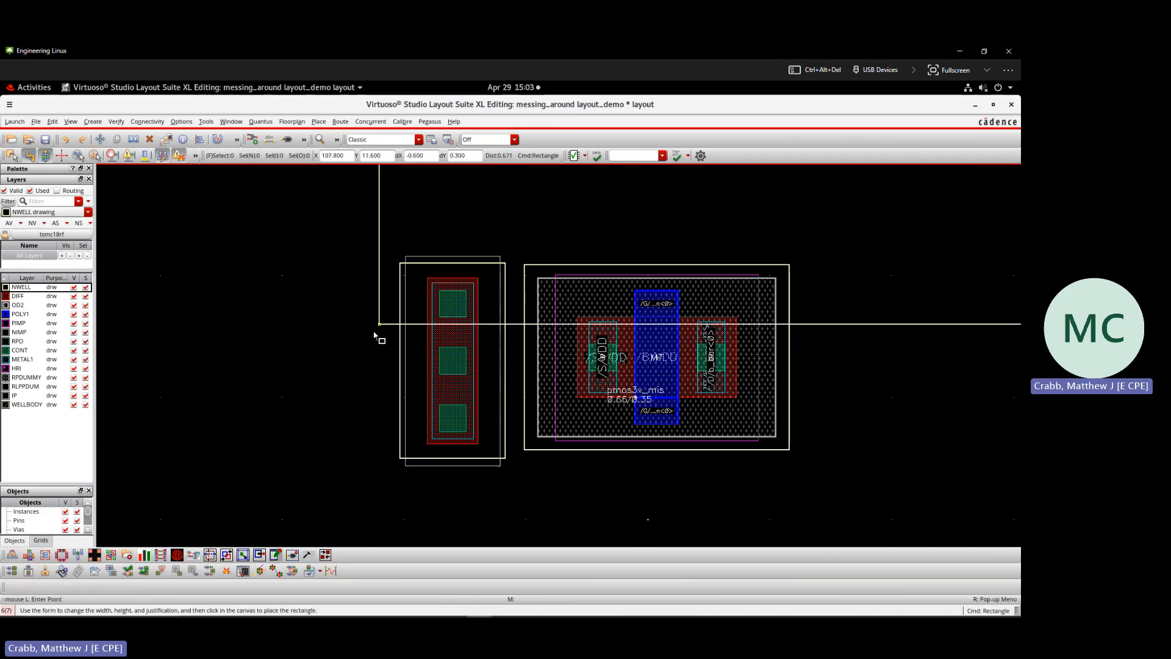
{"action": "key", "text": "F3"}
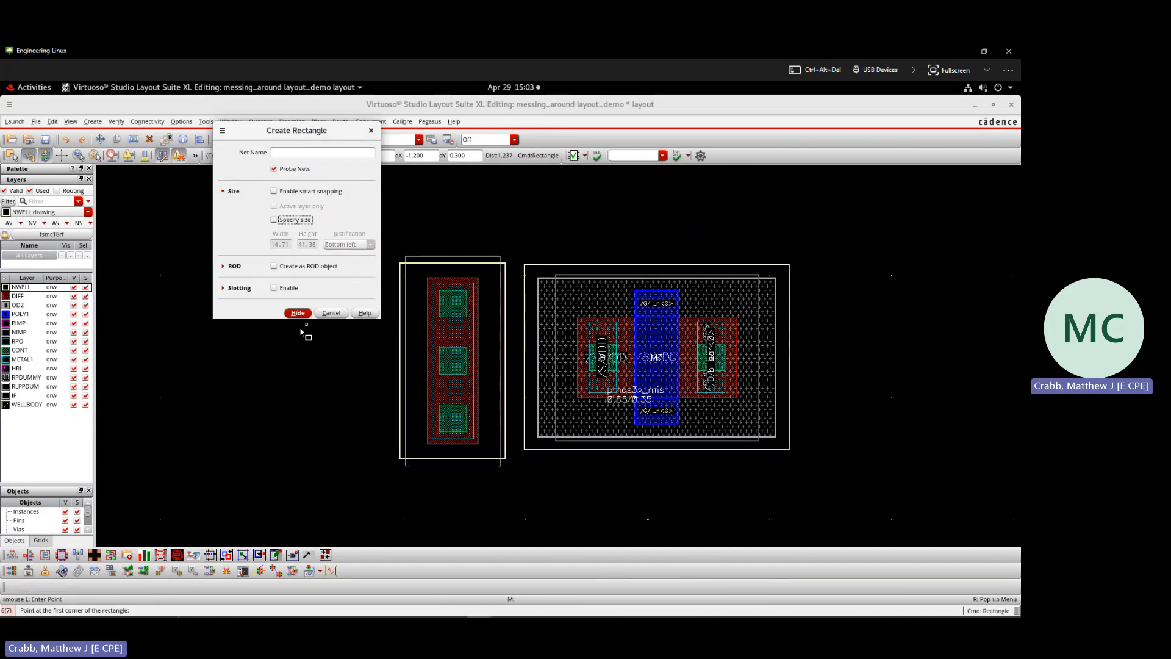
{"action": "left_click", "coordinate": [298, 312]}
{"action": "left_click", "coordinate": [367, 239]}
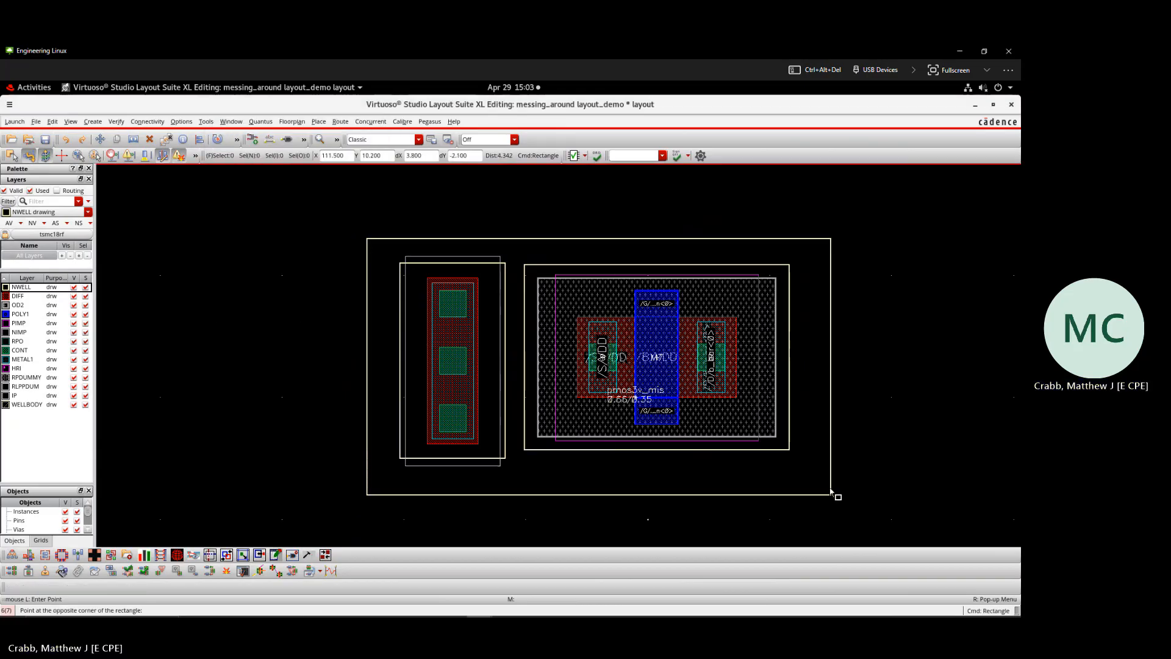
{"action": "left_click", "coordinate": [819, 482]}
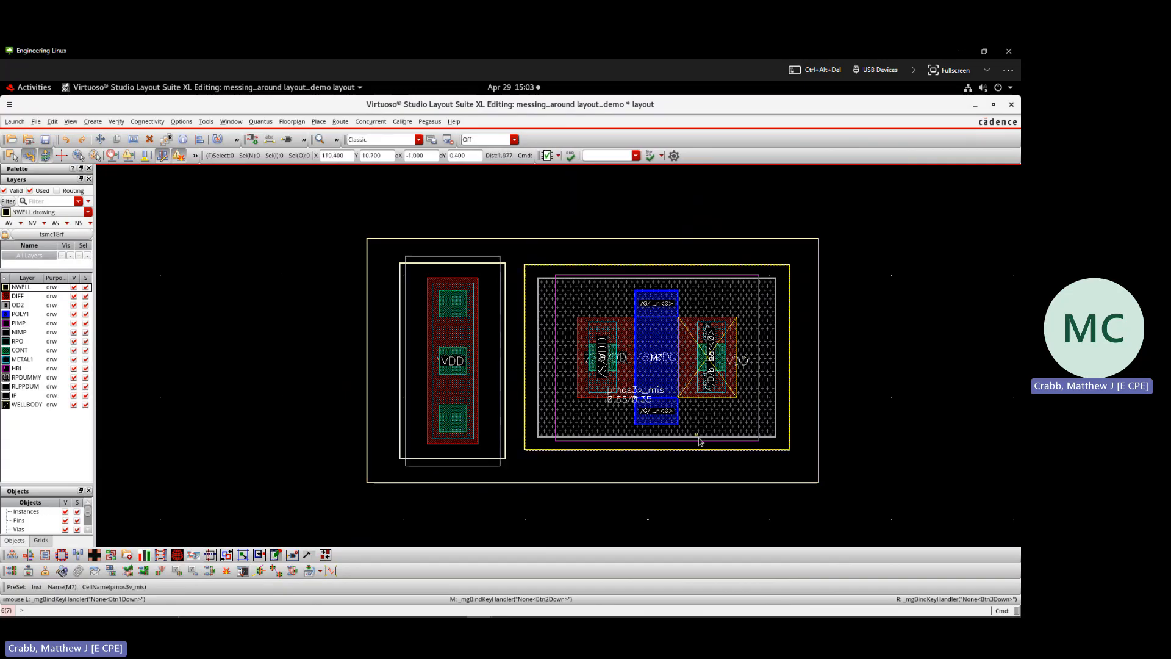
- Delete the NWELL rectangle around the well via and the single PMOS transistor
{"action": "scroll", "coordinate": [695, 436], "scroll_direction": "down", "scroll_amount": 2, "text": "ctrl"}
{"action": "scroll", "coordinate": [732, 425], "scroll_direction": "up", "scroll_amount": 1, "text": "ctrl"}
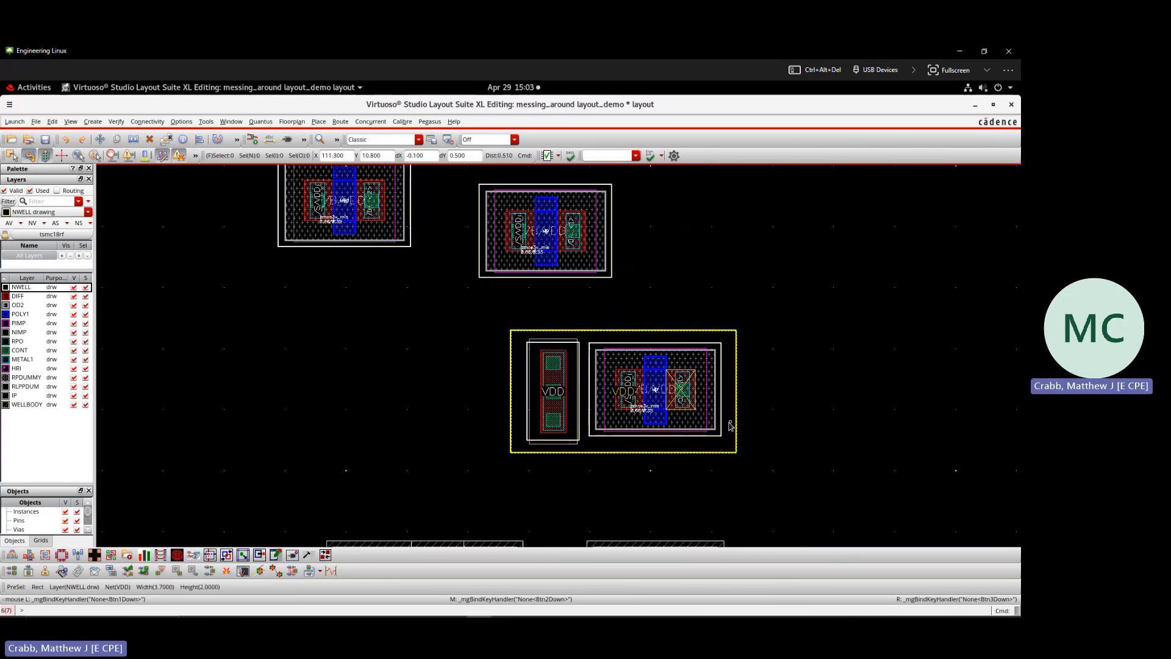
{"action": "left_click", "coordinate": [659, 452]}
{"action": "key", "text": "Delete"}
- Line up the three inverter PMOS transistors in one horizontal row and move the M1_NWELL via to the row's left end
{"action": "scroll", "coordinate": [584, 355], "scroll_direction": "down", "scroll_amount": 1, "text": "ctrl"}
{"action": "scroll", "coordinate": [544, 288], "scroll_direction": "up", "scroll_amount": 1, "text": "ctrl"}
{"action": "left_click", "coordinate": [582, 307]}
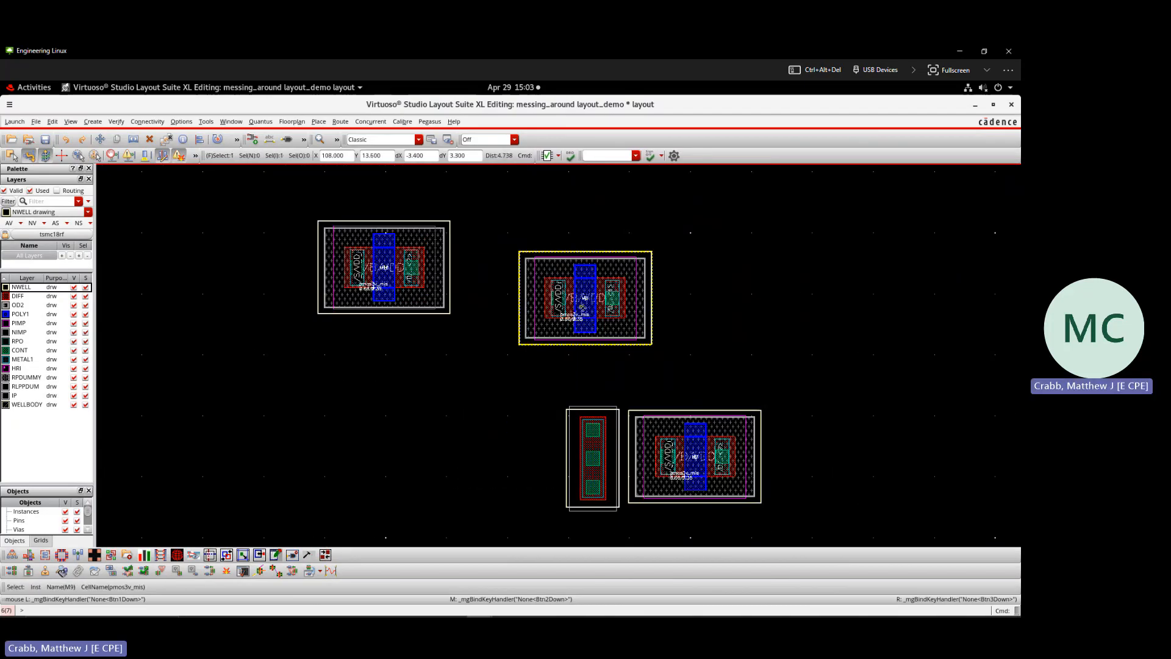
{"action": "left_click_drag", "start_coordinate": [581, 306], "coordinate": [582, 274]}
{"action": "left_click_drag", "start_coordinate": [587, 274], "coordinate": [556, 274]}
{"action": "left_click_drag", "start_coordinate": [687, 463], "coordinate": [754, 273]}
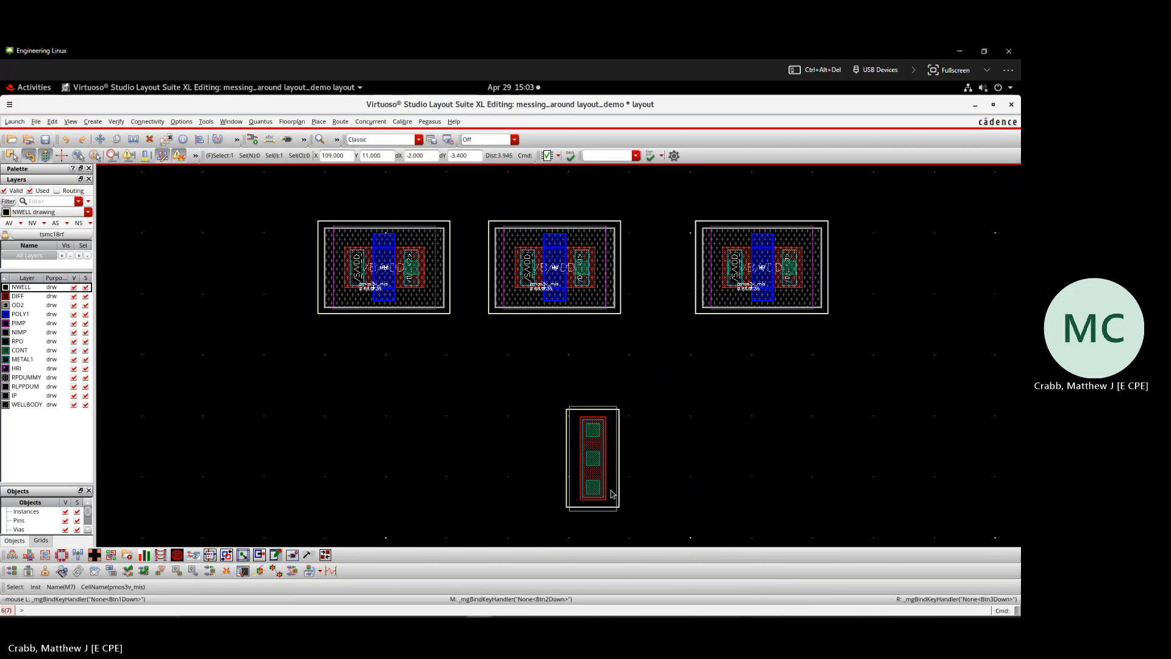
{"action": "left_click_drag", "start_coordinate": [613, 494], "coordinate": [295, 281]}
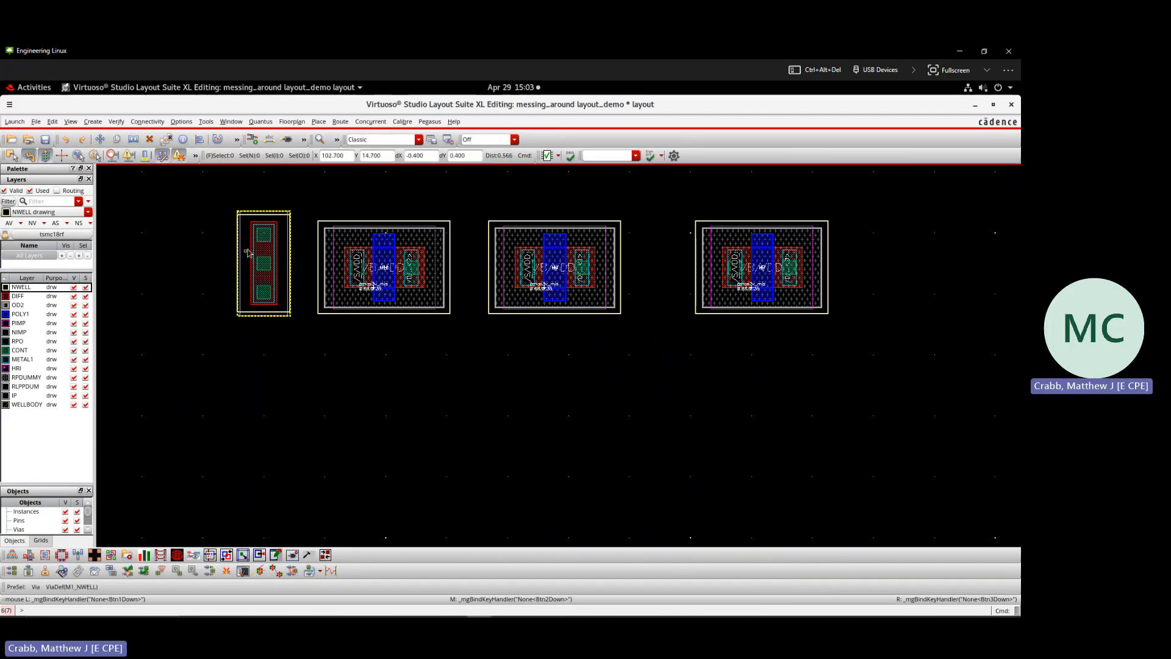
- Draw one NWELL rectangle enclosing the M1_NWELL via and all three PMOS transistors in the row
{"action": "key", "text": "r"}
{"action": "left_click", "coordinate": [208, 196]}
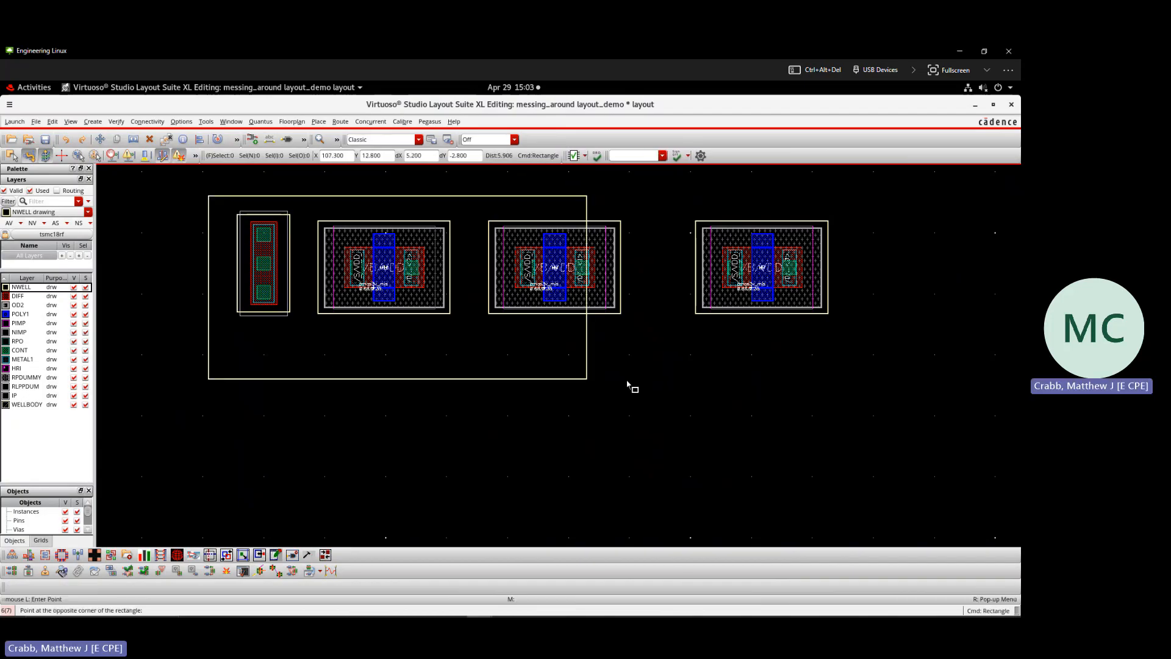
{"action": "left_click", "coordinate": [843, 336]}
{"action": "key", "text": "Escape"}
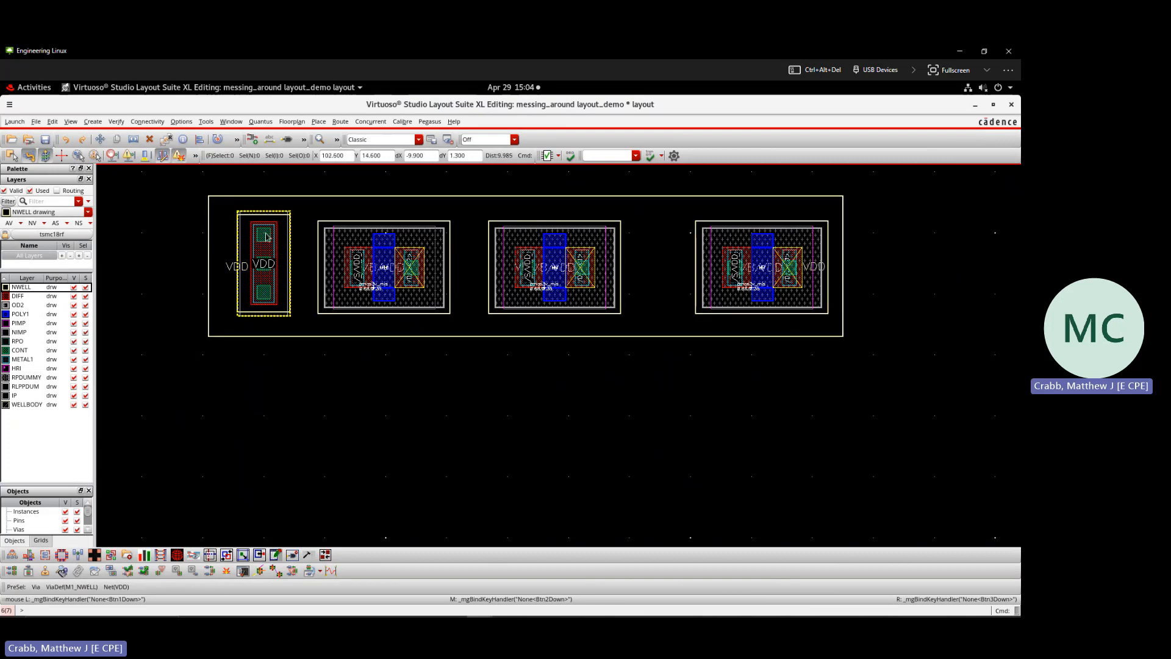
- Examine the shared NWELL rectangle around the M1_NWELL via and the three PMOS transistors
{"action": "scroll", "coordinate": [407, 361], "scroll_direction": "down", "scroll_amount": 2, "text": "ctrl"}
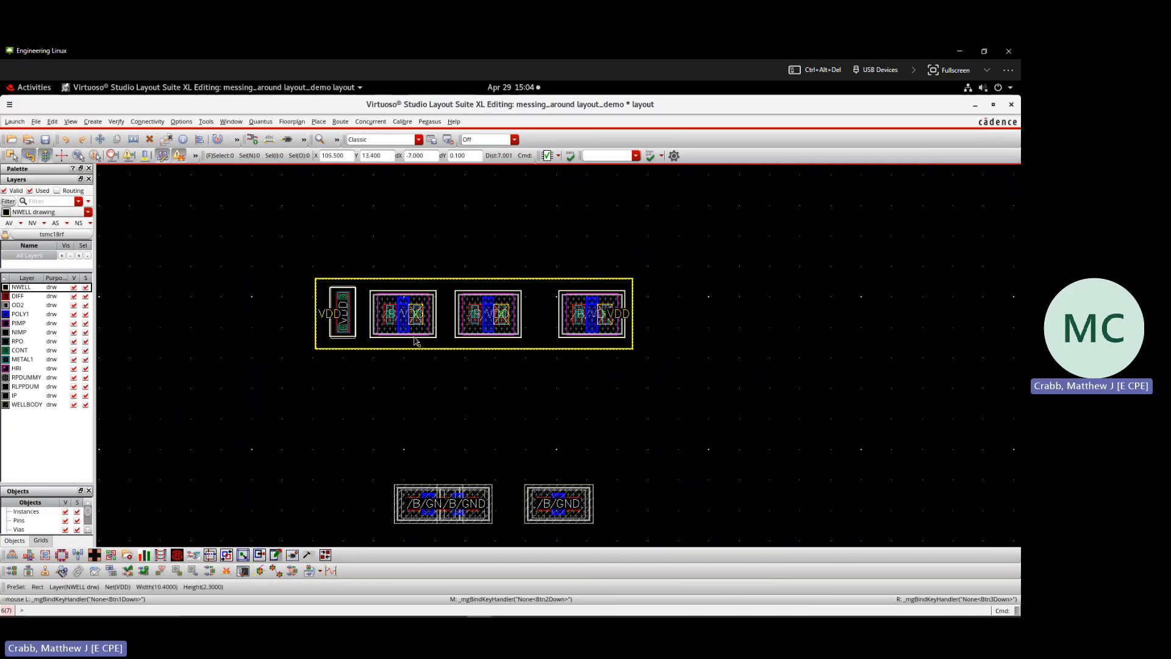
{"action": "scroll", "coordinate": [414, 340], "scroll_direction": "up", "scroll_amount": 2, "text": "ctrl"}
{"action": "scroll", "coordinate": [521, 368], "scroll_direction": "up", "scroll_amount": 1, "text": "ctrl"}
{"action": "scroll", "coordinate": [518, 361], "scroll_direction": "down", "scroll_amount": 1, "text": "ctrl"}
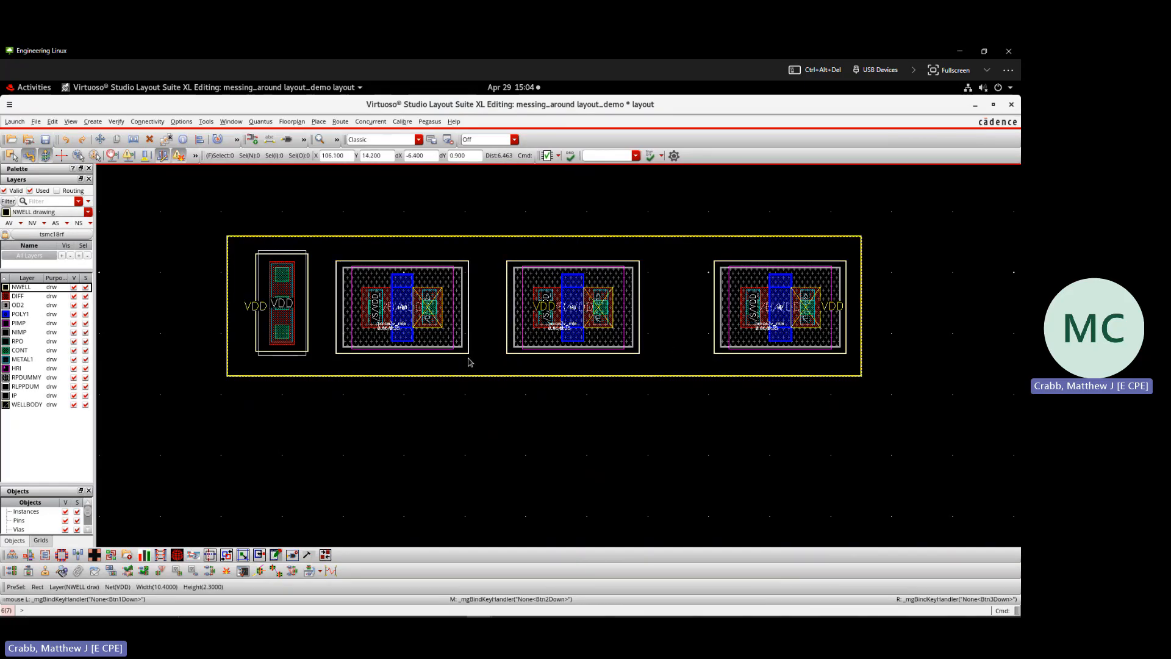
{"action": "left_click", "coordinate": [487, 315]}
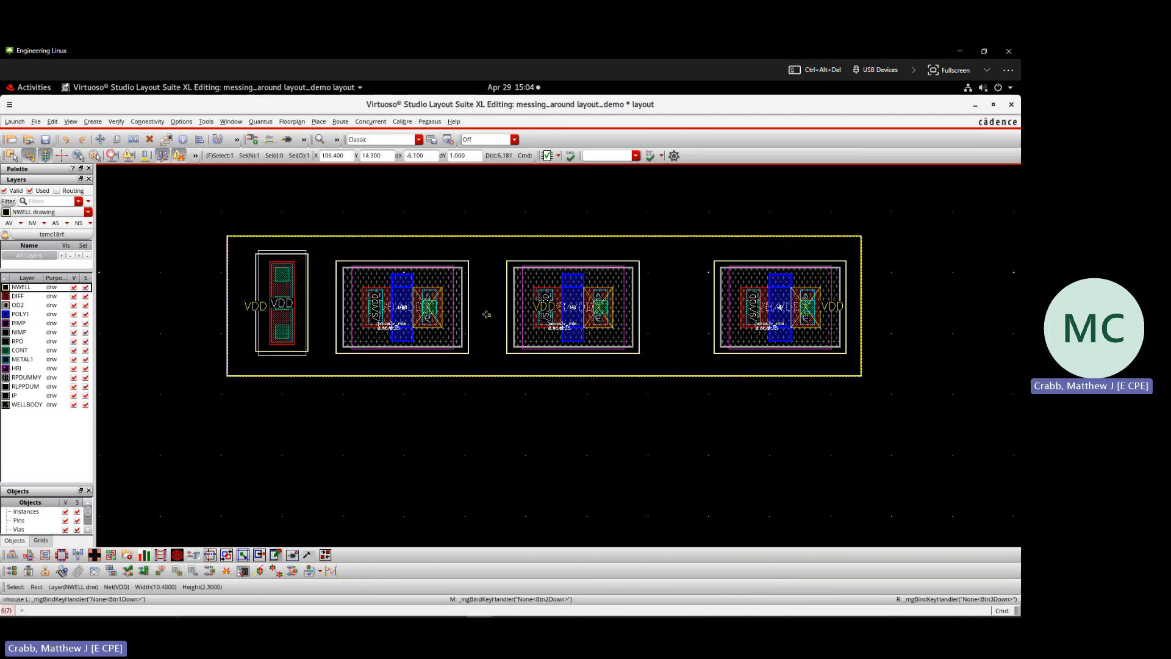
{"action": "scroll", "coordinate": [484, 315], "scroll_direction": "up", "scroll_amount": 1}
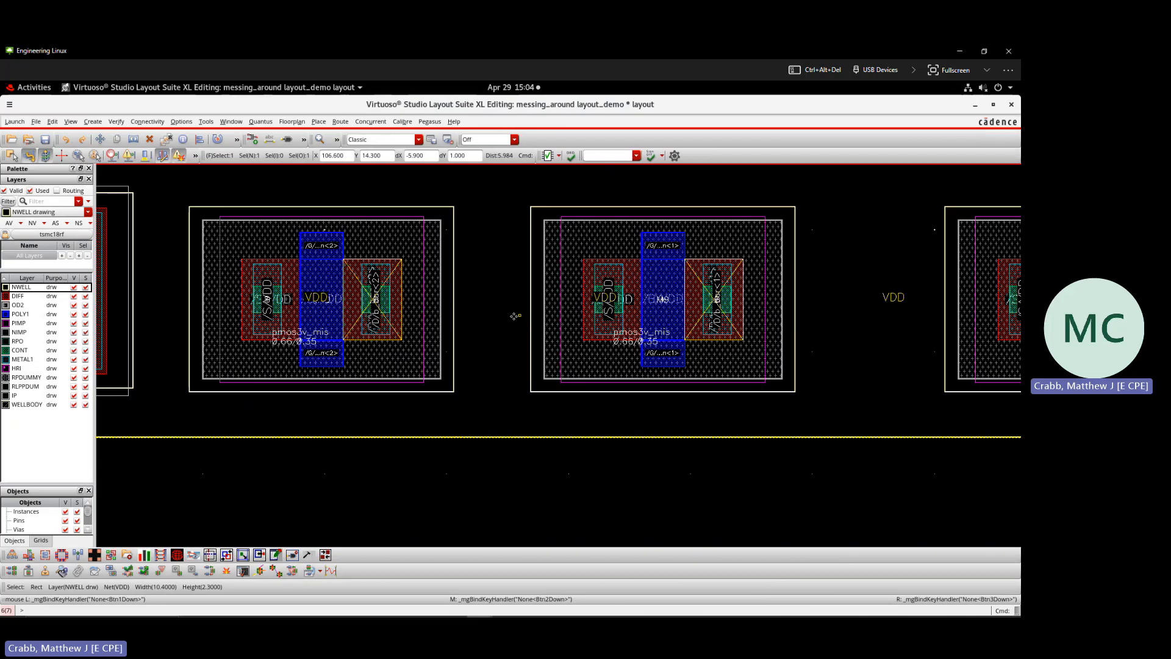
{"action": "scroll", "coordinate": [548, 363], "scroll_direction": "down", "scroll_amount": 2}
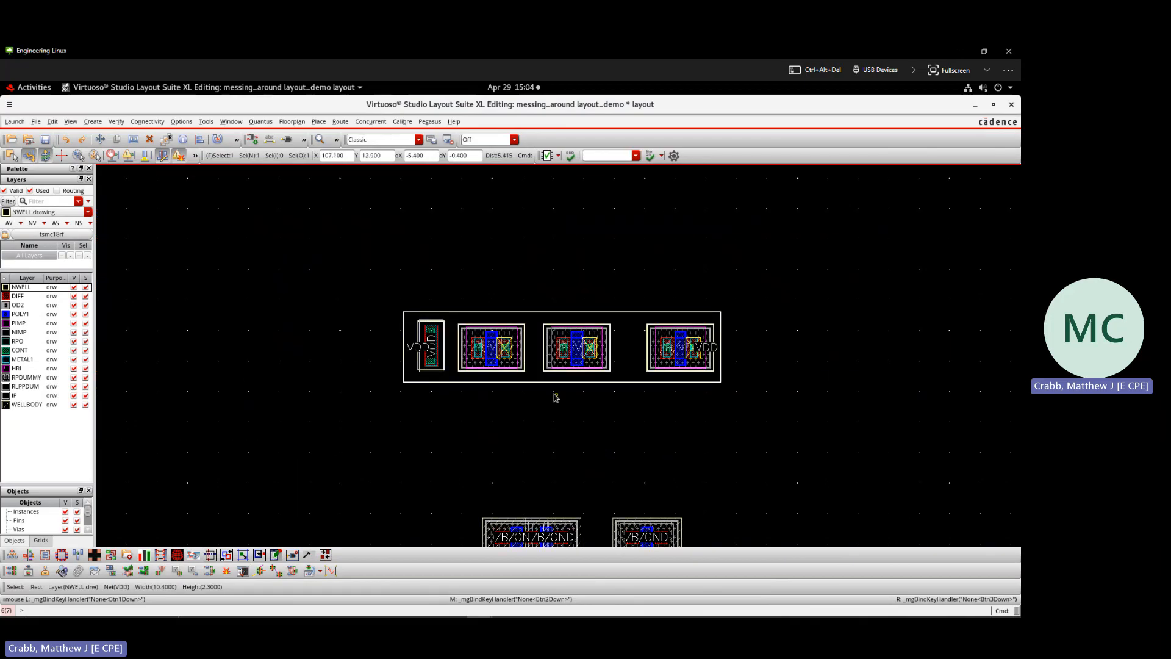
{"action": "scroll", "coordinate": [552, 397], "scroll_direction": "down", "scroll_amount": 1}
{"action": "scroll", "coordinate": [549, 399], "scroll_direction": "up", "scroll_amount": 1}
{"action": "scroll", "coordinate": [528, 372], "scroll_direction": "up", "scroll_amount": 1}
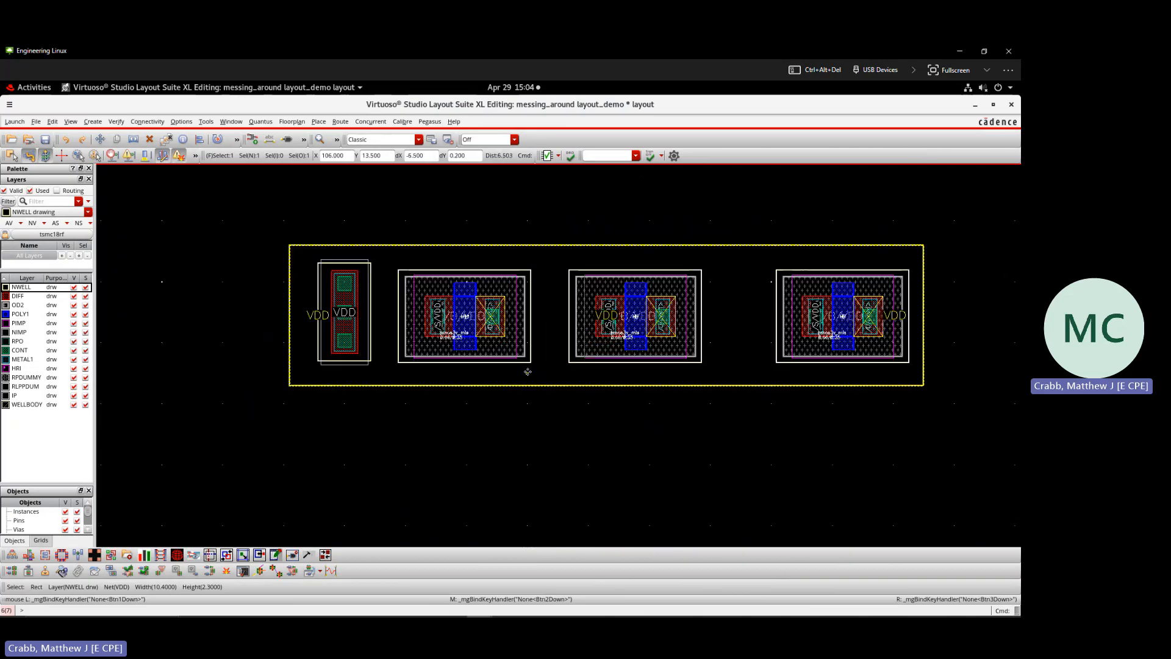
- Move the PMOS transistor M7 at the row's right end about 2.8 straight down, out of the shared N-well
{"action": "left_click", "coordinate": [818, 315]}
{"action": "left_click_drag", "start_coordinate": [826, 312], "coordinate": [804, 486]}
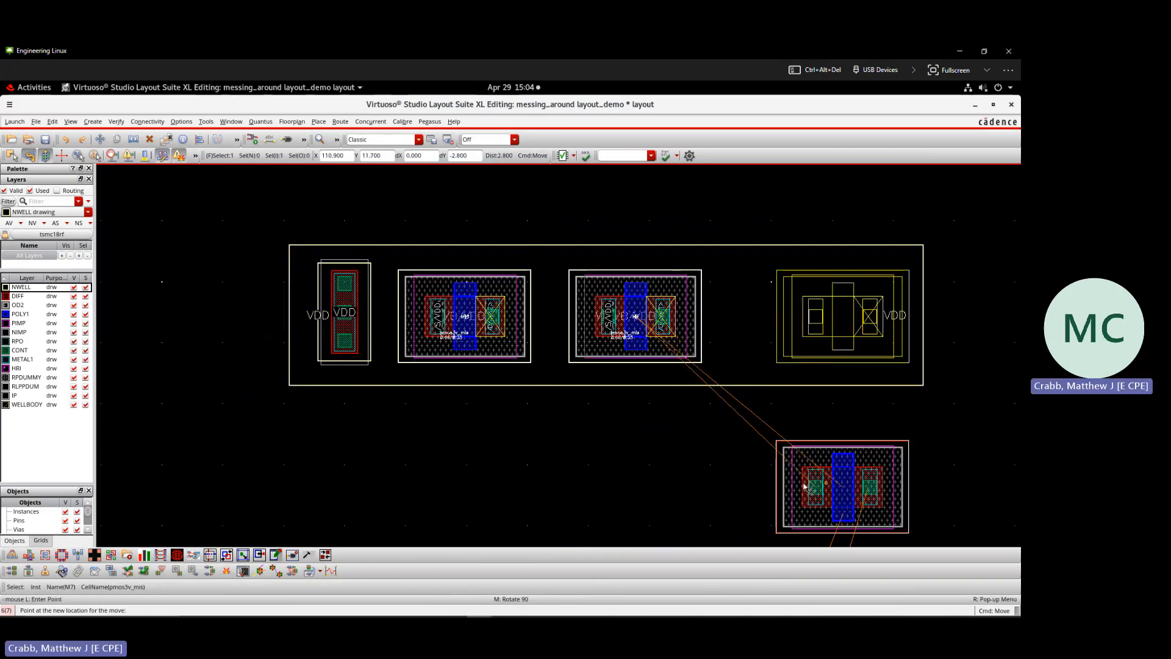
{"action": "left_click", "coordinate": [804, 486]}
- Place an M1_SUB via with 3 rows and 1 column just right of the separate NMOS transistor M6
{"action": "scroll", "coordinate": [805, 486], "scroll_direction": "down", "scroll_amount": 1}
{"action": "scroll", "coordinate": [813, 502], "scroll_direction": "down", "scroll_amount": 1}
{"action": "scroll", "coordinate": [812, 534], "scroll_direction": "up", "scroll_amount": 2}
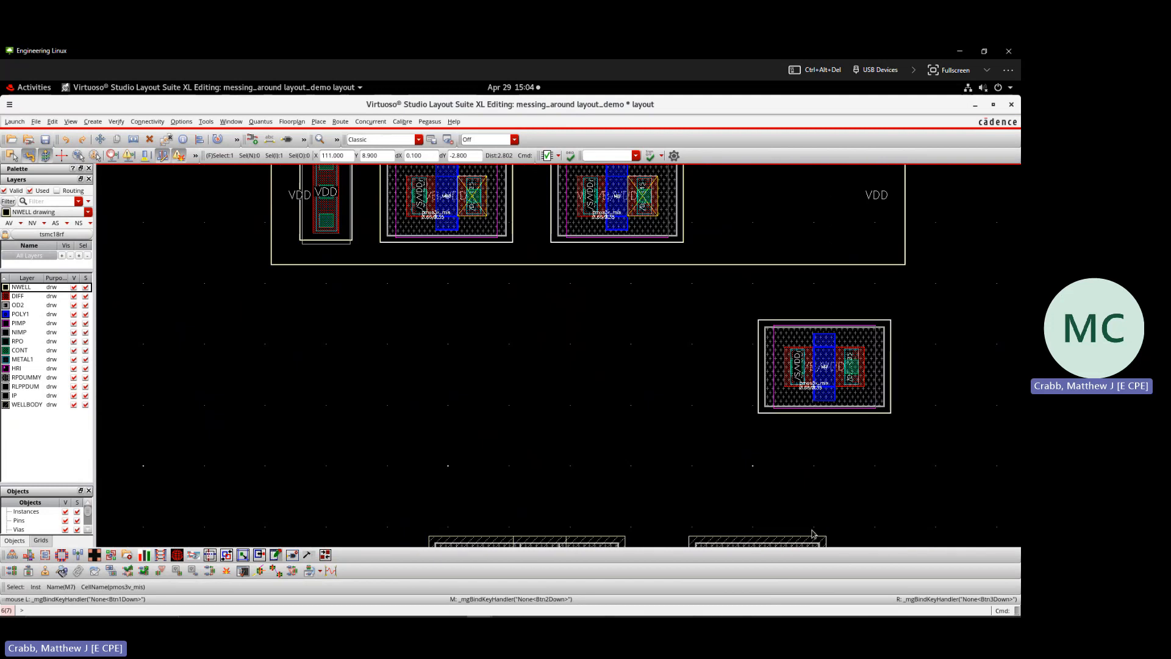
{"action": "scroll", "coordinate": [854, 445], "scroll_direction": "down", "scroll_amount": 2}
{"action": "scroll", "coordinate": [875, 400], "scroll_direction": "up", "scroll_amount": 1}
{"action": "key", "text": "o"}
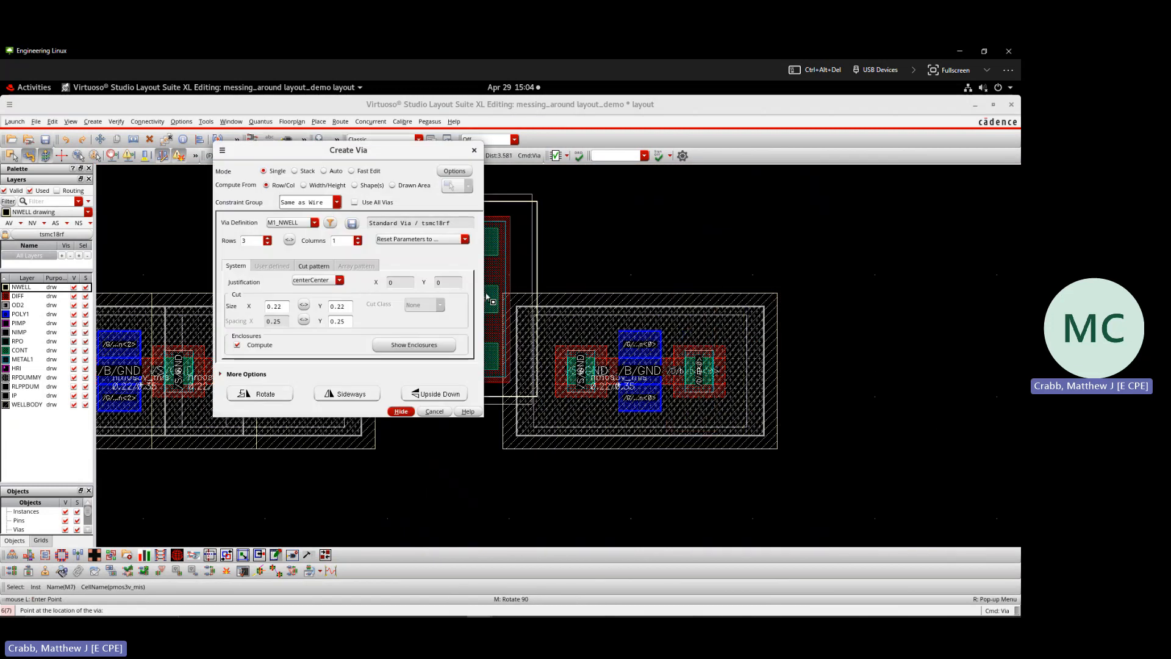
{"action": "left_click", "coordinate": [310, 223]}
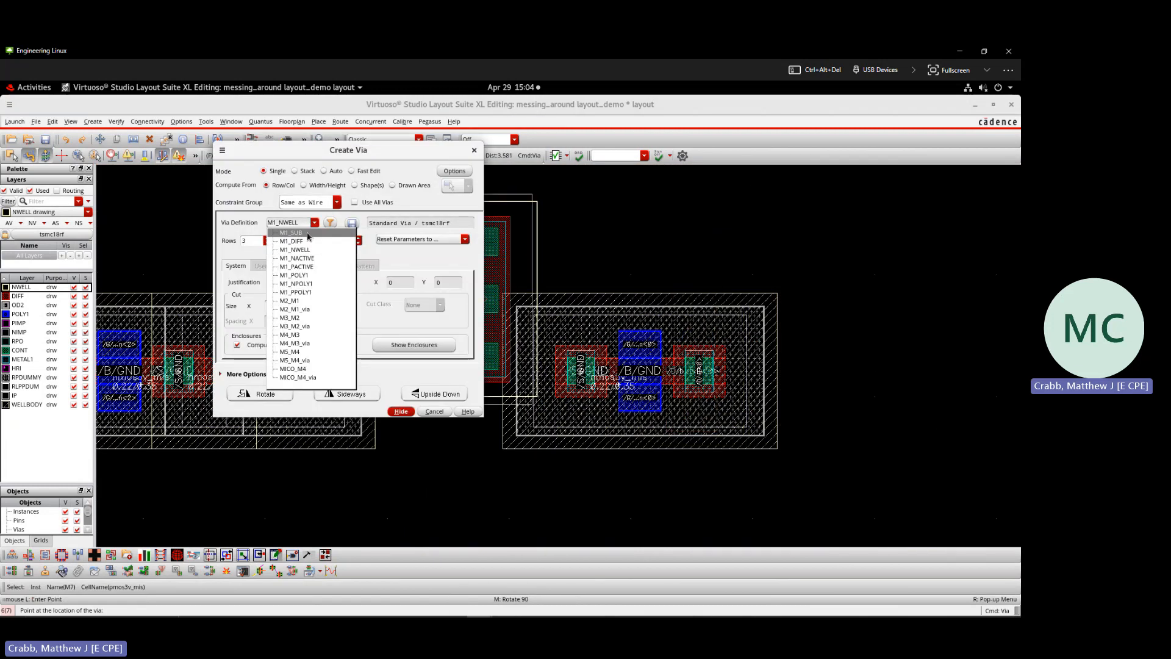
{"action": "left_click", "coordinate": [278, 229]}
{"action": "left_click", "coordinate": [268, 238]}
{"action": "left_click", "coordinate": [268, 238]}
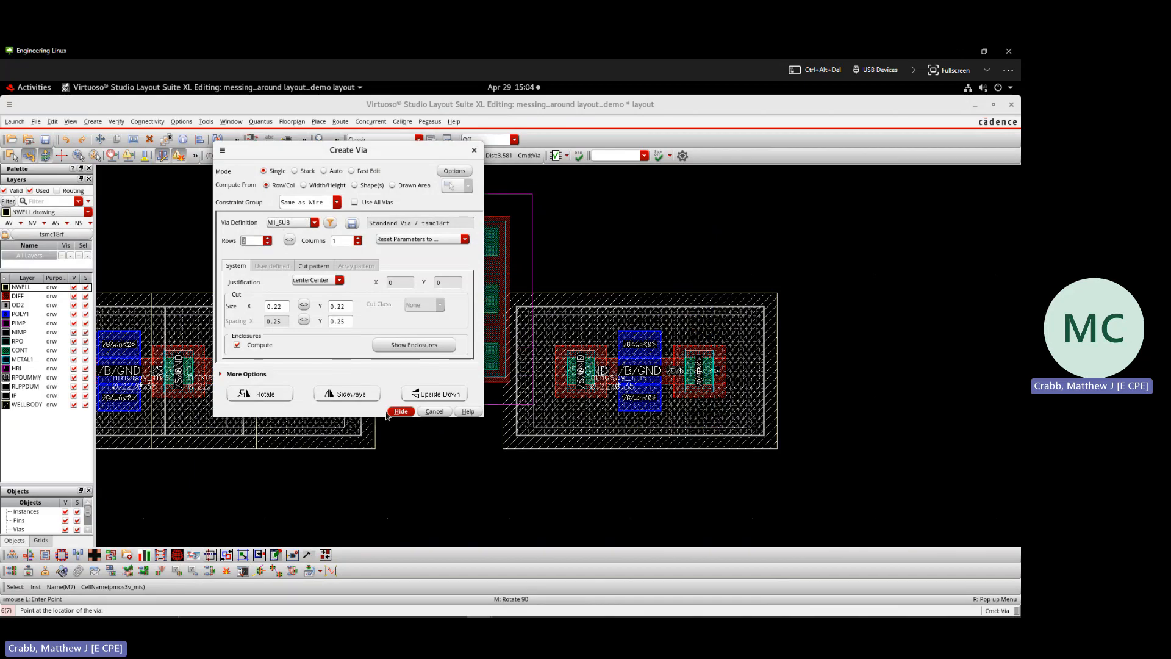
{"action": "left_click", "coordinate": [400, 412]}
{"action": "left_click", "coordinate": [897, 359]}
{"action": "key", "text": "Escape"}
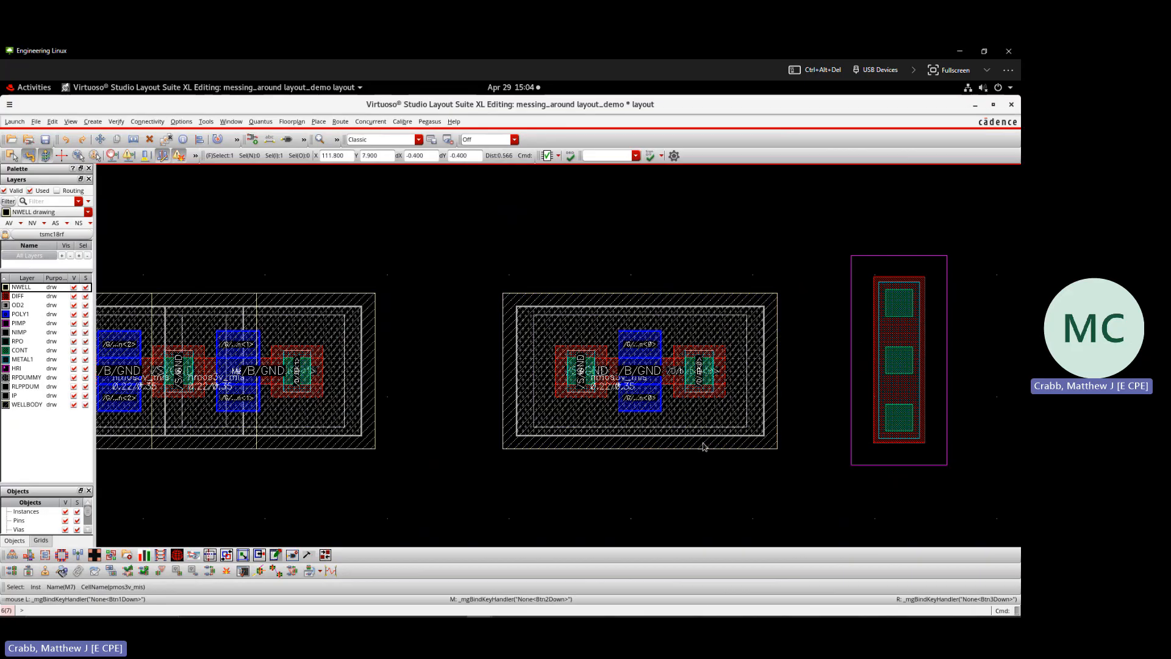
- Examine the substrate via beside the NMOS transistors and the PMOS transistor M7 outside the N-well
{"action": "scroll", "coordinate": [673, 373], "scroll_direction": "down", "scroll_amount": 3}
{"action": "scroll", "coordinate": [673, 373], "scroll_direction": "up", "scroll_amount": 2}
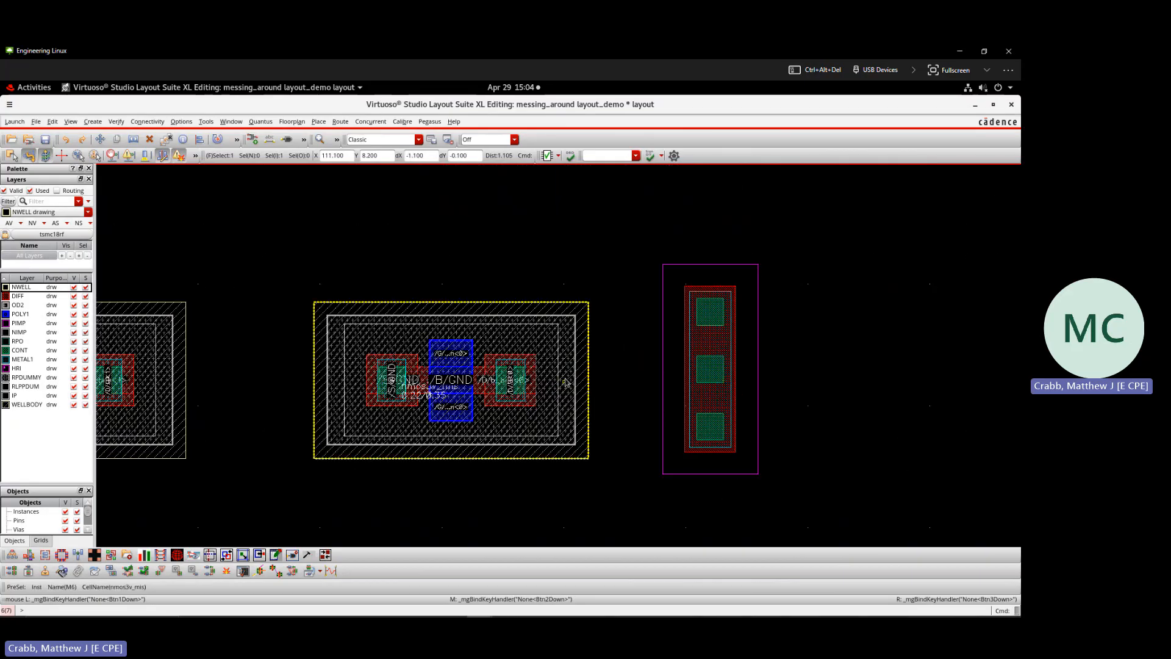
{"action": "scroll", "coordinate": [635, 388], "scroll_direction": "down", "scroll_amount": 2}
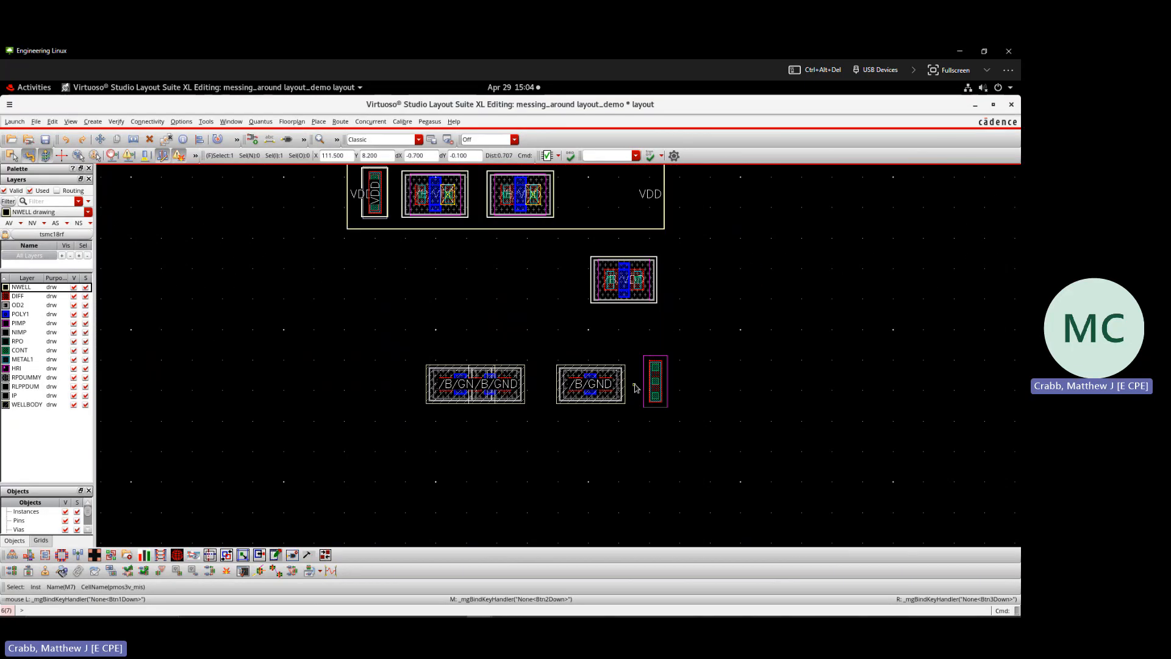
{"action": "scroll", "coordinate": [635, 390], "scroll_direction": "up", "scroll_amount": 1}
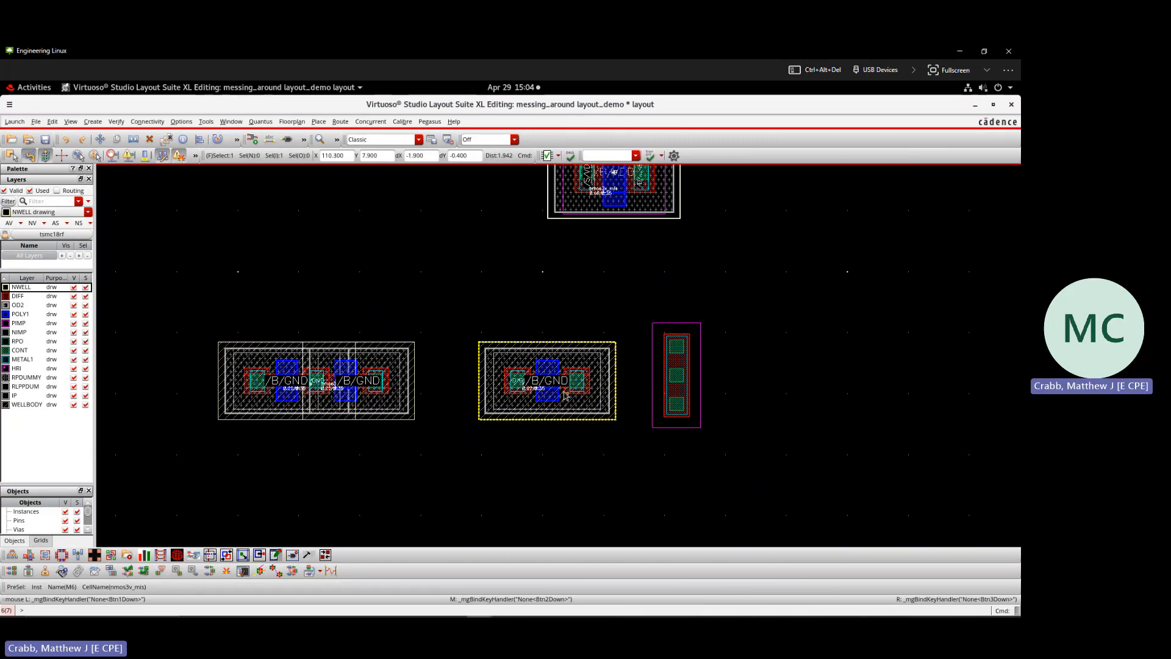
{"action": "scroll", "coordinate": [569, 373], "scroll_direction": "down", "scroll_amount": 2}
{"action": "scroll", "coordinate": [573, 334], "scroll_direction": "up", "scroll_amount": 3}
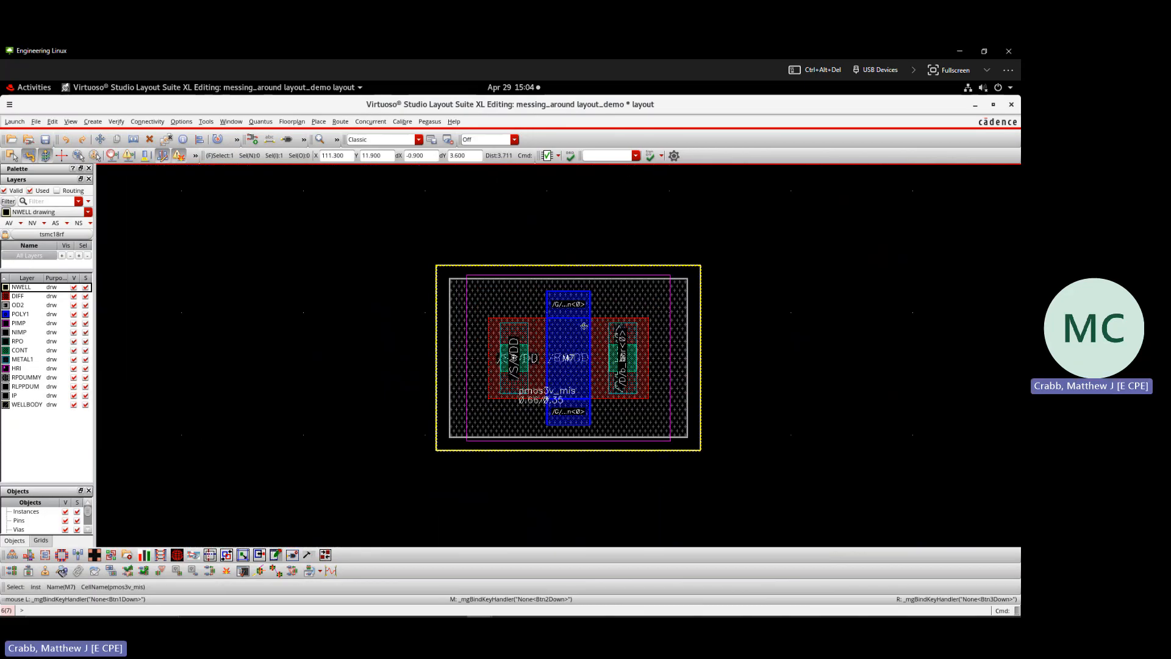
{"action": "scroll", "coordinate": [558, 347], "scroll_direction": "up", "scroll_amount": 1}
{"action": "scroll", "coordinate": [552, 397], "scroll_direction": "down", "scroll_amount": 2}
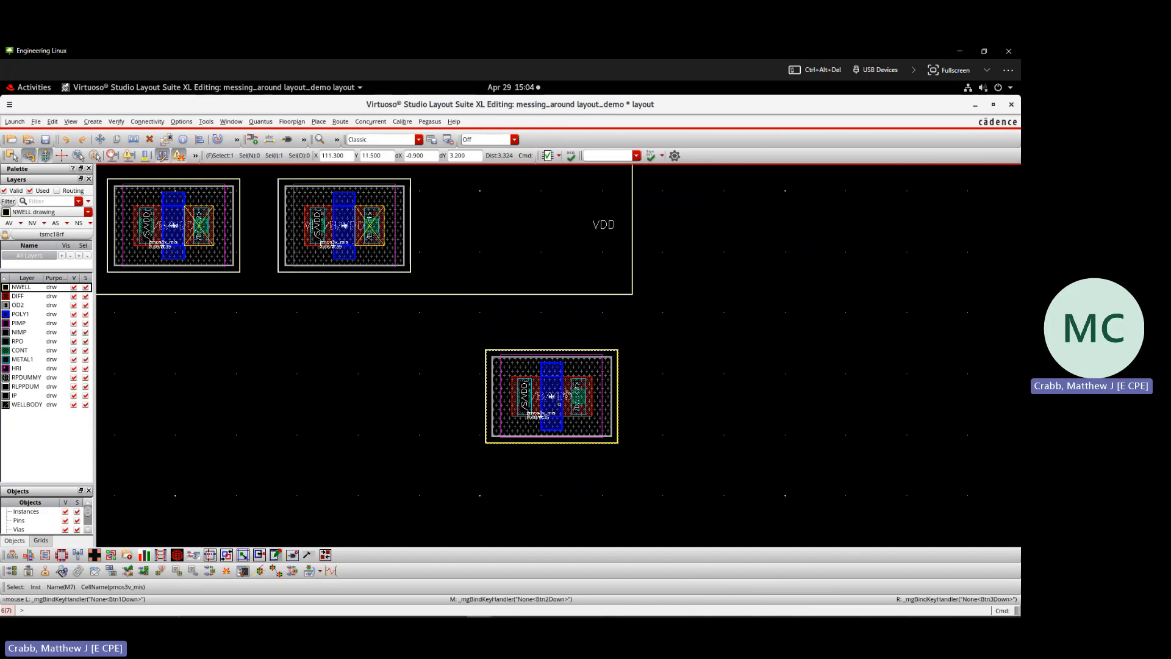
- Open the instance parameters of PMOS M7 and apply bodytie_typeL as Detached
{"action": "key", "text": "q"}
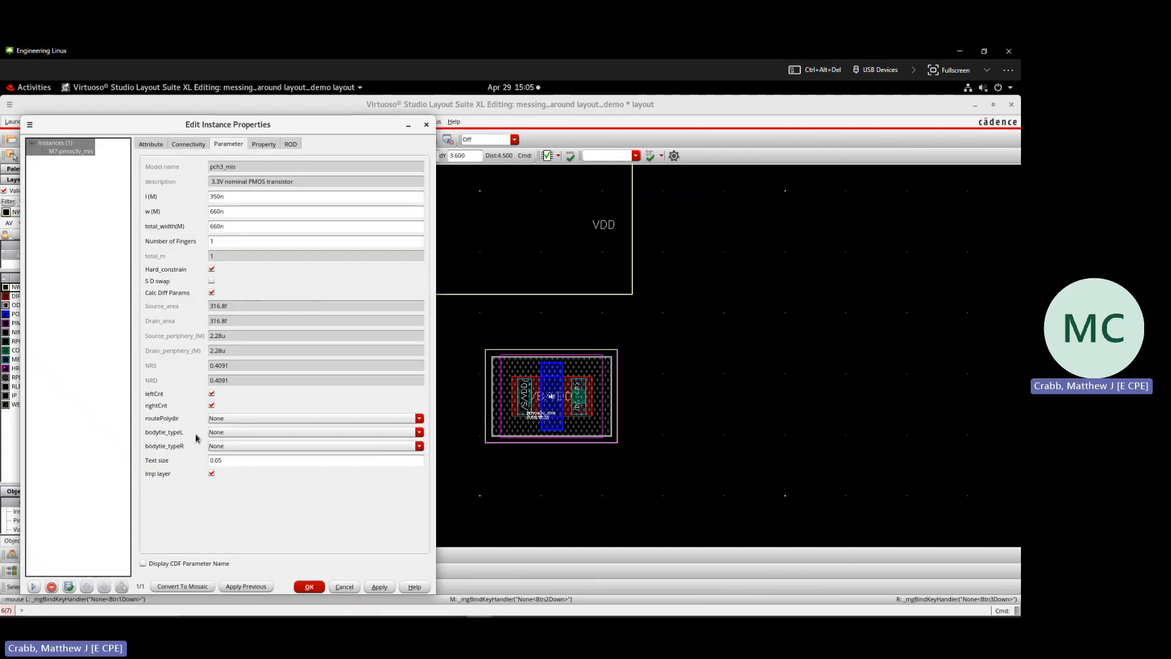
{"action": "left_click", "coordinate": [242, 436]}
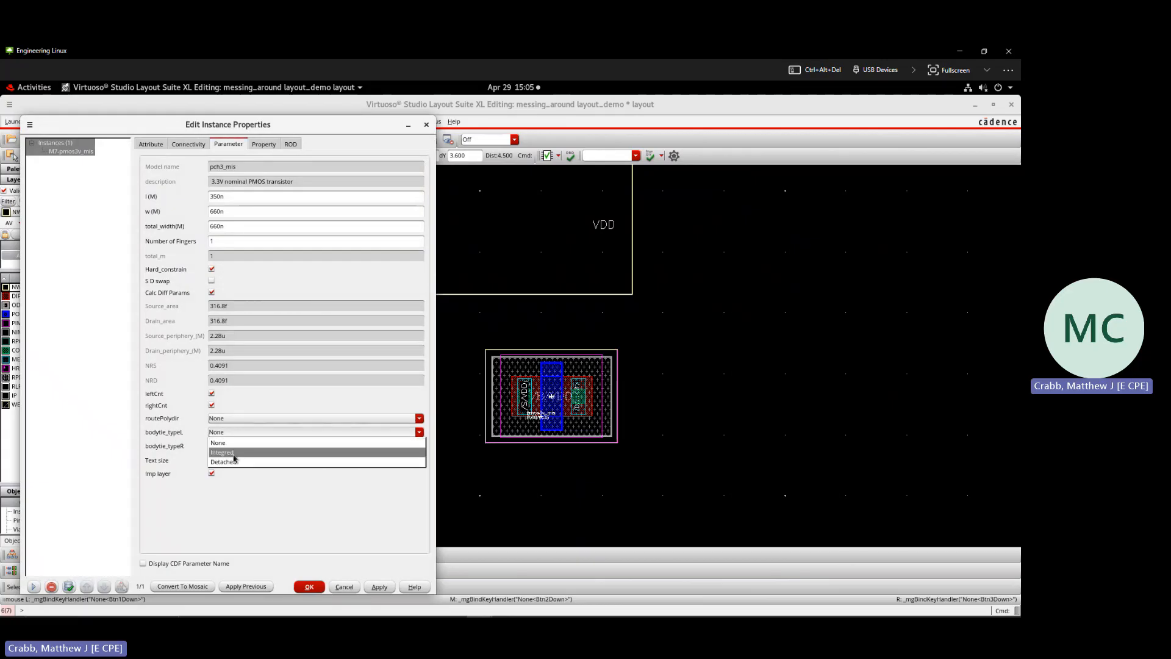
{"action": "left_click", "coordinate": [236, 460]}
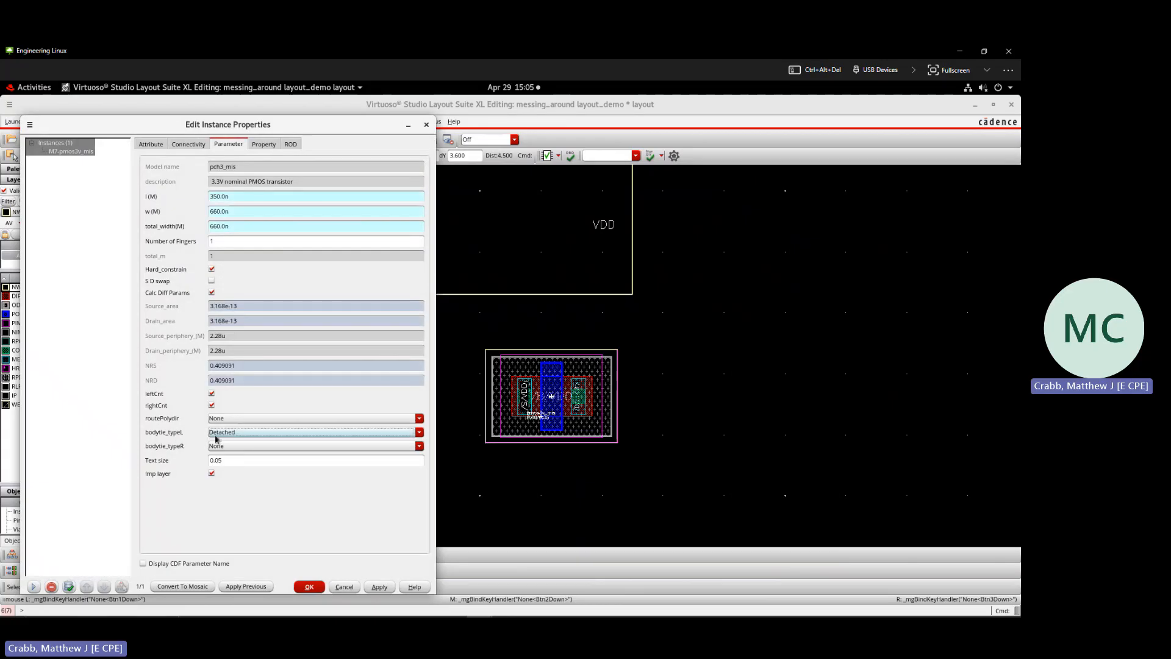
{"action": "left_click", "coordinate": [368, 586]}
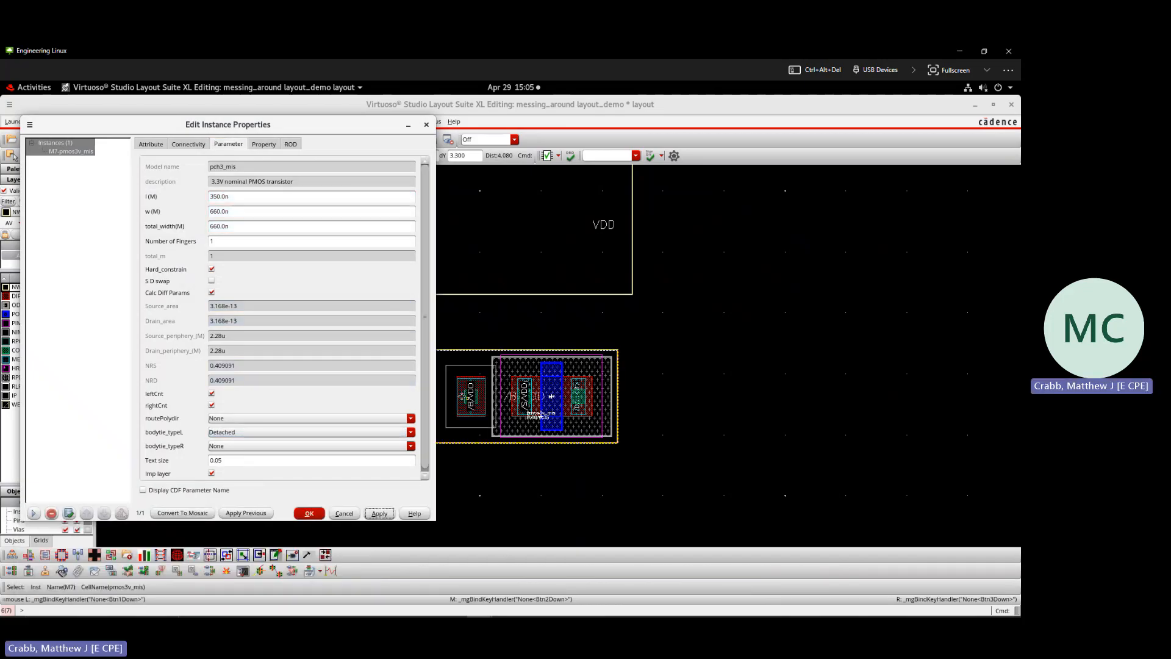
{"action": "scroll", "coordinate": [464, 396], "scroll_direction": "up", "scroll_amount": 3, "text": "ctrl"}
- Set bodytie_typeL of PMOS M7 to Integred and apply it
{"action": "left_click", "coordinate": [339, 432]}
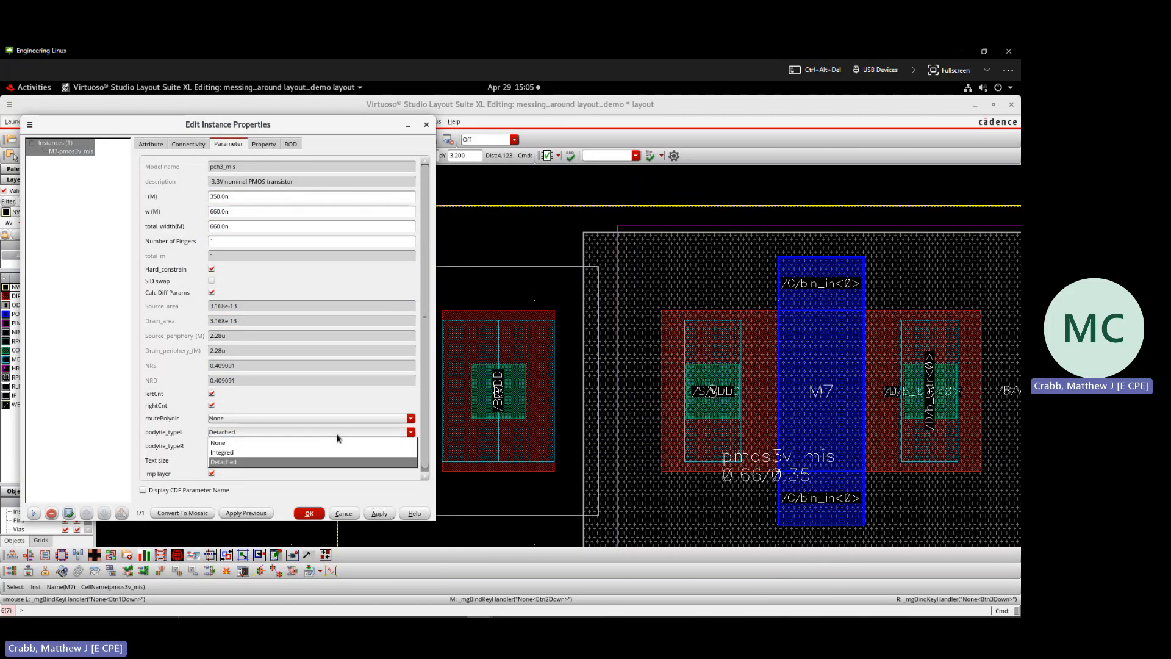
{"action": "left_click", "coordinate": [323, 452]}
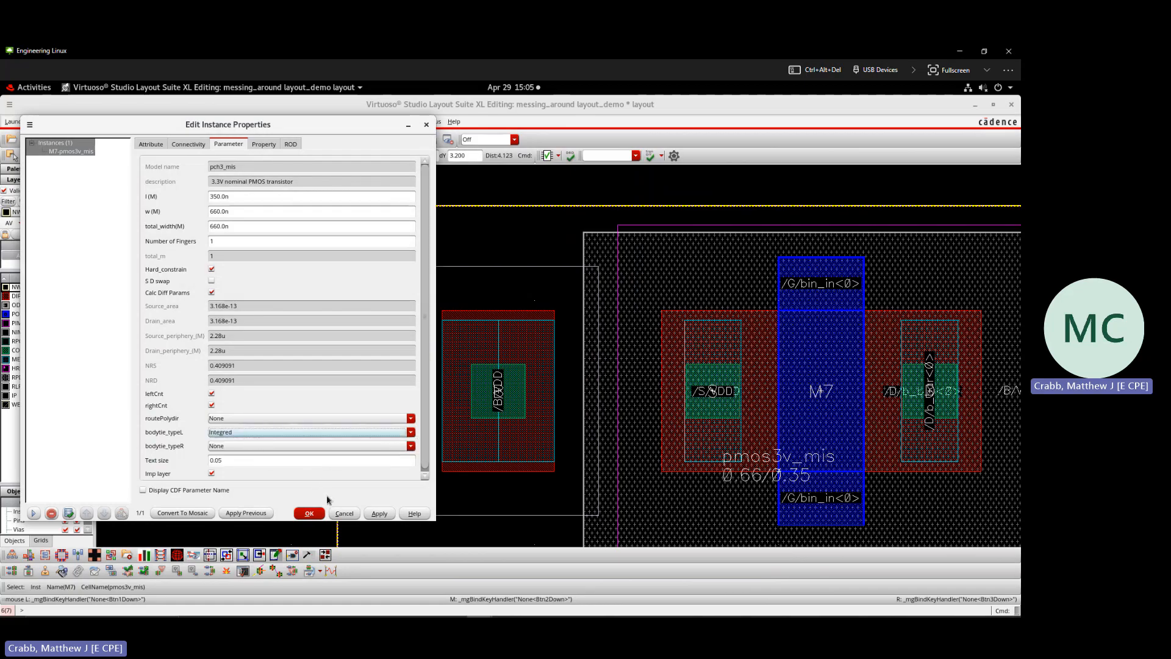
{"action": "left_click", "coordinate": [373, 513]}
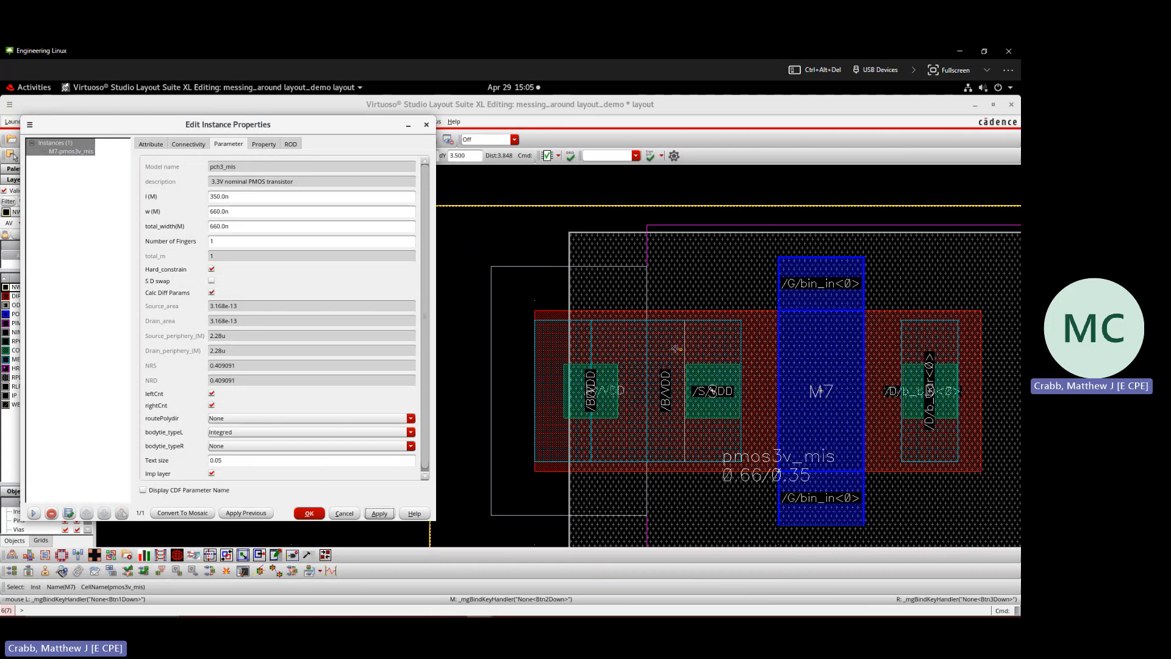
- Apply bodytie_typeR as Integred on PMOS M7 and inspect the tie on its drain side
{"action": "left_click", "coordinate": [276, 446]}
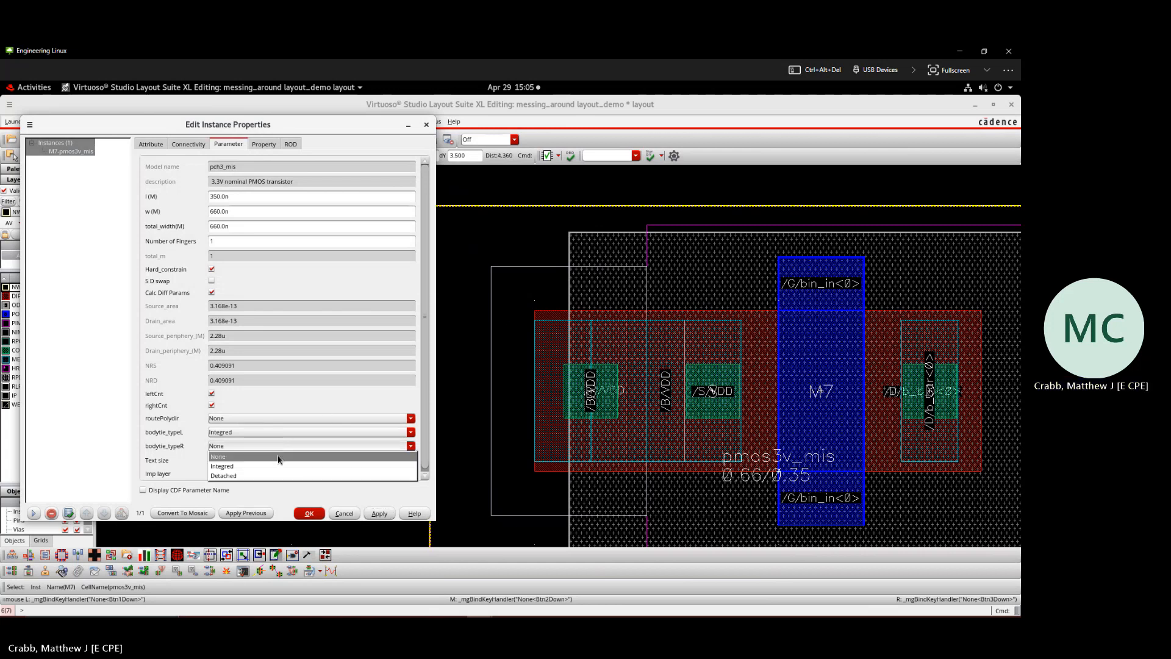
{"action": "left_click", "coordinate": [278, 463]}
{"action": "left_click", "coordinate": [379, 513]}
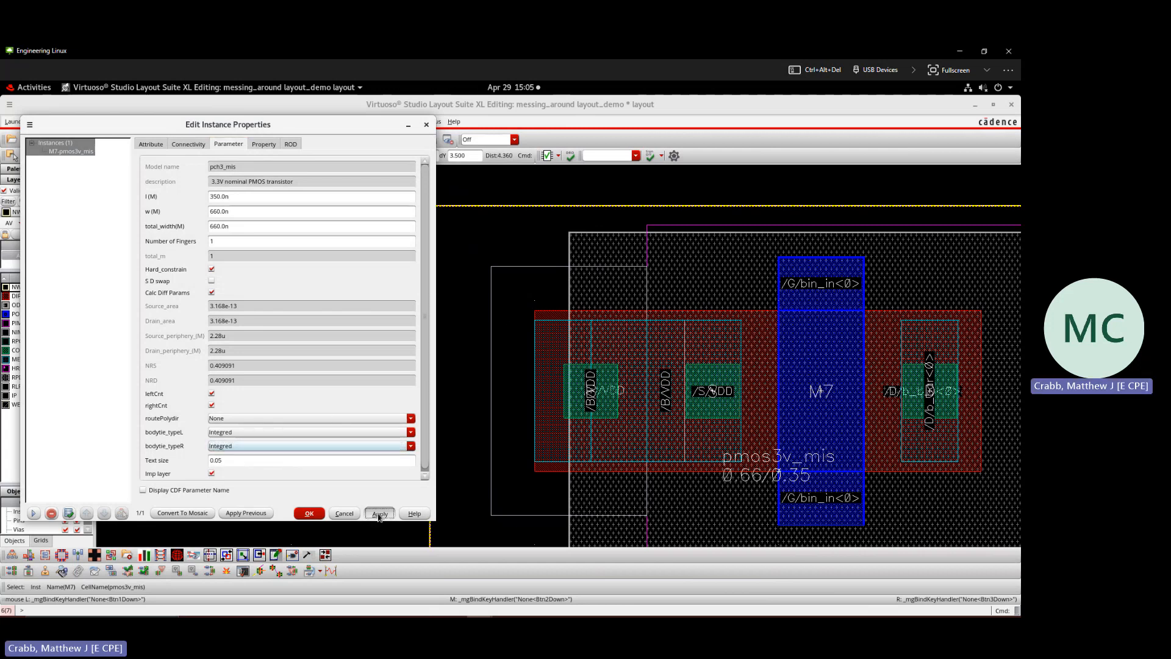
{"action": "scroll", "coordinate": [778, 422], "scroll_direction": "down", "scroll_amount": 1}
{"action": "scroll", "coordinate": [952, 425], "scroll_direction": "up", "scroll_amount": 1}
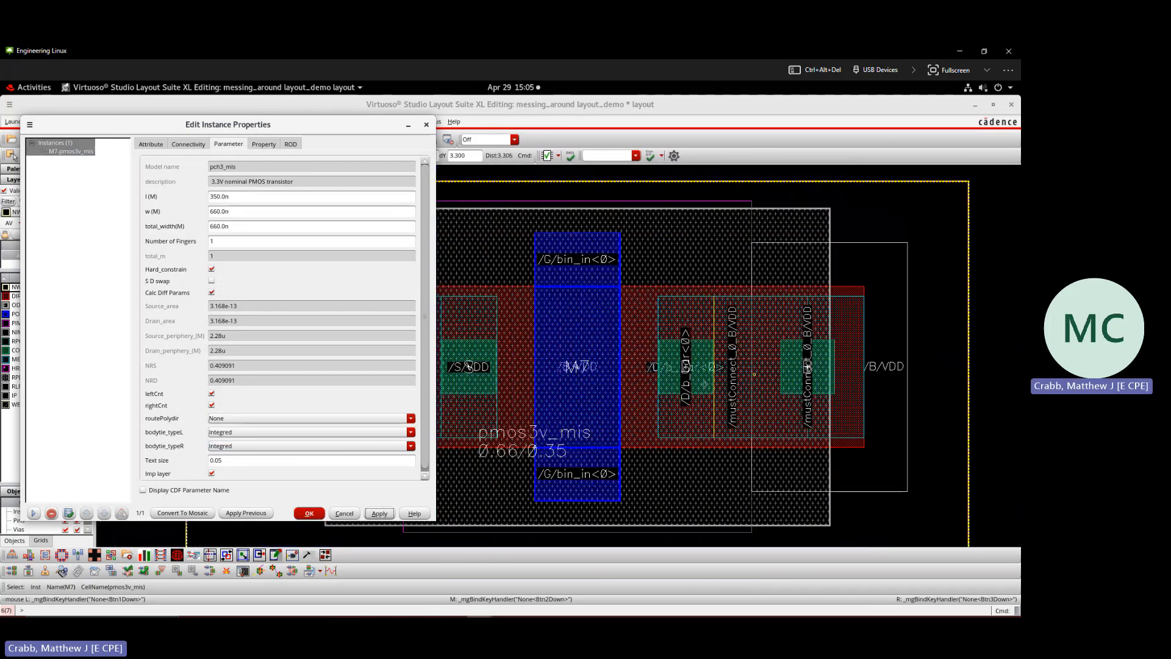
- Set bodytie_typeR of PMOS M7 to Detached, apply it and close the instance properties
{"action": "left_click", "coordinate": [256, 448]}
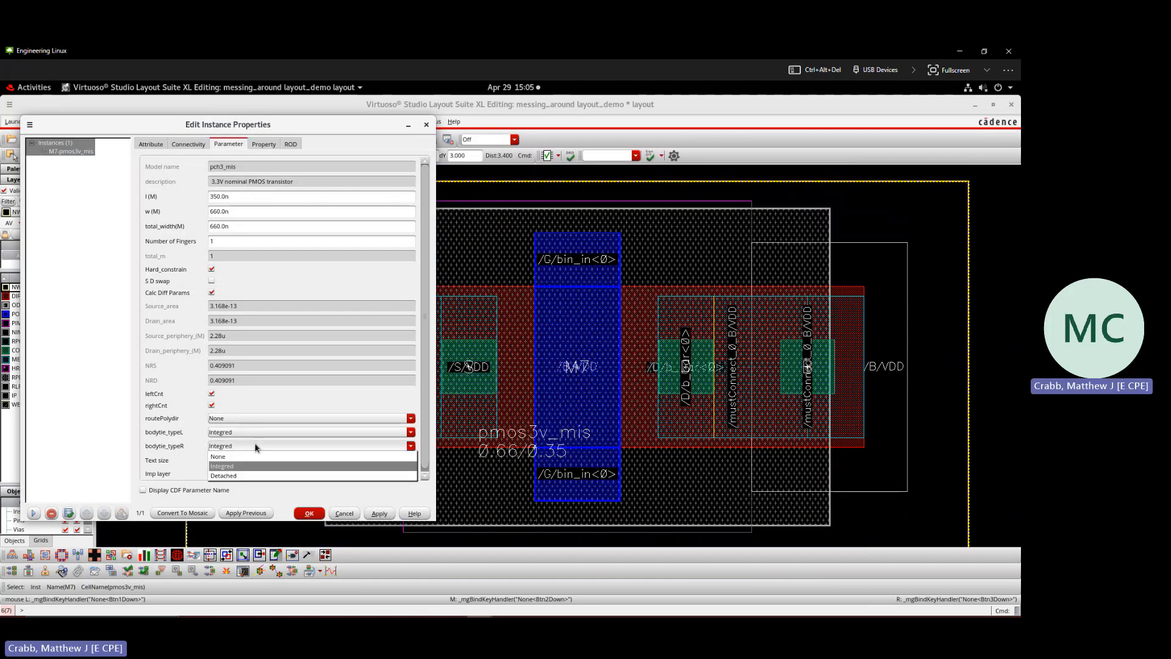
{"action": "left_click", "coordinate": [260, 476]}
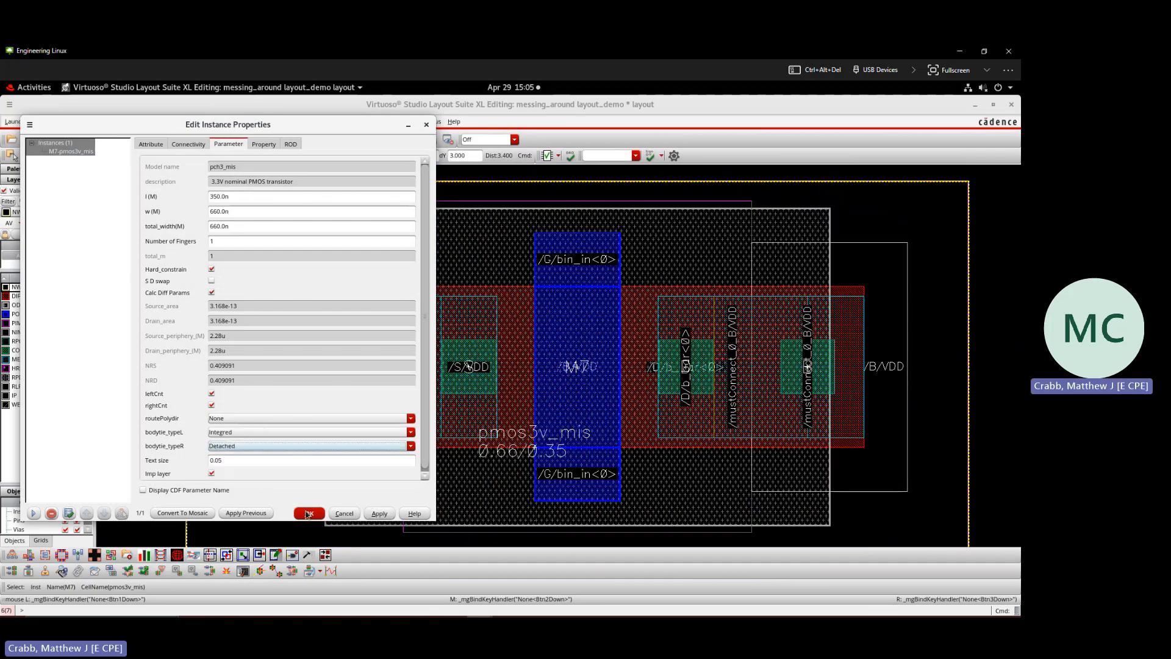
{"action": "left_click", "coordinate": [378, 514]}
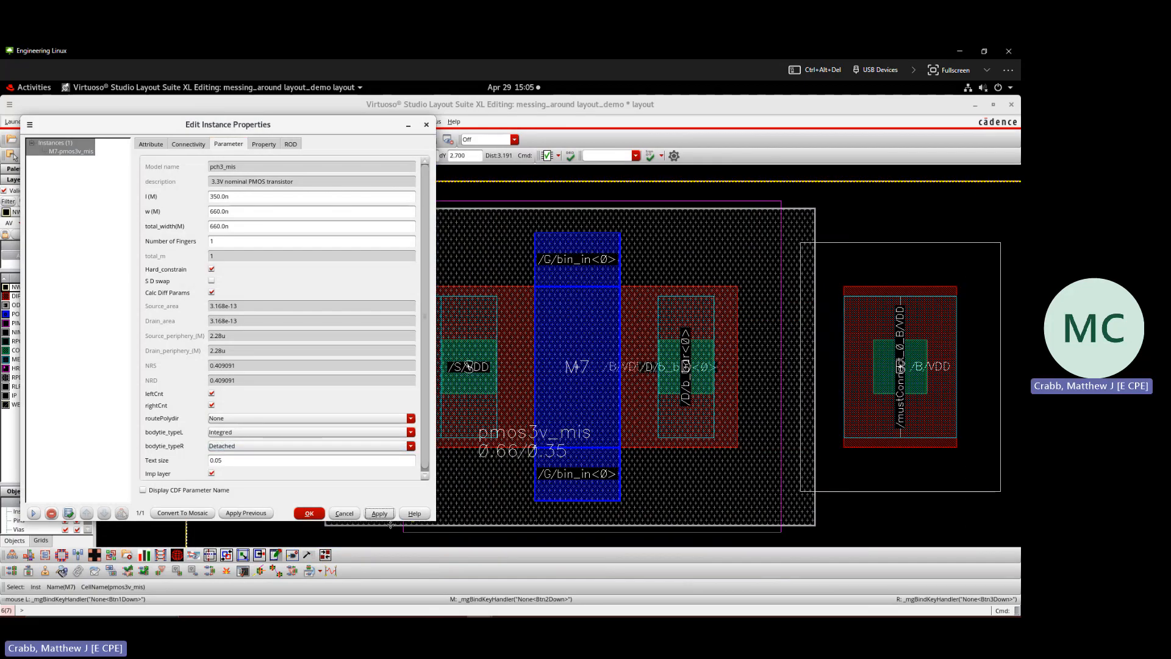
{"action": "left_click", "coordinate": [309, 514]}
- Survey the overall layout, from the inverter transistors to the tall vertical devices and the horizontal poly resistors
{"action": "scroll", "coordinate": [646, 443], "scroll_direction": "down", "scroll_amount": 5}
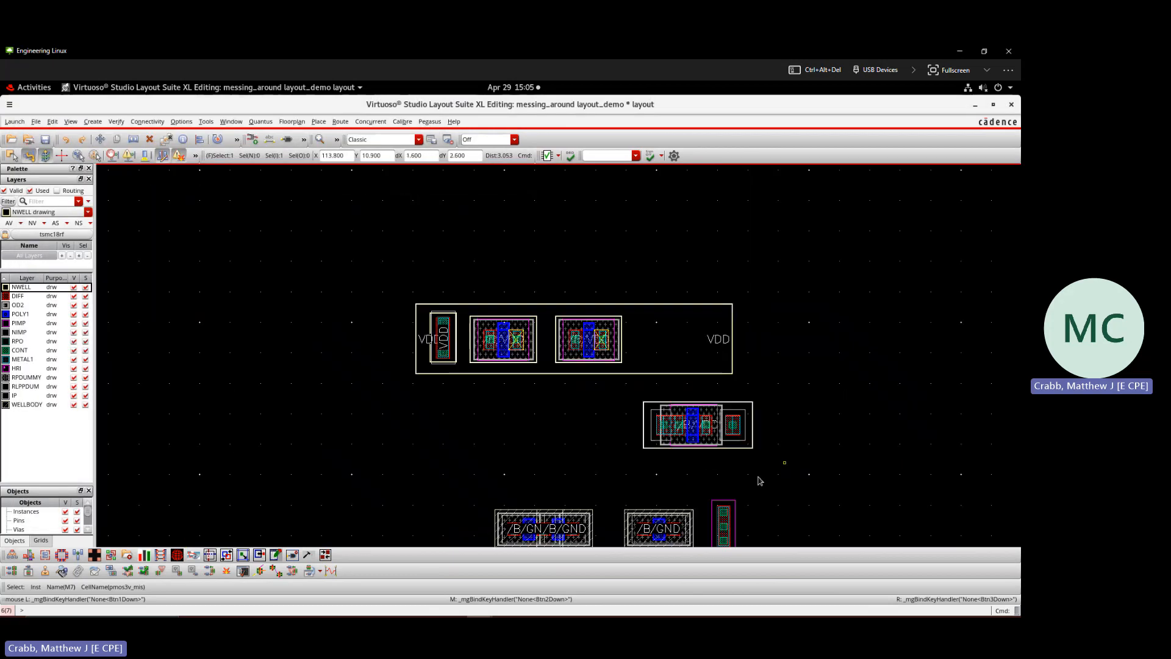
{"action": "scroll", "coordinate": [647, 442], "scroll_direction": "down", "scroll_amount": 2}
{"action": "scroll", "coordinate": [663, 485], "scroll_direction": "up", "scroll_amount": 2}
{"action": "scroll", "coordinate": [629, 338], "scroll_direction": "down", "scroll_amount": 2}
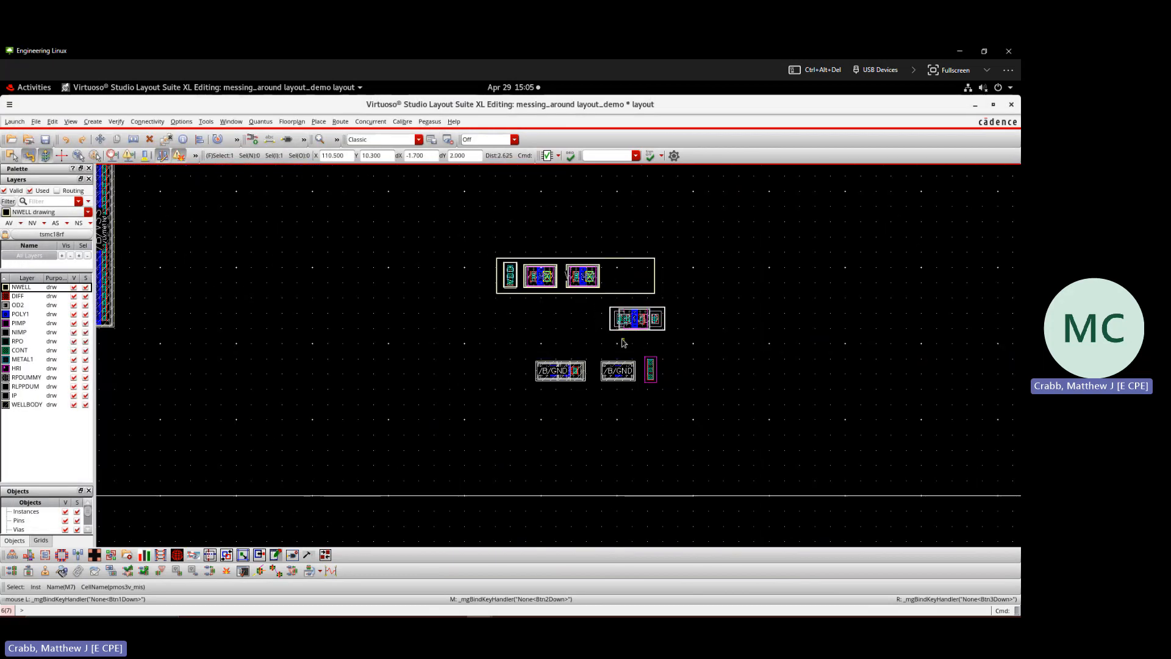
{"action": "scroll", "coordinate": [554, 298], "scroll_direction": "up", "scroll_amount": 2}
{"action": "scroll", "coordinate": [553, 297], "scroll_direction": "down", "scroll_amount": 4}
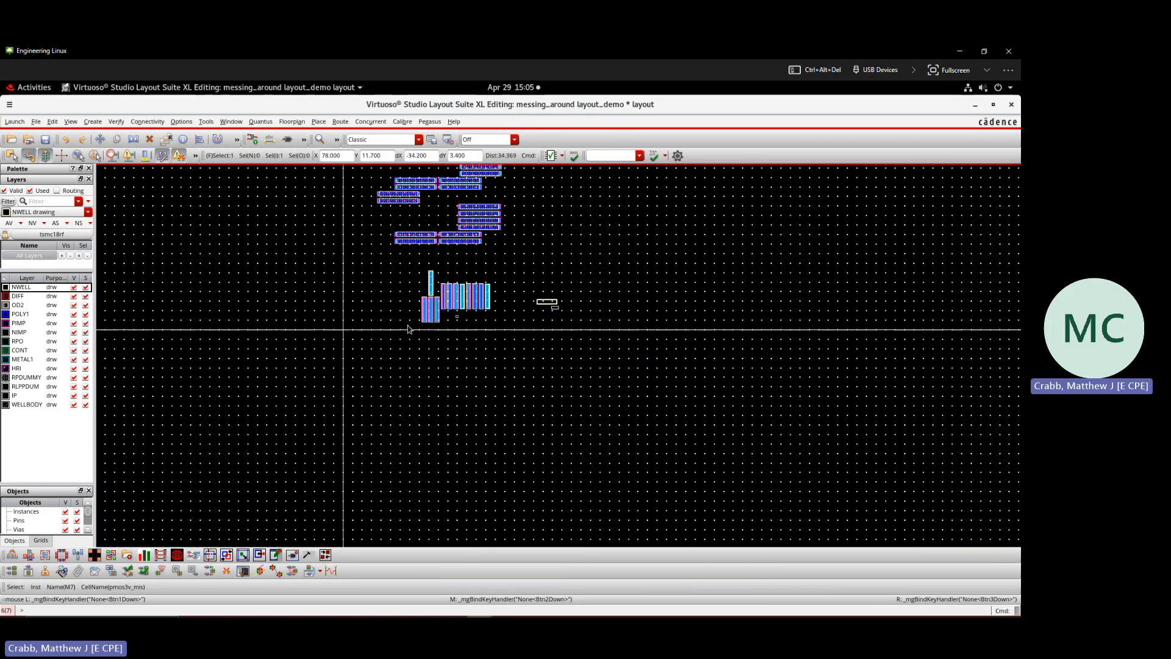
{"action": "scroll", "coordinate": [408, 256], "scroll_direction": "up", "scroll_amount": 1}
{"action": "scroll", "coordinate": [408, 256], "scroll_direction": "up", "scroll_amount": 1}
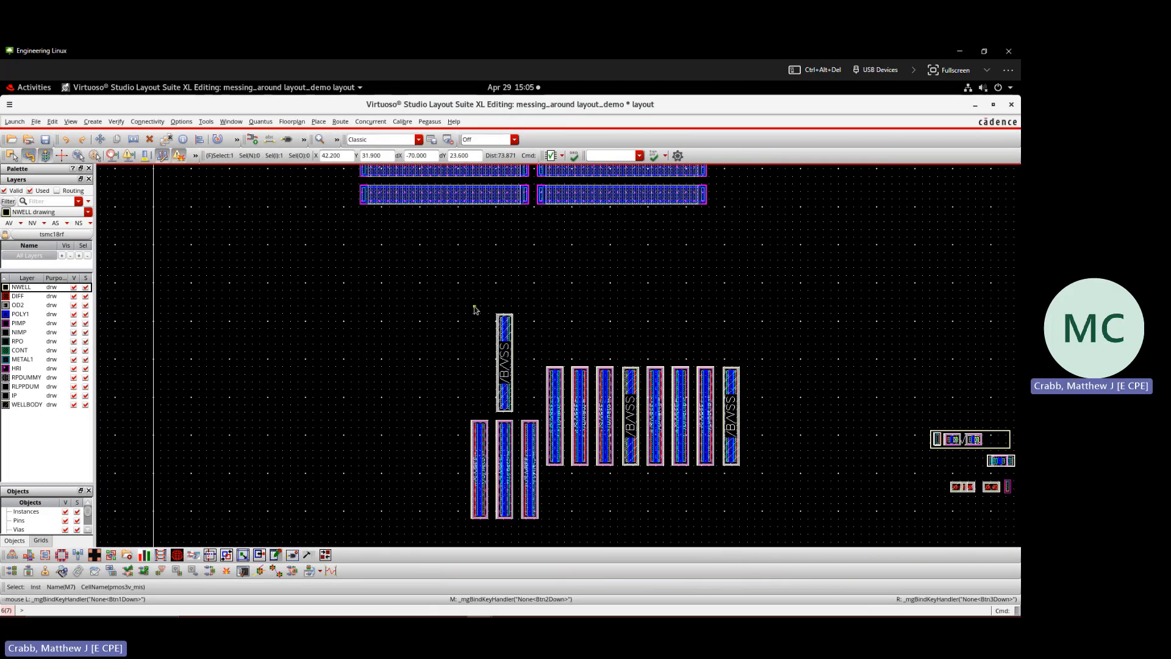
{"action": "scroll", "coordinate": [473, 308], "scroll_direction": "down", "scroll_amount": 1}
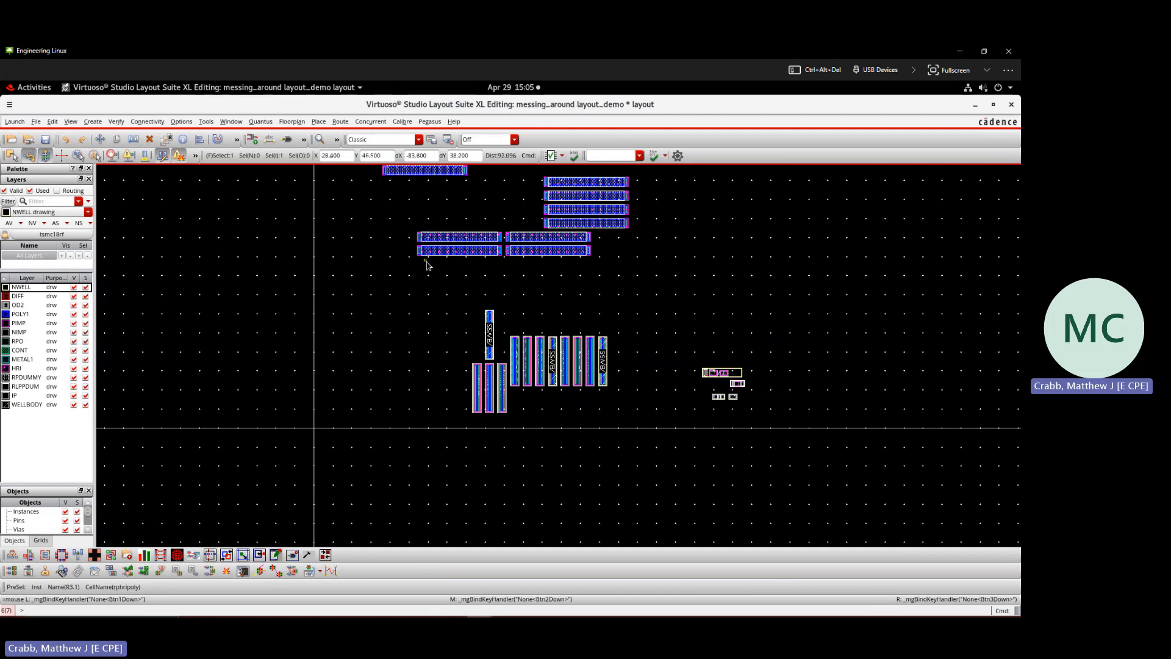
{"action": "scroll", "coordinate": [572, 411], "scroll_direction": "up", "scroll_amount": 1}
{"action": "scroll", "coordinate": [484, 372], "scroll_direction": "down", "scroll_amount": 2}
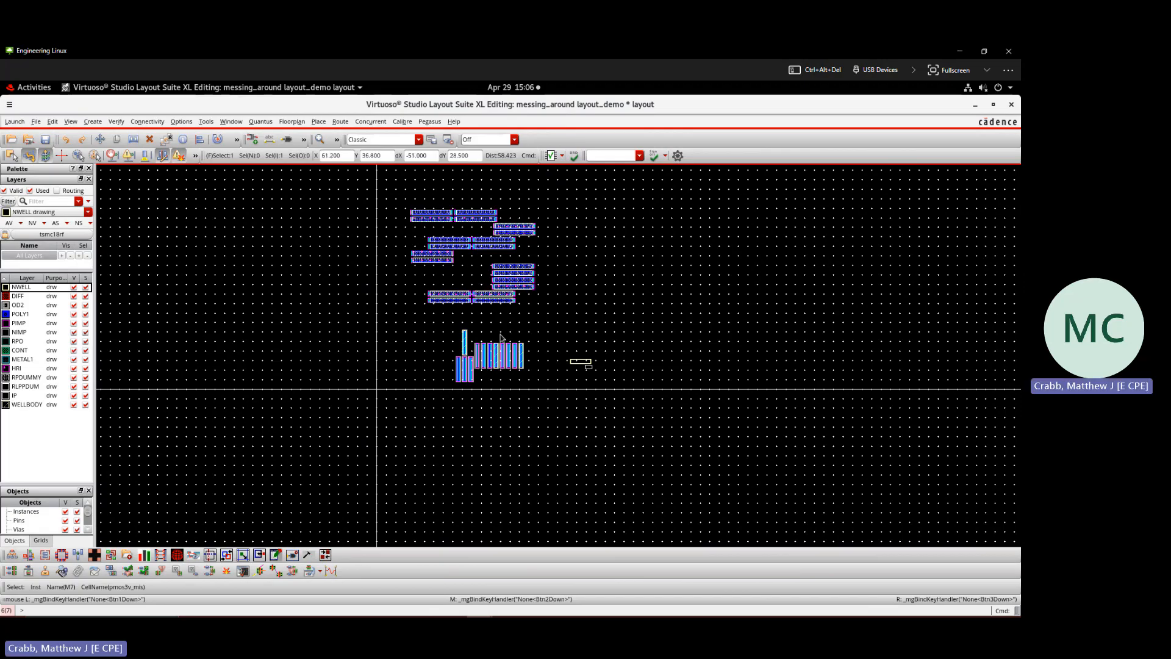
{"action": "scroll", "coordinate": [413, 206], "scroll_direction": "up", "scroll_amount": 2, "text": "ctrl"}
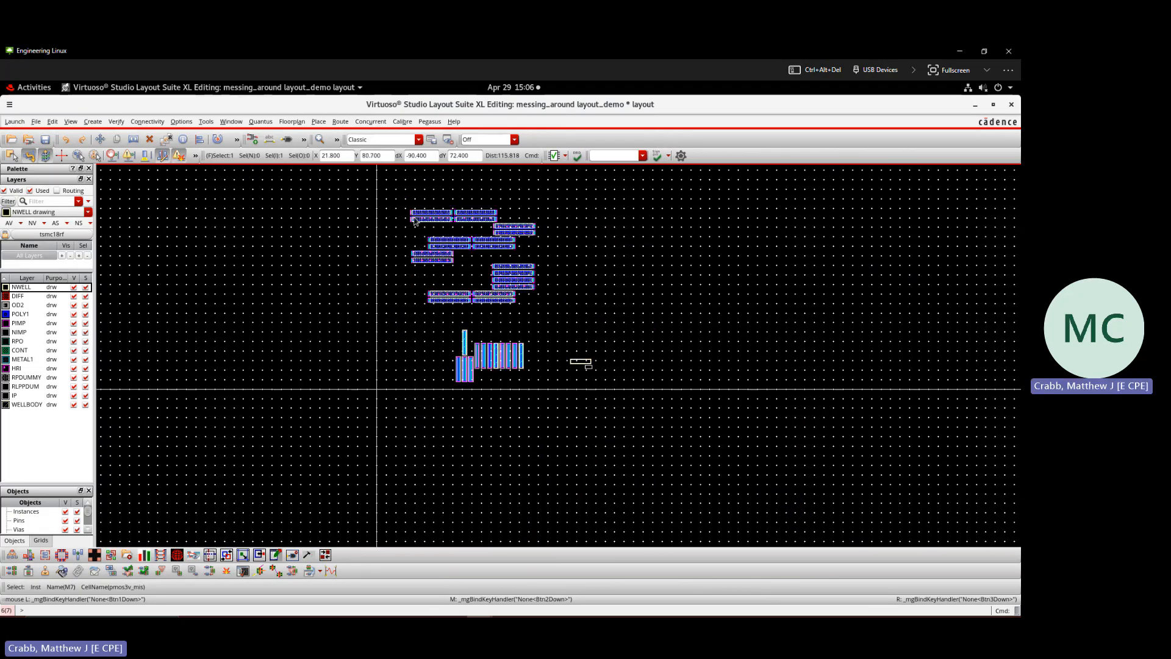
{"action": "scroll", "coordinate": [486, 329], "scroll_direction": "up", "scroll_amount": 1}
{"action": "scroll", "coordinate": [560, 295], "scroll_direction": "down", "scroll_amount": 2}
{"action": "scroll", "coordinate": [536, 264], "scroll_direction": "up", "scroll_amount": 1}
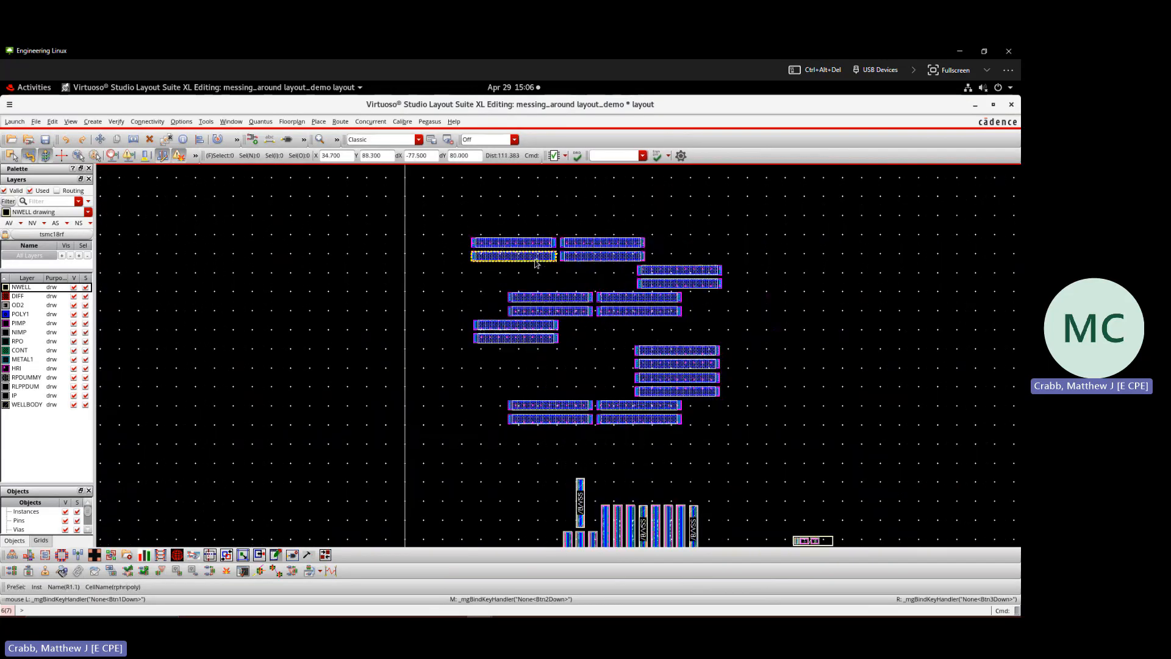
- Switch to the layout_demo schematic, maximize its window and fit the resistor ladder in view
{"action": "left_click", "coordinate": [484, 277]}
{"action": "key", "text": "super"}
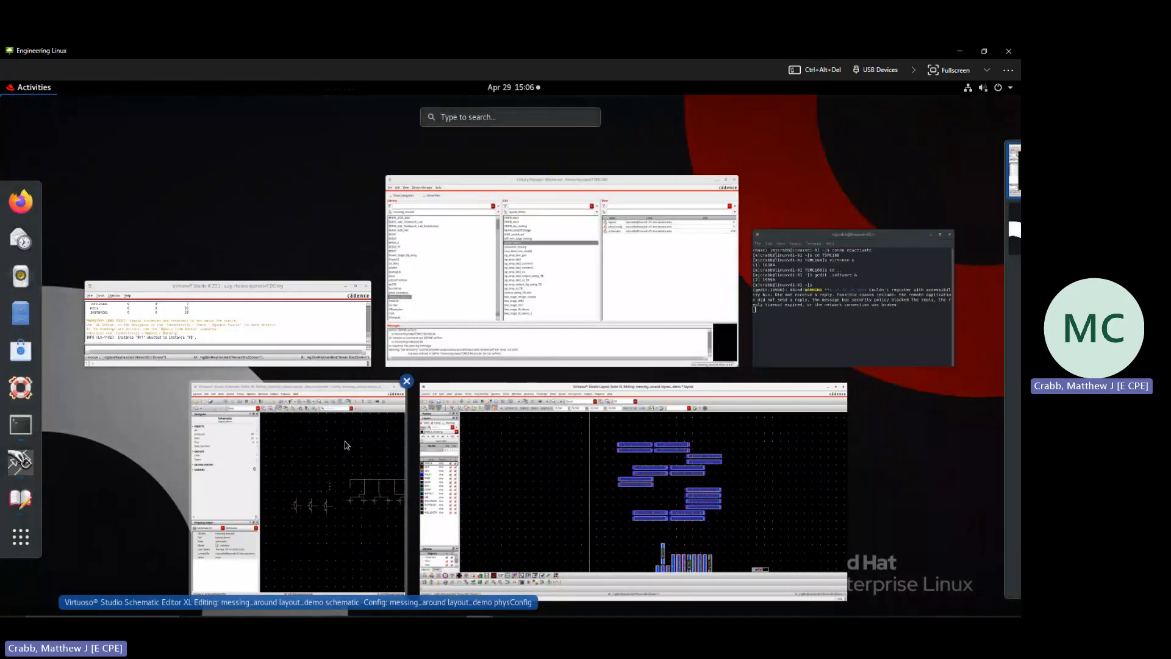
{"action": "left_click", "coordinate": [344, 445]}
{"action": "double_click", "coordinate": [369, 106]}
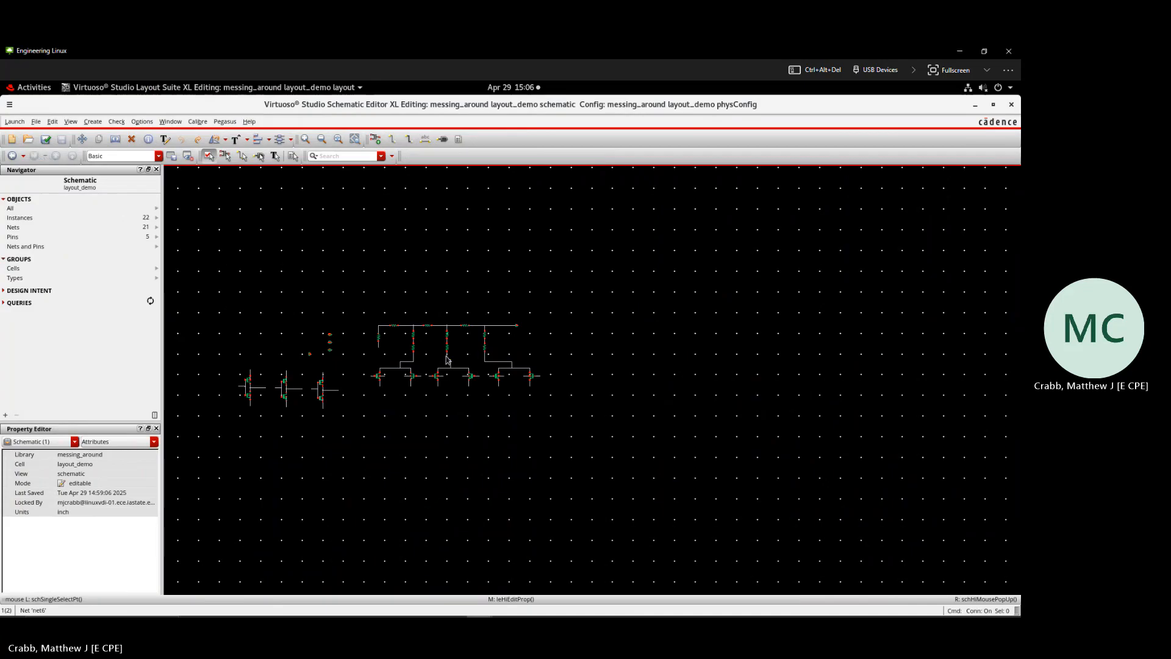
{"action": "key", "text": "f"}
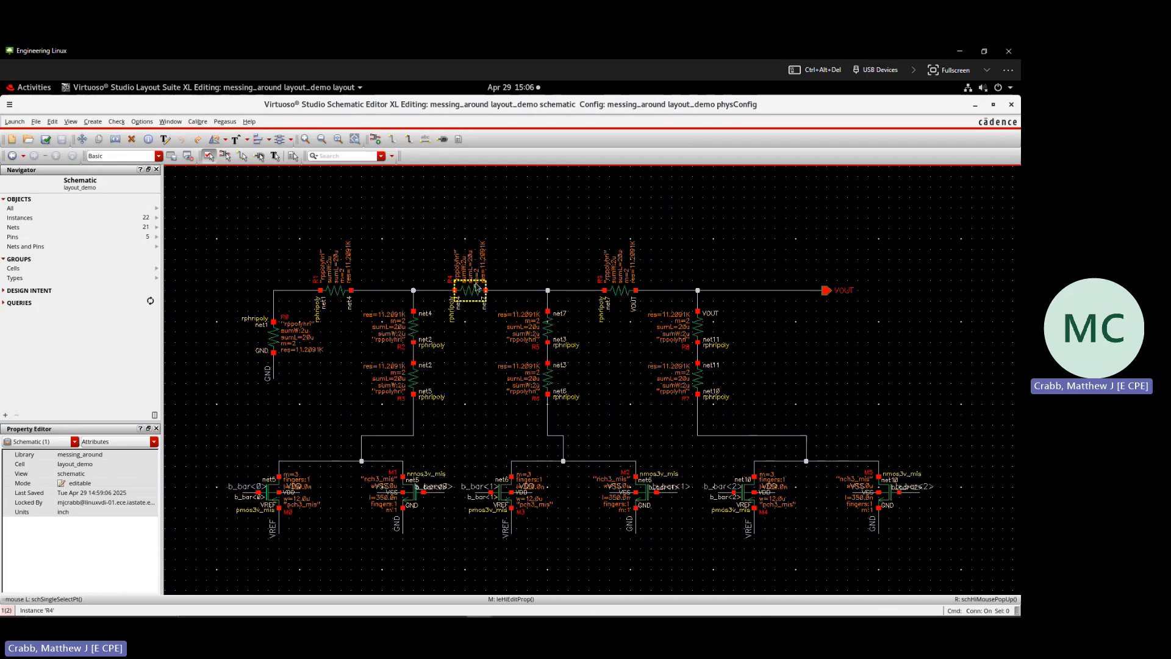
- Examine the ladder's resistors by selecting horizontal ones along the output line and the vertical pairs in each branch
{"action": "left_click", "coordinate": [499, 295]}
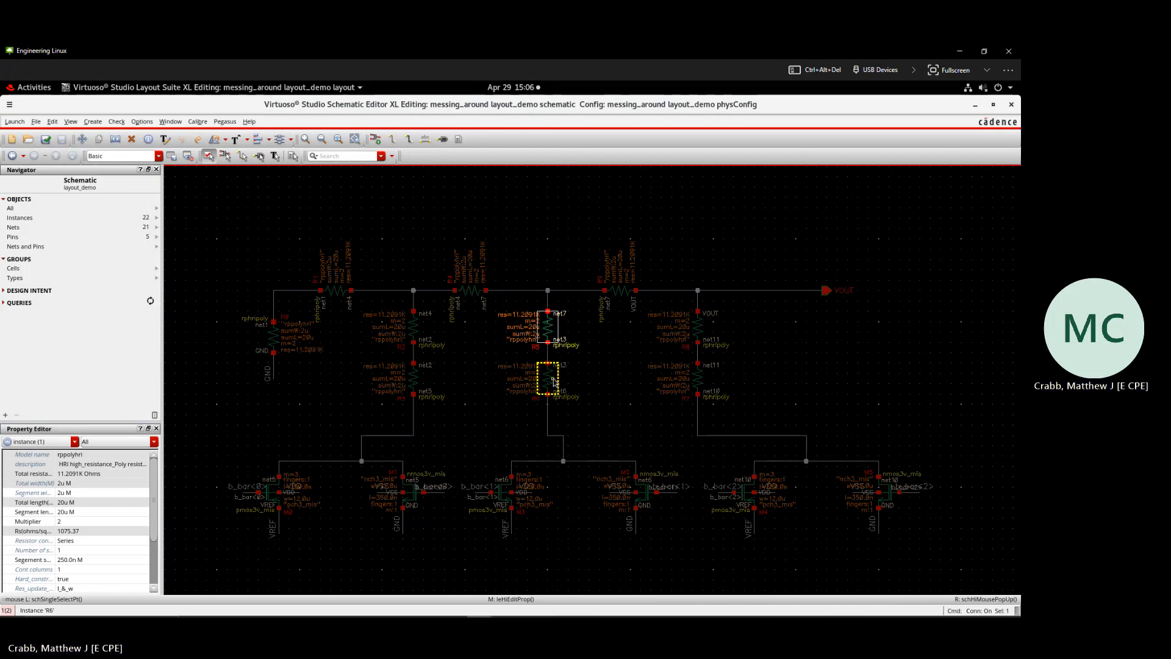
{"action": "left_click", "coordinate": [620, 290]}
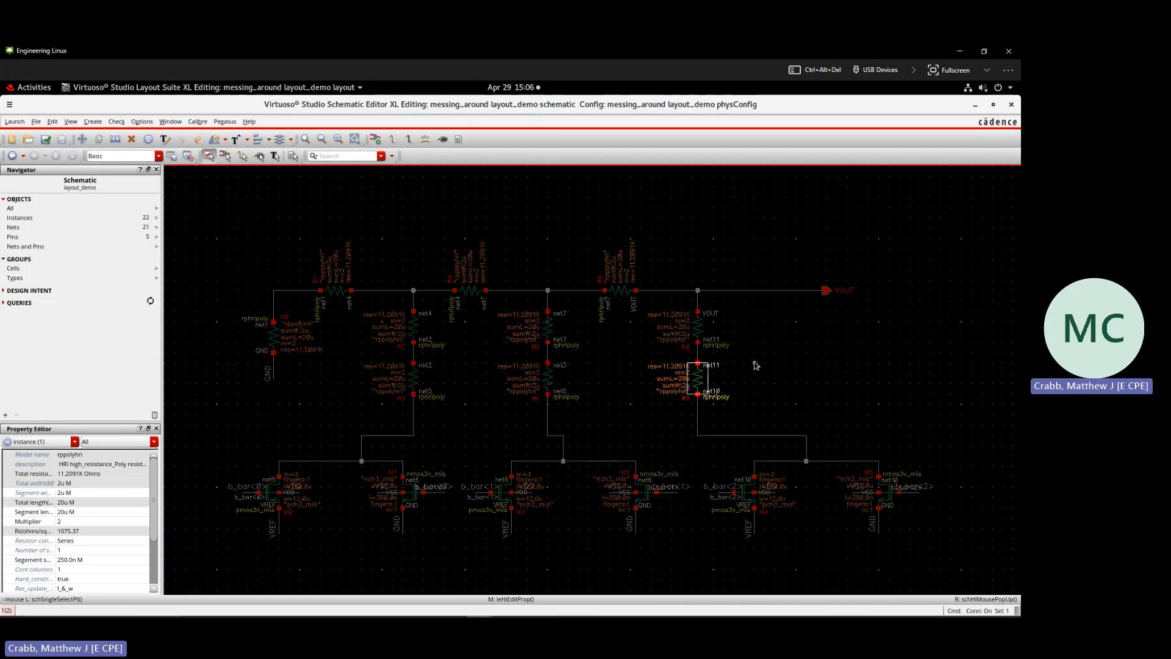
{"action": "left_click_drag", "start_coordinate": [672, 300], "coordinate": [730, 428]}
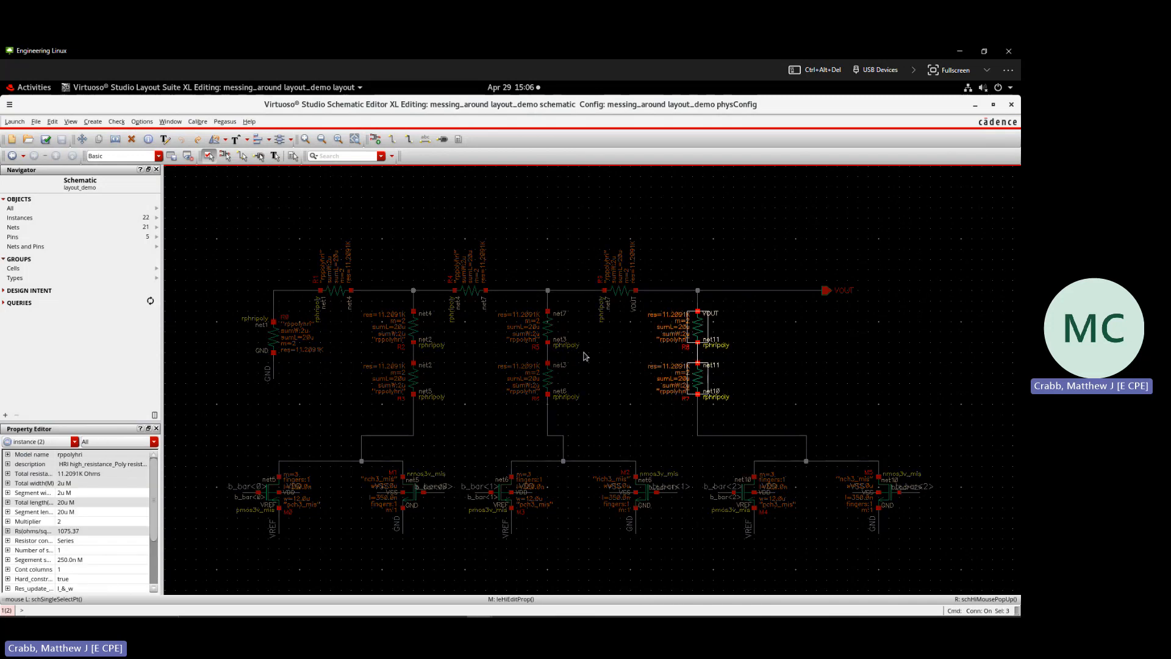
{"action": "left_click_drag", "start_coordinate": [572, 413], "coordinate": [572, 413]}
{"action": "left_click_drag", "start_coordinate": [392, 302], "coordinate": [444, 413]}
{"action": "left_click", "coordinate": [469, 418]}
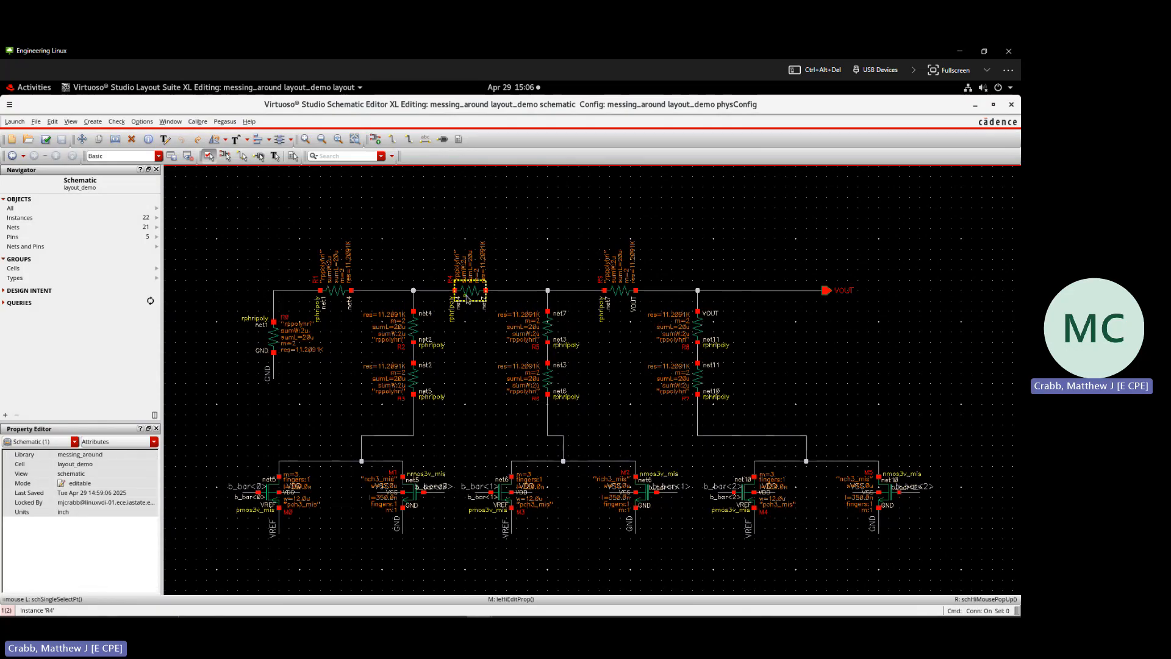
- Inspect the multiplier and total resistance in the object properties of resistor R5, and close the properties
{"action": "left_click", "coordinate": [548, 327]}
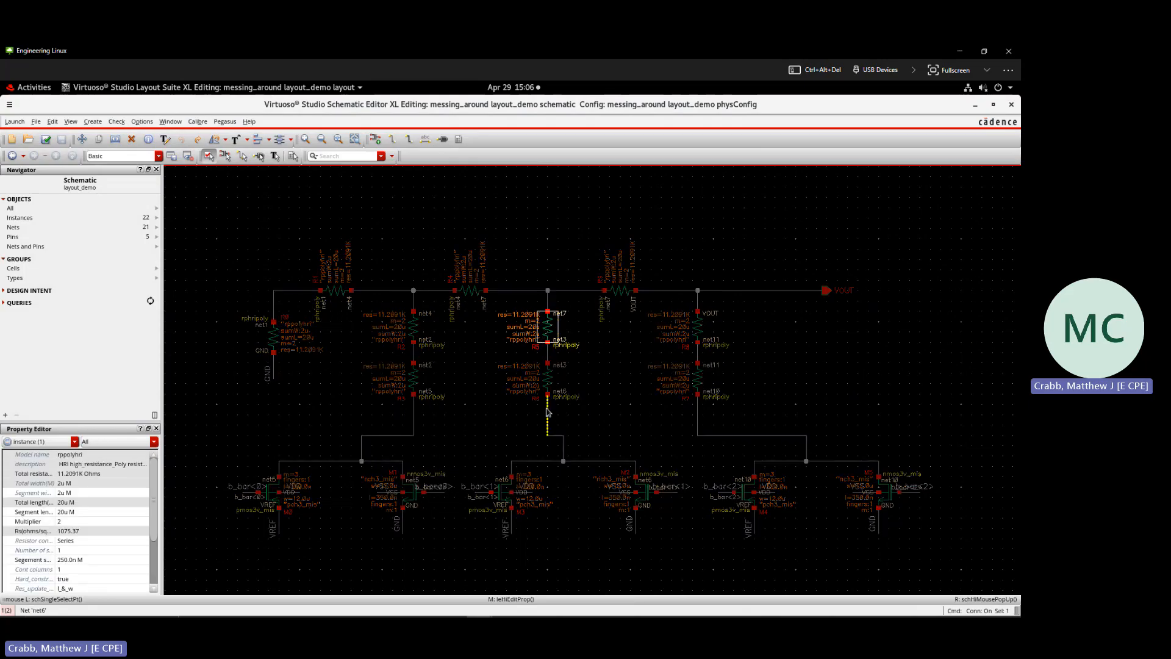
{"action": "key", "text": "q"}
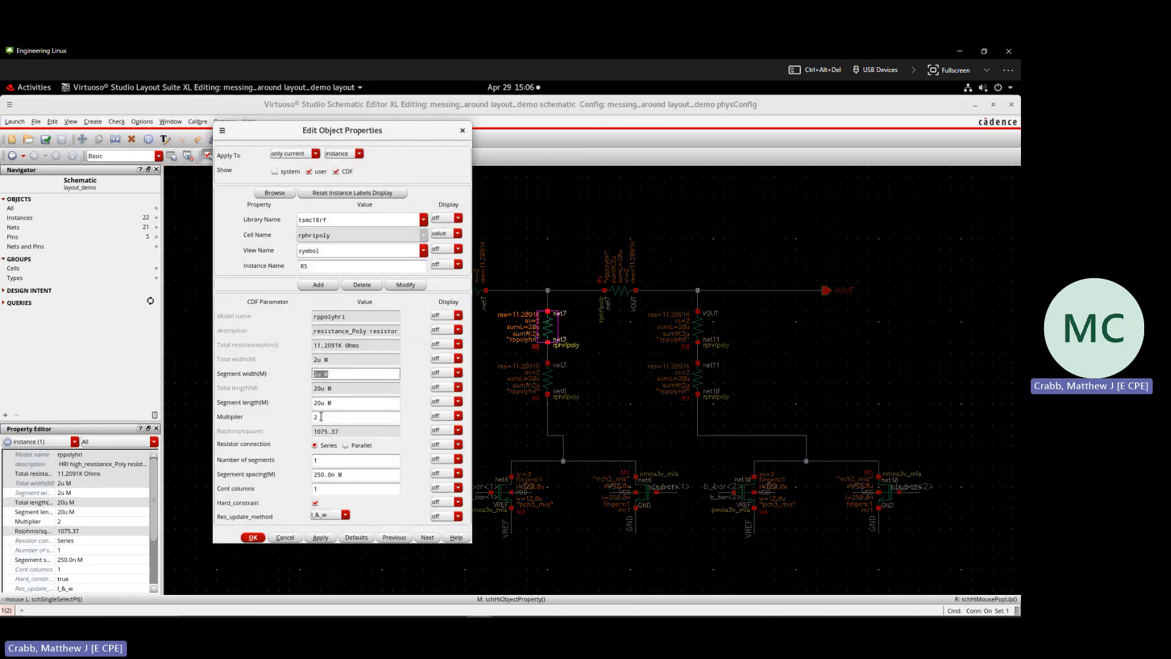
{"action": "left_click", "coordinate": [318, 417]}
{"action": "left_click_drag", "start_coordinate": [329, 415], "coordinate": [283, 412]}
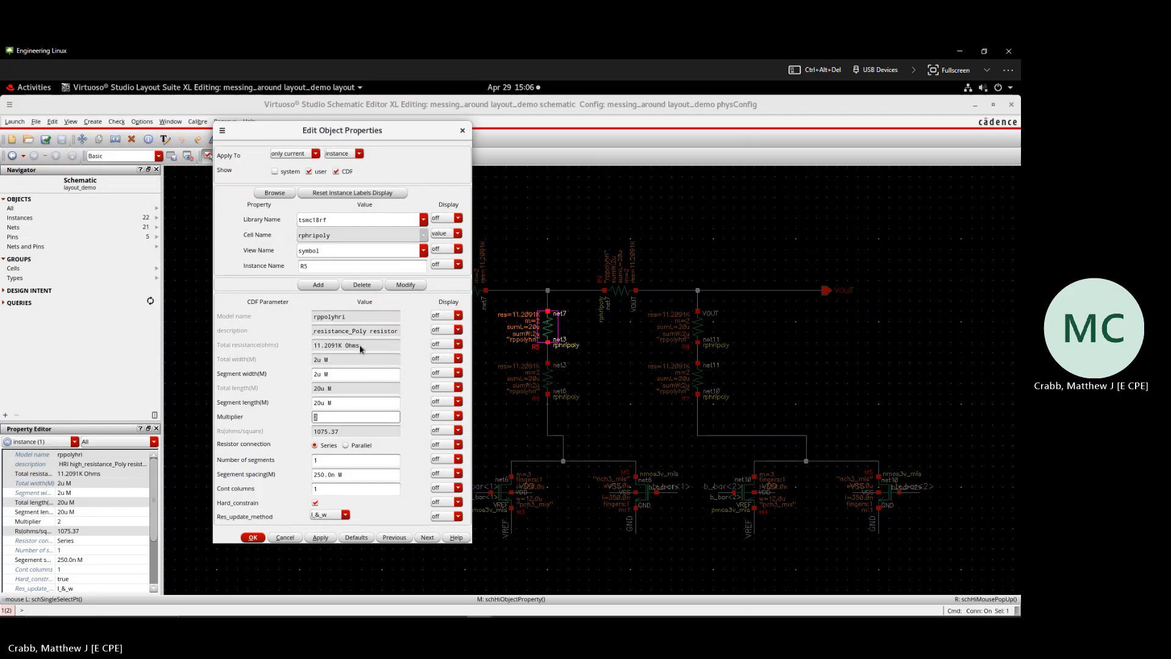
{"action": "left_click_drag", "start_coordinate": [379, 346], "coordinate": [291, 348]}
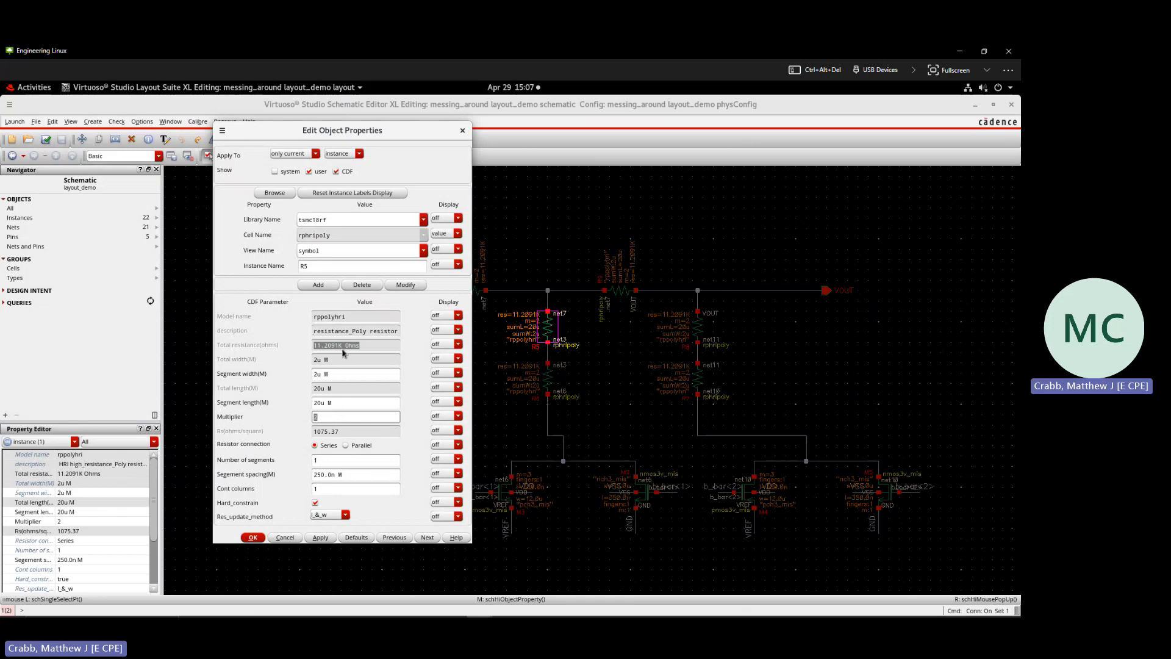
{"action": "left_click", "coordinate": [253, 536]}
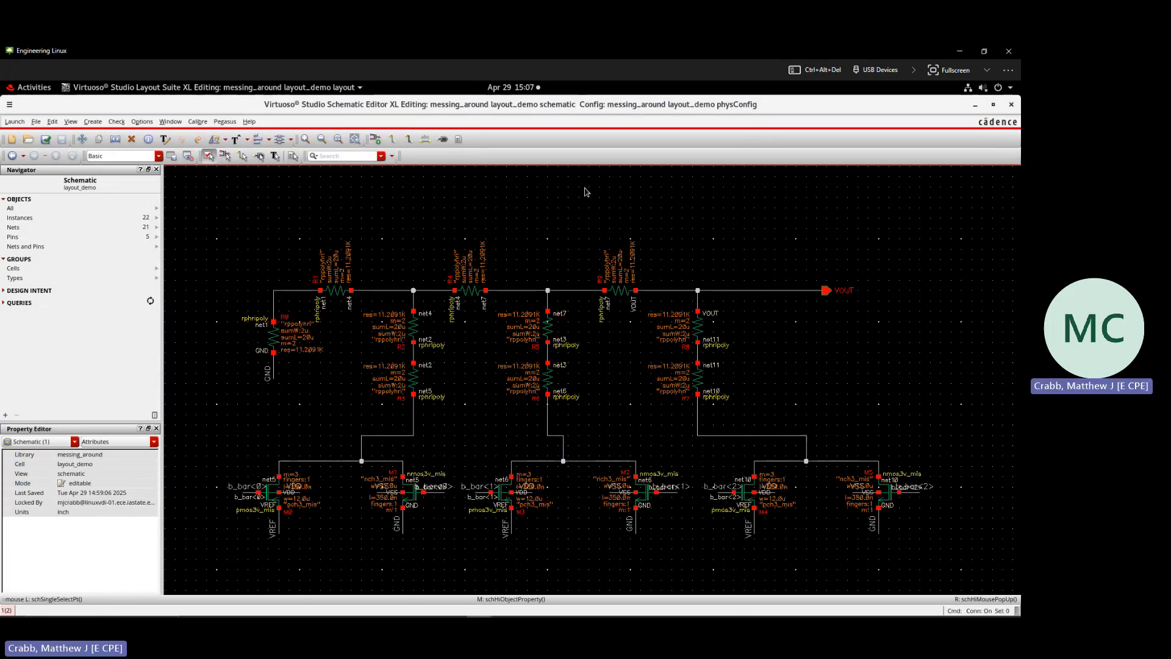
- Return to the layout_demo layout and show the Constraint Manager assistant
{"action": "left_click_drag", "start_coordinate": [618, 108], "coordinate": [6, 188]}
{"action": "left_click", "coordinate": [359, 189]}
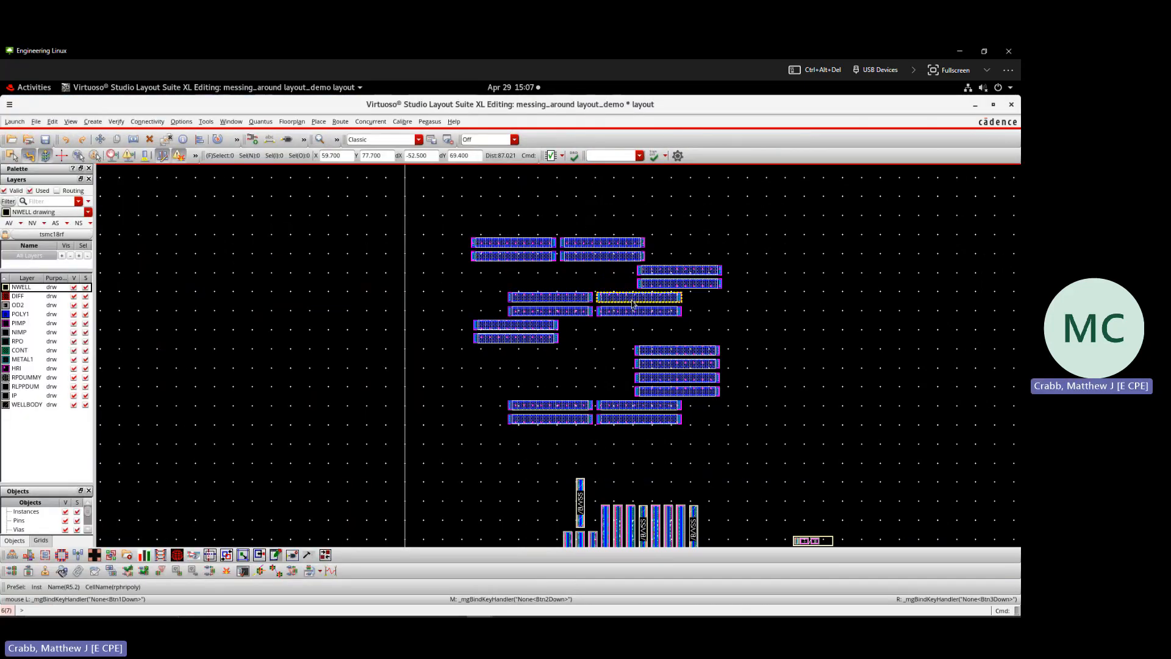
{"action": "scroll", "coordinate": [632, 303], "scroll_direction": "up", "scroll_amount": 1}
{"action": "scroll", "coordinate": [580, 291], "scroll_direction": "down", "scroll_amount": 1}
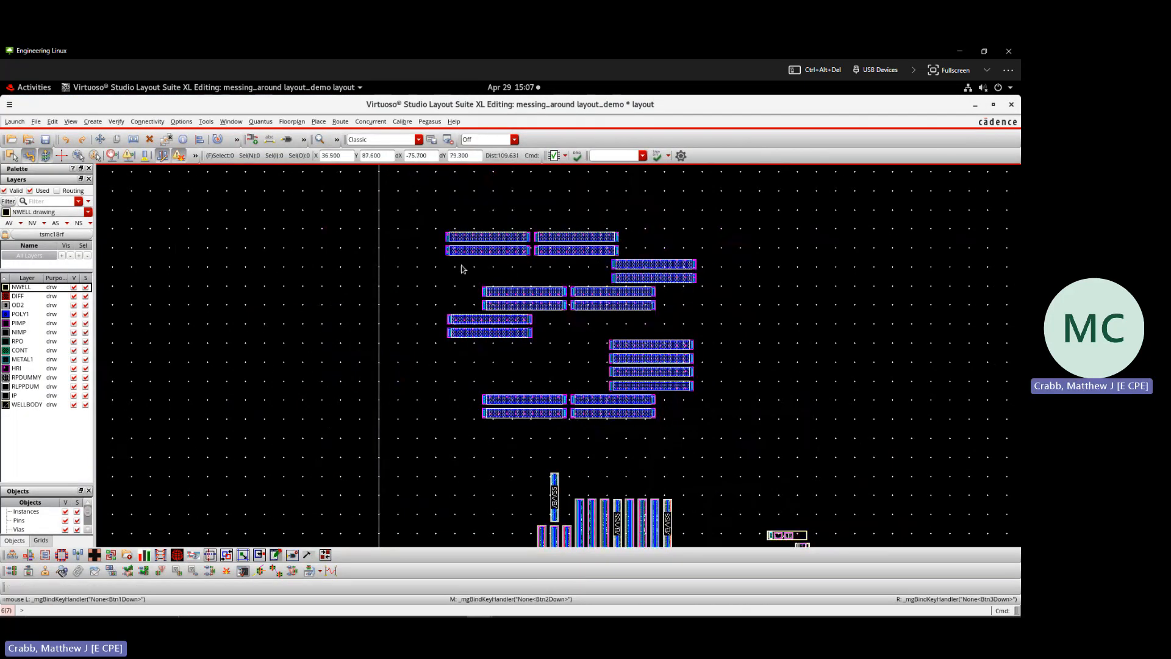
{"action": "left_click_drag", "start_coordinate": [397, 191], "coordinate": [443, 202]}
{"action": "right_click", "coordinate": [499, 126]}
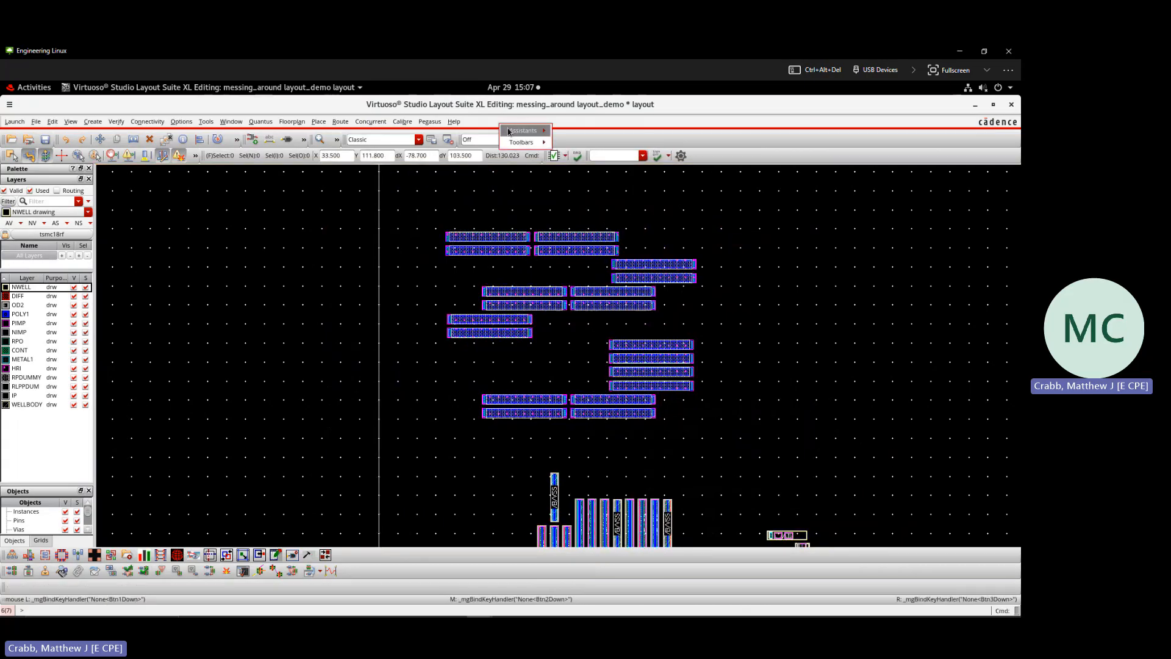
{"action": "mouse_move", "coordinate": [508, 130]}
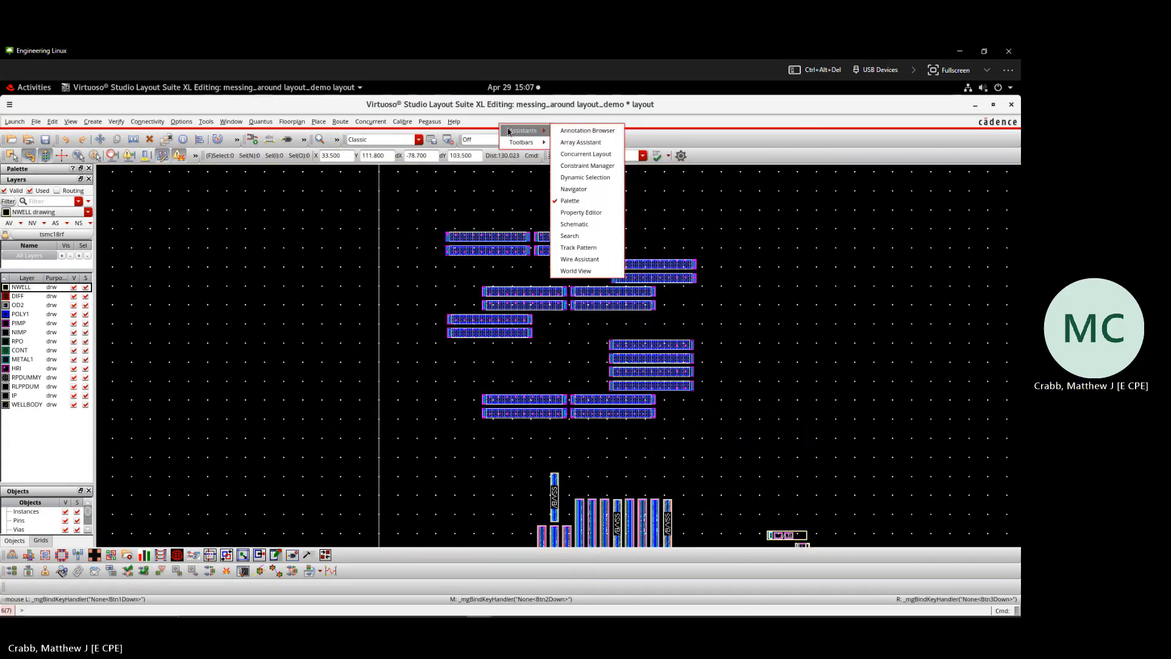
{"action": "left_click", "coordinate": [582, 167]}
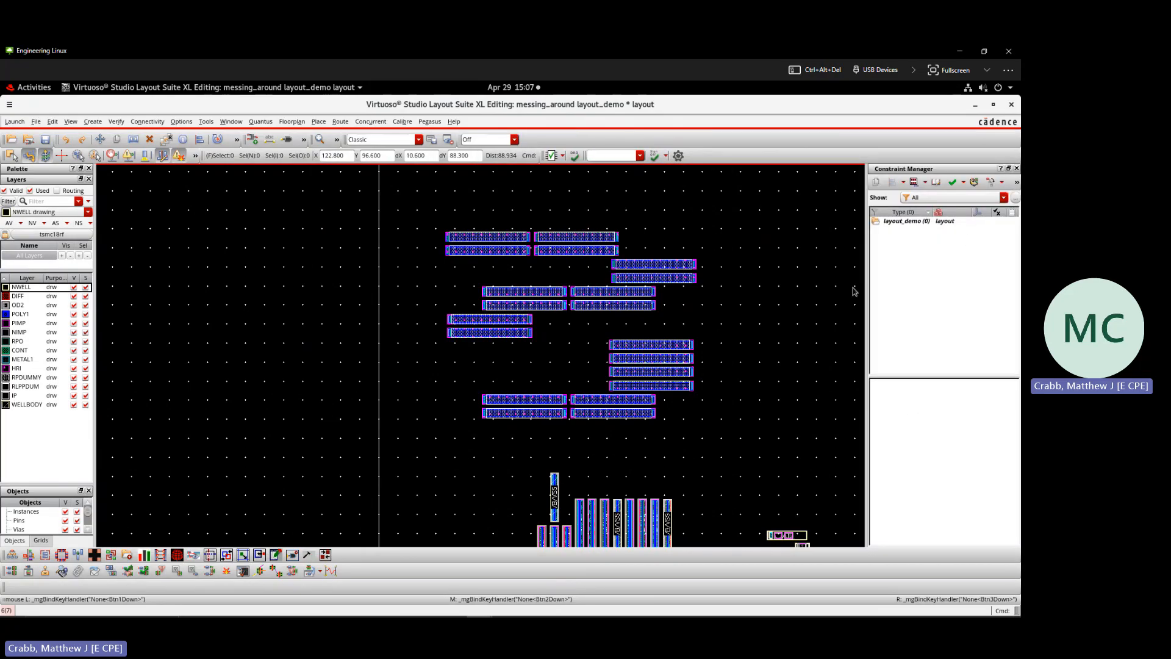
- Select all the horizontal poly resistors and create a Modgen constraint from them
{"action": "left_click_drag", "start_coordinate": [409, 207], "coordinate": [796, 451]}
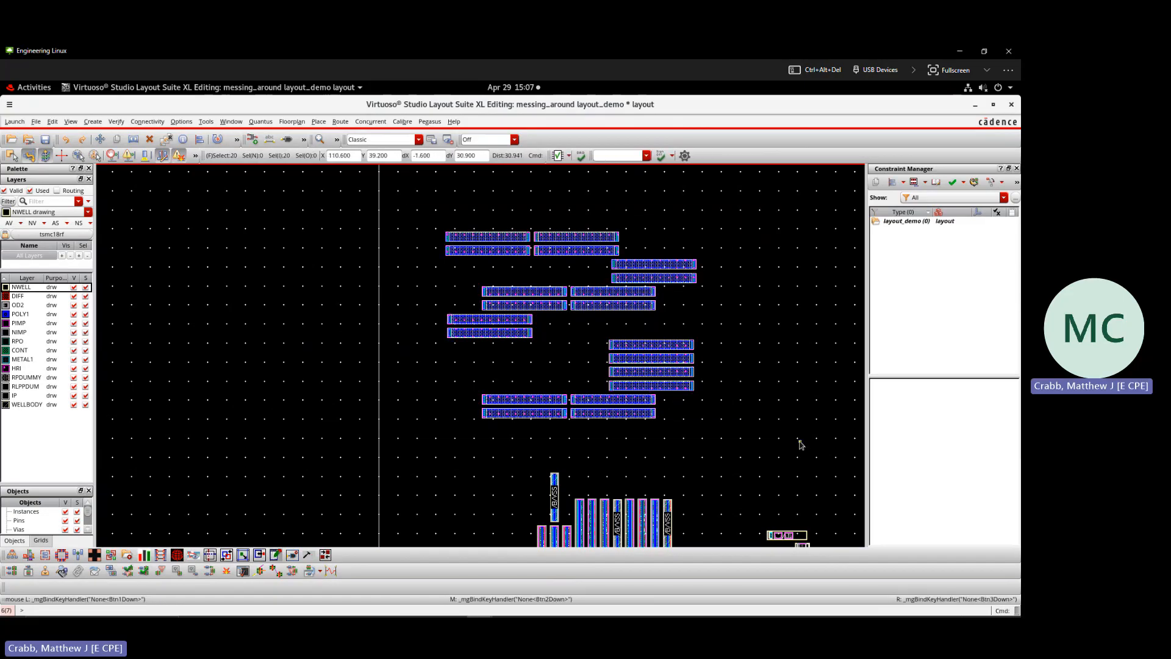
{"action": "left_click", "coordinate": [913, 186]}
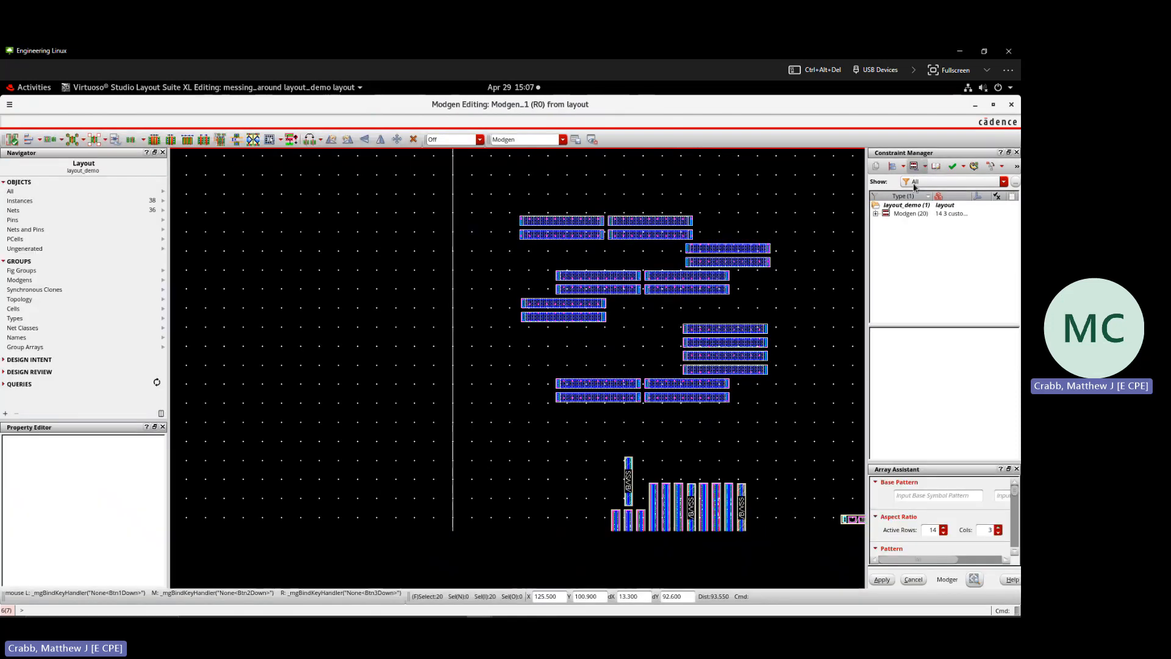
{"action": "scroll", "coordinate": [707, 304], "scroll_direction": "down", "scroll_amount": 1}
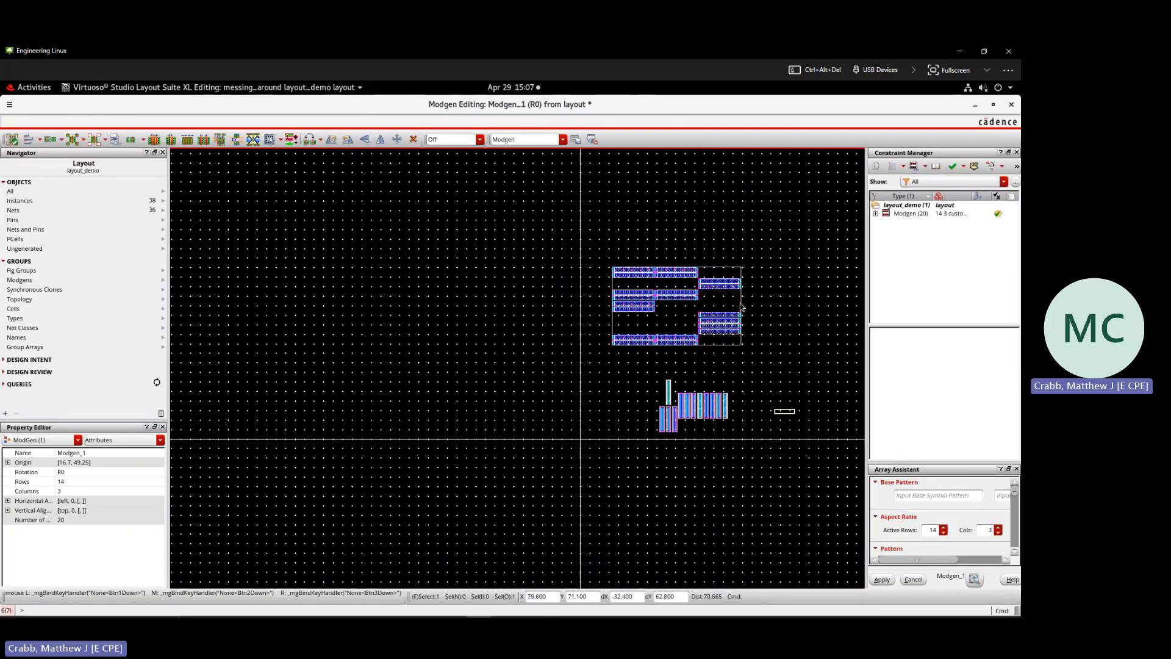
{"action": "scroll", "coordinate": [741, 303], "scroll_direction": "up", "scroll_amount": 1}
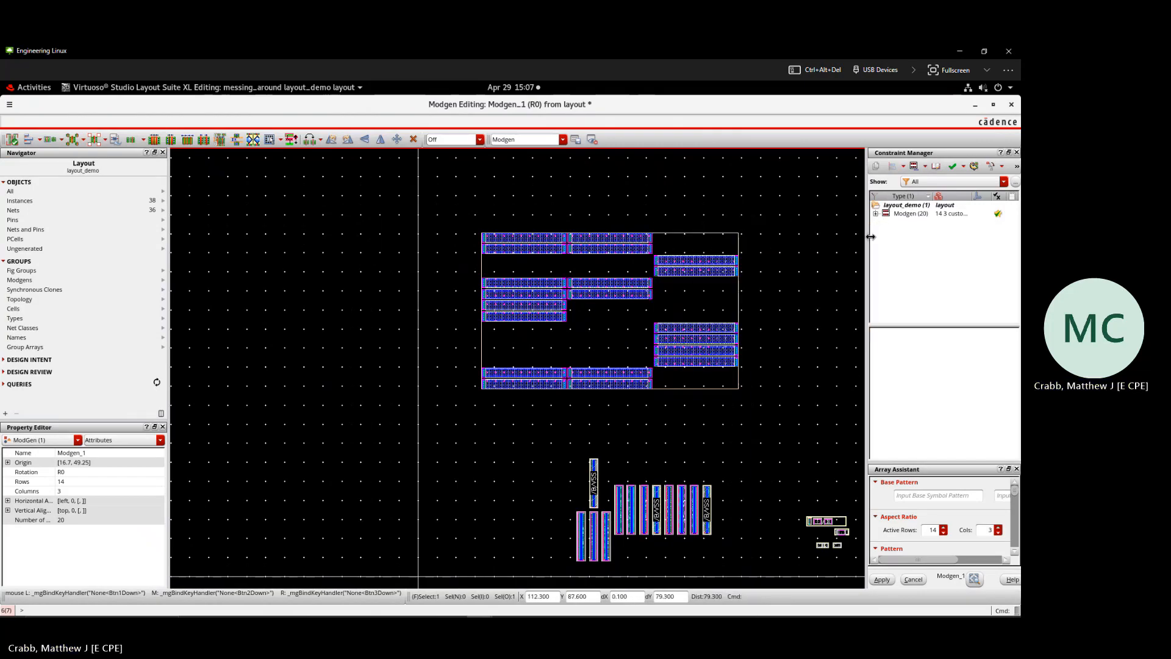
- Expand the Modgen constraint's member list and widen the Constraint Manager to show its full details
{"action": "left_click", "coordinate": [901, 214]}
{"action": "left_click", "coordinate": [876, 214]}
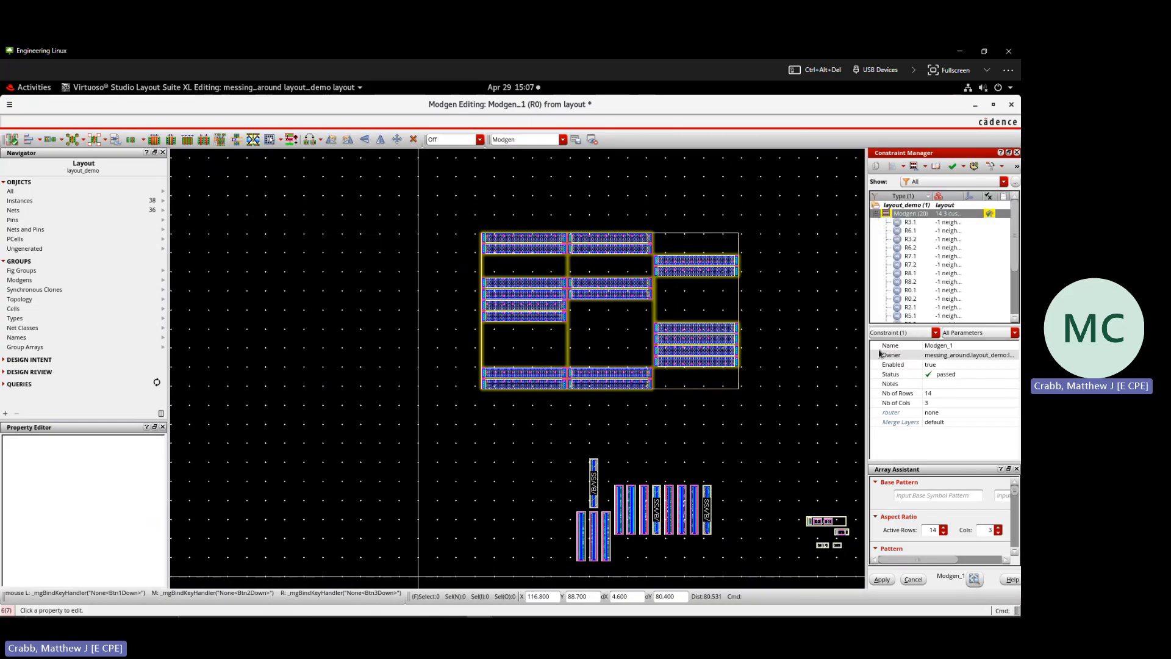
{"action": "left_click_drag", "start_coordinate": [866, 345], "coordinate": [700, 345]}
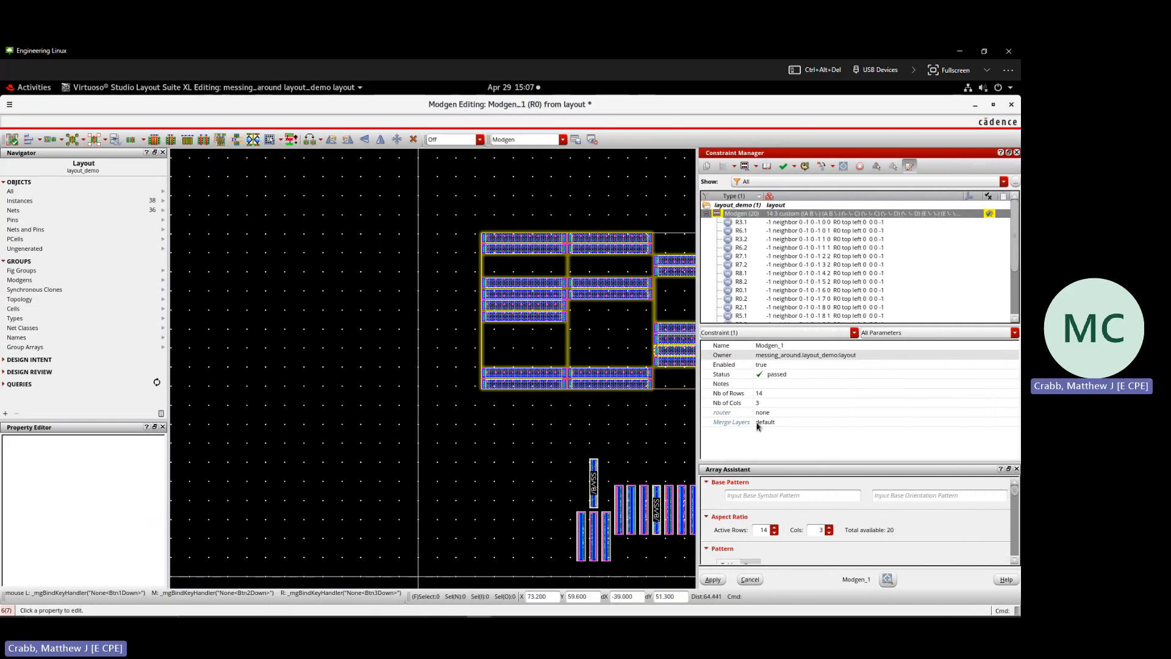
- Enlarge the Array Assistant and shrink the constraint lists so most of the Modgen pattern table is shown
{"action": "left_click_drag", "start_coordinate": [803, 463], "coordinate": [803, 313]}
{"action": "scroll", "coordinate": [804, 370], "scroll_direction": "down", "scroll_amount": 3}
{"action": "scroll", "coordinate": [804, 369], "scroll_direction": "up", "scroll_amount": 5}
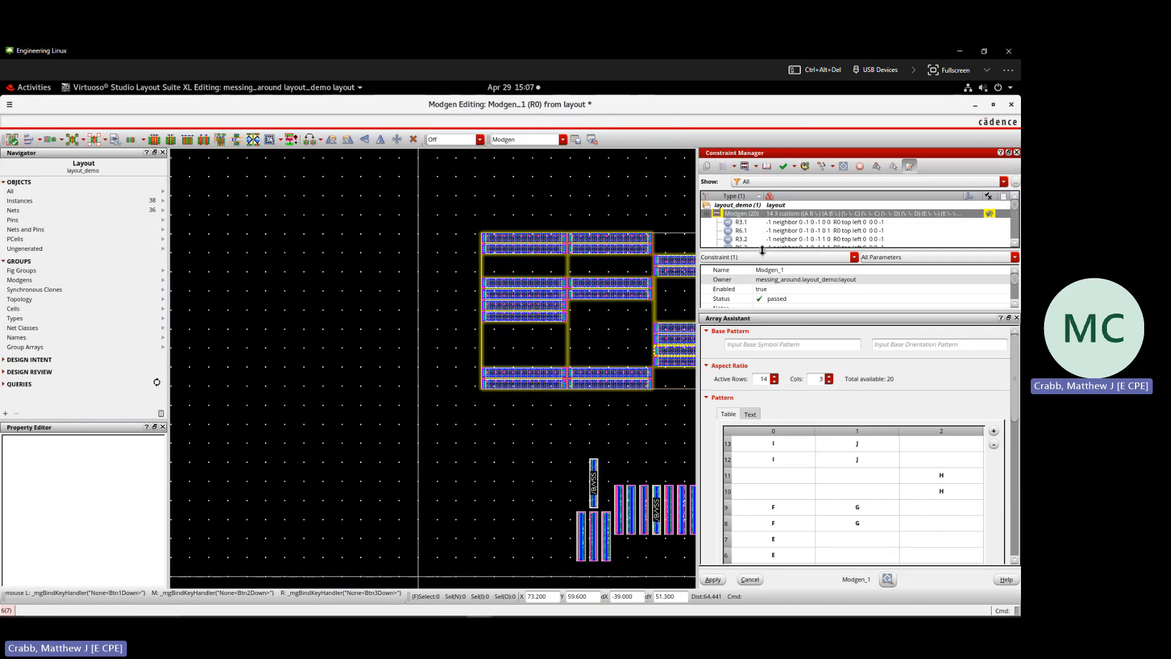
{"action": "left_click_drag", "start_coordinate": [763, 250], "coordinate": [764, 220]}
{"action": "left_click_drag", "start_coordinate": [771, 312], "coordinate": [771, 256]}
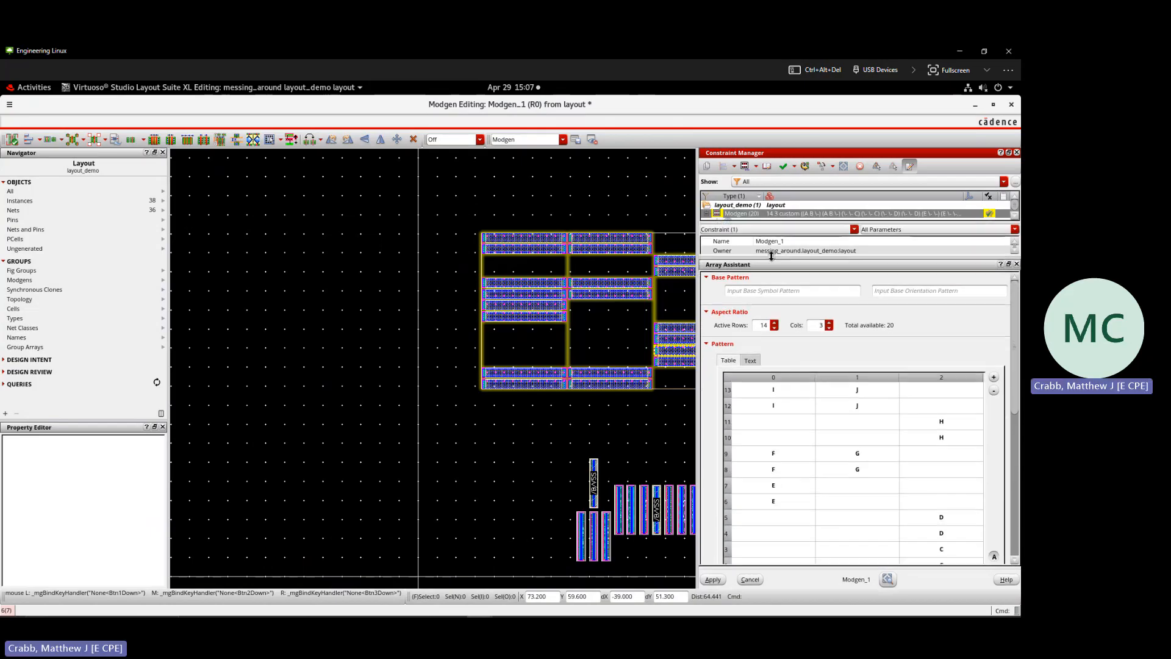
- Examine the pattern table down to its lowest rows and compare the two A cells in column 0, rows 0 and 1
{"action": "scroll", "coordinate": [781, 347], "scroll_direction": "down", "scroll_amount": 1}
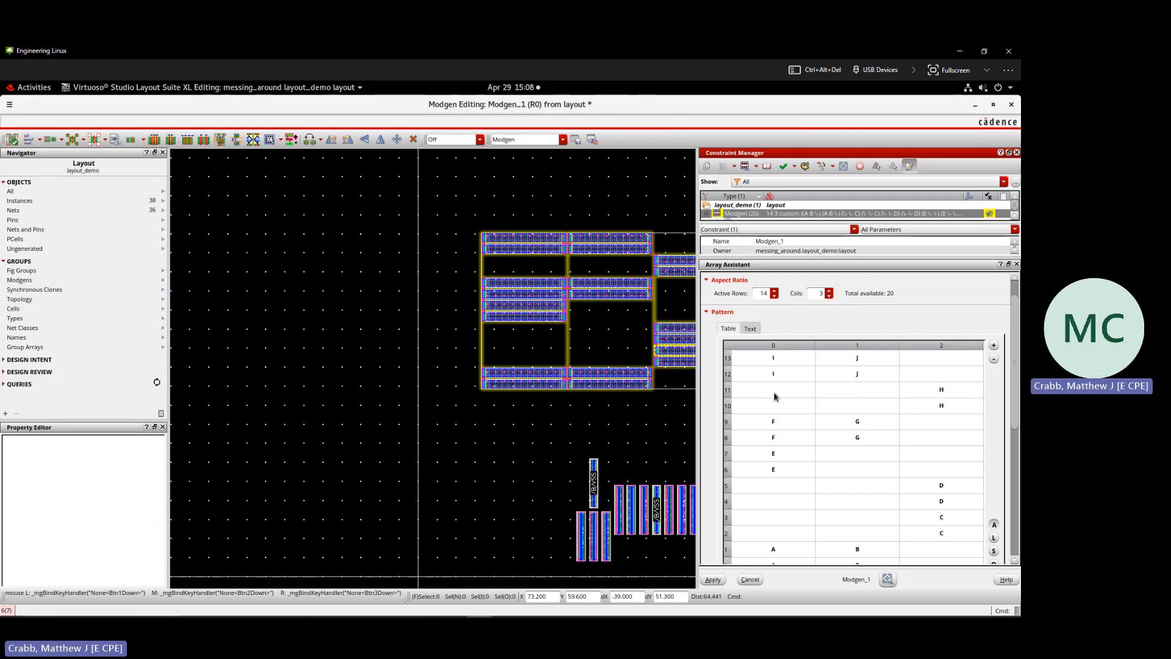
{"action": "scroll", "coordinate": [775, 396], "scroll_direction": "down", "scroll_amount": 1}
{"action": "scroll", "coordinate": [776, 394], "scroll_direction": "up", "scroll_amount": 2}
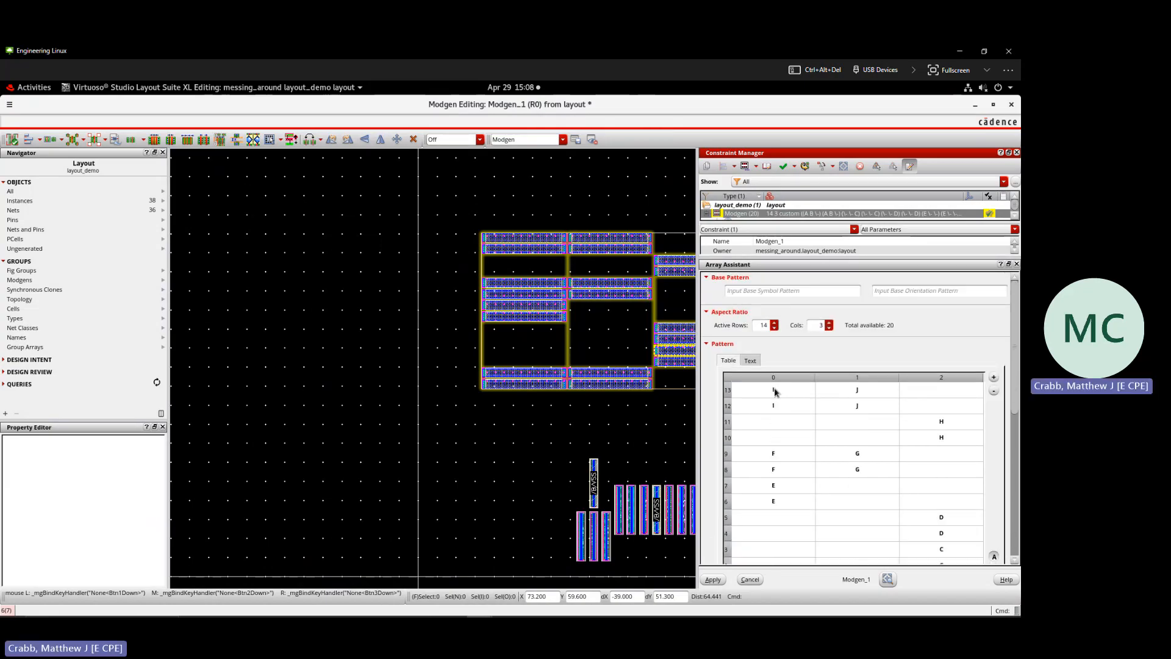
{"action": "scroll", "coordinate": [776, 392], "scroll_direction": "down", "scroll_amount": 3}
{"action": "left_click", "coordinate": [782, 491]}
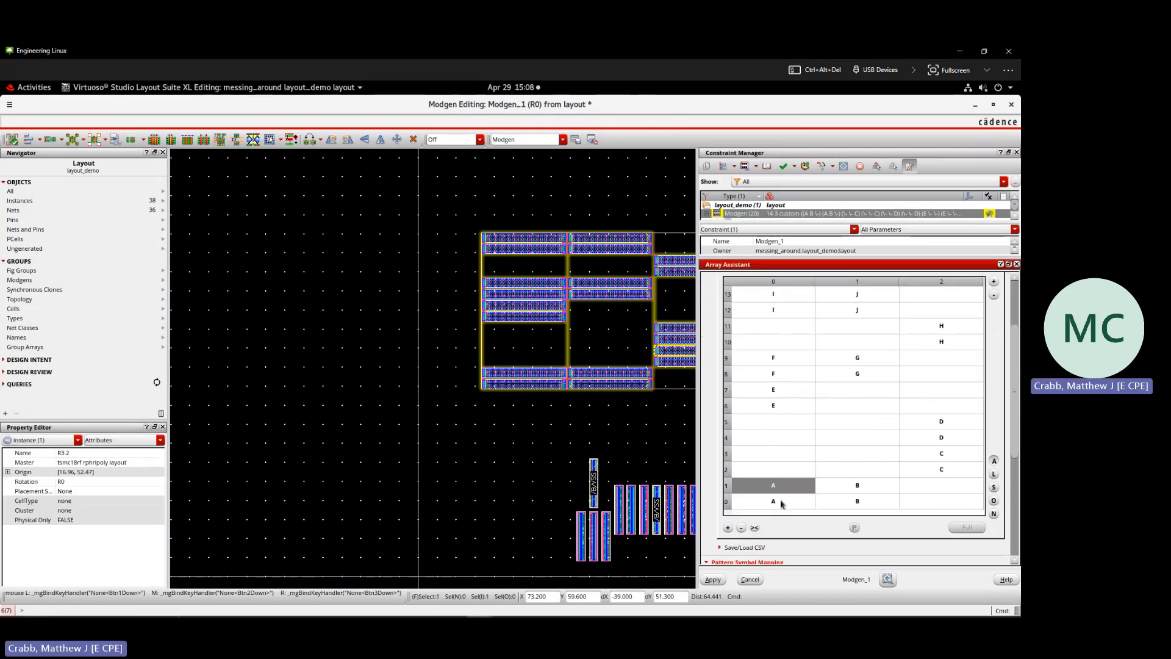
{"action": "left_click", "coordinate": [781, 501]}
{"action": "left_click", "coordinate": [783, 489]}
{"action": "left_click", "coordinate": [781, 502]}
{"action": "left_click", "coordinate": [784, 485]}
{"action": "left_click", "coordinate": [786, 497]}
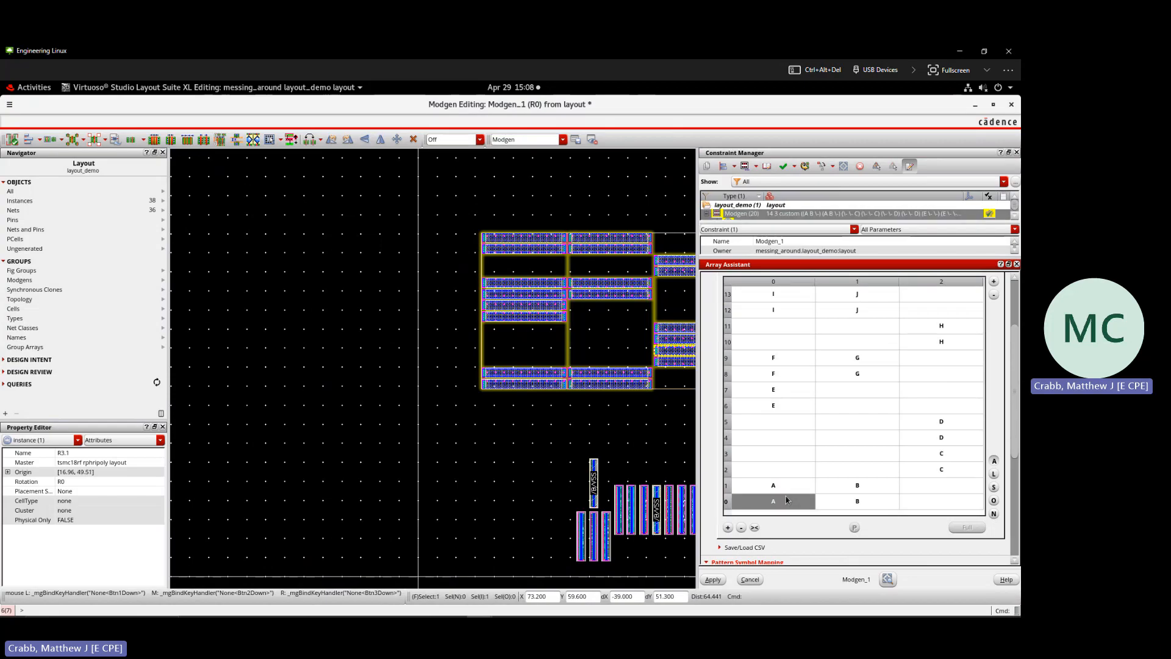
- Compare the pattern table's instance-name and orientation displays, finishing with instance names shown
{"action": "left_click", "coordinate": [993, 476]}
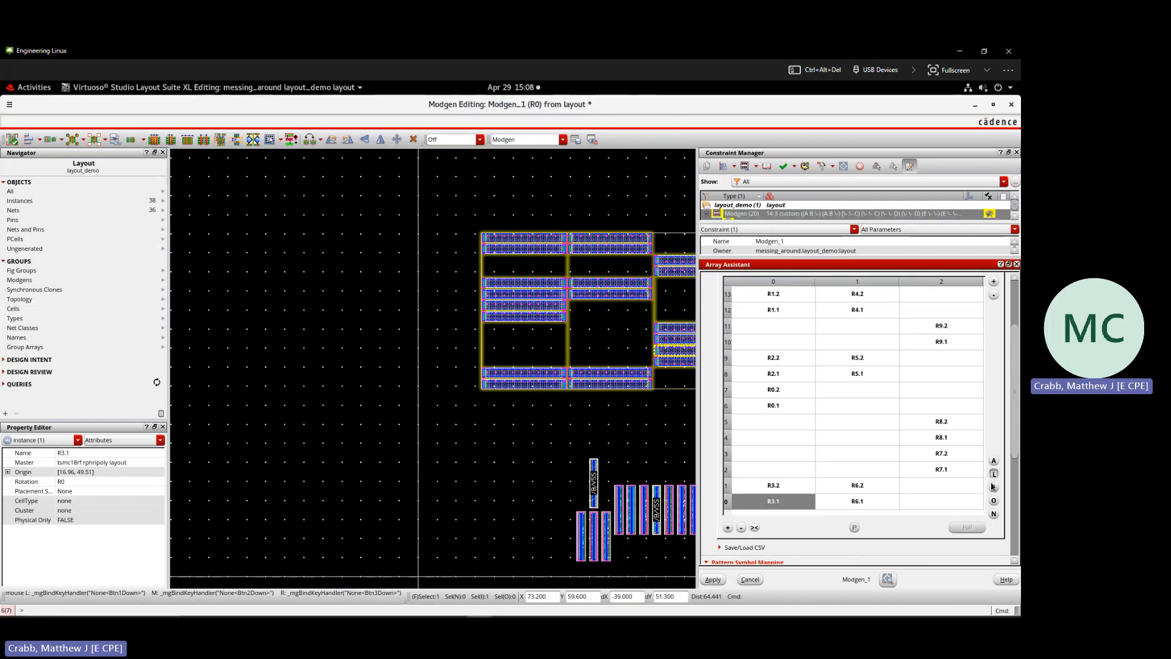
{"action": "left_click", "coordinate": [994, 487]}
{"action": "left_click", "coordinate": [995, 501]}
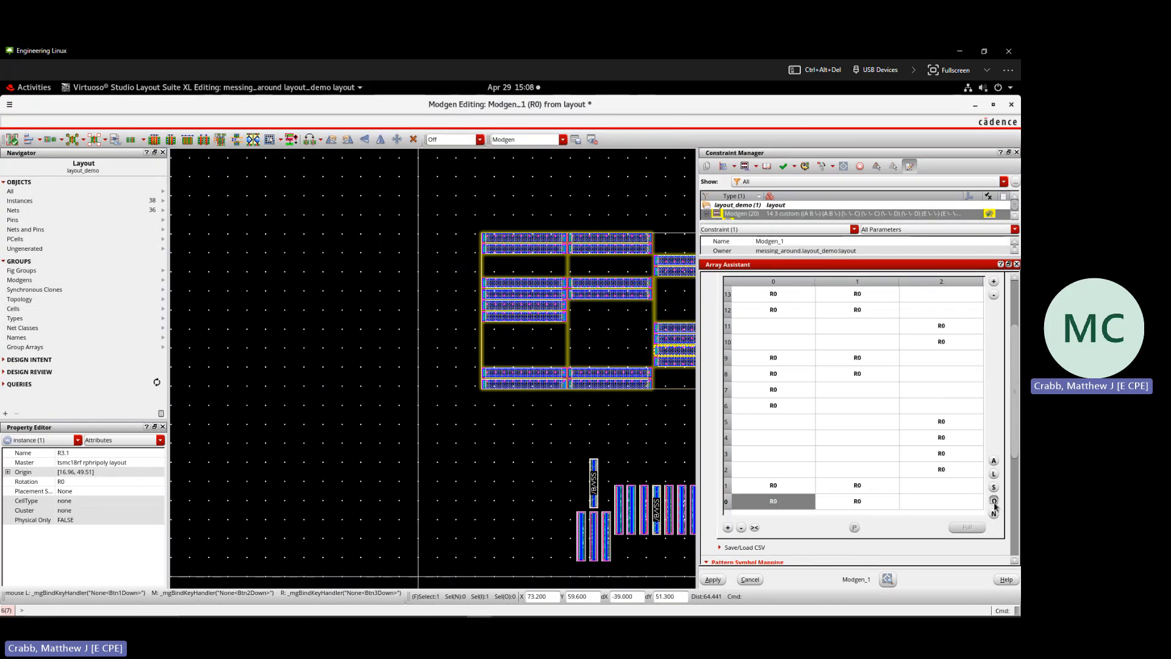
{"action": "left_click", "coordinate": [995, 475]}
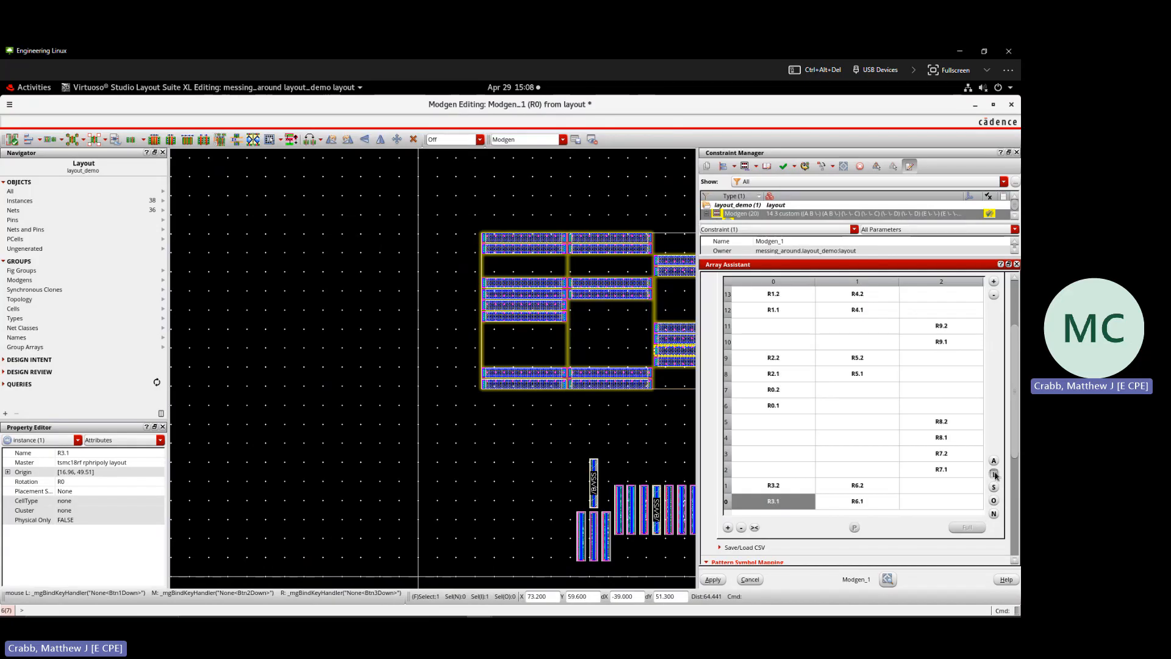
- Check the R3.2 and R8.2 cells in the pattern table, and switch the table to schematic instance names without suffixes
{"action": "left_click", "coordinate": [775, 491]}
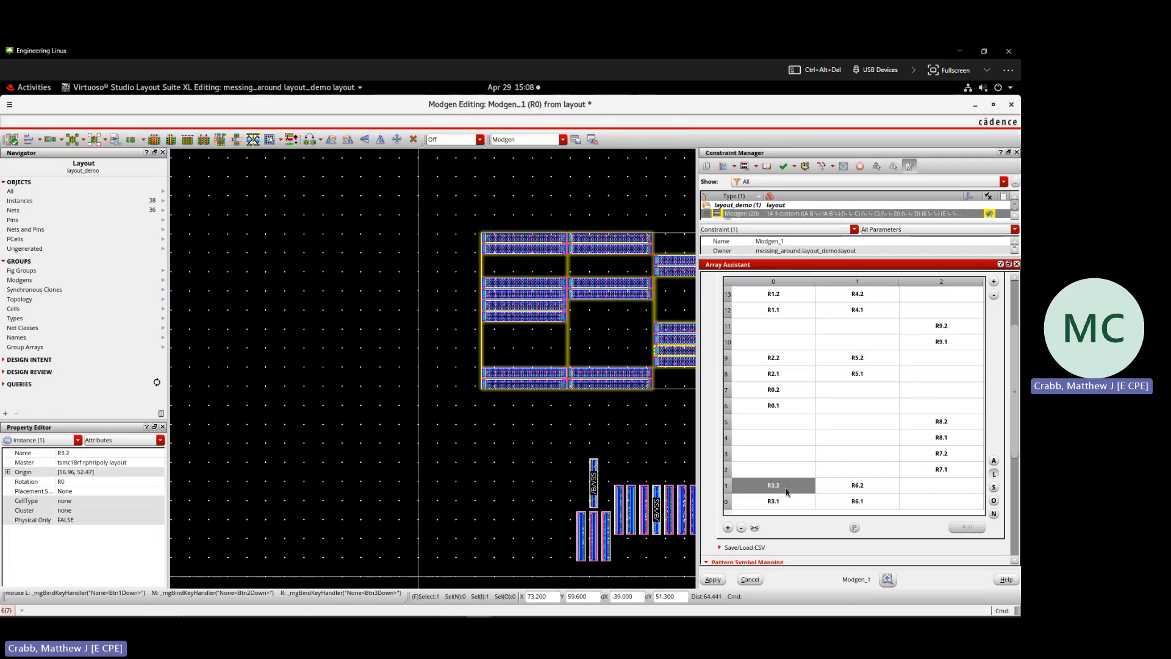
{"action": "left_click_drag", "start_coordinate": [858, 497], "coordinate": [948, 421]}
{"action": "left_click", "coordinate": [992, 487]}
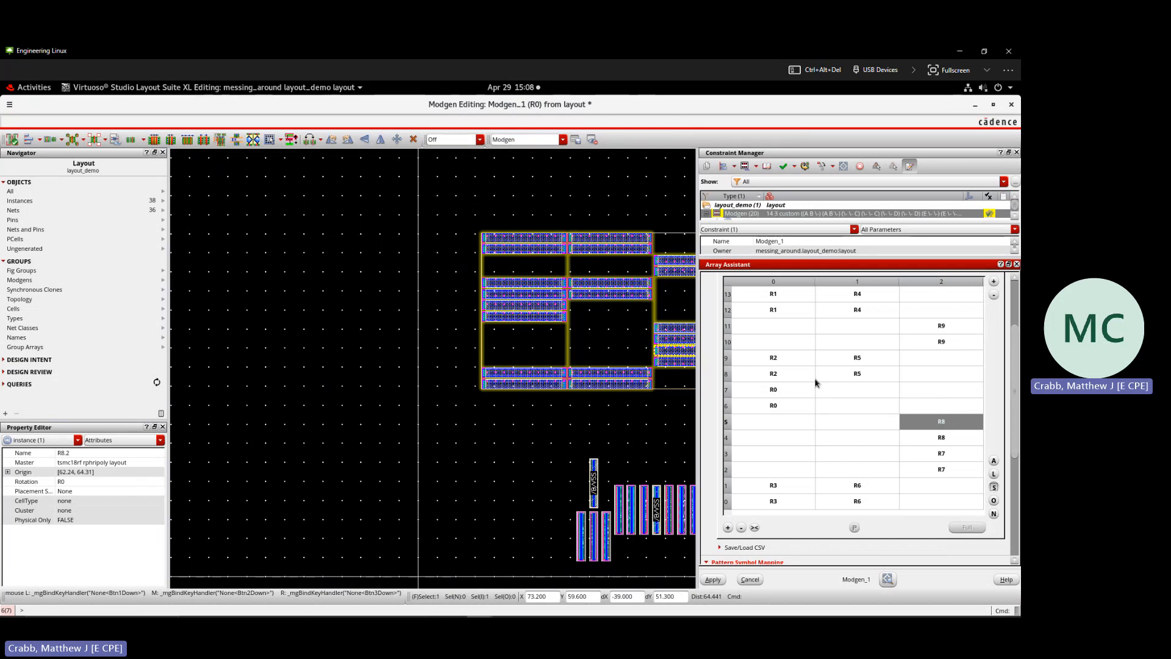
- Set the Modgen's aspect ratio to 20 active rows and 1 column, and apply the pattern
{"action": "scroll", "coordinate": [816, 383], "scroll_direction": "up", "scroll_amount": 2}
{"action": "scroll", "coordinate": [784, 330], "scroll_direction": "up", "scroll_amount": 4}
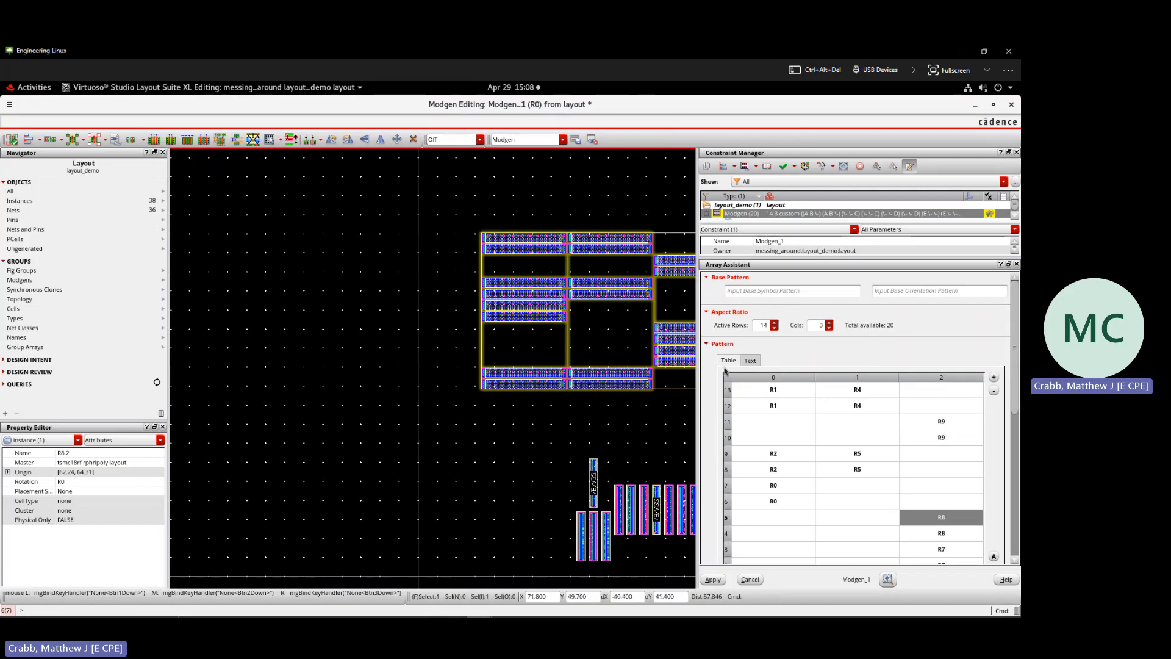
{"action": "left_click", "coordinate": [775, 329]}
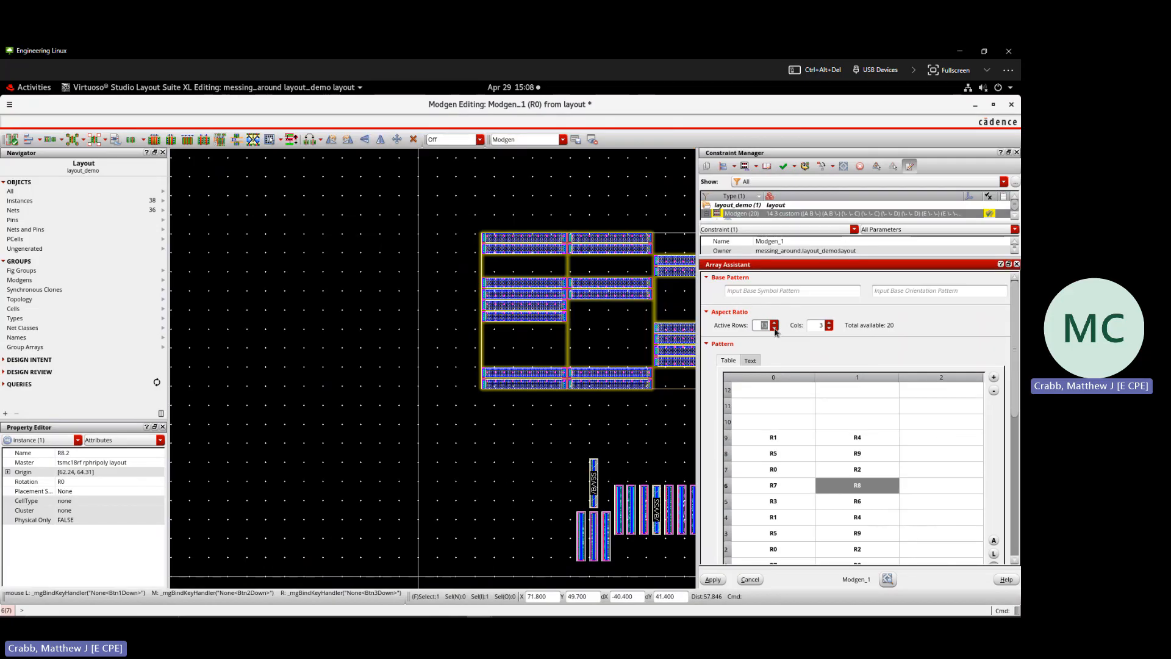
{"action": "left_click", "coordinate": [828, 329]}
{"action": "left_click", "coordinate": [829, 329]}
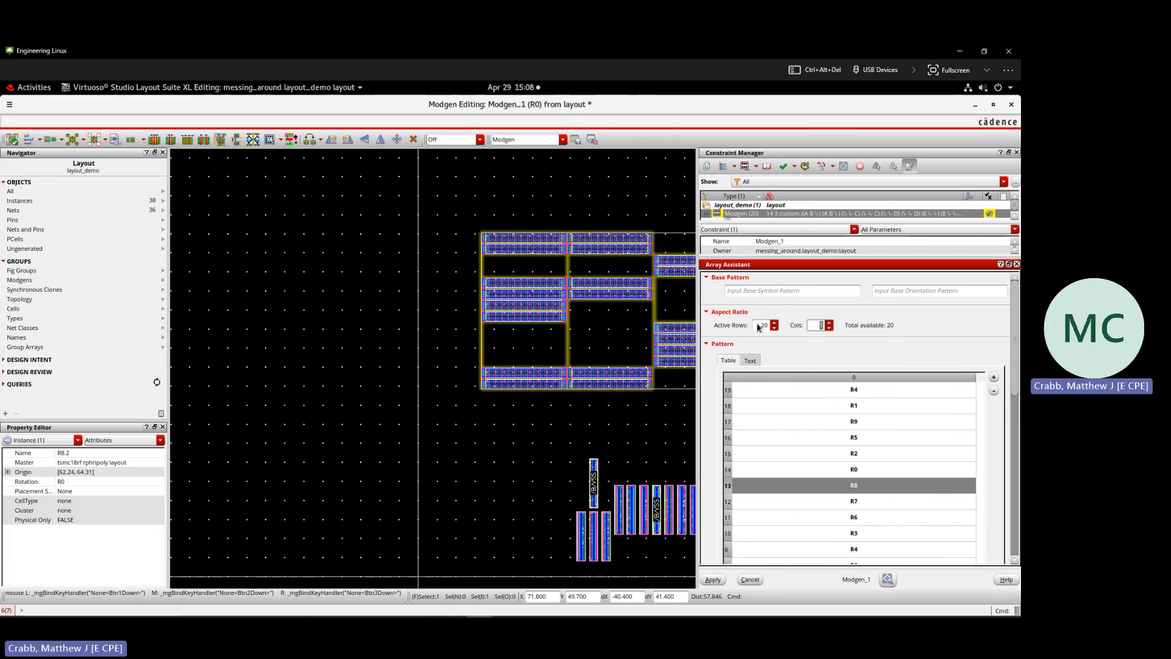
{"action": "scroll", "coordinate": [782, 409], "scroll_direction": "down", "scroll_amount": 5}
{"action": "scroll", "coordinate": [782, 409], "scroll_direction": "up", "scroll_amount": 5}
{"action": "left_click", "coordinate": [711, 580]}
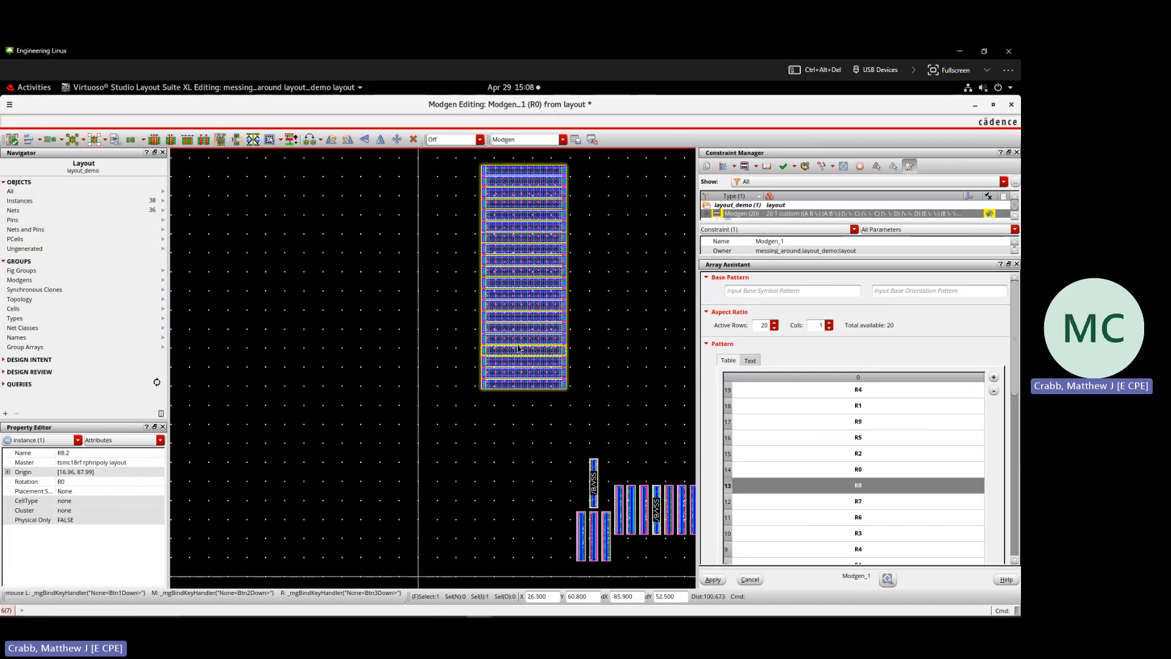
- Inspect the single-column resistor array in the canvas and exit Modgen editing to the main layout
{"action": "scroll", "coordinate": [518, 344], "scroll_direction": "down", "scroll_amount": 1}
{"action": "scroll", "coordinate": [530, 290], "scroll_direction": "up", "scroll_amount": 2}
{"action": "scroll", "coordinate": [502, 439], "scroll_direction": "down", "scroll_amount": 1}
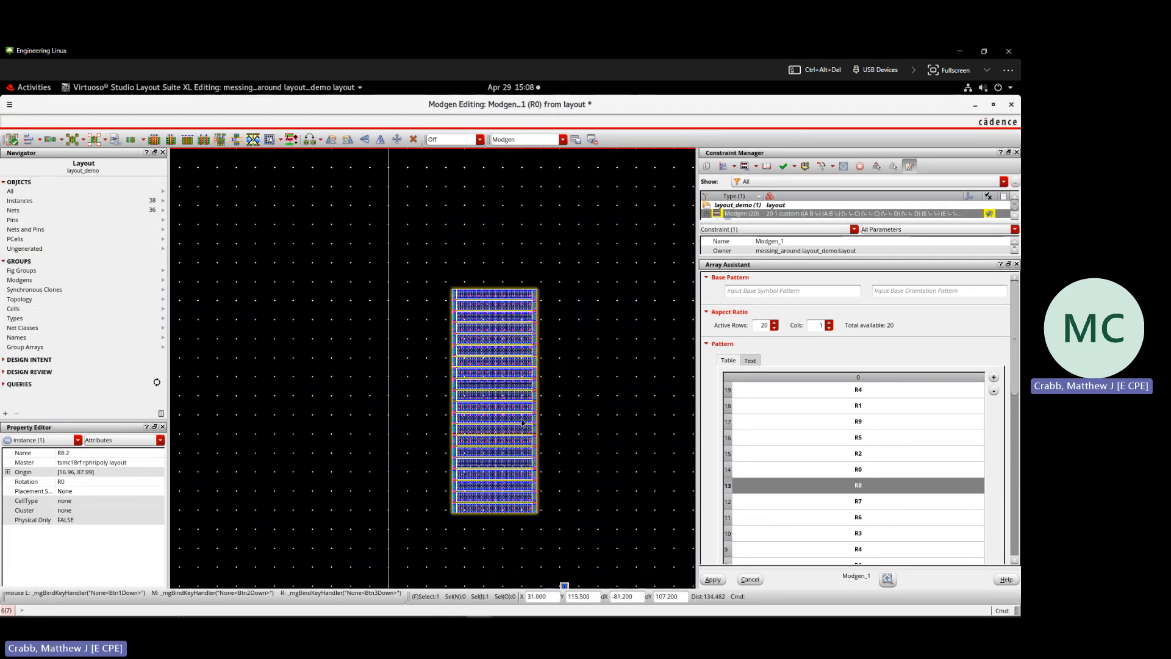
{"action": "scroll", "coordinate": [481, 515], "scroll_direction": "up", "scroll_amount": 3}
{"action": "scroll", "coordinate": [480, 513], "scroll_direction": "down", "scroll_amount": 3}
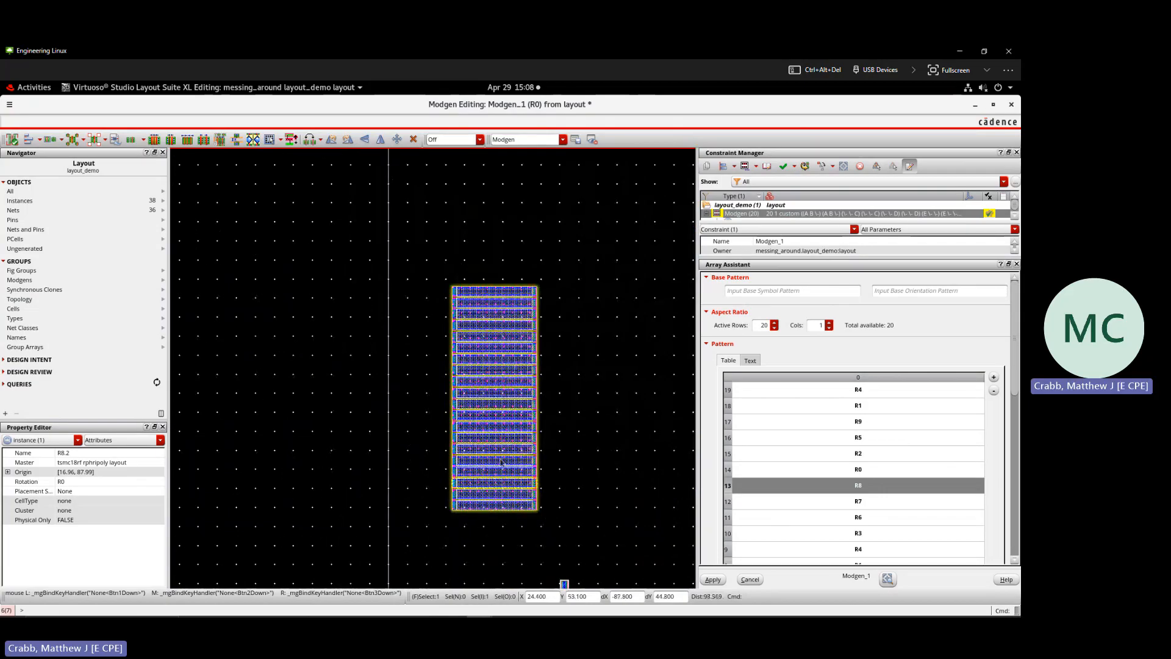
{"action": "left_click", "coordinate": [12, 139]}
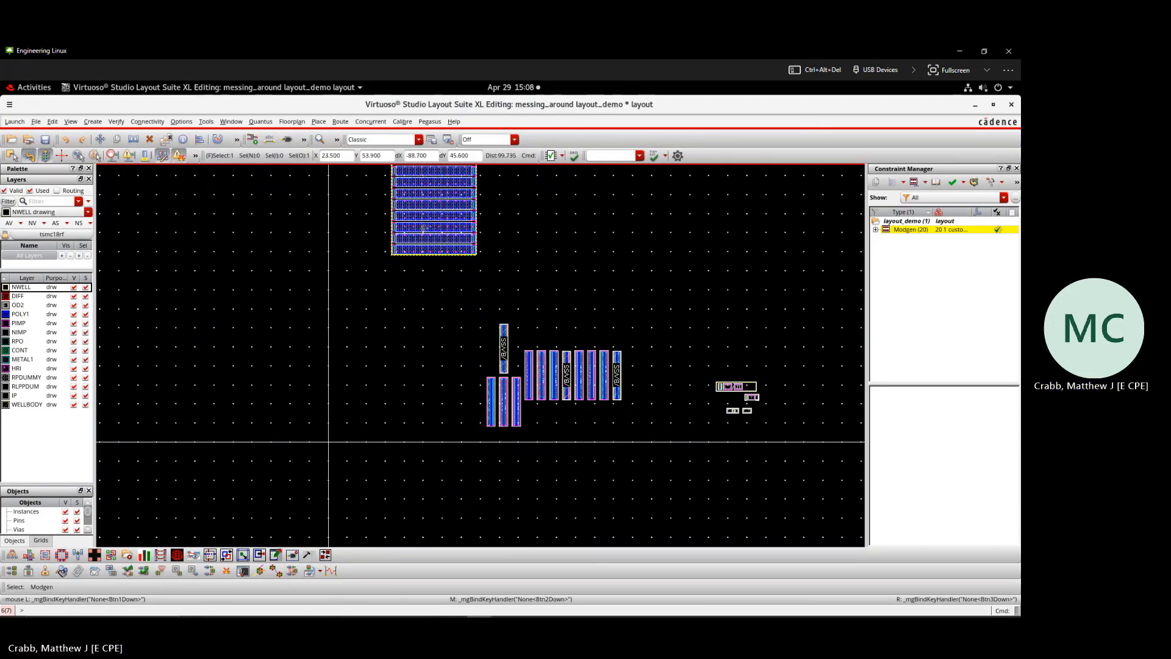
- Move the resistor Modgen above the transistor groups, with its origin at about (33.2, 47.05)
{"action": "key", "text": "m"}
{"action": "left_click", "coordinate": [495, 238]}
{"action": "left_click", "coordinate": [614, 245]}
{"action": "key", "text": "m"}
{"action": "left_click", "coordinate": [577, 216]}
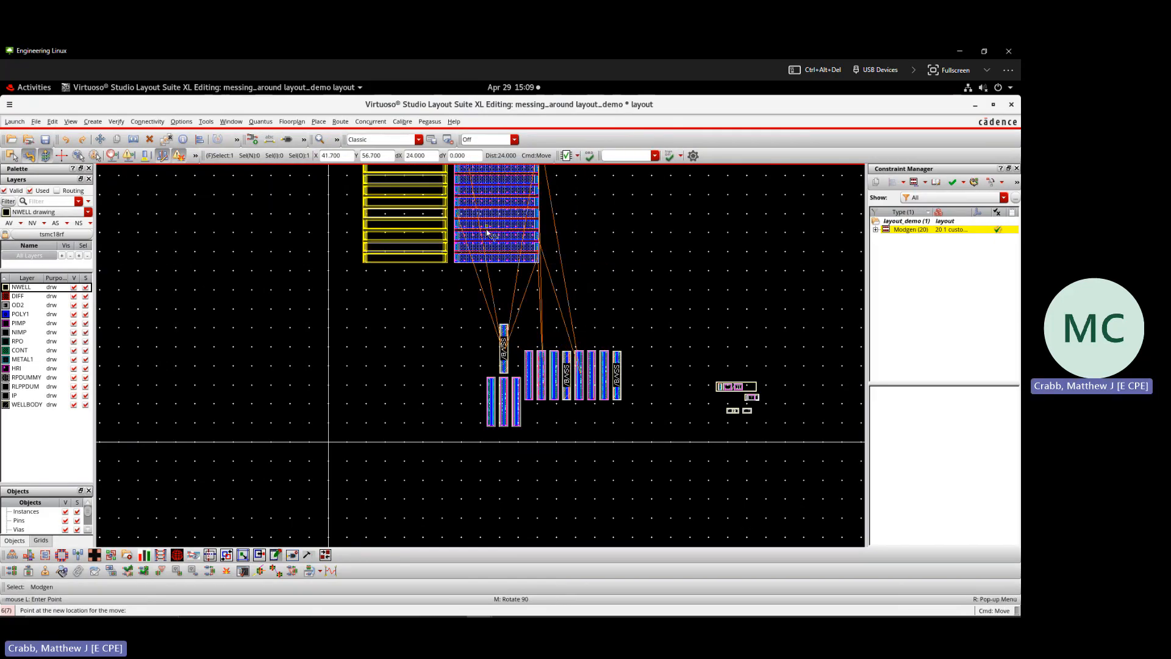
{"action": "left_click", "coordinate": [487, 230]}
- Reopen the resistor Modgen for editing and return to the main layout without changes
{"action": "scroll", "coordinate": [545, 293], "scroll_direction": "down", "scroll_amount": 1}
{"action": "scroll", "coordinate": [536, 214], "scroll_direction": "up", "scroll_amount": 1}
{"action": "double_click", "coordinate": [536, 215]}
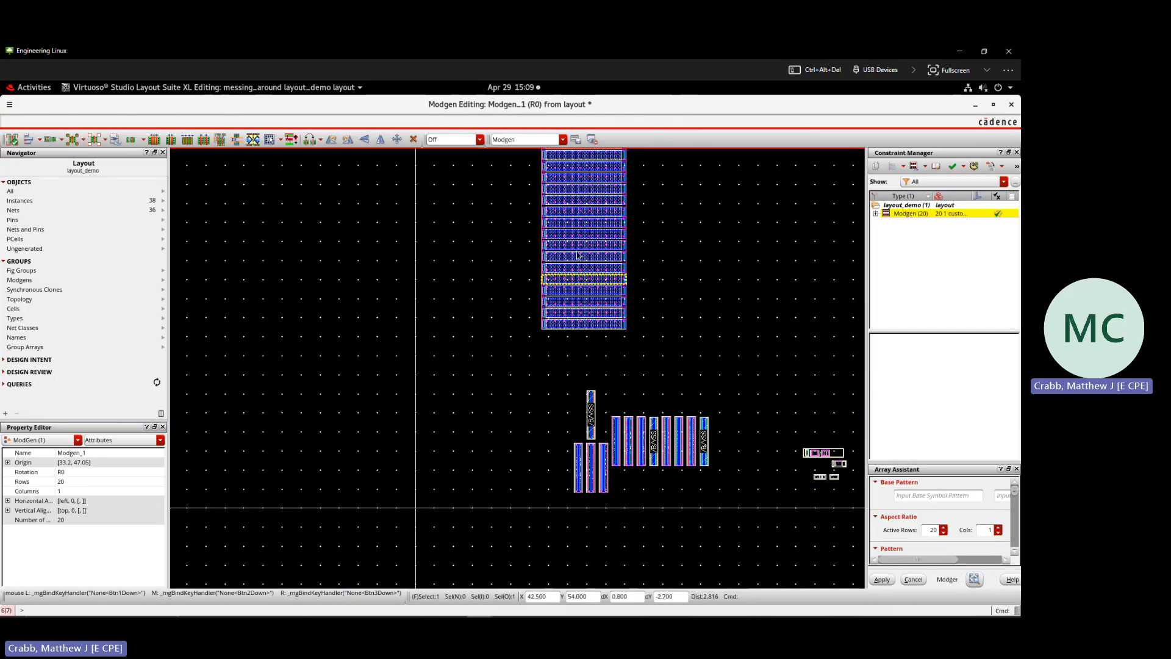
{"action": "left_click", "coordinate": [11, 139]}
{"action": "scroll", "coordinate": [402, 284], "scroll_direction": "down", "scroll_amount": 1}
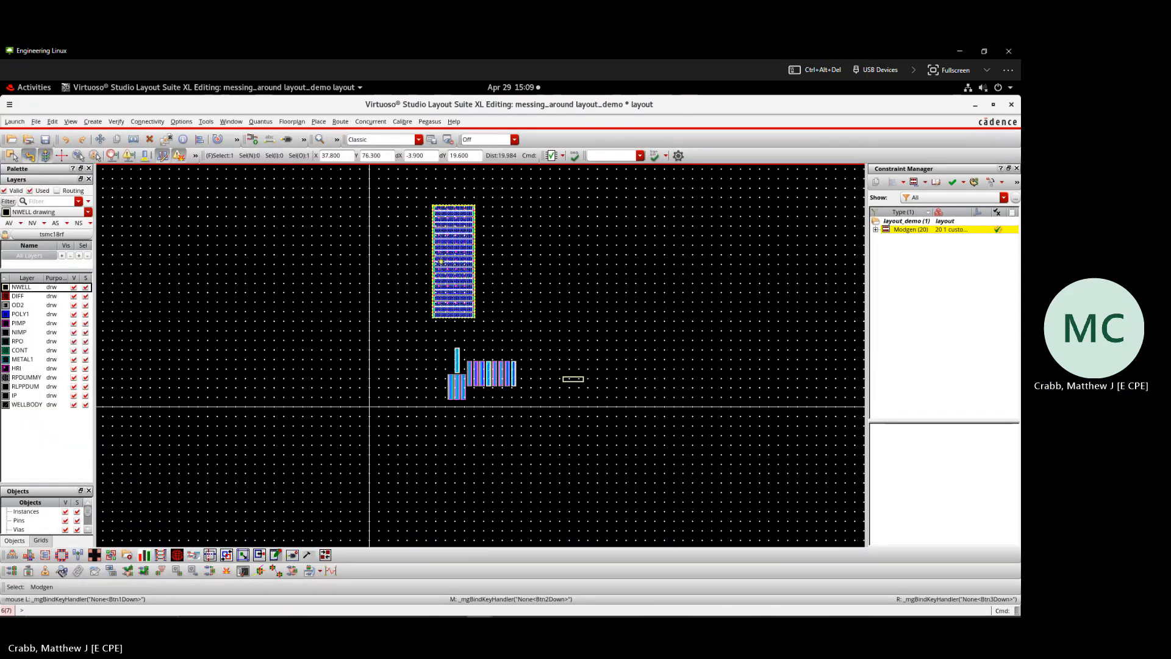
- Move the three NMOS transistors marked /B/VSS out of the PMOS groups and place them side by side below
{"action": "scroll", "coordinate": [427, 274], "scroll_direction": "up", "scroll_amount": 2}
{"action": "scroll", "coordinate": [476, 488], "scroll_direction": "up", "scroll_amount": 2}
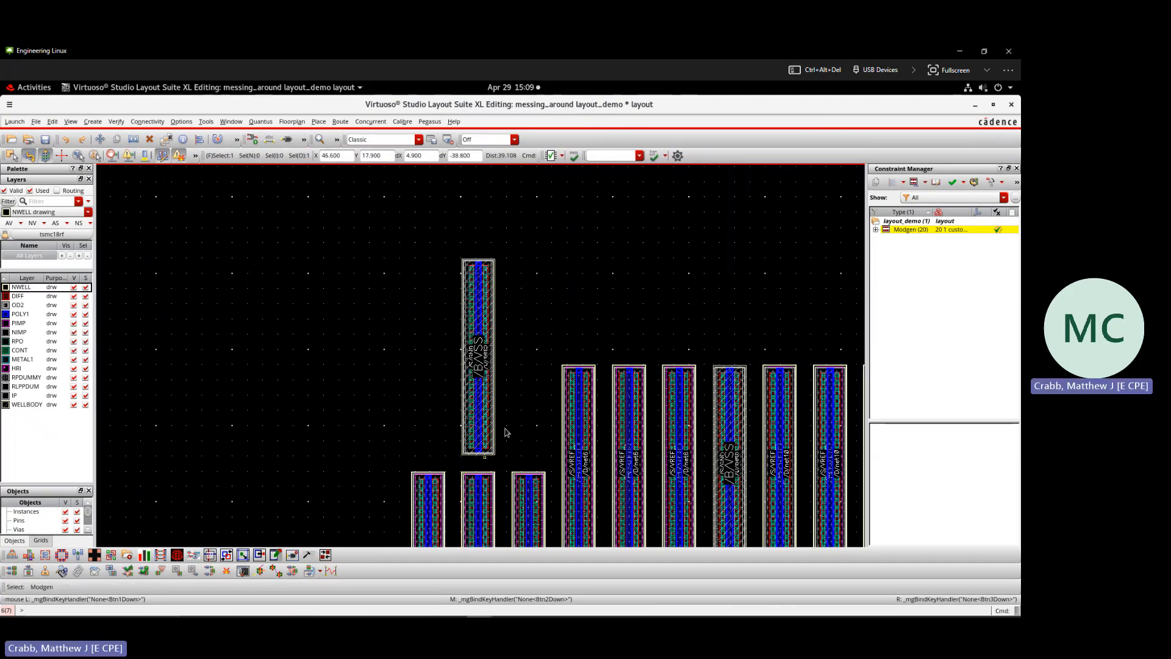
{"action": "scroll", "coordinate": [570, 327], "scroll_direction": "down", "scroll_amount": 2}
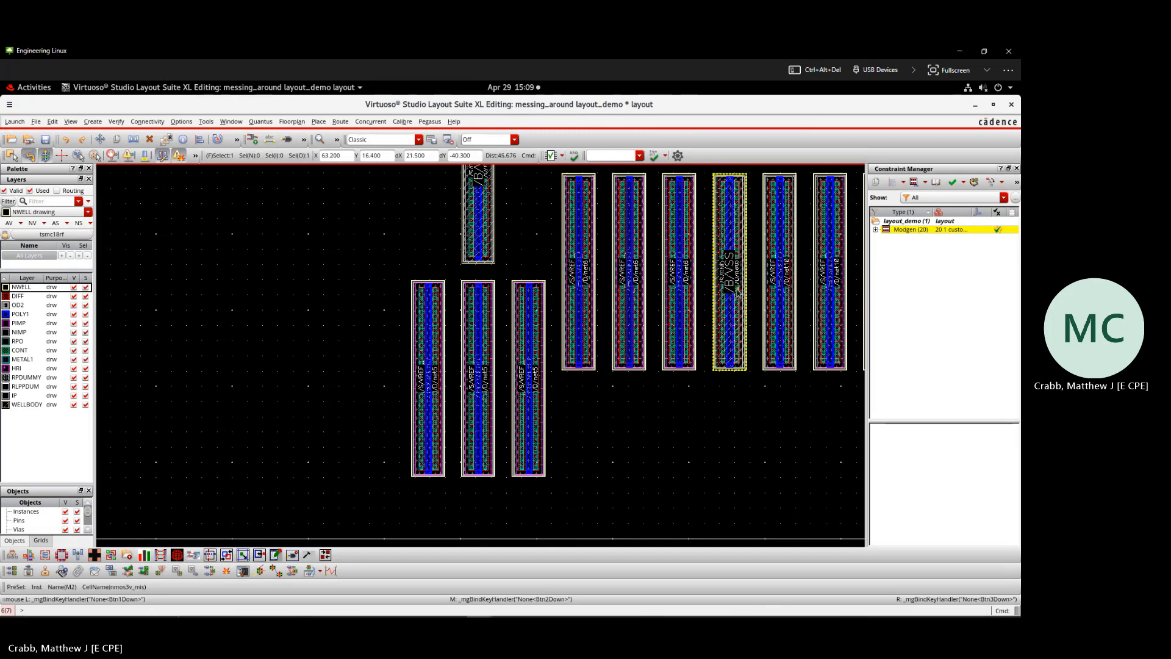
{"action": "scroll", "coordinate": [737, 294], "scroll_direction": "down", "scroll_amount": 2}
{"action": "left_click_drag", "start_coordinate": [737, 278], "coordinate": [734, 443]}
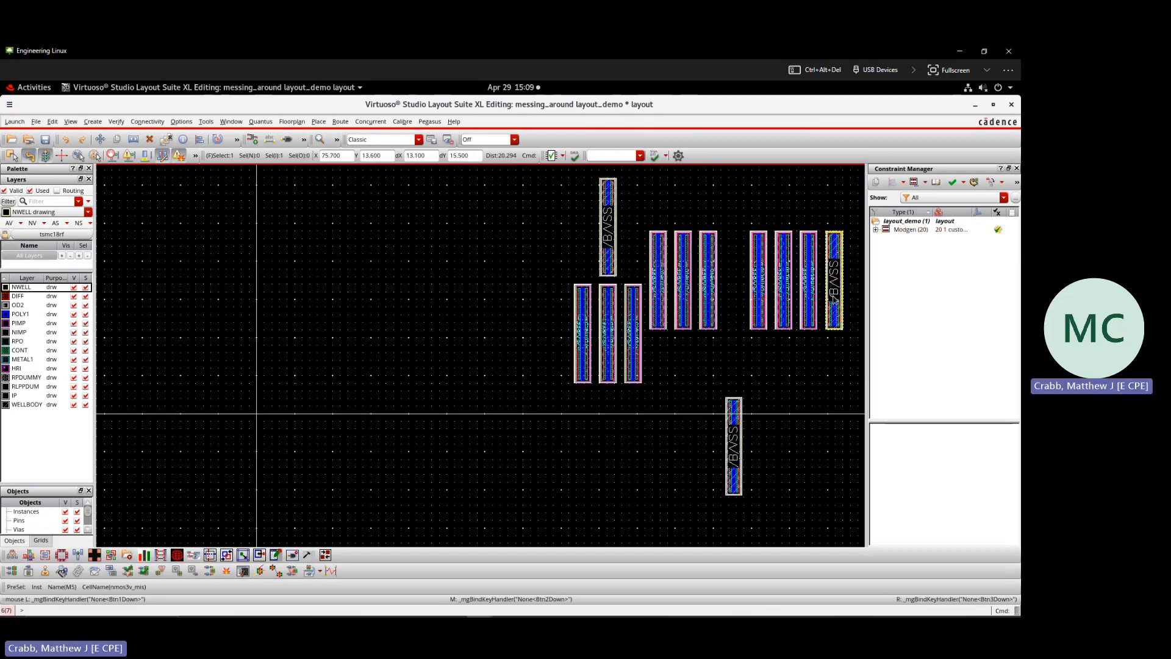
{"action": "left_click_drag", "start_coordinate": [832, 274], "coordinate": [807, 449]}
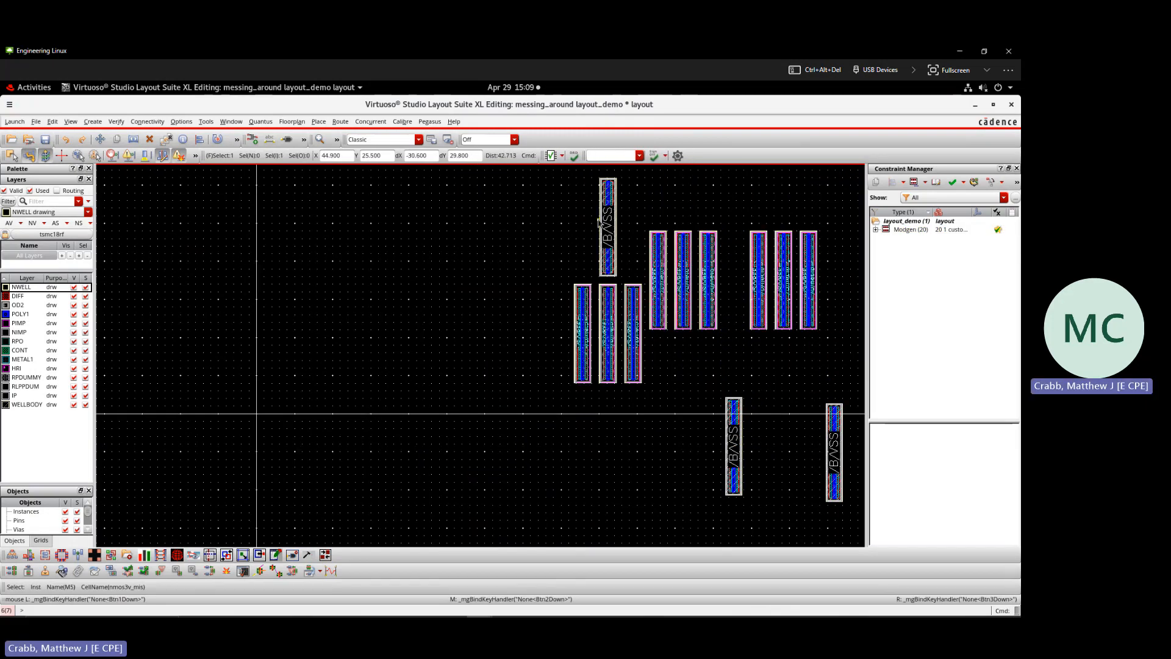
{"action": "left_click_drag", "start_coordinate": [599, 223], "coordinate": [710, 434]}
{"action": "left_click", "coordinate": [840, 429]}
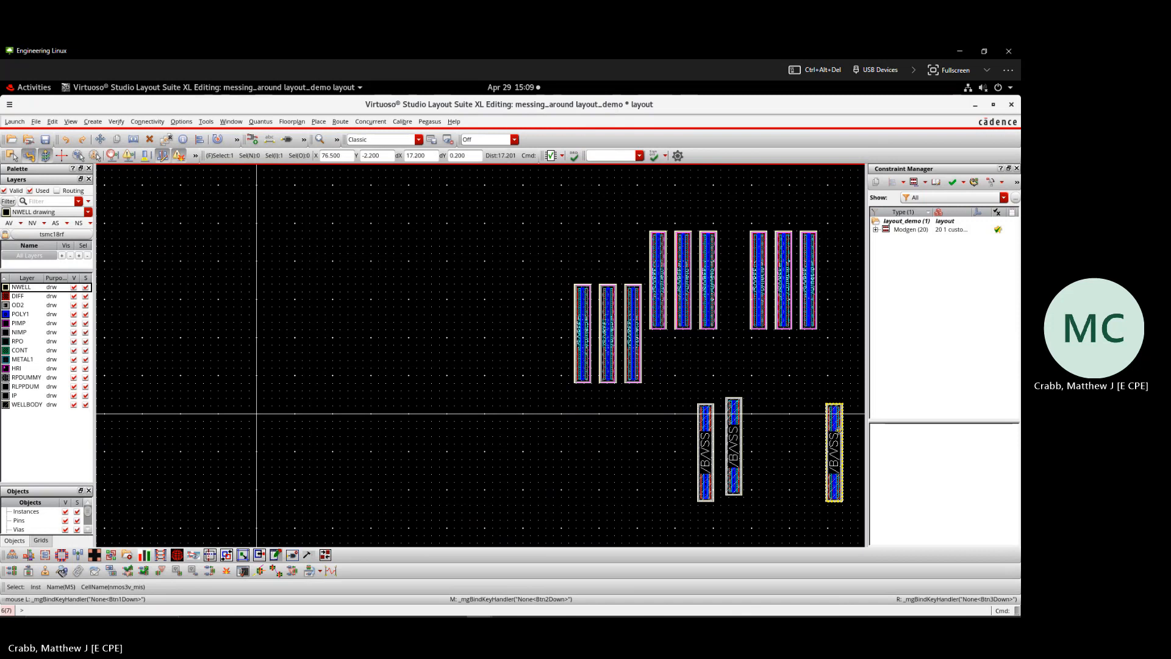
{"action": "left_click_drag", "start_coordinate": [840, 428], "coordinate": [758, 429]}
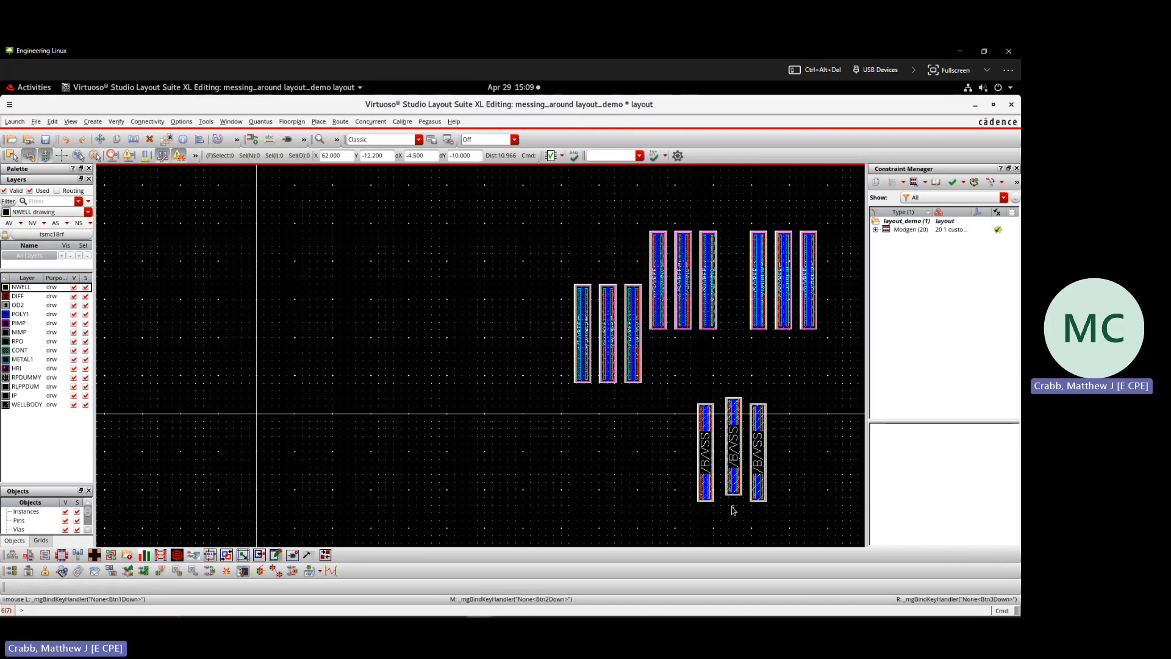
{"action": "left_click", "coordinate": [732, 478]}
- Move the three M0 PMOS transistors up, roughly level with the M3 and M4 groups
{"action": "scroll", "coordinate": [732, 479], "scroll_direction": "up", "scroll_amount": 2, "text": "ctrl"}
{"action": "scroll", "coordinate": [732, 478], "scroll_direction": "down", "scroll_amount": 2, "text": "ctrl"}
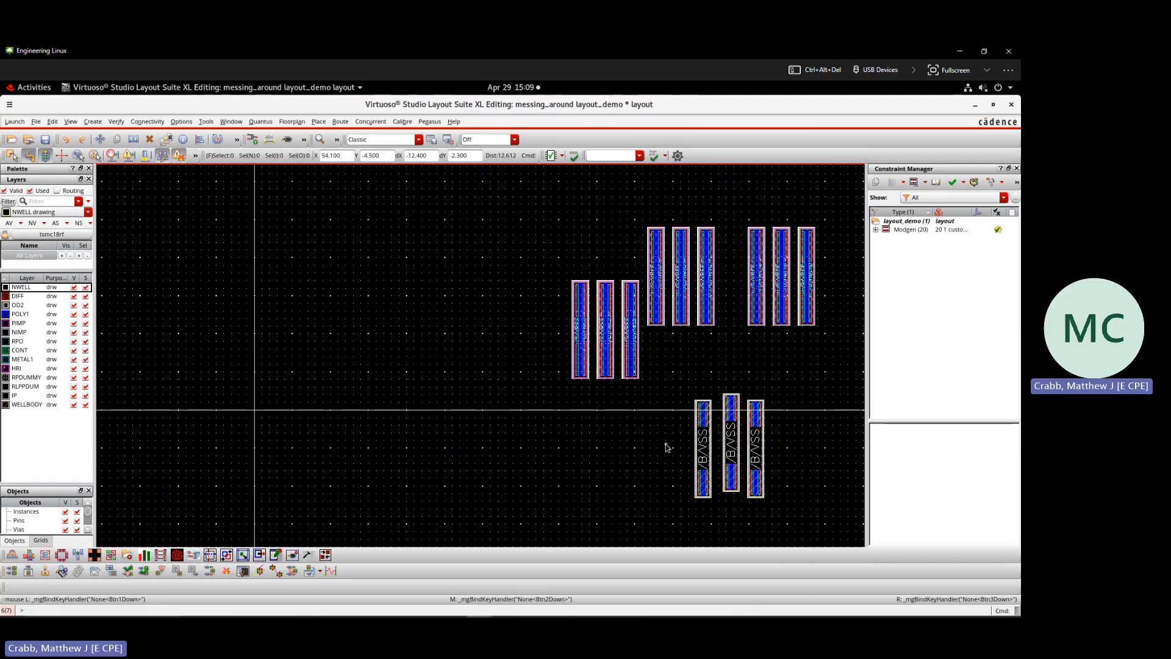
{"action": "scroll", "coordinate": [684, 415], "scroll_direction": "down", "scroll_amount": 2, "text": "ctrl"}
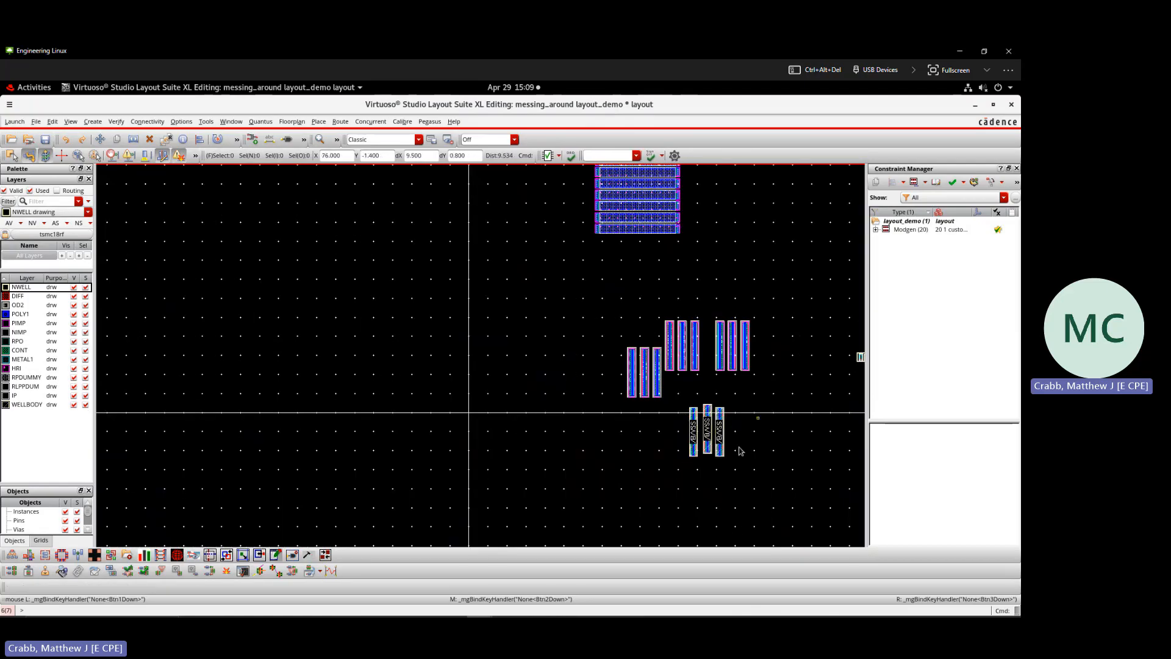
{"action": "scroll", "coordinate": [657, 298], "scroll_direction": "up", "scroll_amount": 2, "text": "ctrl"}
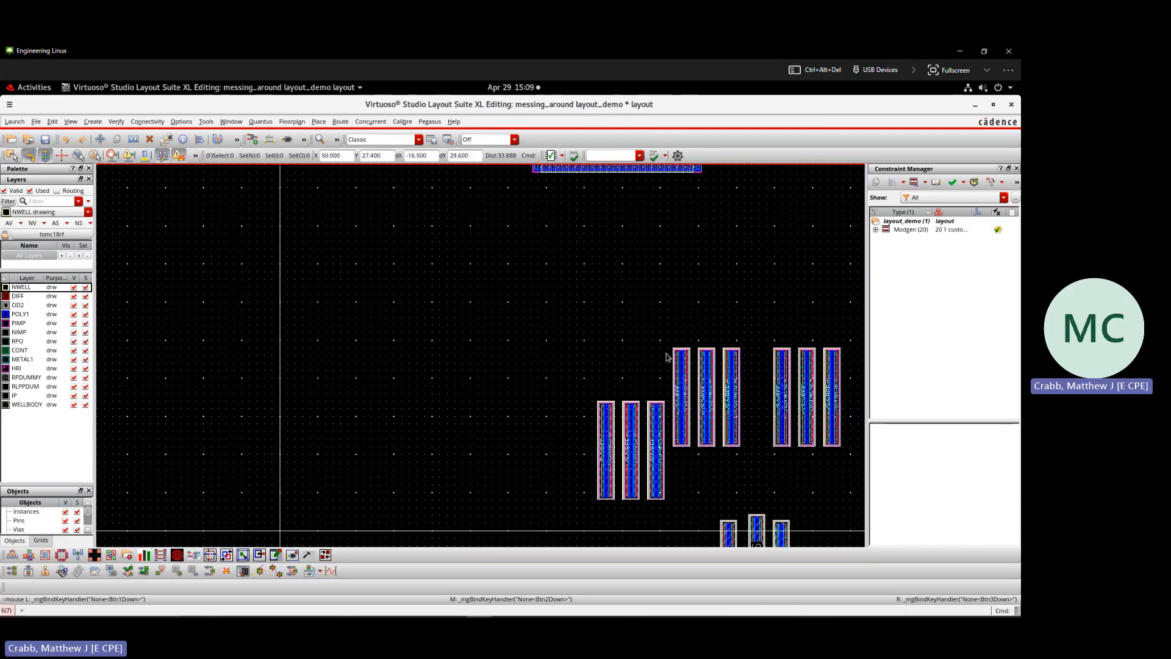
{"action": "scroll", "coordinate": [671, 403], "scroll_direction": "down", "scroll_amount": 2, "text": "ctrl"}
{"action": "scroll", "coordinate": [692, 413], "scroll_direction": "up", "scroll_amount": 4, "text": "ctrl"}
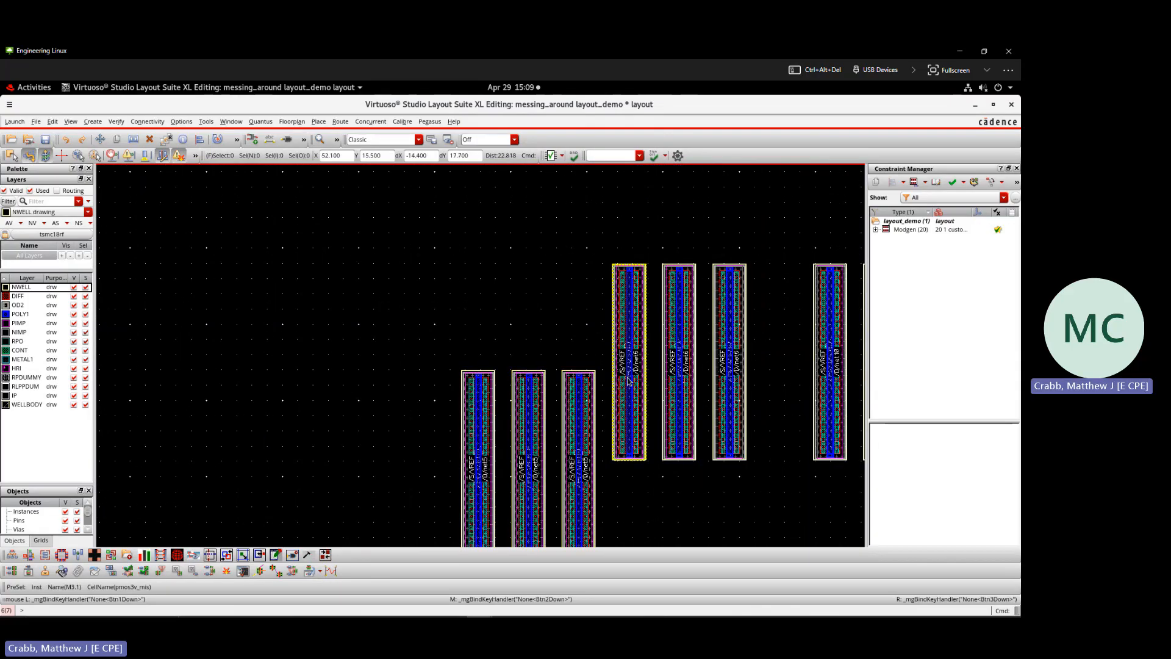
{"action": "scroll", "coordinate": [679, 375], "scroll_direction": "down", "scroll_amount": 4, "text": "ctrl"}
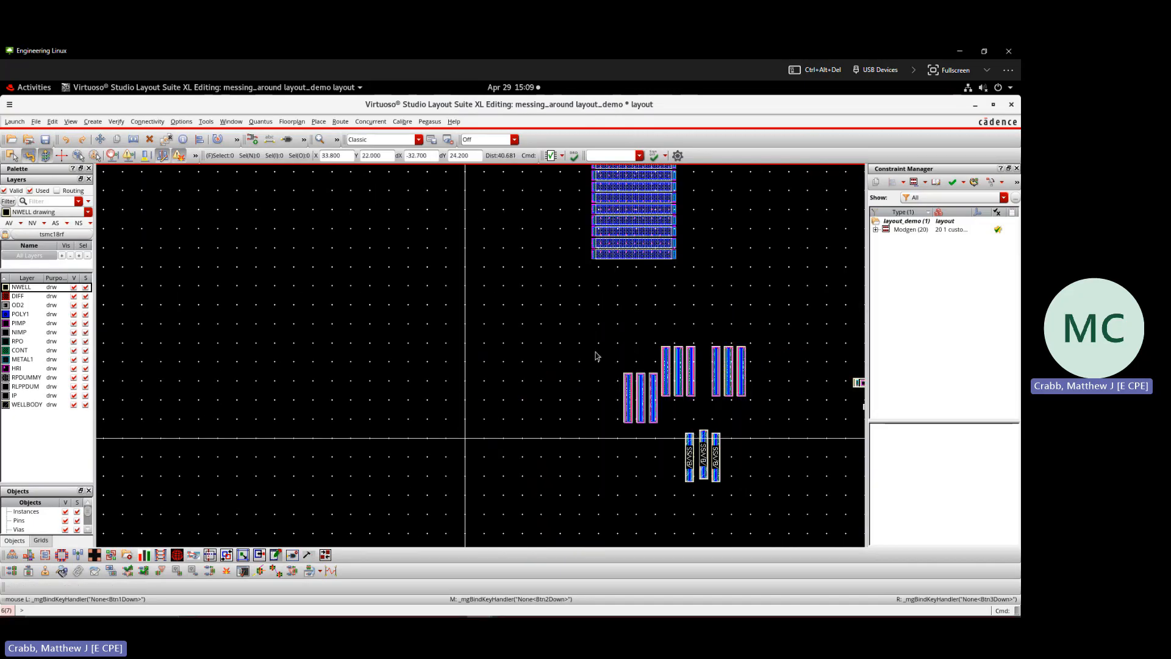
{"action": "left_click_drag", "start_coordinate": [596, 352], "coordinate": [673, 471]}
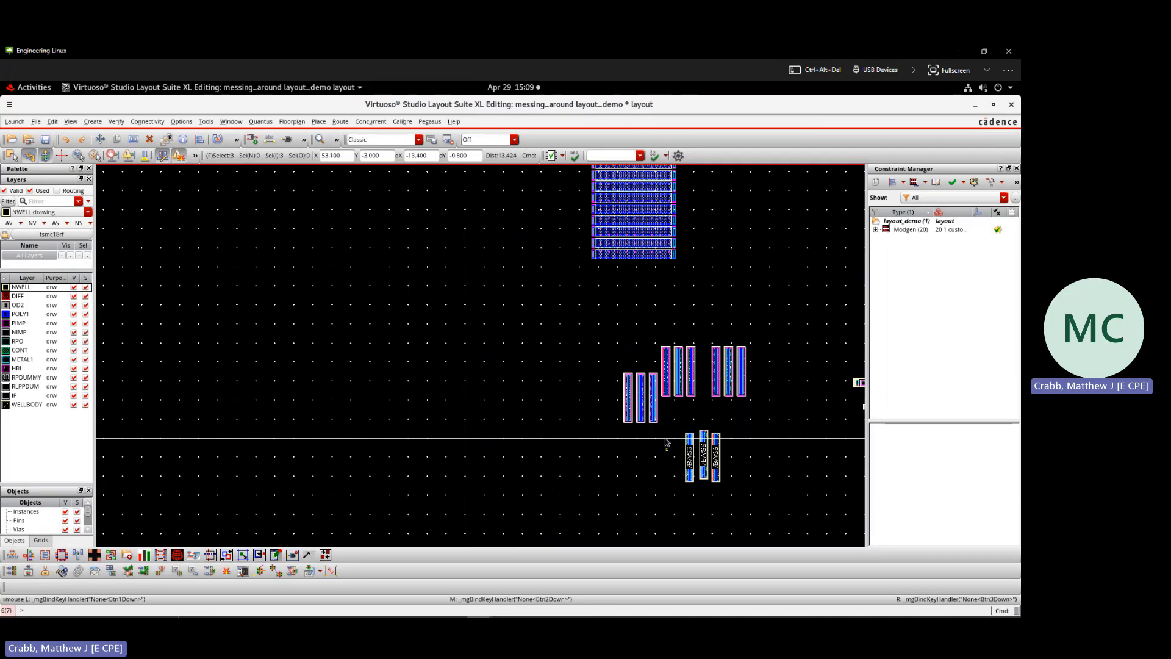
{"action": "key", "text": "m"}
{"action": "left_click", "coordinate": [649, 417]}
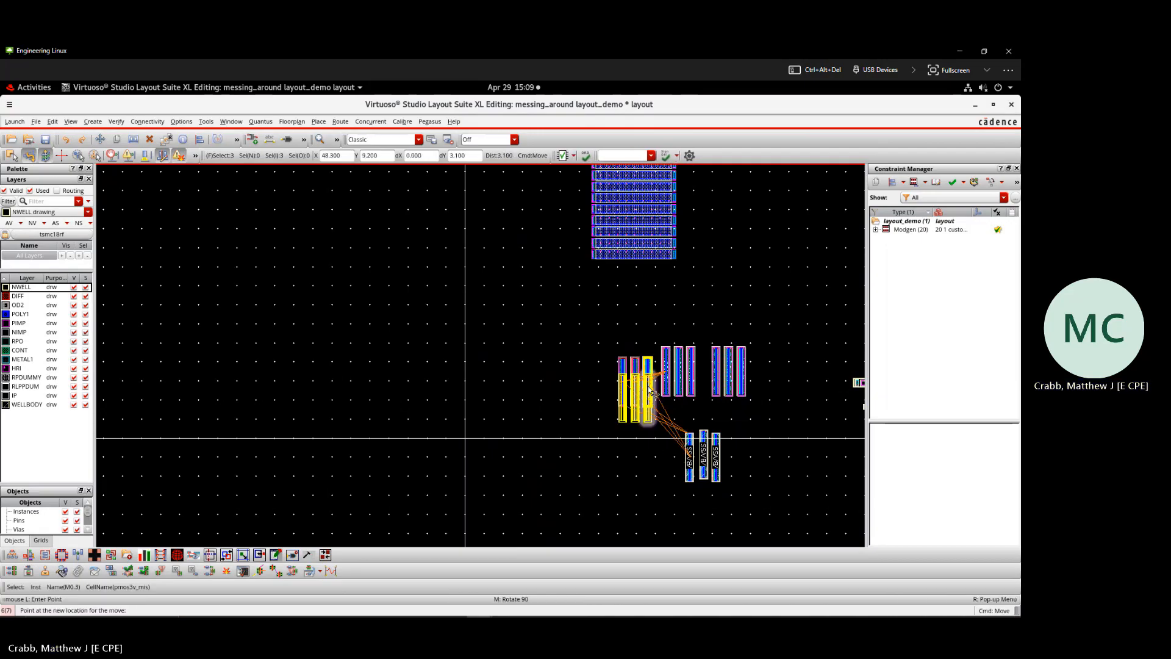
{"action": "left_click", "coordinate": [648, 385]}
- Set bodytie_typeL and bodytie_typeR to Detached for all nine PMOS instances of M0, M3 and M4
{"action": "left_click_drag", "start_coordinate": [581, 307], "coordinate": [781, 422]}
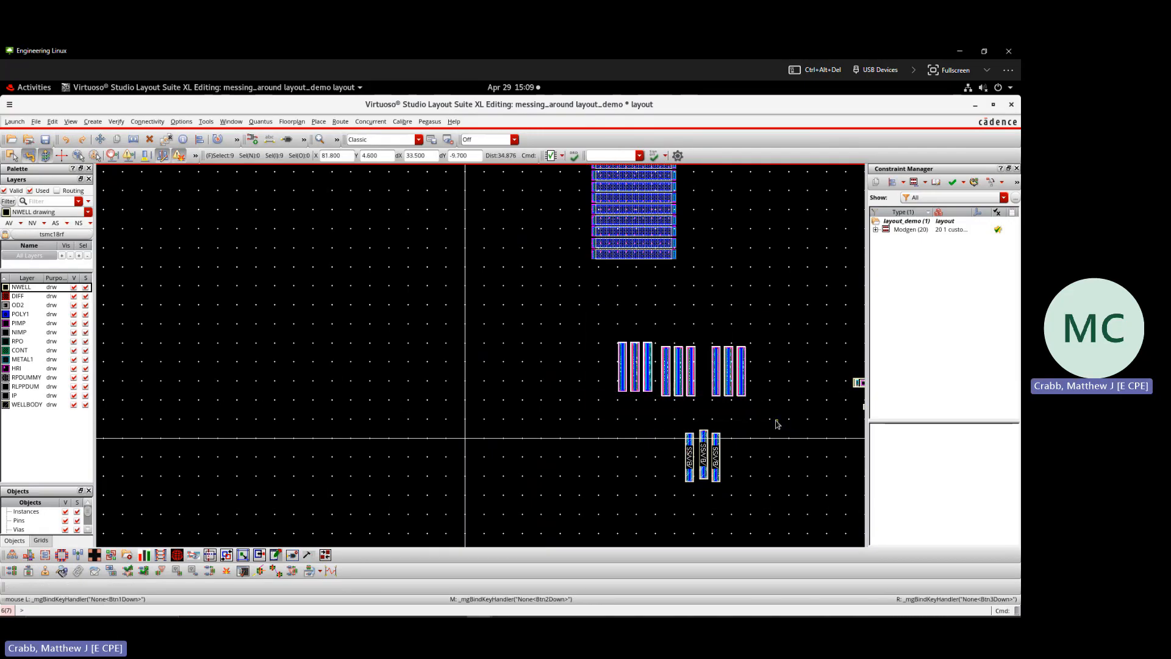
{"action": "key", "text": "q"}
{"action": "left_click", "coordinate": [55, 144]}
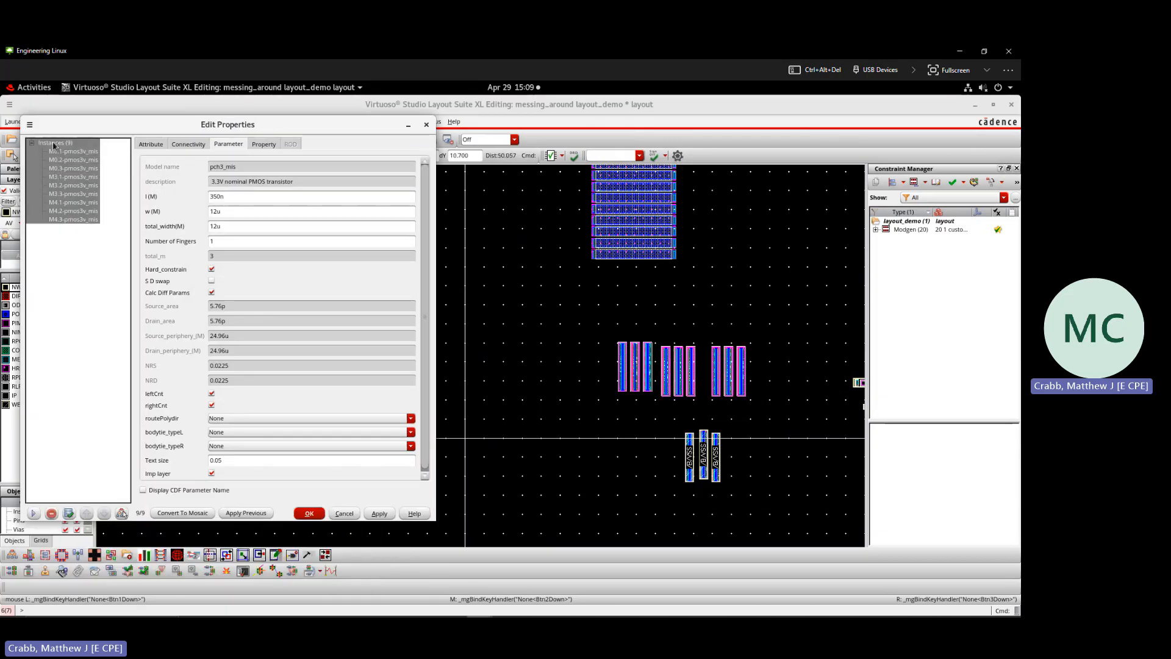
{"action": "scroll", "coordinate": [239, 342], "scroll_direction": "down", "scroll_amount": 1}
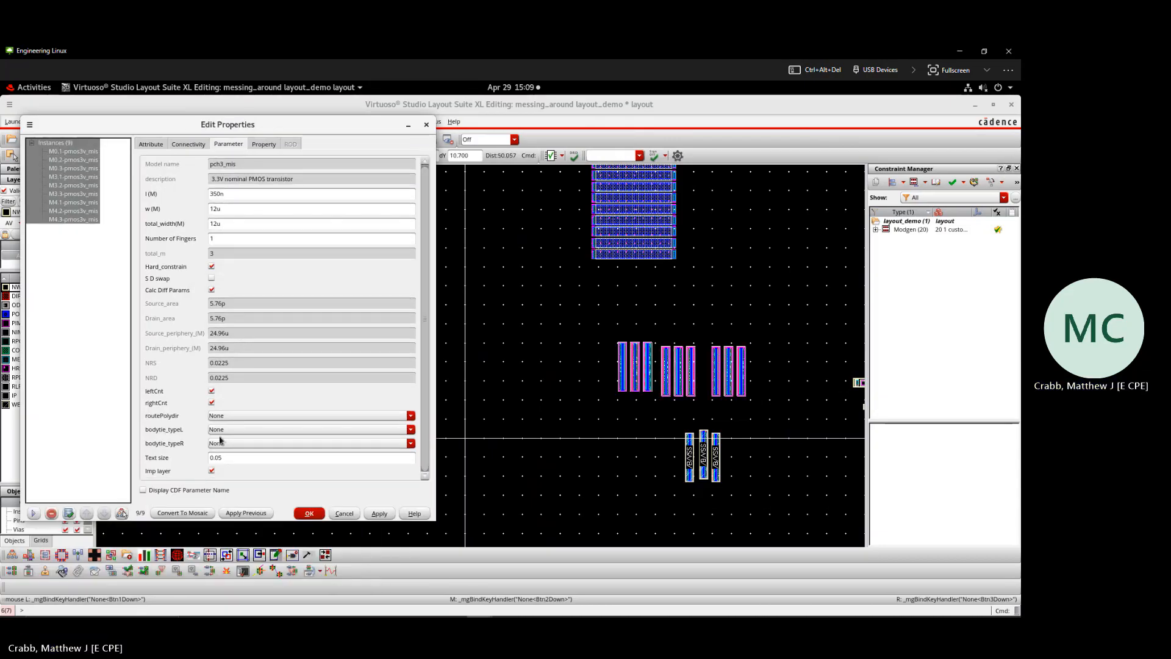
{"action": "left_click", "coordinate": [217, 416]}
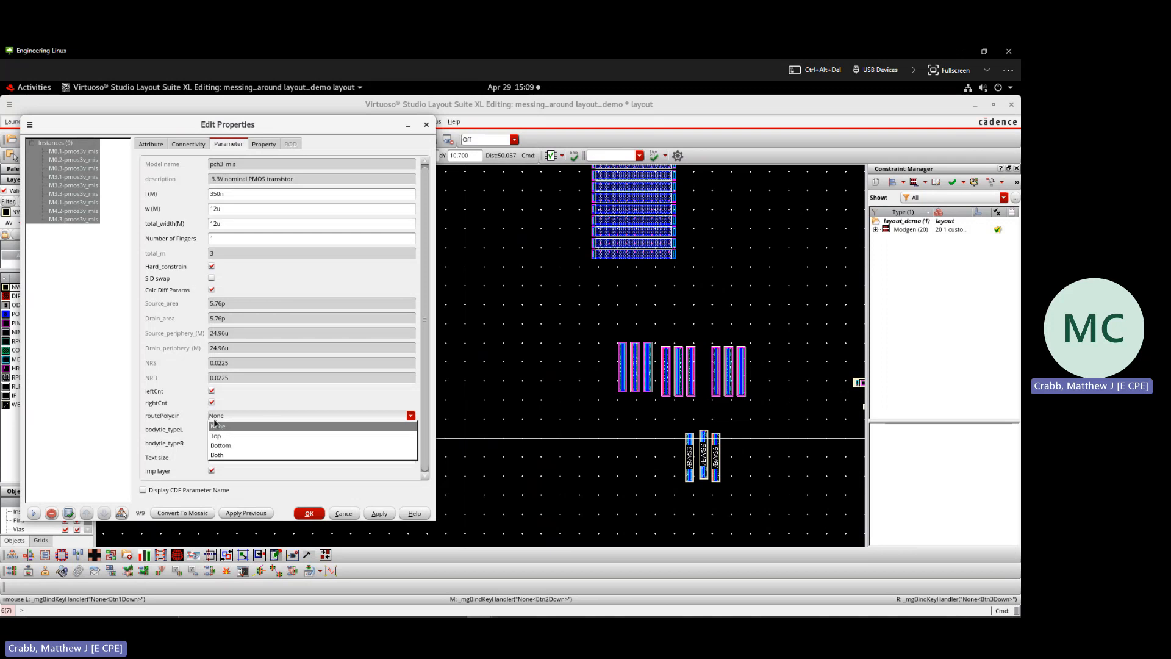
{"action": "left_click", "coordinate": [215, 424]}
{"action": "left_click", "coordinate": [227, 431]}
{"action": "left_click", "coordinate": [229, 450]}
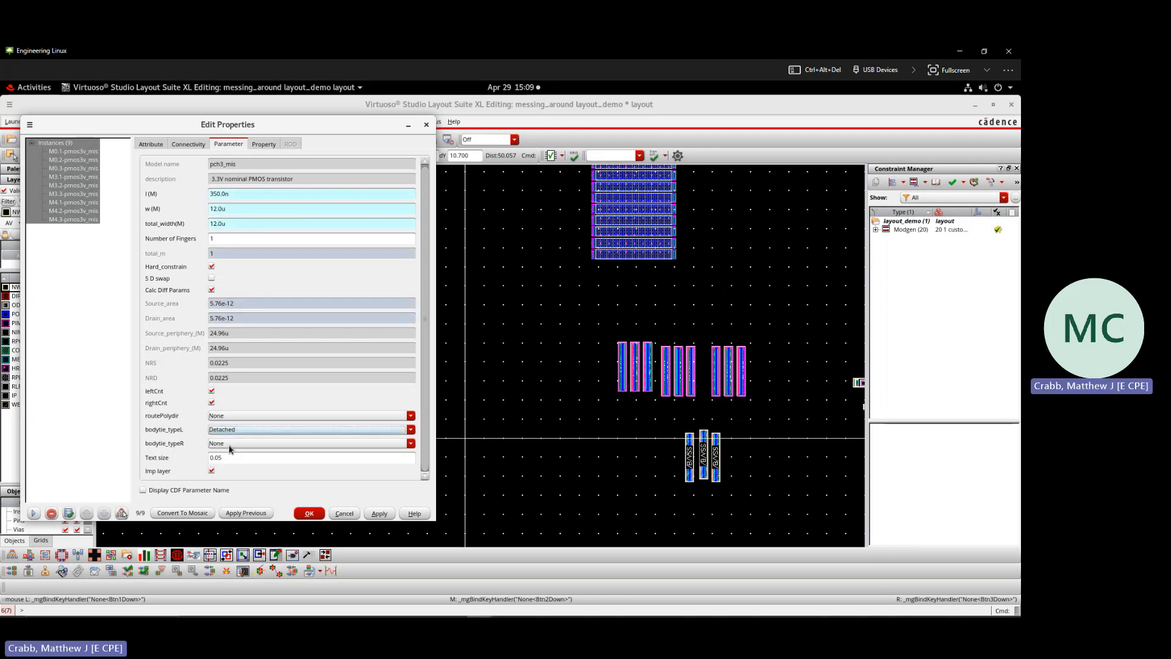
{"action": "left_click", "coordinate": [230, 449]}
{"action": "left_click", "coordinate": [232, 463]}
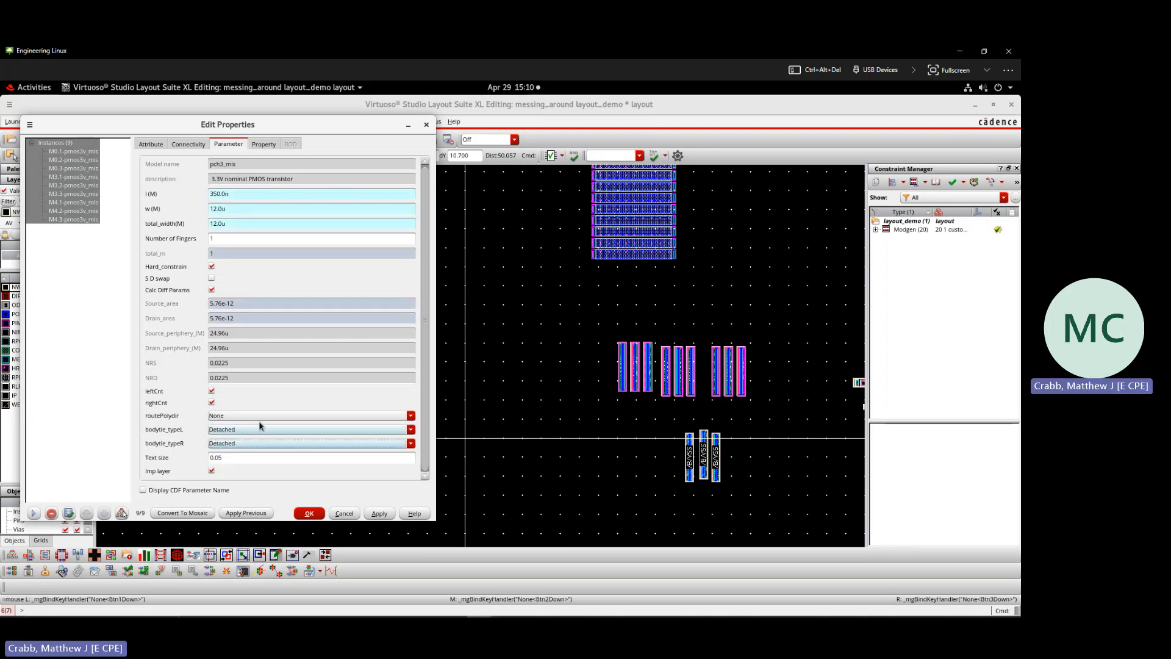
{"action": "left_click", "coordinate": [310, 514]}
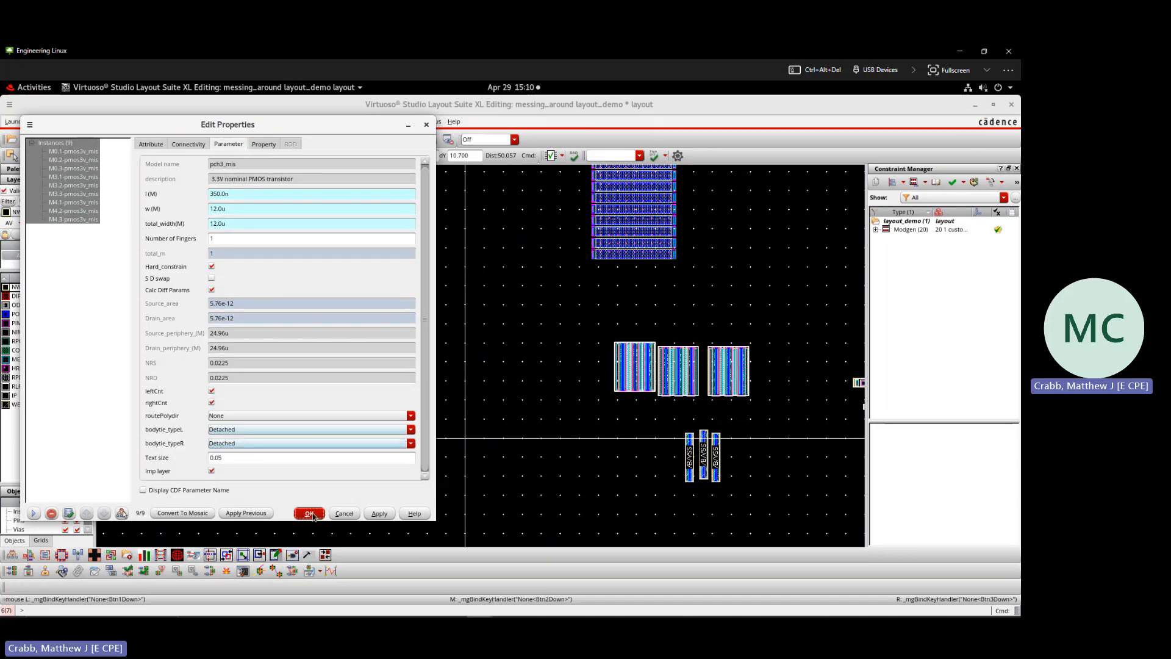
- Group the nine PMOS transistors of M0, M3 and M4 into a new Modgen
{"action": "scroll", "coordinate": [630, 380], "scroll_direction": "up", "scroll_amount": 3}
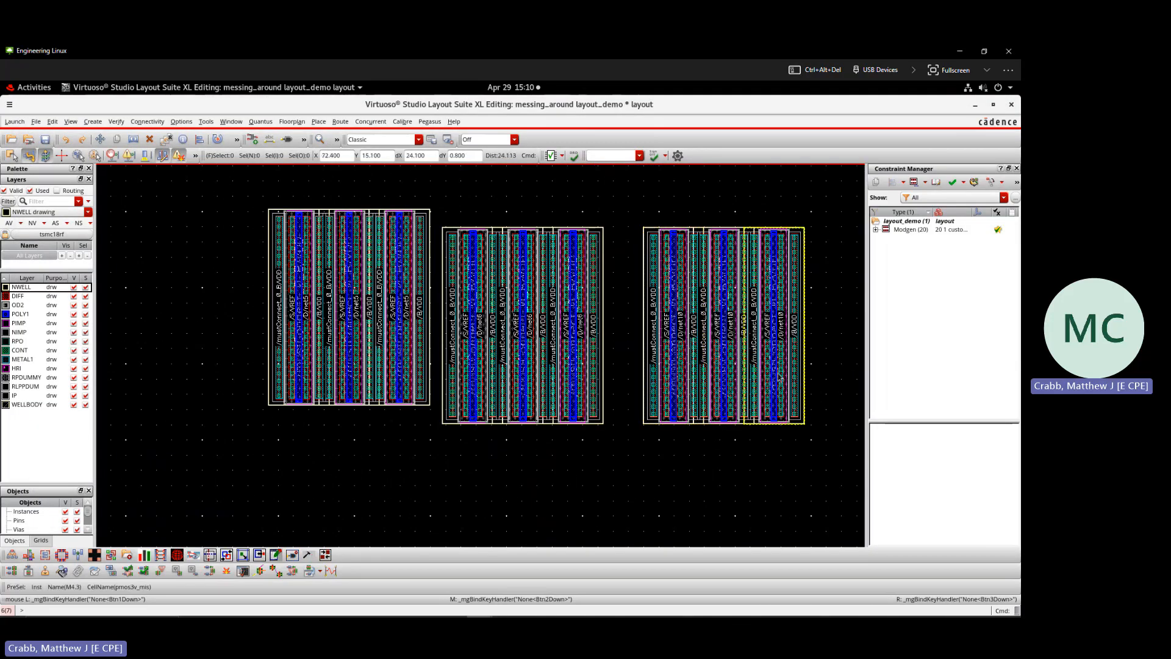
{"action": "scroll", "coordinate": [780, 377], "scroll_direction": "up", "scroll_amount": 3}
{"action": "scroll", "coordinate": [652, 433], "scroll_direction": "down", "scroll_amount": 1}
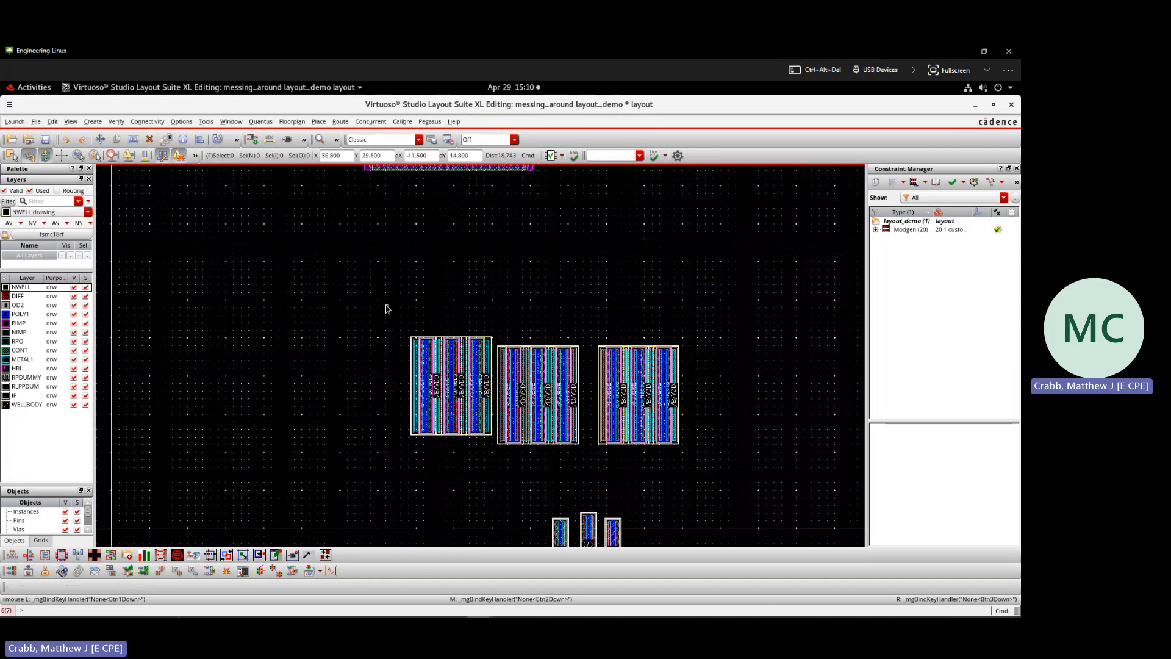
{"action": "left_click_drag", "start_coordinate": [373, 301], "coordinate": [732, 479]}
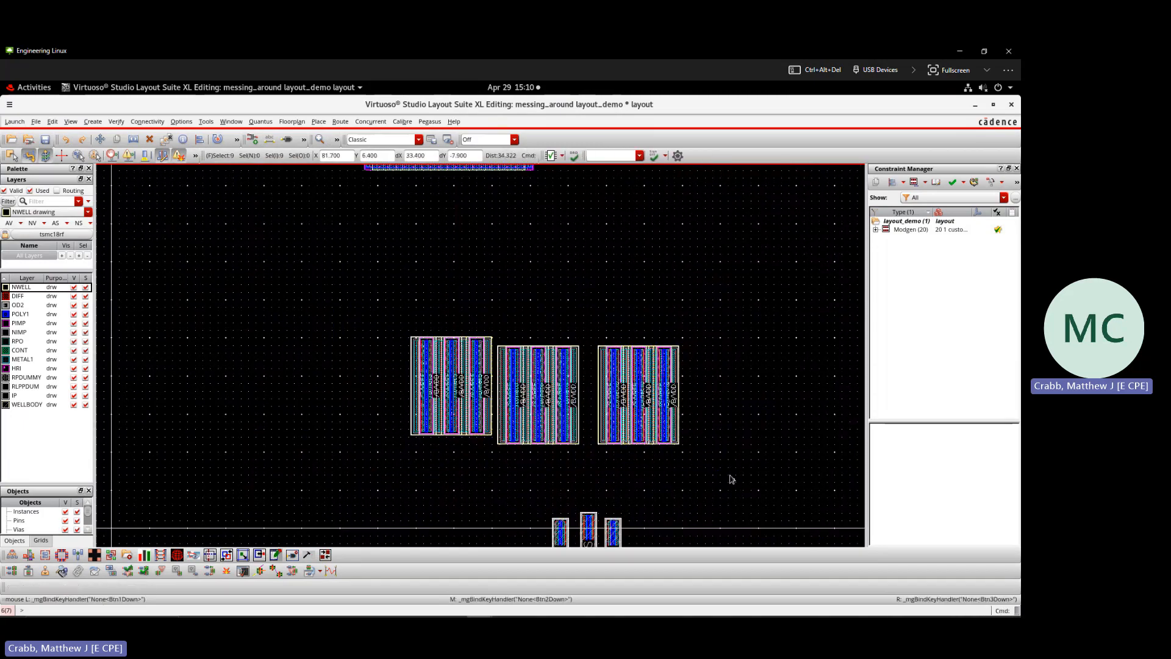
{"action": "left_click", "coordinate": [915, 185]}
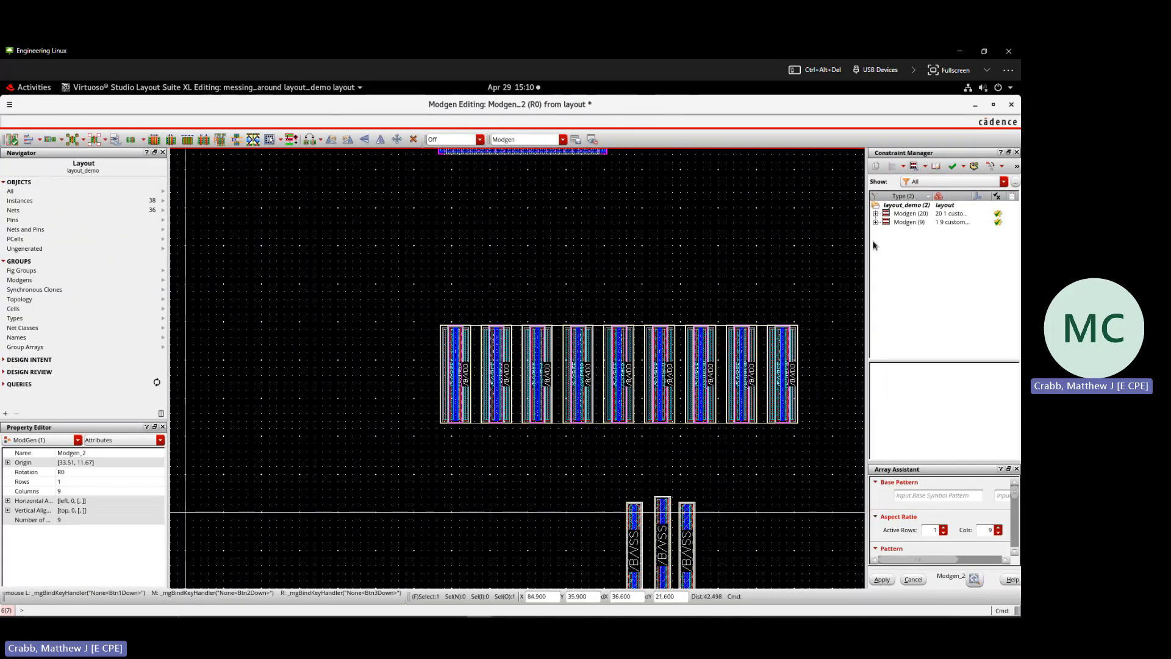
- Arrange the nine-device PMOS Modgen as 3 rows by 3 columns, apply the pattern and return to the main layout
{"action": "left_click", "coordinate": [918, 223]}
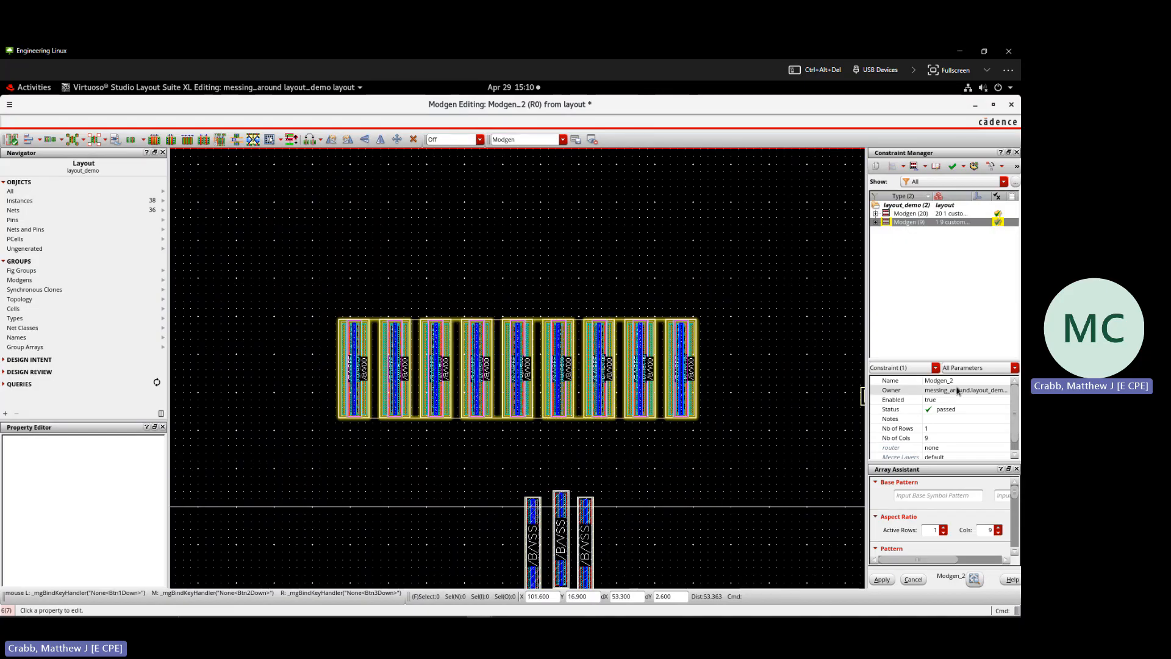
{"action": "left_click_drag", "start_coordinate": [867, 400], "coordinate": [729, 399]}
{"action": "left_click_drag", "start_coordinate": [786, 462], "coordinate": [787, 266]}
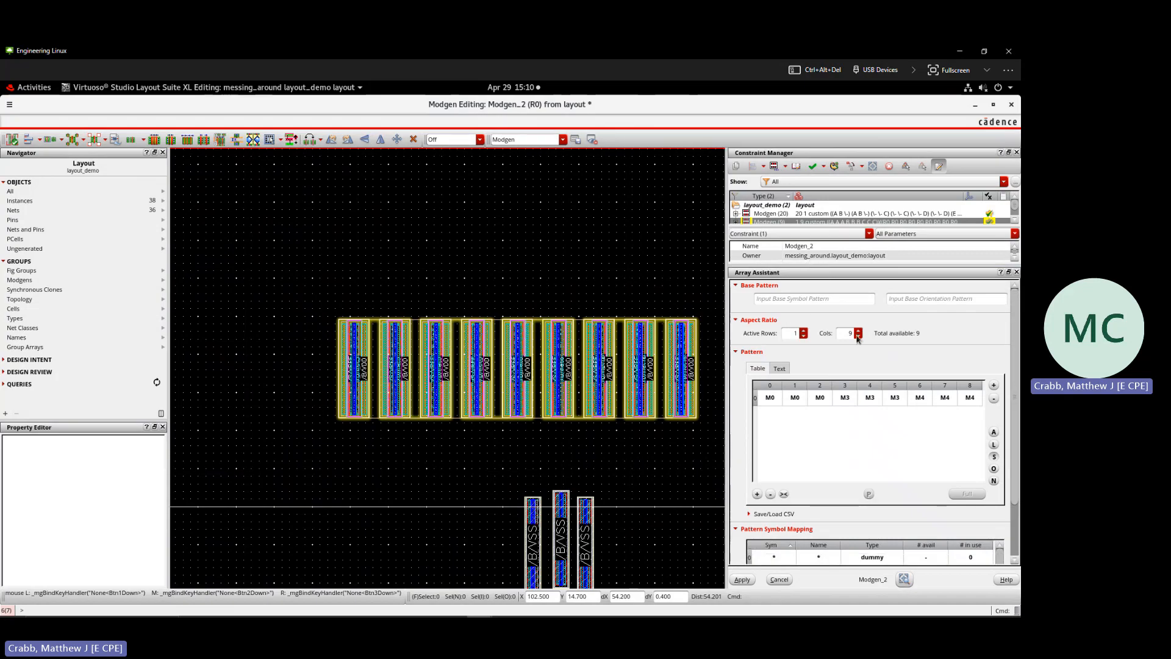
{"action": "left_click", "coordinate": [857, 336]}
{"action": "left_click", "coordinate": [858, 335]}
{"action": "left_click", "coordinate": [857, 336]}
{"action": "left_click", "coordinate": [857, 335]}
{"action": "left_click", "coordinate": [857, 335]}
{"action": "left_click", "coordinate": [858, 336]}
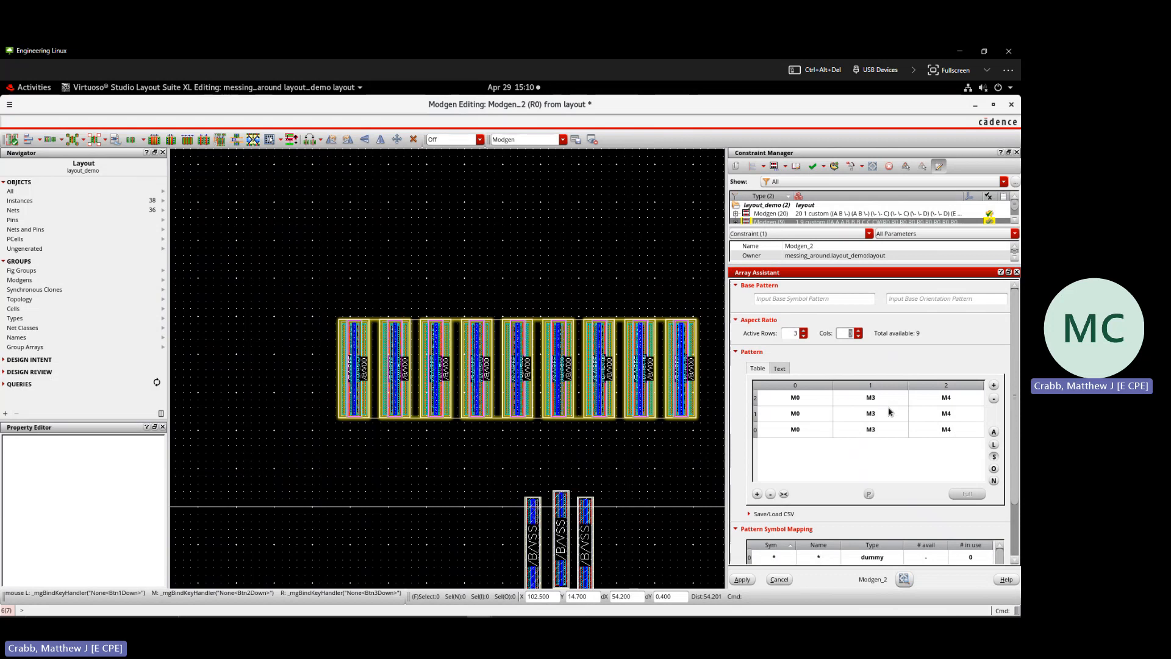
{"action": "left_click", "coordinate": [750, 583]}
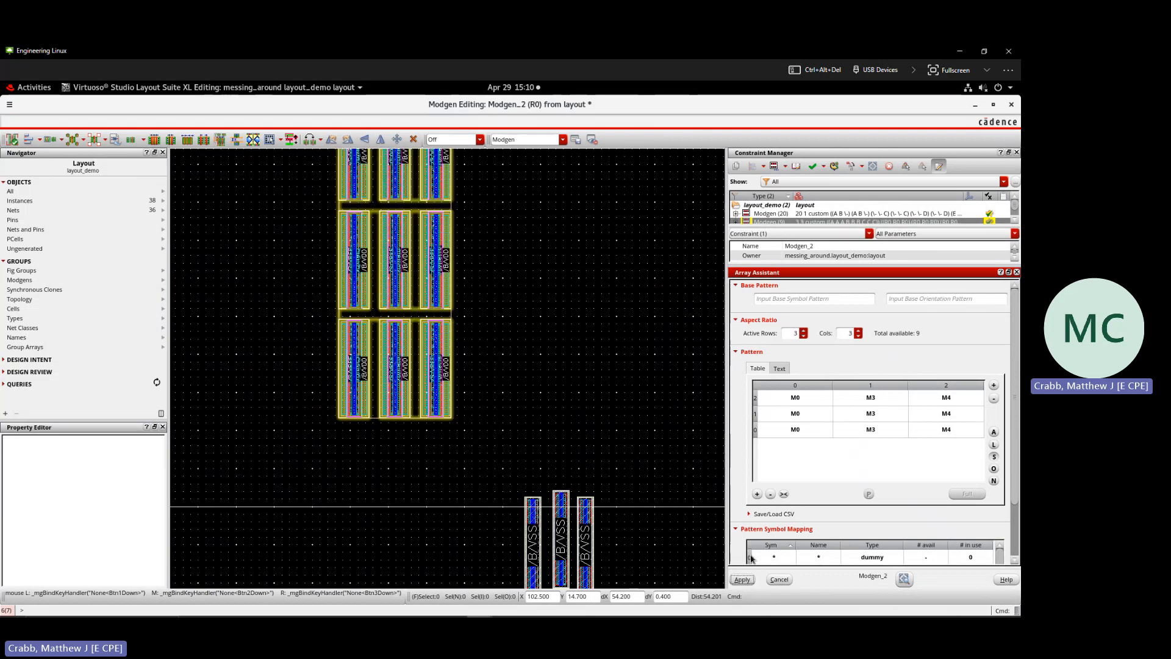
{"action": "left_click", "coordinate": [11, 140]}
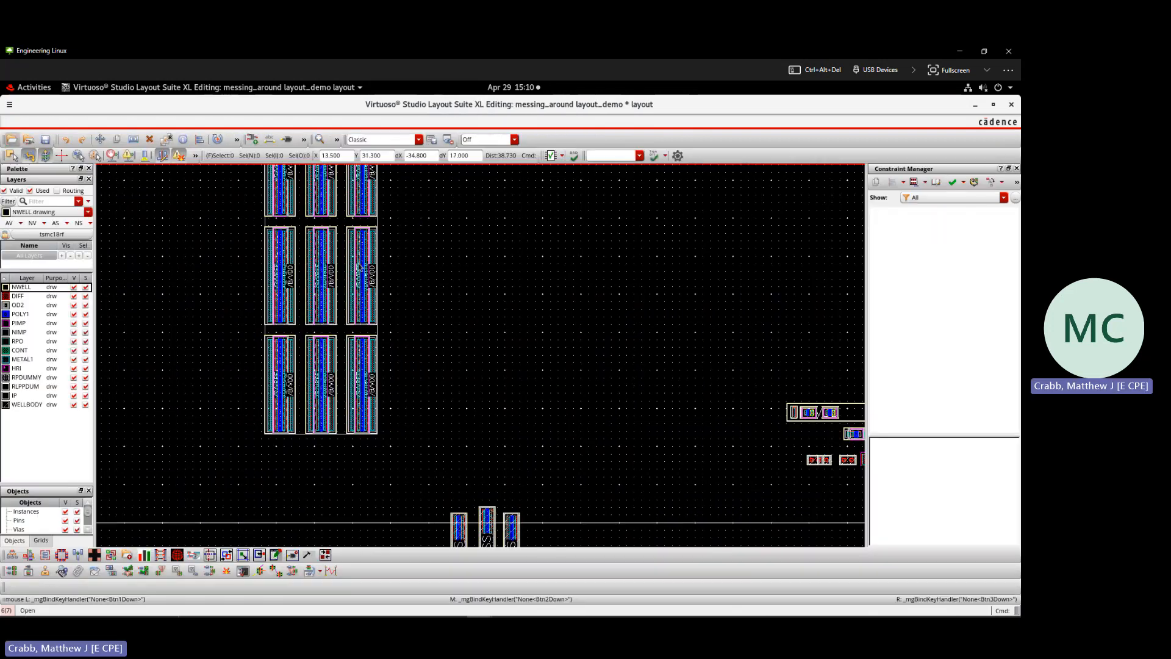
- Move the 3×3 PMOS Modgen horizontally to the left, farther from the three NMOS transistors
{"action": "left_click_drag", "start_coordinate": [444, 364], "coordinate": [367, 366]}
{"action": "scroll", "coordinate": [530, 470], "scroll_direction": "down", "scroll_amount": 2}
{"action": "scroll", "coordinate": [499, 508], "scroll_direction": "up", "scroll_amount": 2}
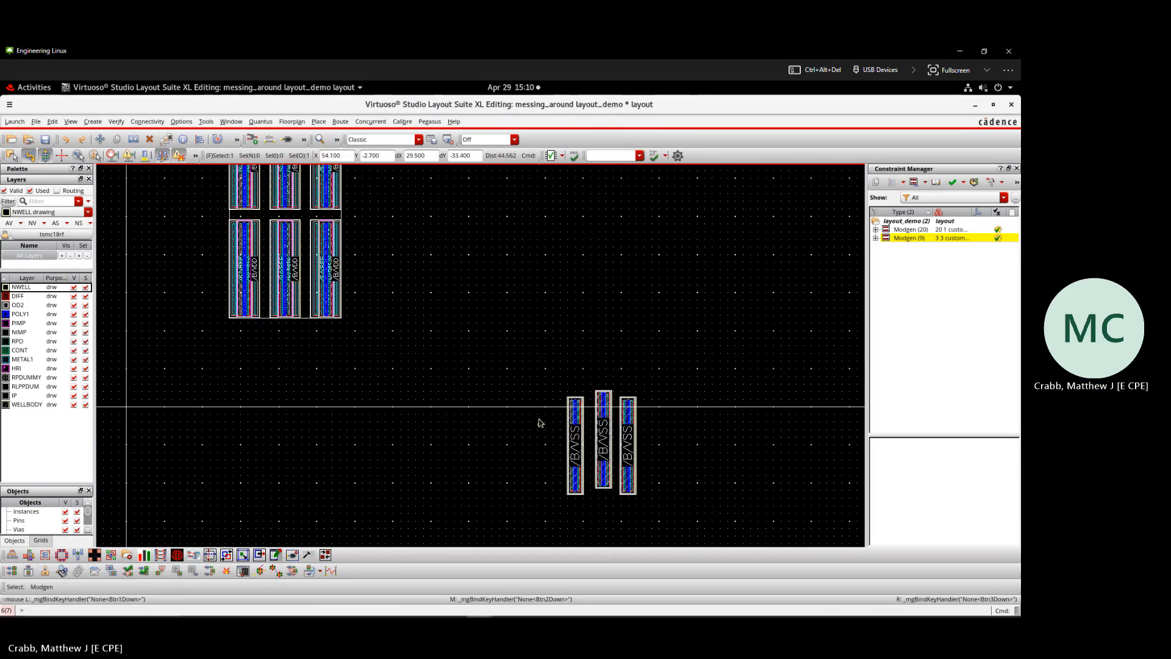
- Set bodytie_typeL and bodytie_typeR to Detached for the NMOS transistors M1, M2 and M5, and move the outer two apart
{"action": "left_click_drag", "start_coordinate": [543, 368], "coordinate": [687, 541]}
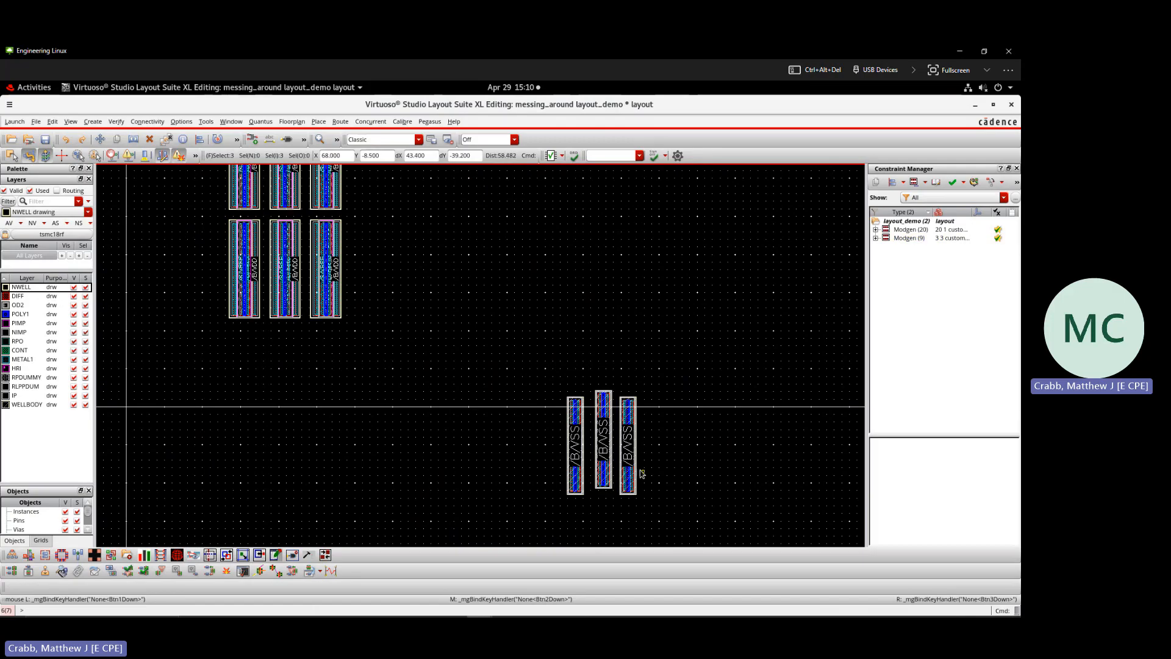
{"action": "key", "text": "q"}
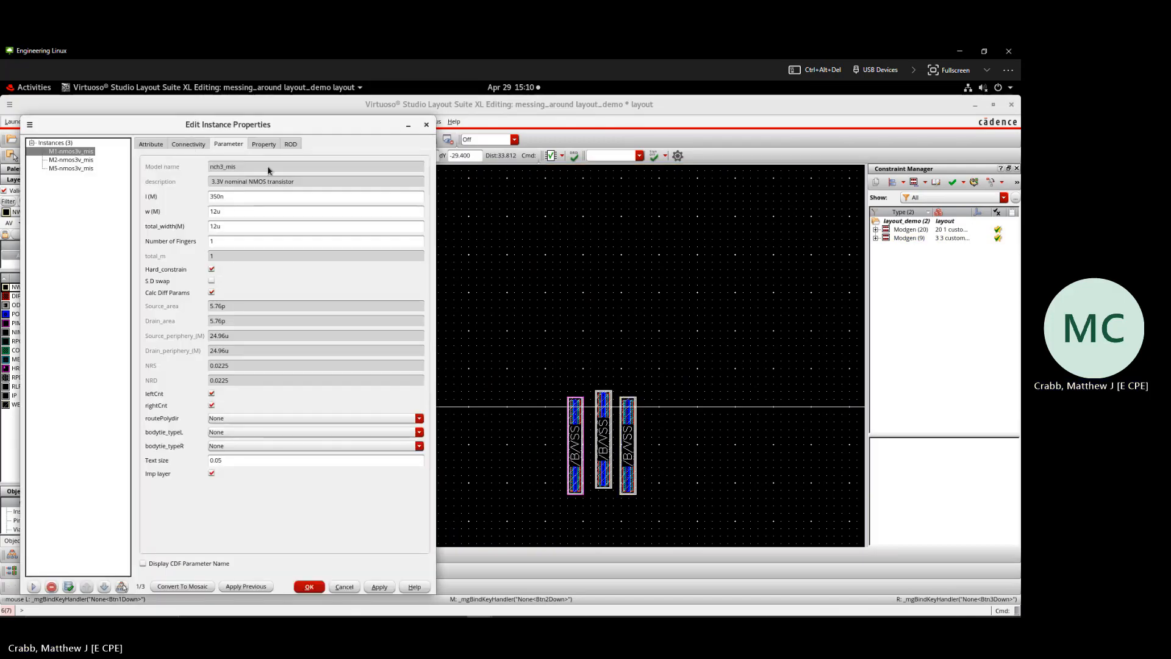
{"action": "left_click", "coordinate": [65, 143]}
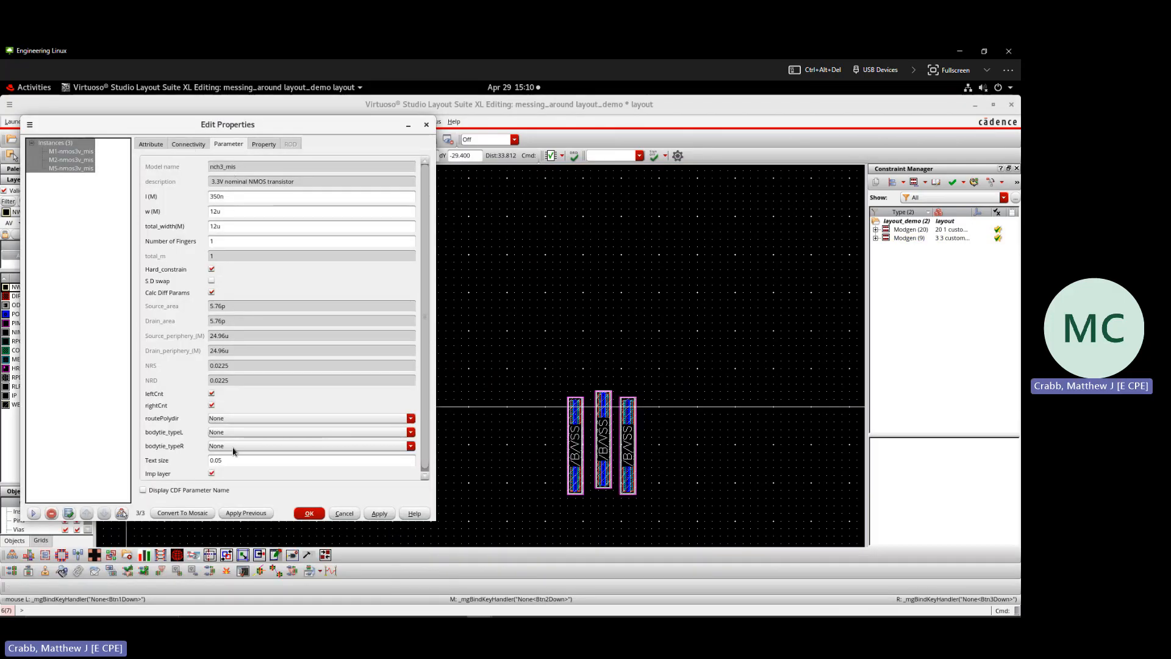
{"action": "left_click", "coordinate": [222, 421]}
{"action": "left_click", "coordinate": [227, 432]}
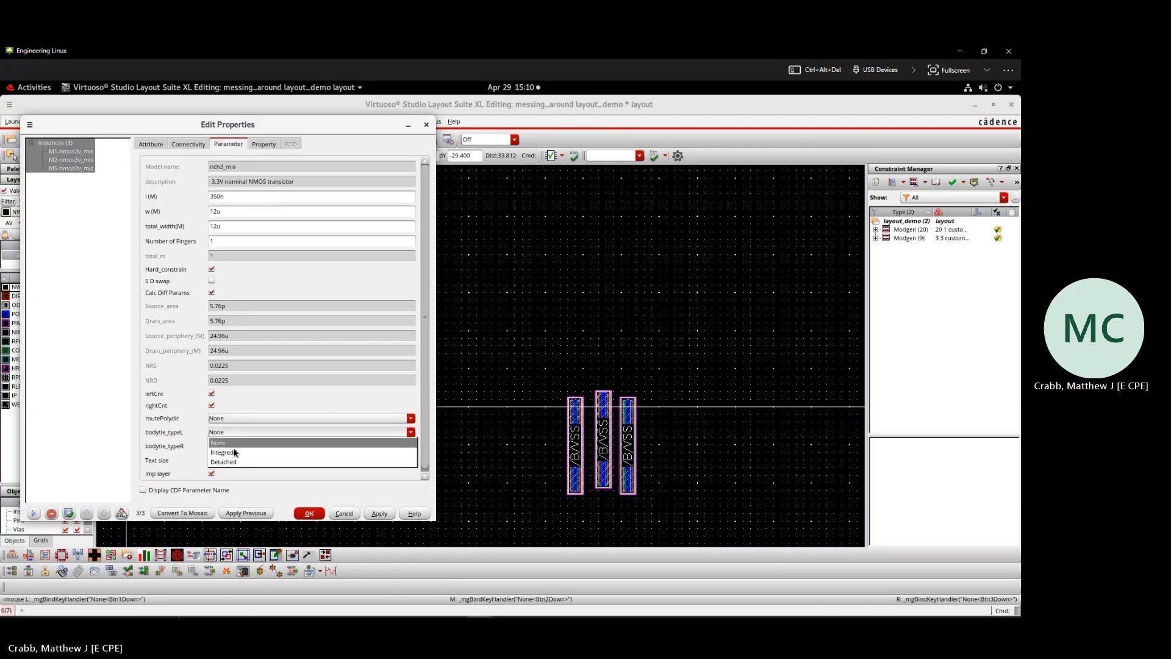
{"action": "left_click", "coordinate": [224, 461]}
{"action": "left_click", "coordinate": [232, 446]}
{"action": "left_click", "coordinate": [233, 476]}
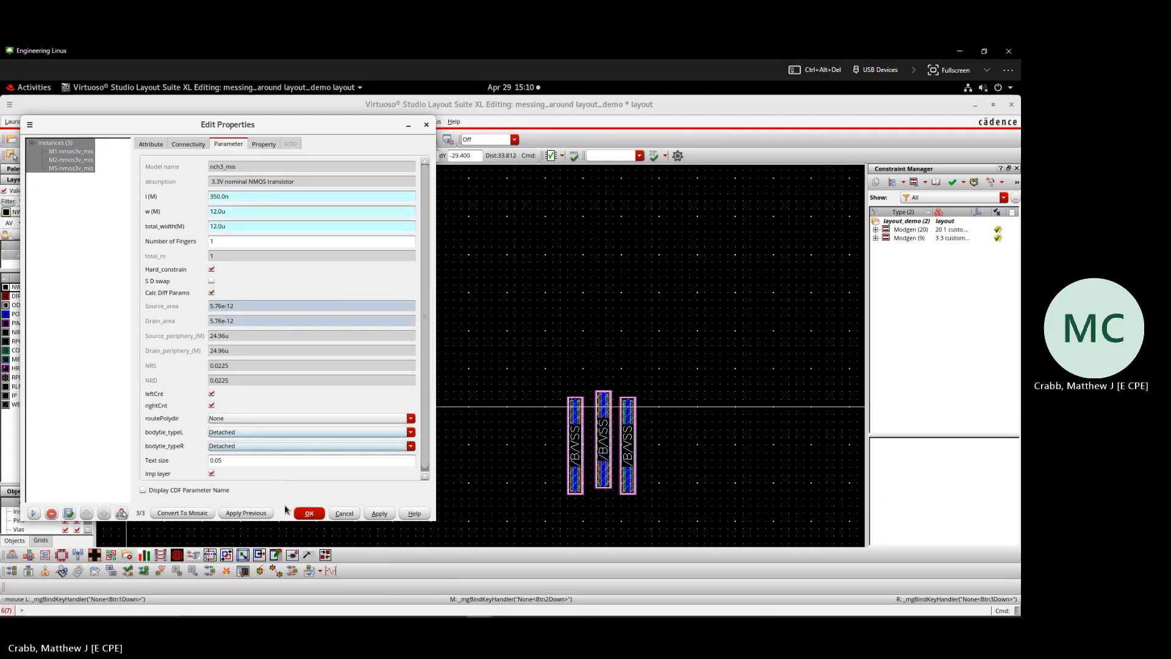
{"action": "left_click", "coordinate": [309, 517]}
{"action": "left_click_drag", "start_coordinate": [574, 467], "coordinate": [538, 465]}
{"action": "left_click_drag", "start_coordinate": [636, 449], "coordinate": [665, 450]}
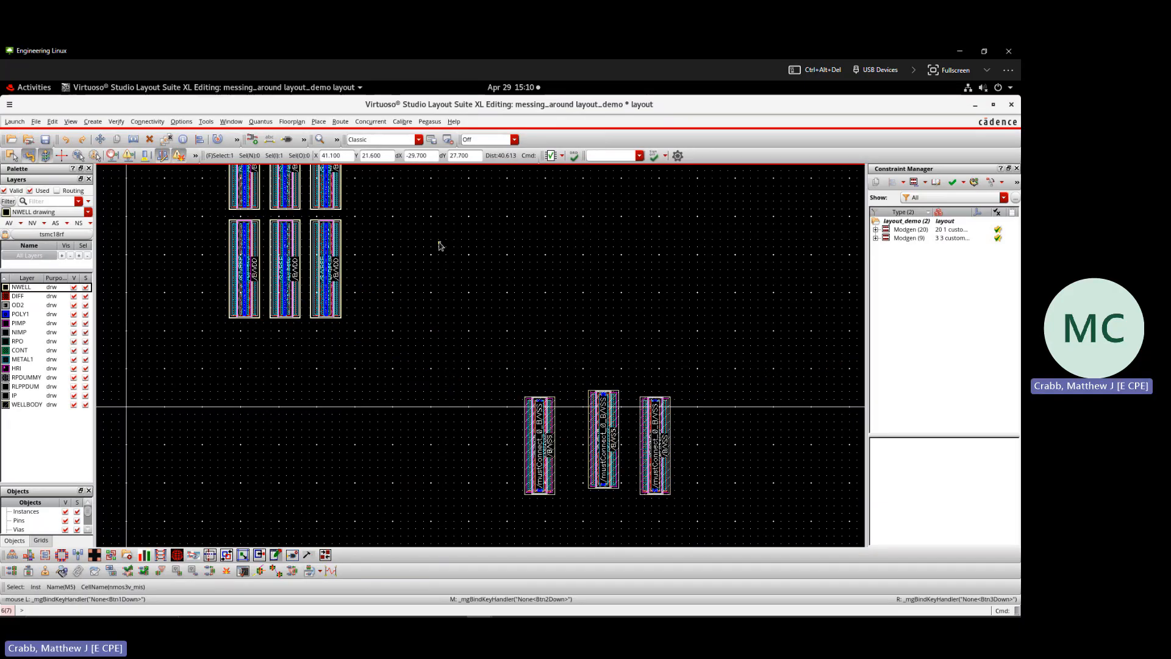
- Examine the relative placement of the resistor Modgen, the PMOS Modgen and the three NMOS transistors
{"action": "scroll", "coordinate": [385, 227], "scroll_direction": "down", "scroll_amount": 8}
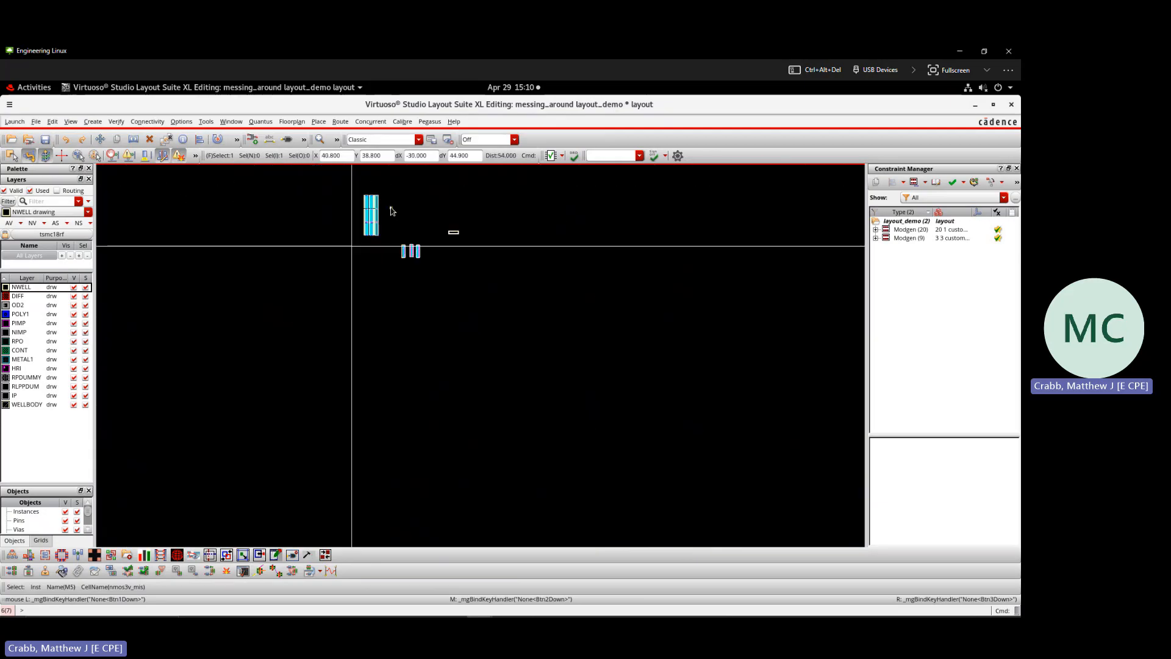
{"action": "scroll", "coordinate": [340, 188], "scroll_direction": "up", "scroll_amount": 2}
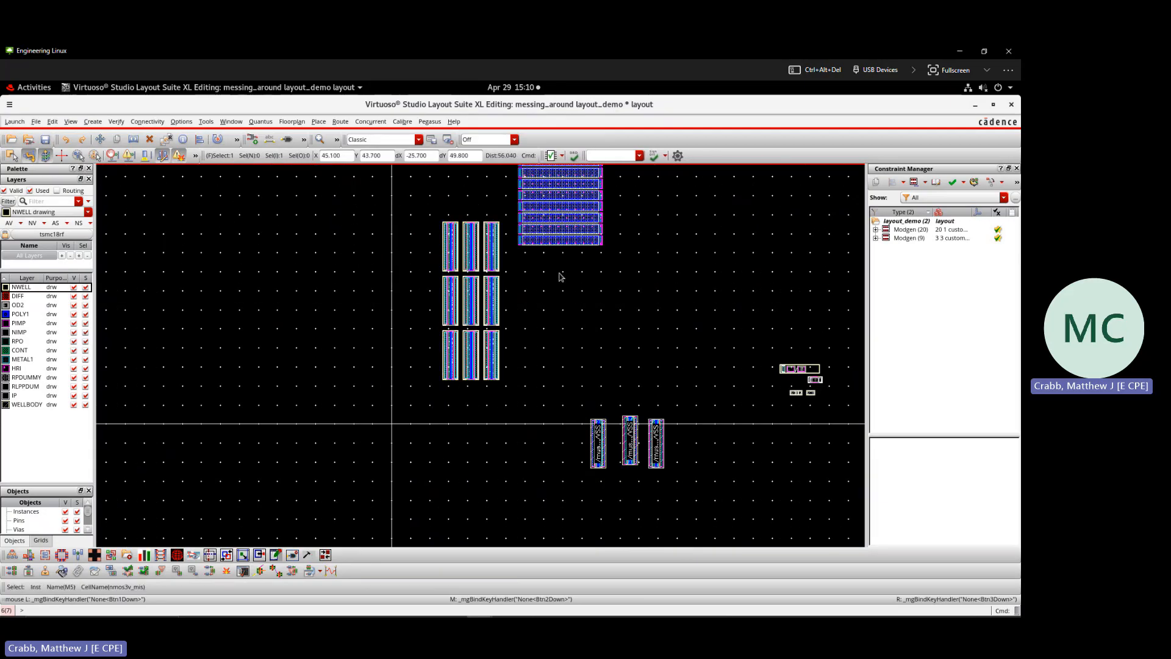
{"action": "scroll", "coordinate": [549, 280], "scroll_direction": "down", "scroll_amount": 1}
{"action": "scroll", "coordinate": [549, 282], "scroll_direction": "down", "scroll_amount": 1}
{"action": "scroll", "coordinate": [540, 241], "scroll_direction": "up", "scroll_amount": 1}
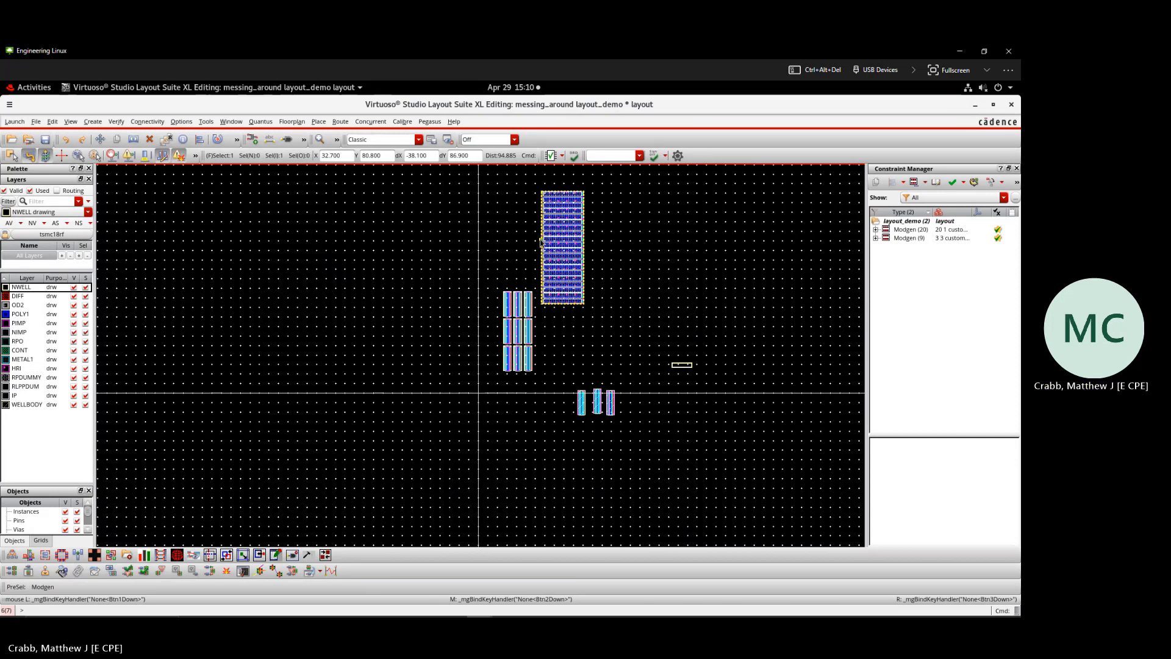
{"action": "scroll", "coordinate": [573, 179], "scroll_direction": "up", "scroll_amount": 1}
{"action": "scroll", "coordinate": [572, 180], "scroll_direction": "up", "scroll_amount": 1}
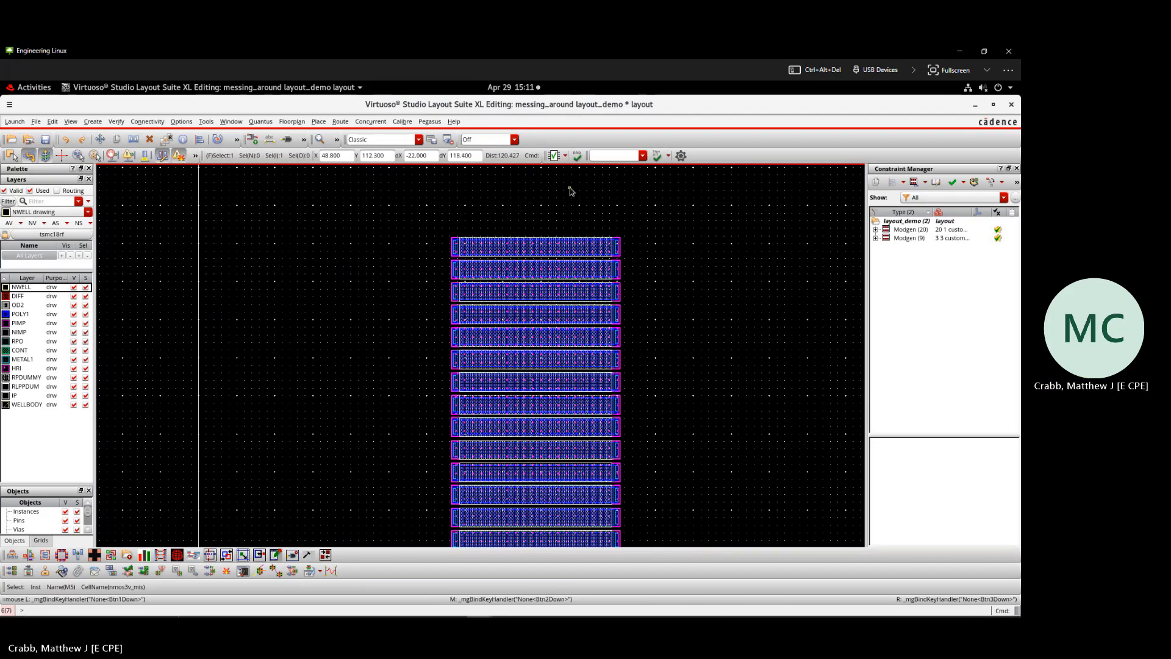
{"action": "scroll", "coordinate": [570, 190], "scroll_direction": "down", "scroll_amount": 1}
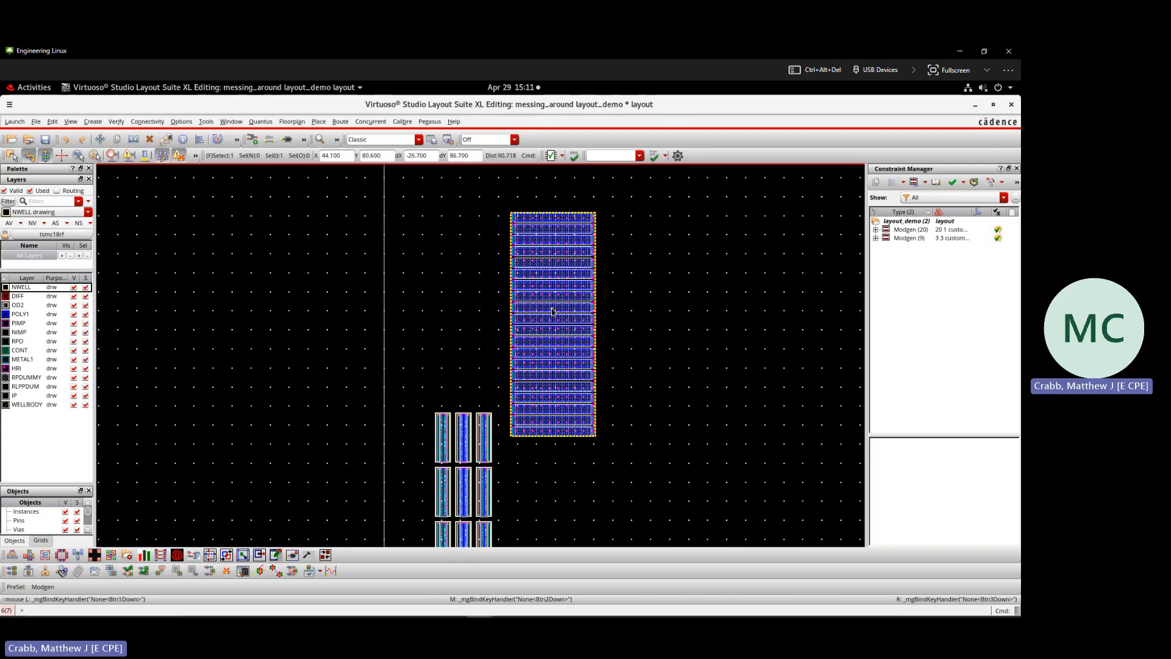
{"action": "scroll", "coordinate": [553, 311], "scroll_direction": "down", "scroll_amount": 2, "text": "ctrl"}
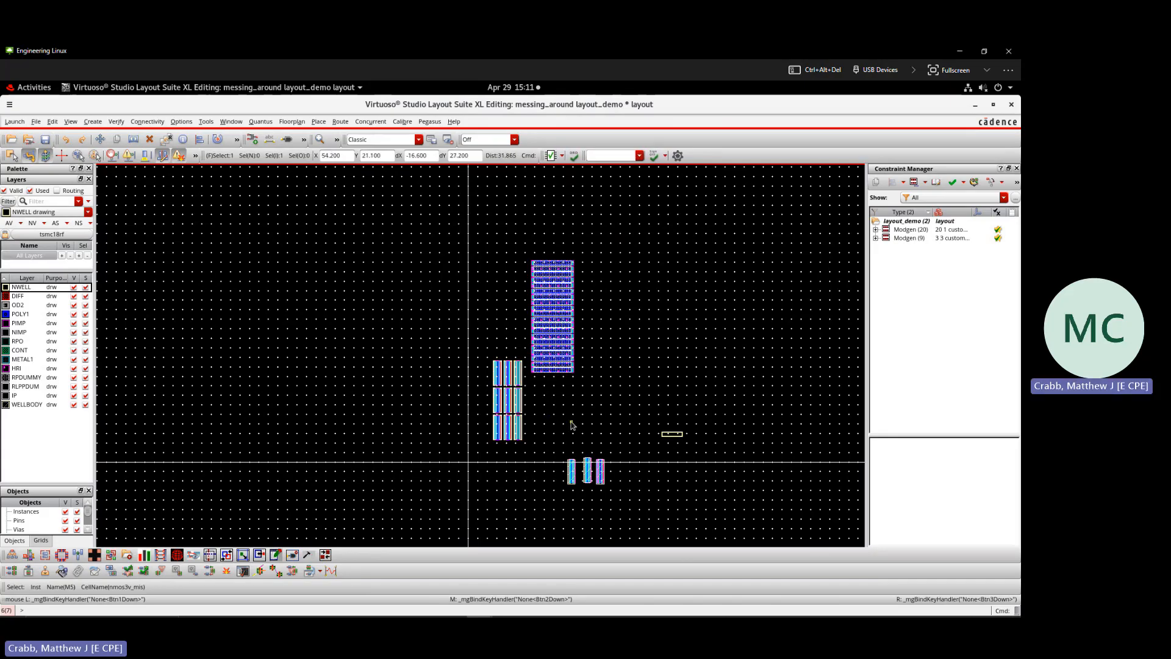
{"action": "scroll", "coordinate": [572, 425], "scroll_direction": "up", "scroll_amount": 3, "text": "ctrl"}
{"action": "scroll", "coordinate": [513, 278], "scroll_direction": "down", "scroll_amount": 3, "text": "ctrl"}
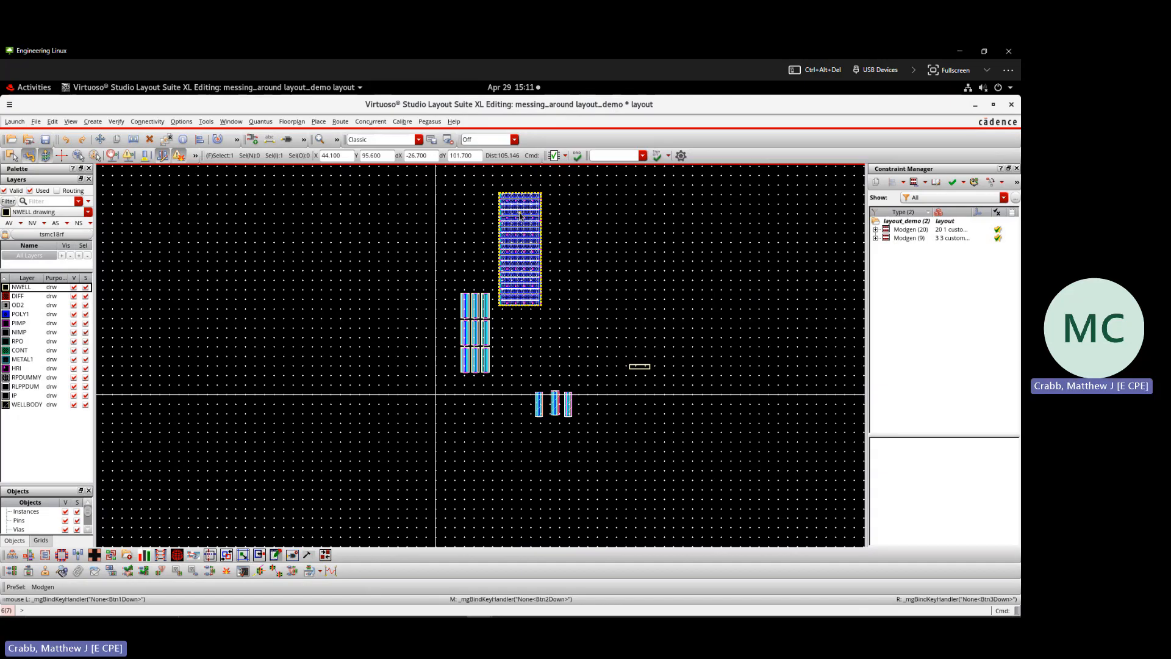
- Move the 3×3 PMOS Modgen up alongside the left edge of the resistor Modgen
{"action": "scroll", "coordinate": [487, 319], "scroll_direction": "down", "scroll_amount": 1}
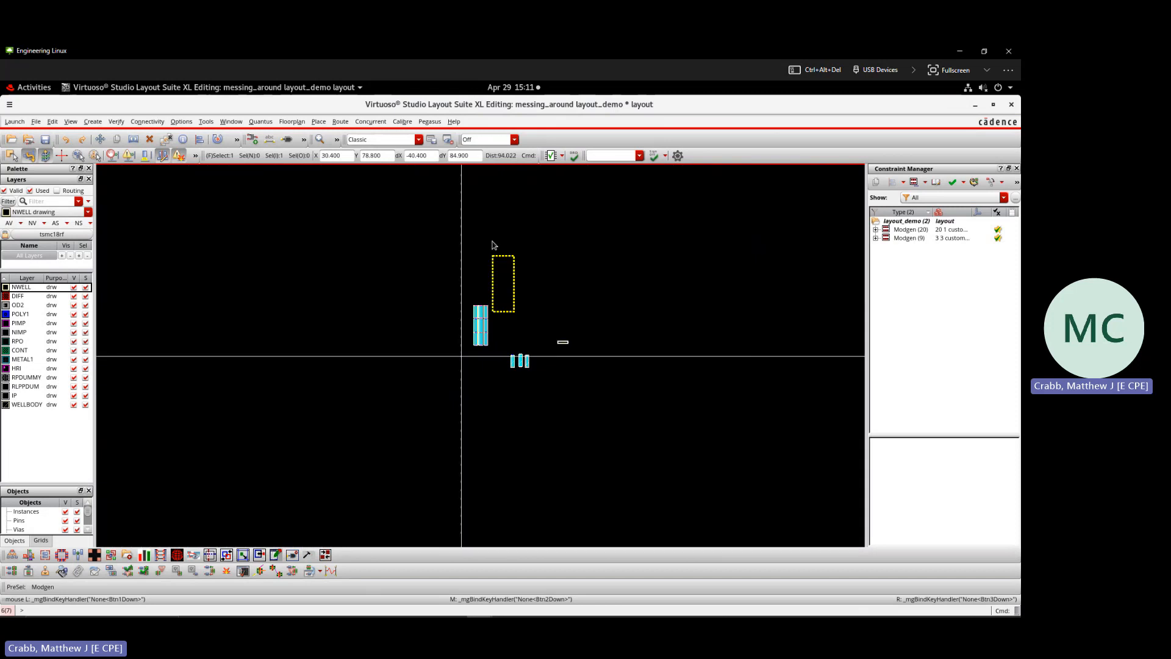
{"action": "scroll", "coordinate": [492, 243], "scroll_direction": "up", "scroll_amount": 2}
{"action": "scroll", "coordinate": [507, 393], "scroll_direction": "down", "scroll_amount": 1}
{"action": "scroll", "coordinate": [466, 482], "scroll_direction": "up", "scroll_amount": 1}
{"action": "left_click", "coordinate": [491, 491]}
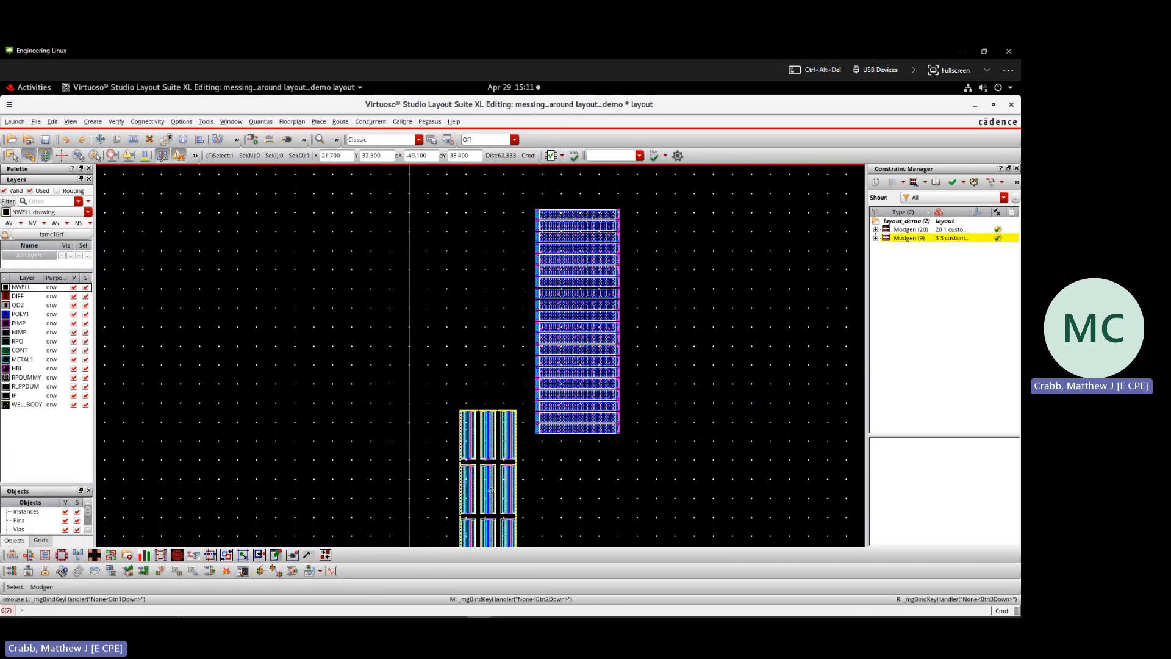
{"action": "left_click_drag", "start_coordinate": [491, 491], "coordinate": [511, 291]}
{"action": "scroll", "coordinate": [510, 347], "scroll_direction": "down", "scroll_amount": 1}
{"action": "scroll", "coordinate": [590, 529], "scroll_direction": "up", "scroll_amount": 1}
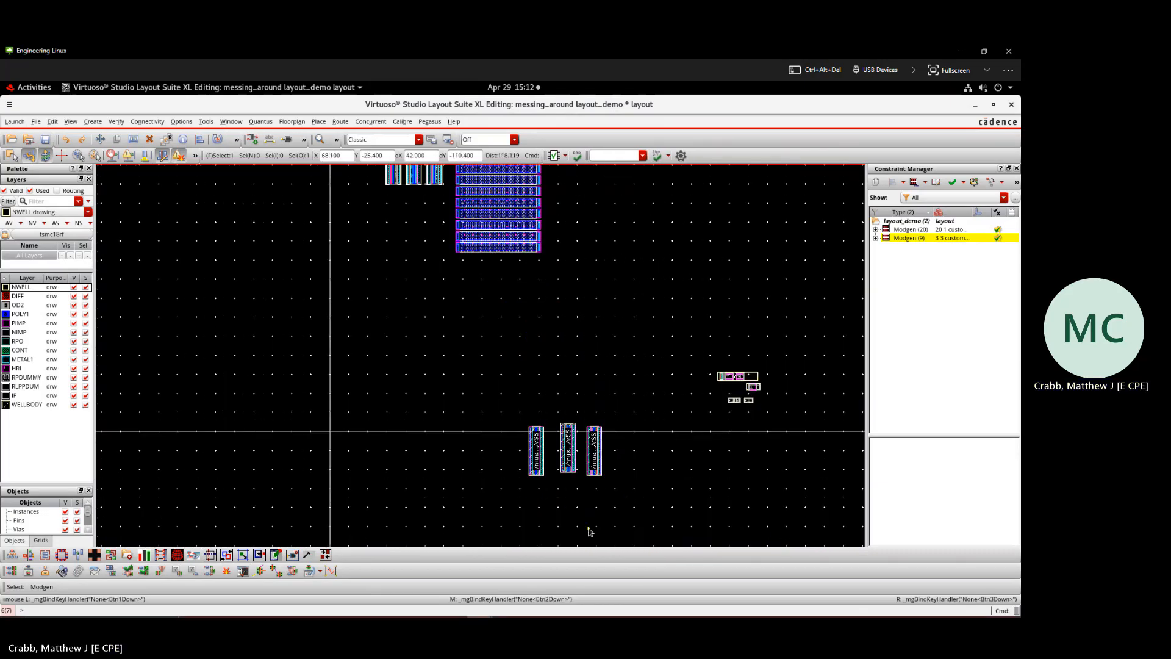
- Move the three NMOS transistors together to just below the PMOS Modgen, left of the resistors
{"action": "left_click_drag", "start_coordinate": [509, 395], "coordinate": [638, 517]}
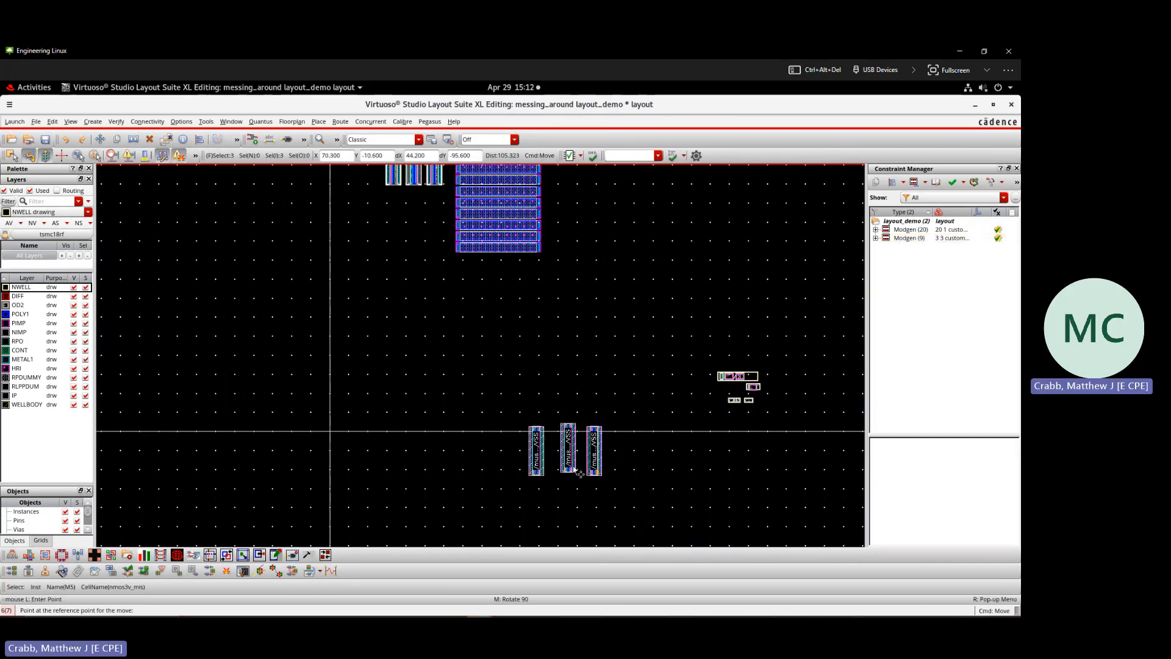
{"action": "left_click_drag", "start_coordinate": [593, 453], "coordinate": [430, 453]}
{"action": "left_click", "coordinate": [429, 453]}
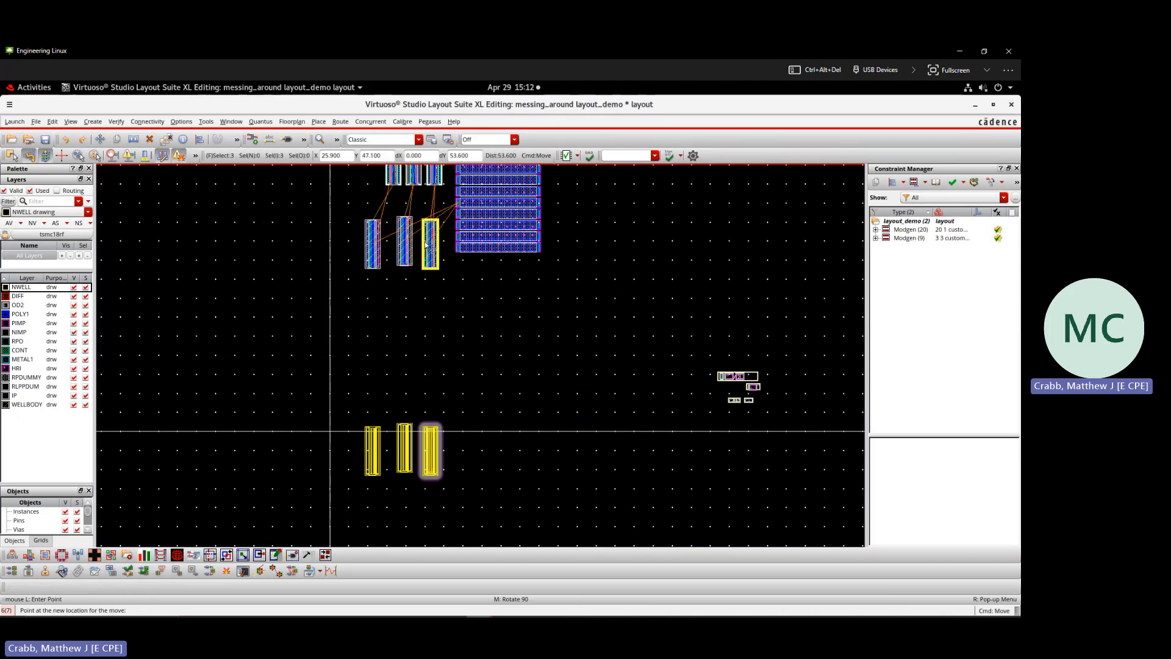
{"action": "left_click", "coordinate": [435, 232]}
{"action": "left_click", "coordinate": [435, 230]}
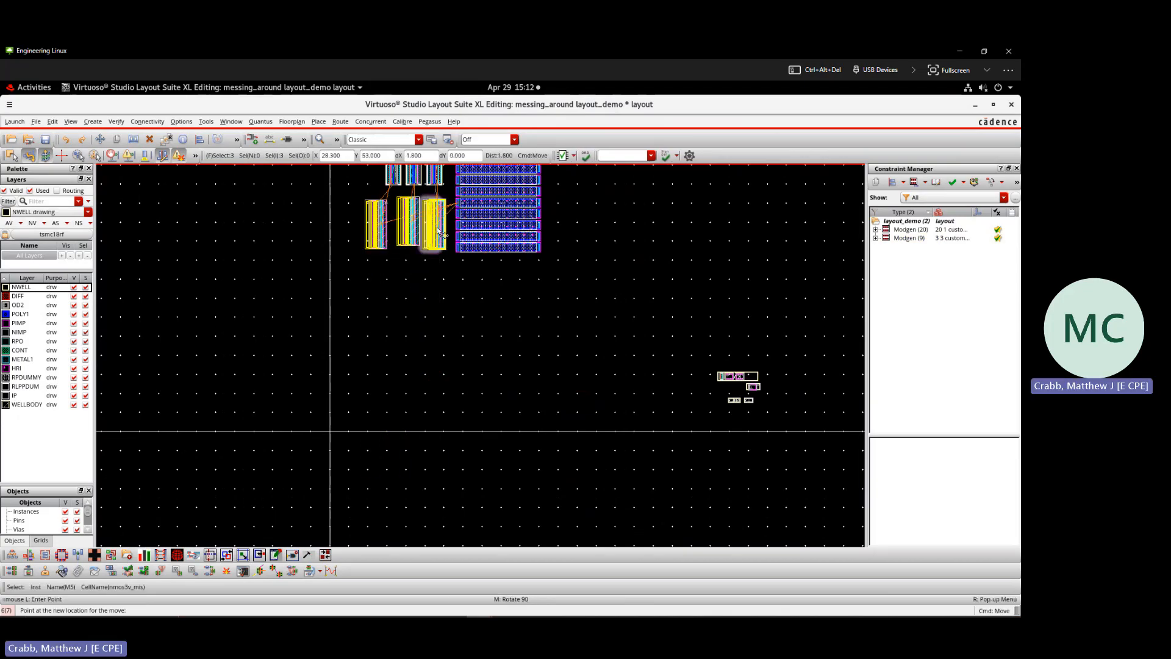
{"action": "left_click", "coordinate": [438, 225]}
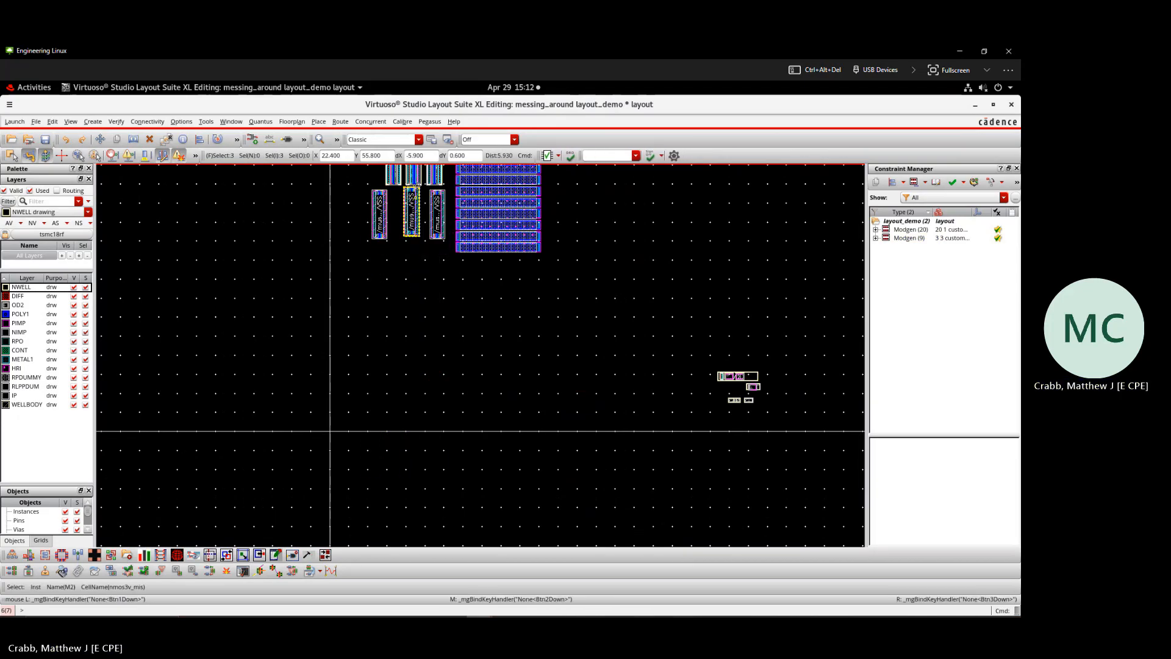
- Reposition the NMOS transistors M1 and M2 individually beneath the first and second PMOS columns
{"action": "scroll", "coordinate": [417, 184], "scroll_direction": "up", "scroll_amount": 2}
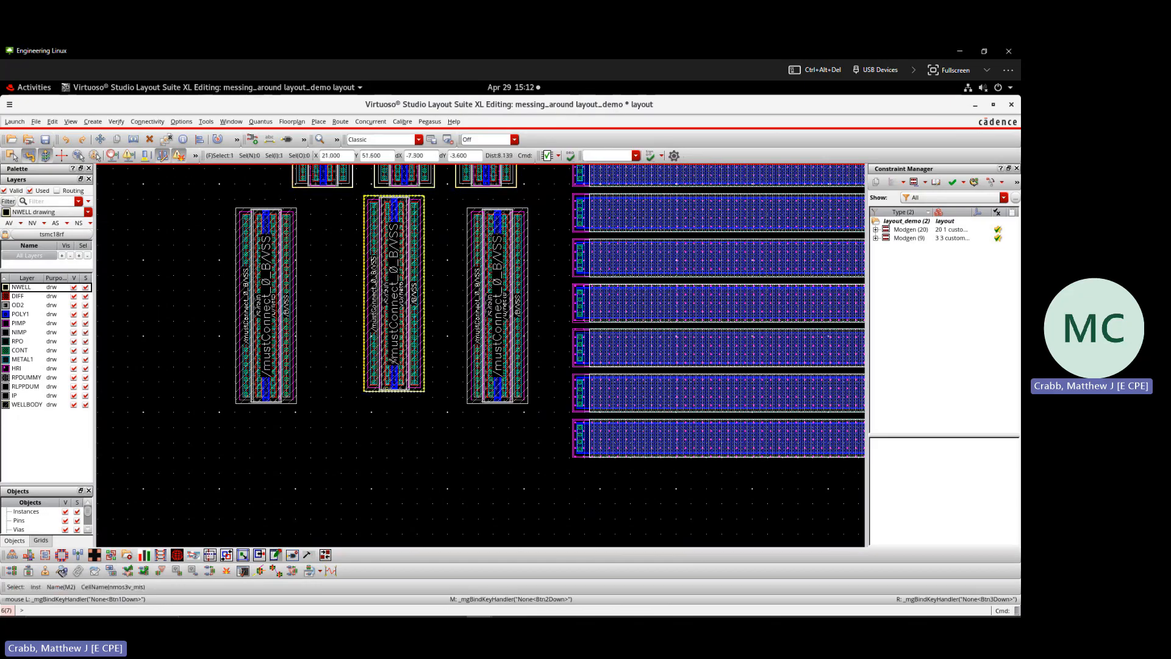
{"action": "key", "text": "m"}
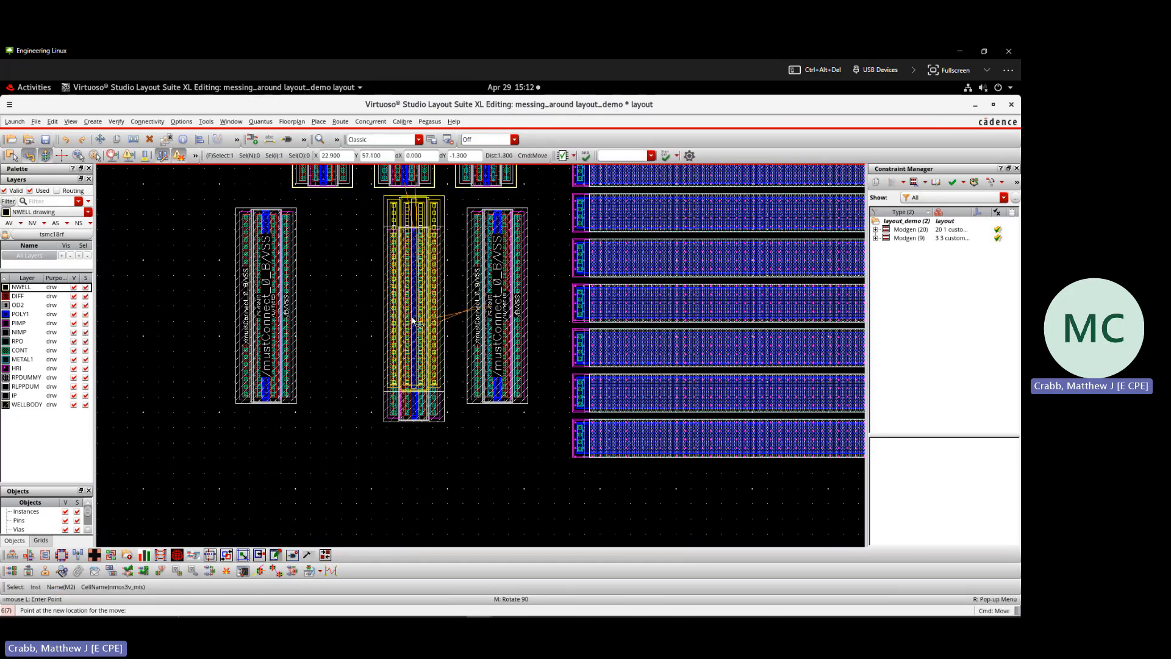
{"action": "left_click", "coordinate": [414, 320]}
{"action": "left_click", "coordinate": [263, 293]}
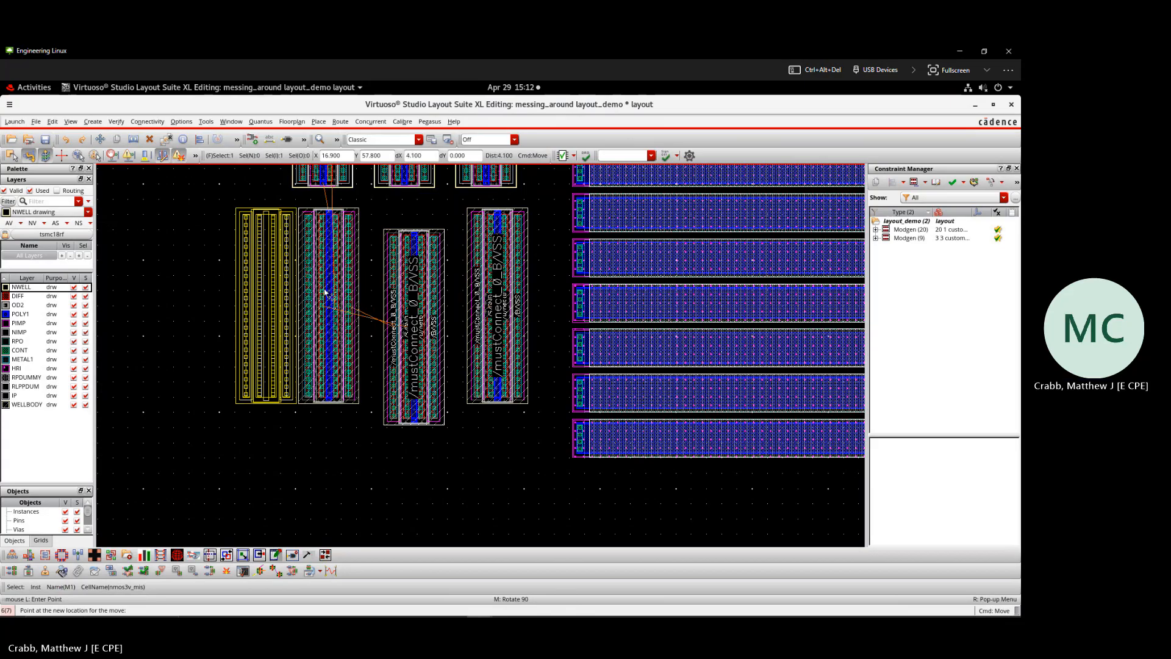
{"action": "left_click", "coordinate": [314, 293]}
{"action": "left_click", "coordinate": [414, 343]}
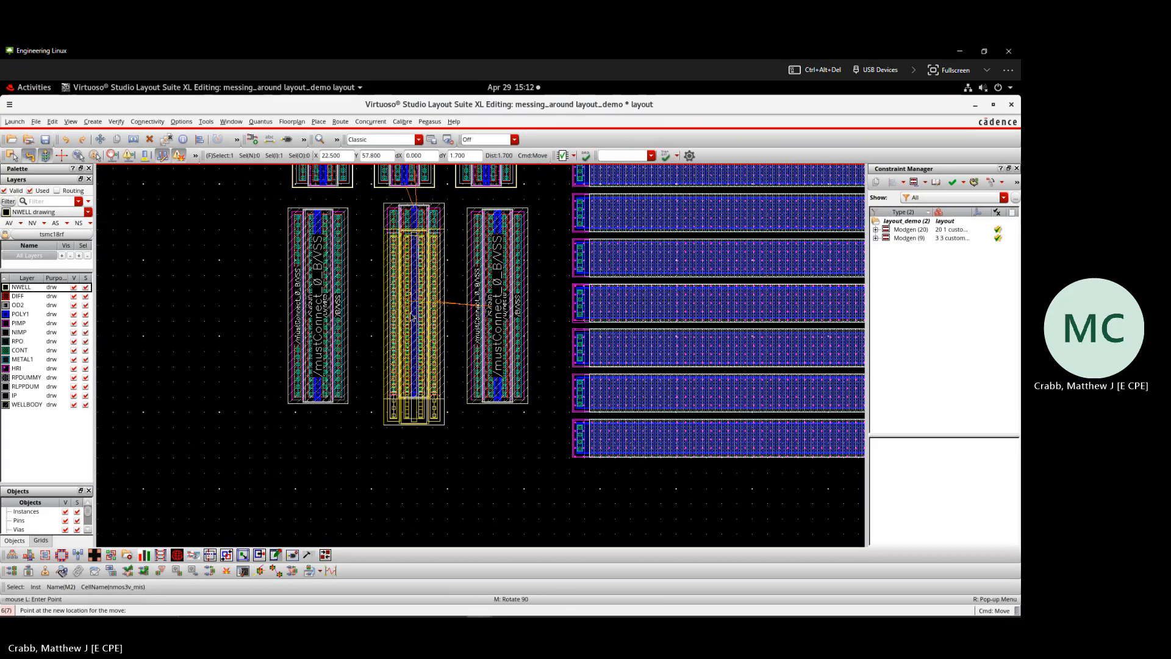
{"action": "key", "text": "Escape"}
{"action": "key", "text": "f"}
{"action": "scroll", "coordinate": [618, 520], "scroll_direction": "down", "scroll_amount": 3}
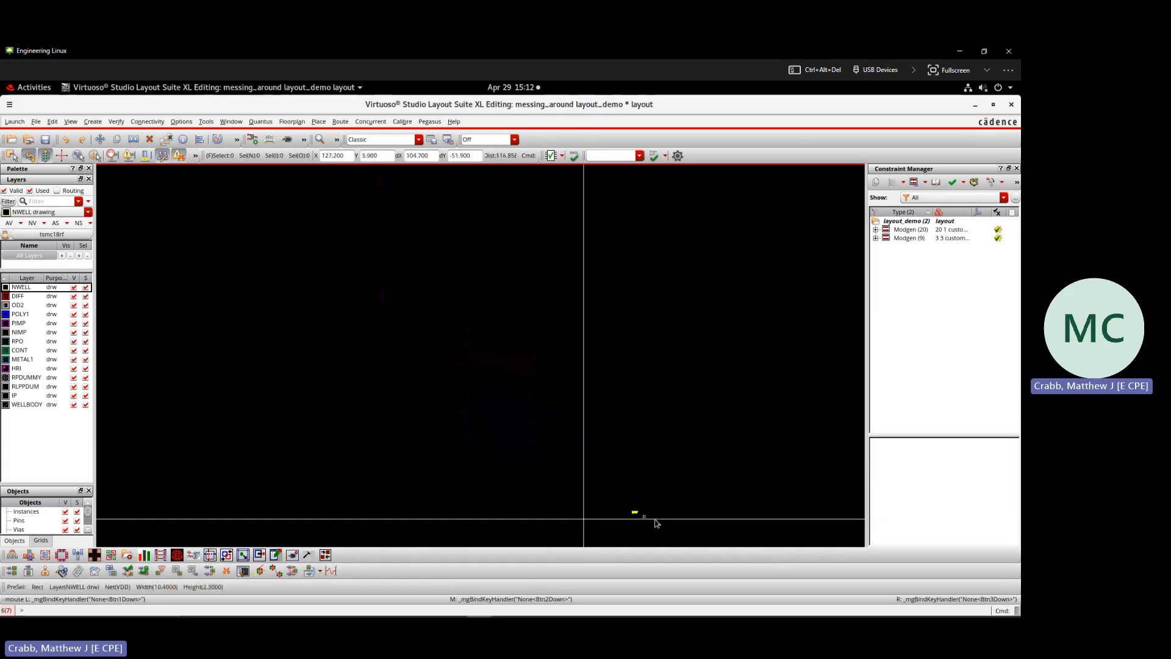
- Delete the NWELL rectangle around the two small PMOS devices, its well tap, and the substrate tap beside the small NMOS devices
{"action": "scroll", "coordinate": [654, 519], "scroll_direction": "up", "scroll_amount": 4}
{"action": "scroll", "coordinate": [364, 476], "scroll_direction": "up", "scroll_amount": 1}
{"action": "scroll", "coordinate": [479, 455], "scroll_direction": "up", "scroll_amount": 1}
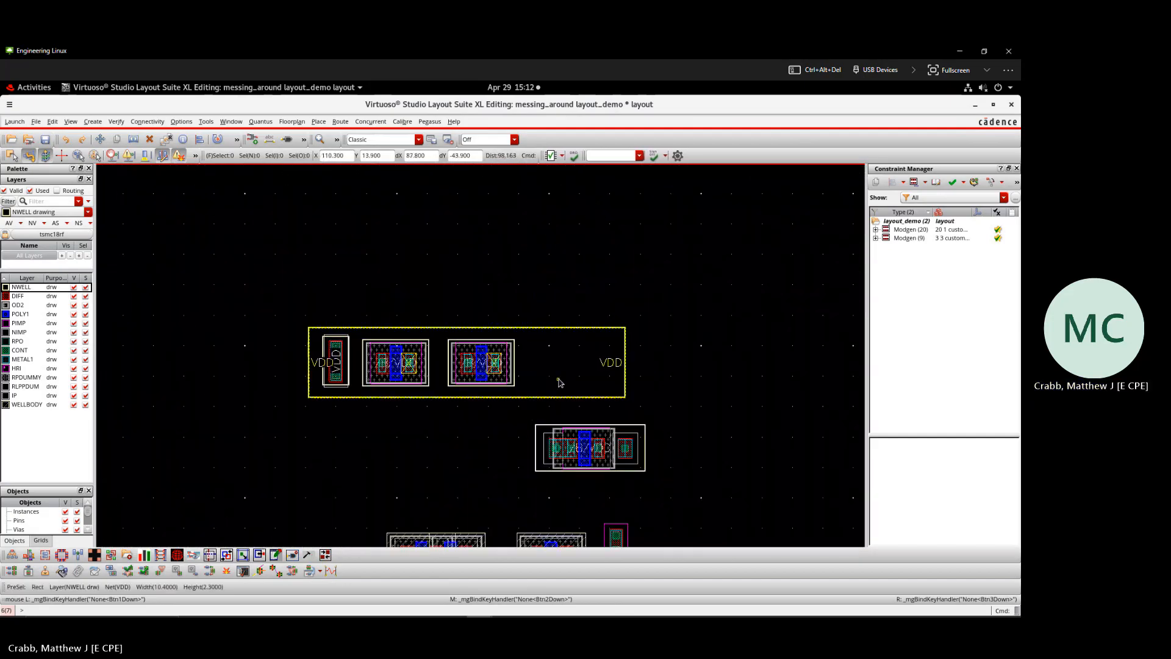
{"action": "left_click", "coordinate": [558, 379]}
{"action": "key", "text": "Delete"}
{"action": "left_click", "coordinate": [343, 369]}
{"action": "key", "text": "Delete"}
{"action": "scroll", "coordinate": [342, 372], "scroll_direction": "down", "scroll_amount": 2}
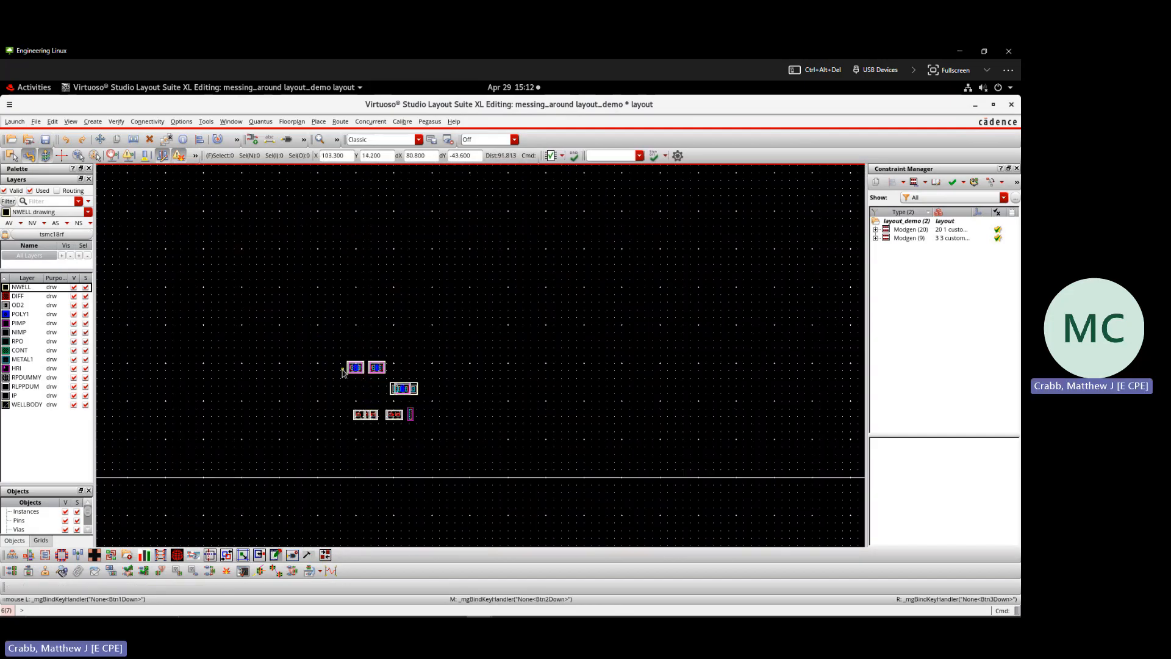
{"action": "scroll", "coordinate": [343, 368], "scroll_direction": "up", "scroll_amount": 1}
{"action": "left_click", "coordinate": [478, 459]}
{"action": "key", "text": "Delete"}
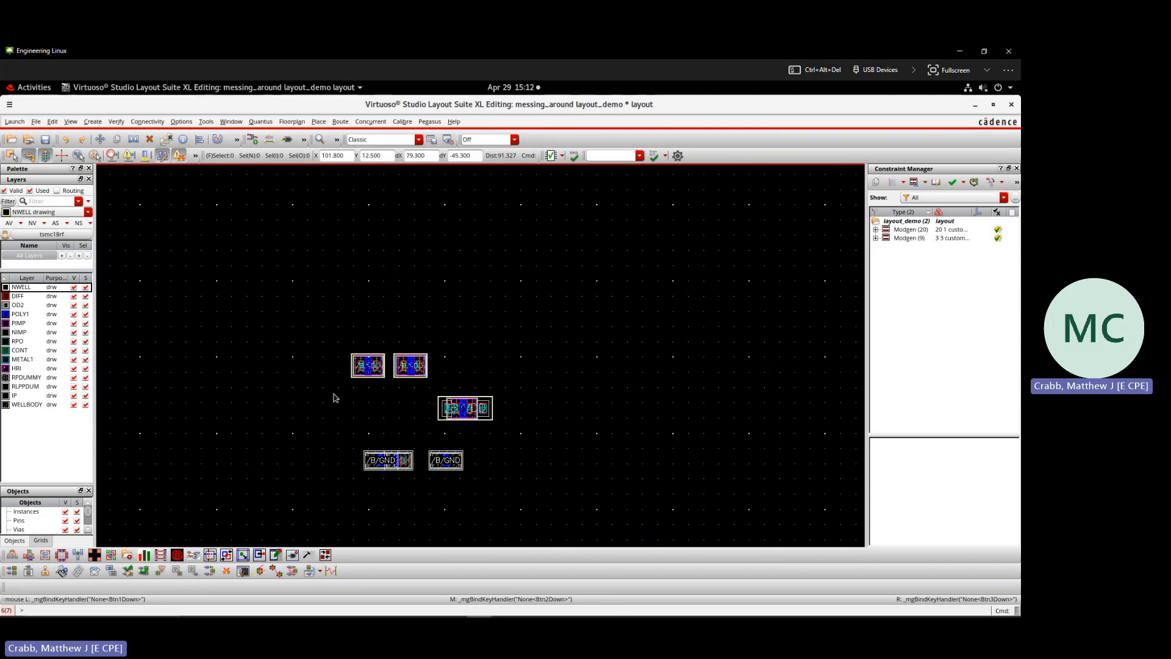
- Move the six small transistors together horizontally toward the main layout block
{"action": "key", "text": "m"}
{"action": "left_click", "coordinate": [450, 462]}
{"action": "key", "text": "Left"}
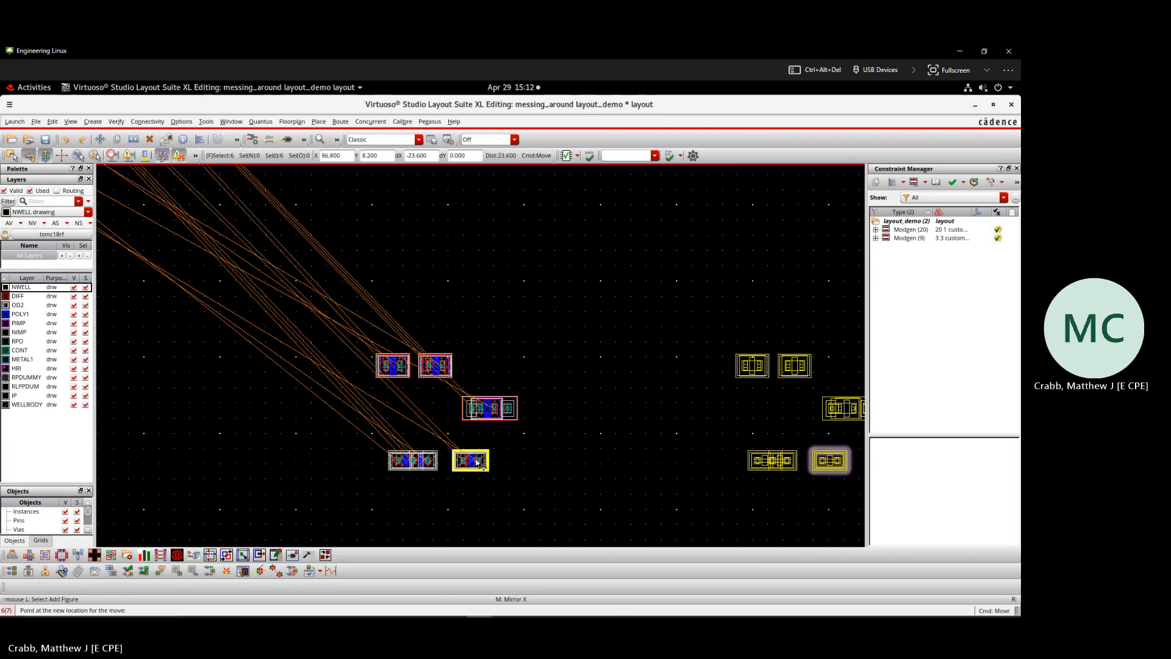
{"action": "left_click", "coordinate": [455, 475]}
{"action": "scroll", "coordinate": [415, 490], "scroll_direction": "up", "scroll_amount": 2}
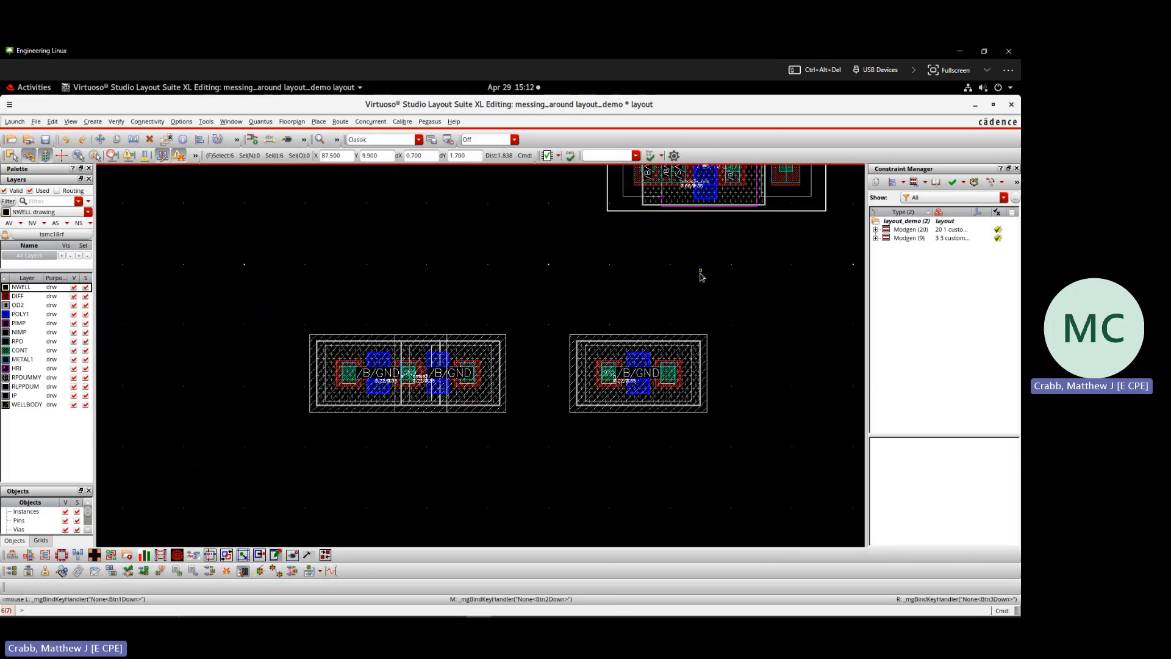
{"action": "scroll", "coordinate": [700, 277], "scroll_direction": "down", "scroll_amount": 1}
{"action": "scroll", "coordinate": [740, 196], "scroll_direction": "up", "scroll_amount": 1}
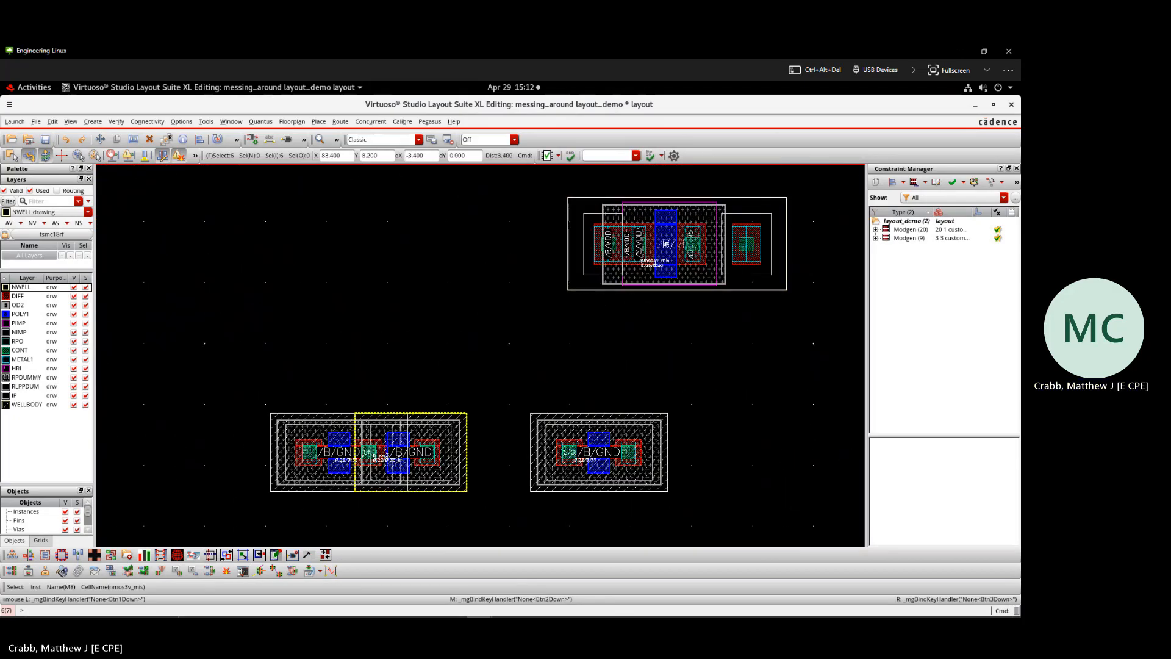
- Move the group of six small transistors up to just below the three large NMOS transistors
{"action": "scroll", "coordinate": [491, 436], "scroll_direction": "down", "scroll_amount": 2}
{"action": "left_click_drag", "start_coordinate": [399, 303], "coordinate": [610, 485]}
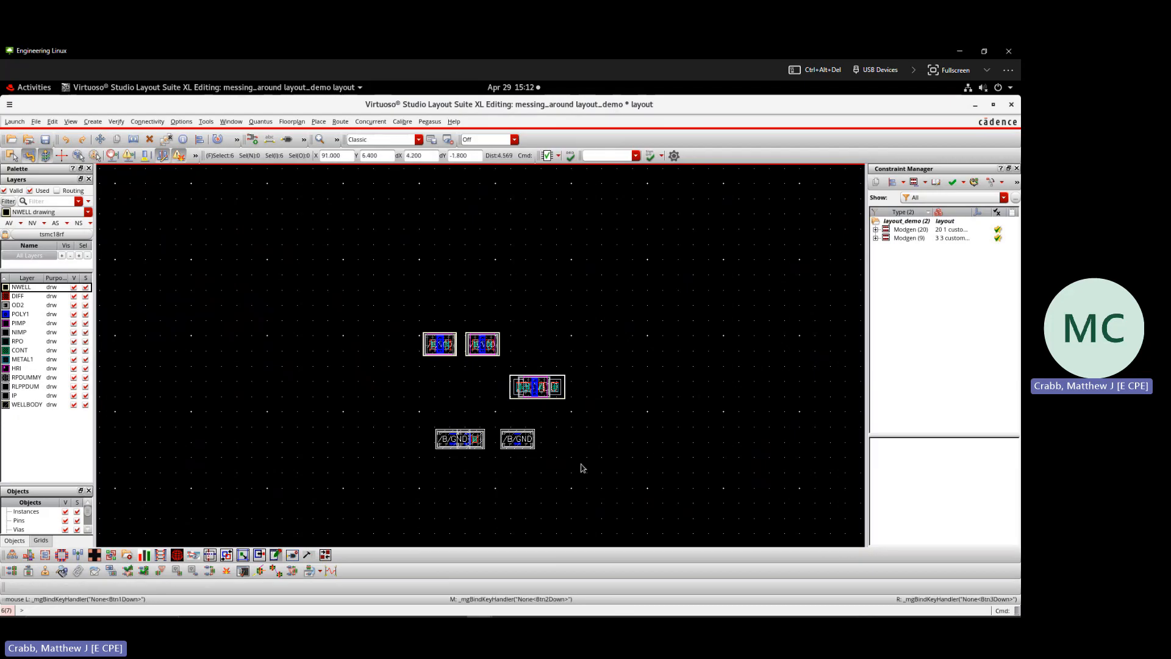
{"action": "key", "text": "m"}
{"action": "left_click", "coordinate": [514, 446]}
{"action": "scroll", "coordinate": [432, 466], "scroll_direction": "down", "scroll_amount": 3}
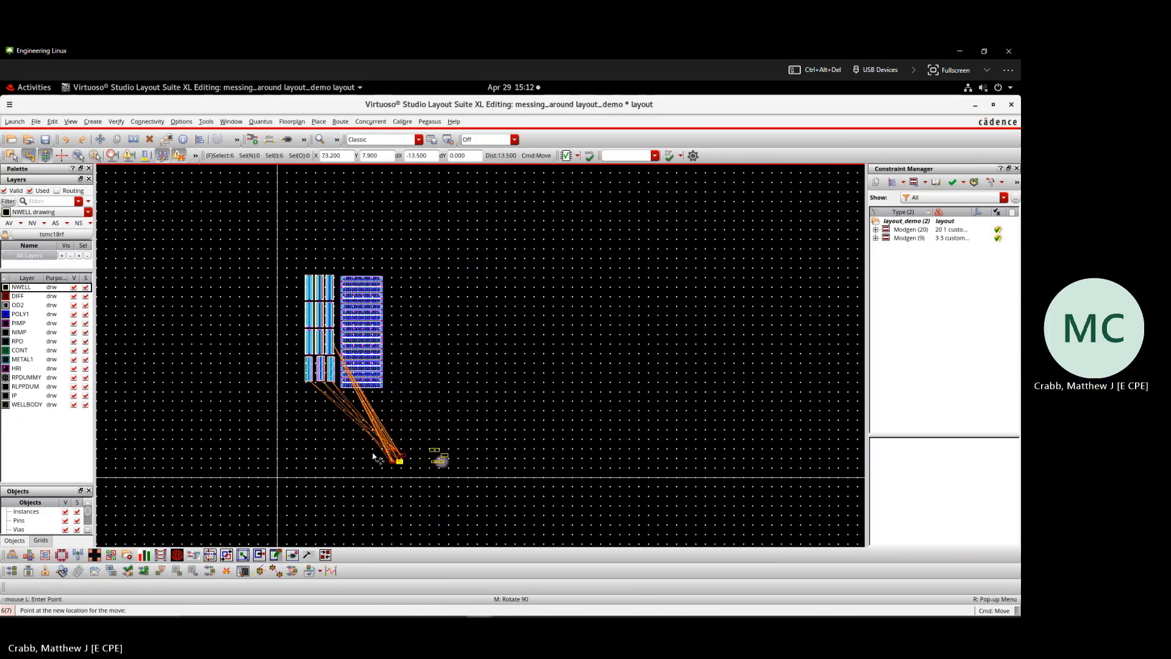
{"action": "scroll", "coordinate": [337, 451], "scroll_direction": "up", "scroll_amount": 1}
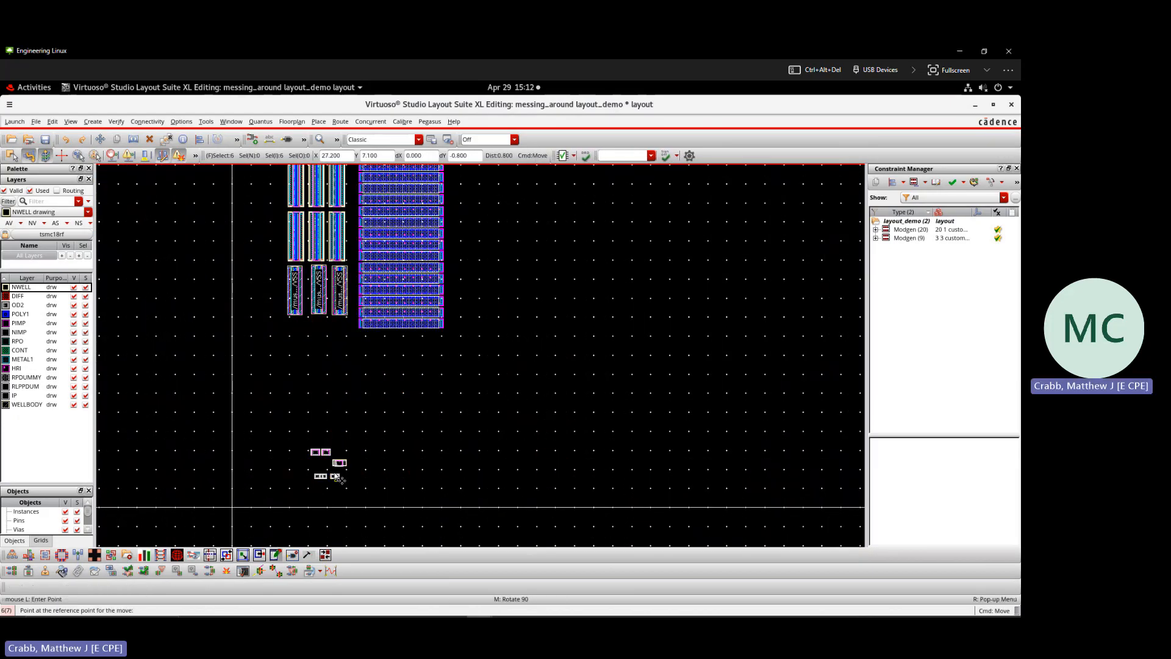
{"action": "left_click", "coordinate": [335, 348]}
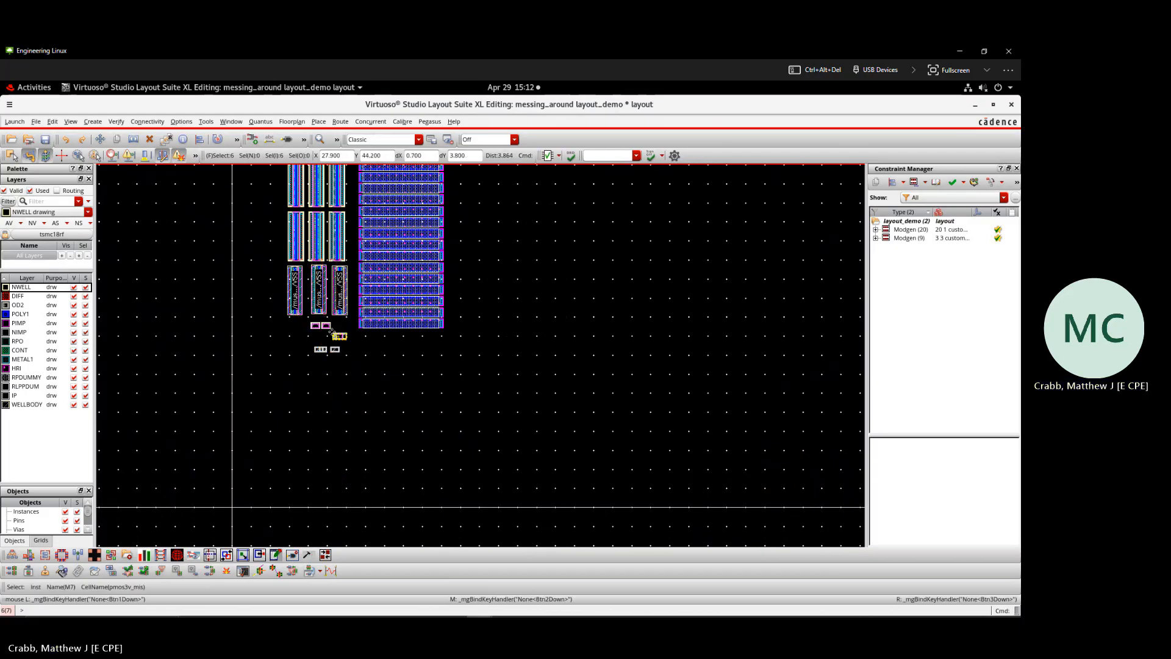
- Arrange the two small PMOS, the PMOS M7 and the three small NMOS in one row beneath the large NMOS transistors
{"action": "scroll", "coordinate": [314, 335], "scroll_direction": "up", "scroll_amount": 2}
{"action": "left_click_drag", "start_coordinate": [285, 303], "coordinate": [252, 335]}
{"action": "left_click_drag", "start_coordinate": [363, 352], "coordinate": [487, 407]}
{"action": "mouse_move", "coordinate": [427, 385]}
{"action": "left_mouse_down"}
{"action": "mouse_move", "coordinate": [426, 335]}
{"action": "mouse_move", "coordinate": [330, 335]}
{"action": "left_mouse_up"}
{"action": "mouse_move", "coordinate": [280, 397]}
{"action": "left_mouse_down"}
{"action": "mouse_move", "coordinate": [431, 478]}
{"action": "mouse_move", "coordinate": [408, 450]}
{"action": "left_mouse_up"}
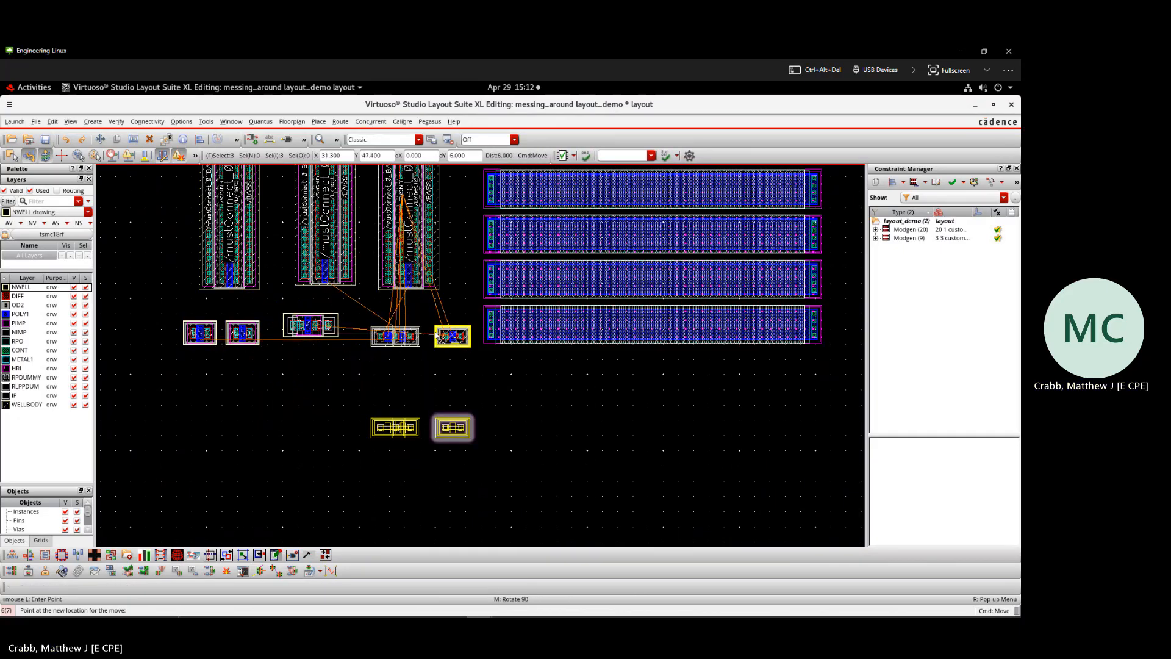
{"action": "left_click", "coordinate": [427, 337]}
{"action": "scroll", "coordinate": [361, 366], "scroll_direction": "down", "scroll_amount": 3}
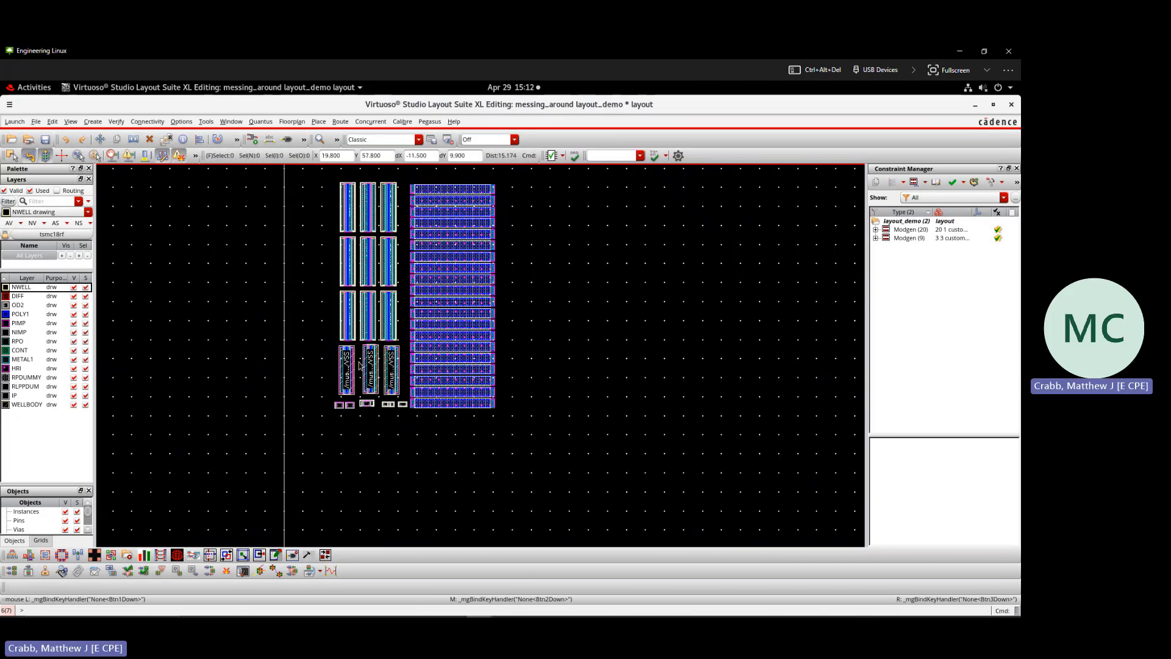
- Examine the overall arrangement of the transistor columns, the small-device row and the resistor Modgen
{"action": "scroll", "coordinate": [360, 366], "scroll_direction": "up", "scroll_amount": 3}
{"action": "scroll", "coordinate": [437, 366], "scroll_direction": "down", "scroll_amount": 5}
{"action": "scroll", "coordinate": [460, 365], "scroll_direction": "up", "scroll_amount": 2}
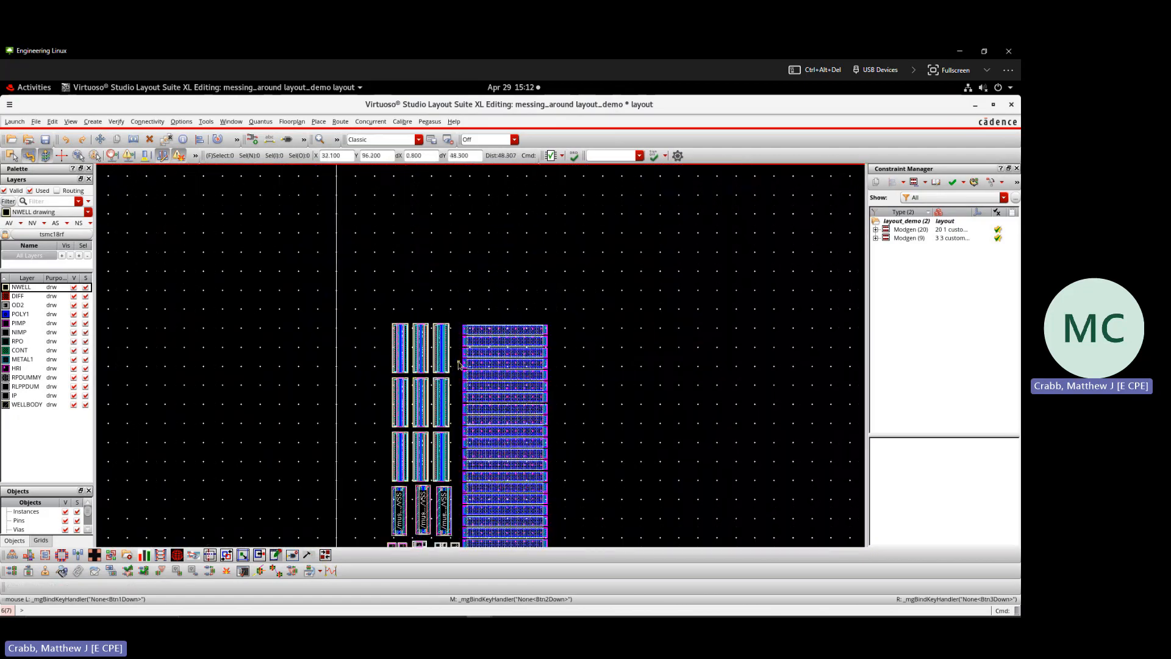
{"action": "scroll", "coordinate": [479, 403], "scroll_direction": "down", "scroll_amount": 2}
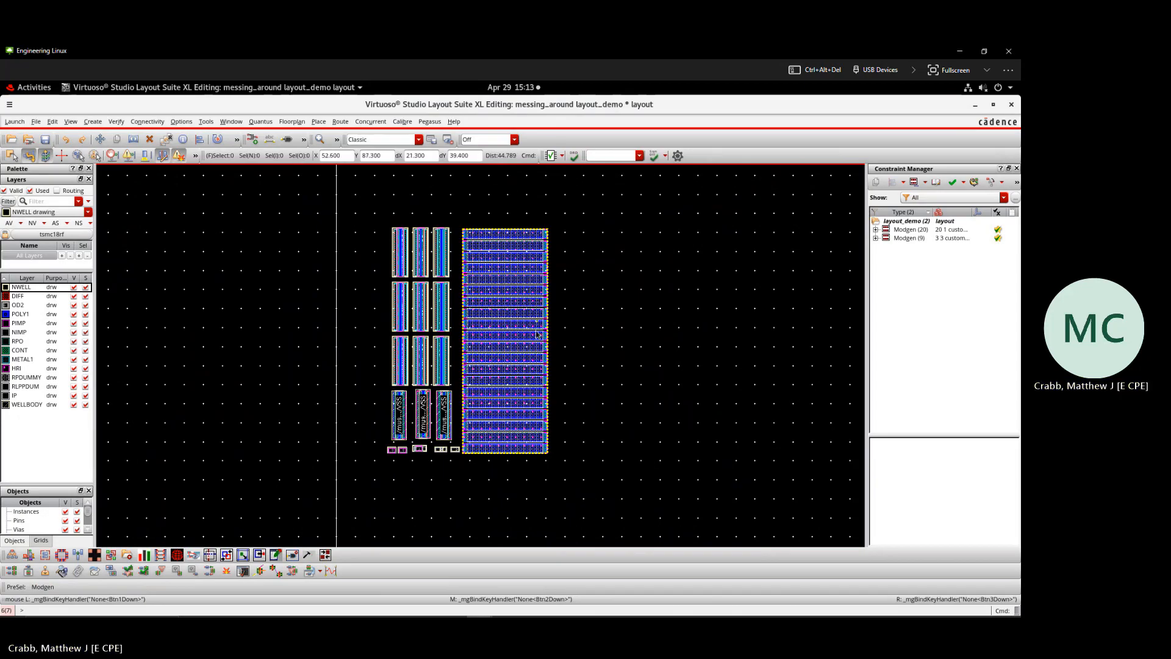
{"action": "key", "text": "shift+z"}
{"action": "key", "text": "ctrl+z"}
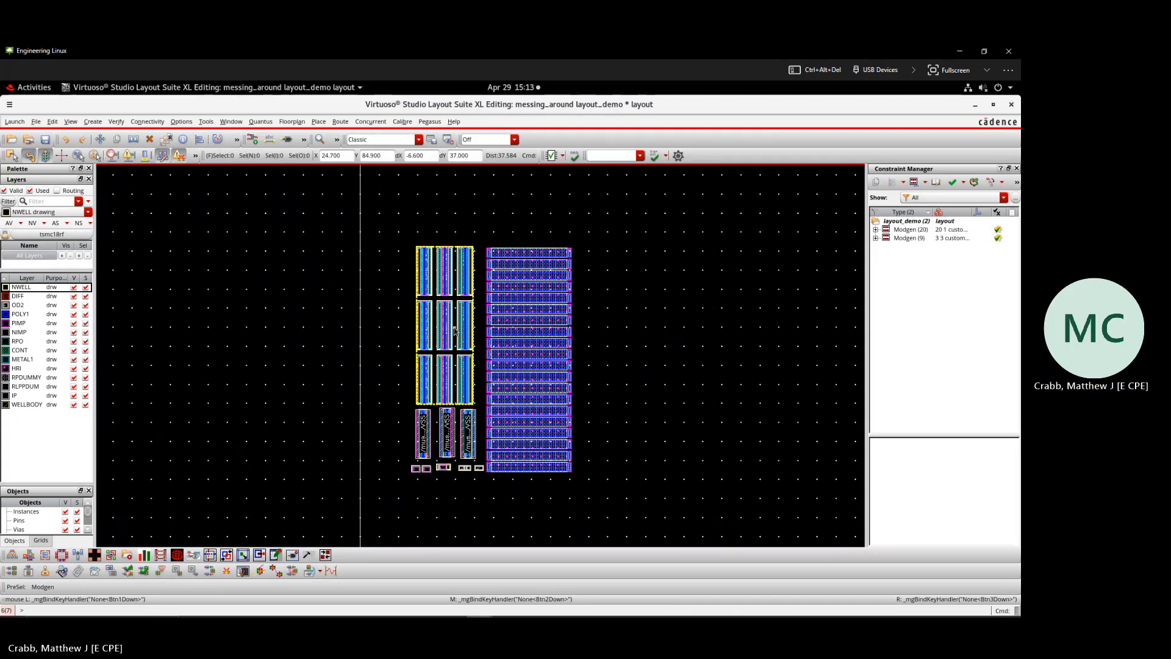
{"action": "scroll", "coordinate": [543, 295], "scroll_direction": "down", "scroll_amount": 2}
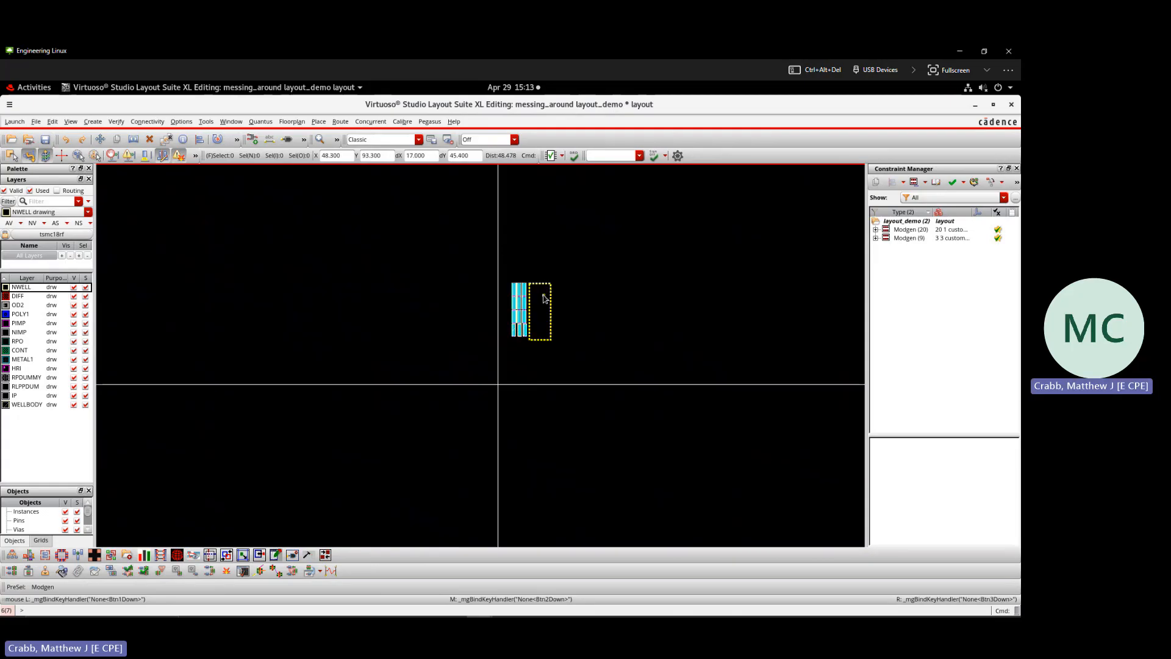
{"action": "scroll", "coordinate": [551, 285], "scroll_direction": "up", "scroll_amount": 2}
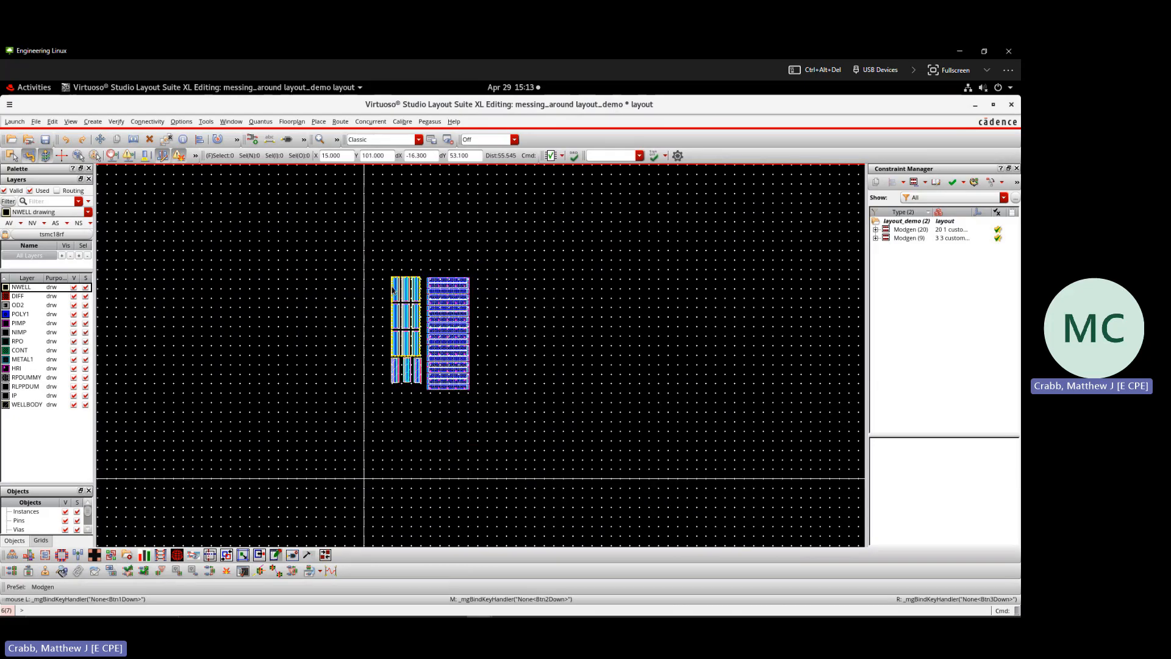
- Draw a DIFF rectangle about 41.4 by 58.2 beside the resistor Modgen, matching its height, on the side away from the transistors
{"action": "scroll", "coordinate": [394, 290], "scroll_direction": "down", "scroll_amount": 1}
{"action": "left_click", "coordinate": [40, 296]}
{"action": "key", "text": "r"}
{"action": "left_click", "coordinate": [479, 279]}
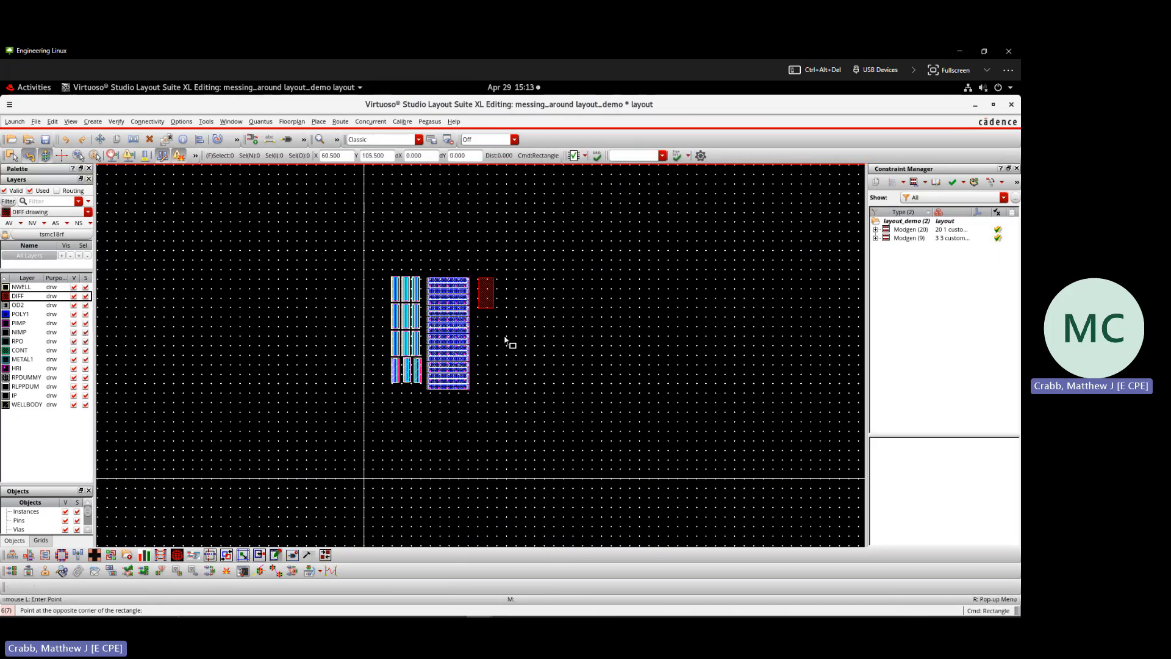
{"action": "left_click", "coordinate": [558, 390]}
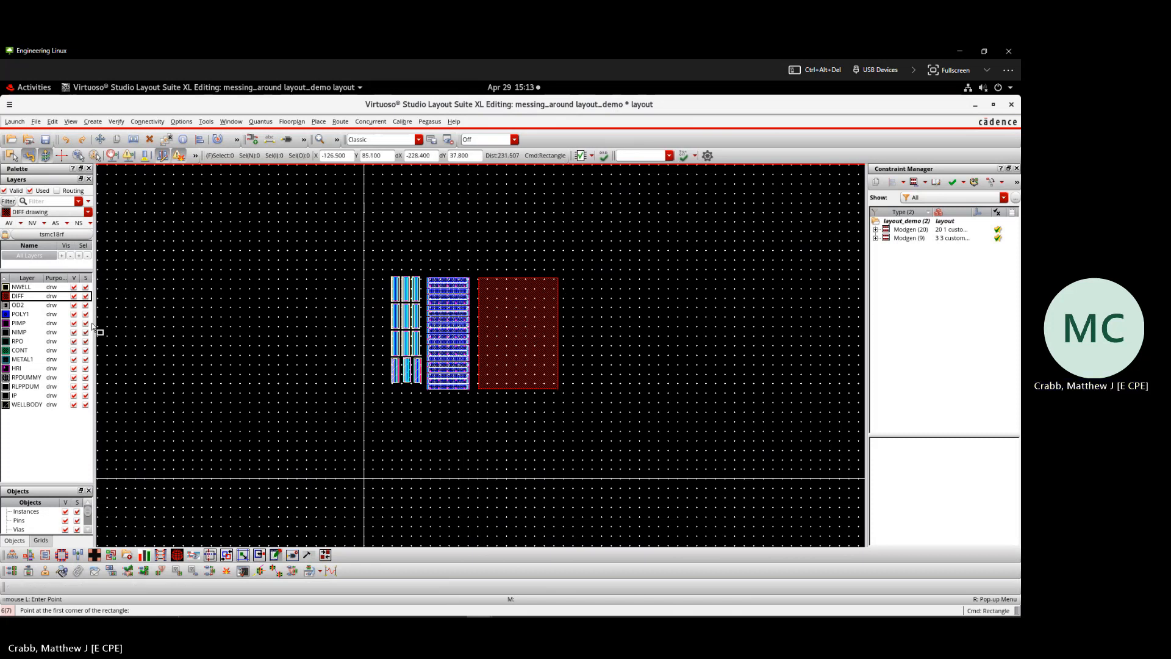
- Draw a POLY1 rectangle about 86.9 by 21.2 above the transistors, resistors and DIFF rectangle, spanning their full width
{"action": "left_click", "coordinate": [37, 314]}
{"action": "left_click", "coordinate": [388, 270]}
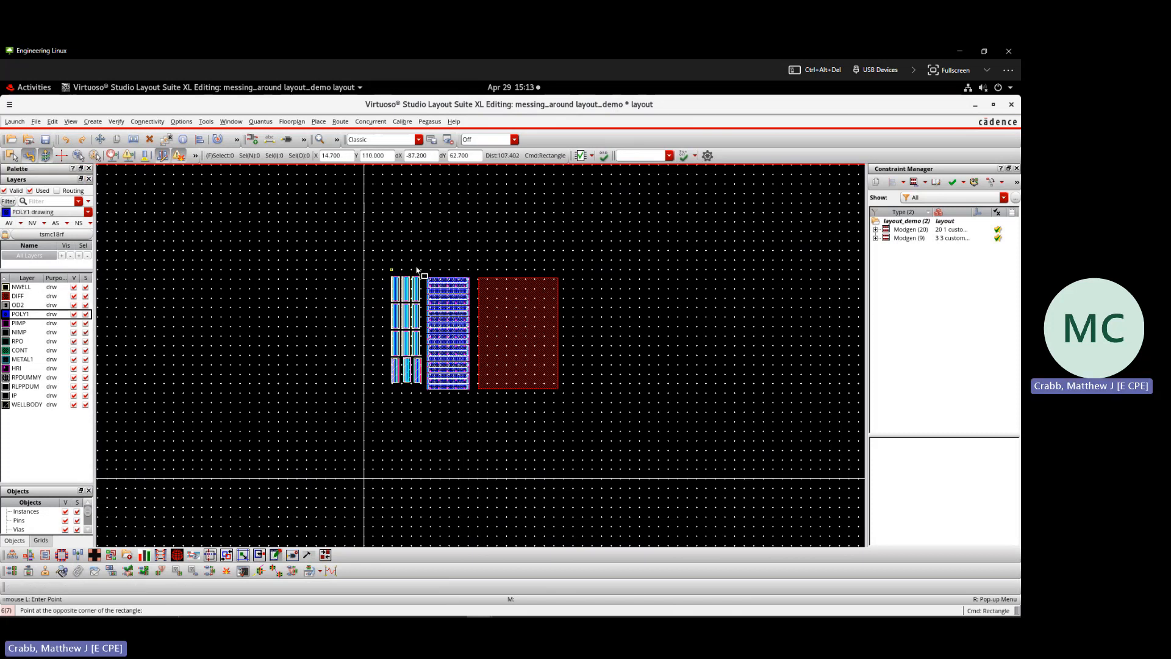
{"action": "left_click", "coordinate": [557, 229]}
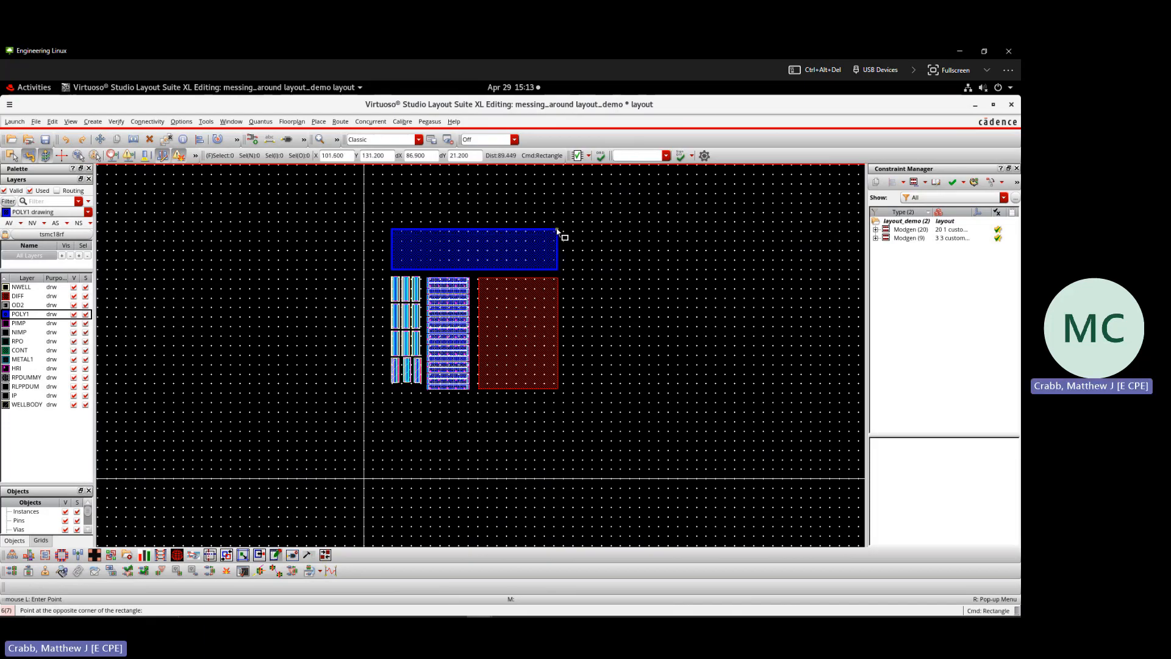
{"action": "scroll", "coordinate": [429, 236], "scroll_direction": "up", "scroll_amount": 2, "text": "ctrl"}
{"action": "key", "text": "Escape"}
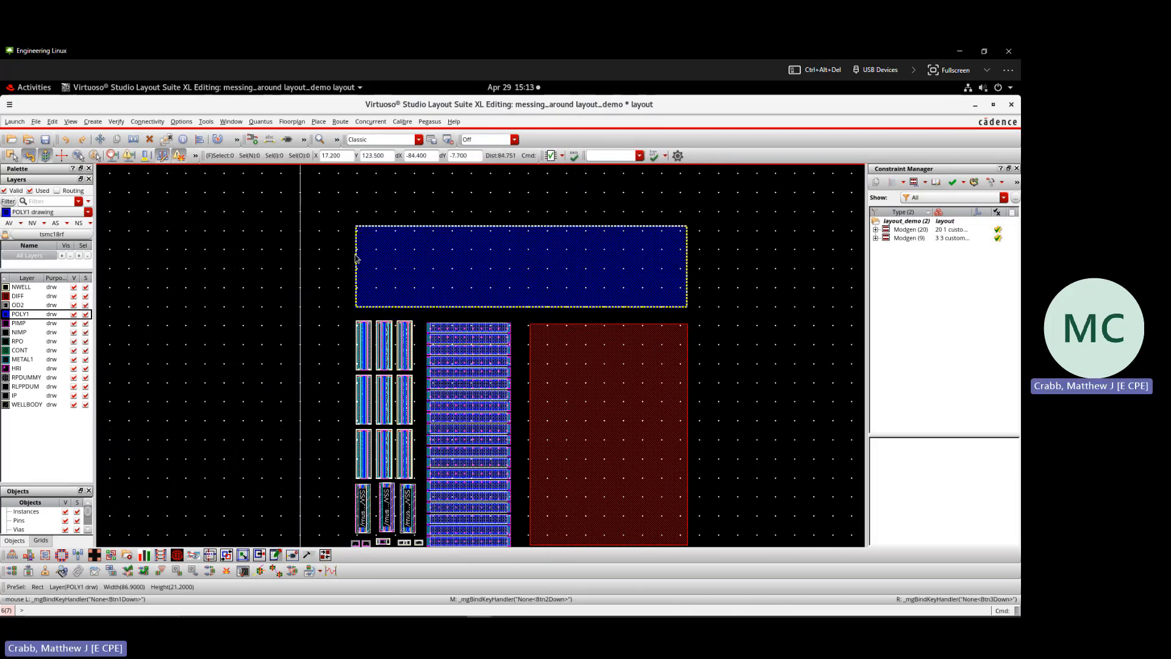
- Examine how the DIFF and POLY1 placeholder rectangles fit around the transistor columns and the resistor Modgen
{"action": "scroll", "coordinate": [357, 258], "scroll_direction": "down", "scroll_amount": 1}
{"action": "scroll", "coordinate": [438, 263], "scroll_direction": "up", "scroll_amount": 1}
{"action": "scroll", "coordinate": [300, 280], "scroll_direction": "down", "scroll_amount": 1}
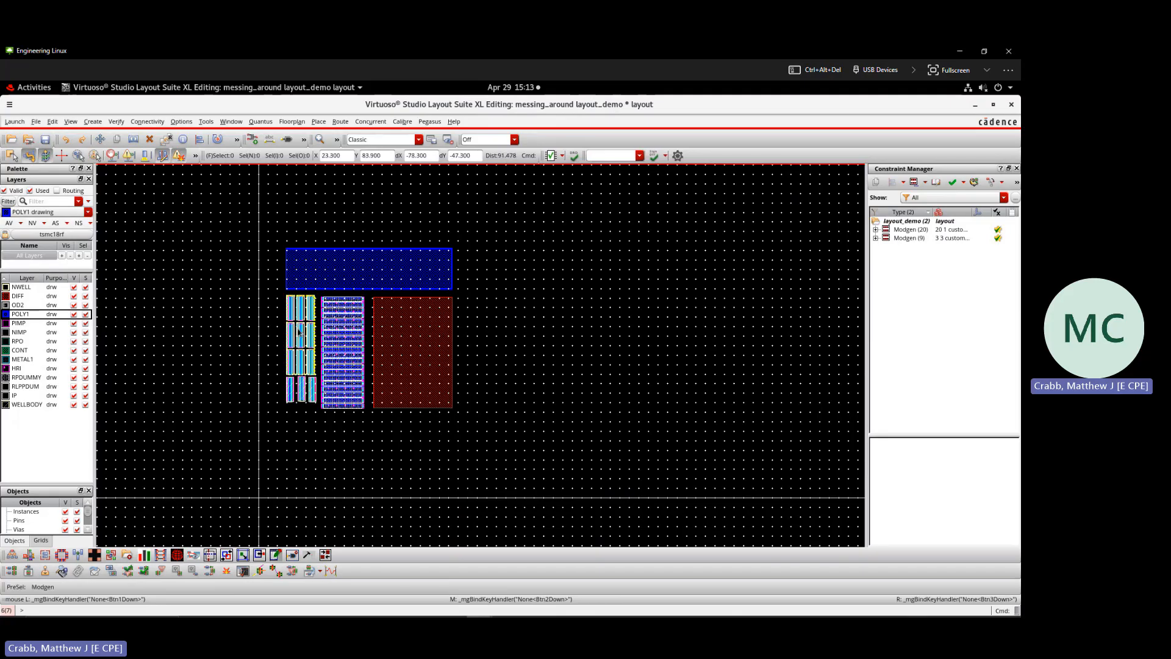
{"action": "scroll", "coordinate": [299, 331], "scroll_direction": "up", "scroll_amount": 2, "text": "ctrl"}
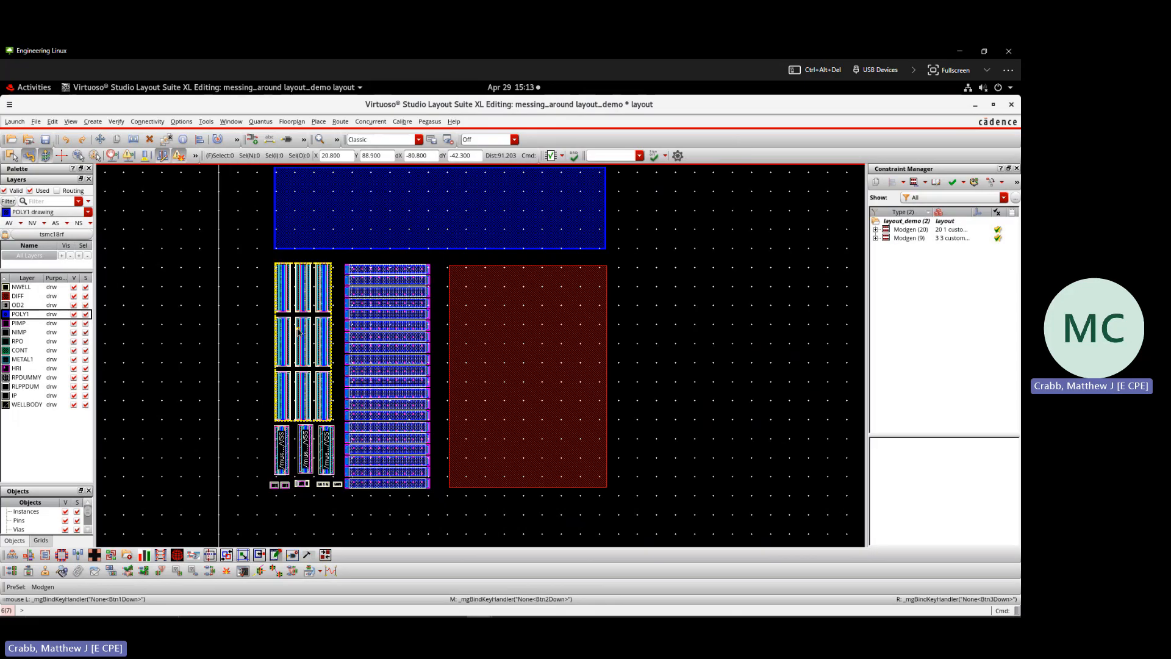
{"action": "scroll", "coordinate": [334, 276], "scroll_direction": "down", "scroll_amount": 2, "text": "ctrl"}
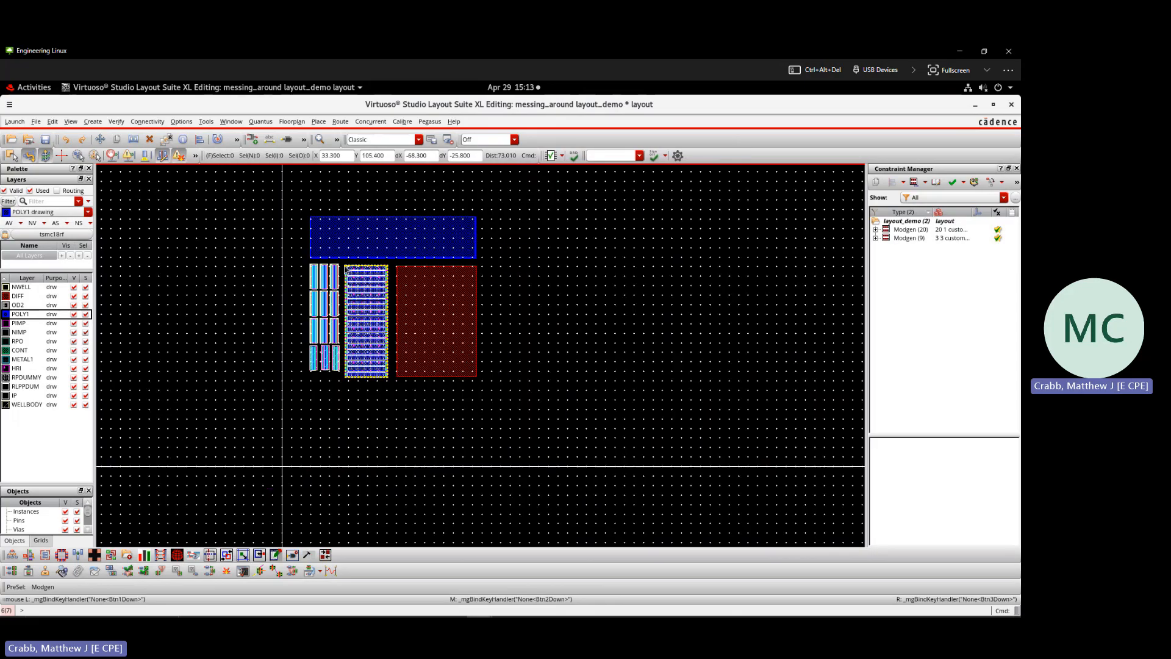
{"action": "scroll", "coordinate": [295, 237], "scroll_direction": "up", "scroll_amount": 2, "text": "ctrl"}
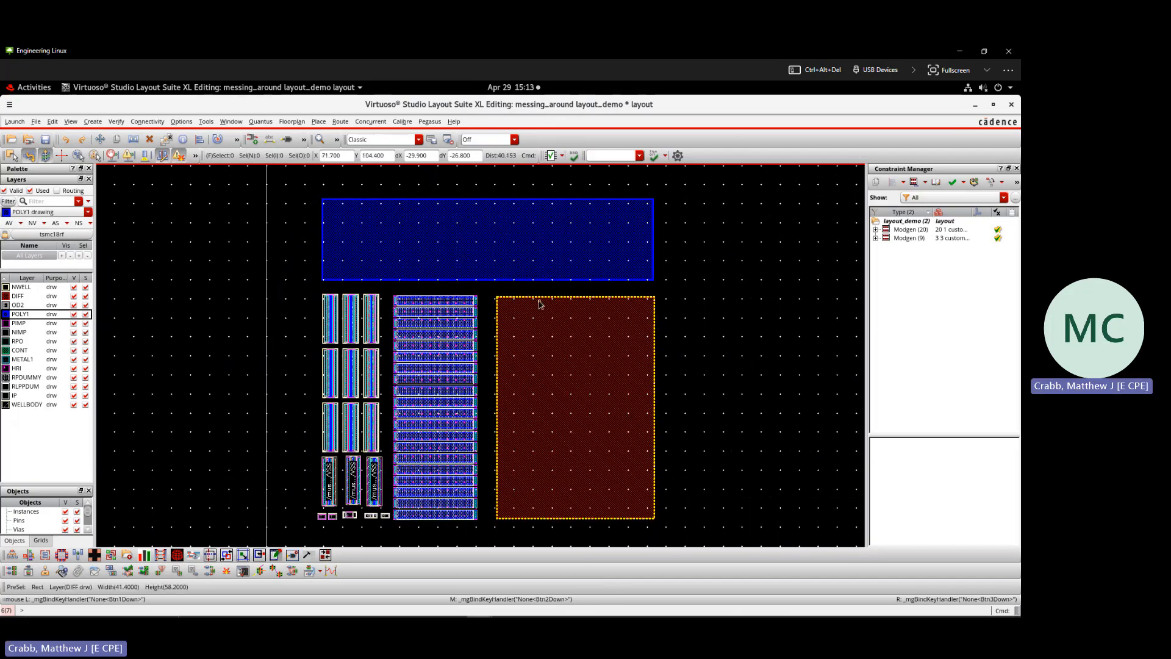
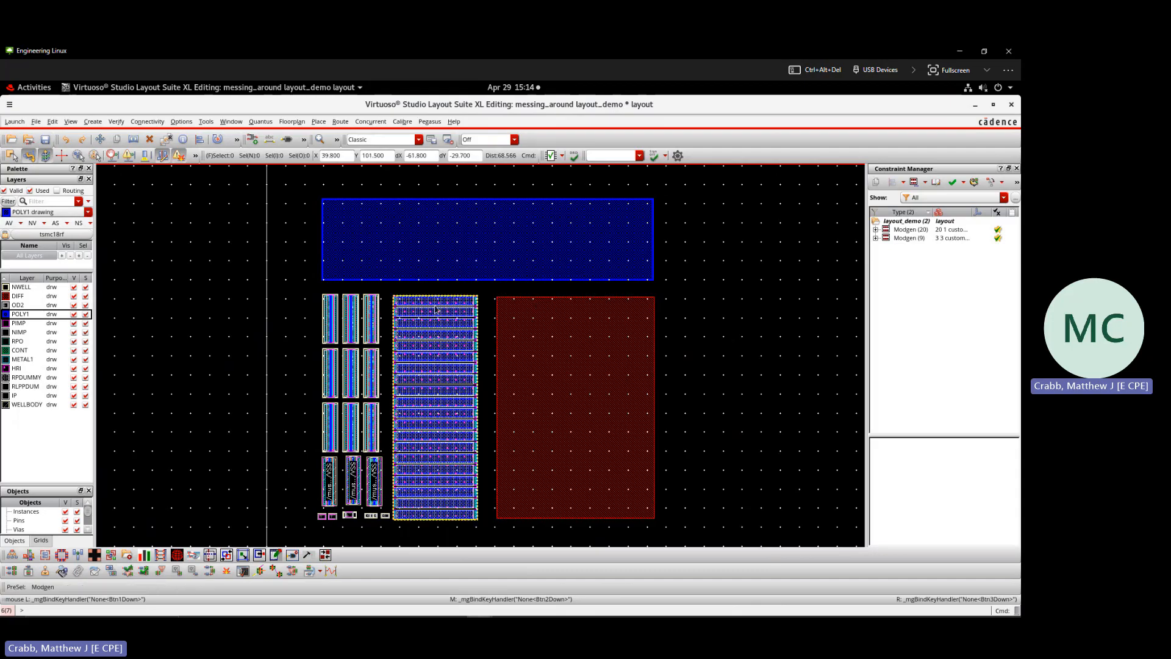
{"action": "scroll", "coordinate": [467, 371], "scroll_direction": "down", "scroll_amount": 2}
{"action": "scroll", "coordinate": [377, 398], "scroll_direction": "up", "scroll_amount": 2}
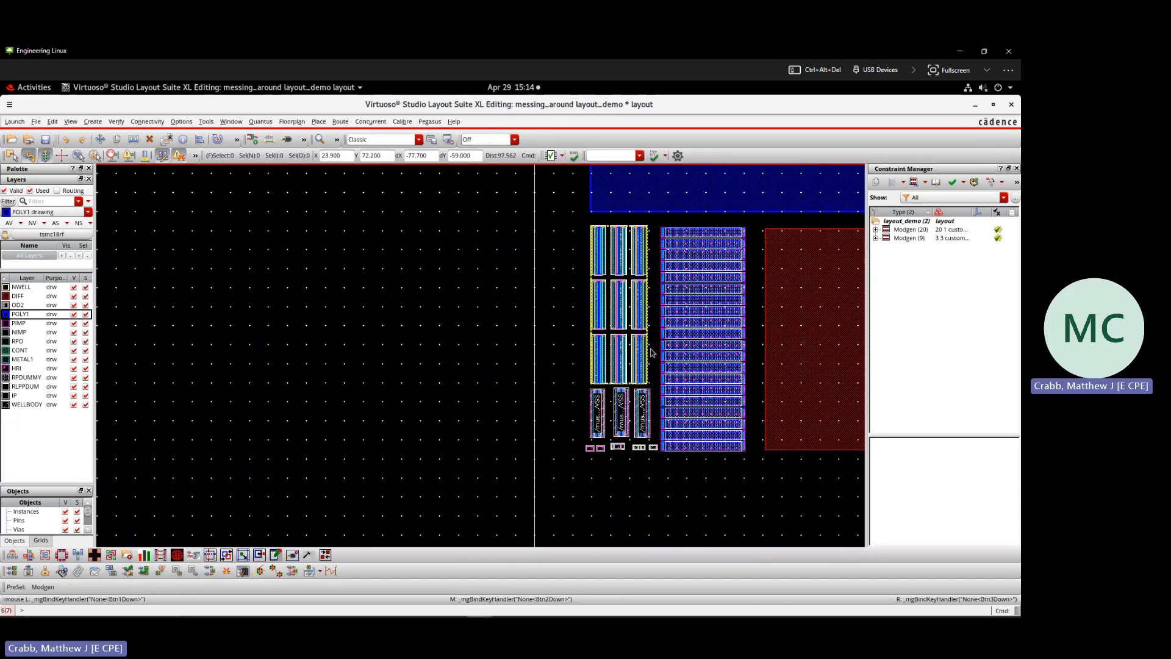
{"action": "scroll", "coordinate": [651, 341], "scroll_direction": "down", "scroll_amount": 1}
{"action": "scroll", "coordinate": [699, 347], "scroll_direction": "up", "scroll_amount": 1}
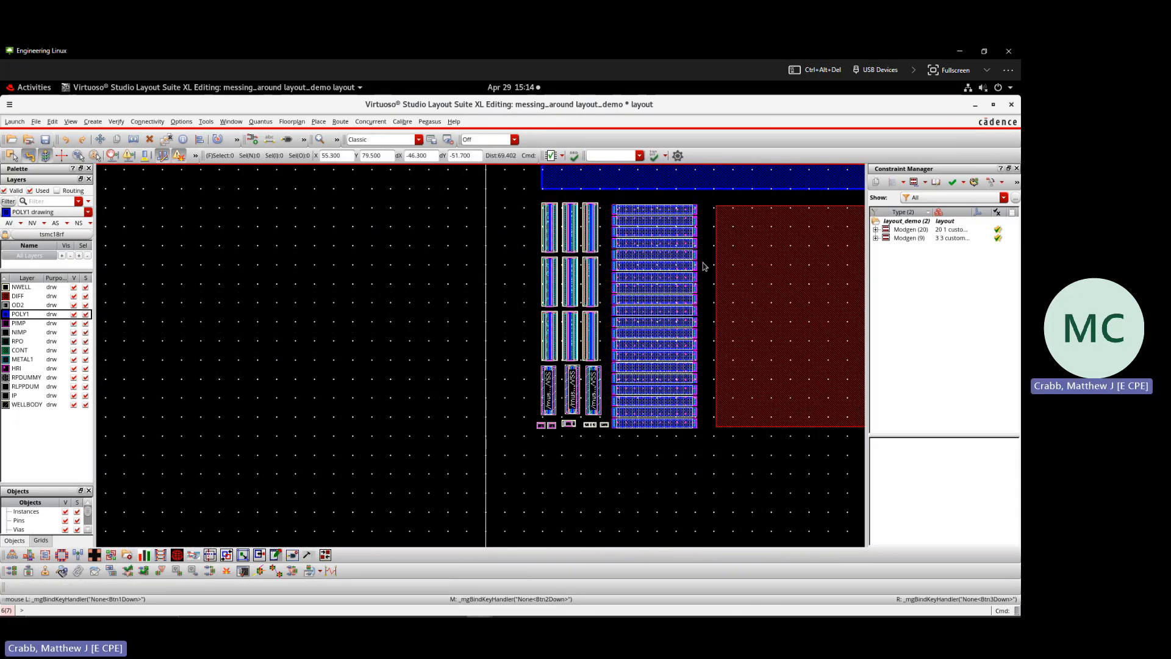
{"action": "scroll", "coordinate": [703, 267], "scroll_direction": "up", "scroll_amount": 1}
{"action": "scroll", "coordinate": [659, 282], "scroll_direction": "up", "scroll_amount": 2, "text": "ctrl"}
{"action": "scroll", "coordinate": [656, 285], "scroll_direction": "down", "scroll_amount": 3, "text": "ctrl"}
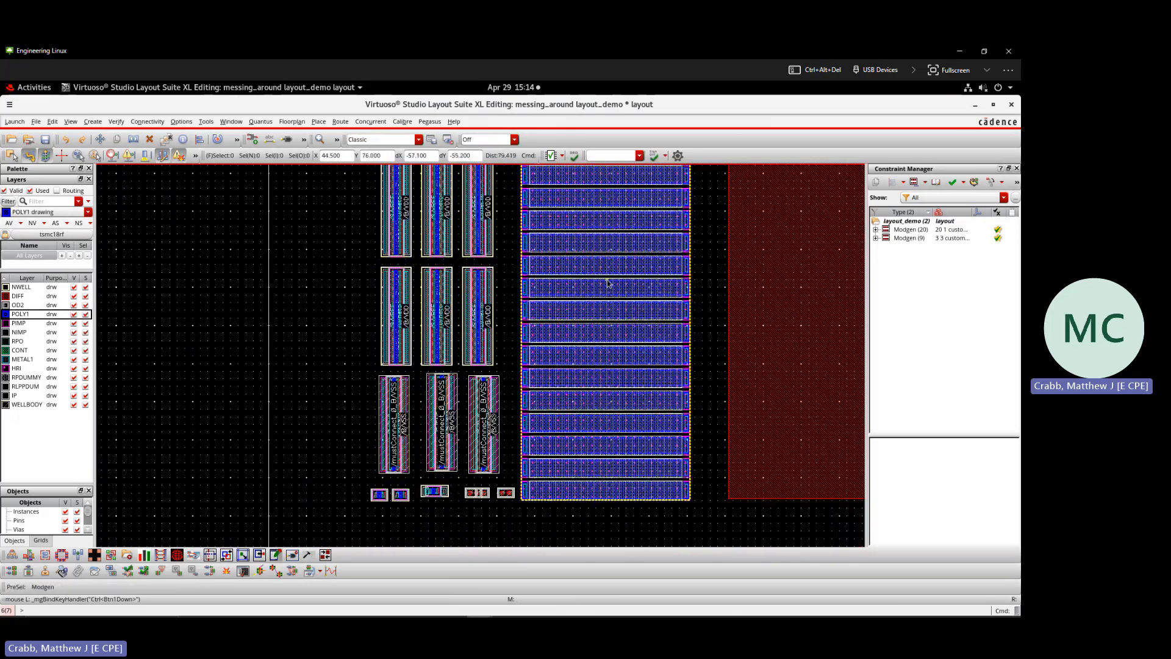
- Open the 20-row resistor Modgen for editing and enlarge the Array Assistant to show its pattern table
{"action": "scroll", "coordinate": [608, 283], "scroll_direction": "down", "scroll_amount": 1}
{"action": "double_click", "coordinate": [609, 293]}
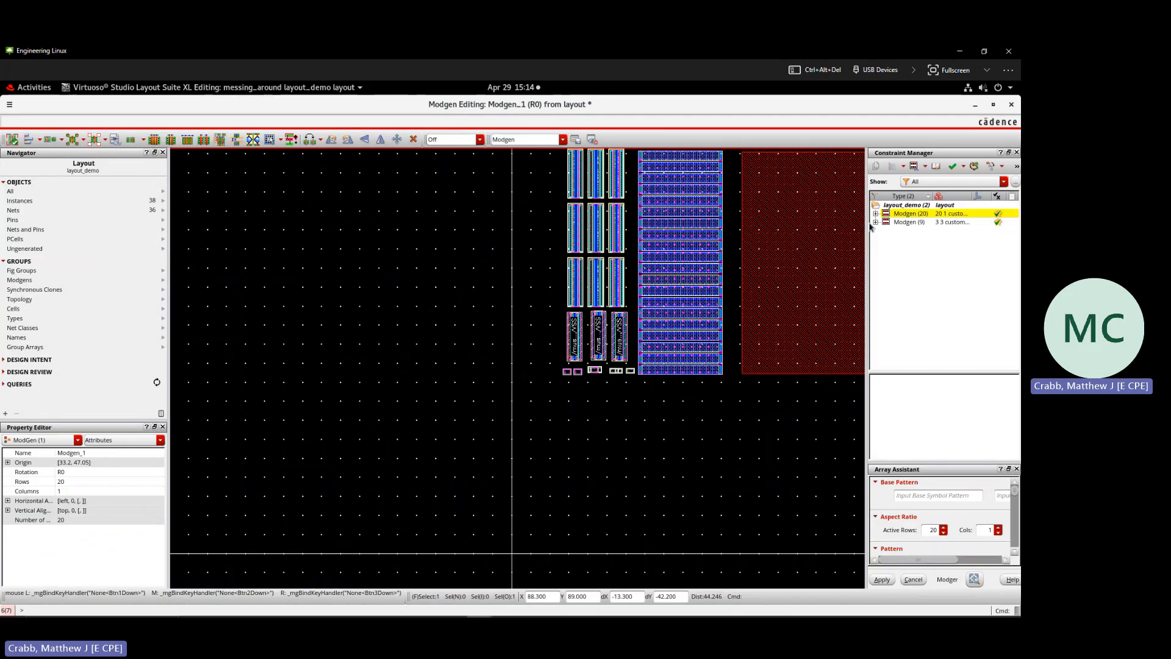
{"action": "left_click_drag", "start_coordinate": [871, 227], "coordinate": [623, 226]}
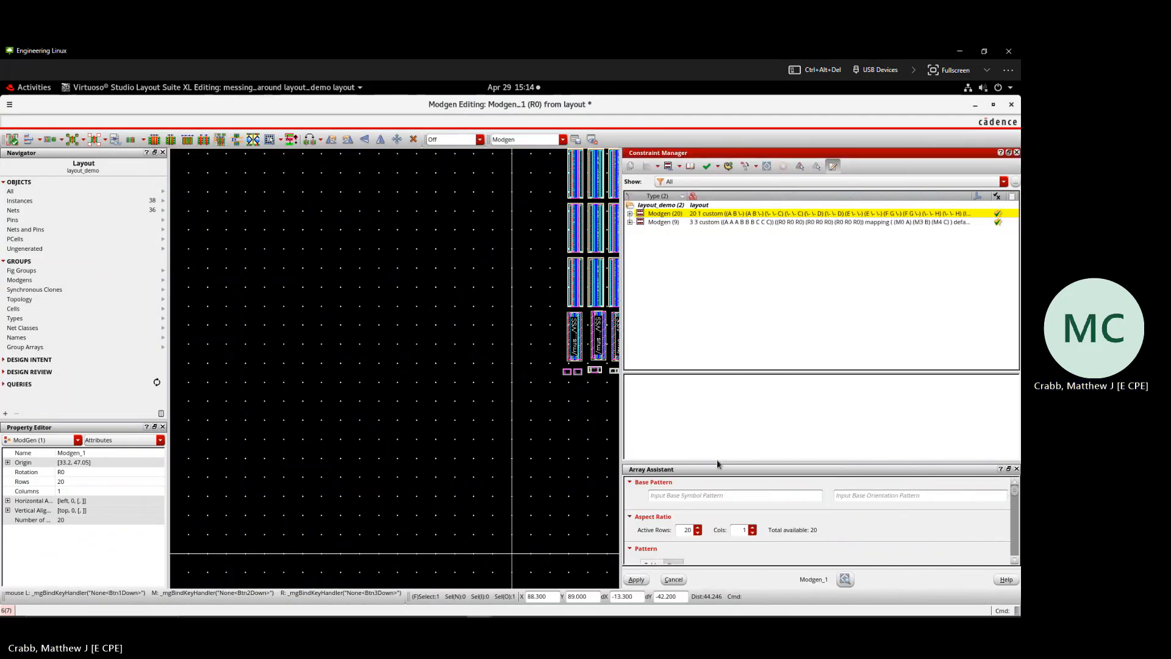
{"action": "left_click_drag", "start_coordinate": [718, 463], "coordinate": [717, 221]}
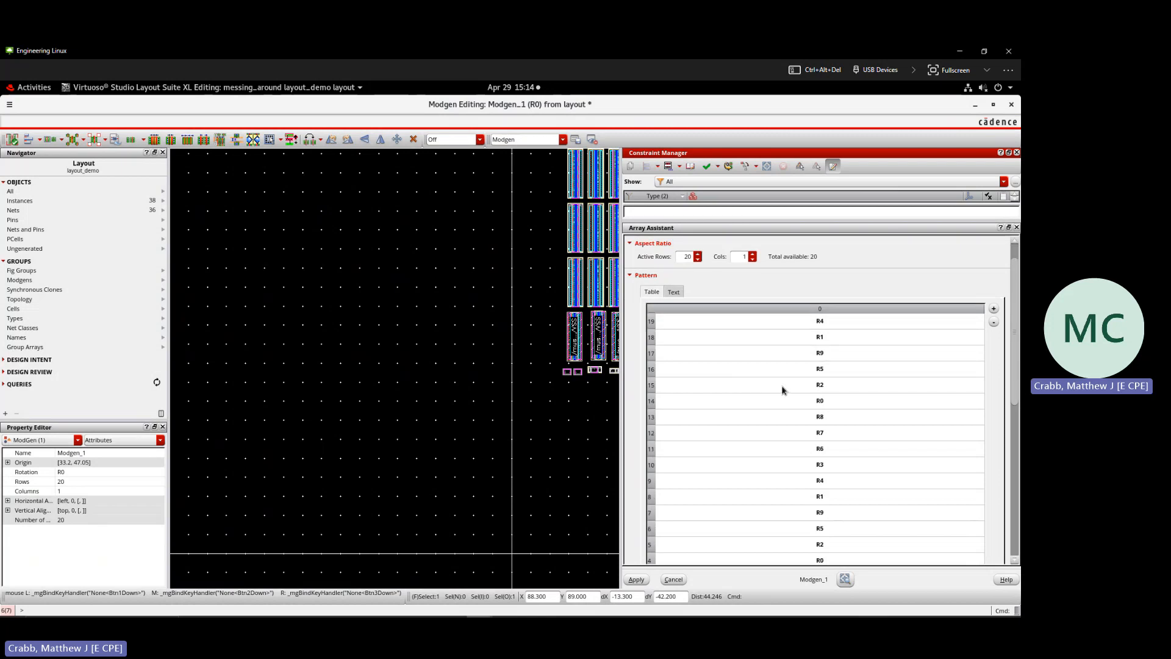
- Review the resistor order in the pattern table and tile the Modgen editor beside the layout_demo schematic for comparison
{"action": "scroll", "coordinate": [781, 390], "scroll_direction": "down", "scroll_amount": 4}
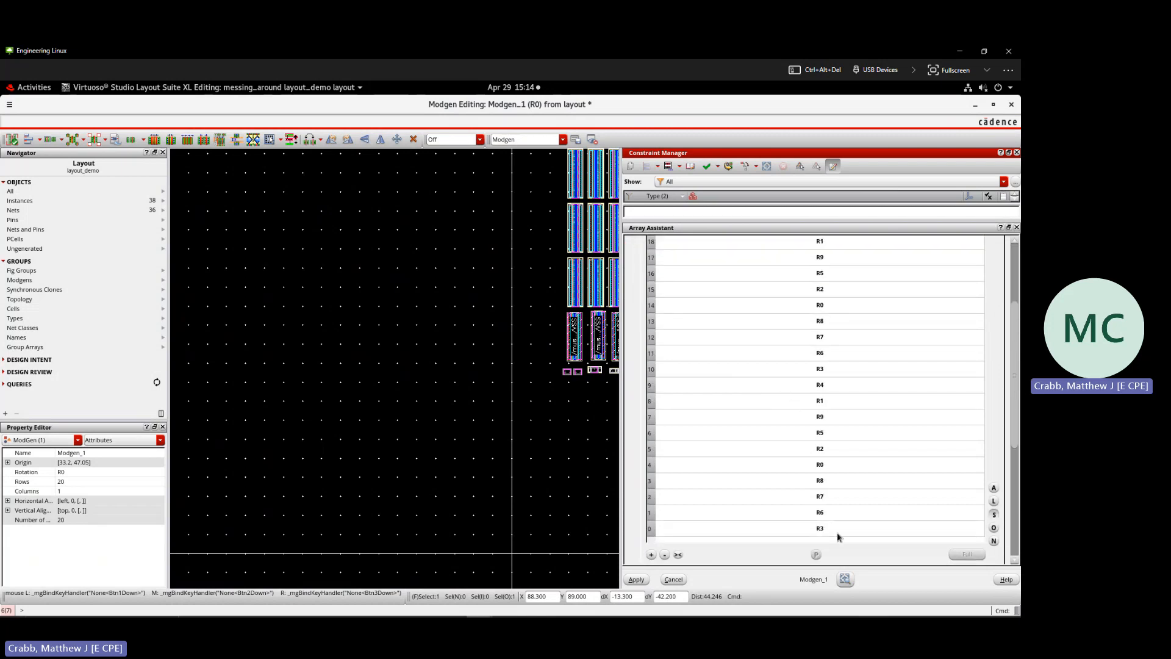
{"action": "scroll", "coordinate": [836, 532], "scroll_direction": "up", "scroll_amount": 2}
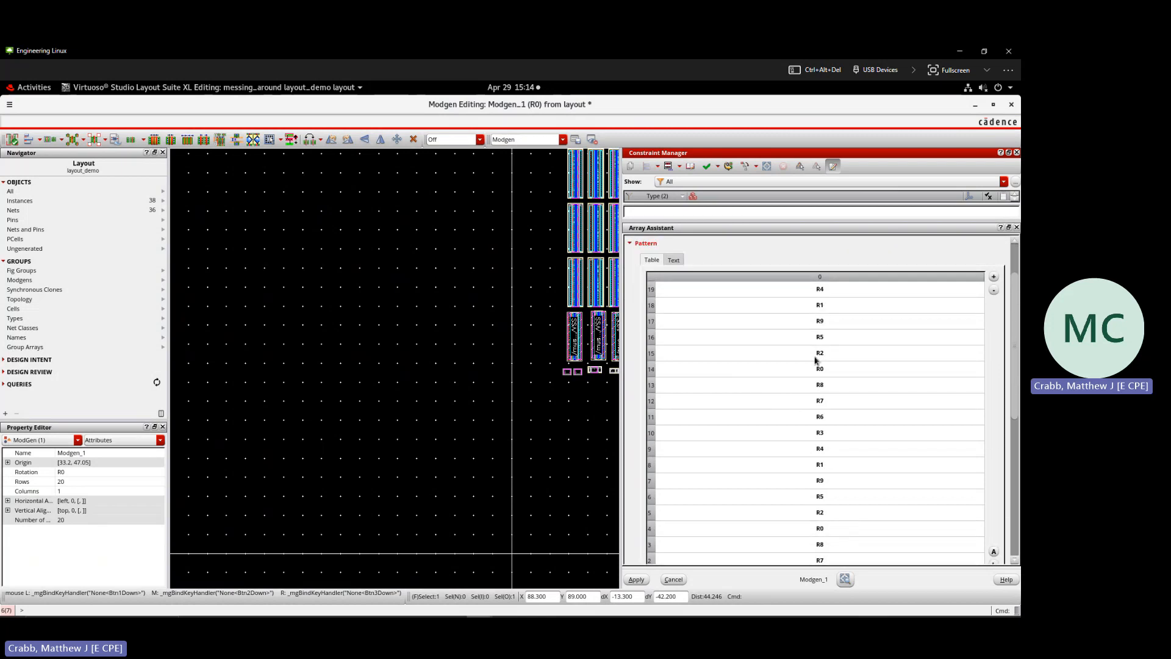
{"action": "scroll", "coordinate": [815, 360], "scroll_direction": "down", "scroll_amount": 1}
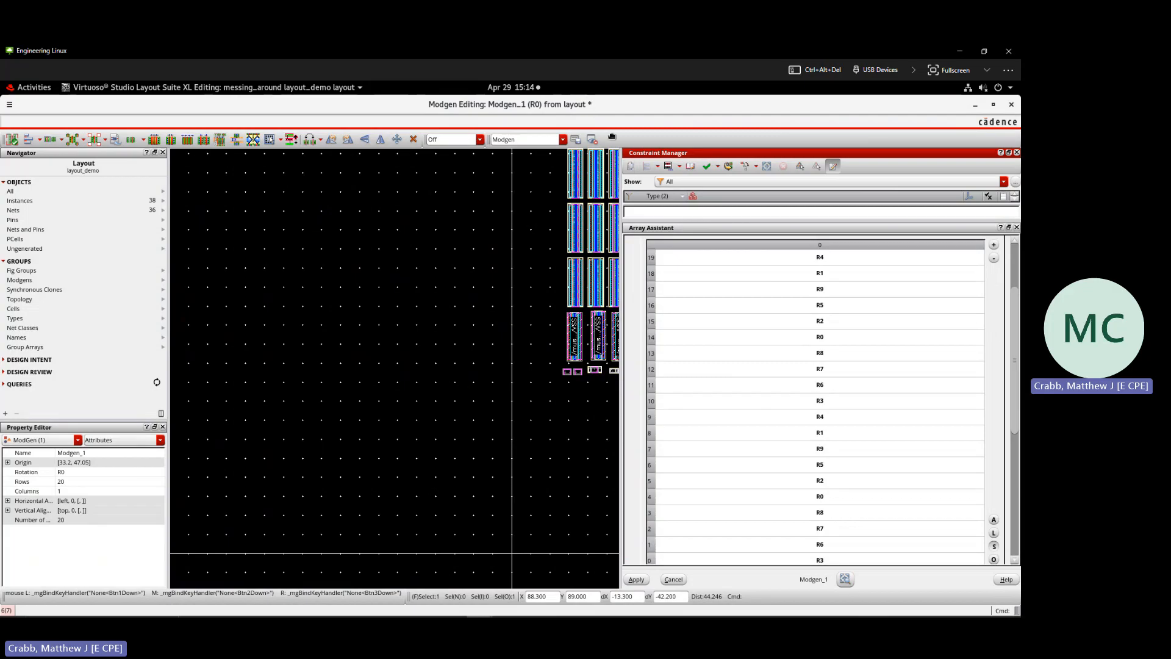
{"action": "left_click_drag", "start_coordinate": [611, 136], "coordinate": [1020, 183]}
{"action": "left_click", "coordinate": [381, 265]}
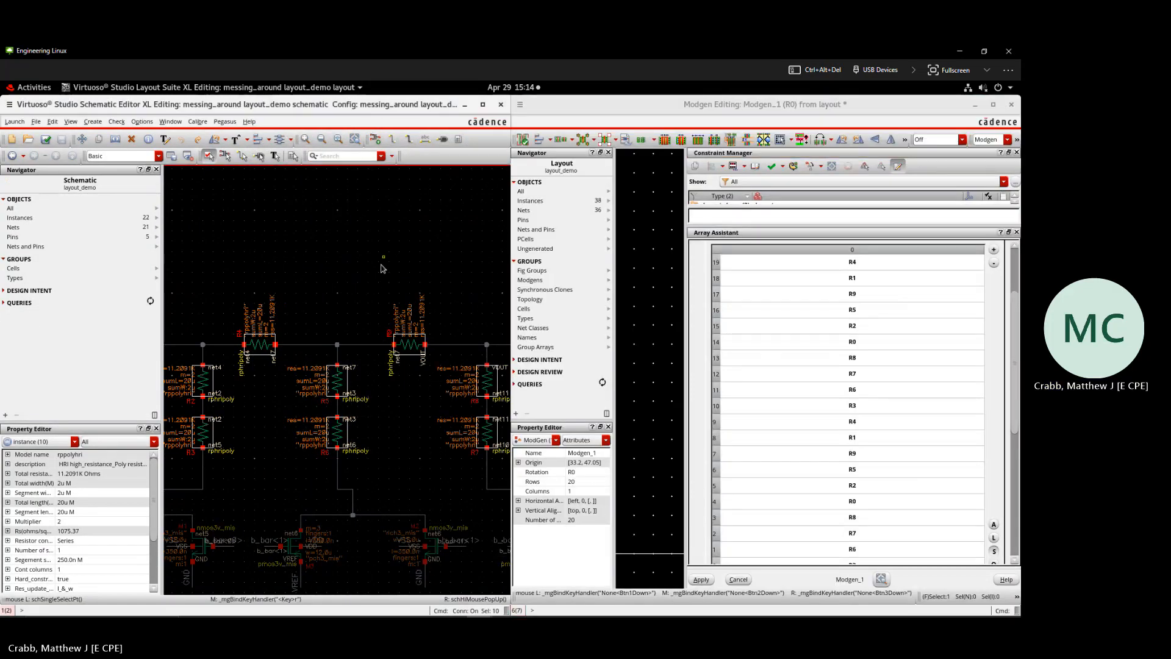
- Locate R9 in the schematic and move its two units to rows 9 and 10 of the Modgen array
{"action": "left_click", "coordinate": [381, 268]}
{"action": "key", "text": "f"}
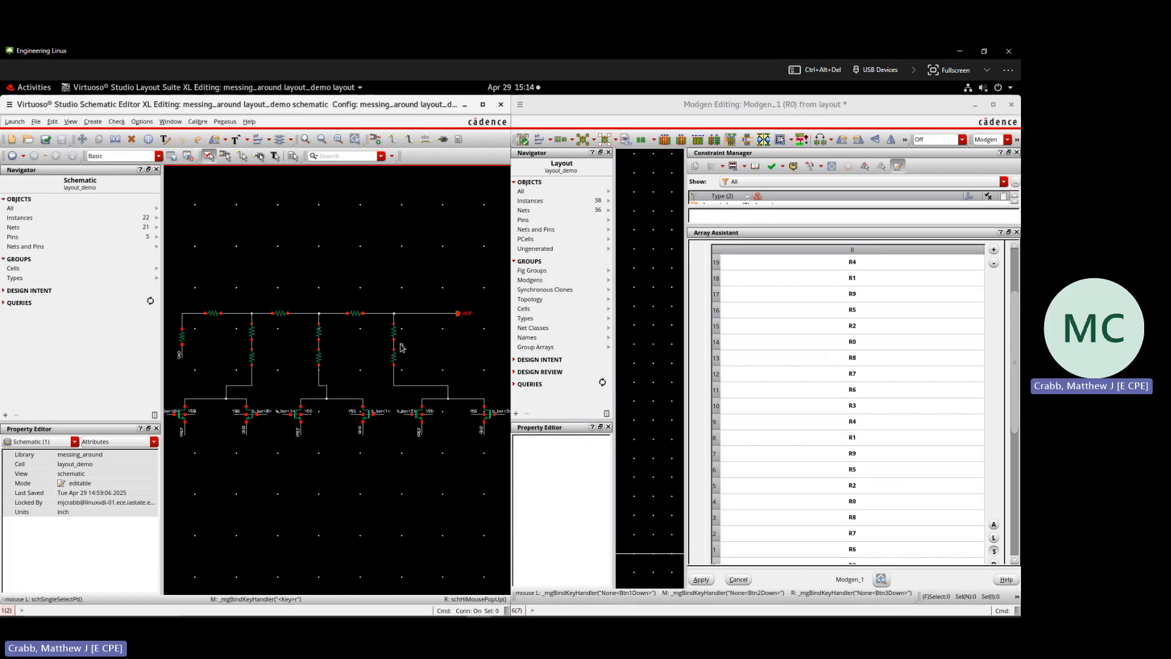
{"action": "left_click", "coordinate": [860, 421]}
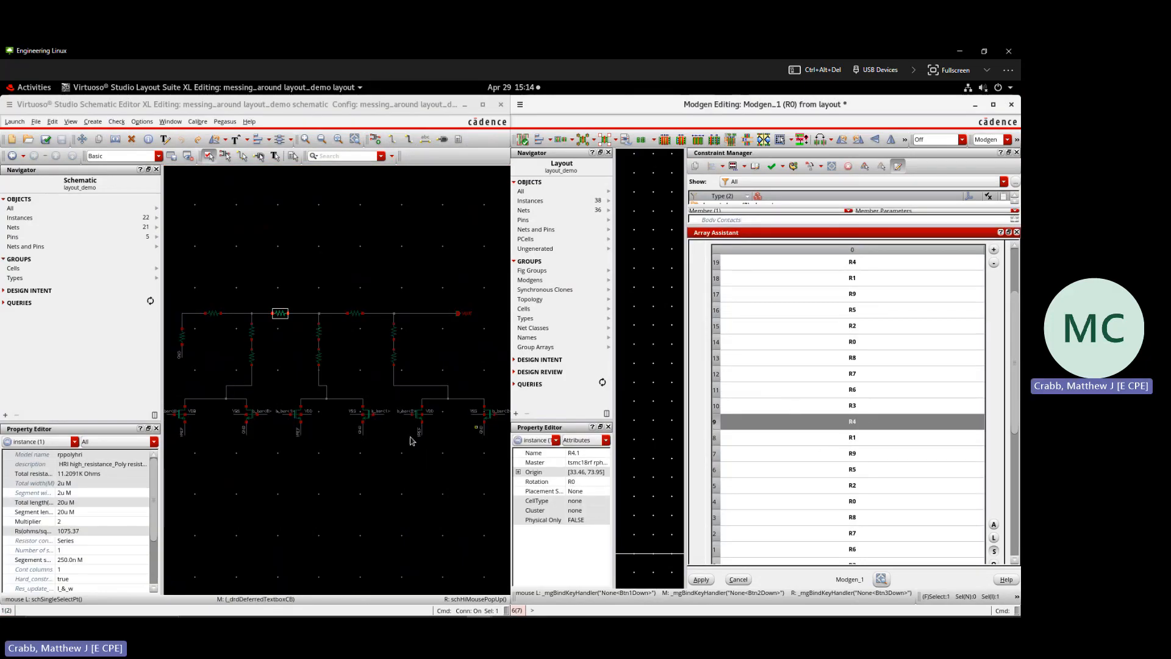
{"action": "left_click", "coordinate": [346, 369]}
{"action": "scroll", "coordinate": [346, 369], "scroll_direction": "down", "scroll_amount": 3}
{"action": "scroll", "coordinate": [303, 362], "scroll_direction": "up", "scroll_amount": 3}
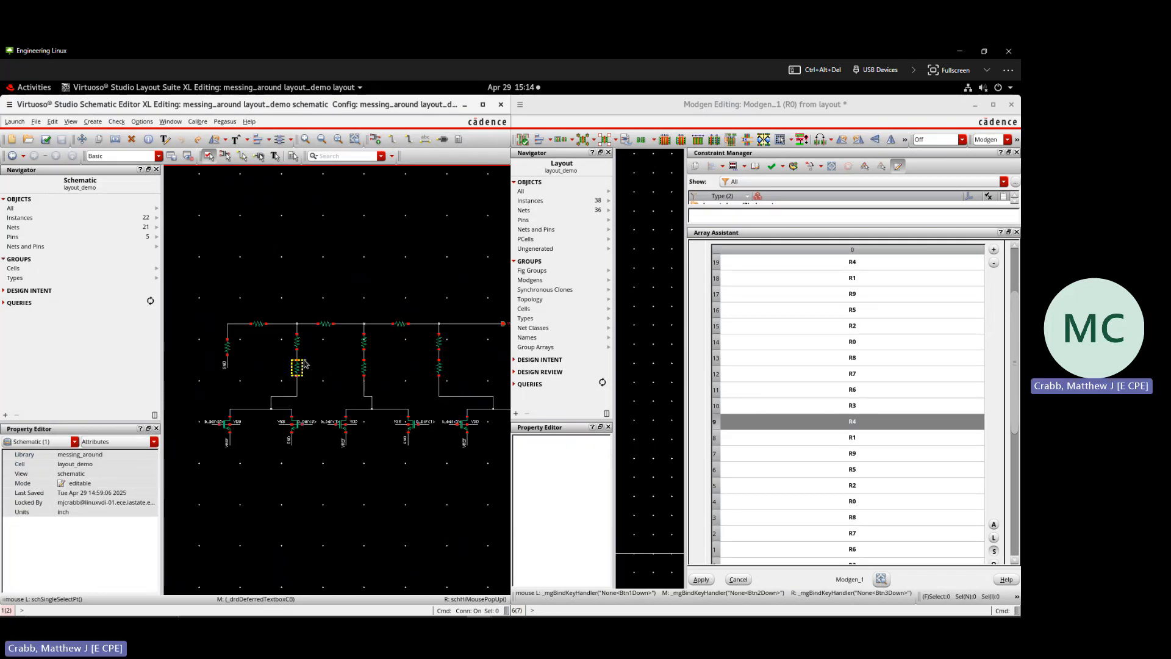
{"action": "scroll", "coordinate": [452, 339], "scroll_direction": "up", "scroll_amount": 2}
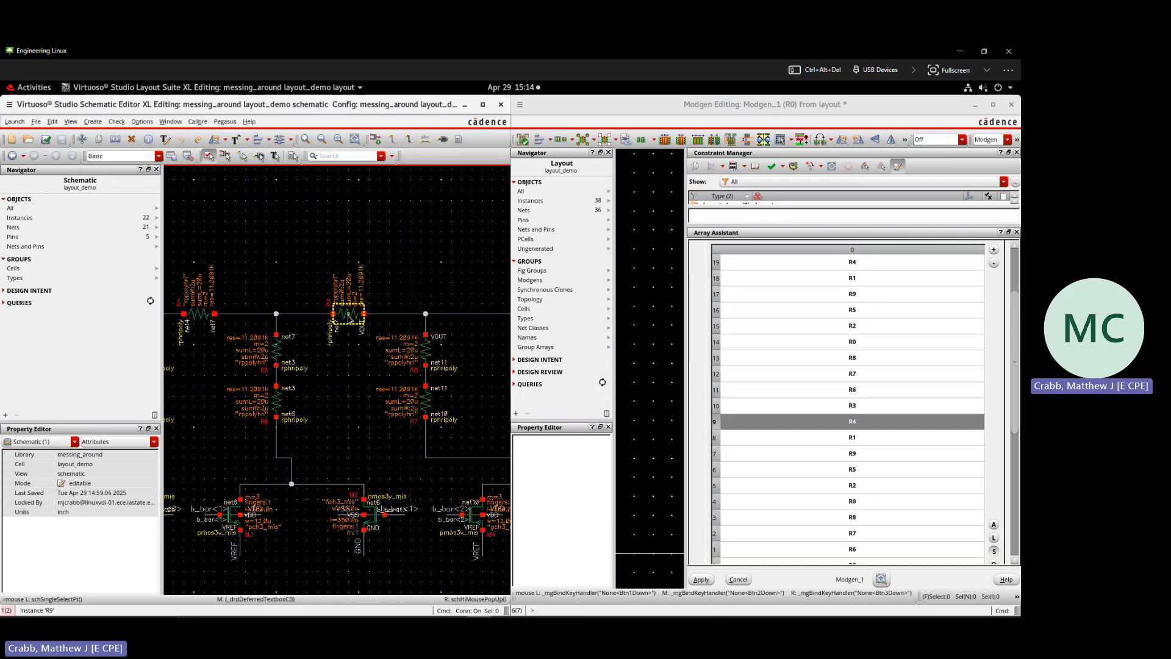
{"action": "left_click", "coordinate": [351, 316]}
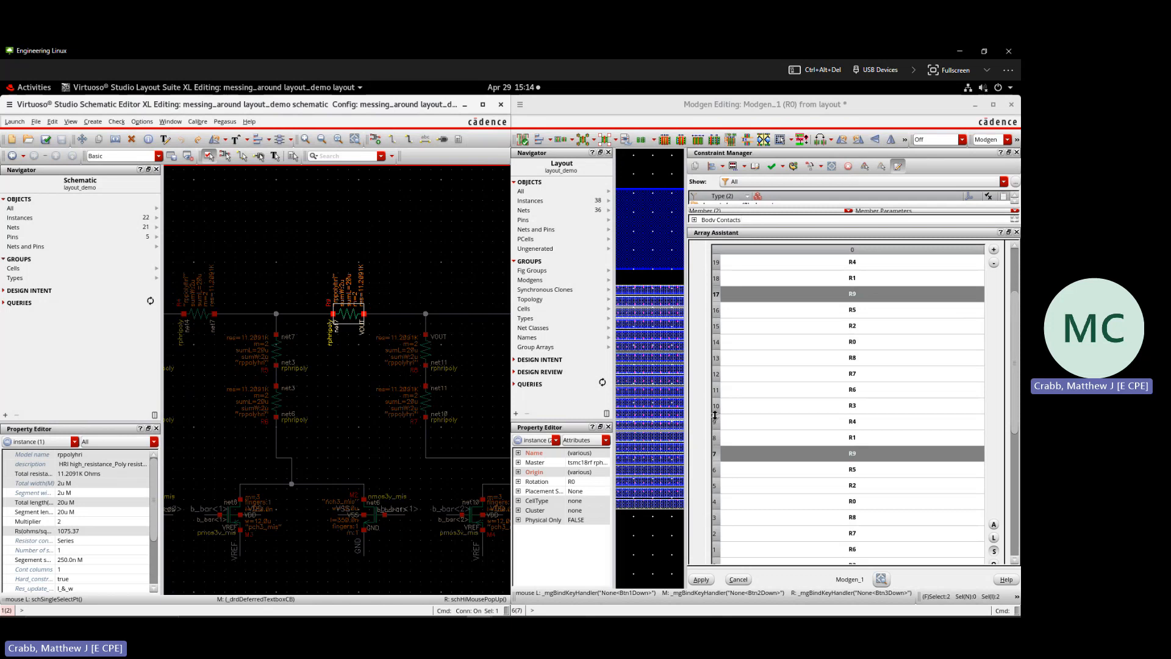
{"action": "left_click", "coordinate": [815, 453]}
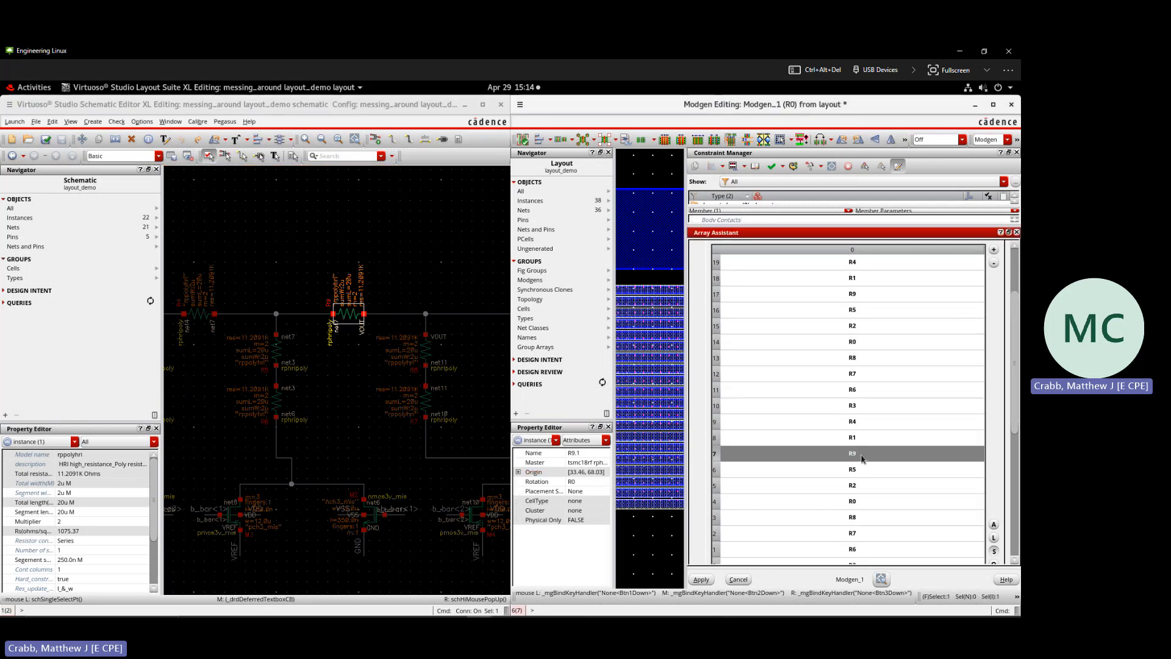
{"action": "left_click_drag", "start_coordinate": [858, 458], "coordinate": [860, 425]}
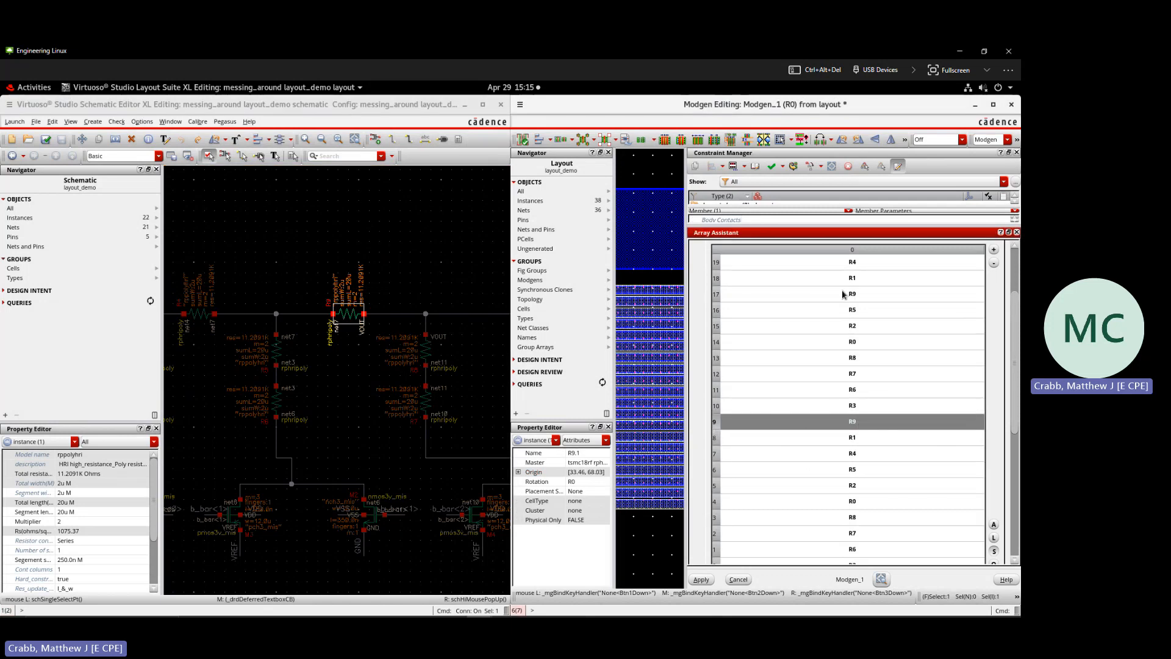
{"action": "left_click_drag", "start_coordinate": [866, 298], "coordinate": [877, 405]}
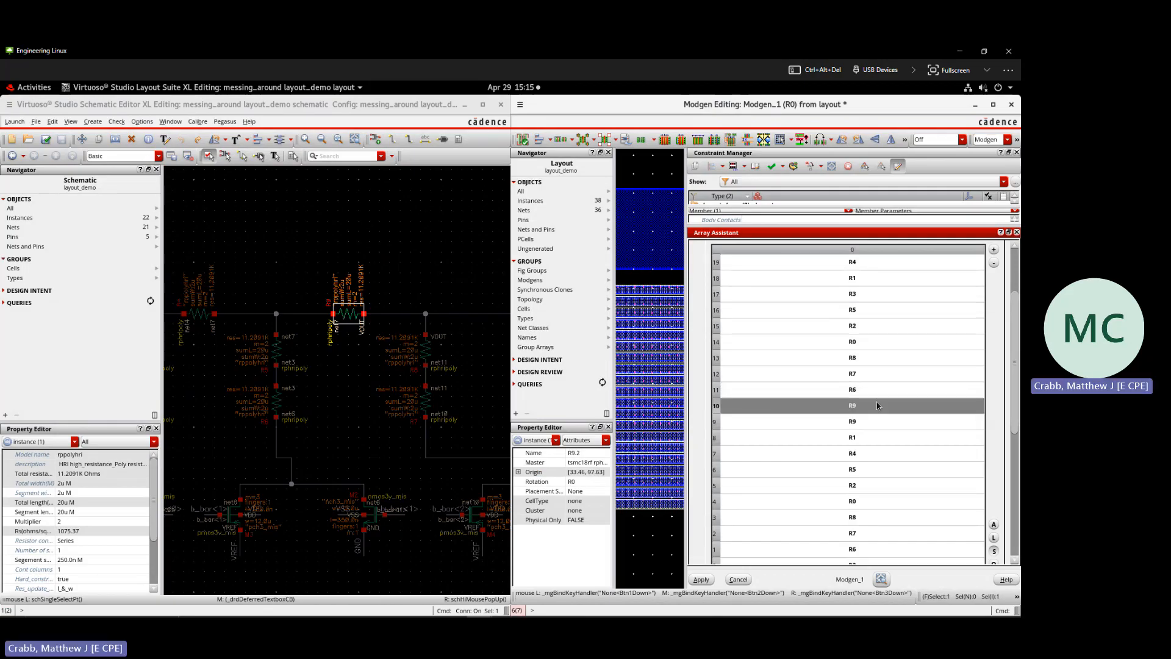
{"action": "left_click", "coordinate": [860, 426]}
{"action": "left_click", "coordinate": [863, 403]}
{"action": "left_click", "coordinate": [862, 422]}
{"action": "left_click", "coordinate": [862, 409]}
{"action": "left_click", "coordinate": [861, 423]}
- Locate R8 in the schematic and move its two units to array rows 11 and 12
{"action": "scroll", "coordinate": [368, 350], "scroll_direction": "down", "scroll_amount": 1}
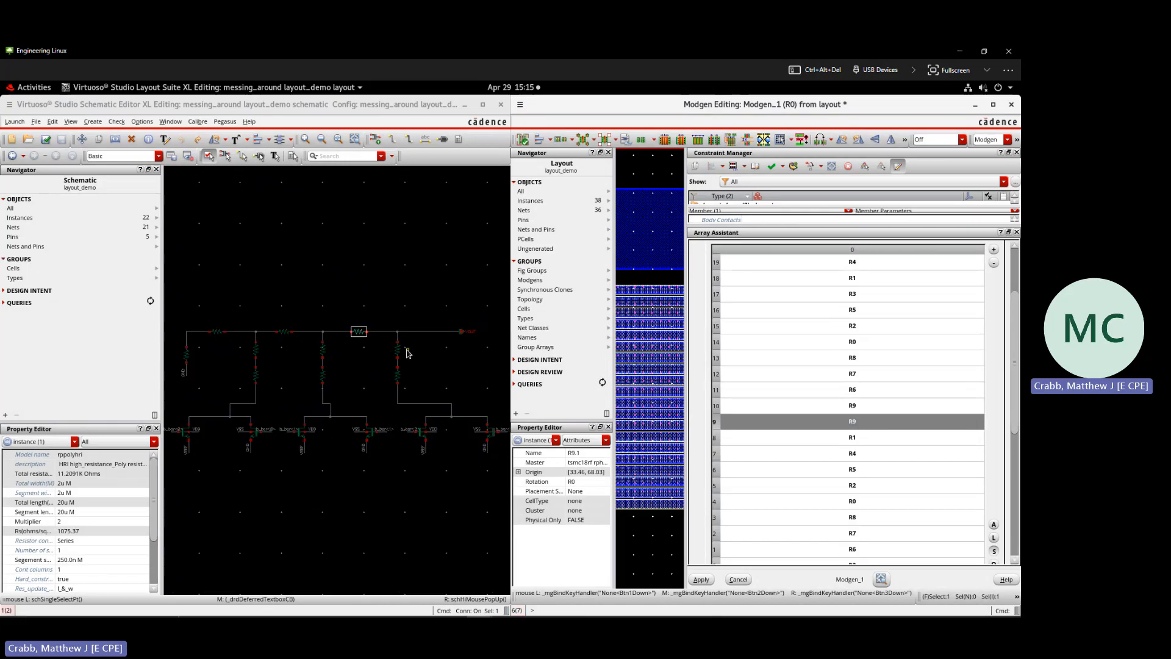
{"action": "scroll", "coordinate": [406, 350], "scroll_direction": "up", "scroll_amount": 1}
{"action": "left_click", "coordinate": [394, 350]}
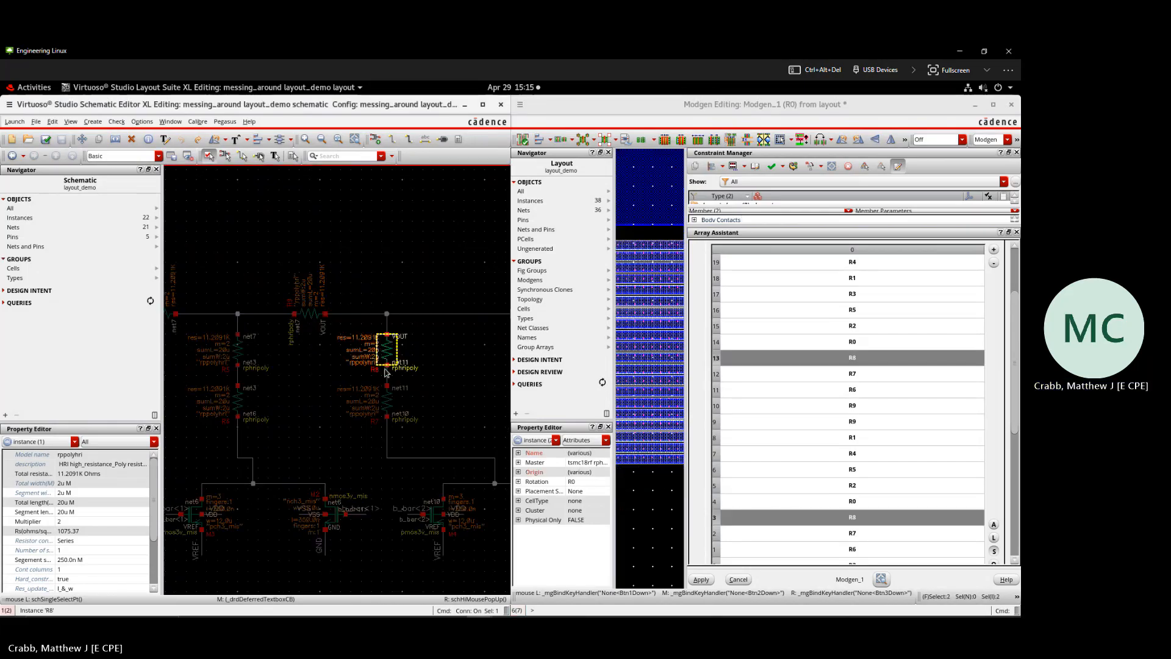
{"action": "left_click", "coordinate": [829, 390]}
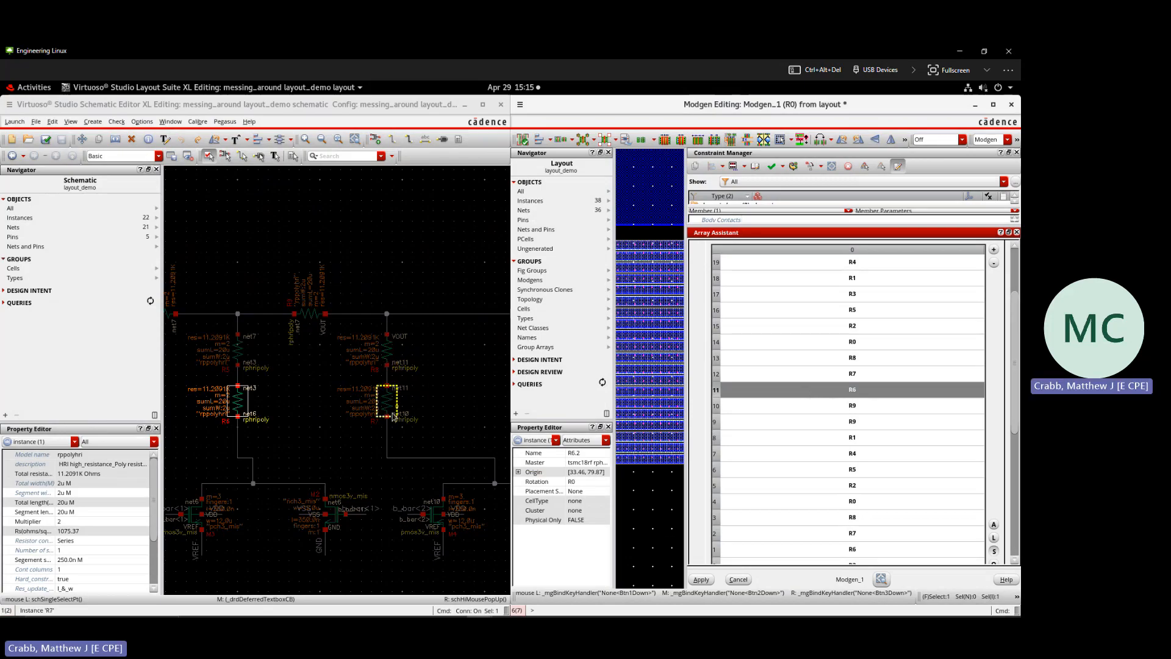
{"action": "left_click", "coordinate": [865, 360]}
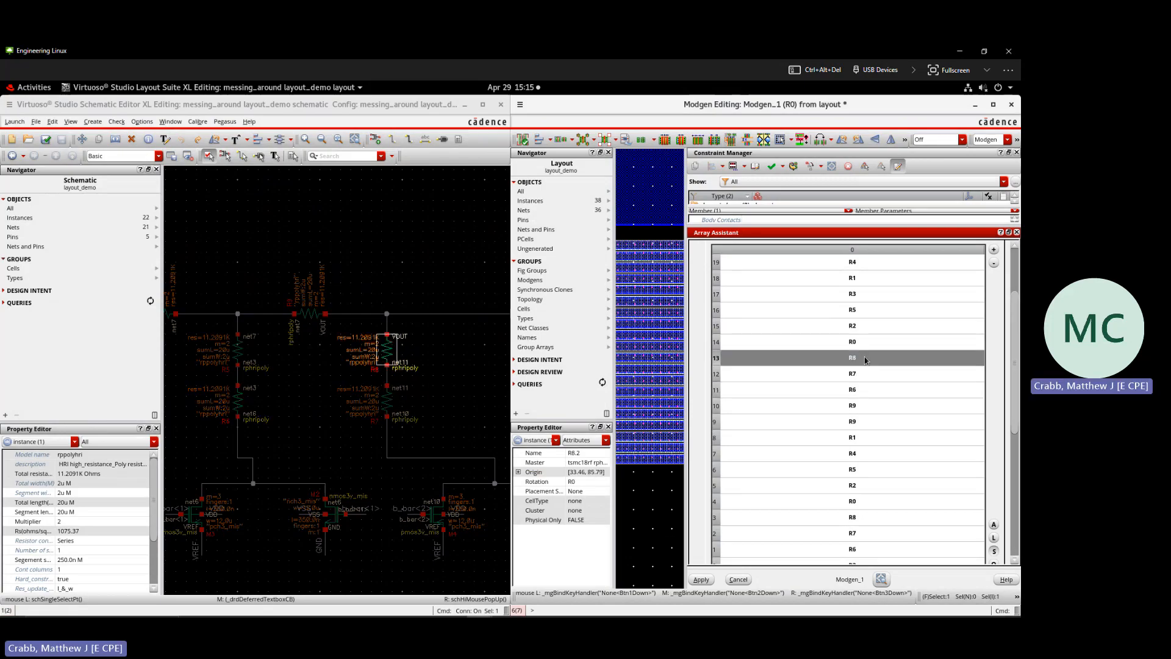
{"action": "left_click_drag", "start_coordinate": [868, 359], "coordinate": [866, 390]}
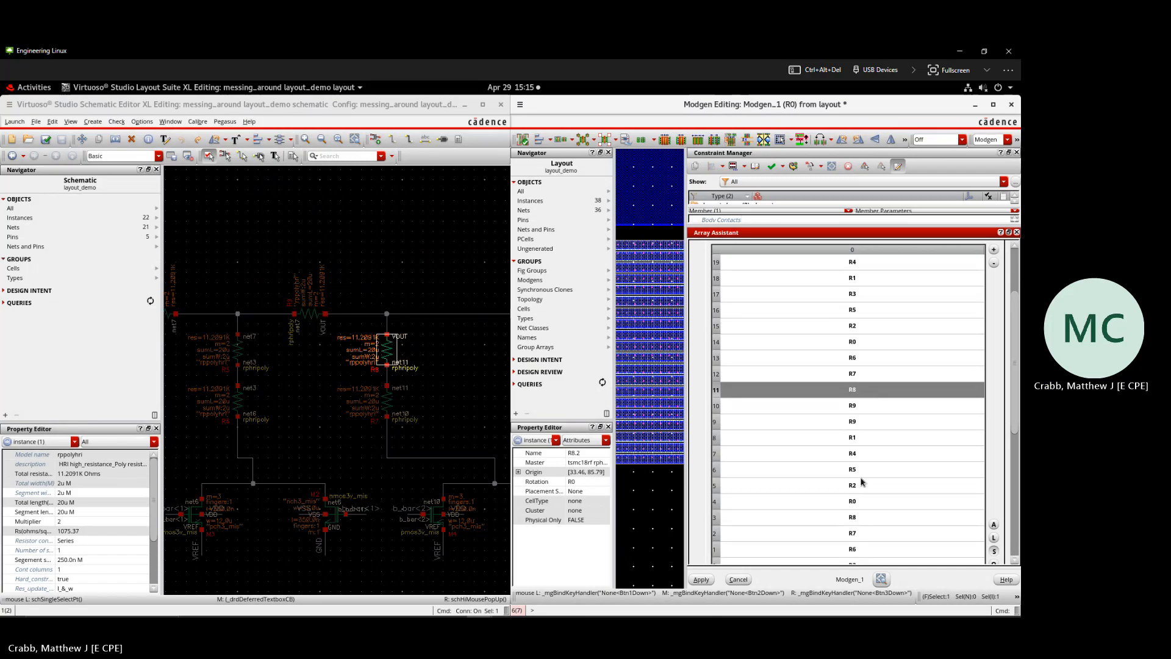
{"action": "left_click_drag", "start_coordinate": [861, 517], "coordinate": [866, 377]}
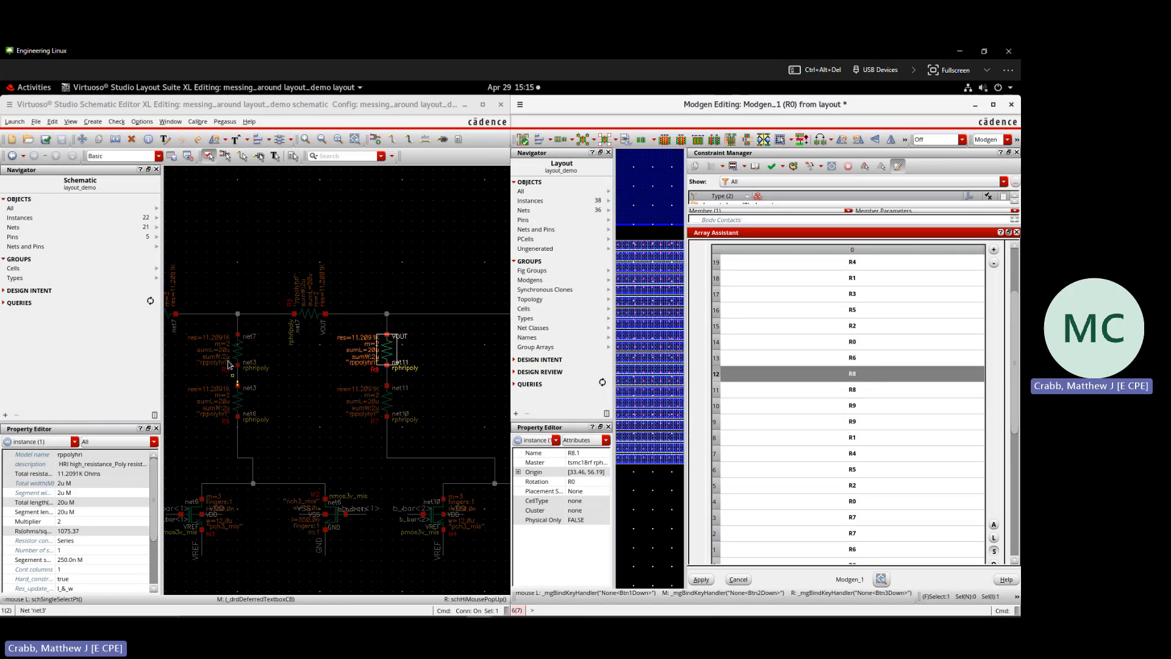
- Highlight R7 from the schematic and move its two units to array rows 8 and 7
{"action": "left_click", "coordinate": [385, 400]}
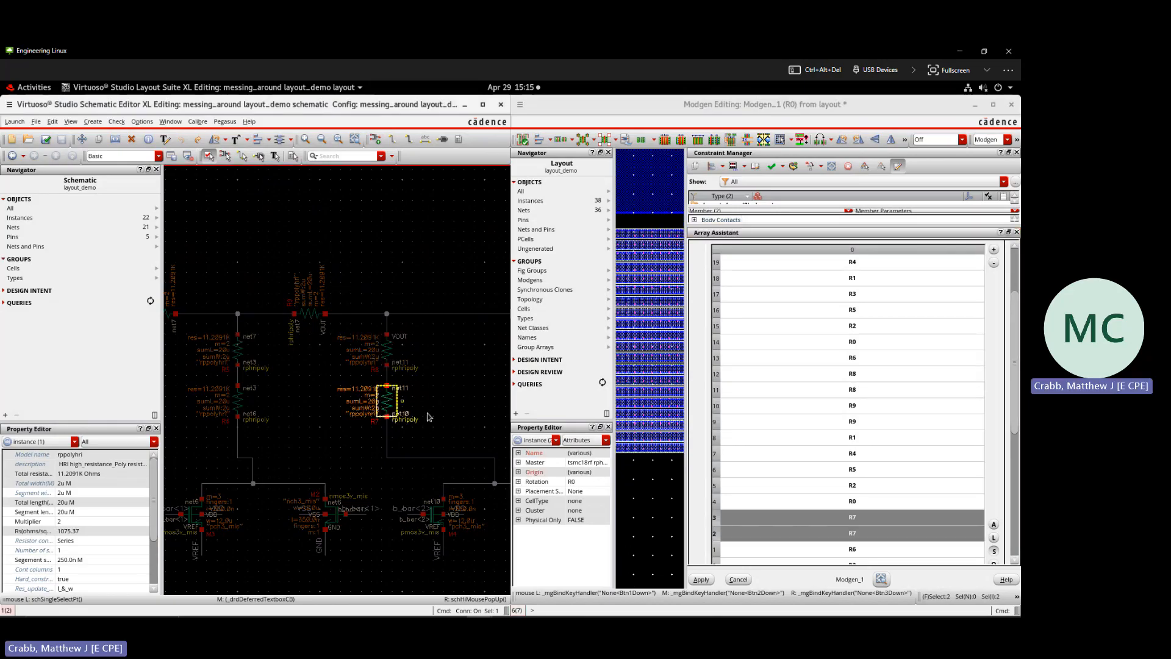
{"action": "left_click_drag", "start_coordinate": [851, 513], "coordinate": [869, 438]}
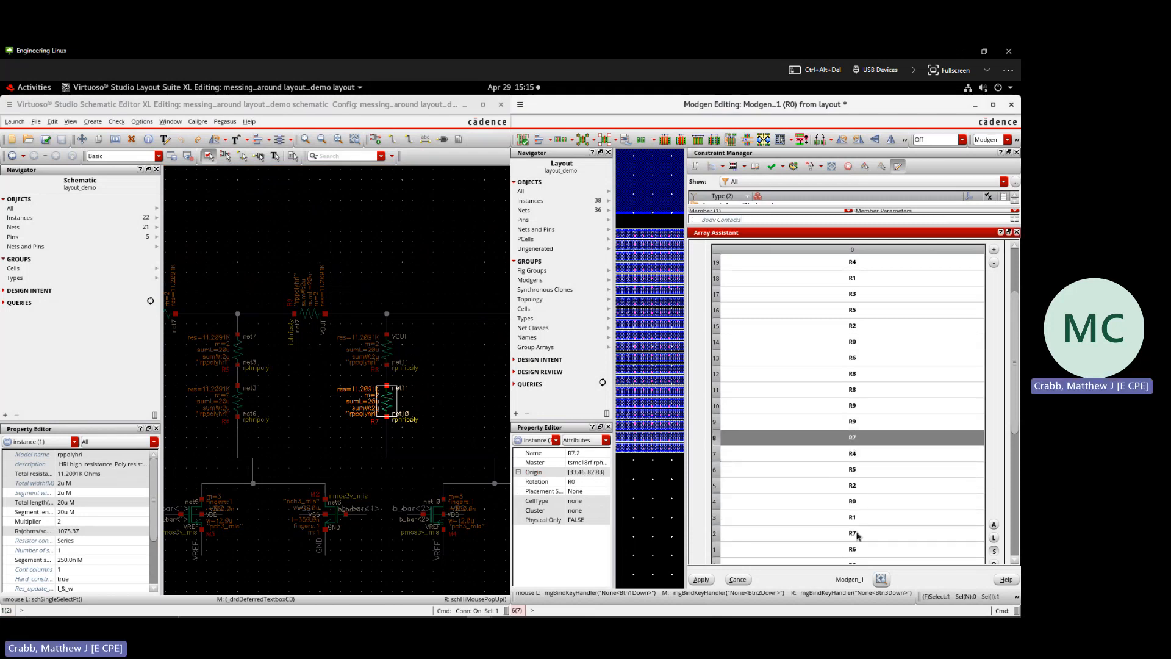
{"action": "left_click_drag", "start_coordinate": [857, 535], "coordinate": [872, 453]}
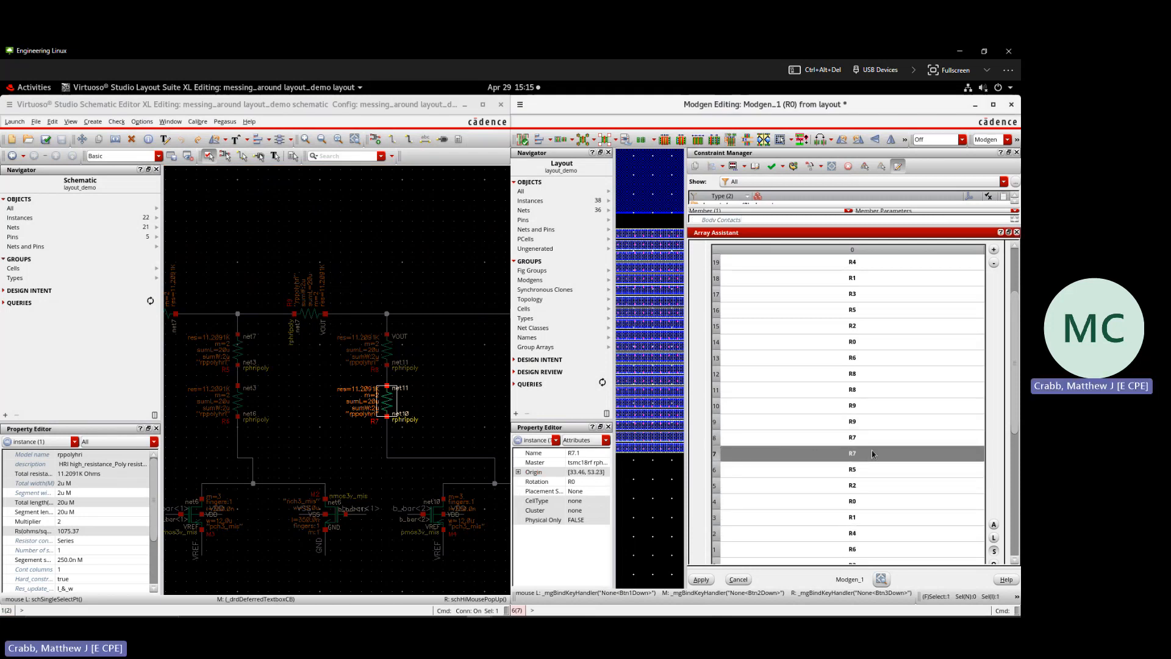
{"action": "left_click", "coordinate": [854, 408]}
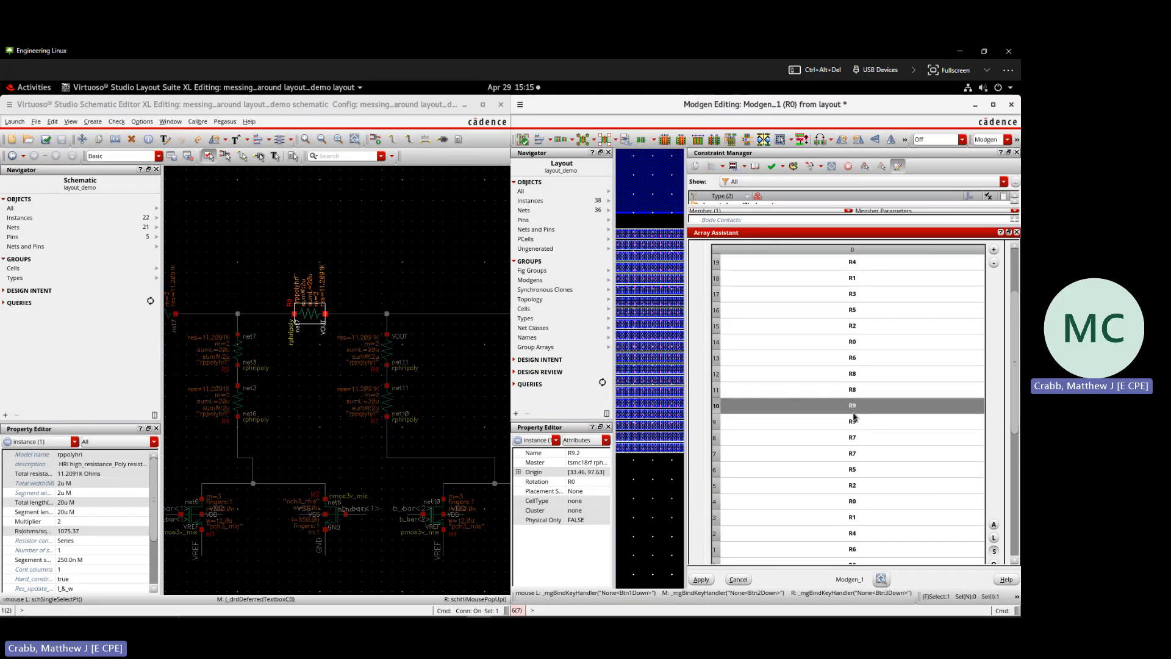
{"action": "left_click", "coordinate": [856, 420]}
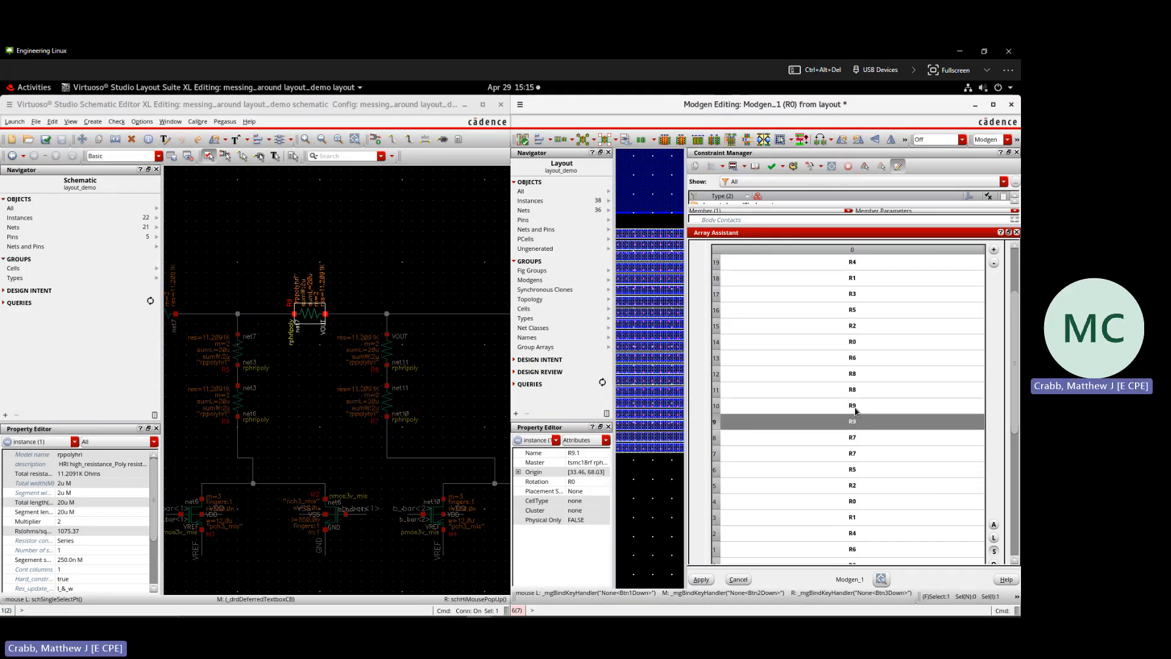
{"action": "left_click_drag", "start_coordinate": [860, 459], "coordinate": [862, 415]}
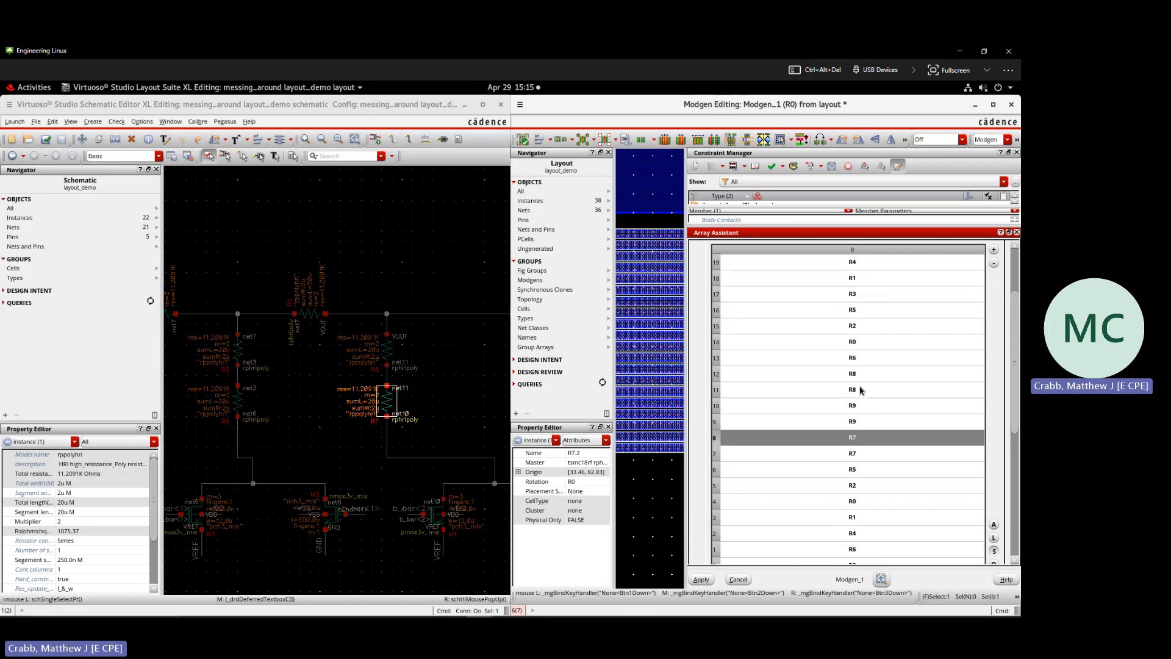
{"action": "left_click", "coordinate": [862, 388]}
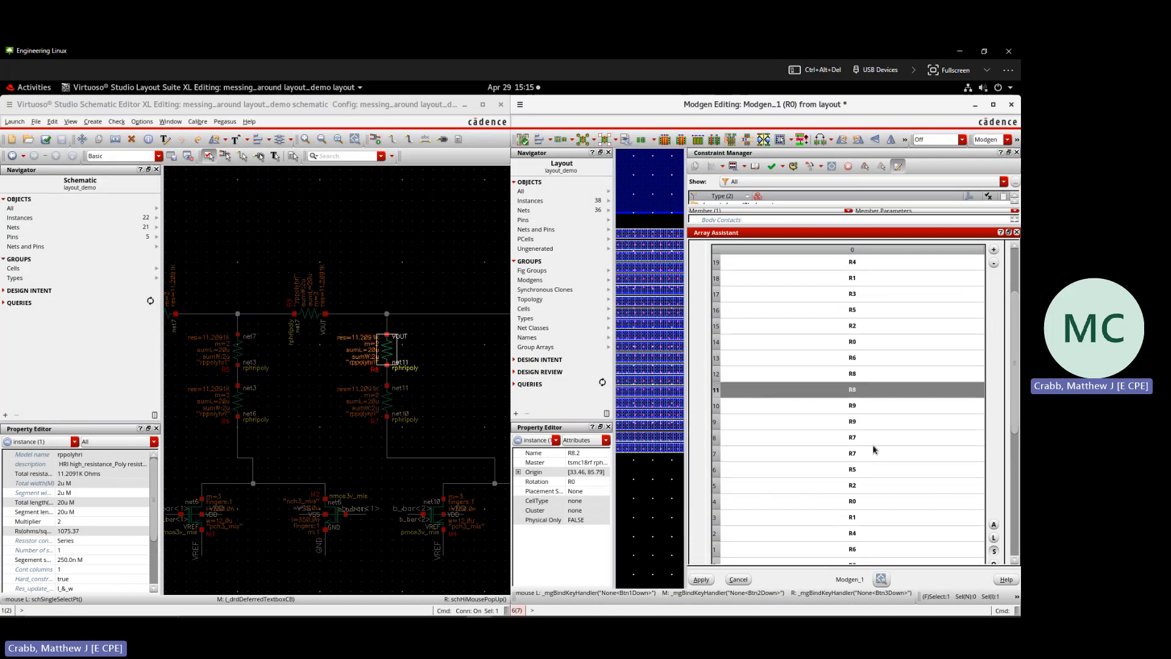
{"action": "left_click_drag", "start_coordinate": [866, 438], "coordinate": [858, 414]}
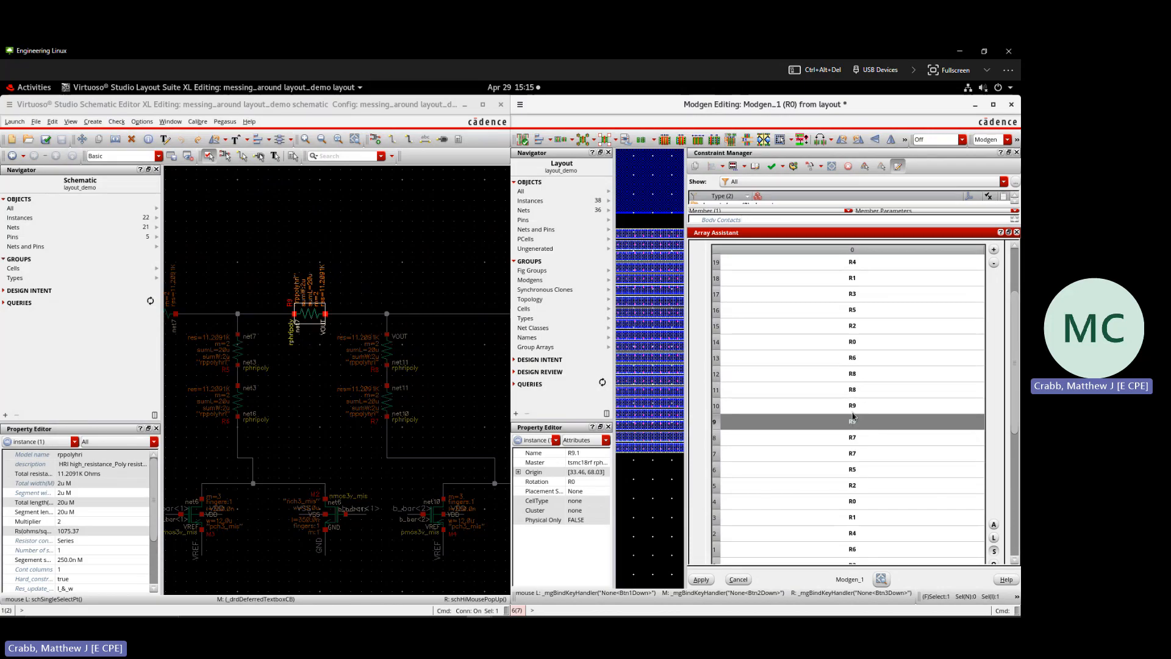
- Locate R4 in the schematic and move its two units to array rows 6 and 13
{"action": "scroll", "coordinate": [262, 421], "scroll_direction": "down", "scroll_amount": 1}
{"action": "scroll", "coordinate": [216, 412], "scroll_direction": "up", "scroll_amount": 1}
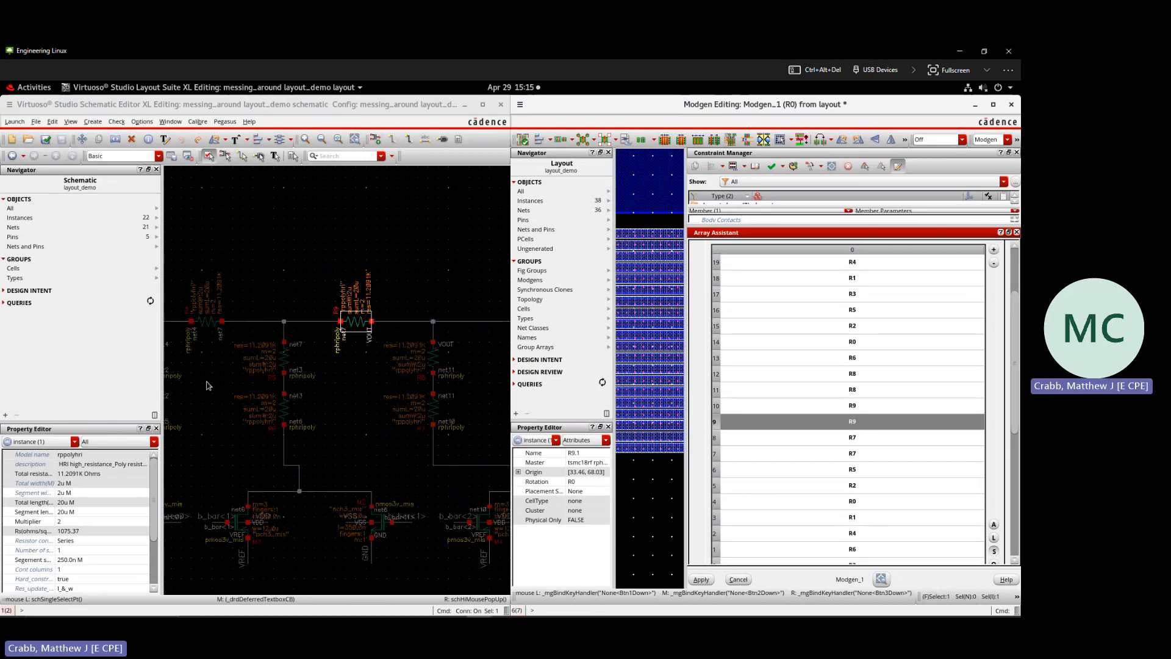
{"action": "left_click", "coordinate": [206, 384]}
{"action": "scroll", "coordinate": [264, 398], "scroll_direction": "down", "scroll_amount": 1}
{"action": "scroll", "coordinate": [257, 333], "scroll_direction": "up", "scroll_amount": 1}
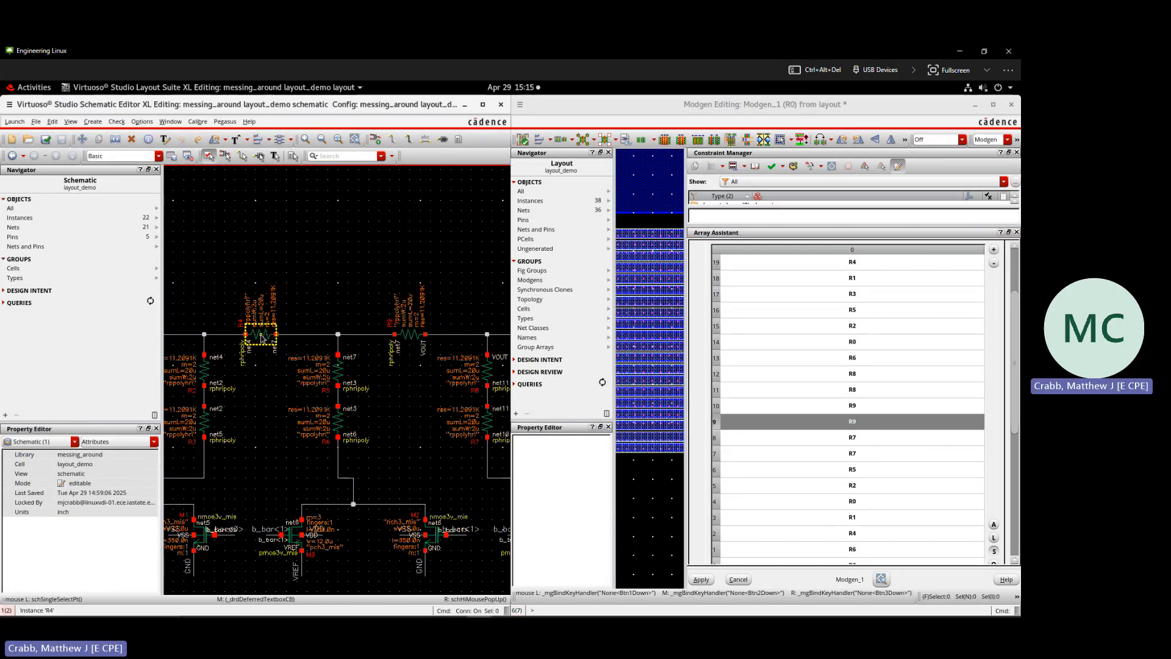
{"action": "left_click", "coordinate": [262, 337]}
{"action": "left_click", "coordinate": [884, 471]}
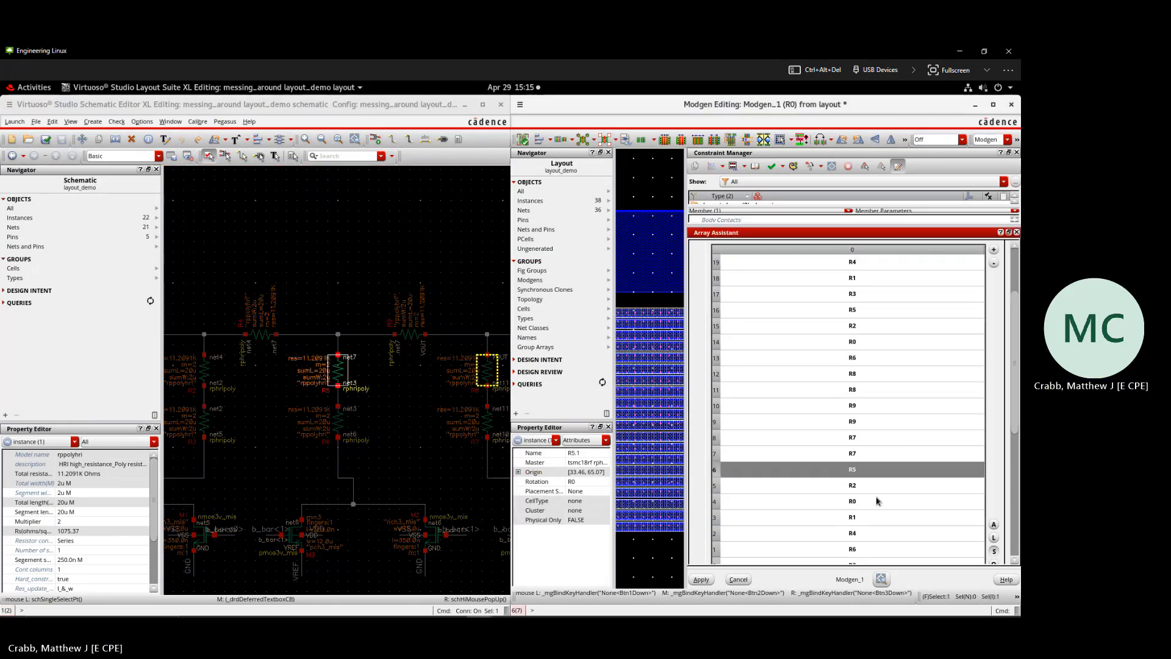
{"action": "left_click_drag", "start_coordinate": [860, 535], "coordinate": [869, 467]}
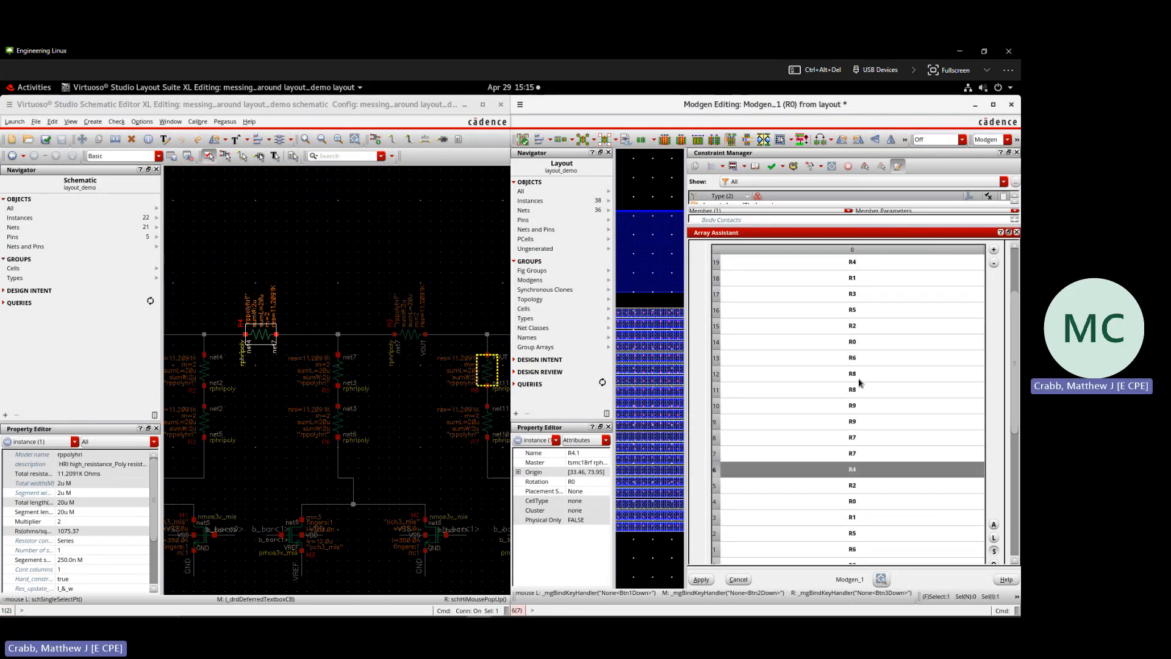
{"action": "left_click_drag", "start_coordinate": [869, 267], "coordinate": [862, 364]}
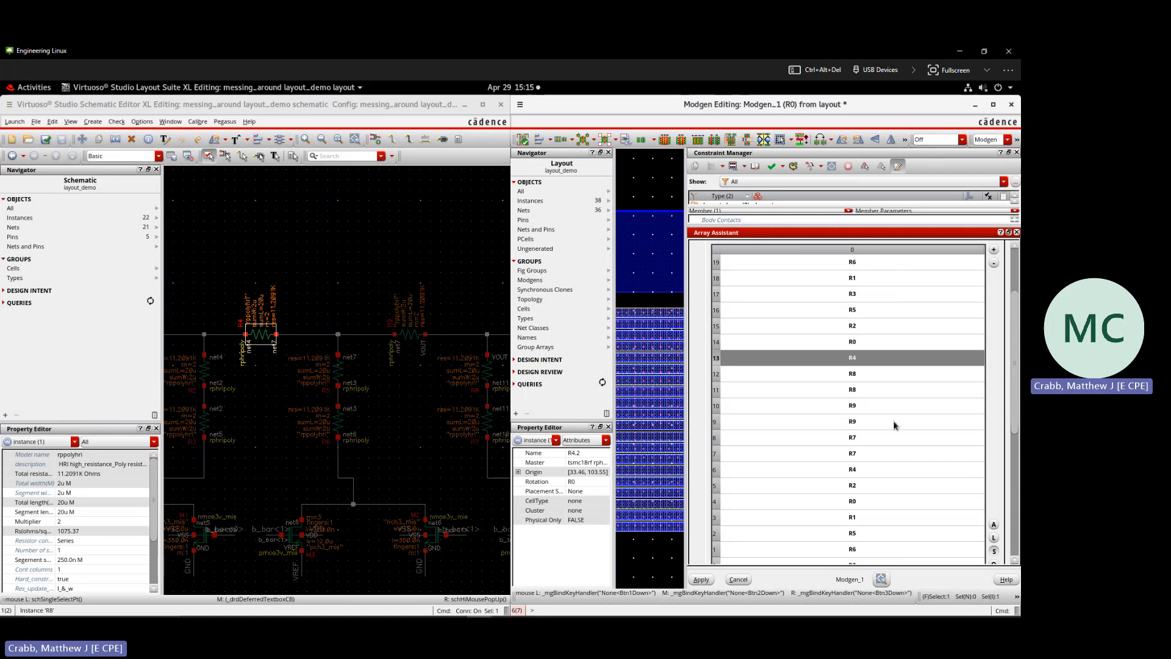
- Highlight R5 from the schematic and move its two units to array rows 14 and 15
{"action": "scroll", "coordinate": [861, 396], "scroll_direction": "down", "scroll_amount": 1}
{"action": "scroll", "coordinate": [858, 396], "scroll_direction": "up", "scroll_amount": 1}
{"action": "left_click", "coordinate": [335, 376]}
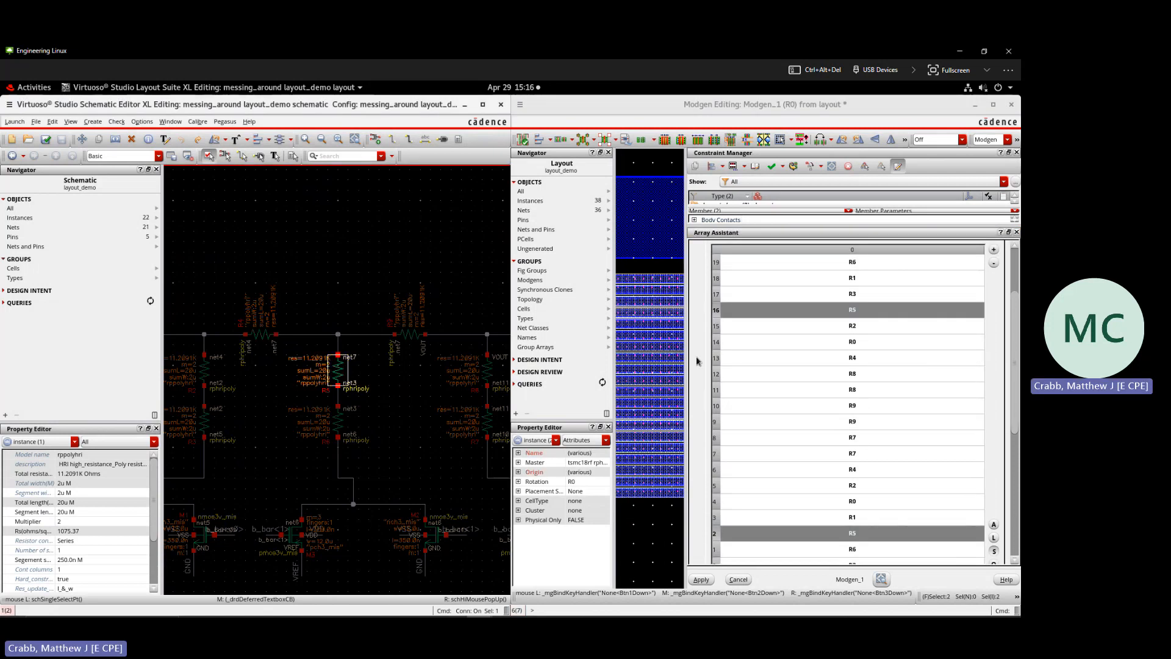
{"action": "left_click", "coordinate": [888, 314]}
{"action": "left_click_drag", "start_coordinate": [889, 316], "coordinate": [881, 341]}
{"action": "left_click", "coordinate": [872, 537]}
{"action": "left_click_drag", "start_coordinate": [873, 538], "coordinate": [878, 328]}
- Highlight R6 from the schematic and move its two units to array rows 5 and 4
{"action": "left_click", "coordinate": [337, 421]}
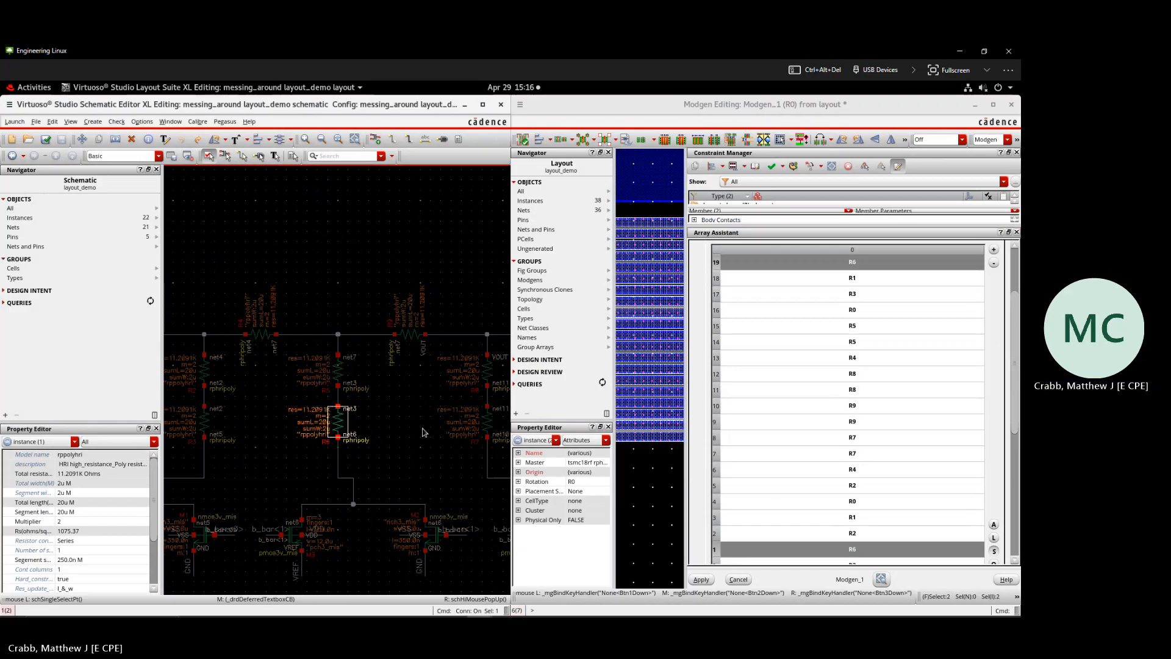
{"action": "left_click_drag", "start_coordinate": [886, 262], "coordinate": [891, 488]}
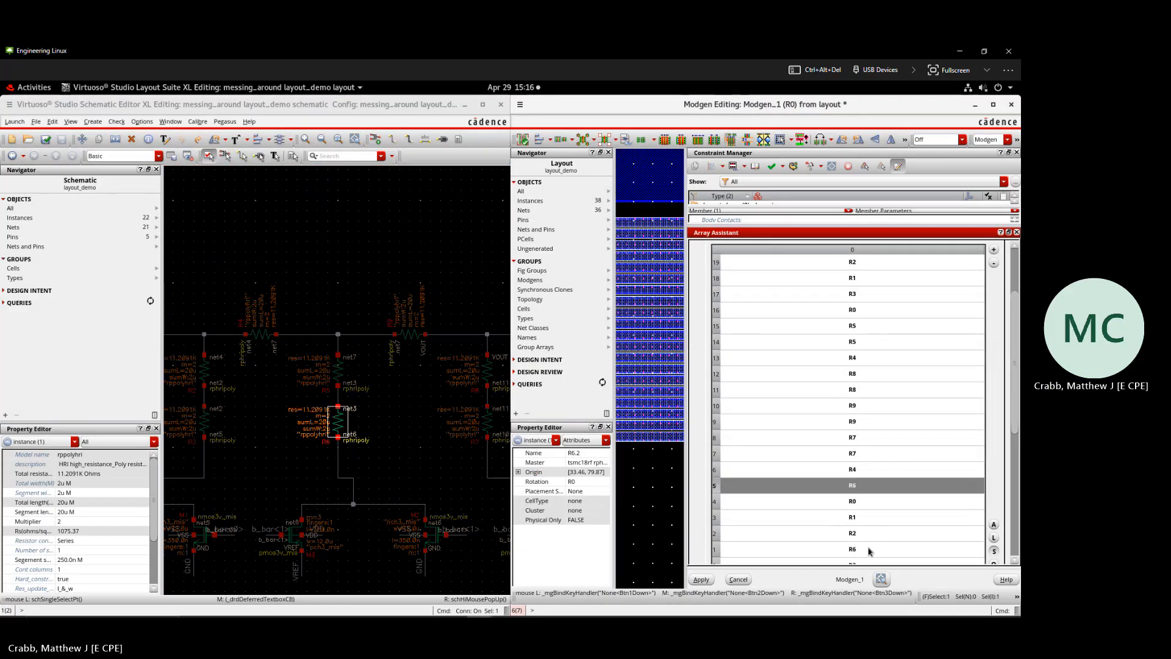
{"action": "left_click_drag", "start_coordinate": [872, 549], "coordinate": [891, 502]}
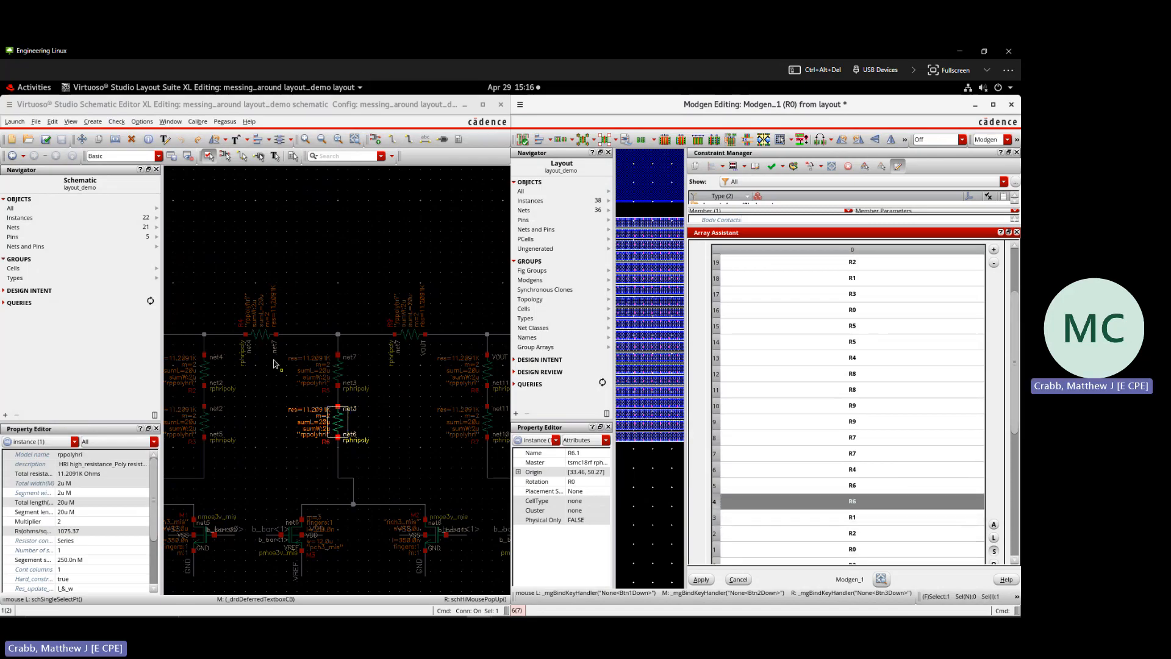
- Locate R2 in the schematic and move its two units to array rows 16 and 17
{"action": "left_click", "coordinate": [258, 335]}
{"action": "scroll", "coordinate": [258, 336], "scroll_direction": "down", "scroll_amount": 7}
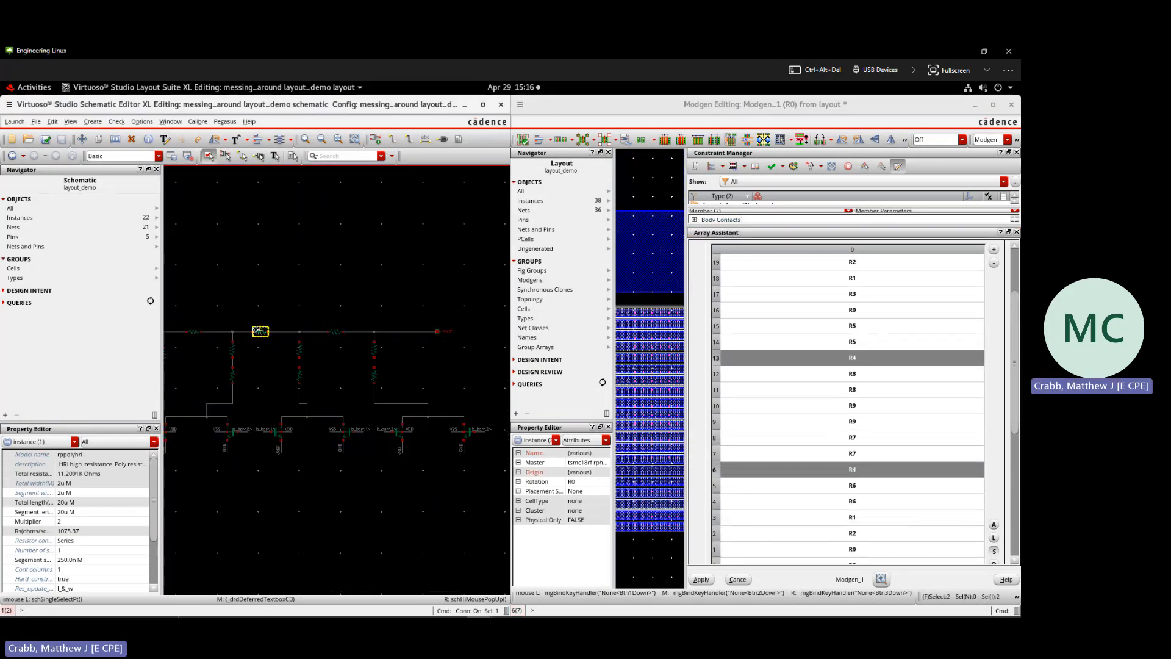
{"action": "scroll", "coordinate": [205, 329], "scroll_direction": "up", "scroll_amount": 7}
{"action": "left_click", "coordinate": [339, 383]}
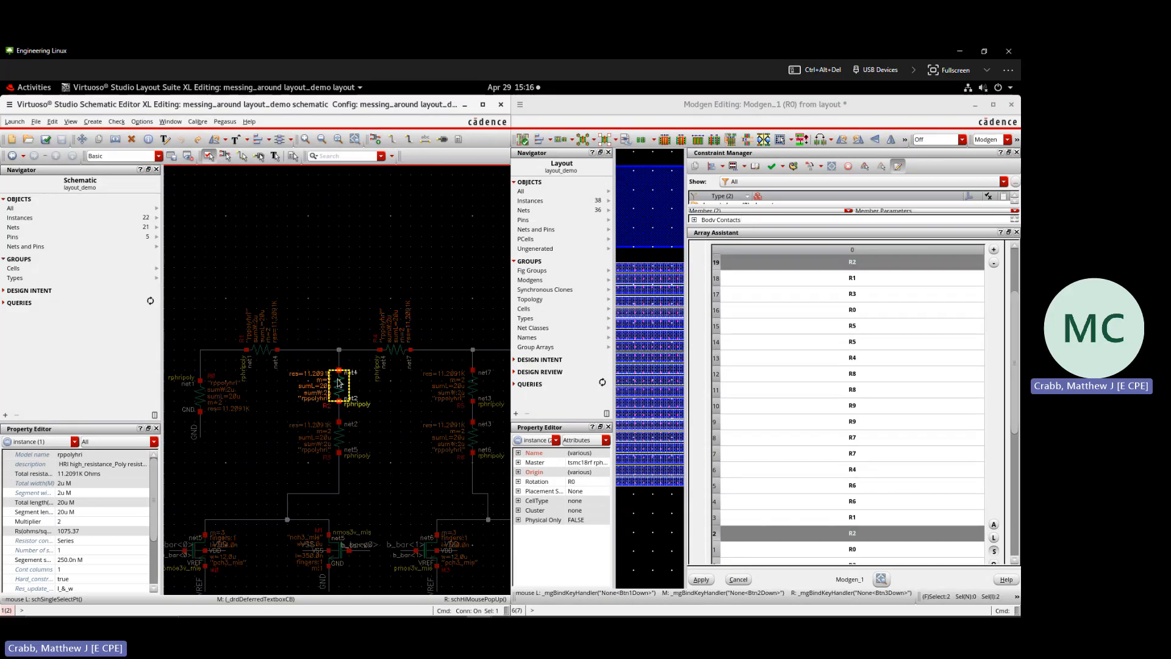
{"action": "left_click_drag", "start_coordinate": [882, 266], "coordinate": [884, 311]}
{"action": "left_click_drag", "start_coordinate": [866, 535], "coordinate": [884, 294]}
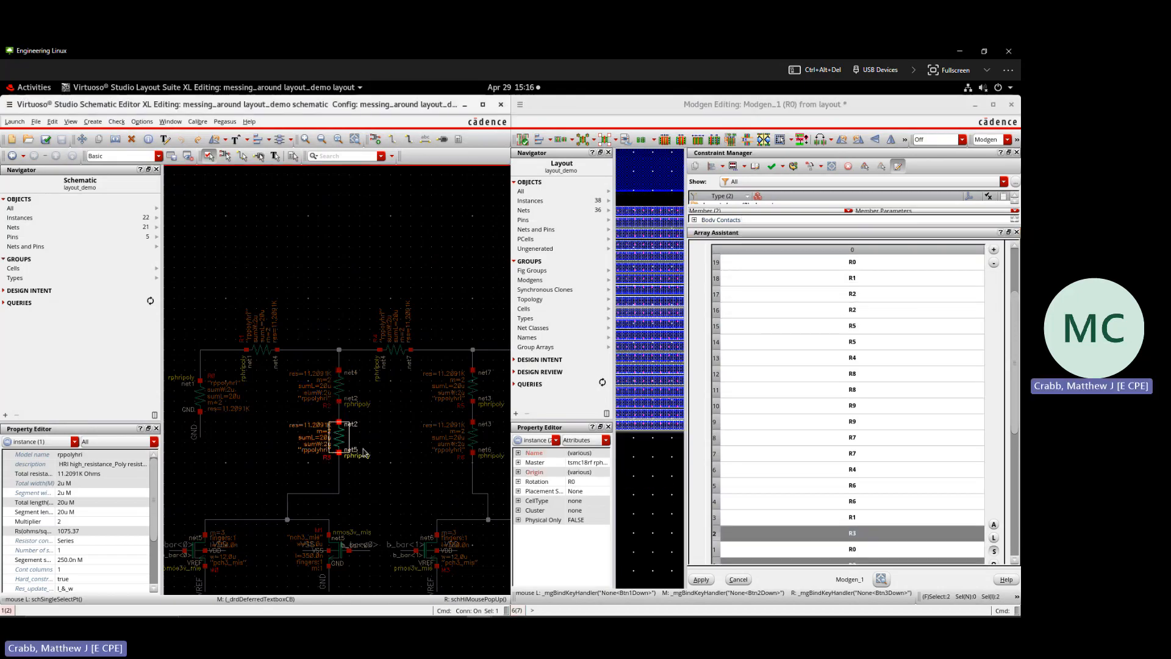
- Pair the R3 units in array rows 2 and 3, and place R1 in row 1 above R0 in row 0
{"action": "left_click", "coordinate": [867, 530]}
{"action": "left_click", "coordinate": [859, 517]}
{"action": "left_click_drag", "start_coordinate": [871, 535], "coordinate": [860, 488]}
{"action": "scroll", "coordinate": [867, 511], "scroll_direction": "down", "scroll_amount": 1}
{"action": "scroll", "coordinate": [873, 526], "scroll_direction": "up", "scroll_amount": 1}
{"action": "scroll", "coordinate": [866, 528], "scroll_direction": "down", "scroll_amount": 2}
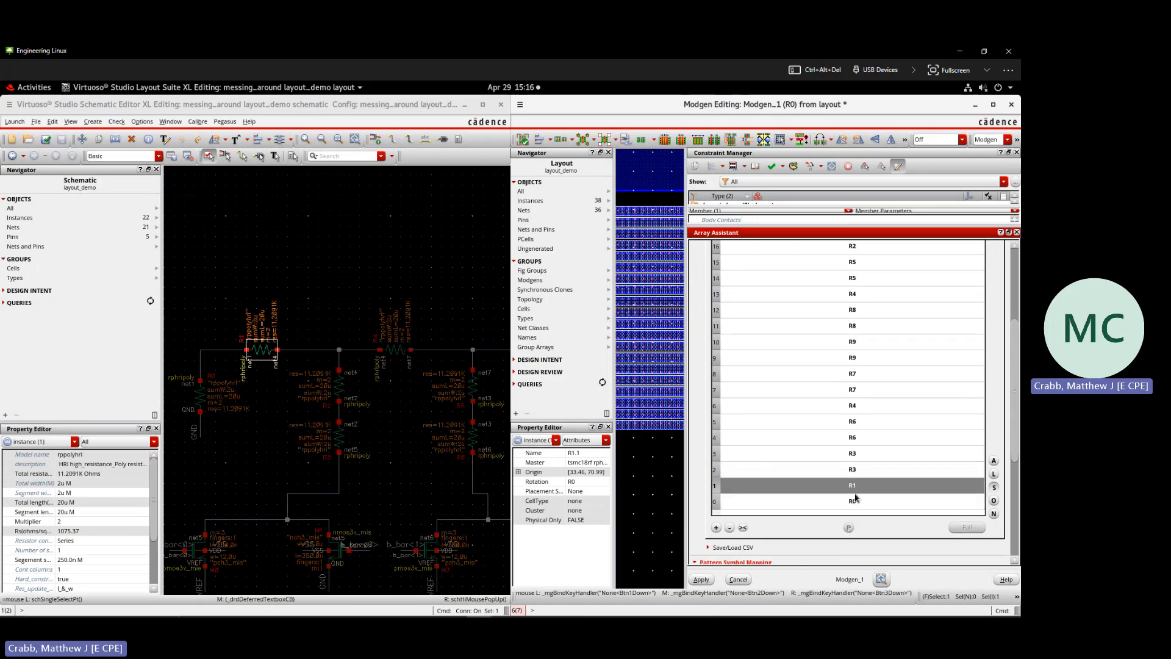
- Cross-check the R0 and R1 units in the array's outermost rows against their resistors in the schematic
{"action": "scroll", "coordinate": [848, 366], "scroll_direction": "up", "scroll_amount": 5}
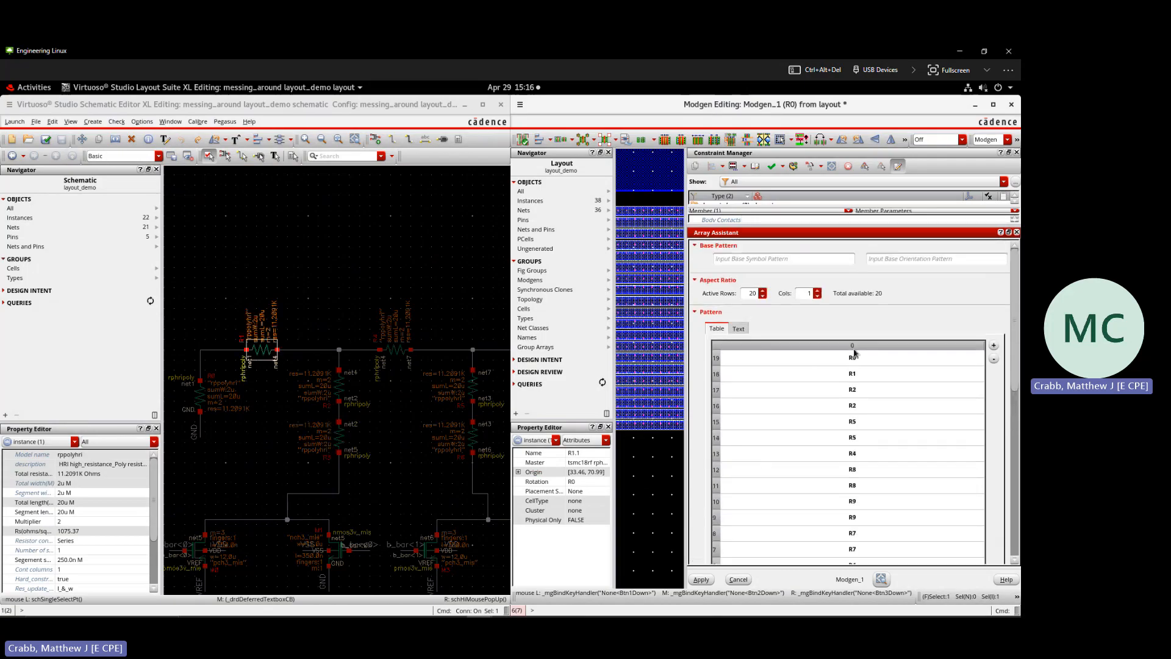
{"action": "scroll", "coordinate": [862, 369], "scroll_direction": "down", "scroll_amount": 3}
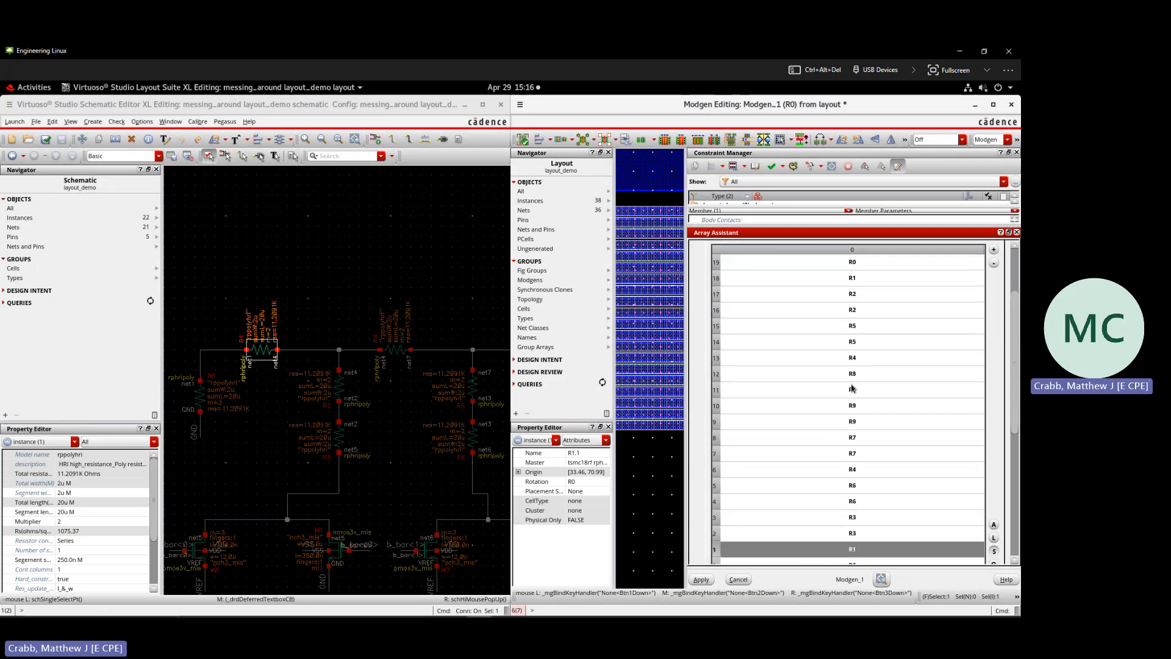
{"action": "scroll", "coordinate": [841, 373], "scroll_direction": "up", "scroll_amount": 1}
{"action": "left_click", "coordinate": [852, 294]}
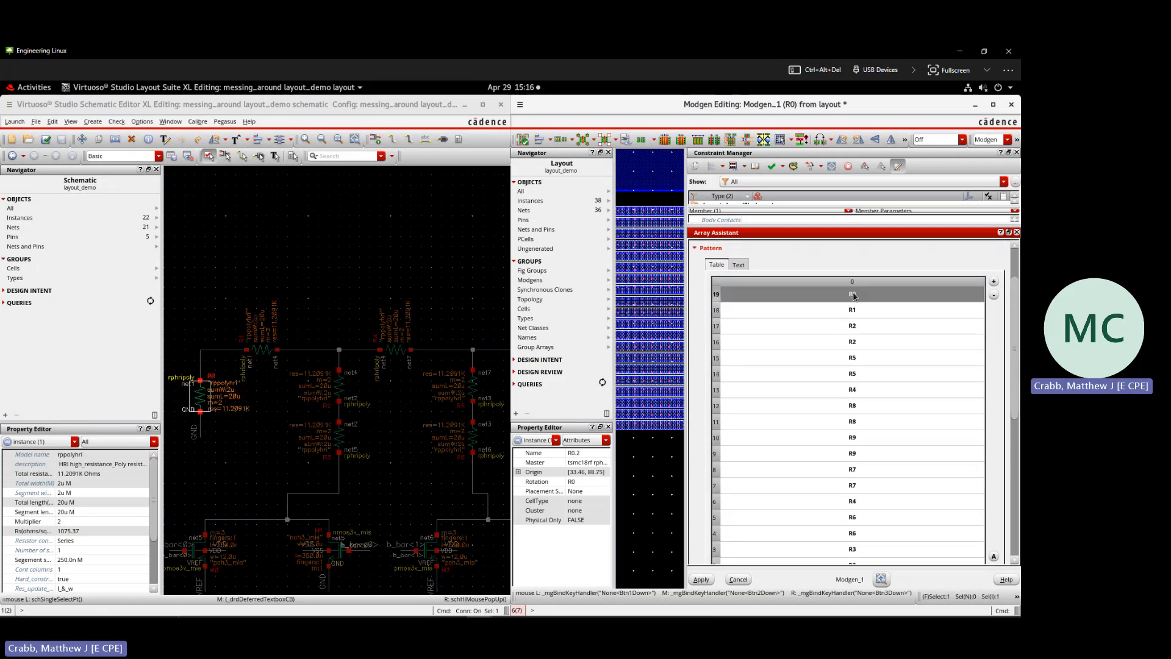
{"action": "scroll", "coordinate": [874, 490], "scroll_direction": "down", "scroll_amount": 3}
{"action": "left_click", "coordinate": [867, 485]}
{"action": "scroll", "coordinate": [863, 367], "scroll_direction": "up", "scroll_amount": 2}
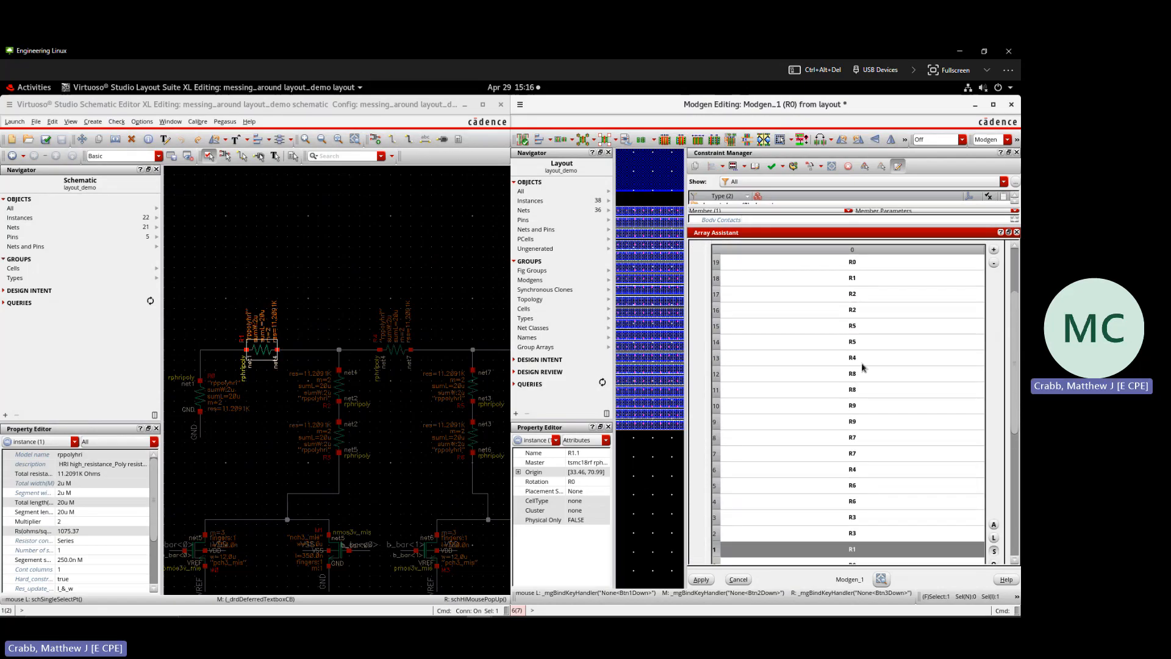
{"action": "left_click", "coordinate": [860, 279]}
- Cross-check the paired R3, R2, R6 and R5 array rows against their resistors in the schematic
{"action": "left_click", "coordinate": [864, 535]}
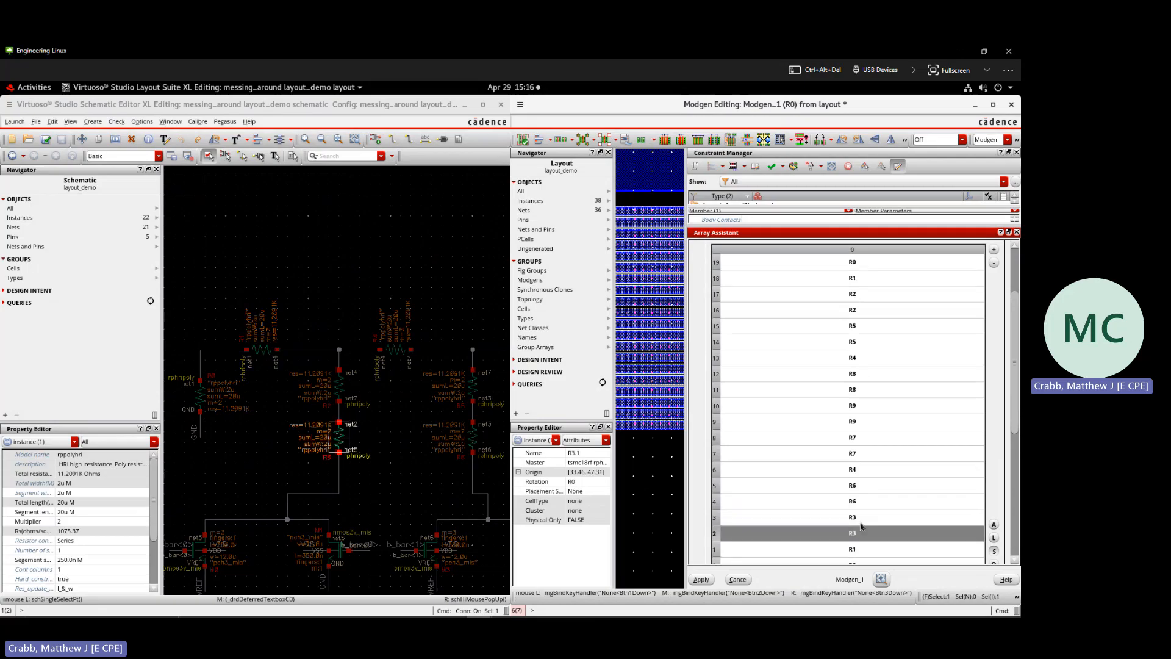
{"action": "left_click", "coordinate": [862, 517]}
{"action": "left_click", "coordinate": [859, 295]}
{"action": "left_click", "coordinate": [856, 310]}
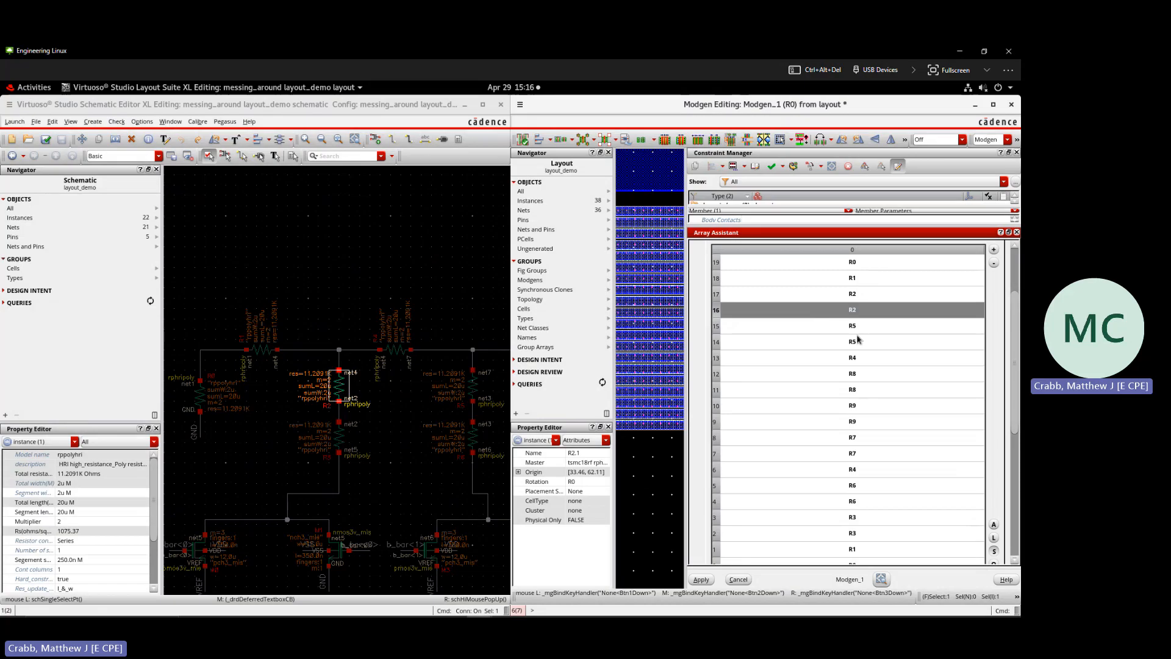
{"action": "left_click", "coordinate": [861, 503]}
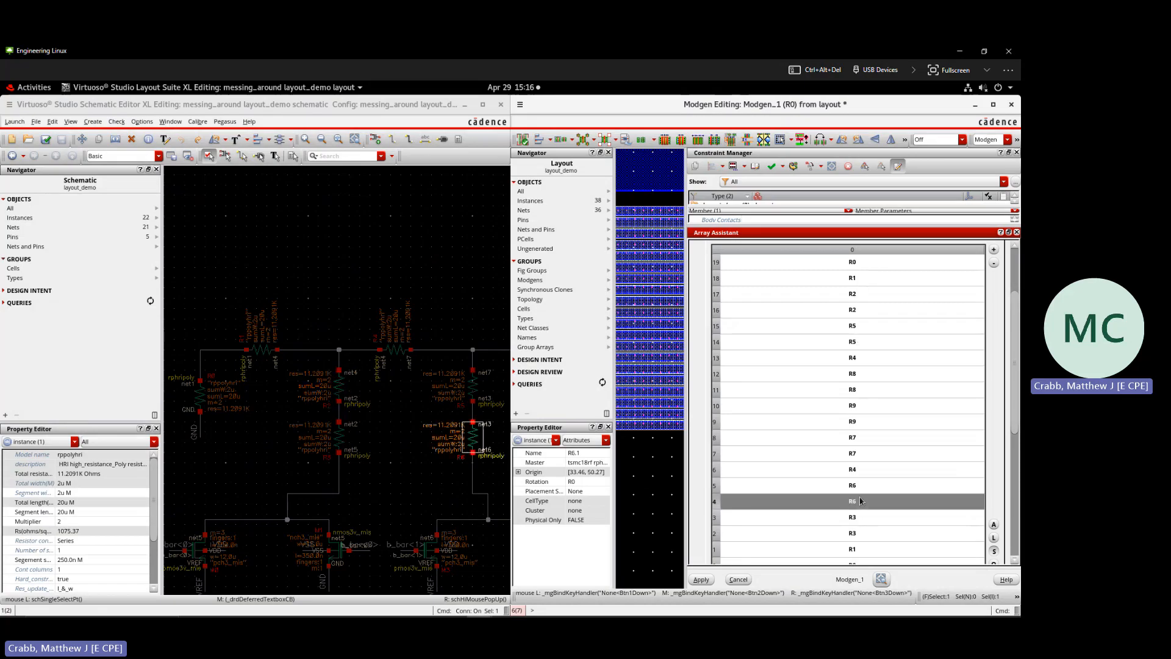
{"action": "left_click", "coordinate": [863, 488]}
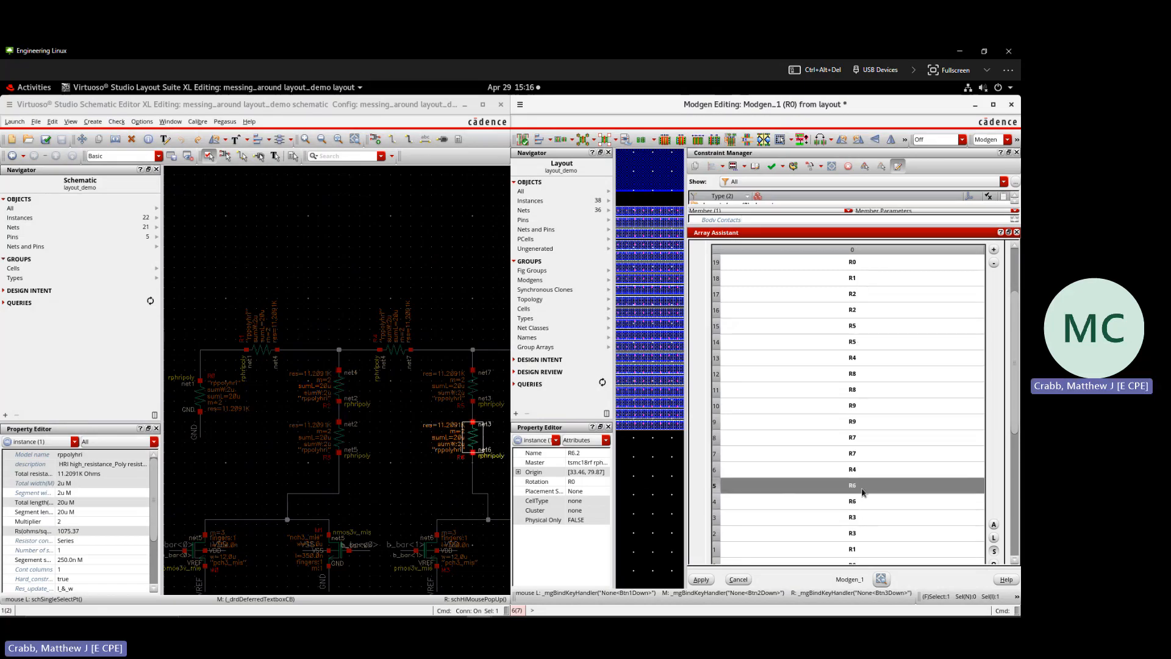
{"action": "left_click", "coordinate": [857, 327]}
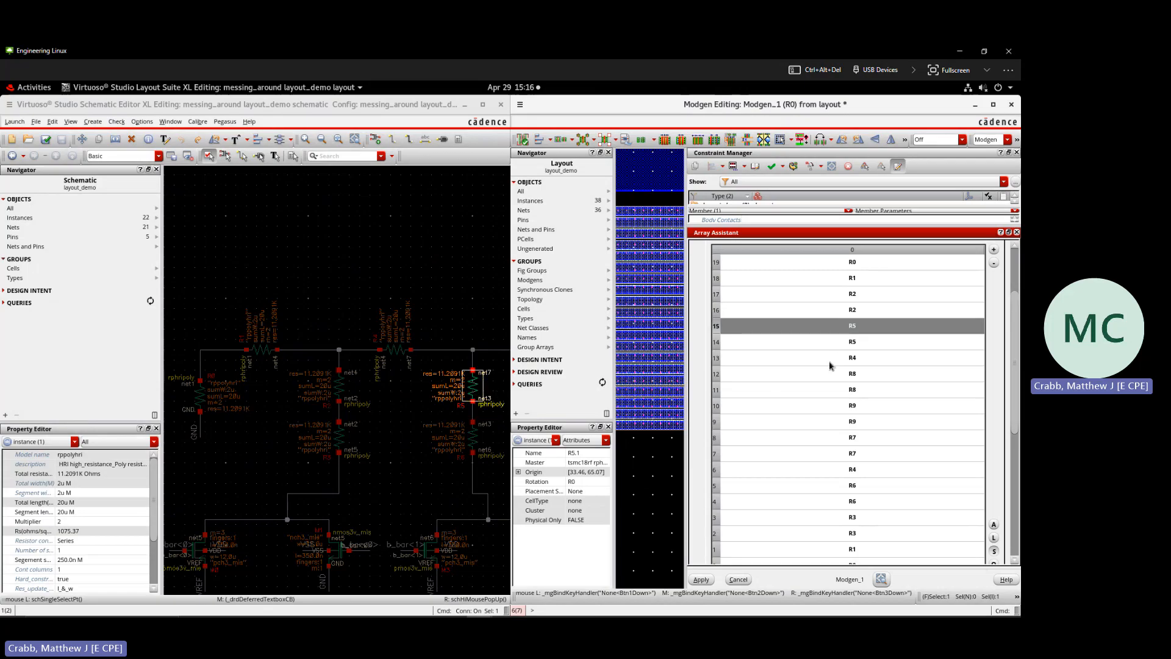
- Cross-check the R4, R7, R8 and R9 units in array rows 6 to 13 against the schematic
{"action": "left_click", "coordinate": [860, 473]}
{"action": "left_click", "coordinate": [864, 358]}
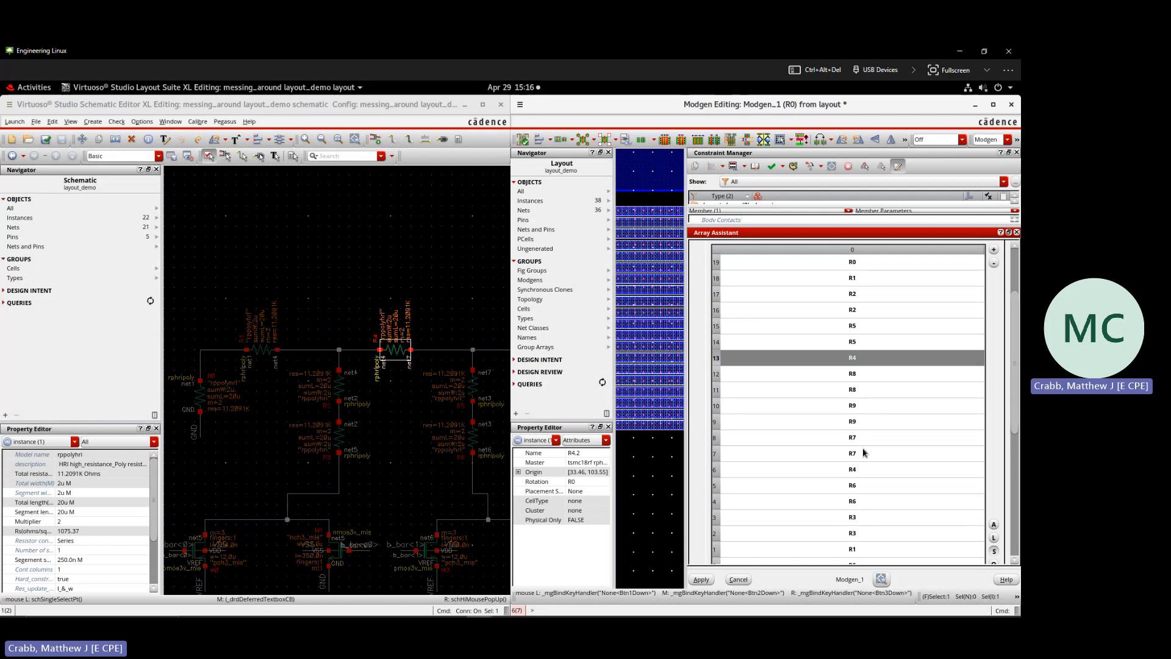
{"action": "left_click", "coordinate": [862, 438]}
{"action": "left_click", "coordinate": [863, 390]}
{"action": "left_click", "coordinate": [863, 377]}
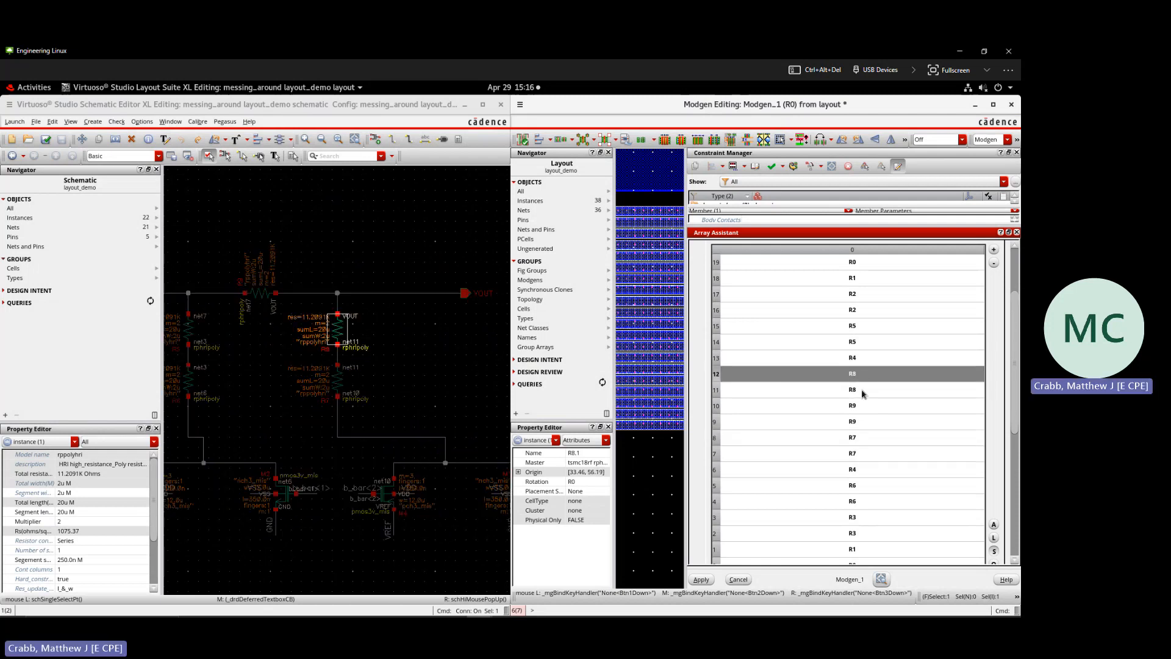
{"action": "left_click", "coordinate": [863, 391]}
{"action": "left_click", "coordinate": [857, 451]}
{"action": "left_click", "coordinate": [859, 422]}
{"action": "left_click", "coordinate": [860, 405]}
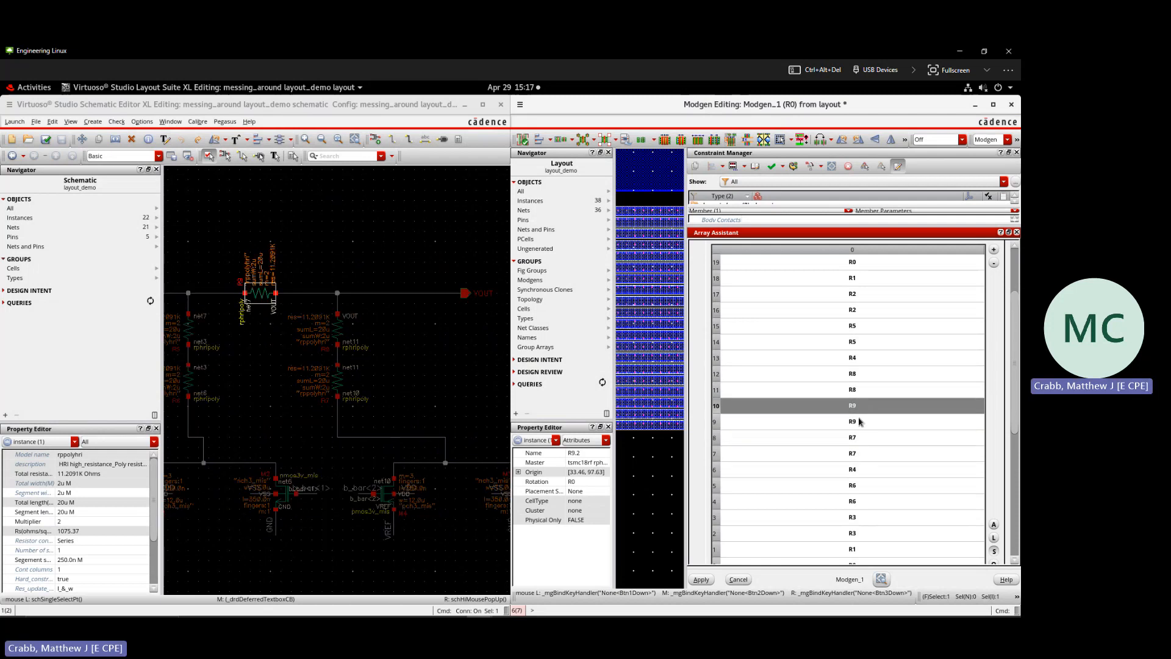
- Review the complete row order and symbol mapping of the resistor array and apply the pattern to Modgen_1
{"action": "scroll", "coordinate": [857, 488], "scroll_direction": "up", "scroll_amount": 2}
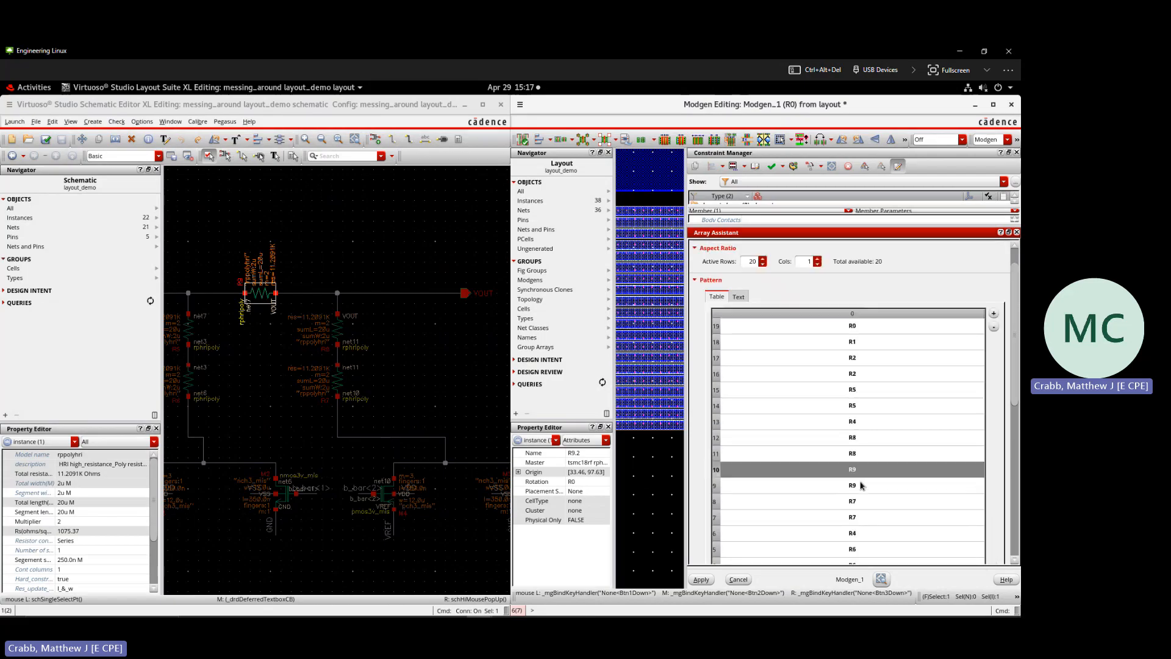
{"action": "scroll", "coordinate": [860, 381], "scroll_direction": "down", "scroll_amount": 4}
{"action": "scroll", "coordinate": [860, 384], "scroll_direction": "down", "scroll_amount": 3}
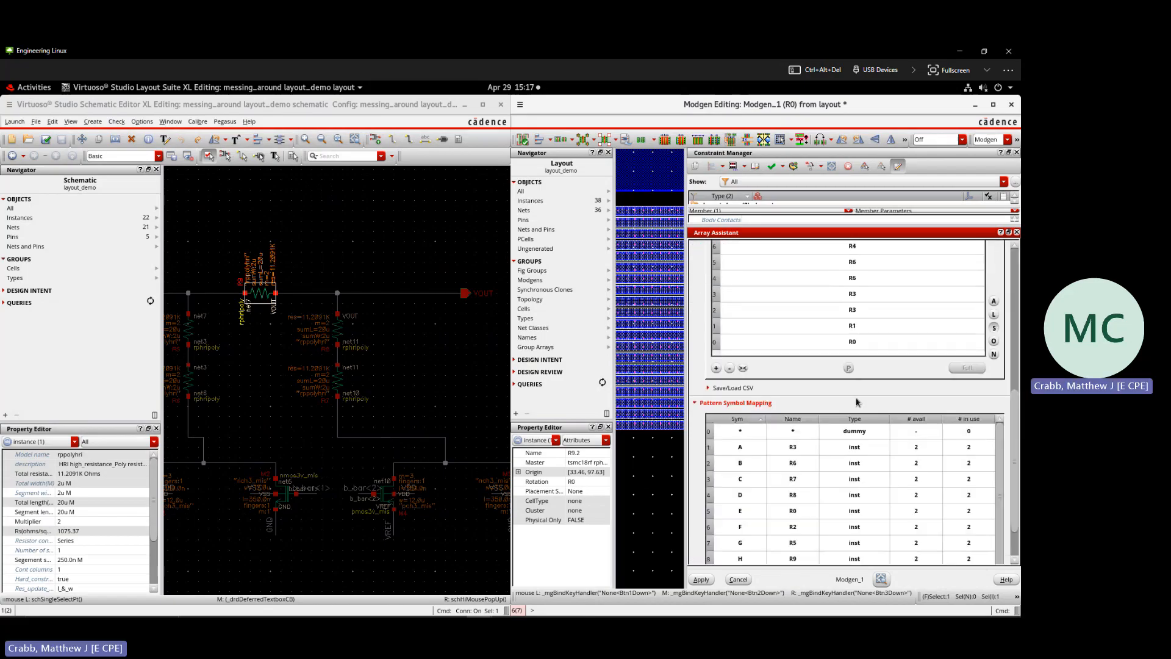
{"action": "scroll", "coordinate": [857, 401], "scroll_direction": "up", "scroll_amount": 2}
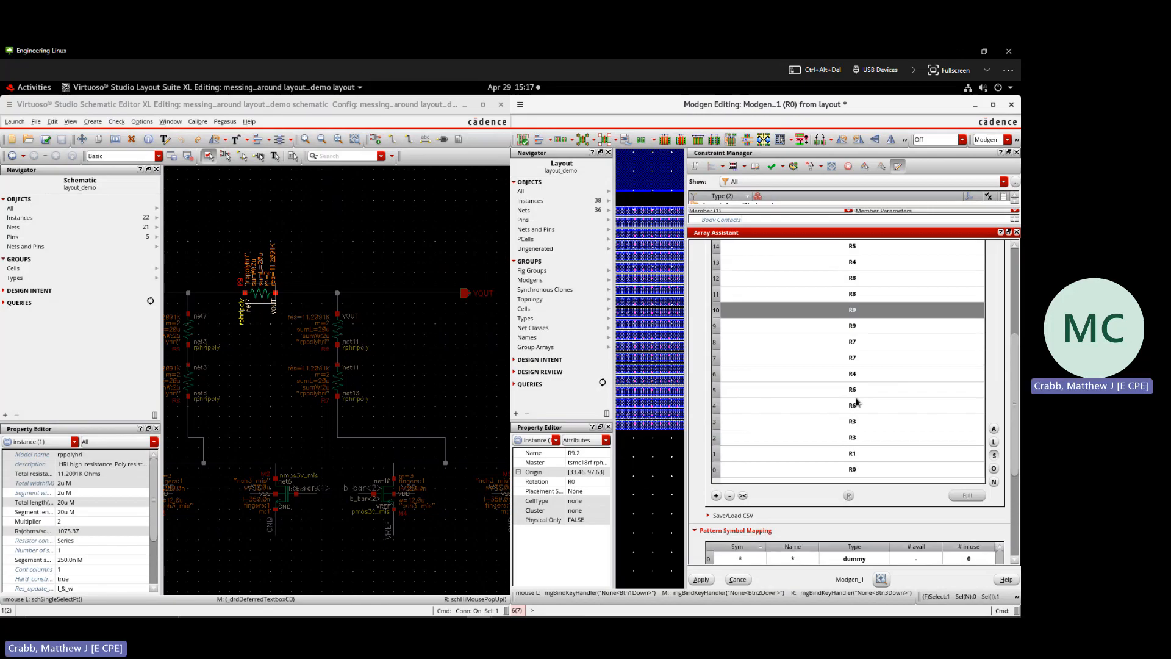
{"action": "scroll", "coordinate": [856, 403], "scroll_direction": "up", "scroll_amount": 2}
{"action": "scroll", "coordinate": [856, 404], "scroll_direction": "down", "scroll_amount": 5}
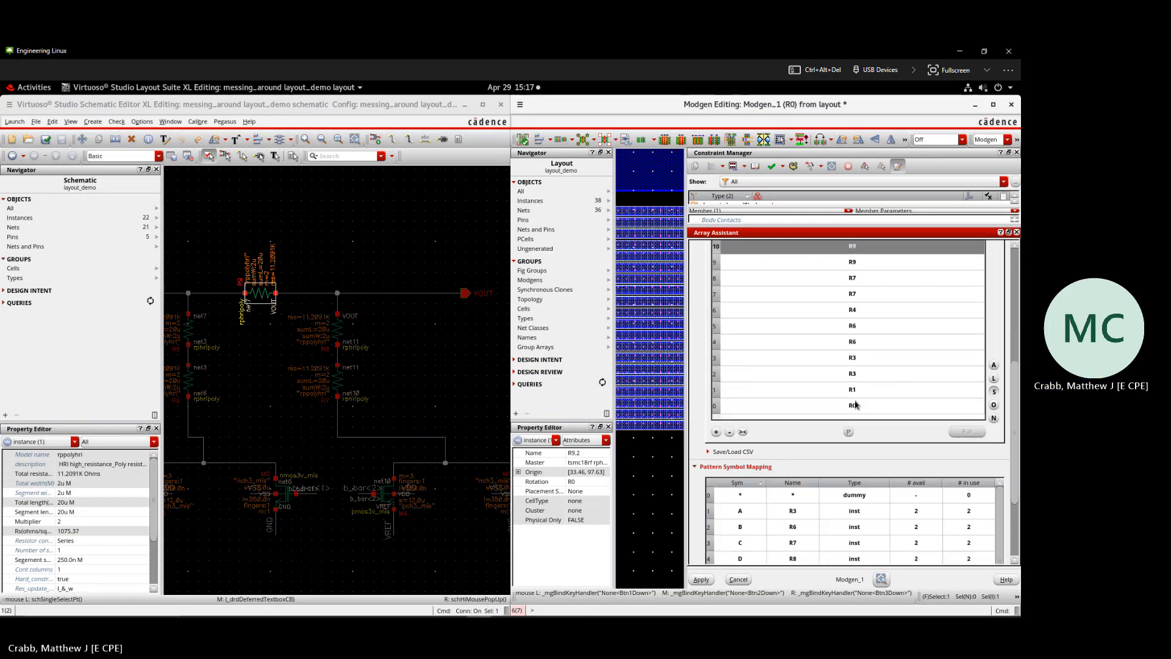
{"action": "scroll", "coordinate": [856, 404], "scroll_direction": "up", "scroll_amount": 10}
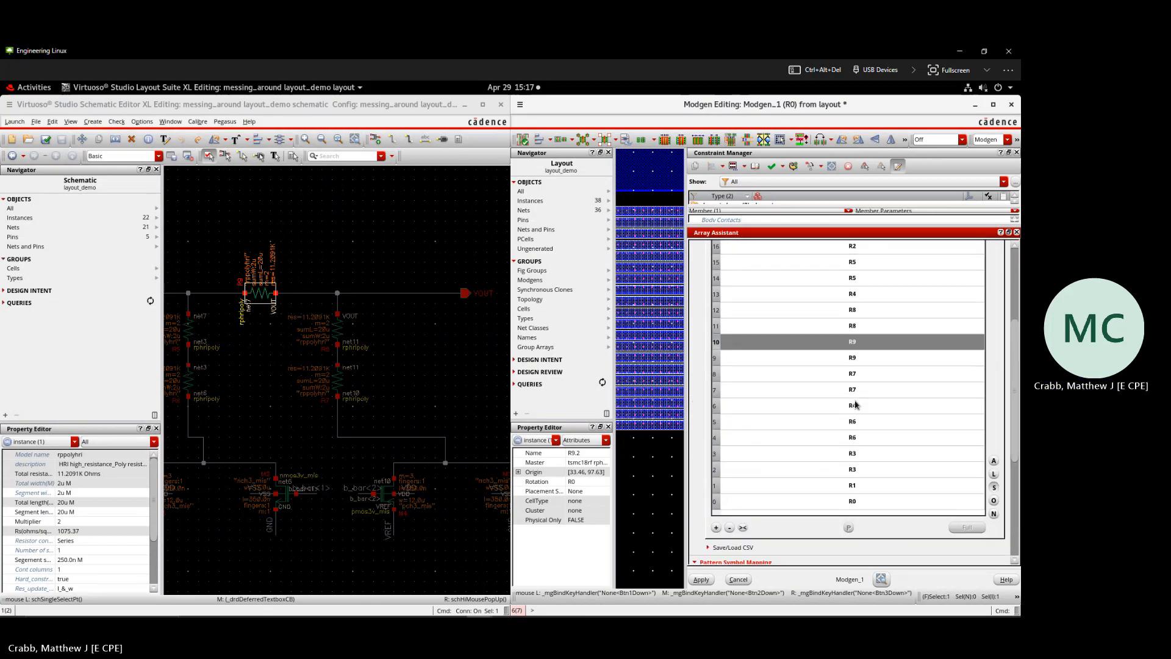
{"action": "left_click", "coordinate": [707, 584]}
{"action": "left_click", "coordinate": [697, 577]}
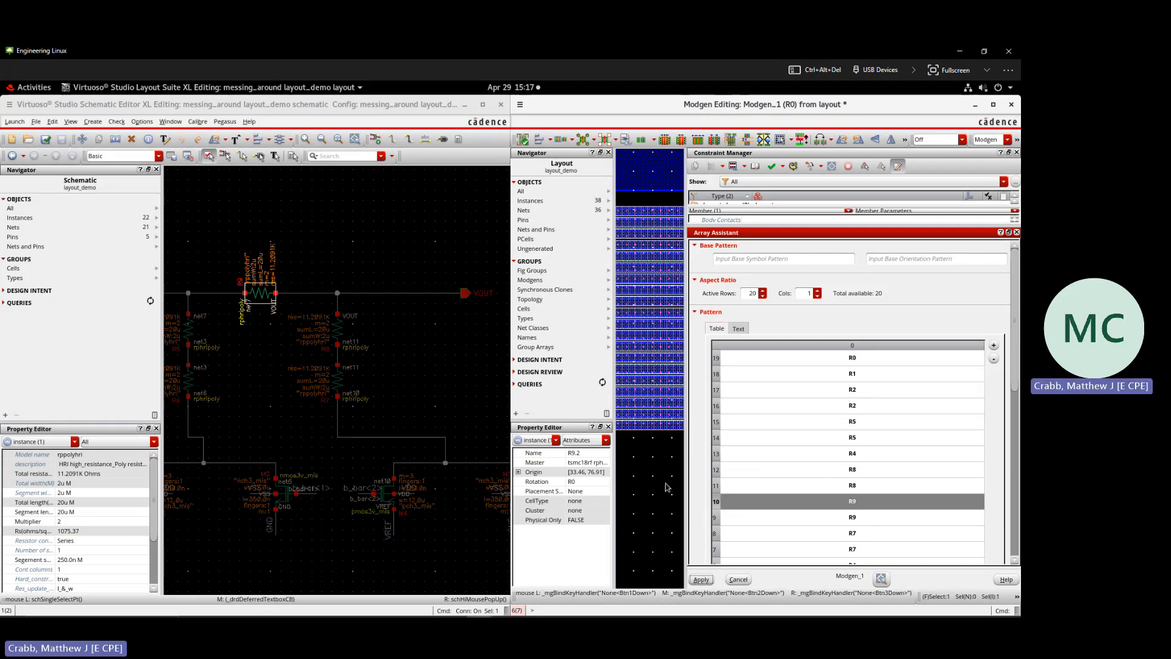
- Maximize the Modgen editing window and examine the reordered resistor array and its end terminals' net labels
{"action": "double_click", "coordinate": [734, 105]}
{"action": "scroll", "coordinate": [490, 307], "scroll_direction": "down", "scroll_amount": 2}
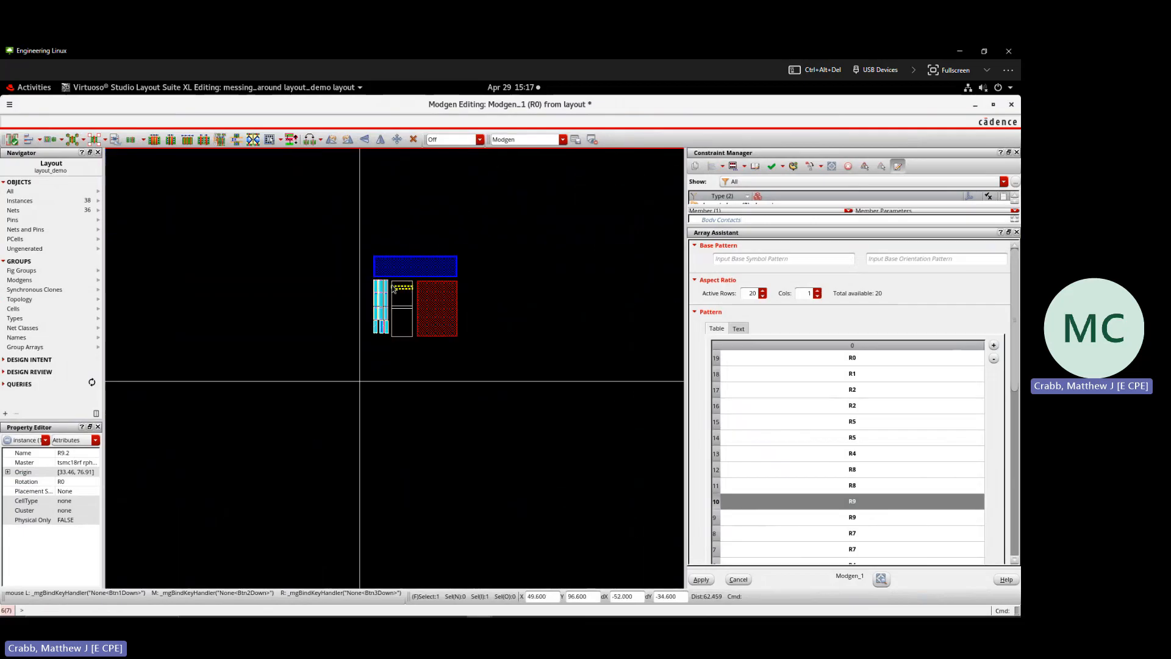
{"action": "scroll", "coordinate": [390, 285], "scroll_direction": "up", "scroll_amount": 4}
{"action": "scroll", "coordinate": [458, 273], "scroll_direction": "up", "scroll_amount": 2}
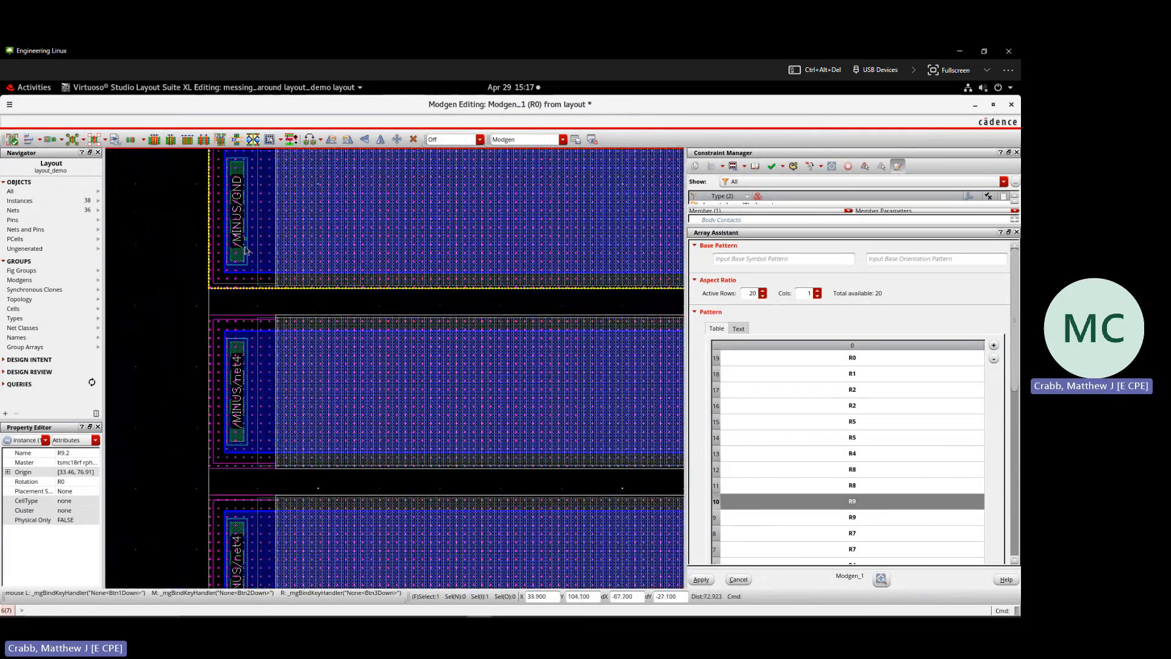
{"action": "scroll", "coordinate": [246, 251], "scroll_direction": "down", "scroll_amount": 1}
{"action": "scroll", "coordinate": [246, 263], "scroll_direction": "down", "scroll_amount": 5}
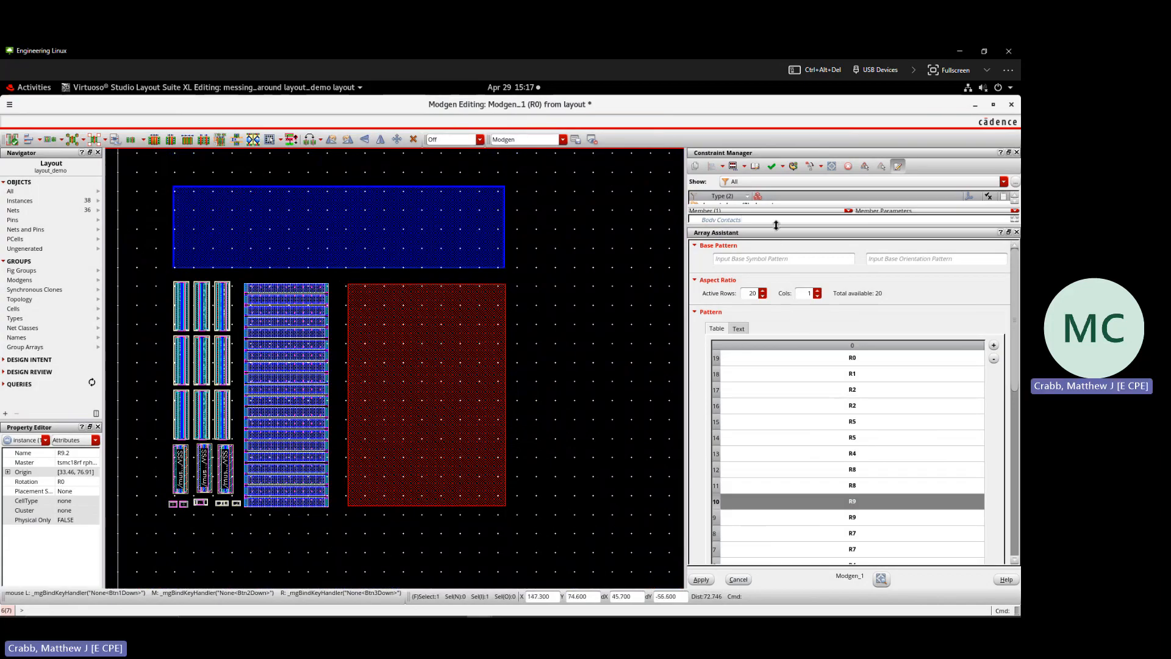
- Exit Modgen editing and return to the layout_demo layout with the resistor array in view
{"action": "left_click", "coordinate": [11, 139]}
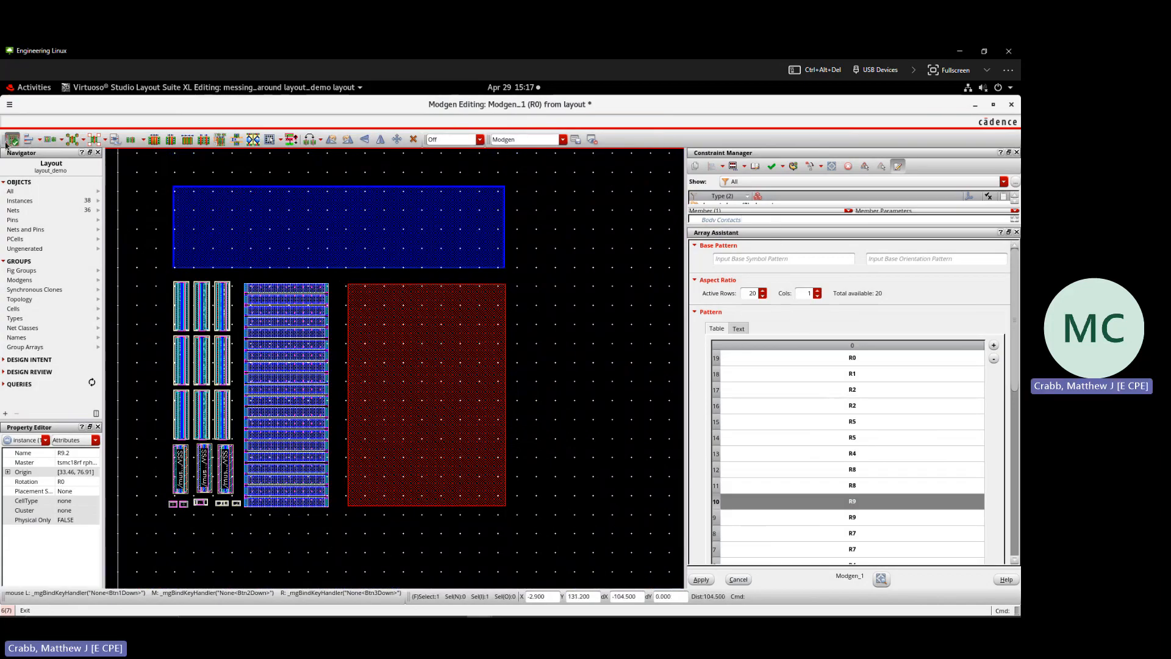
{"action": "scroll", "coordinate": [180, 390], "scroll_direction": "up", "scroll_amount": 2}
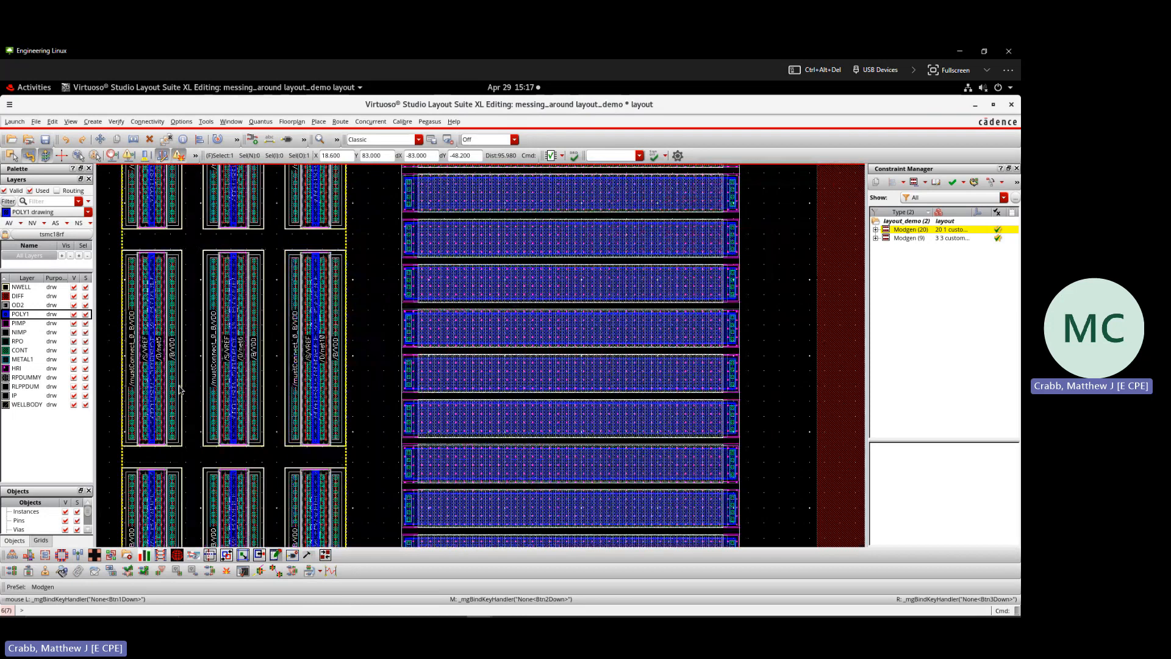
{"action": "scroll", "coordinate": [518, 234], "scroll_direction": "down", "scroll_amount": 3}
{"action": "scroll", "coordinate": [518, 234], "scroll_direction": "up", "scroll_amount": 2}
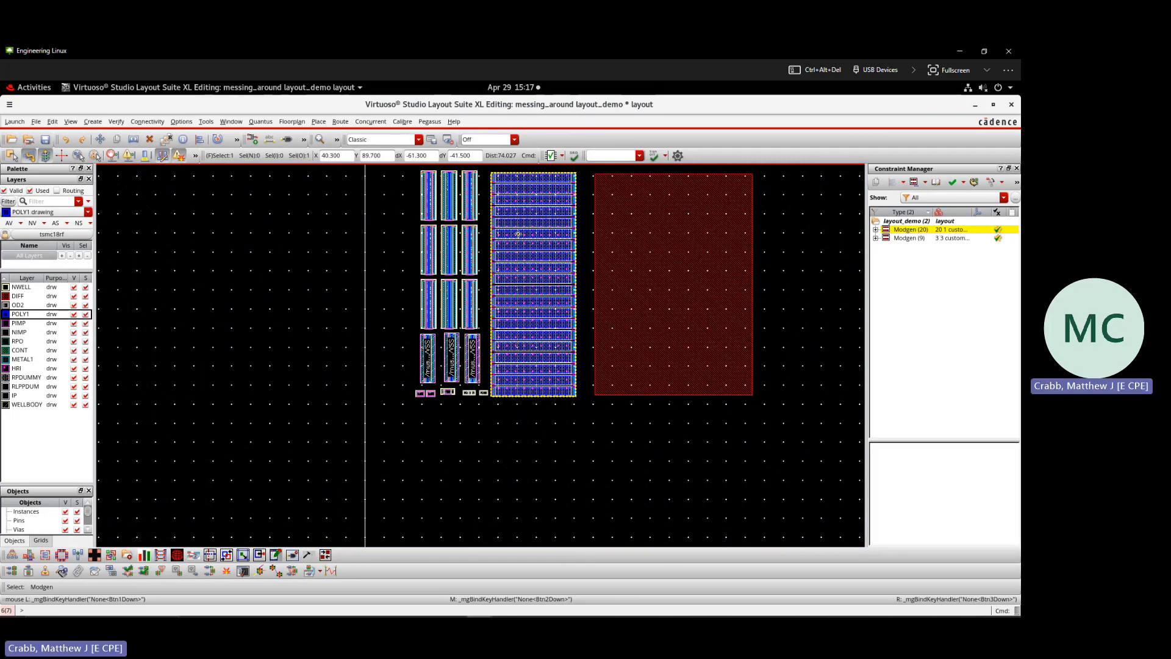
- Reopen the resistor array's Modgen for editing and widen and heighten the Array Assistant to show its pattern table
{"action": "double_click", "coordinate": [541, 276]}
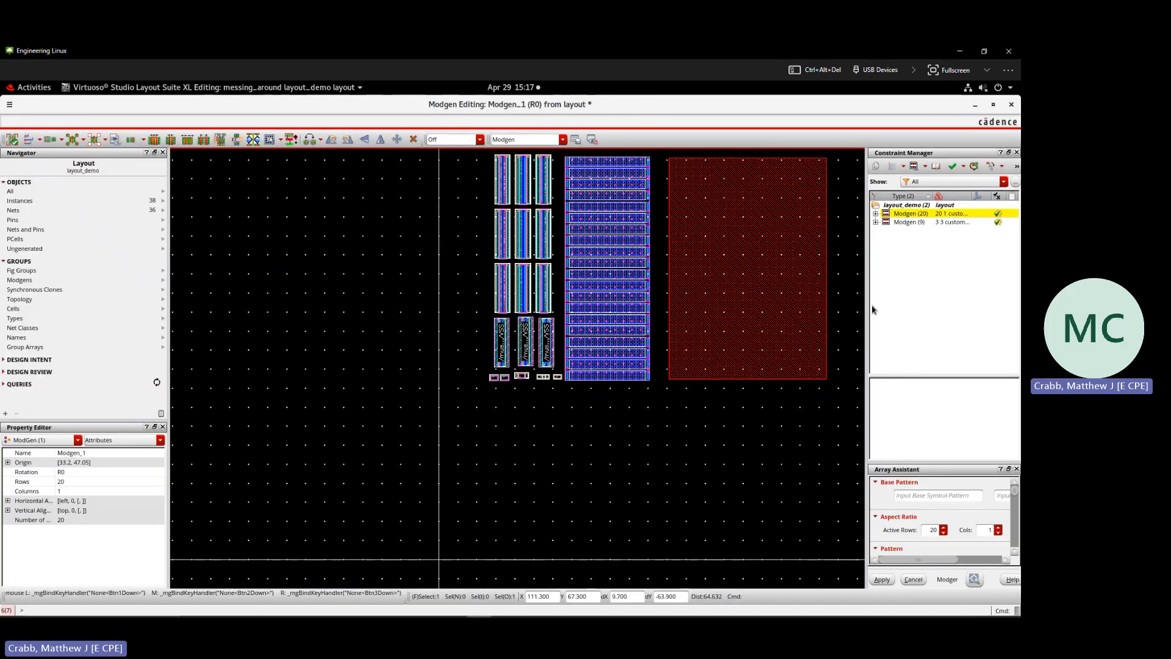
{"action": "left_click_drag", "start_coordinate": [862, 303], "coordinate": [717, 303]}
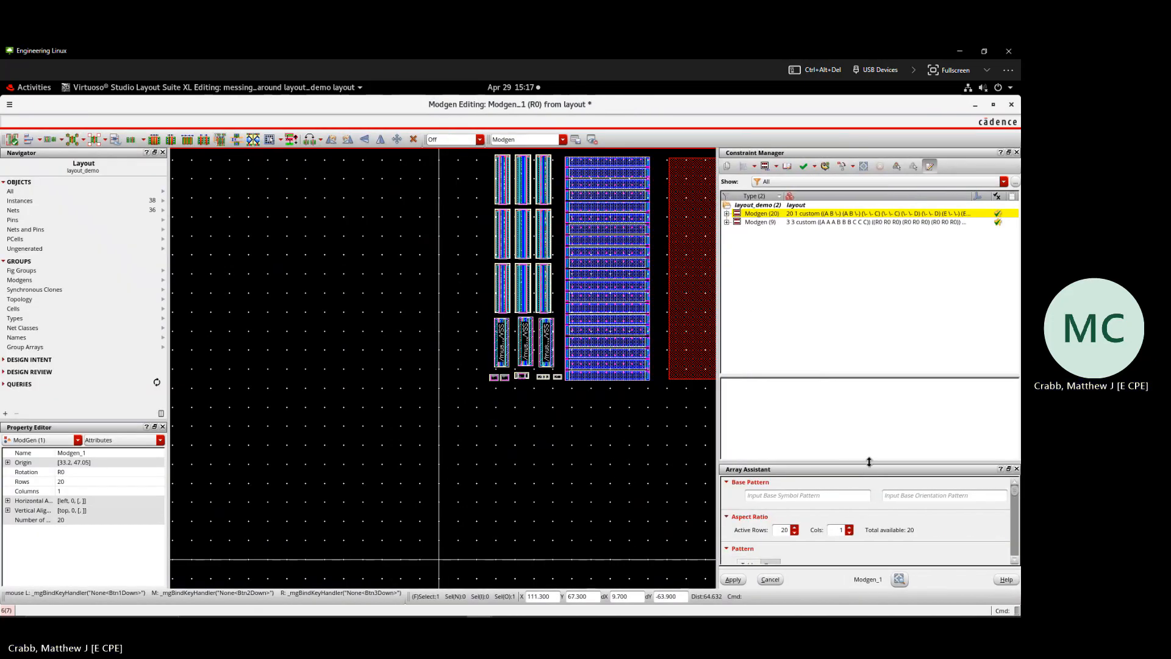
{"action": "left_click_drag", "start_coordinate": [871, 467], "coordinate": [871, 256]}
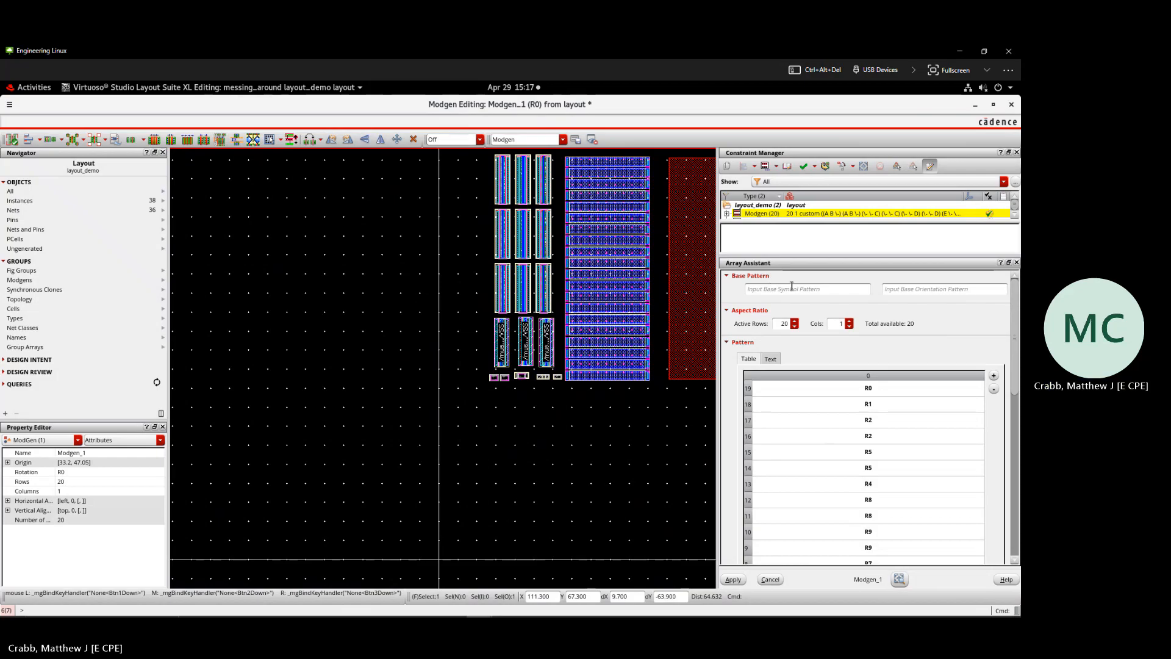
- Examine the Array Assistant's base symbol and orientation pattern fields and expand its CSV save/load options
{"action": "left_click", "coordinate": [833, 289]}
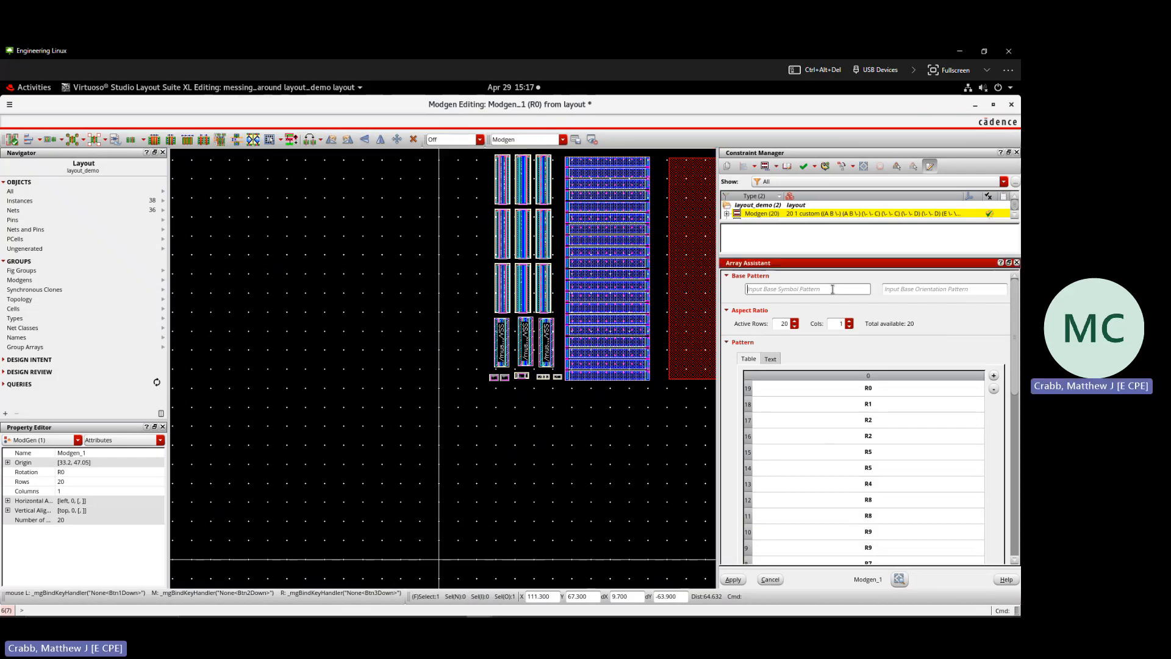
{"action": "left_click", "coordinate": [916, 289]}
{"action": "scroll", "coordinate": [889, 305], "scroll_direction": "down", "scroll_amount": 5}
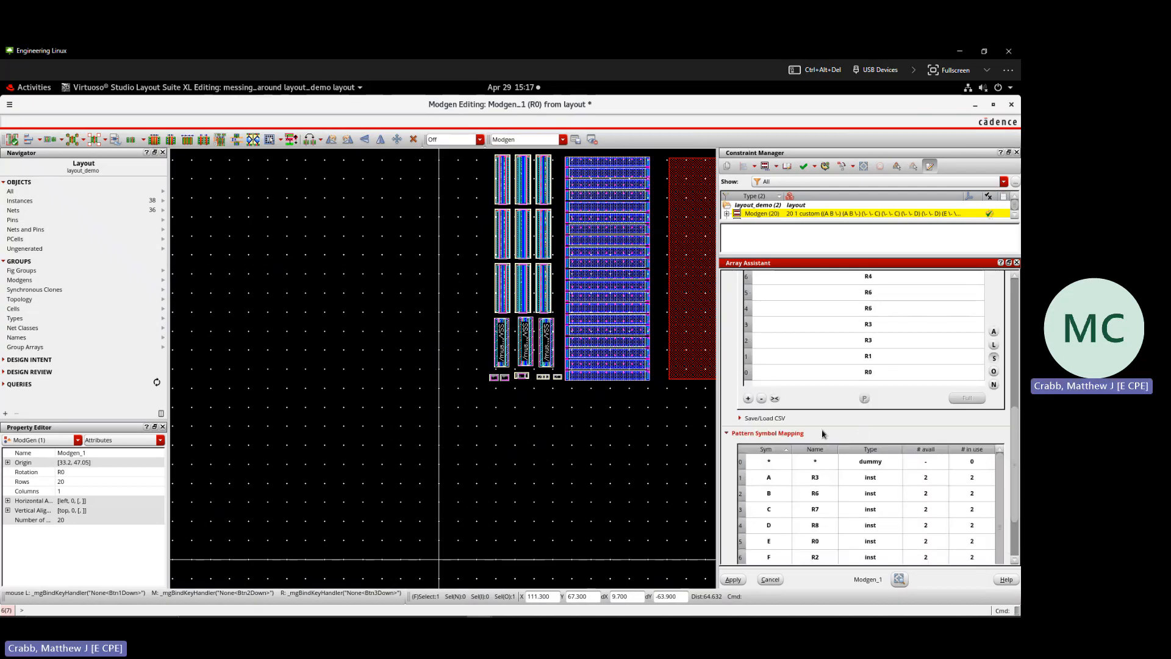
{"action": "left_click", "coordinate": [738, 419]}
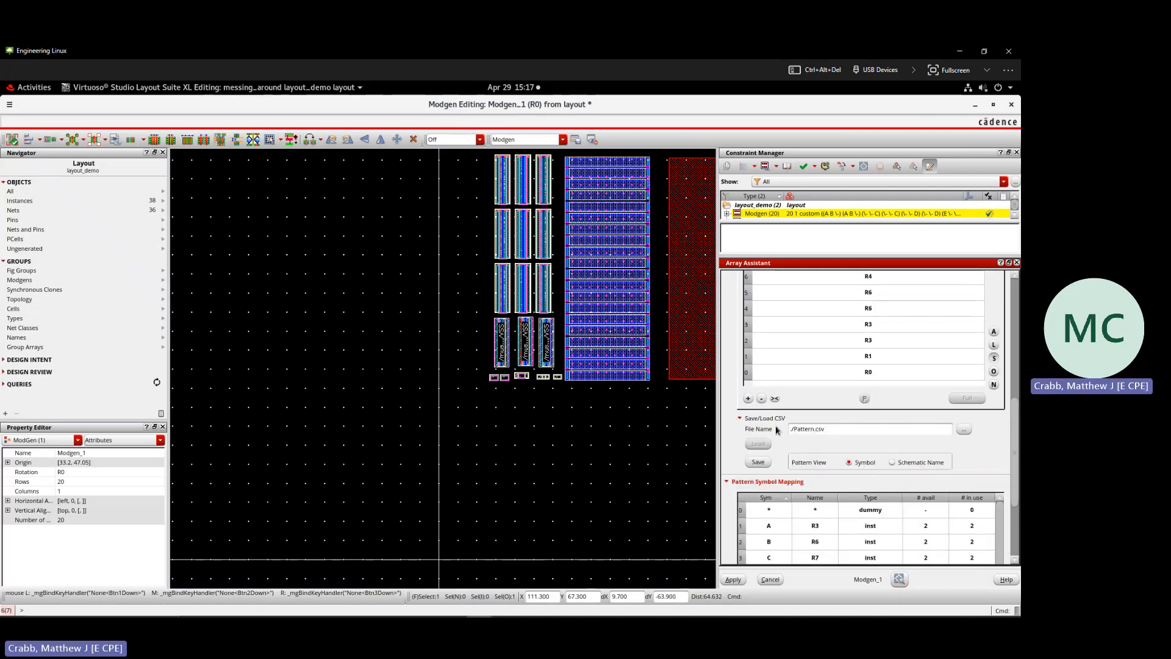
- Review the array pattern's row order around the central R8 and R9 units alongside the CSV options
{"action": "scroll", "coordinate": [818, 424], "scroll_direction": "up", "scroll_amount": 5}
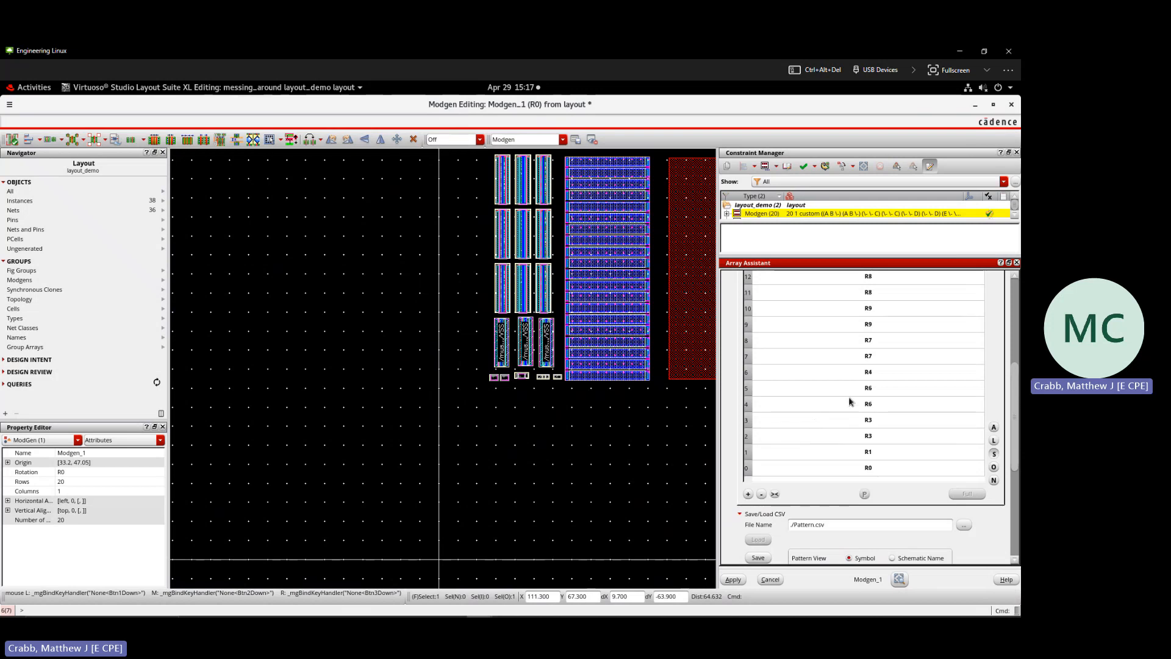
{"action": "left_click", "coordinate": [866, 375]}
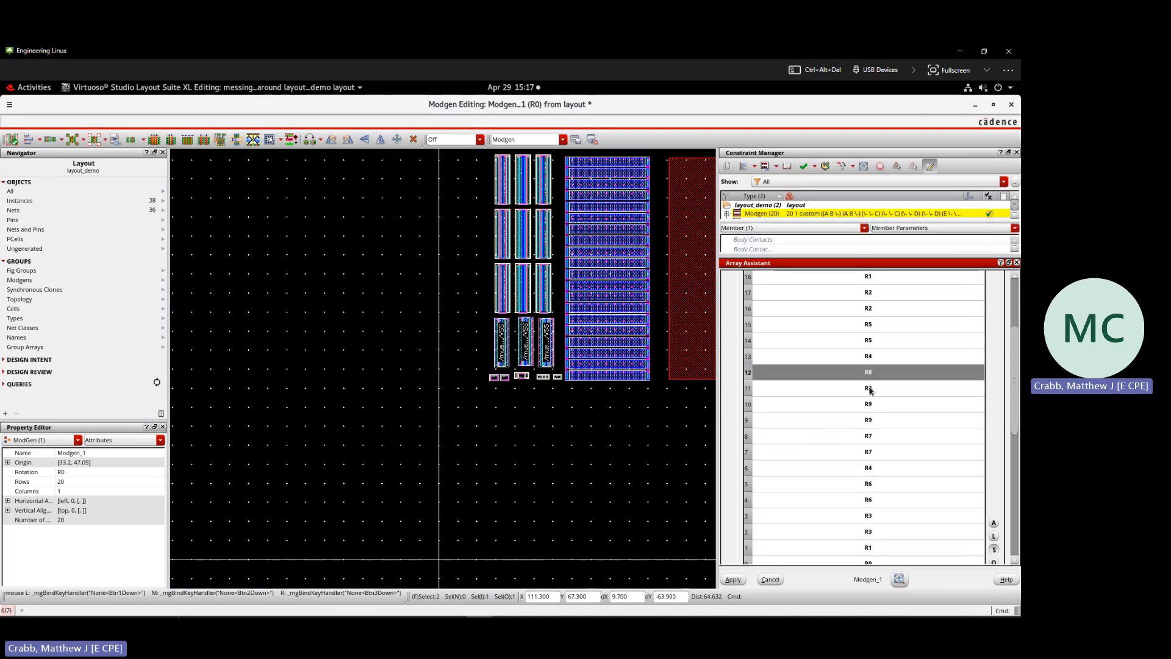
{"action": "scroll", "coordinate": [867, 448], "scroll_direction": "down", "scroll_amount": 3}
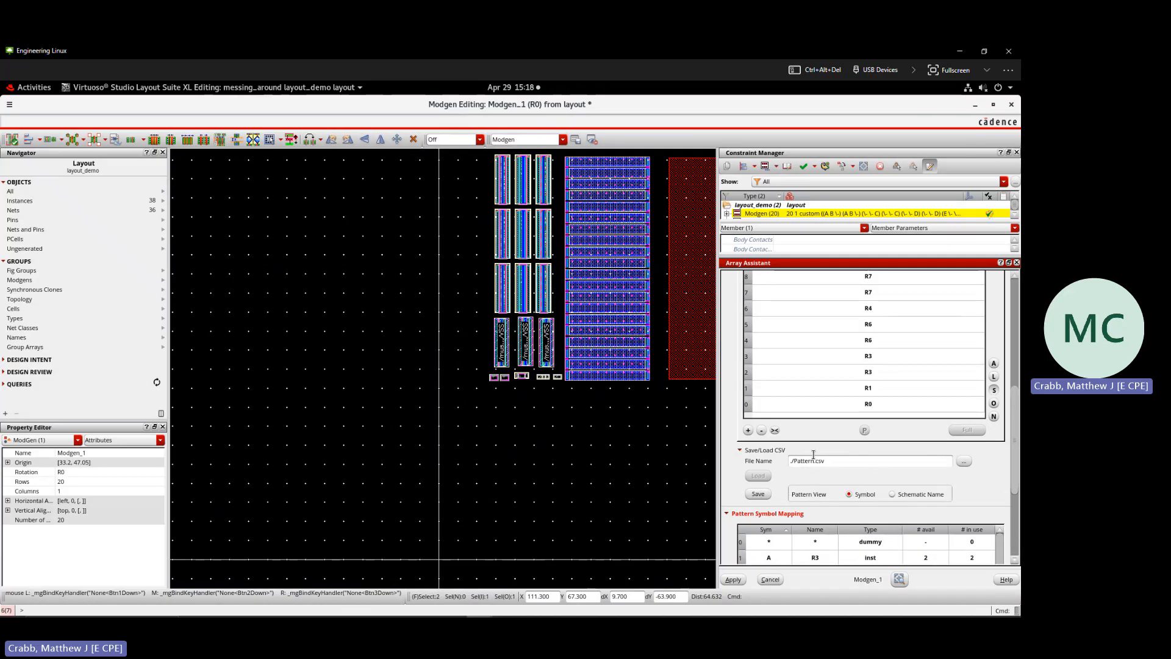
{"action": "scroll", "coordinate": [842, 459], "scroll_direction": "up", "scroll_amount": 5}
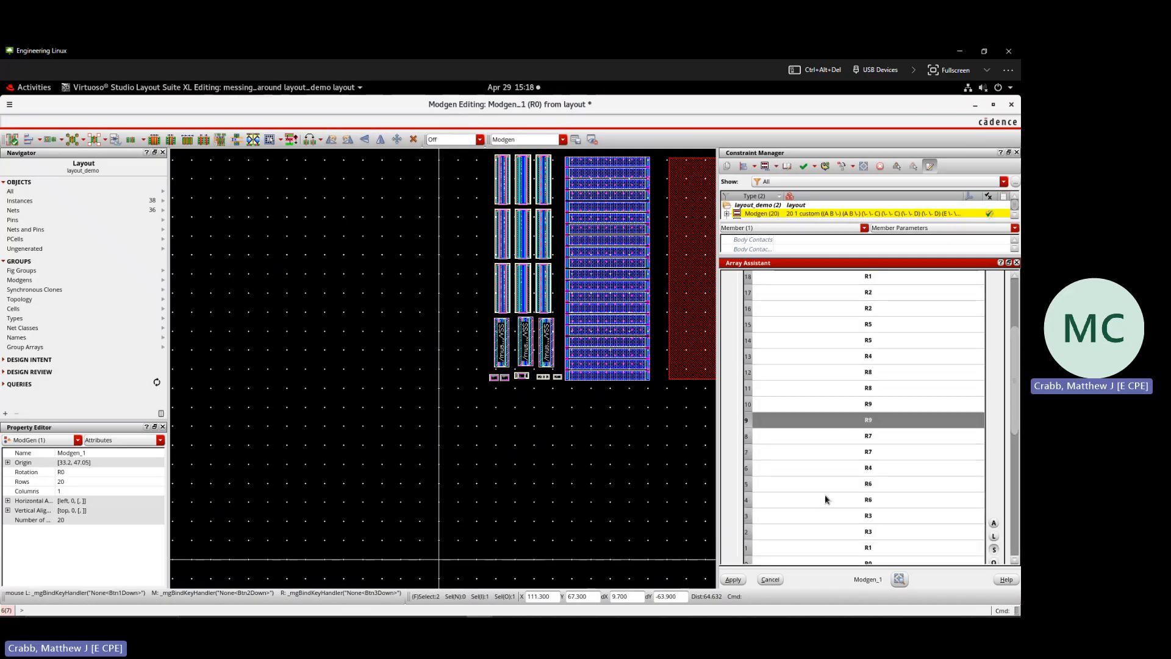
{"action": "scroll", "coordinate": [903, 422], "scroll_direction": "up", "scroll_amount": 2}
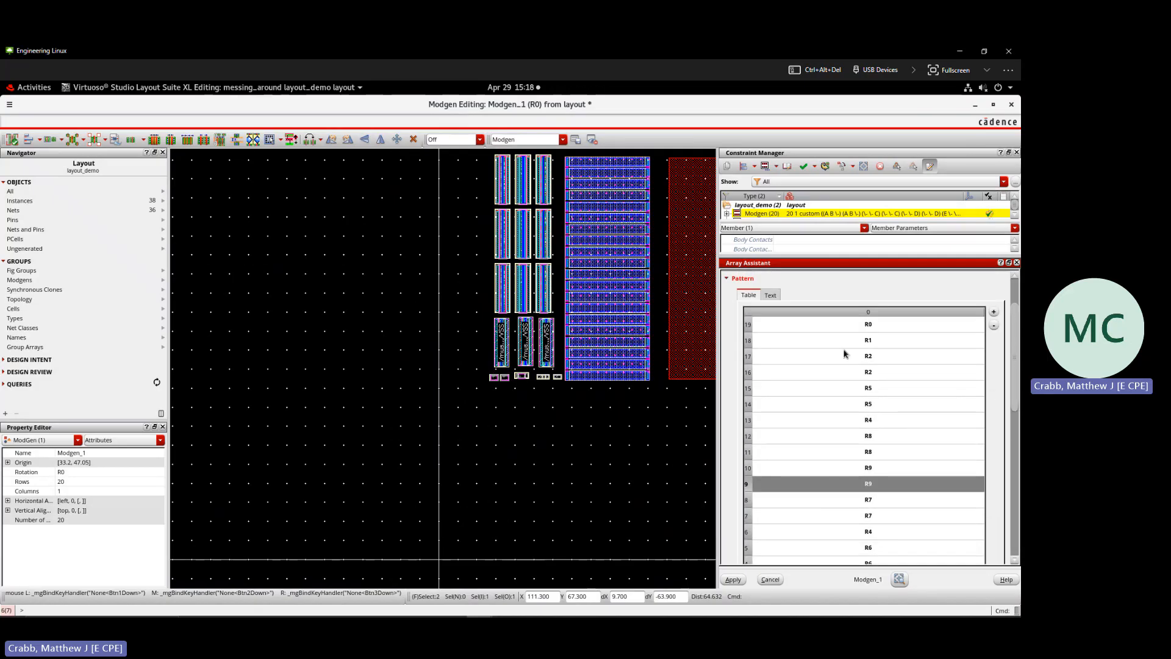
- Exit the resistor Modgen, open the 3-by-3 transistor Modgen for editing and enlarge the Array Assistant to show its pattern table
{"action": "scroll", "coordinate": [838, 321], "scroll_direction": "up", "scroll_amount": 2}
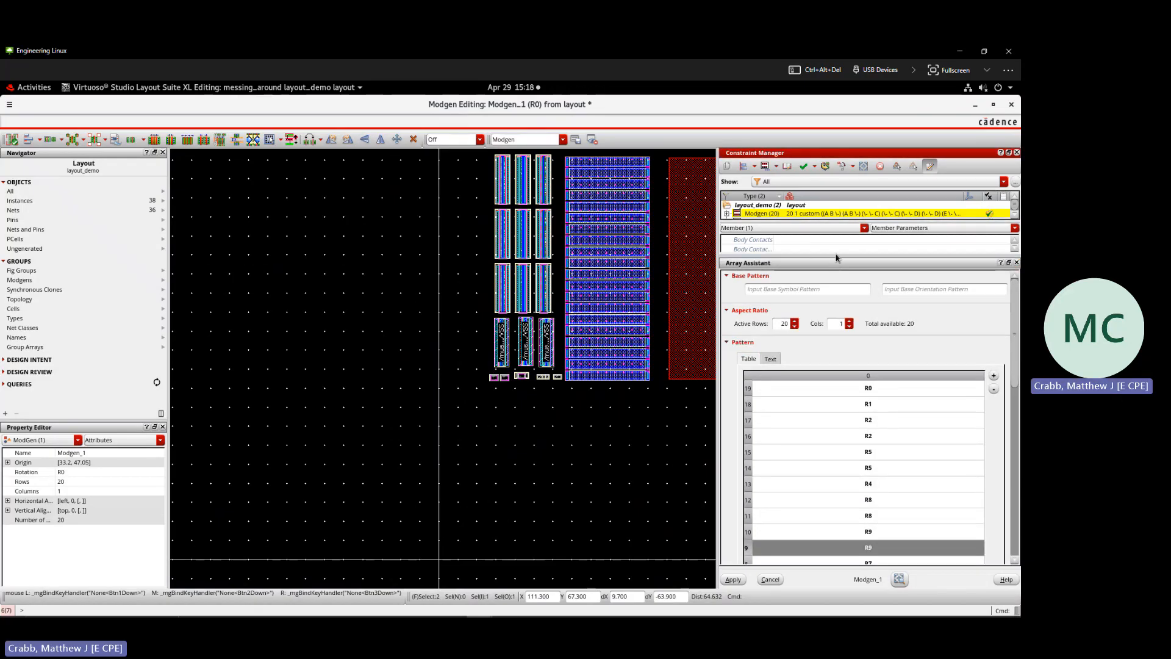
{"action": "left_click", "coordinate": [13, 140]}
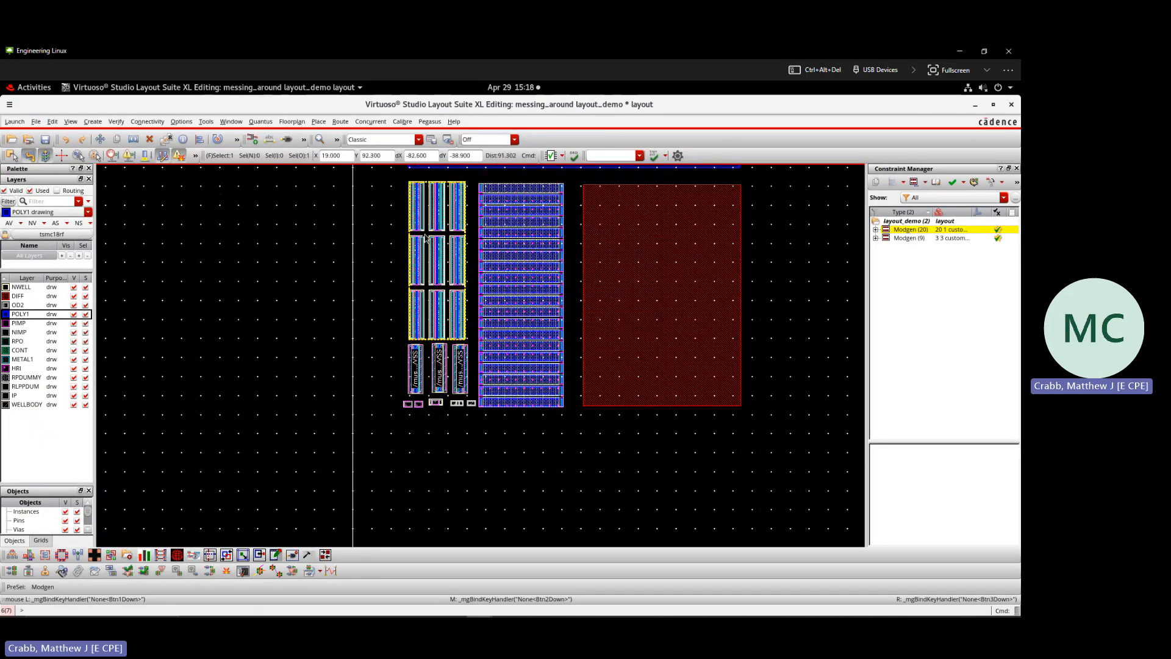
{"action": "left_click", "coordinate": [425, 238]}
{"action": "scroll", "coordinate": [425, 237], "scroll_direction": "up", "scroll_amount": 1}
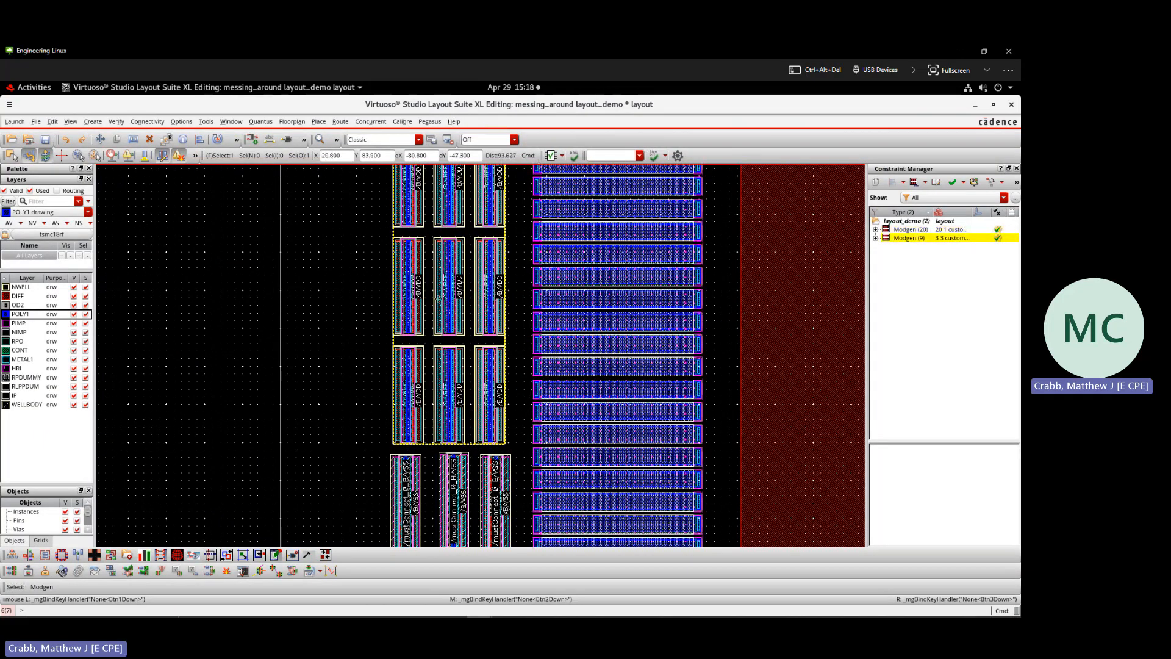
{"action": "double_click", "coordinate": [909, 238]}
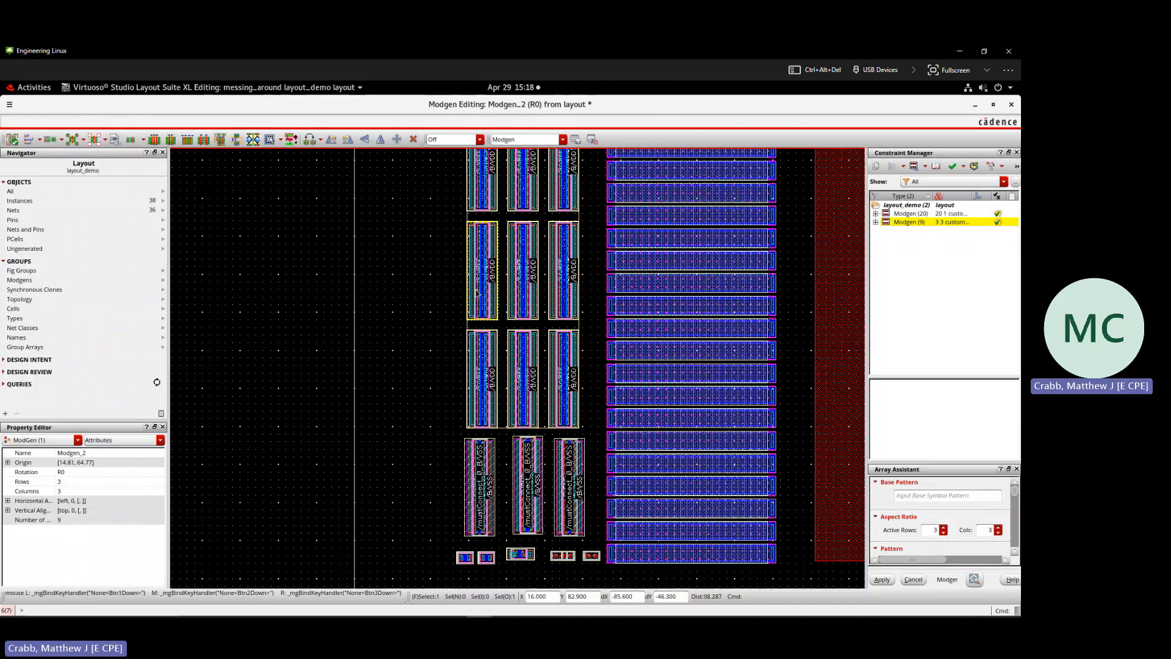
{"action": "left_click_drag", "start_coordinate": [867, 418], "coordinate": [697, 240]}
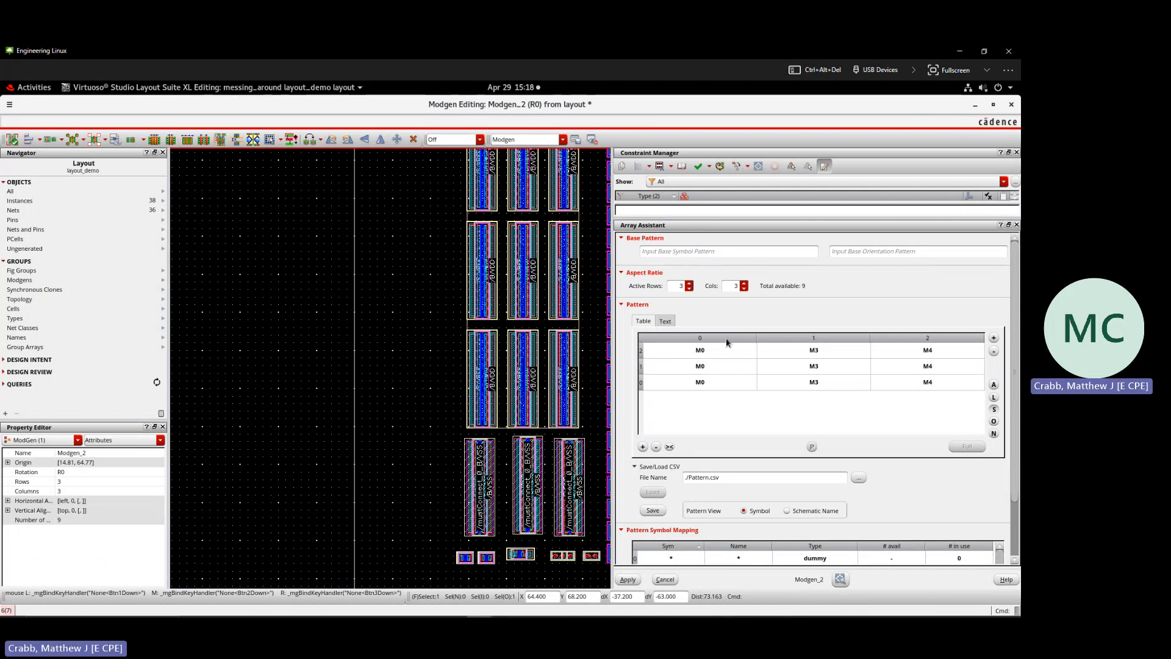
- Rearrange the transistor pattern's rows, from highest to lowest, to M0 M3 M4, M3 M4 M0 and M4 M0 M3
{"action": "left_click_drag", "start_coordinate": [719, 363], "coordinate": [890, 368]}
{"action": "left_click", "coordinate": [714, 386]}
{"action": "left_click_drag", "start_coordinate": [713, 385], "coordinate": [809, 382]}
{"action": "left_click", "coordinate": [702, 348]}
{"action": "left_click", "coordinate": [930, 368]}
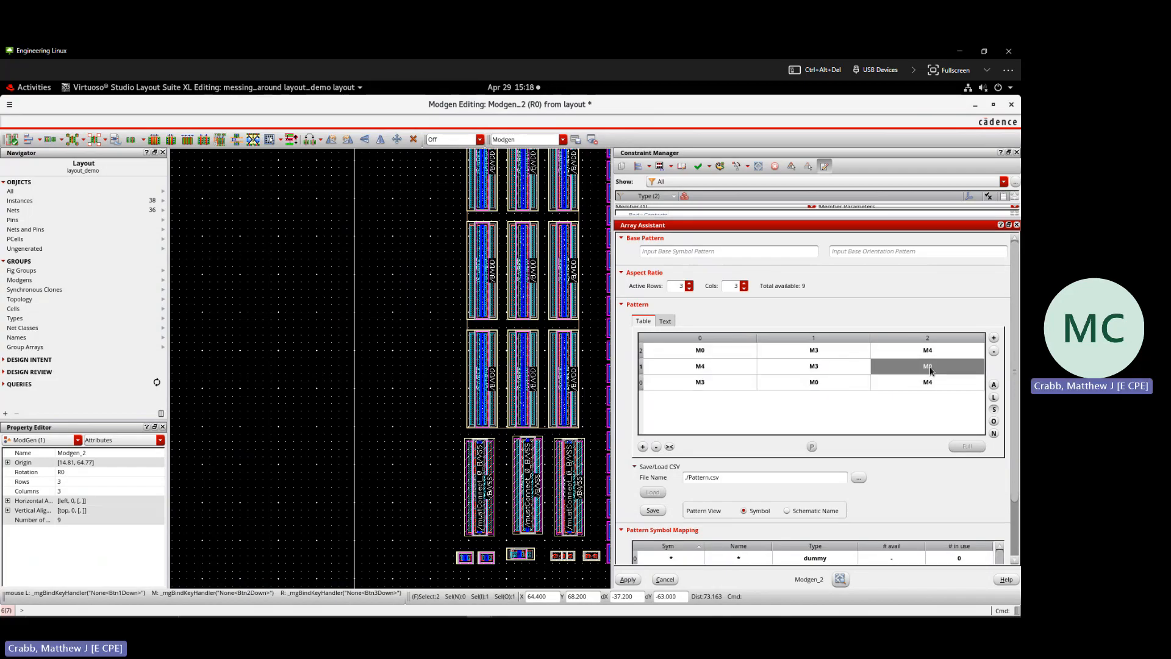
{"action": "left_click", "coordinate": [815, 384]}
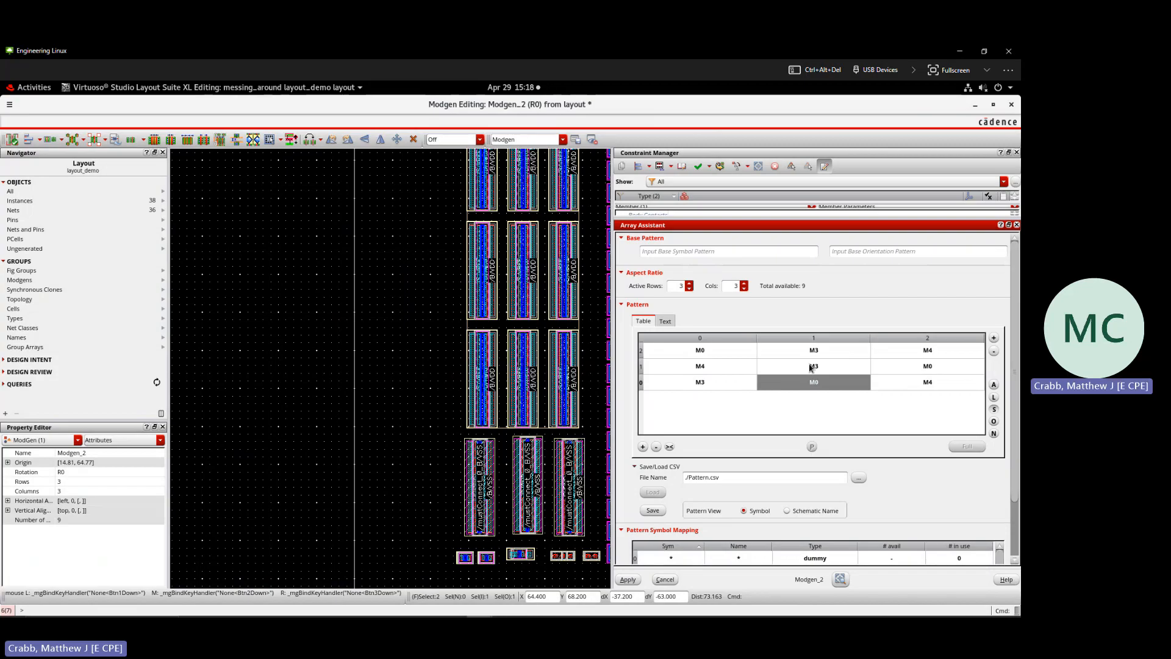
{"action": "left_click_drag", "start_coordinate": [810, 367], "coordinate": [942, 387]}
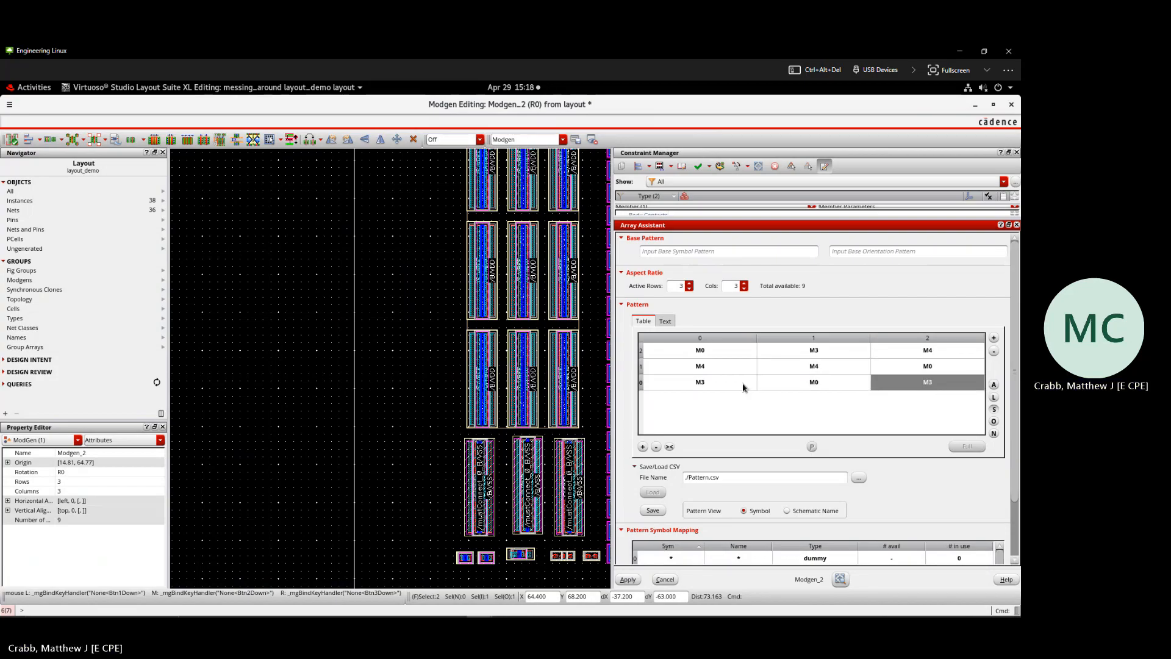
{"action": "left_click_drag", "start_coordinate": [745, 387], "coordinate": [734, 369]}
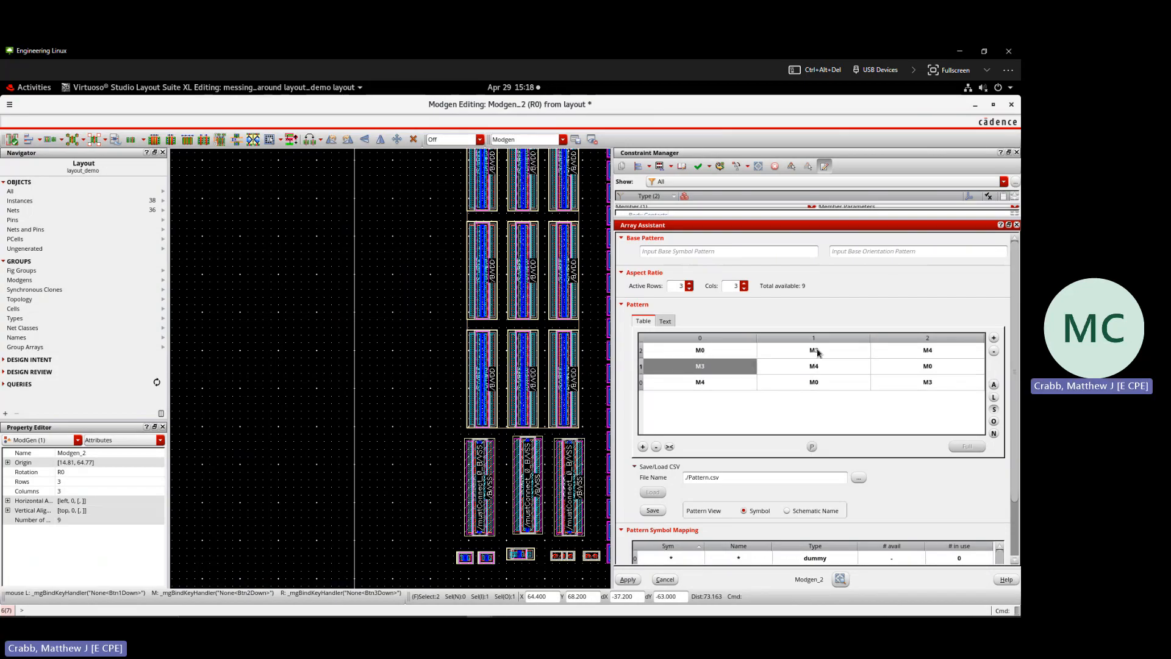
- Examine how the M3, M4 and M0 units are distributed across the pattern's rows, columns and diagonals
{"action": "left_click", "coordinate": [818, 352]}
{"action": "left_click", "coordinate": [729, 369]}
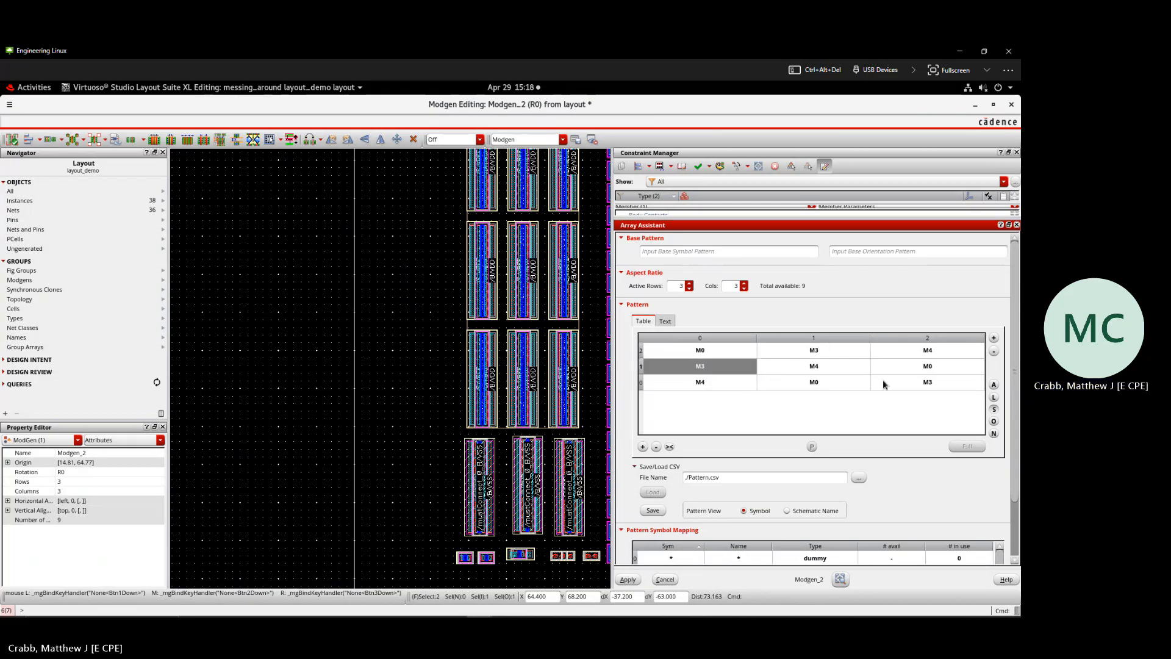
{"action": "left_click", "coordinate": [895, 385]}
{"action": "left_click", "coordinate": [765, 357]}
{"action": "left_click", "coordinate": [729, 369]}
{"action": "left_click", "coordinate": [871, 380]}
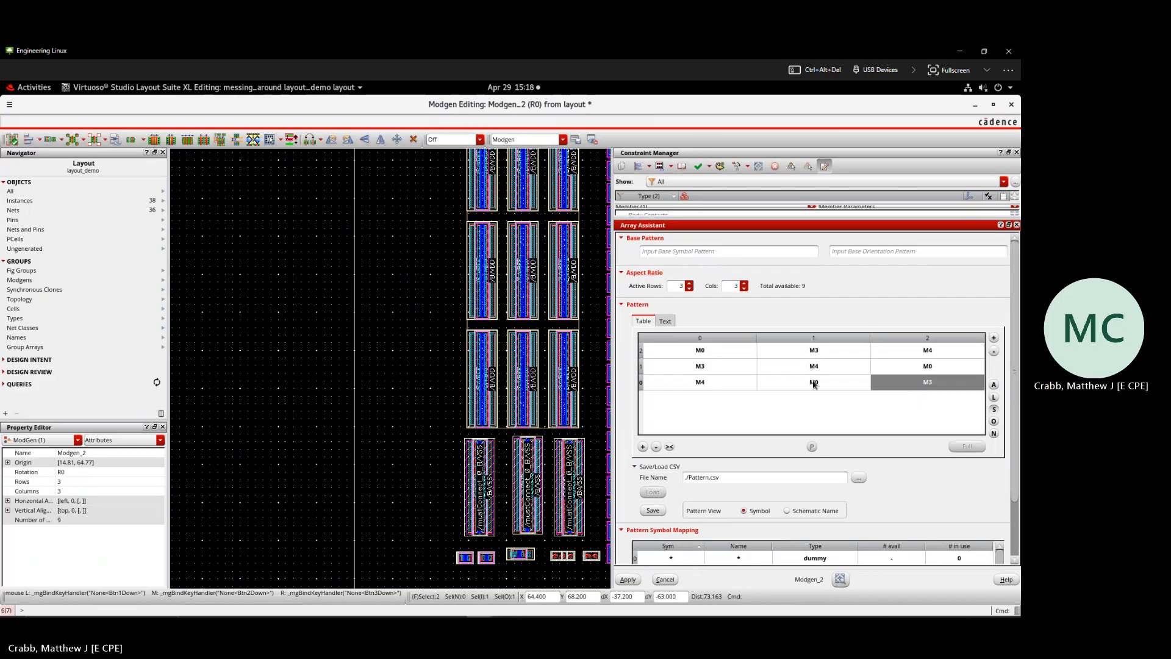
{"action": "left_click", "coordinate": [824, 354]}
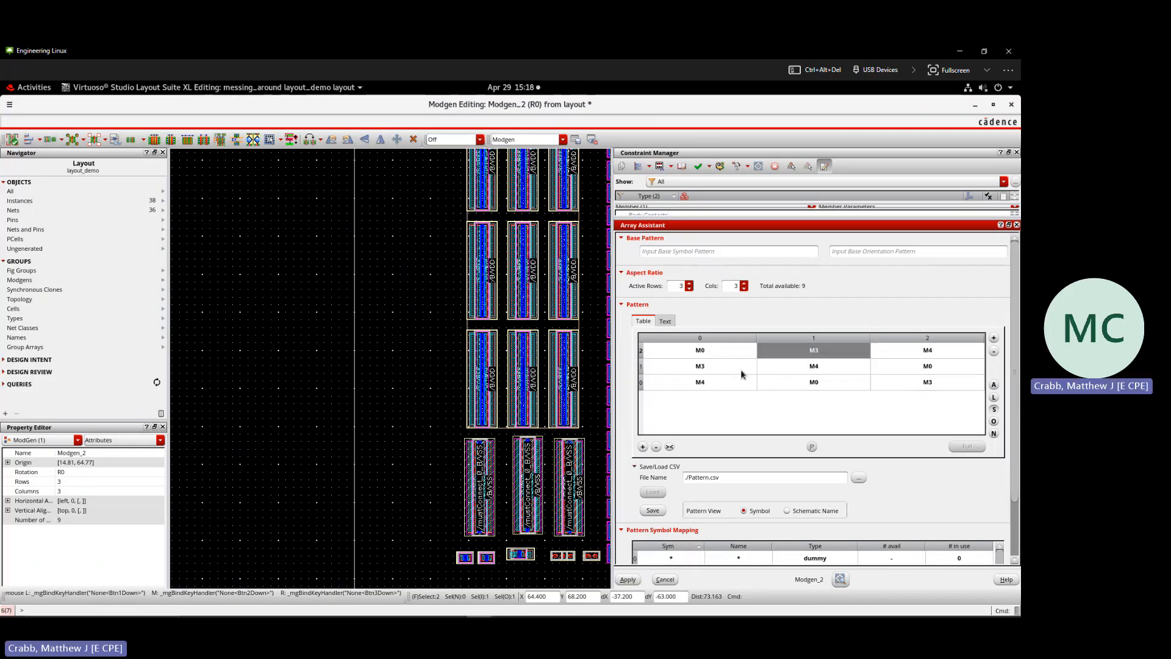
{"action": "left_click", "coordinate": [741, 370]}
{"action": "left_click", "coordinate": [878, 384]}
{"action": "left_click", "coordinate": [928, 355]}
{"action": "left_click", "coordinate": [814, 366]}
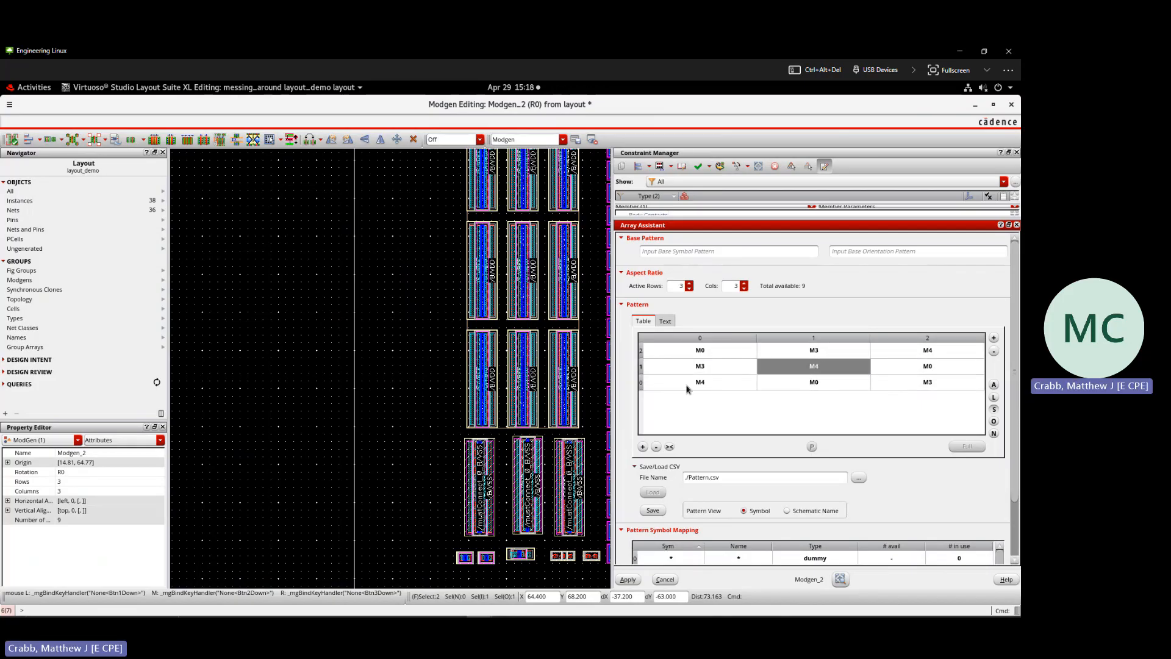
{"action": "left_click", "coordinate": [687, 384]}
{"action": "left_click", "coordinate": [805, 383]}
{"action": "left_click", "coordinate": [888, 369]}
{"action": "left_click", "coordinate": [701, 351]}
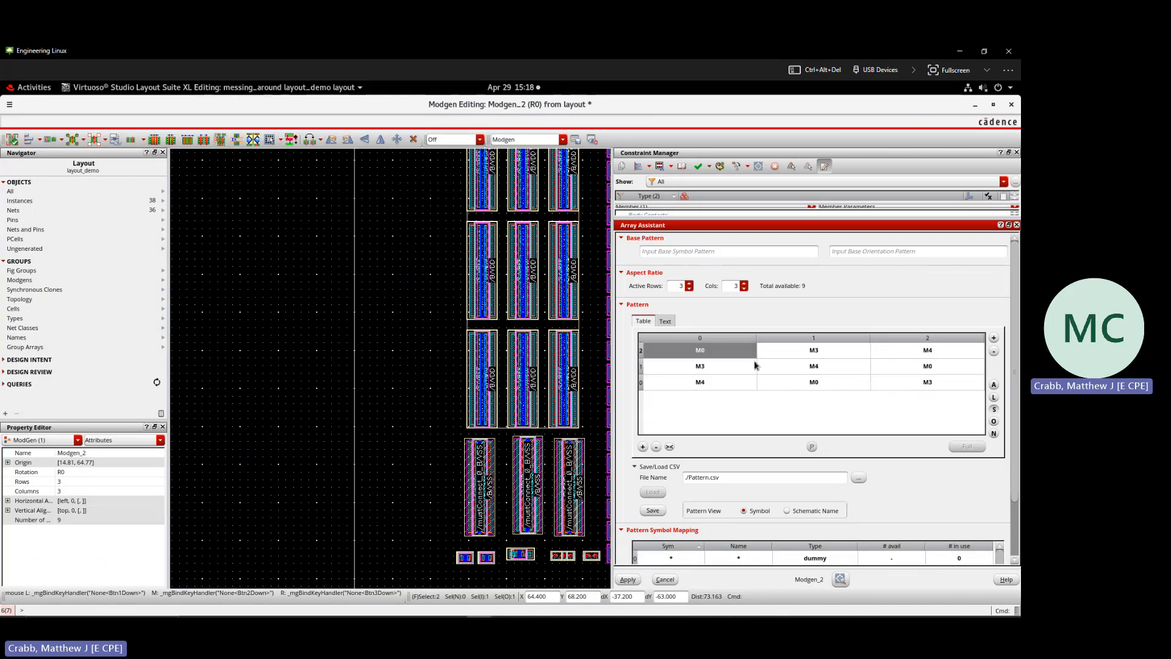
{"action": "left_click", "coordinate": [809, 367]}
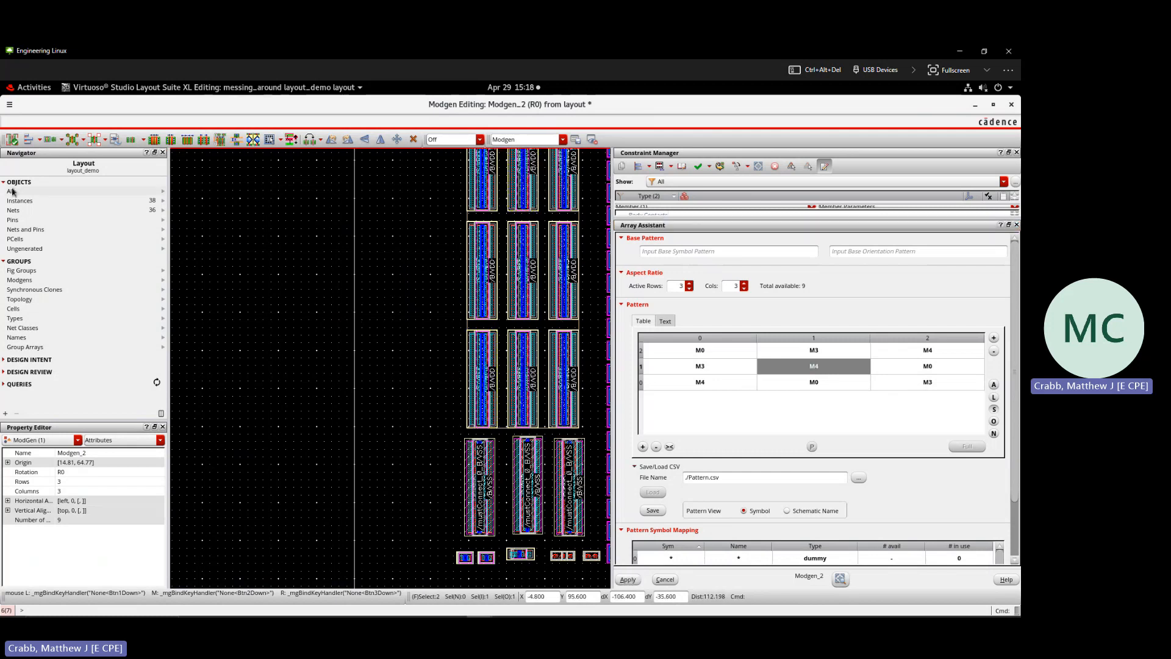
- Exit the transistor Modgen without applying the pattern and bring the whole layout_demo layout into view
{"action": "left_click", "coordinate": [12, 141]}
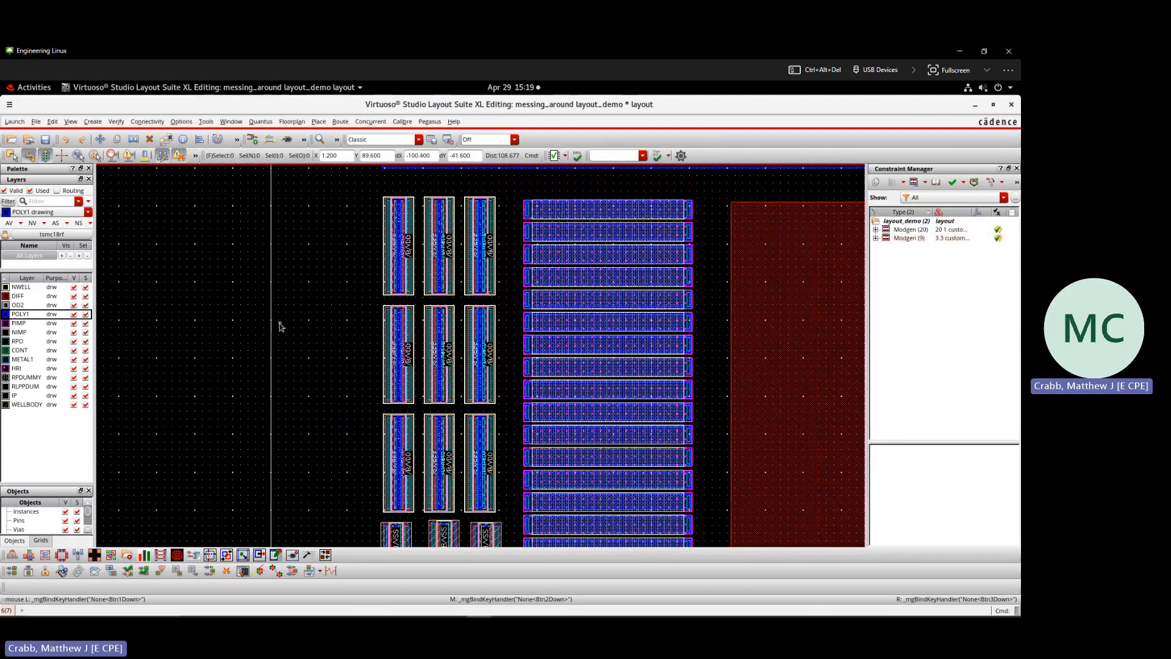
{"action": "scroll", "coordinate": [279, 326], "scroll_direction": "down", "scroll_amount": 1}
{"action": "scroll", "coordinate": [279, 326], "scroll_direction": "down", "scroll_amount": 1}
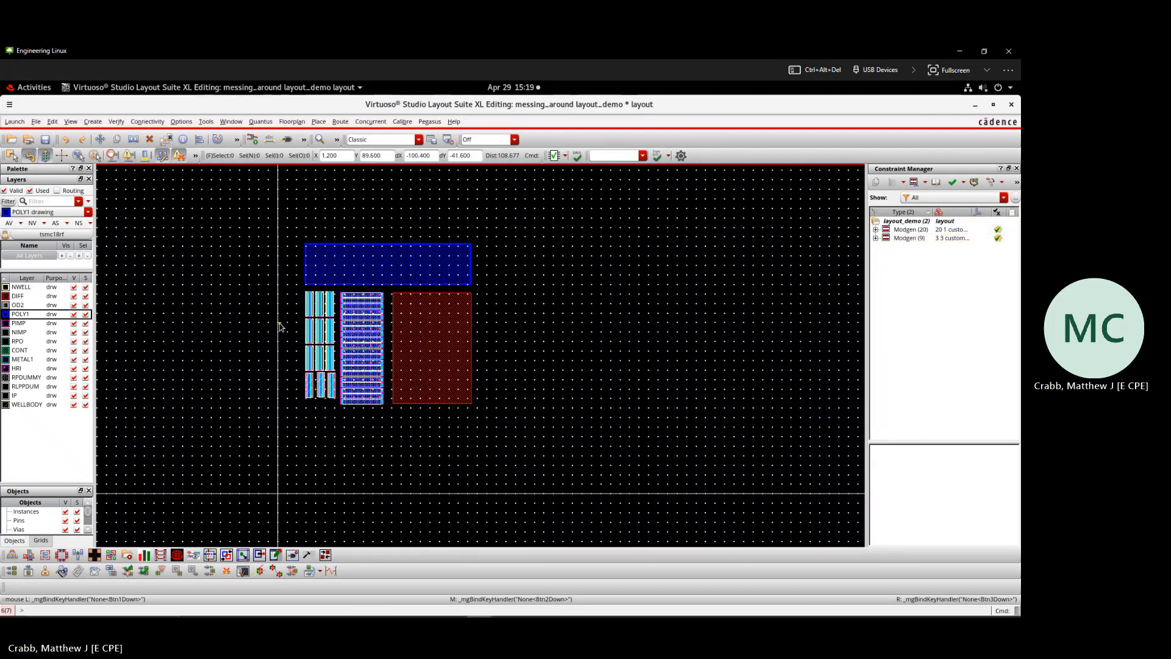
{"action": "scroll", "coordinate": [279, 327], "scroll_direction": "up", "scroll_amount": 1}
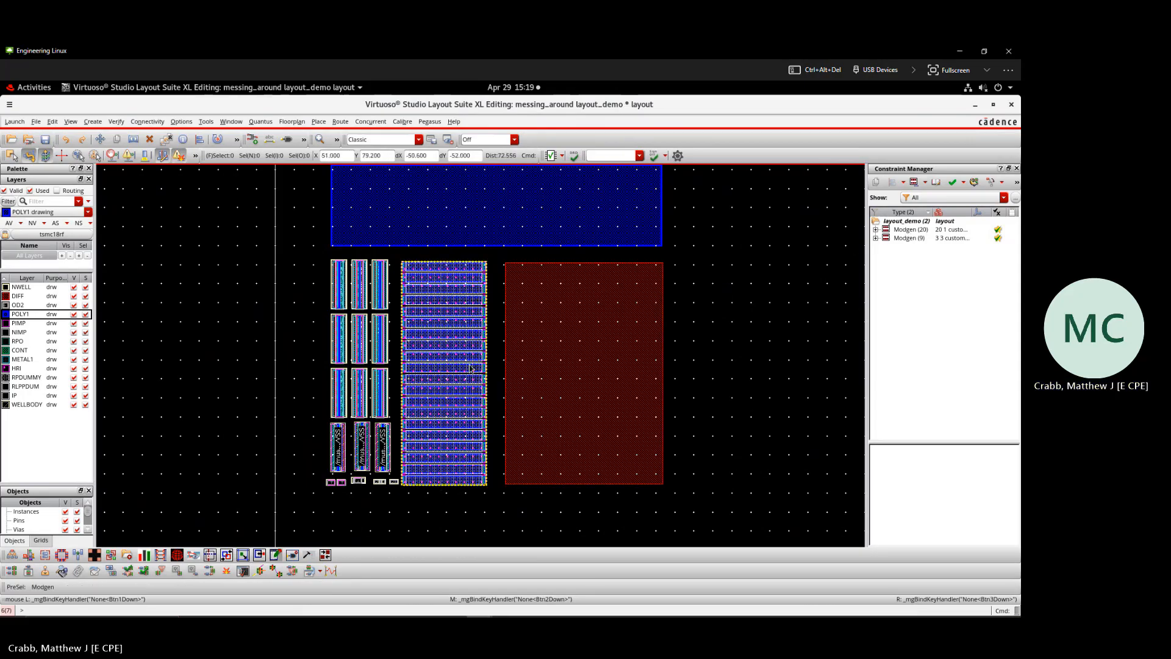
{"action": "right_click", "coordinate": [500, 124]}
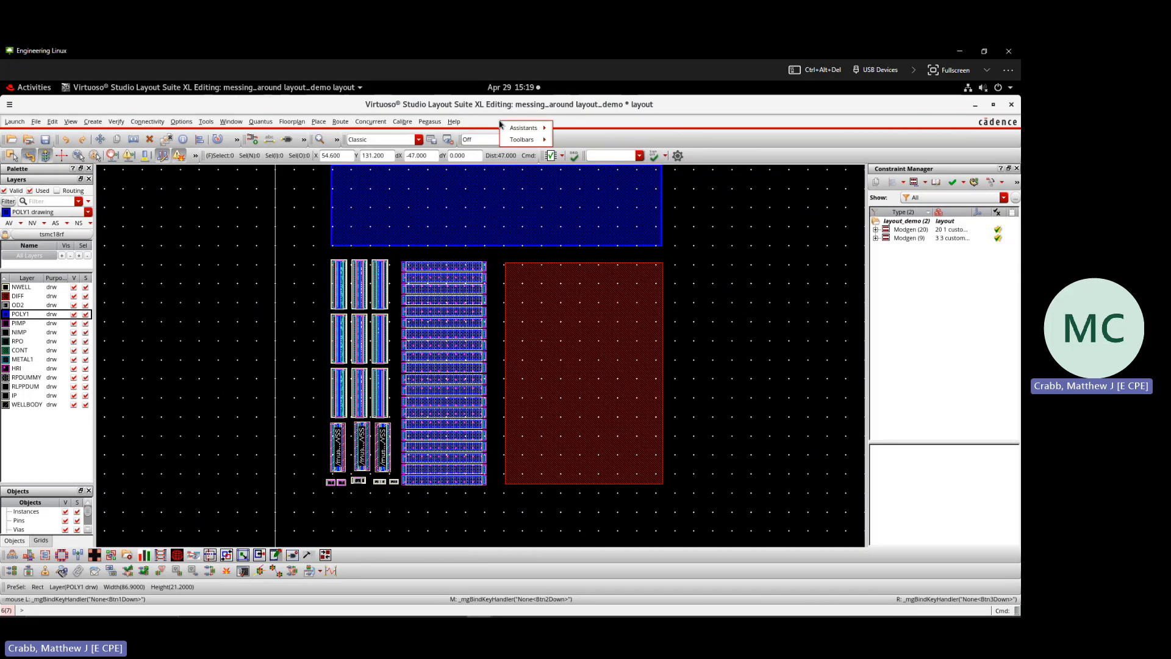
{"action": "mouse_move", "coordinate": [523, 128]}
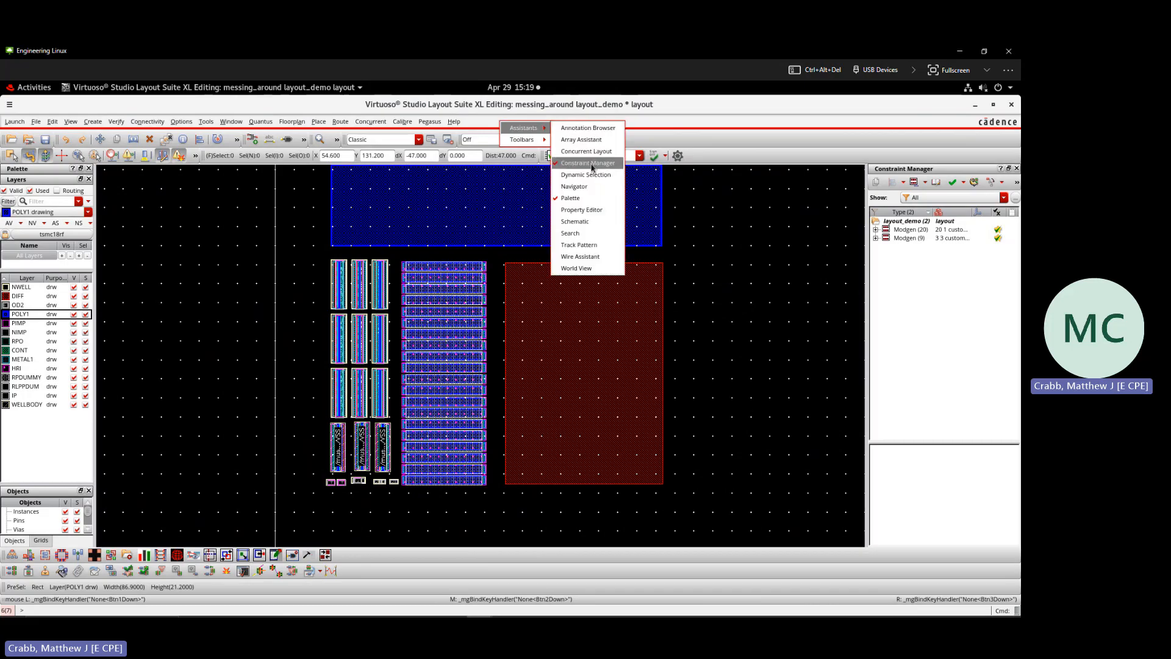
{"action": "left_click", "coordinate": [734, 291]}
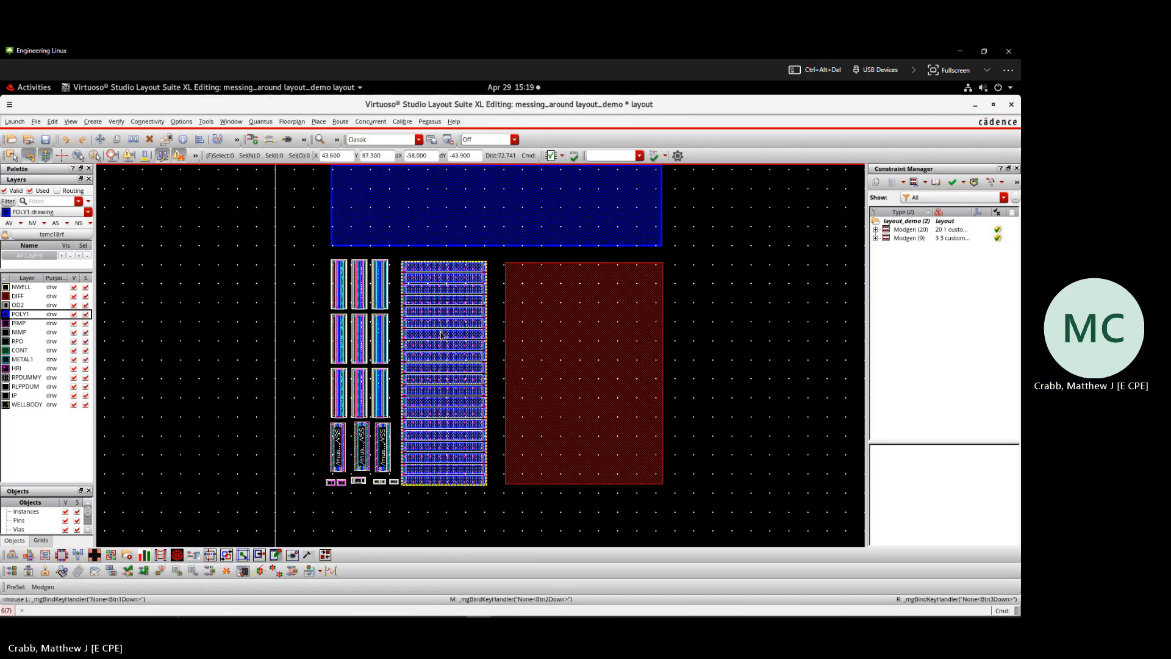
{"action": "scroll", "coordinate": [438, 329], "scroll_direction": "down", "scroll_amount": 1}
{"action": "scroll", "coordinate": [436, 269], "scroll_direction": "up", "scroll_amount": 1}
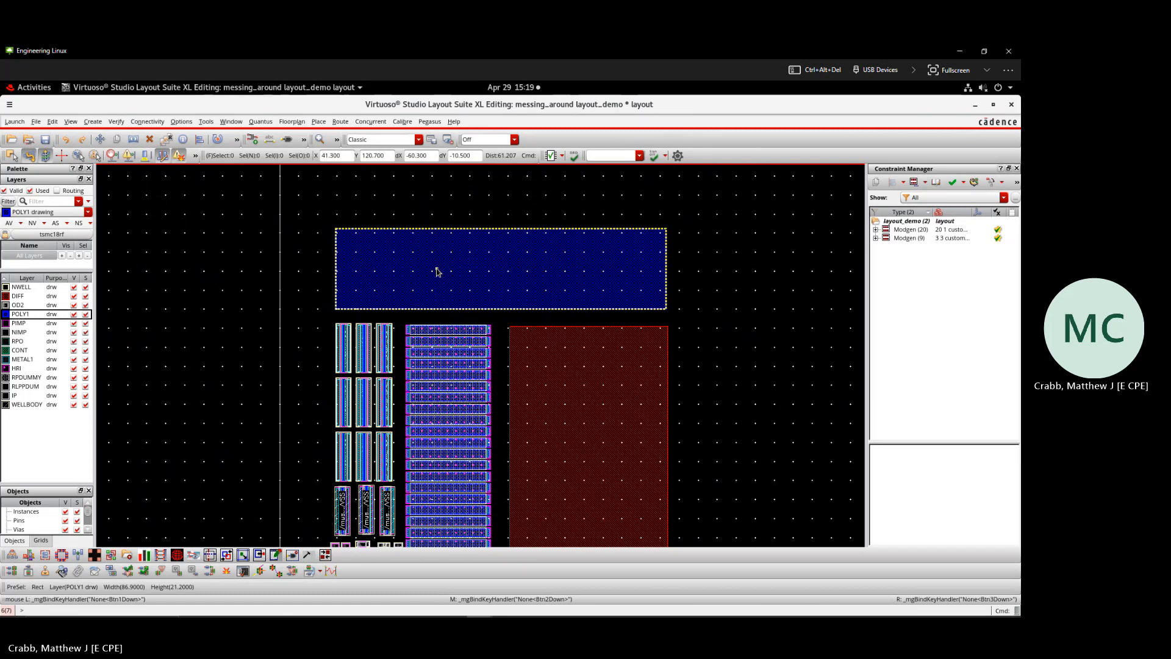
{"action": "scroll", "coordinate": [432, 360], "scroll_direction": "down", "scroll_amount": 1}
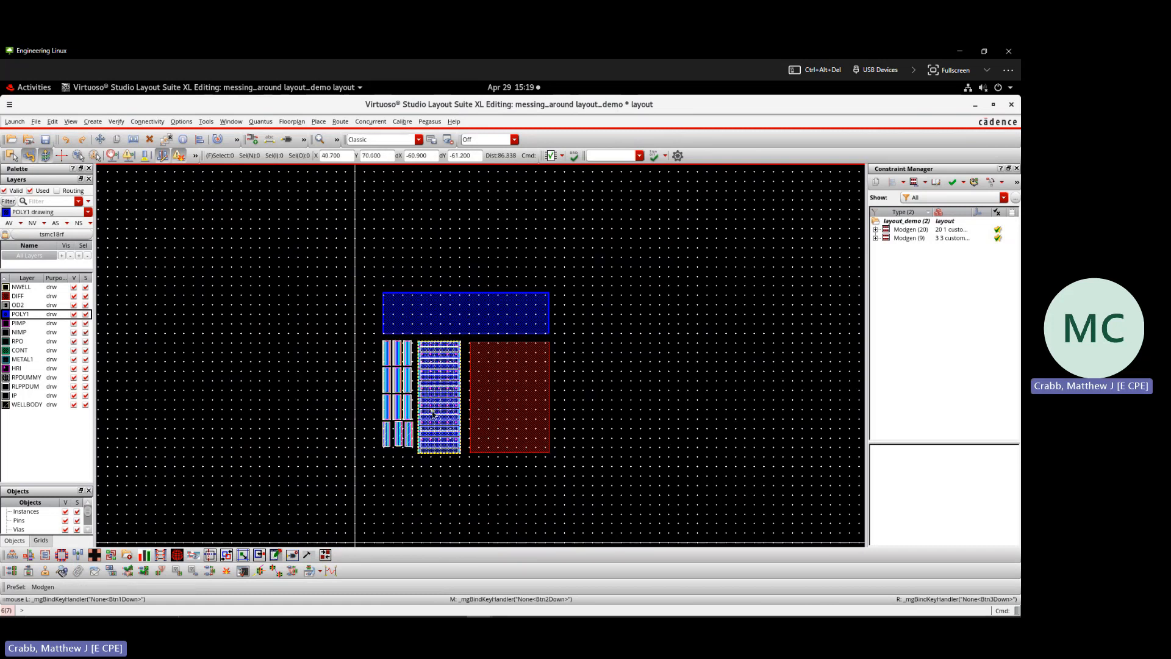
{"action": "scroll", "coordinate": [434, 414], "scroll_direction": "up", "scroll_amount": 1}
- Reopen the resistor Modgen and add a neighbor-type GND dummy above its uppermost resistor, with width Same As Neighbor
{"action": "left_click", "coordinate": [447, 384]}
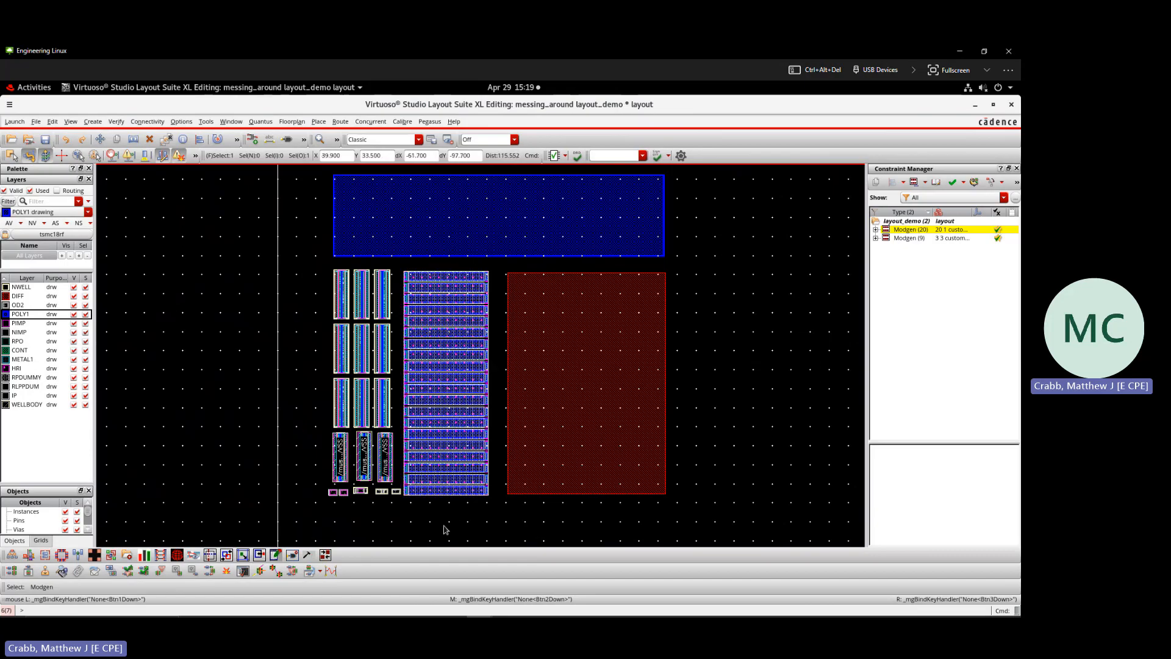
{"action": "double_click", "coordinate": [440, 435]}
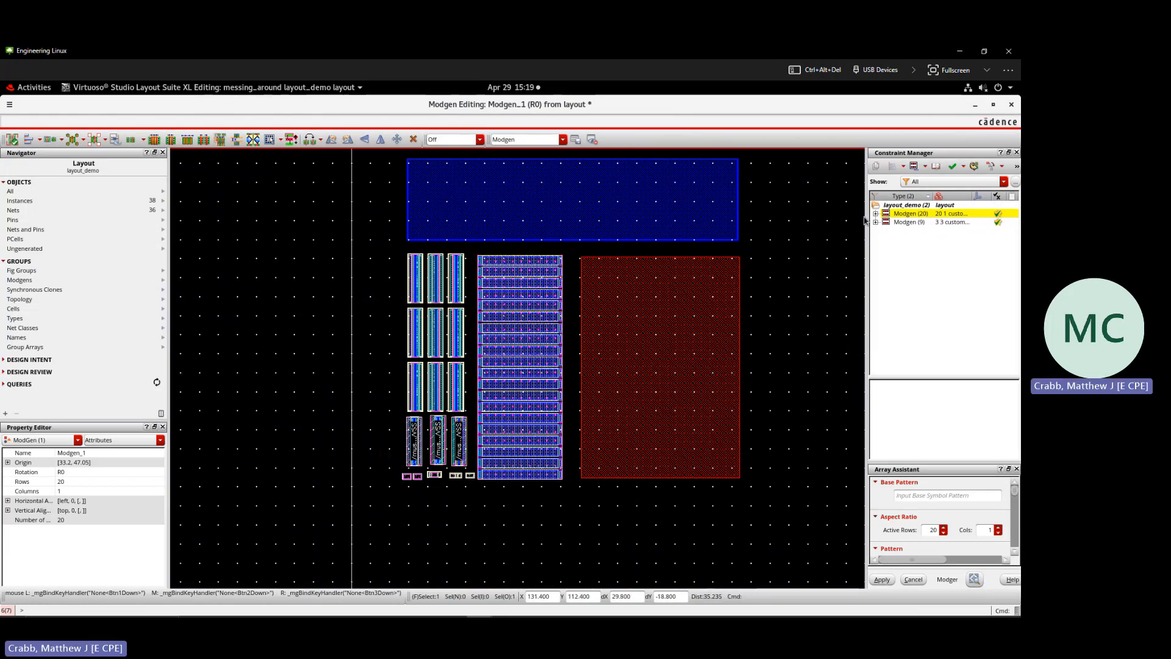
{"action": "left_click", "coordinate": [526, 261]}
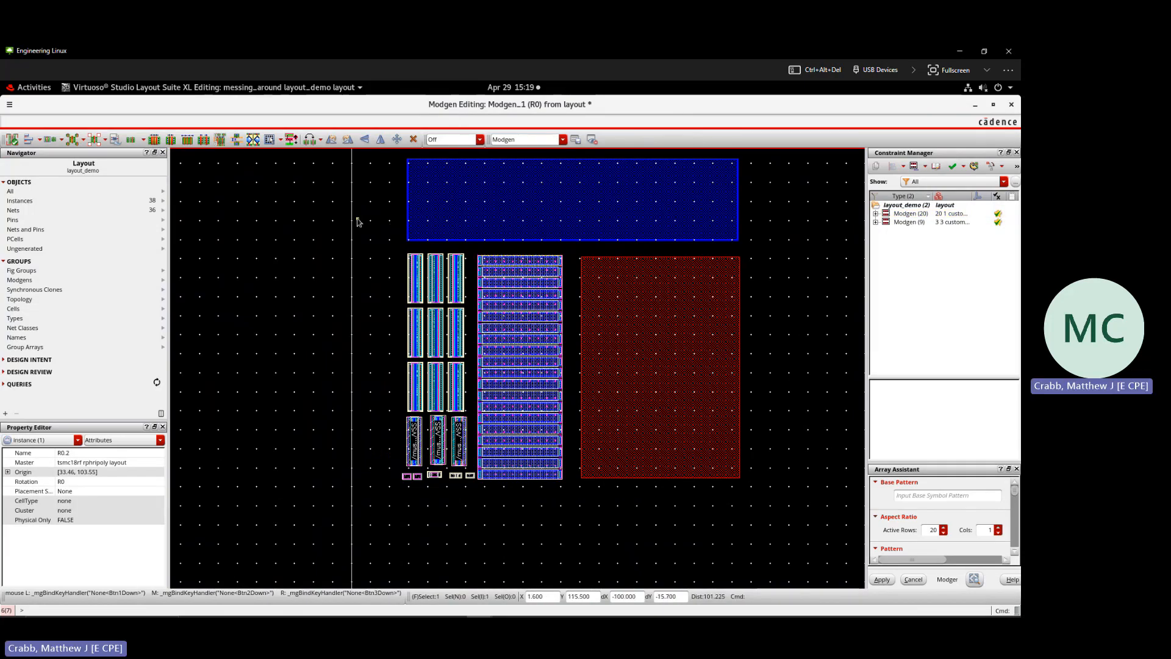
{"action": "left_click", "coordinate": [60, 140]}
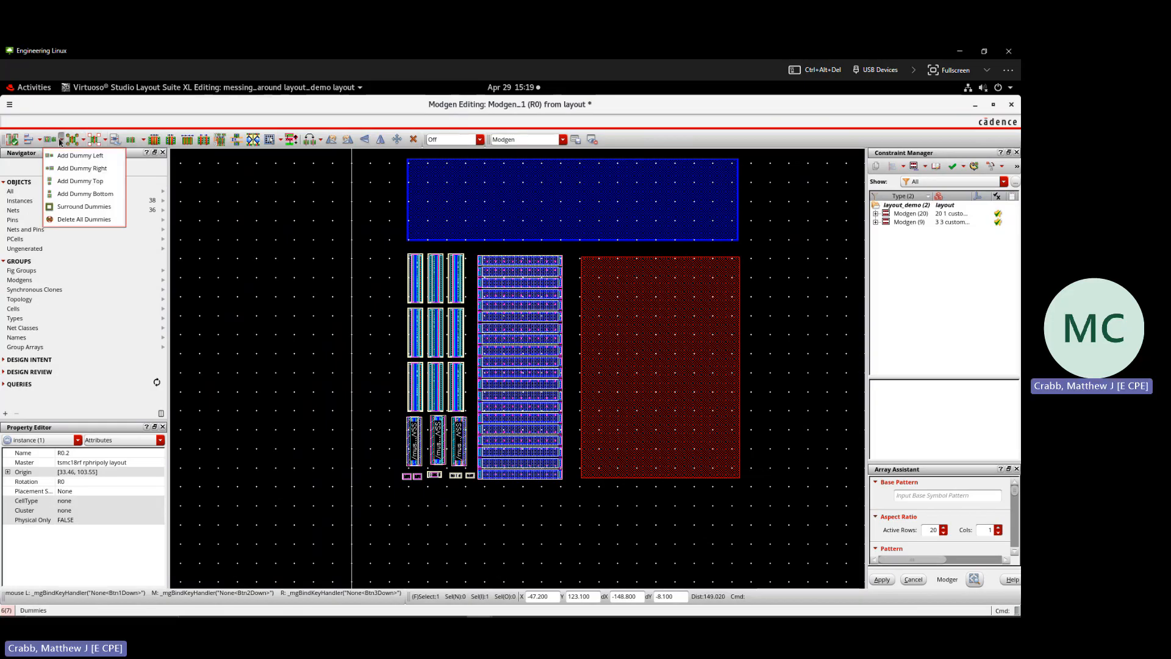
{"action": "left_click", "coordinate": [68, 181]}
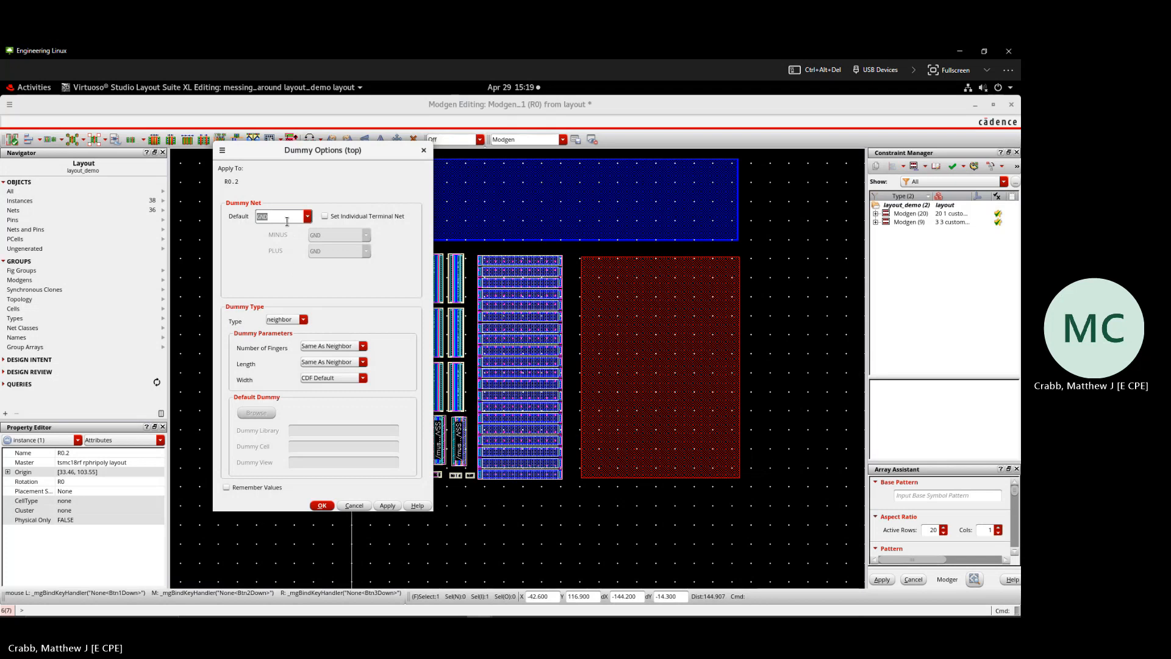
{"action": "left_click", "coordinate": [333, 380]}
{"action": "left_click", "coordinate": [328, 398]}
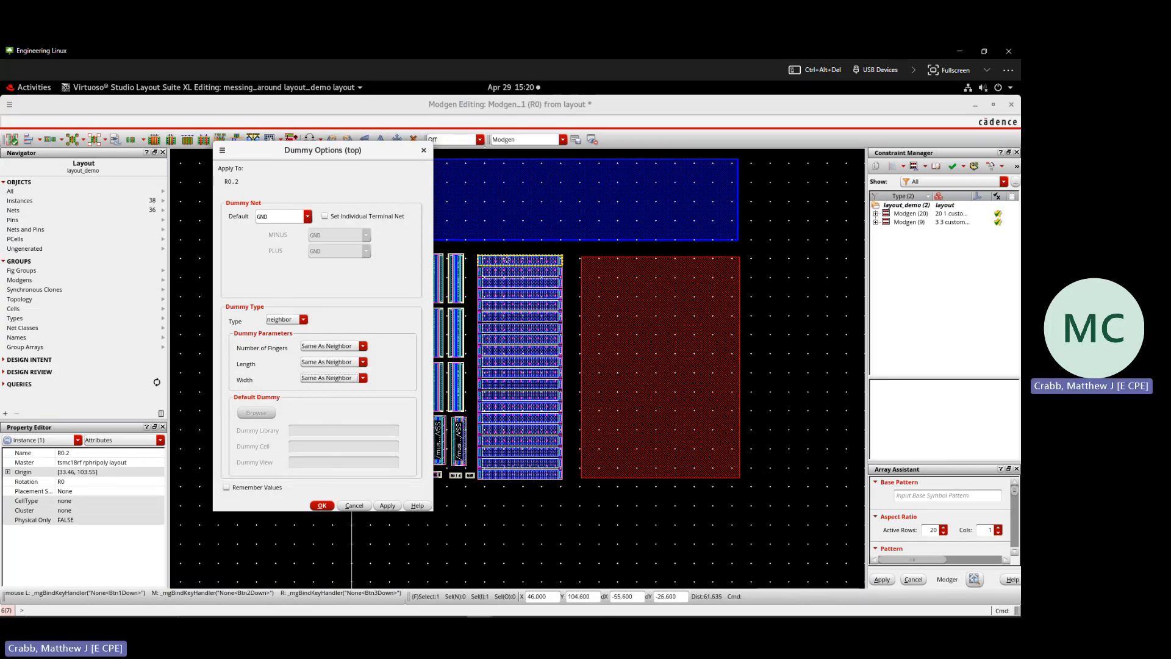
{"action": "left_click", "coordinate": [322, 506]}
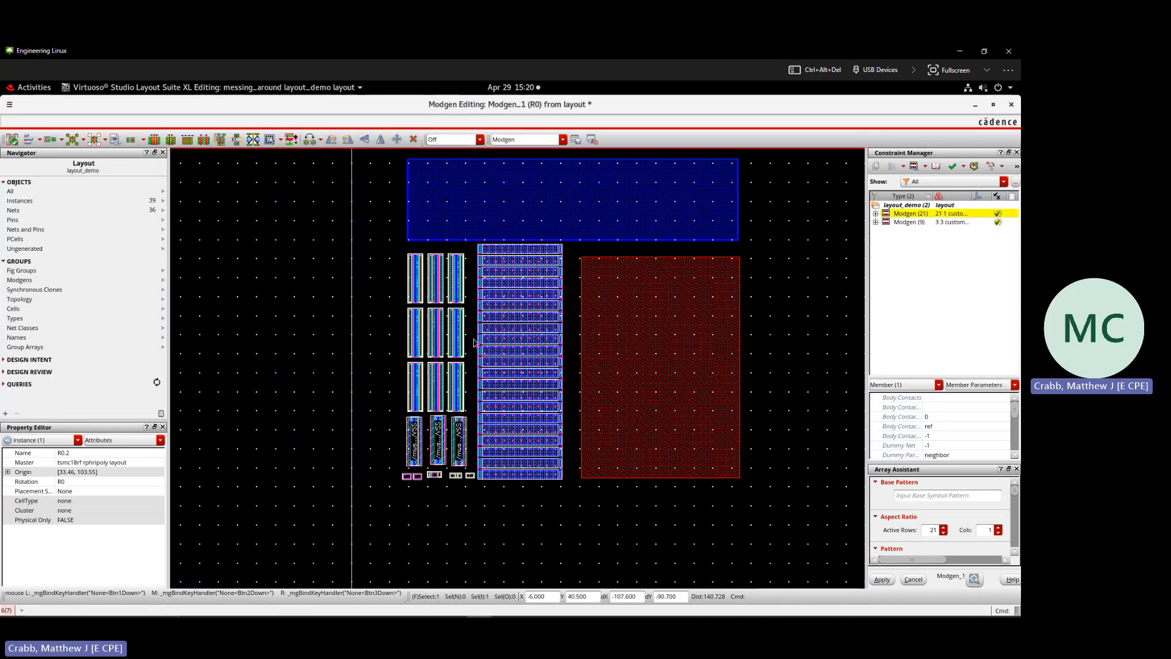
- Add a neighbor-type GND dummy below the array's lowest resistor, with width Same As Neighbor
{"action": "scroll", "coordinate": [525, 250], "scroll_direction": "up", "scroll_amount": 4}
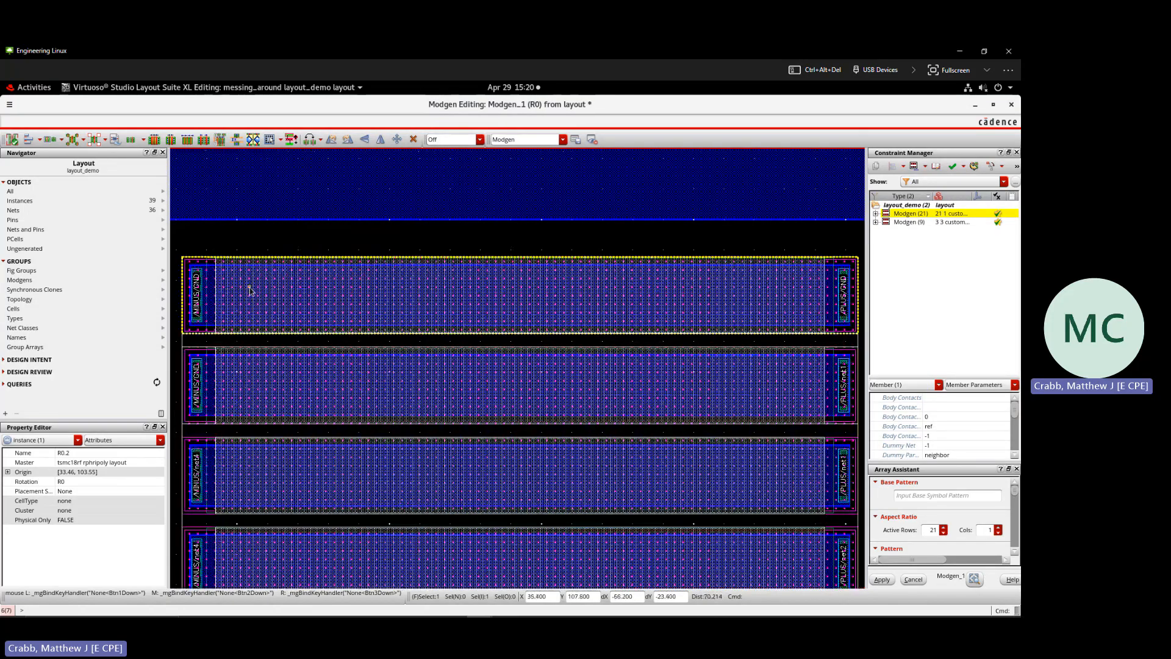
{"action": "scroll", "coordinate": [250, 291], "scroll_direction": "down", "scroll_amount": 4}
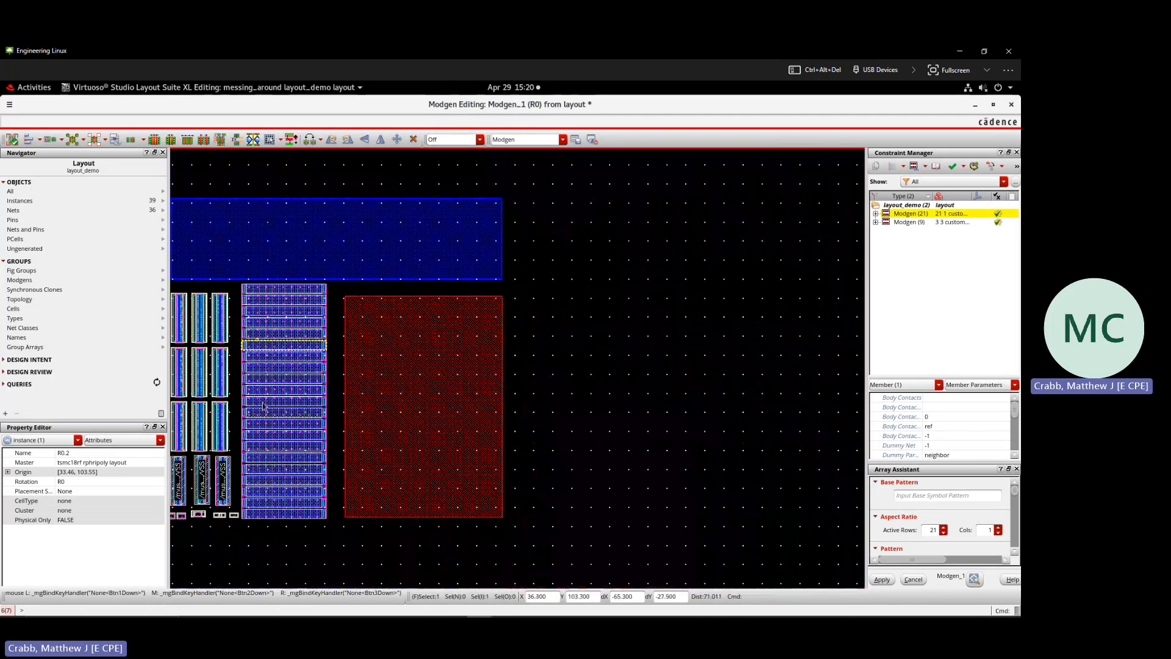
{"action": "left_click", "coordinate": [61, 139]}
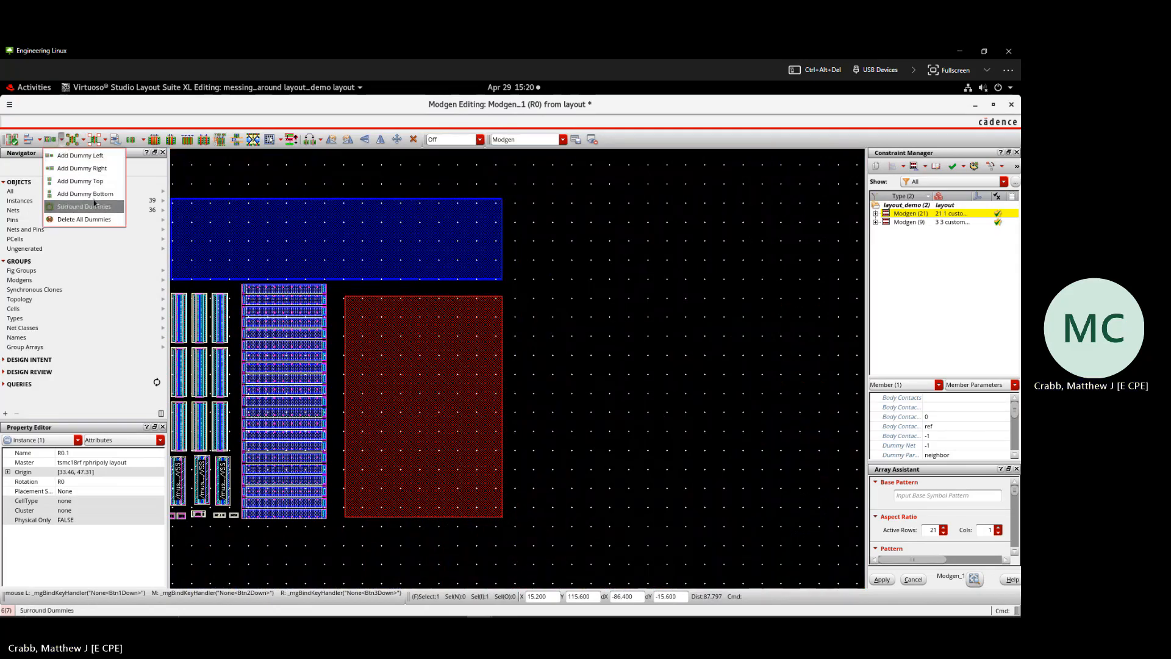
{"action": "left_click", "coordinate": [85, 194]}
{"action": "left_click", "coordinate": [310, 374]}
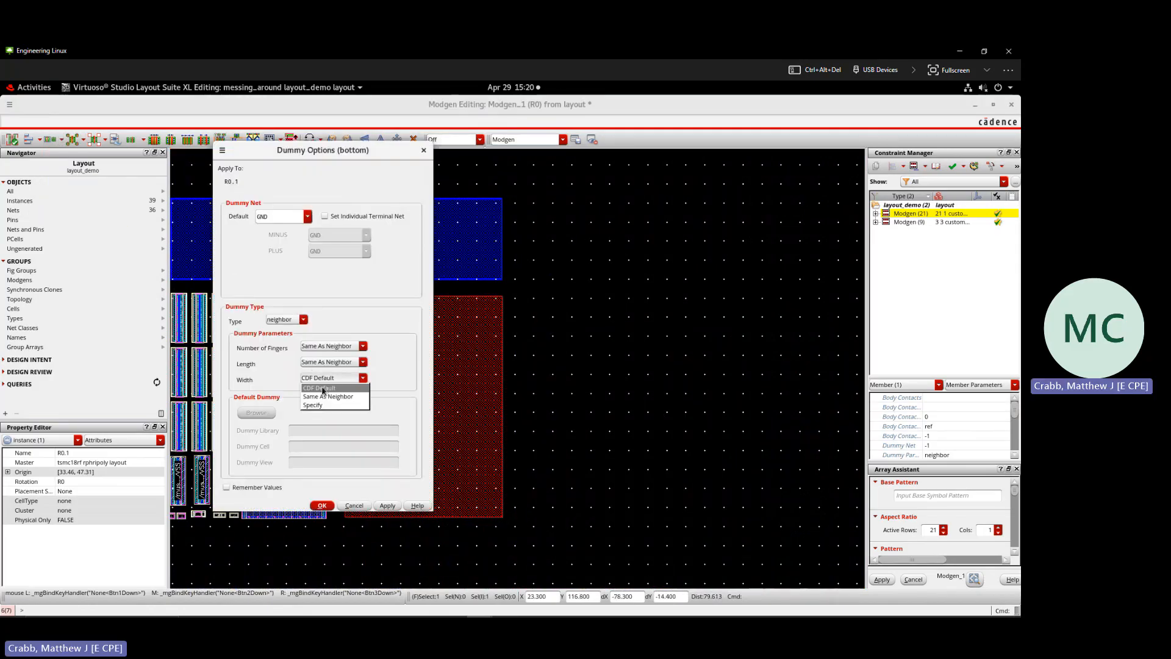
{"action": "left_click", "coordinate": [323, 391]}
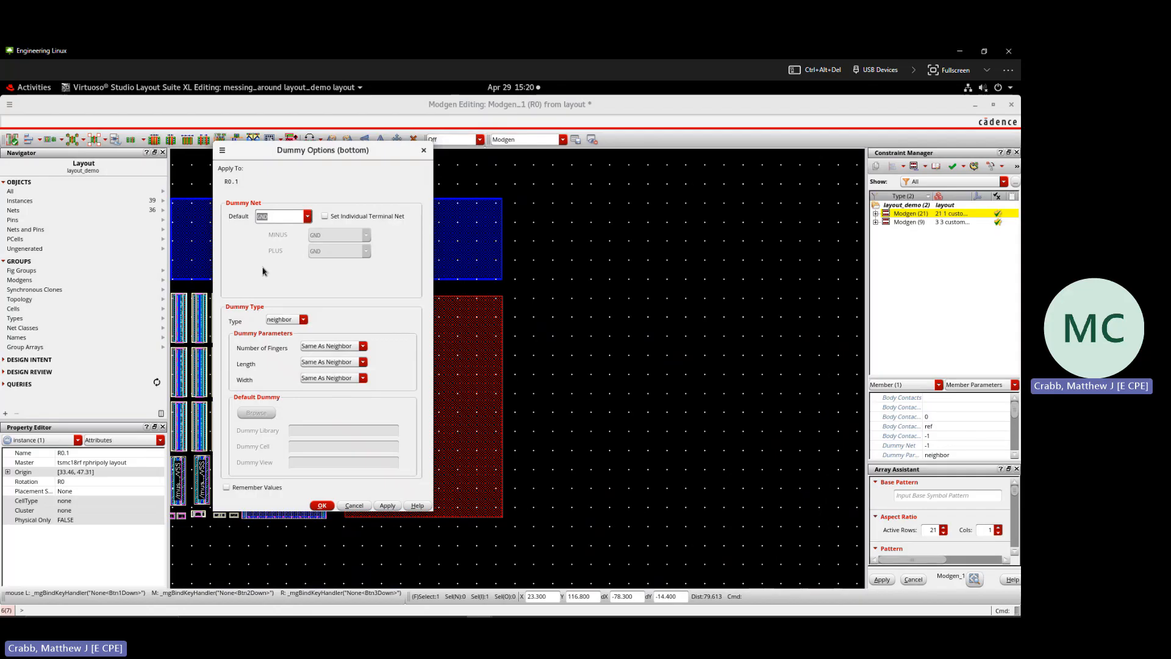
{"action": "left_click", "coordinate": [323, 506]}
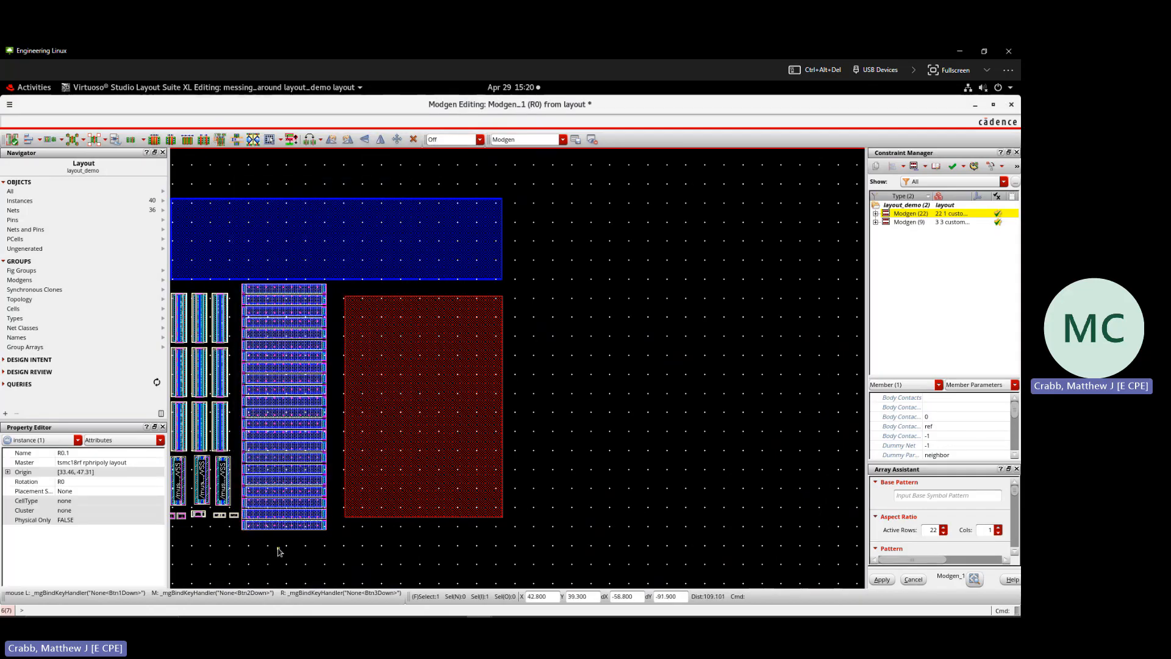
- Examine the dummy resistors at the lower and upper ends of the array and their MINUS and PLUS net labels
{"action": "left_click", "coordinate": [278, 552]}
{"action": "scroll", "coordinate": [278, 551], "scroll_direction": "down", "scroll_amount": 1}
{"action": "scroll", "coordinate": [238, 555], "scroll_direction": "up", "scroll_amount": 2}
{"action": "scroll", "coordinate": [405, 455], "scroll_direction": "up", "scroll_amount": 2}
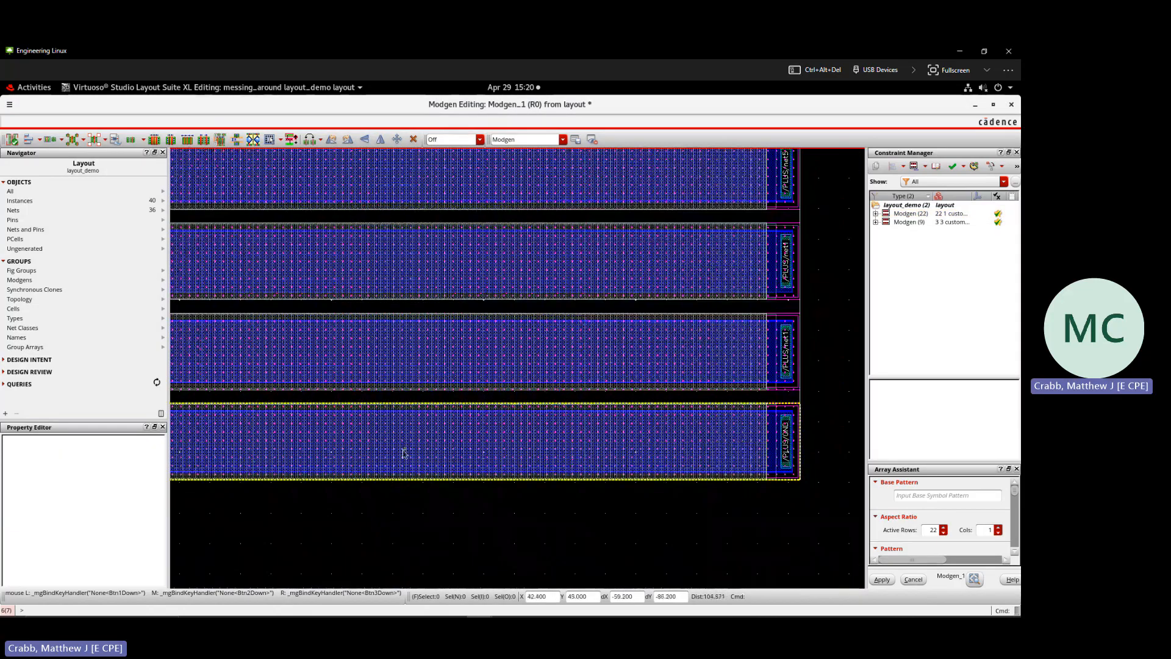
{"action": "left_click", "coordinate": [405, 455]}
{"action": "scroll", "coordinate": [405, 455], "scroll_direction": "down", "scroll_amount": 3}
{"action": "left_click", "coordinate": [391, 209]}
{"action": "scroll", "coordinate": [391, 209], "scroll_direction": "up", "scroll_amount": 4}
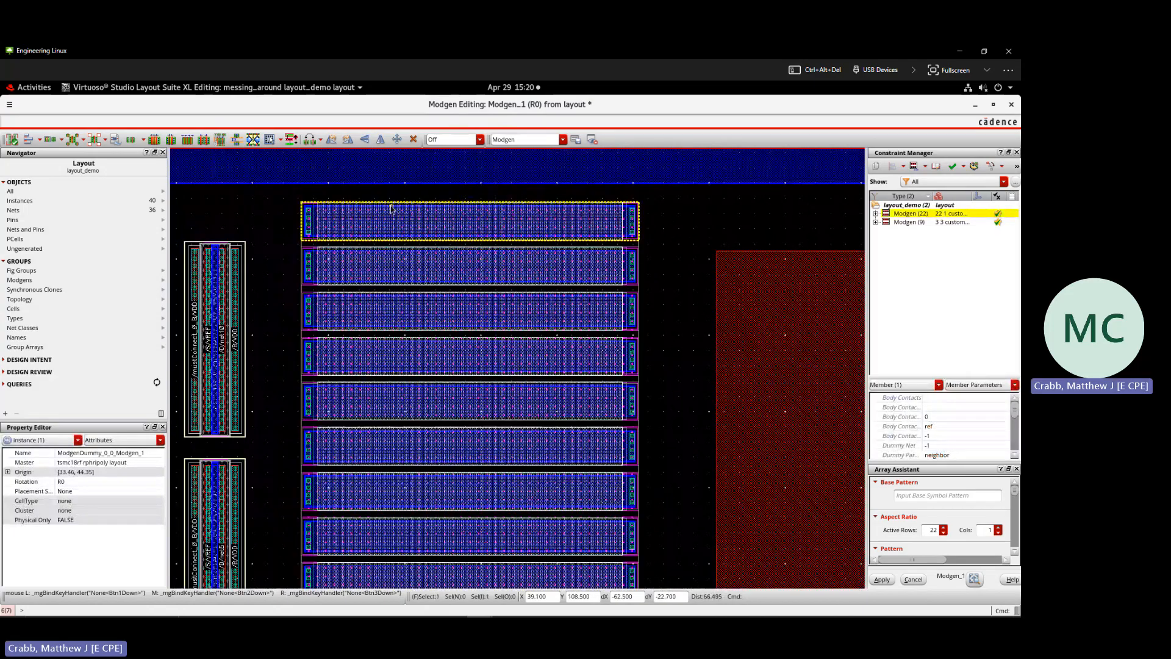
{"action": "scroll", "coordinate": [387, 211], "scroll_direction": "down", "scroll_amount": 2}
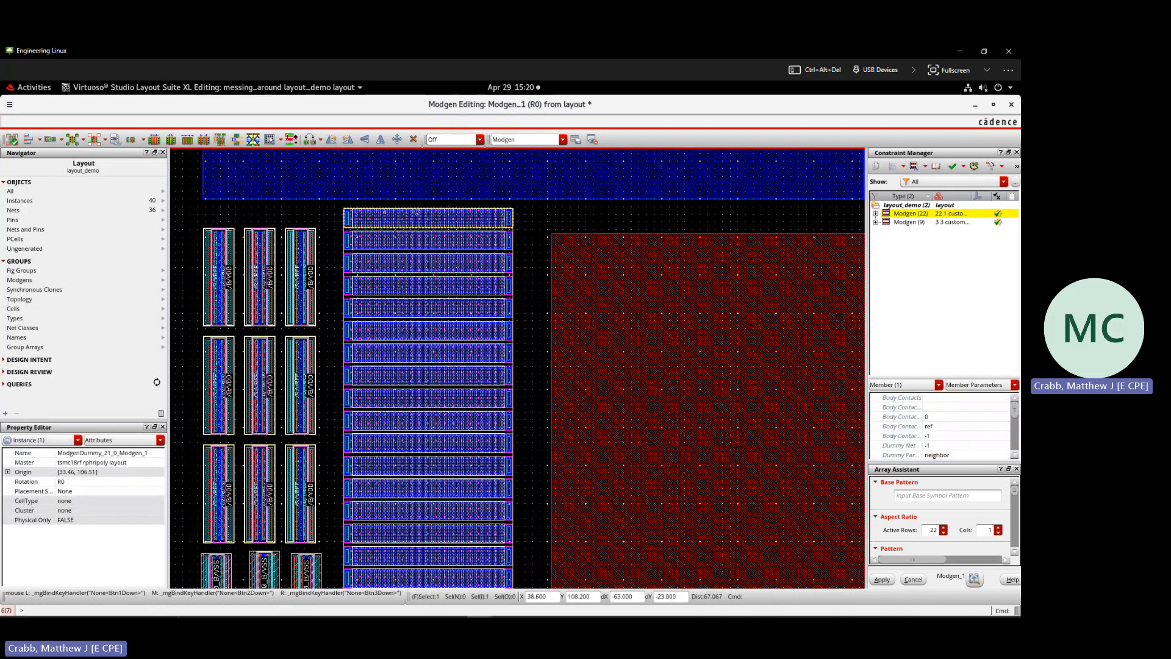
{"action": "scroll", "coordinate": [365, 210], "scroll_direction": "down", "scroll_amount": 1}
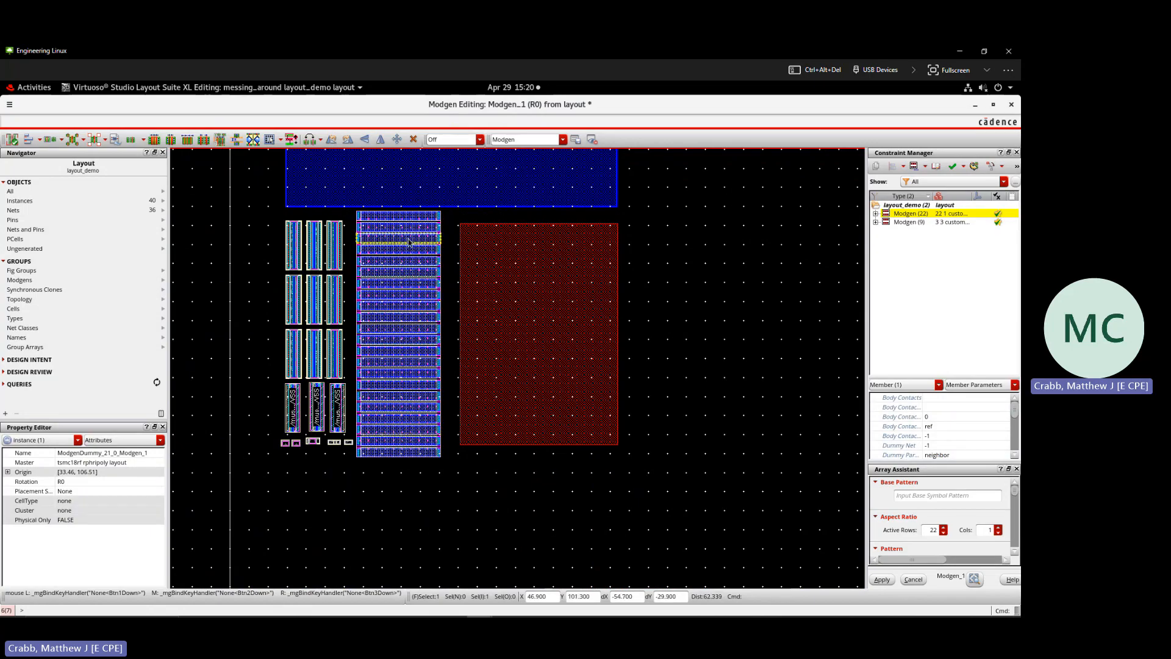
{"action": "scroll", "coordinate": [394, 219], "scroll_direction": "down", "scroll_amount": 2, "text": "ctrl"}
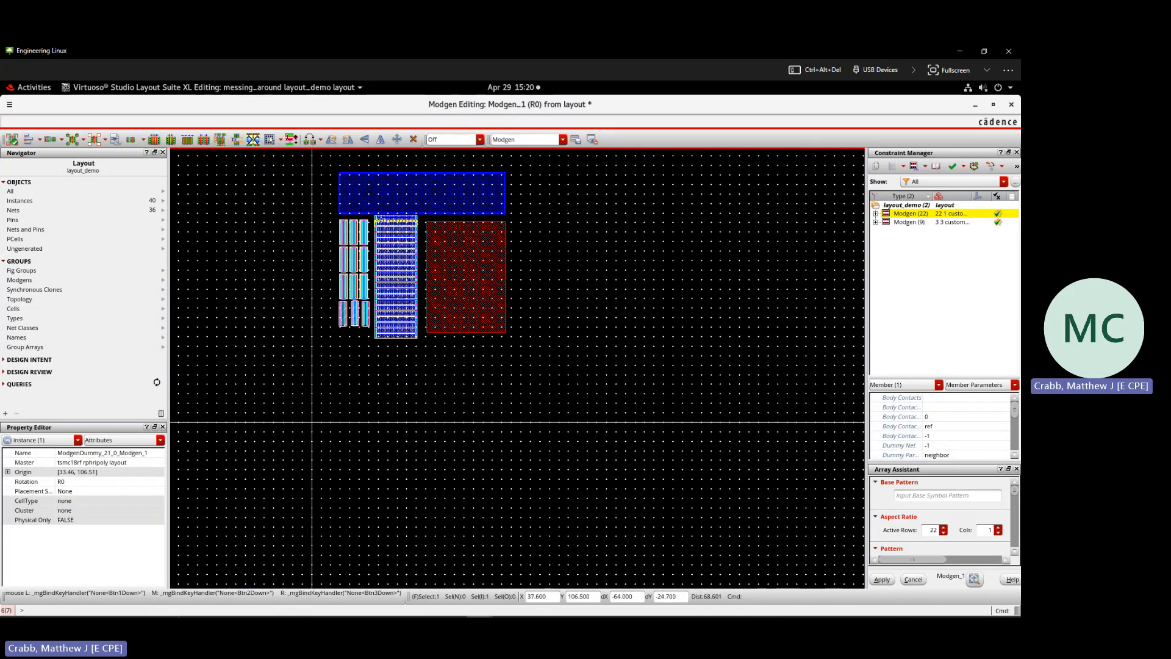
{"action": "scroll", "coordinate": [381, 219], "scroll_direction": "up", "scroll_amount": 2, "text": "ctrl"}
{"action": "scroll", "coordinate": [380, 219], "scroll_direction": "up", "scroll_amount": 6, "text": "ctrl"}
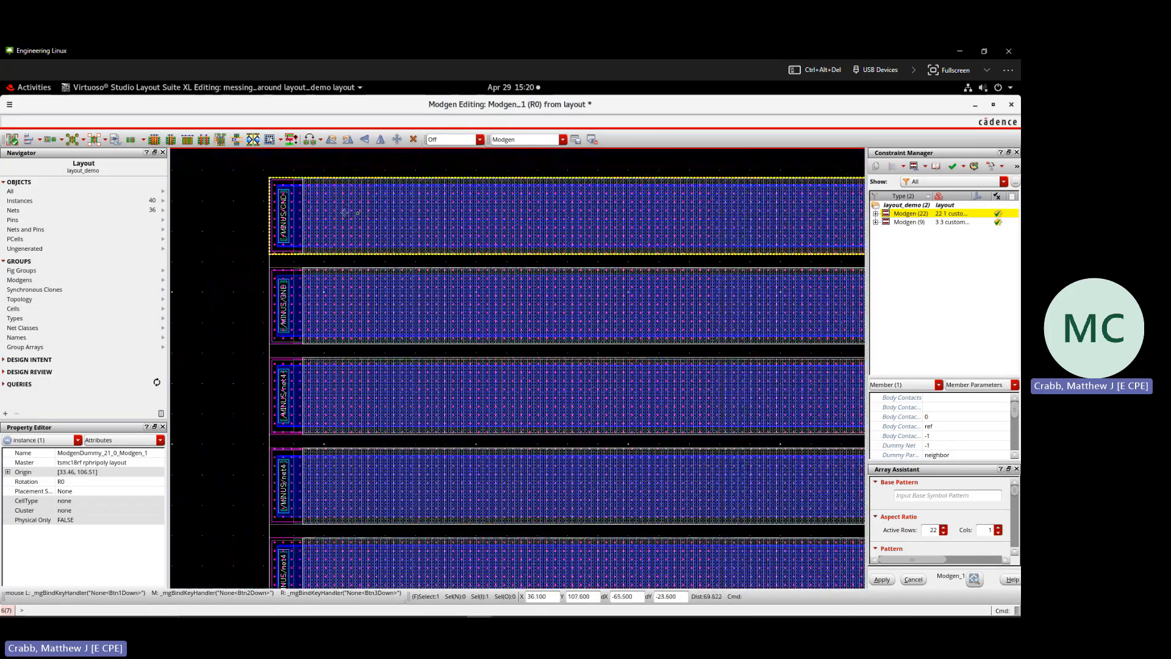
{"action": "scroll", "coordinate": [309, 209], "scroll_direction": "down", "scroll_amount": 2, "text": "ctrl"}
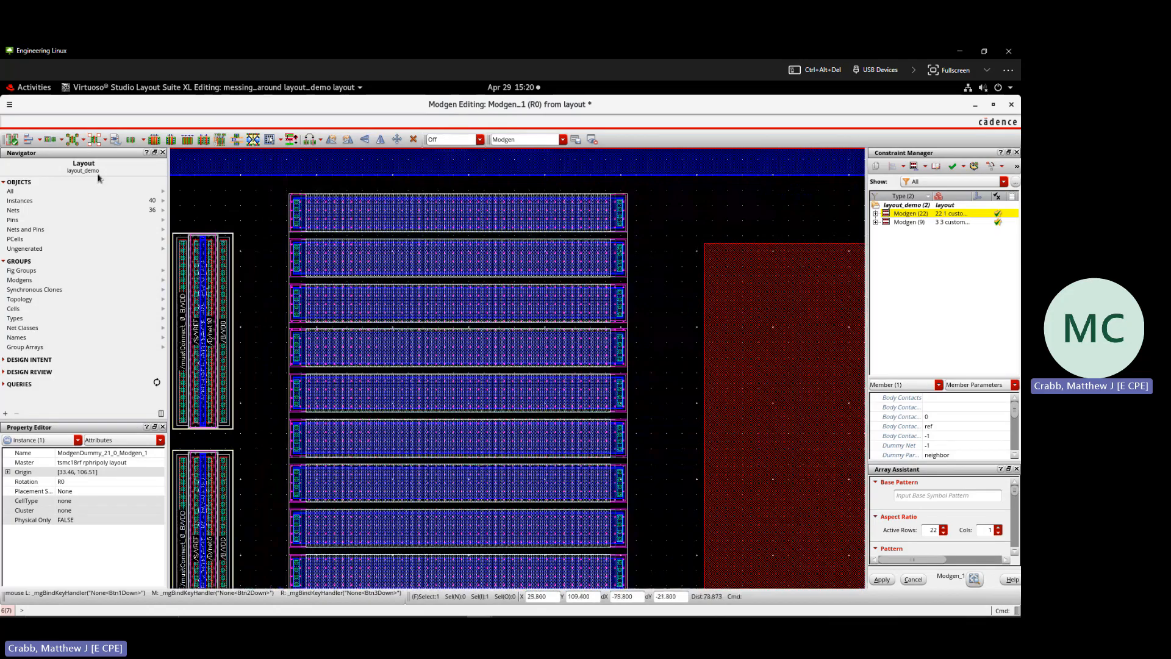
- Switch to the layout_demo schematic and zoom in on the two added Modgen dummy resistors
{"action": "left_click", "coordinate": [116, 142]}
{"action": "left_click", "coordinate": [34, 87]}
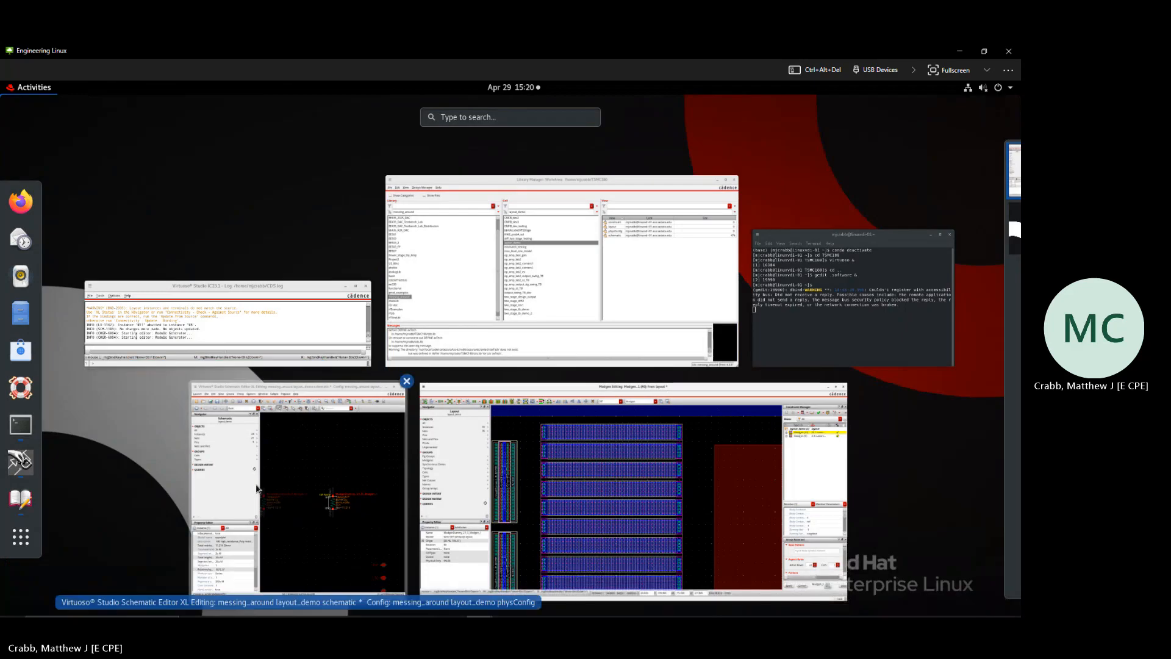
{"action": "left_click", "coordinate": [308, 467]}
{"action": "left_click", "coordinate": [299, 500]}
{"action": "scroll", "coordinate": [298, 500], "scroll_direction": "down", "scroll_amount": 2}
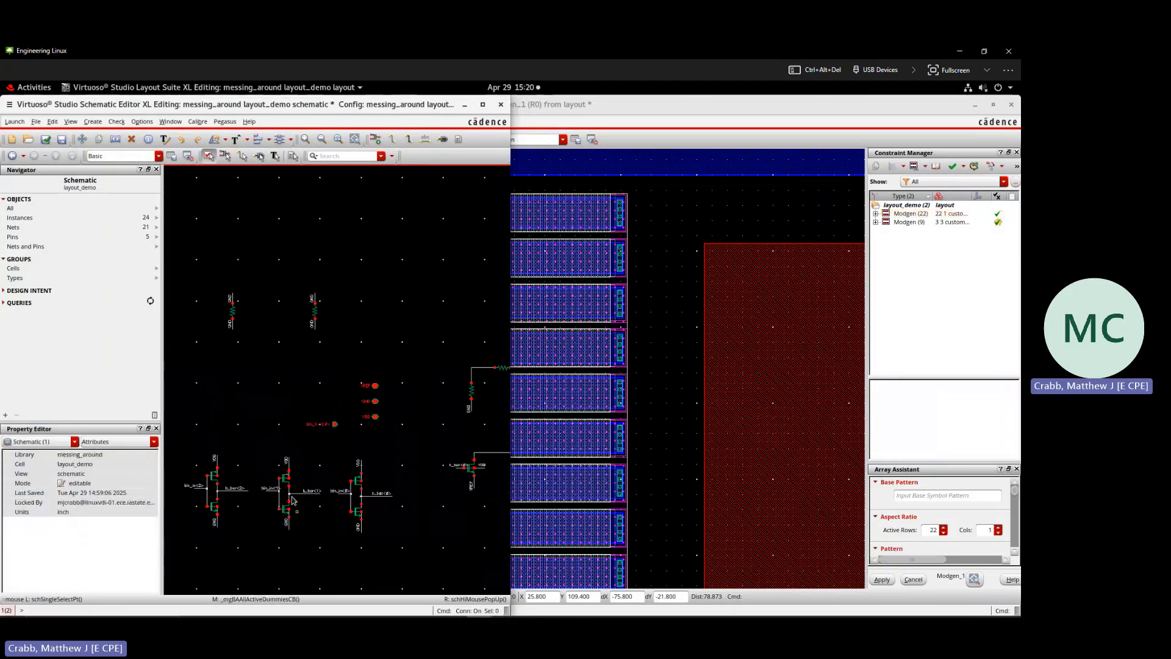
{"action": "left_click_drag", "start_coordinate": [211, 261], "coordinate": [347, 368]}
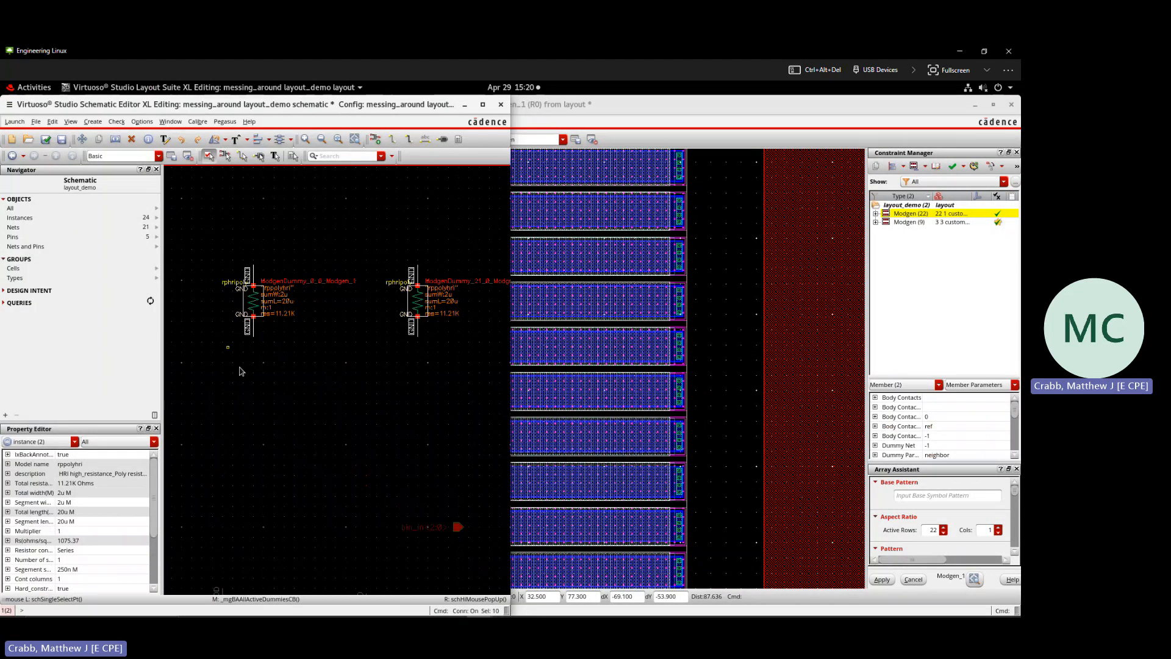
- Check and save the layout_demo schematic
{"action": "left_click", "coordinate": [331, 383]}
{"action": "key", "text": "shift+x"}
{"action": "scroll", "coordinate": [280, 373], "scroll_direction": "down", "scroll_amount": 2}
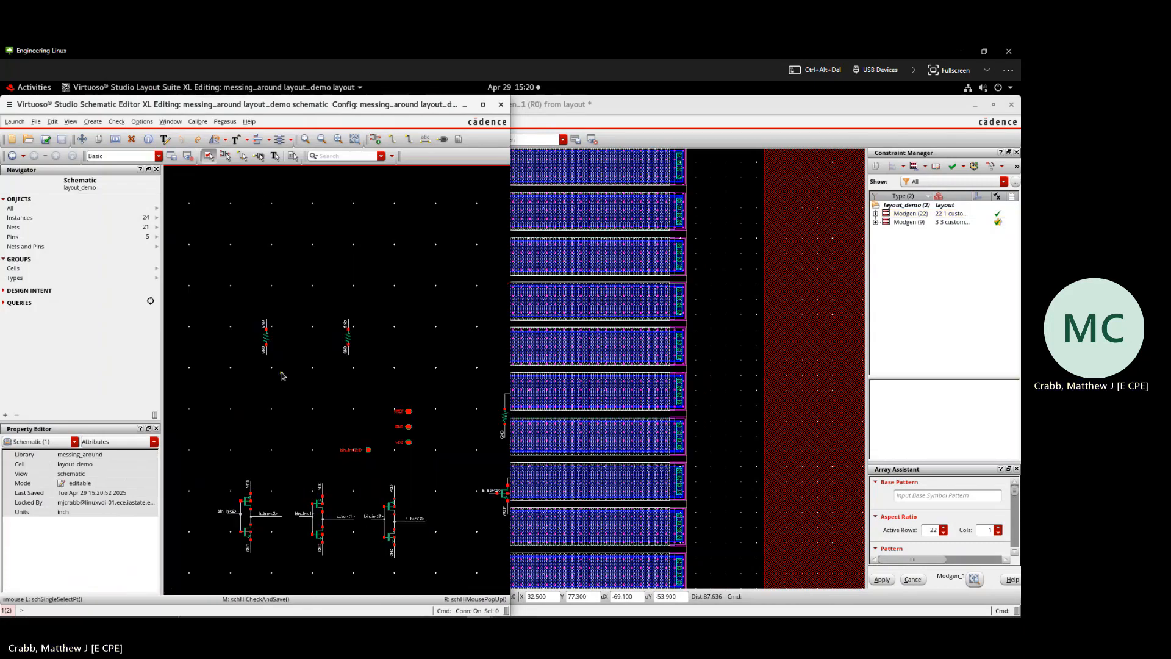
- Return to the layout and finish editing the resistor Modgen, keeping its dummies
{"action": "double_click", "coordinate": [552, 232]}
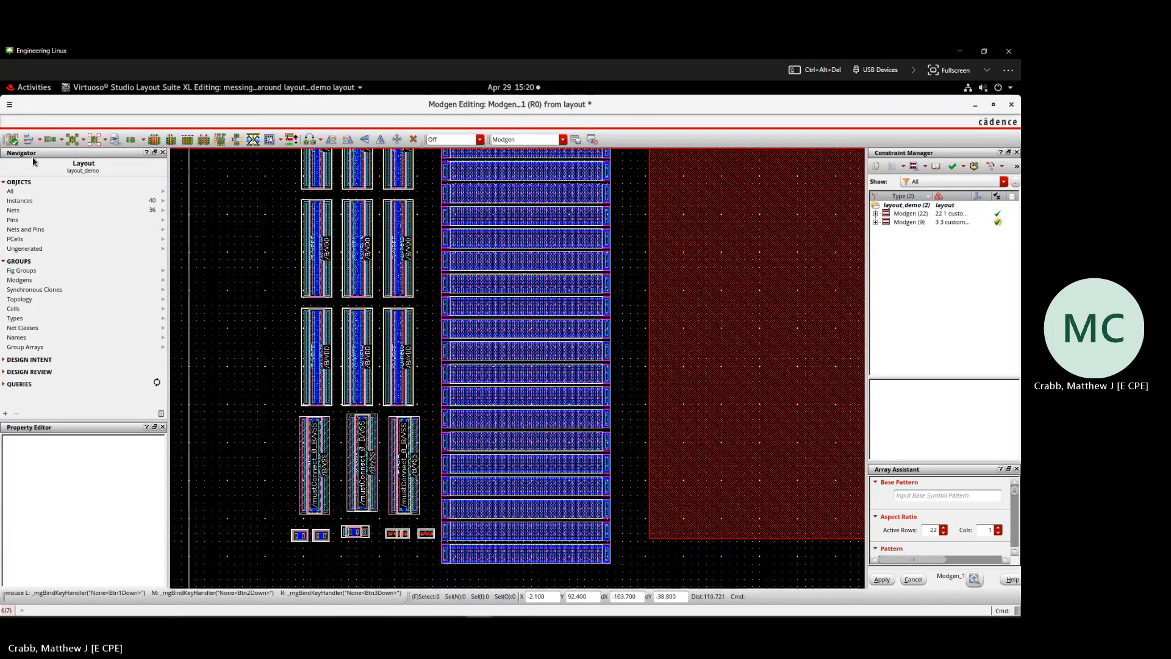
{"action": "left_click", "coordinate": [36, 156]}
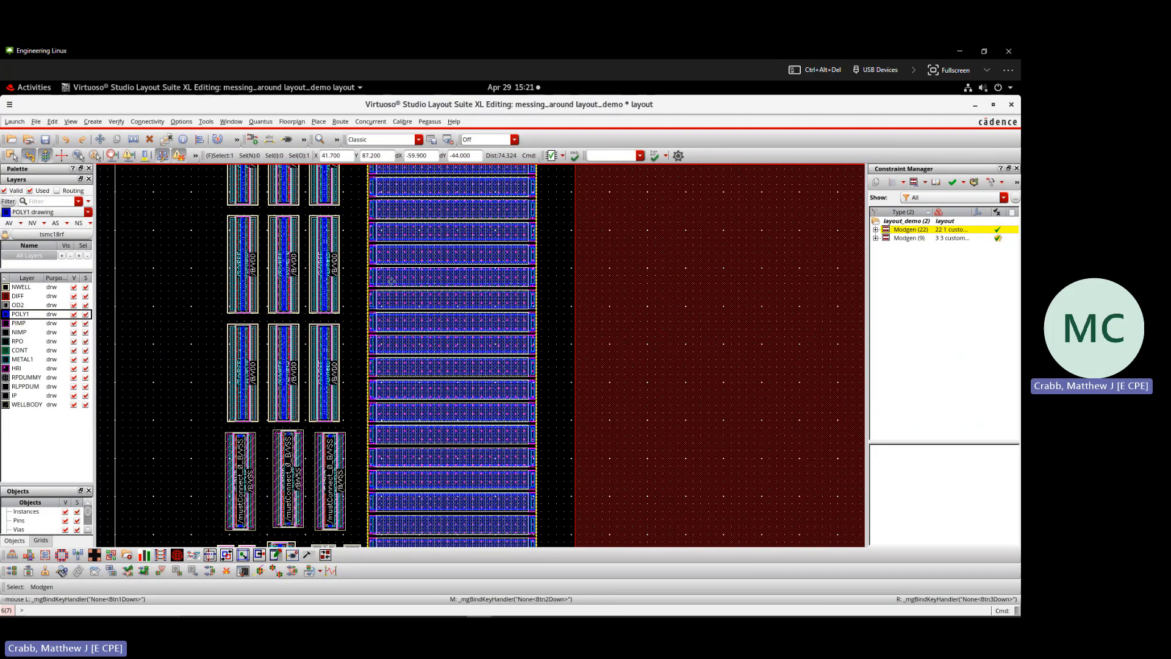
{"action": "scroll", "coordinate": [392, 281], "scroll_direction": "down", "scroll_amount": 2}
{"action": "scroll", "coordinate": [360, 358], "scroll_direction": "up", "scroll_amount": 2}
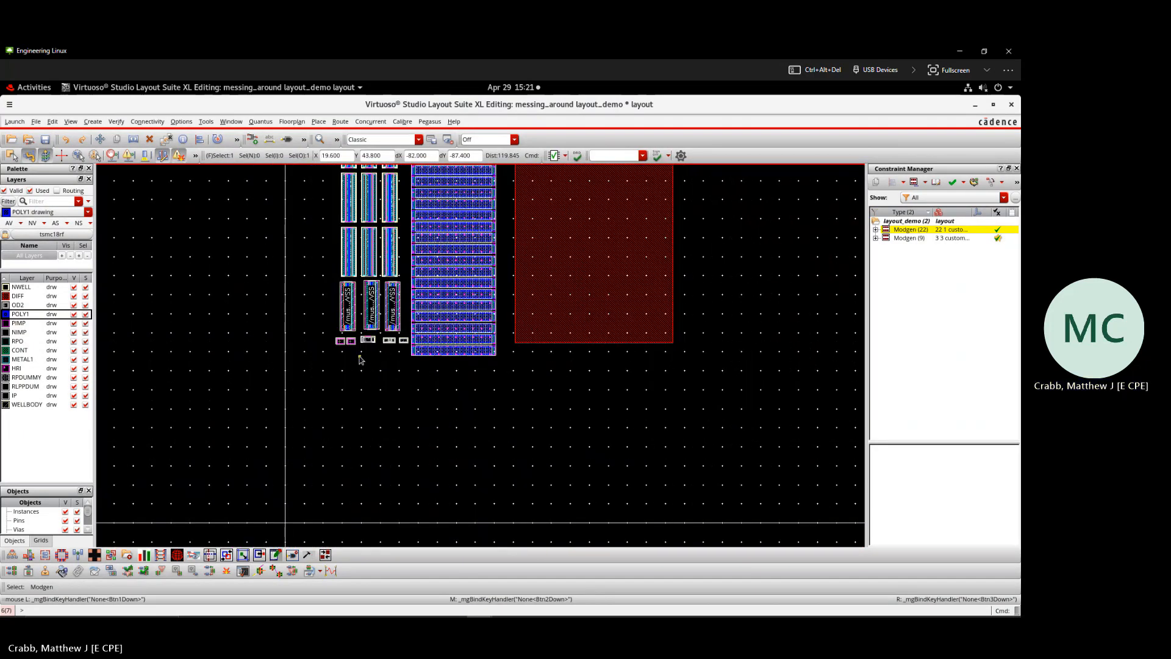
- Move NMOS transistors M1 and M5 slightly downward so they are out of line with M2
{"action": "scroll", "coordinate": [330, 287], "scroll_direction": "up", "scroll_amount": 2}
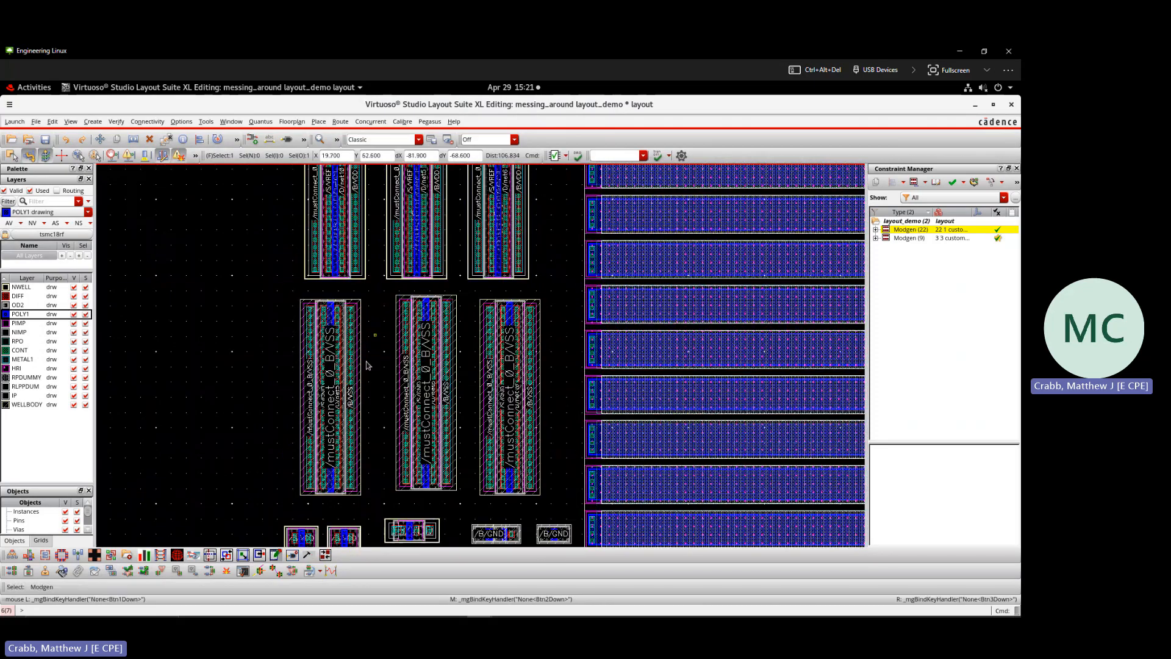
{"action": "left_click_drag", "start_coordinate": [329, 372], "coordinate": [330, 396]}
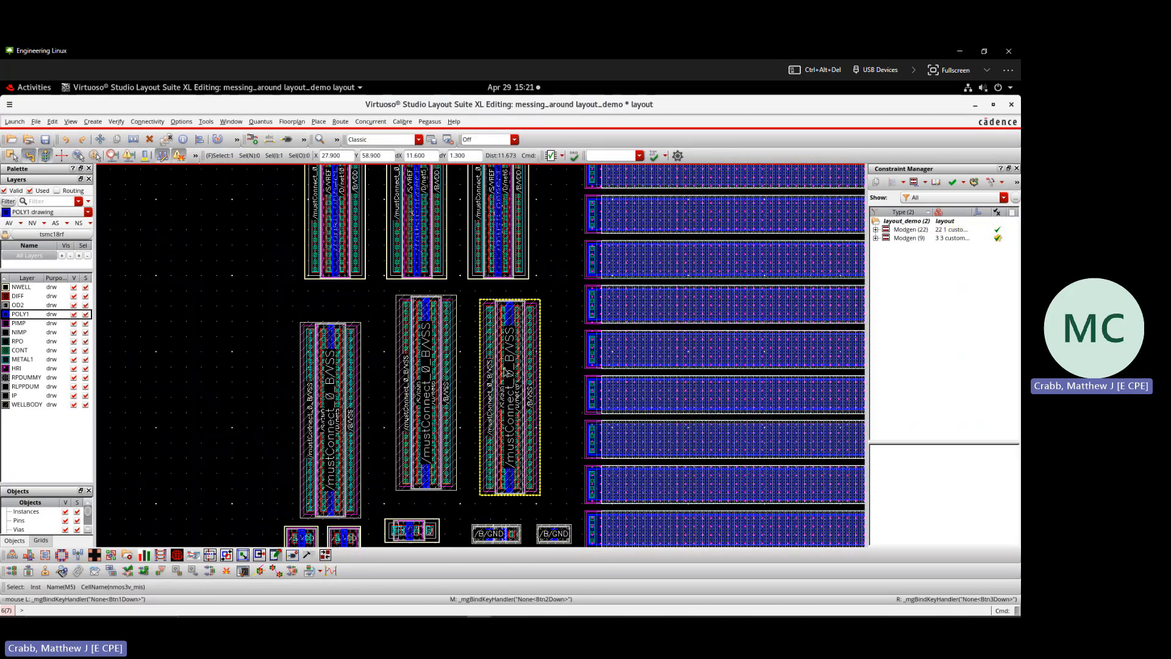
{"action": "left_click_drag", "start_coordinate": [506, 372], "coordinate": [507, 388]}
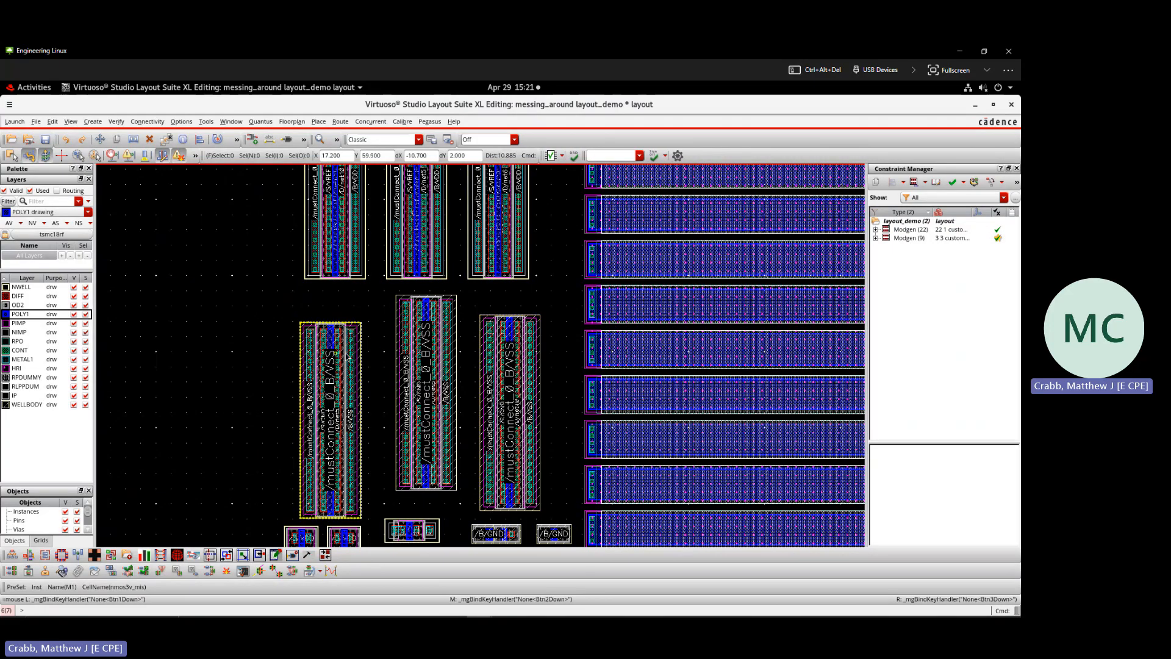
- Quick Align transistor M1's gate with the gate of the PMOS device directly above it in the transistor array
{"action": "scroll", "coordinate": [220, 329], "scroll_direction": "up", "scroll_amount": 2, "text": "ctrl"}
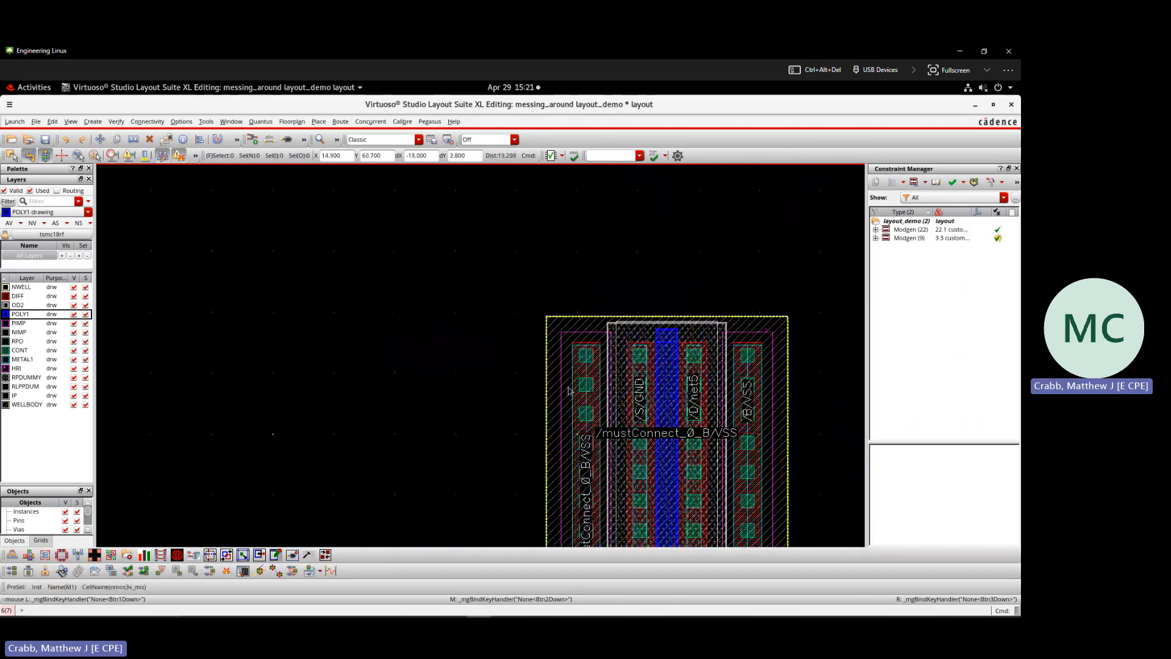
{"action": "scroll", "coordinate": [569, 391], "scroll_direction": "down", "scroll_amount": 1, "text": "ctrl"}
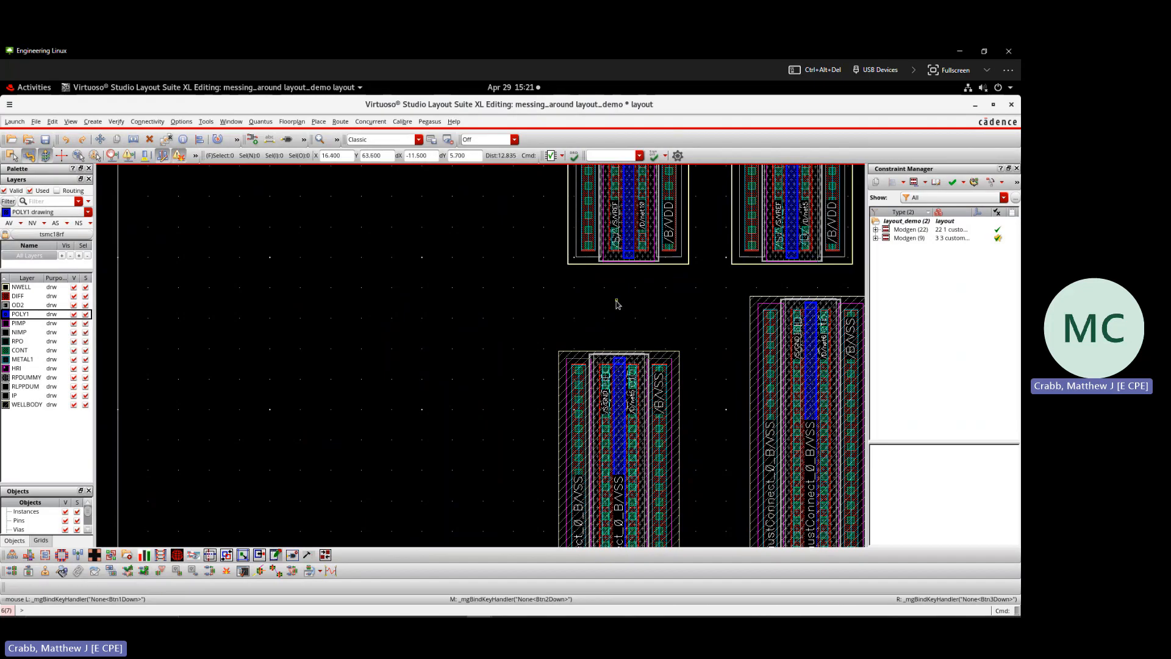
{"action": "key", "text": "a"}
{"action": "left_click", "coordinate": [52, 122]}
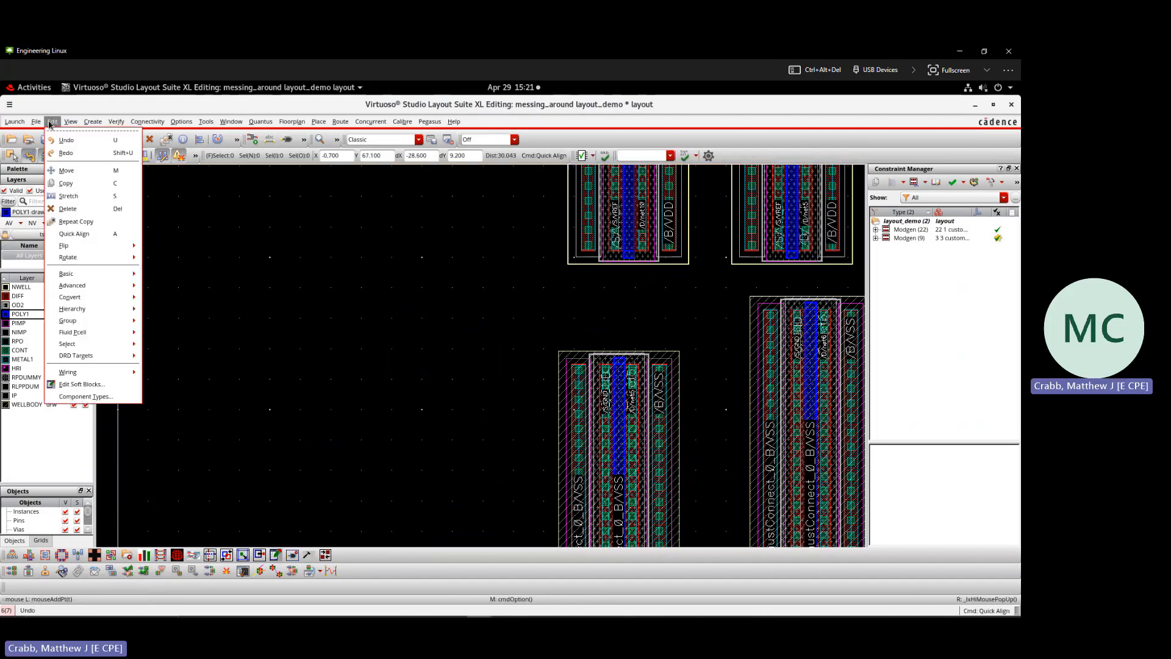
{"action": "left_click", "coordinate": [74, 233]}
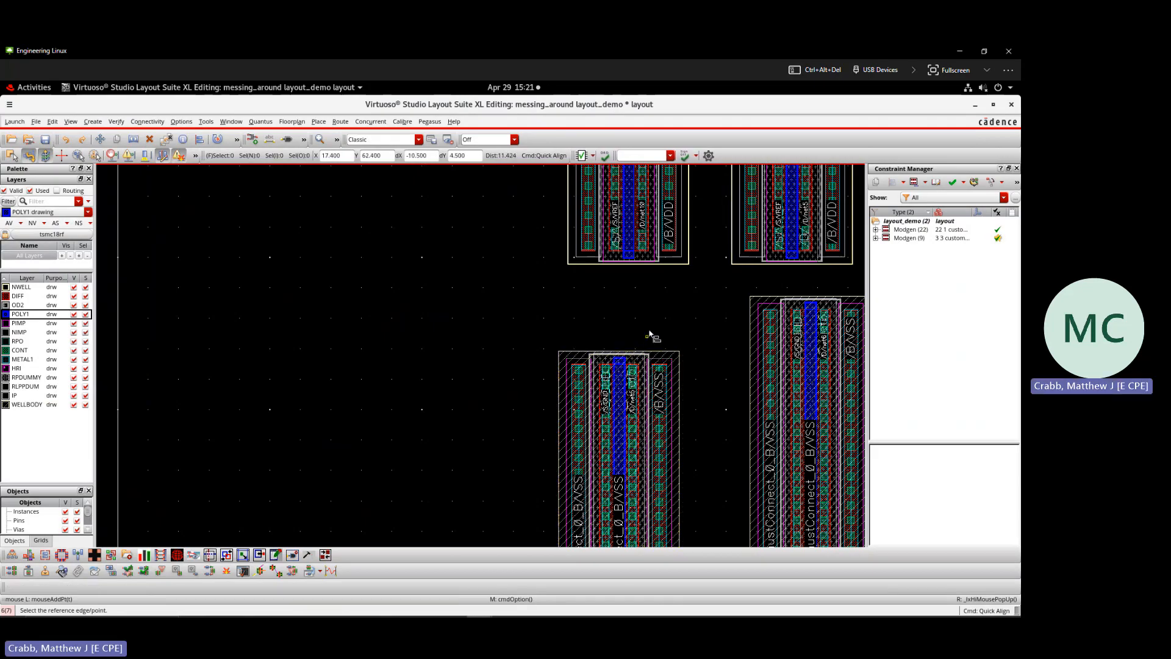
{"action": "scroll", "coordinate": [635, 370], "scroll_direction": "up", "scroll_amount": 1, "text": "ctrl"}
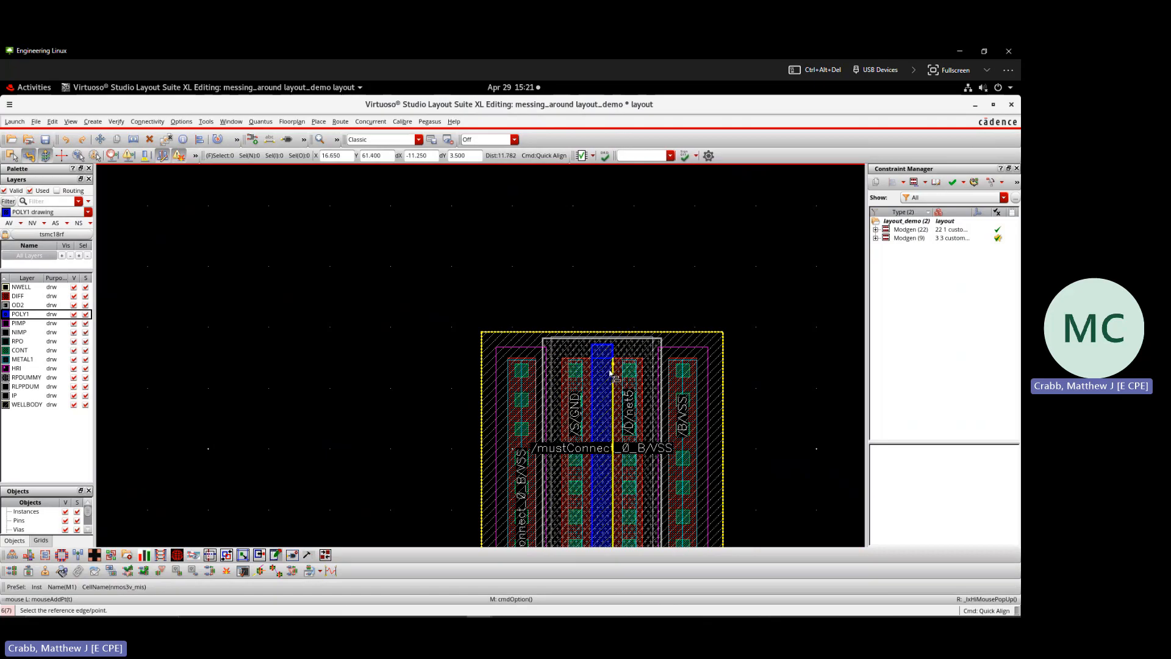
{"action": "scroll", "coordinate": [610, 374], "scroll_direction": "down", "scroll_amount": 1, "text": "ctrl"}
{"action": "scroll", "coordinate": [616, 335], "scroll_direction": "up", "scroll_amount": 2}
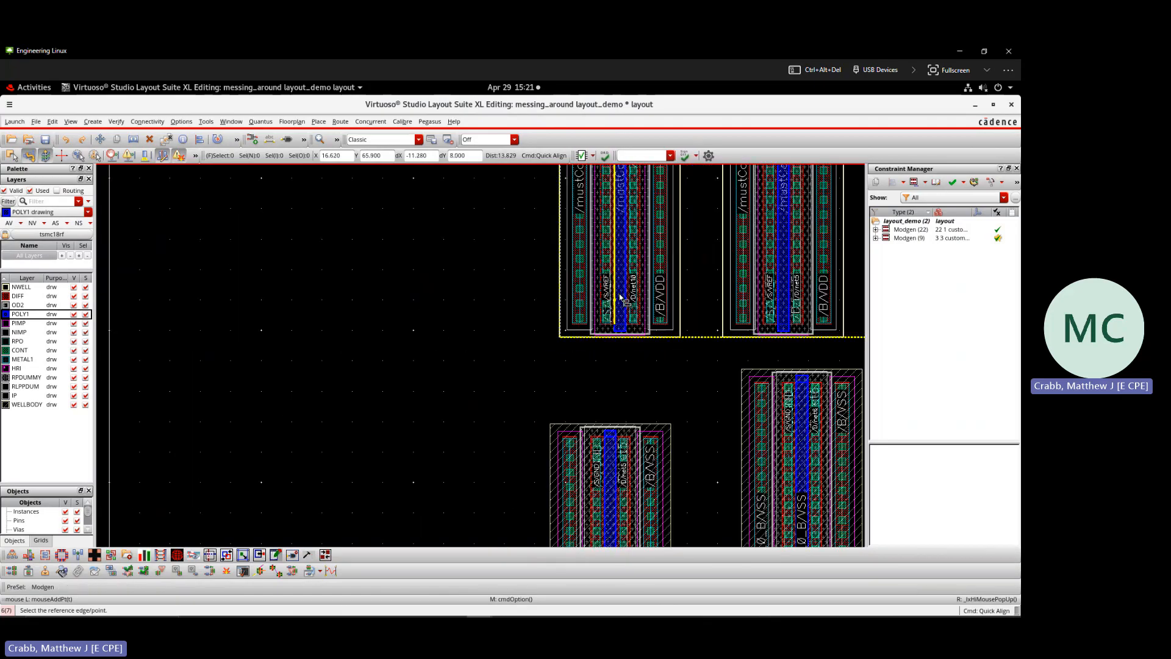
{"action": "scroll", "coordinate": [620, 297], "scroll_direction": "up", "scroll_amount": 3, "text": "ctrl"}
{"action": "scroll", "coordinate": [628, 287], "scroll_direction": "down", "scroll_amount": 2, "text": "ctrl"}
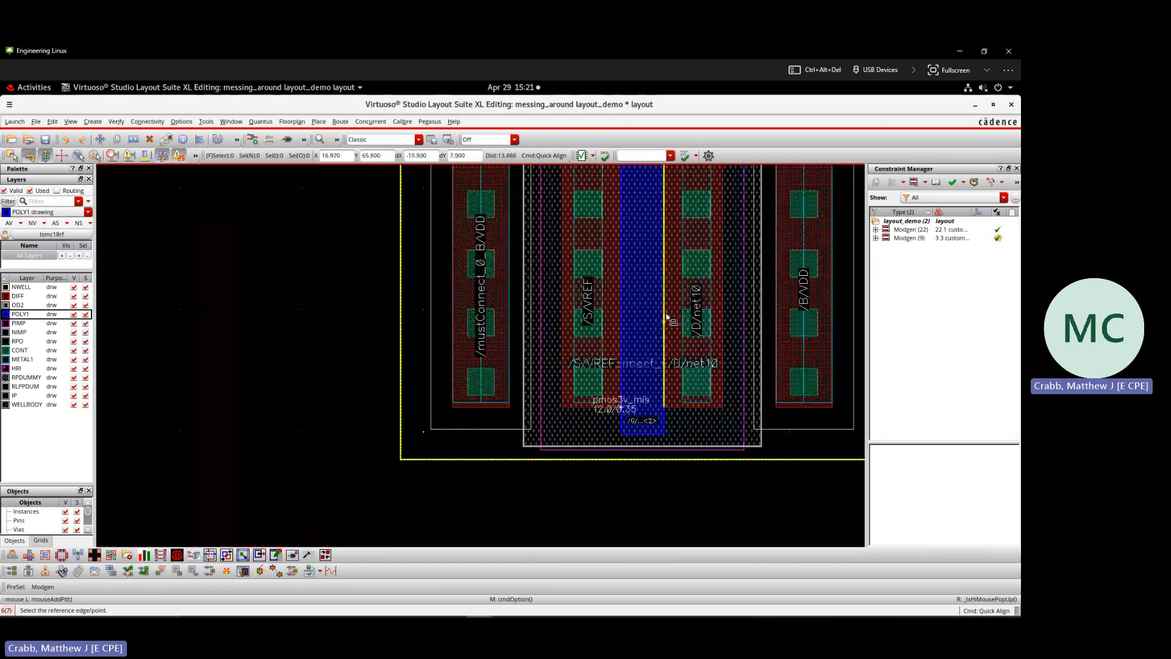
{"action": "scroll", "coordinate": [664, 324], "scroll_direction": "down", "scroll_amount": 2, "text": "ctrl"}
{"action": "scroll", "coordinate": [664, 400], "scroll_direction": "up", "scroll_amount": 3, "text": "ctrl"}
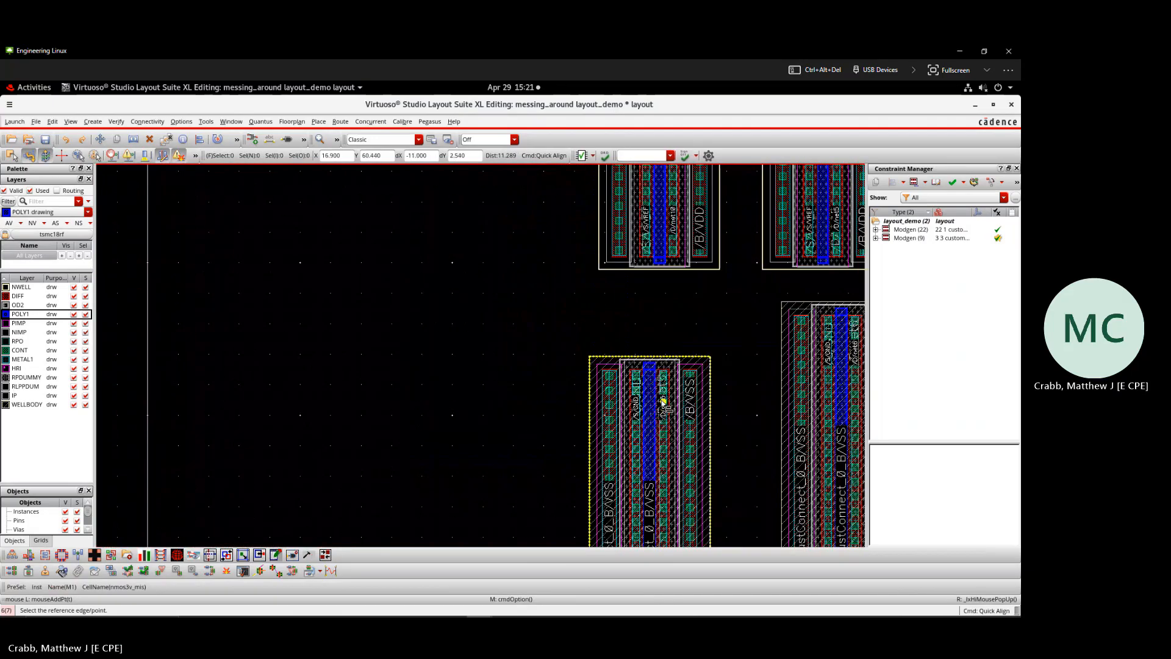
{"action": "left_click", "coordinate": [649, 396]}
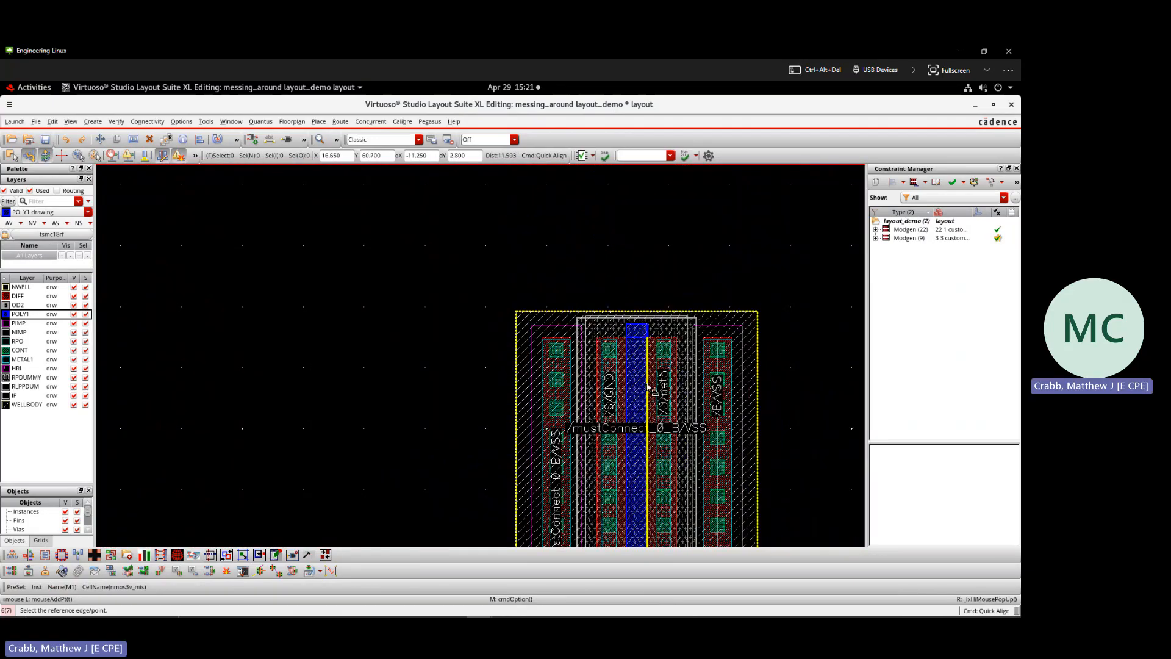
{"action": "scroll", "coordinate": [651, 353], "scroll_direction": "down", "scroll_amount": 2, "text": "ctrl"}
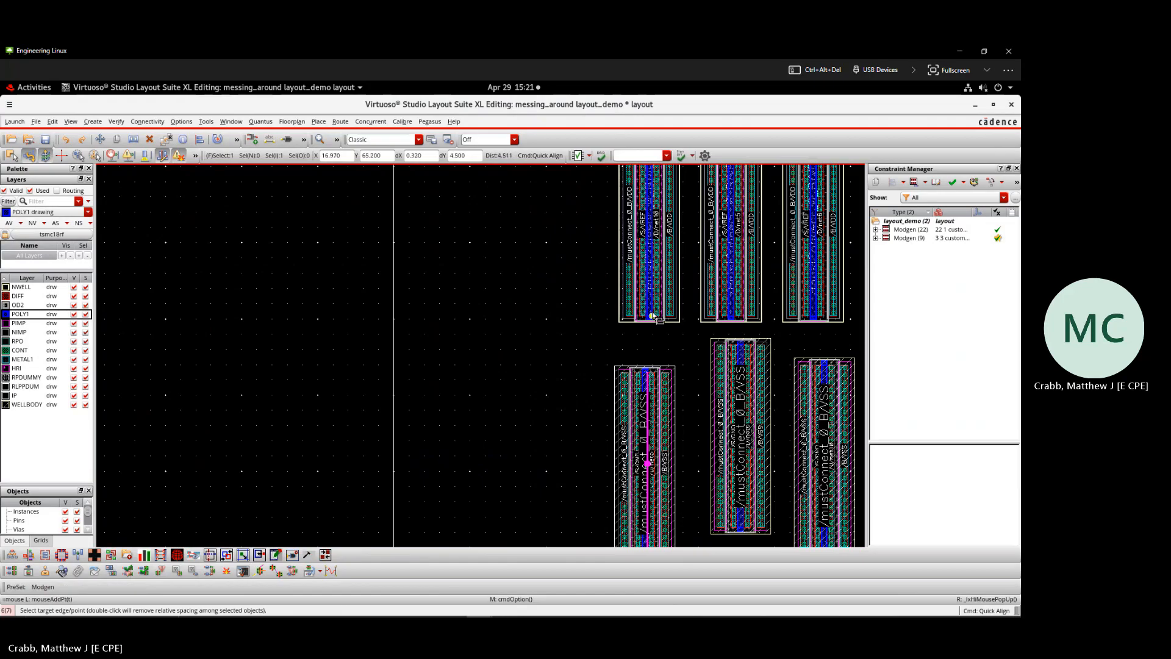
{"action": "scroll", "coordinate": [652, 317], "scroll_direction": "up", "scroll_amount": 1, "text": "ctrl"}
{"action": "left_click", "coordinate": [652, 308]}
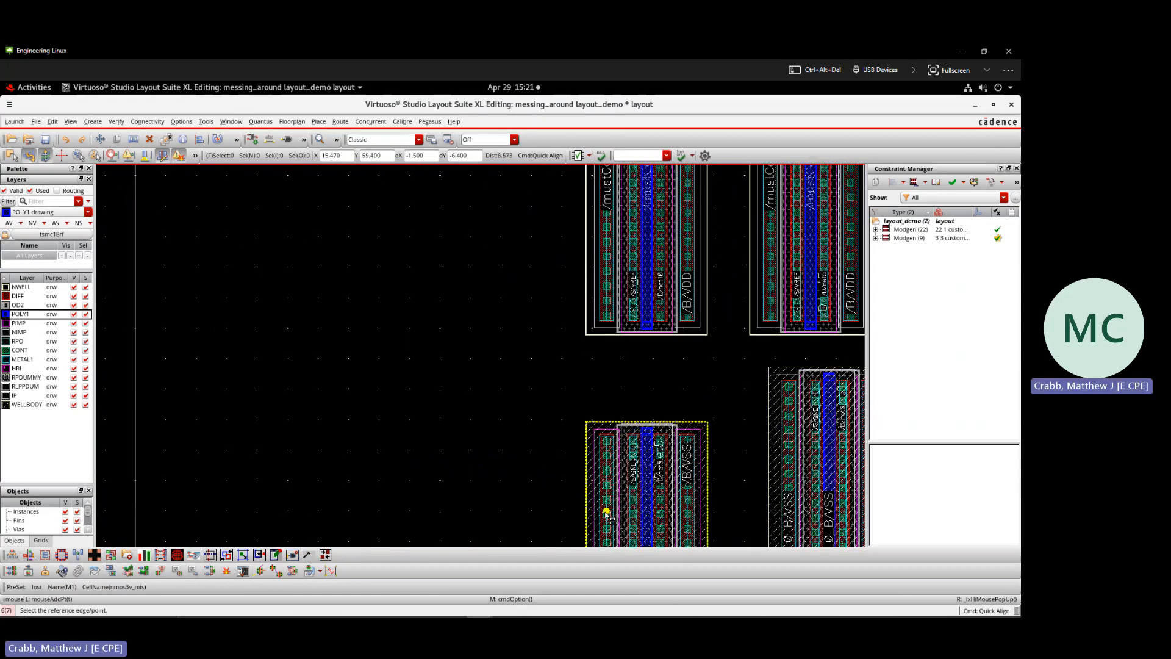
{"action": "scroll", "coordinate": [660, 386], "scroll_direction": "down", "scroll_amount": 1, "text": "ctrl"}
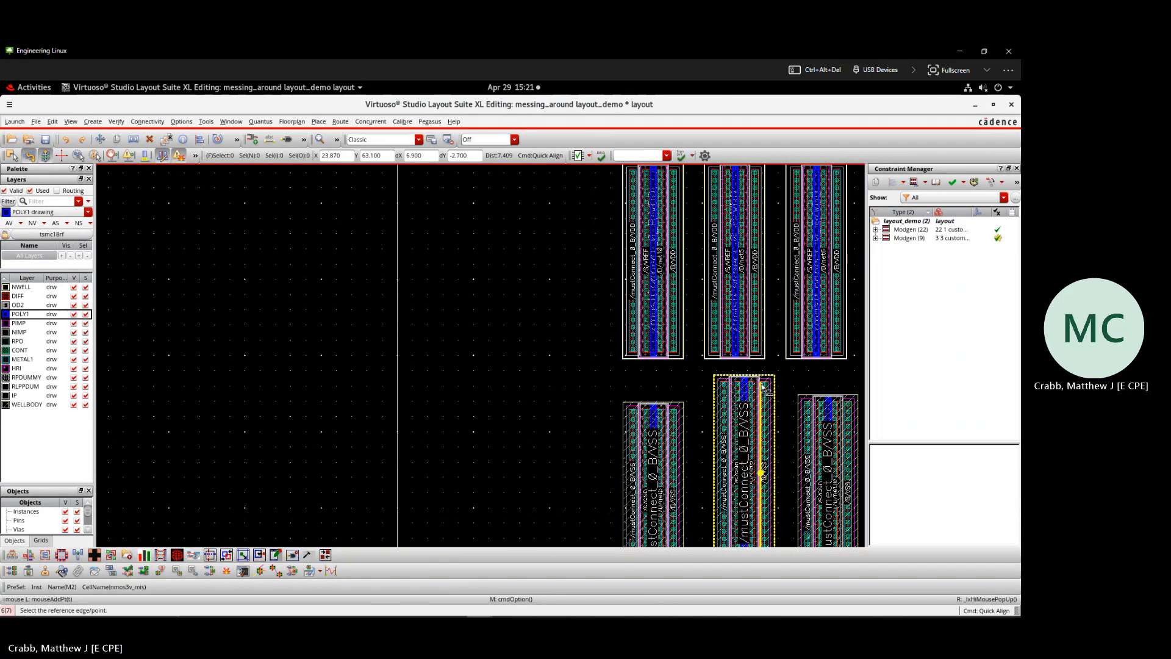
- Quick Align the gate edge of transistor M2 with the gate of the PMOS device directly above it
{"action": "scroll", "coordinate": [732, 384], "scroll_direction": "up", "scroll_amount": 1, "text": "ctrl"}
{"action": "scroll", "coordinate": [717, 382], "scroll_direction": "up", "scroll_amount": 1, "text": "ctrl"}
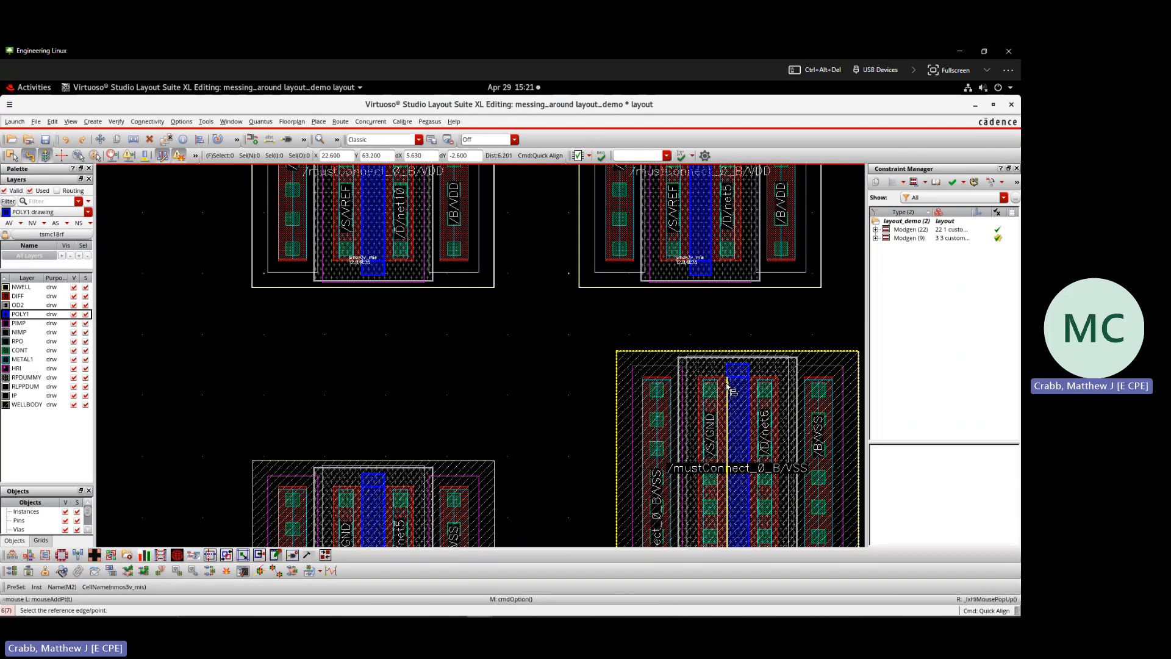
{"action": "left_click", "coordinate": [728, 382]}
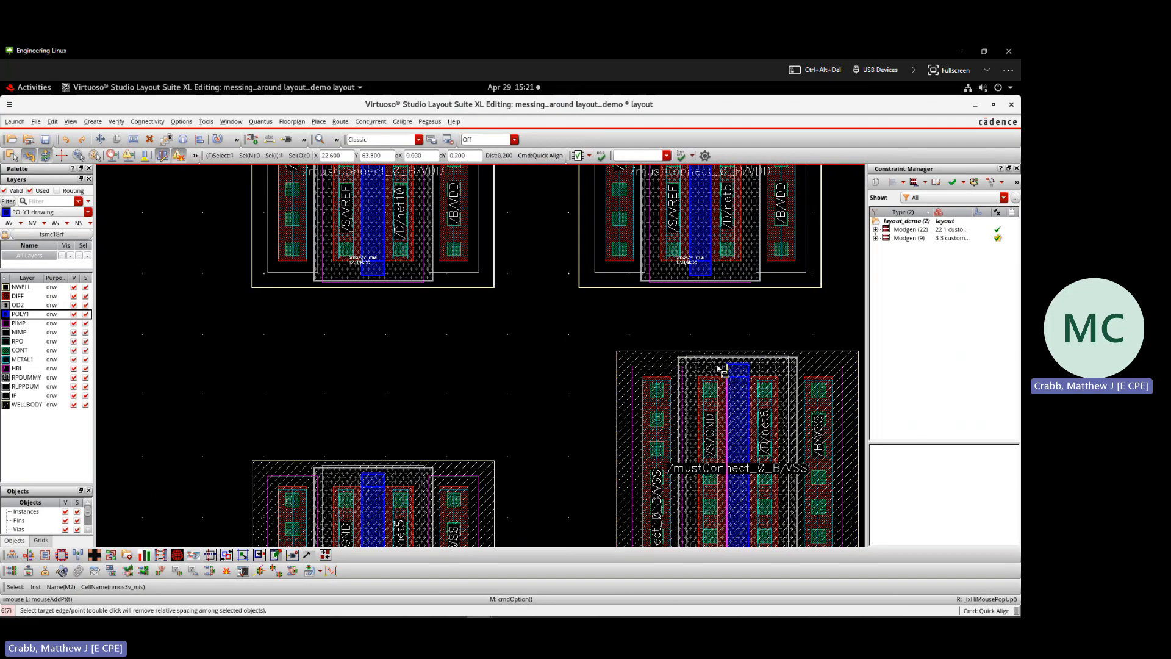
{"action": "left_click", "coordinate": [690, 250]}
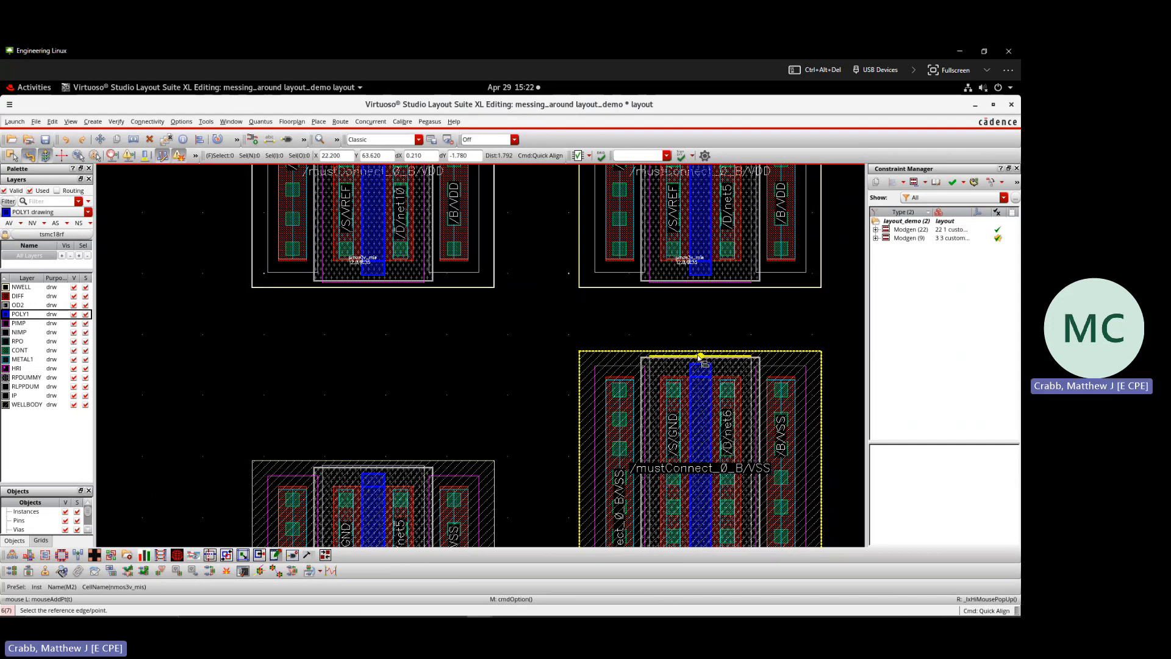
- Quick Align M1's upper implant edge with M2's, and try snapping M1's upper-right corner onto M2's upper-left corner
{"action": "left_click", "coordinate": [468, 479]}
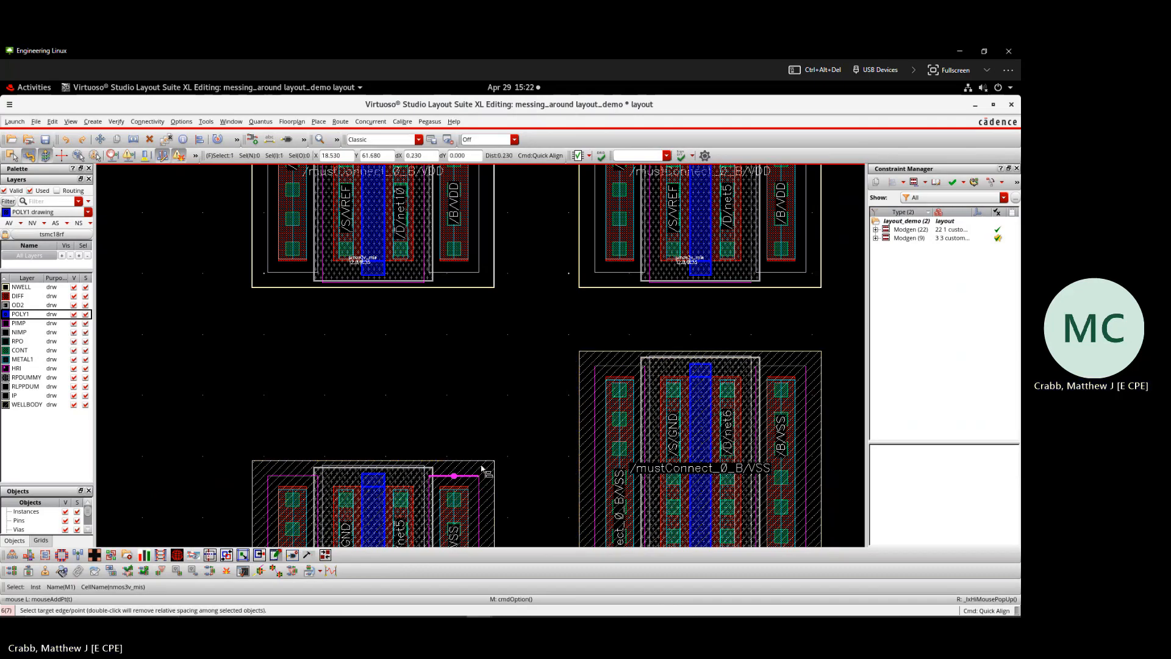
{"action": "left_click", "coordinate": [605, 370]}
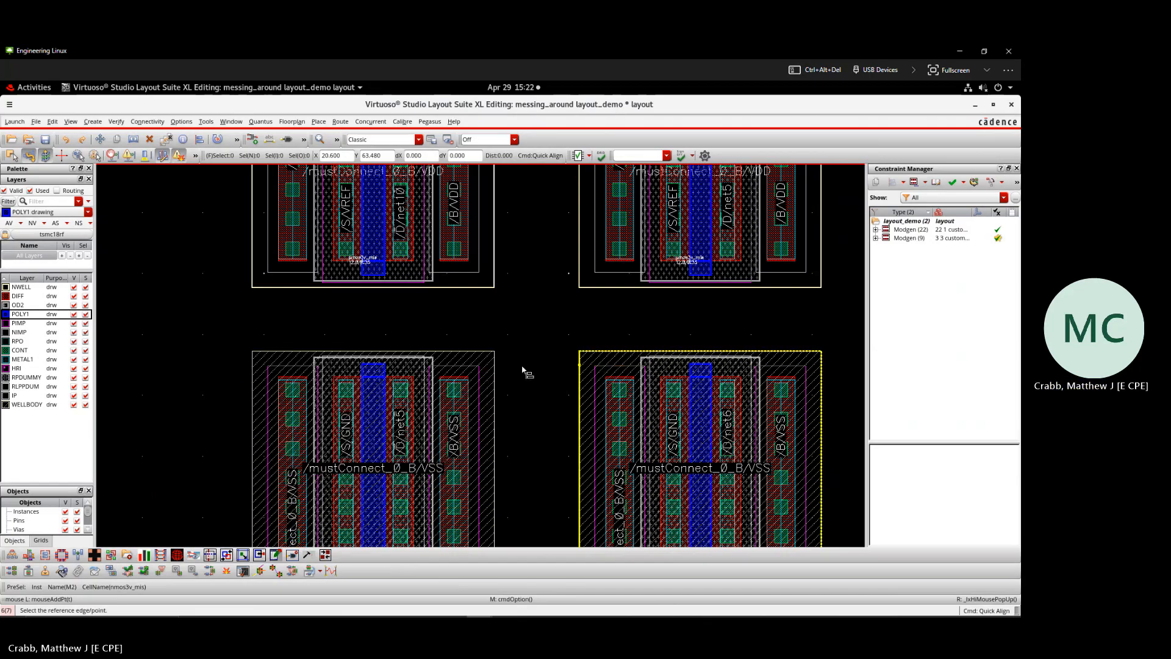
{"action": "left_click", "coordinate": [480, 367]}
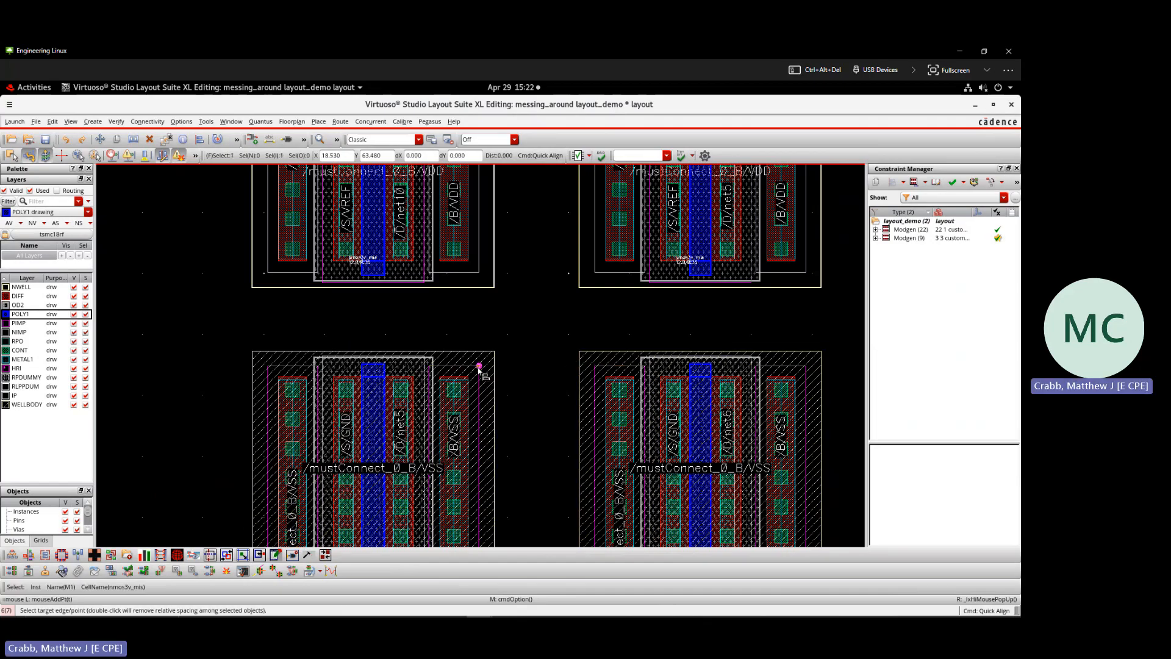
{"action": "left_click", "coordinate": [595, 366]}
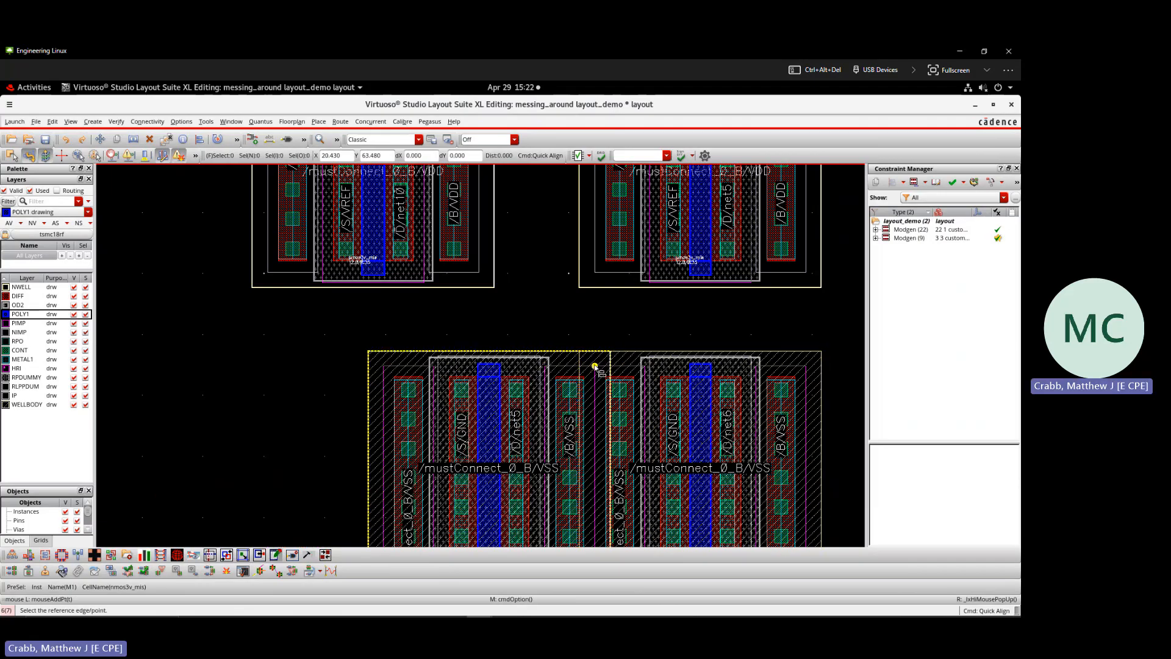
{"action": "key", "text": "u"}
- Move M1 slightly down and try a point-to-point Quick Align of its outer upper-right corner to M2's inner upper-left corner
{"action": "key", "text": "m"}
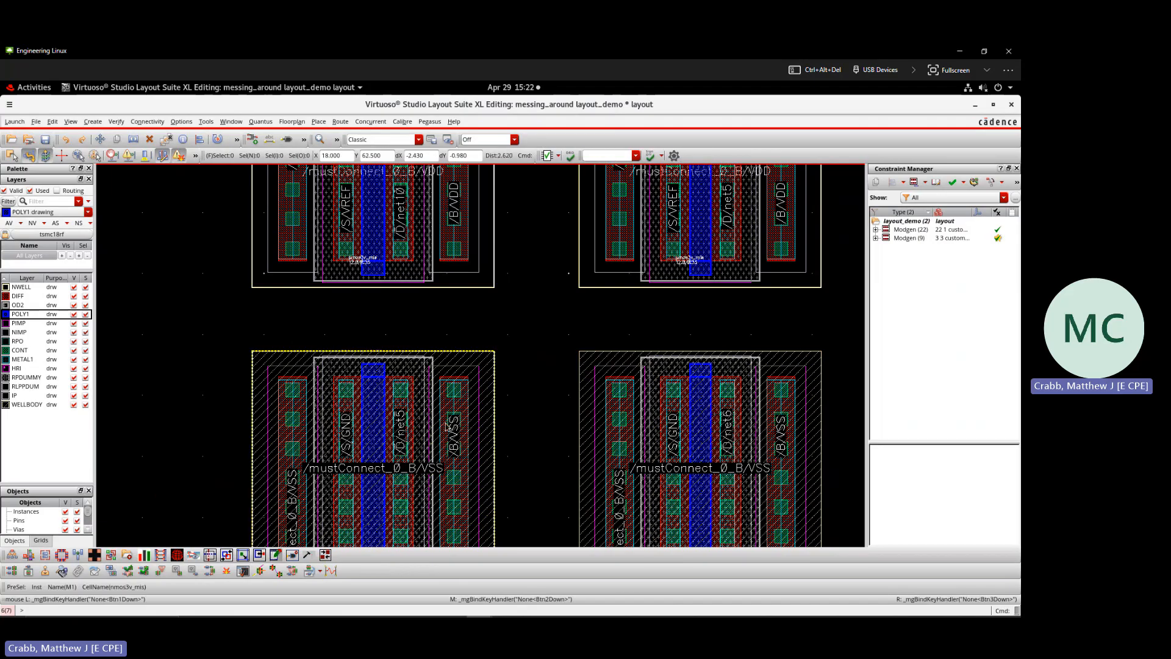
{"action": "left_click", "coordinate": [426, 440]}
{"action": "key", "text": "a"}
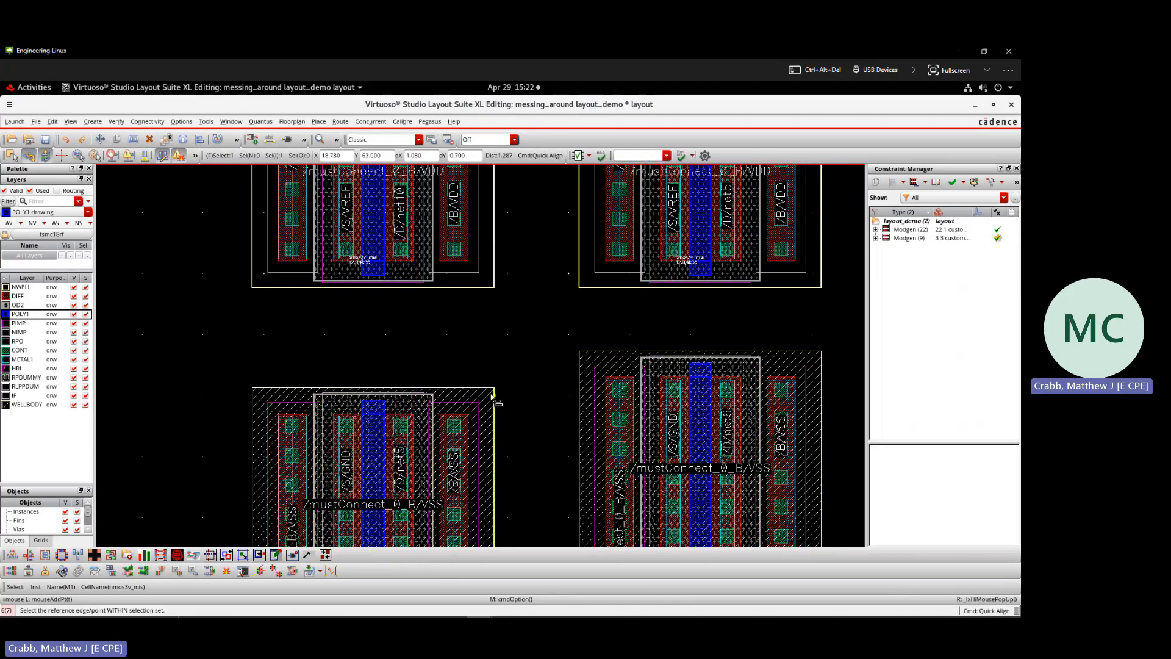
{"action": "left_click", "coordinate": [494, 388]}
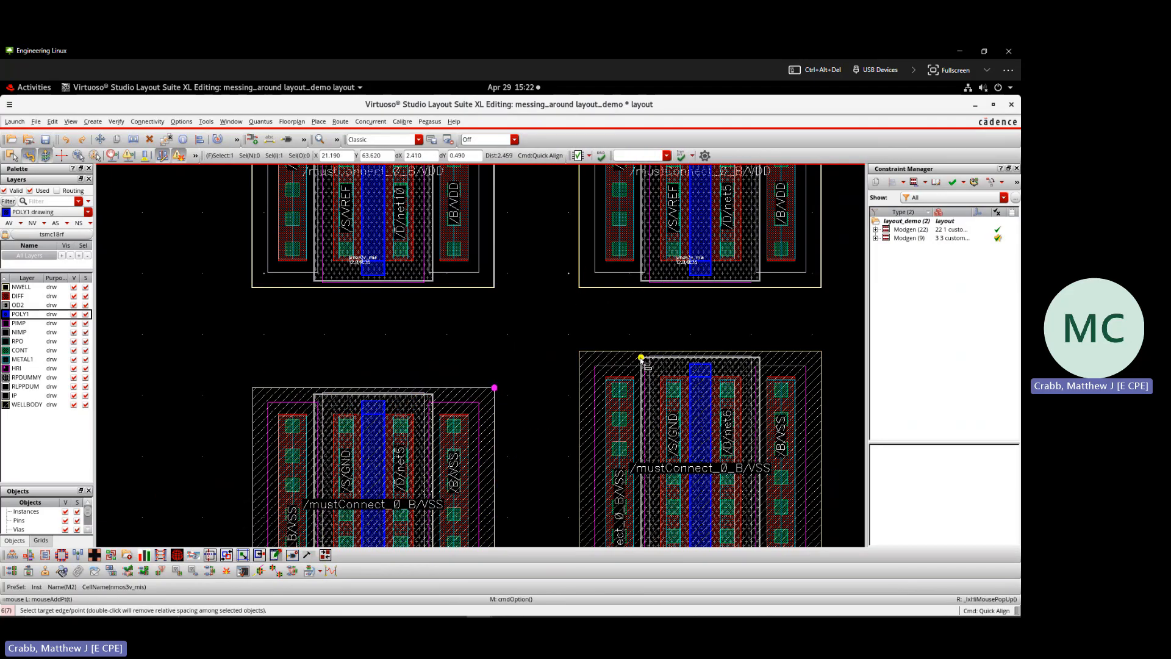
{"action": "left_click", "coordinate": [641, 357]}
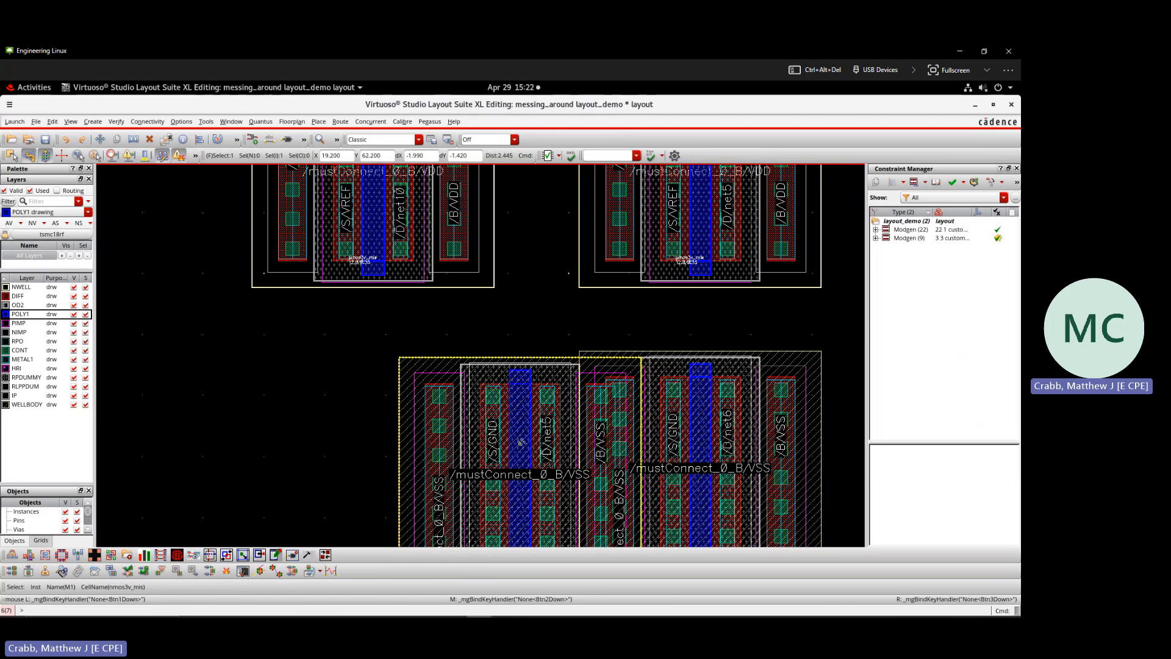
{"action": "key", "text": "u"}
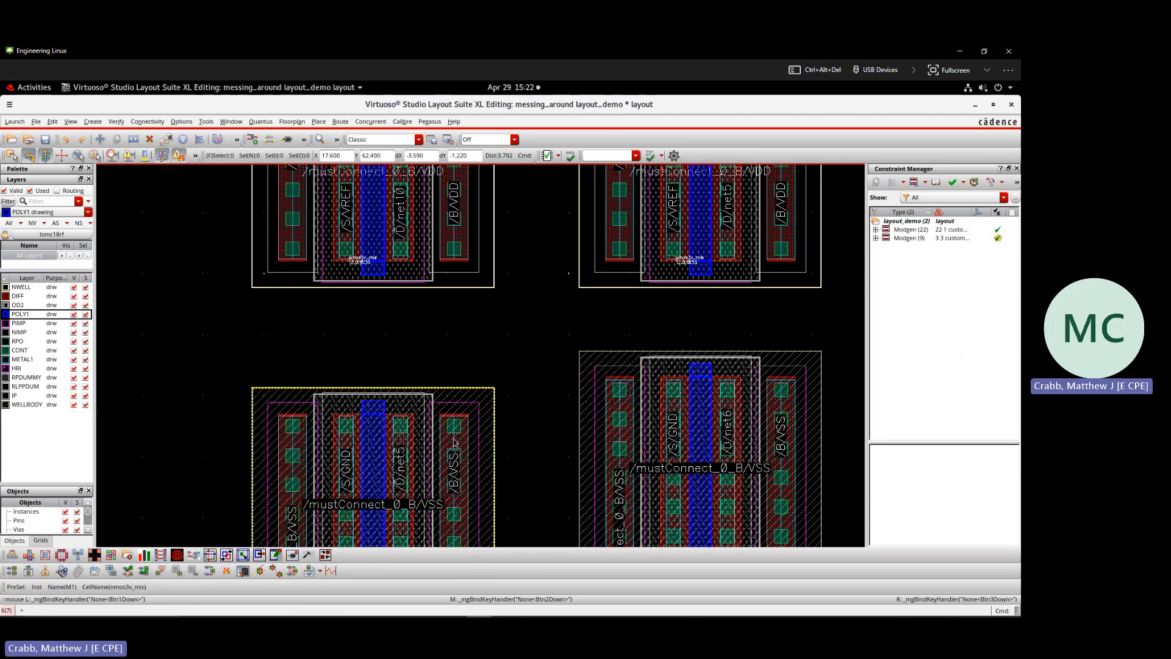
- Restrict the Quick Align snap target to Edges
{"action": "key", "text": "a"}
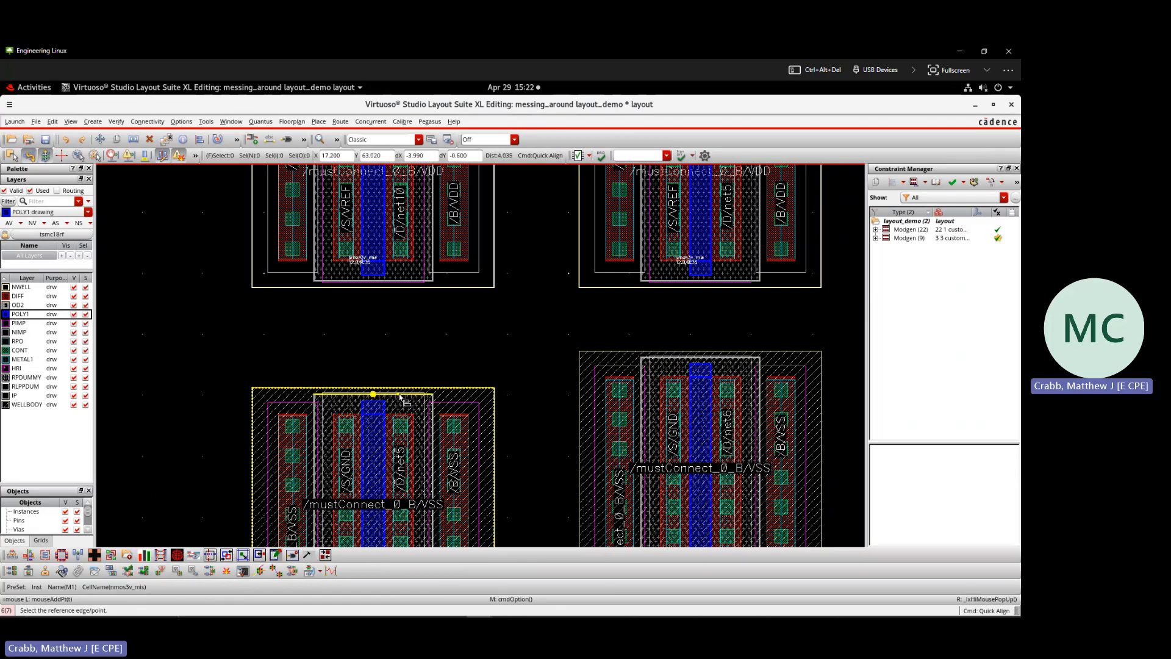
{"action": "key", "text": "F3"}
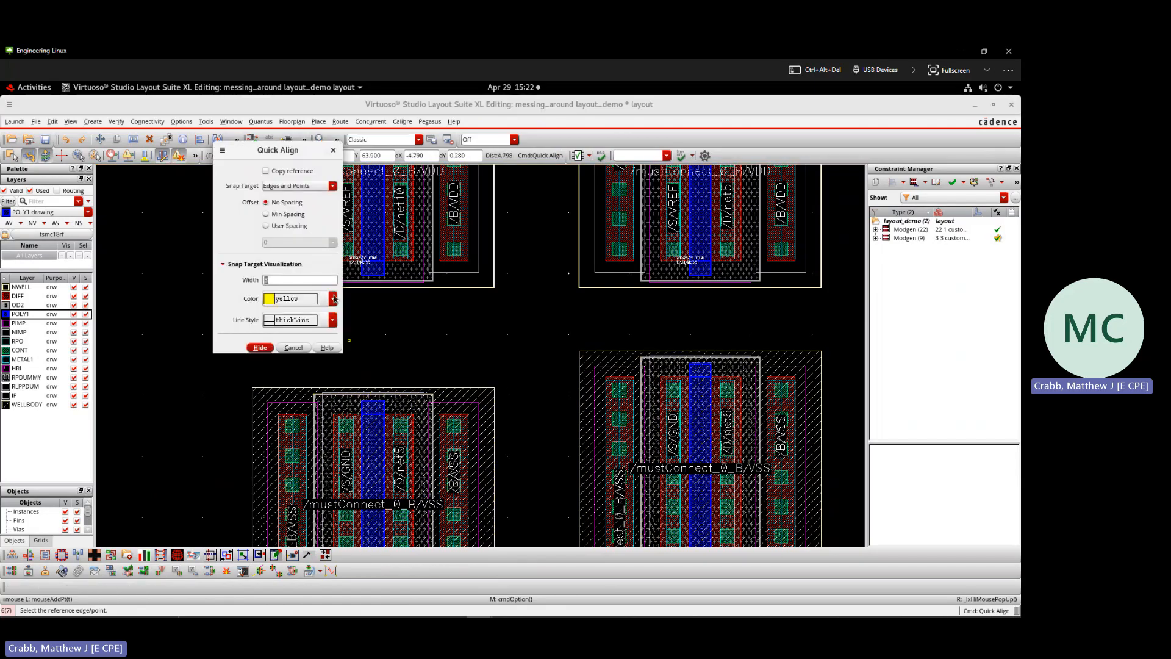
{"action": "left_click", "coordinate": [298, 190]}
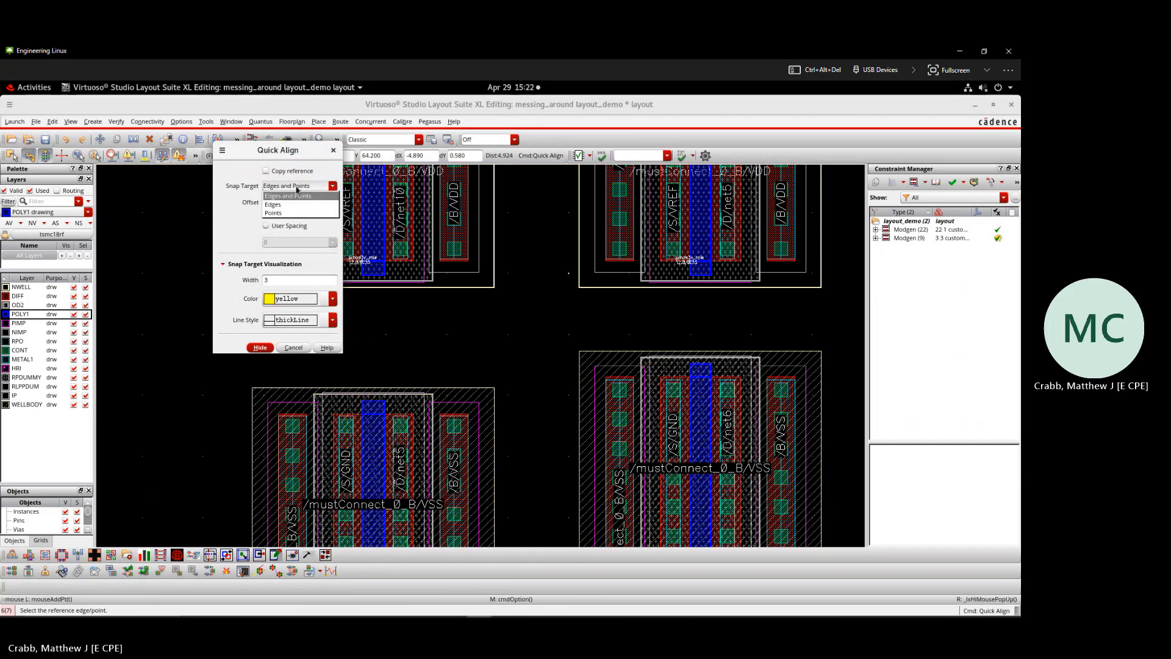
{"action": "left_click", "coordinate": [295, 205]}
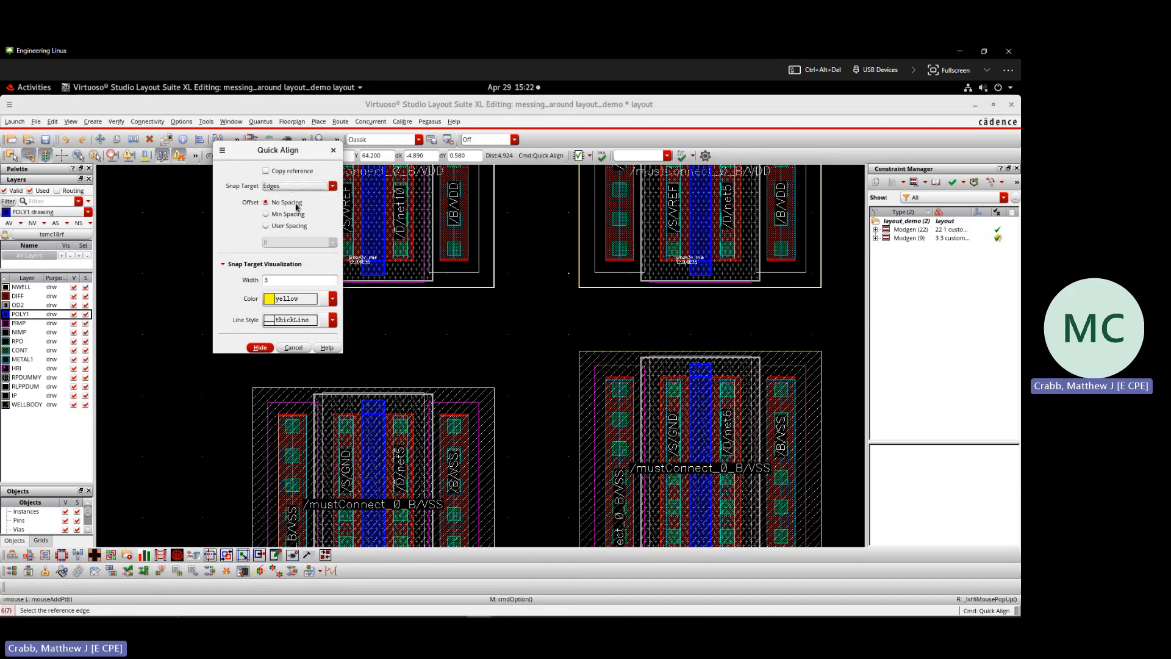
{"action": "left_click", "coordinate": [260, 348]}
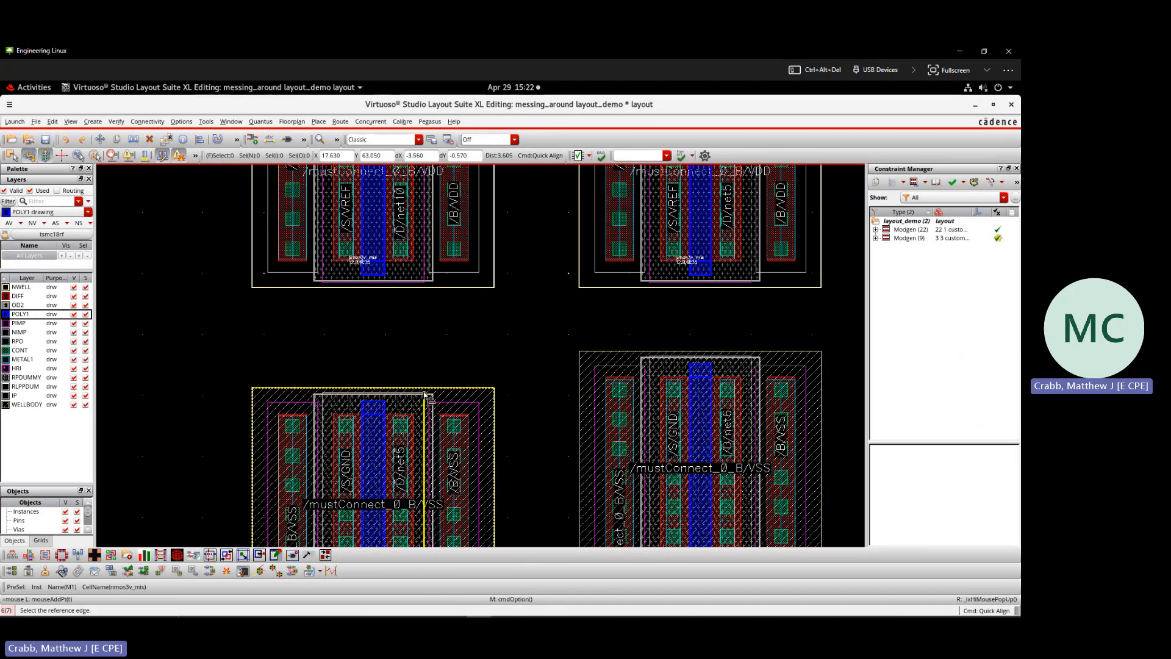
- Switch the Quick Align snap target to Points only
{"action": "key", "text": "F3"}
{"action": "left_click", "coordinate": [310, 186]}
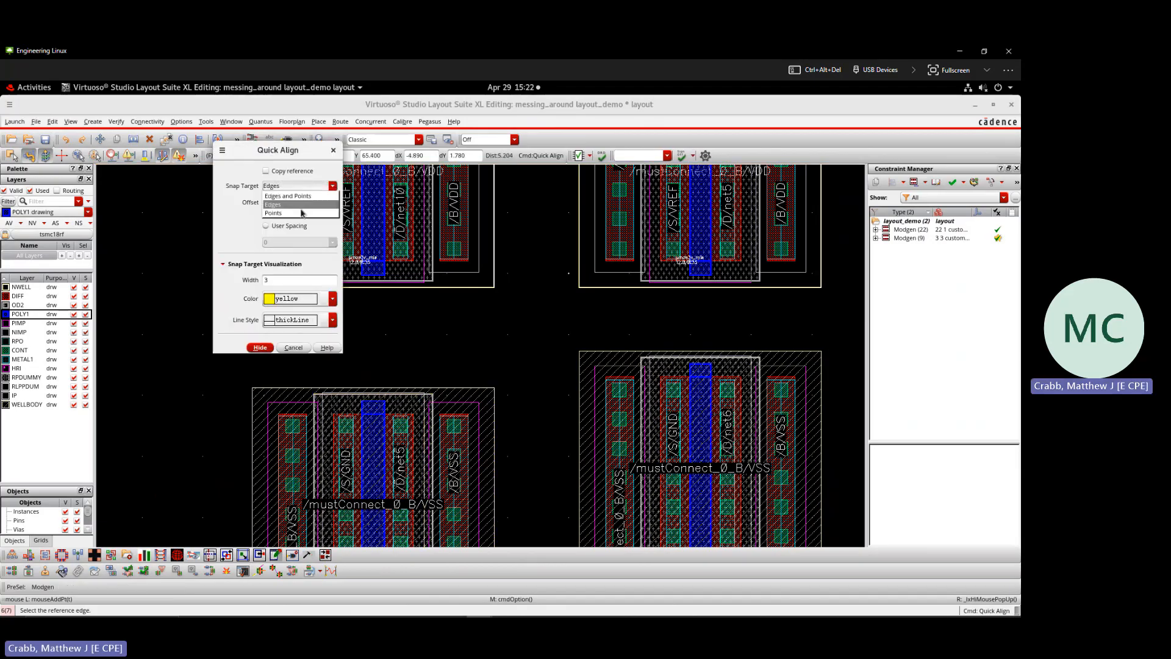
{"action": "left_click", "coordinate": [301, 213]}
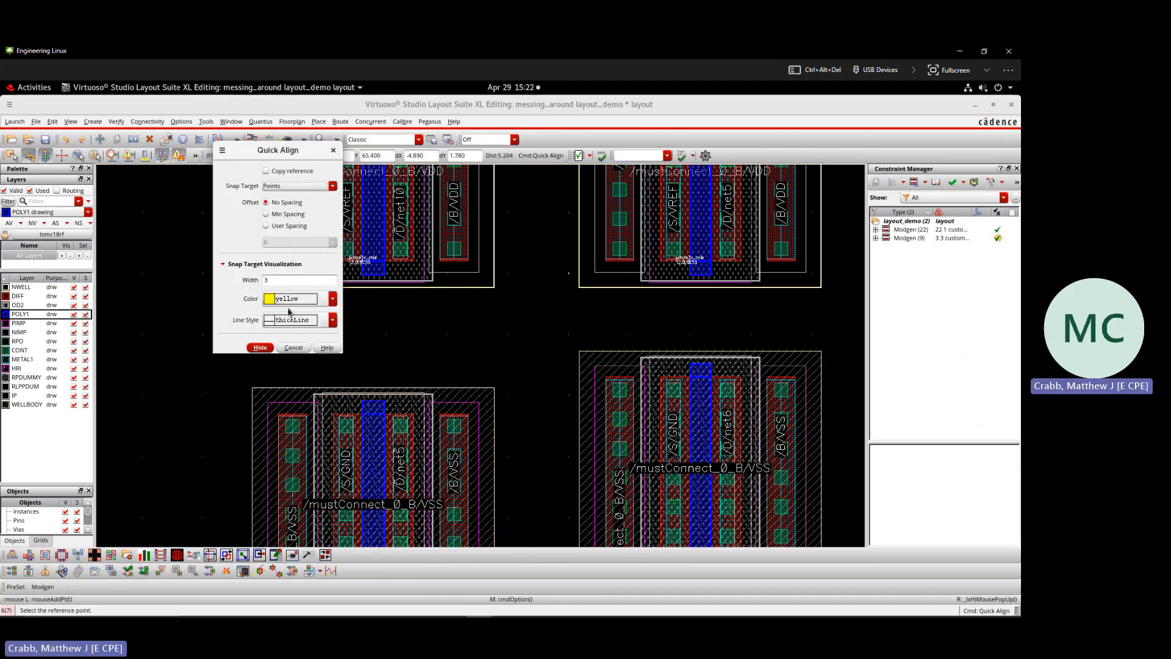
{"action": "left_click", "coordinate": [261, 348]}
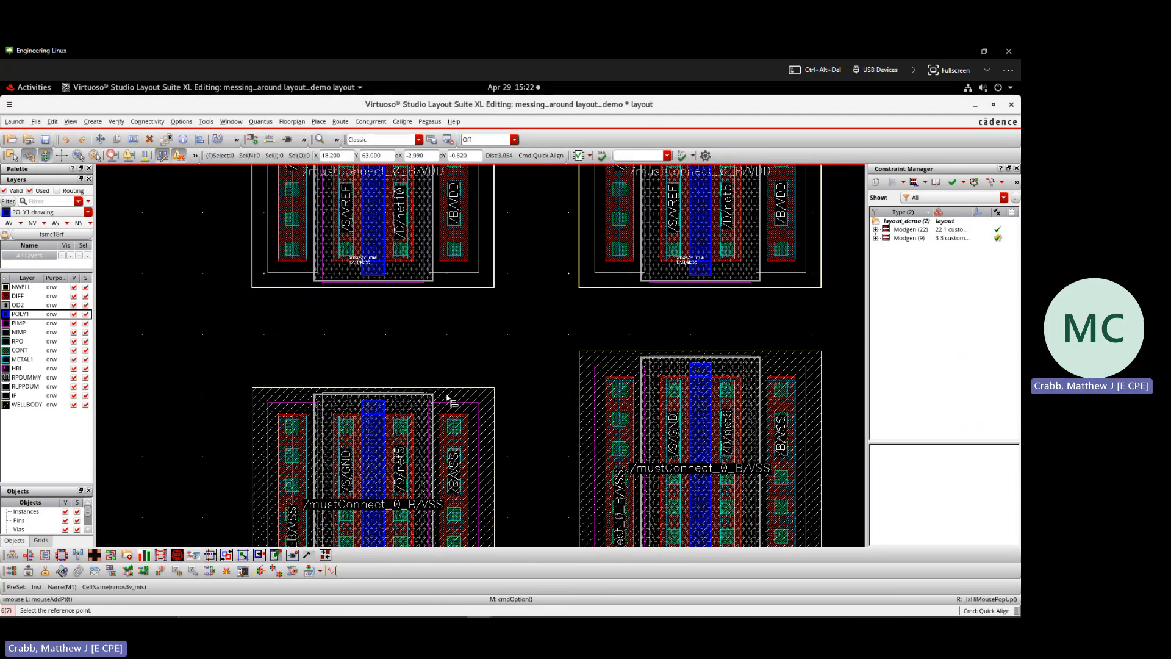
- Set the Quick Align snap target to Edges and the offset to a User Spacing of 3
{"action": "key", "text": "F3"}
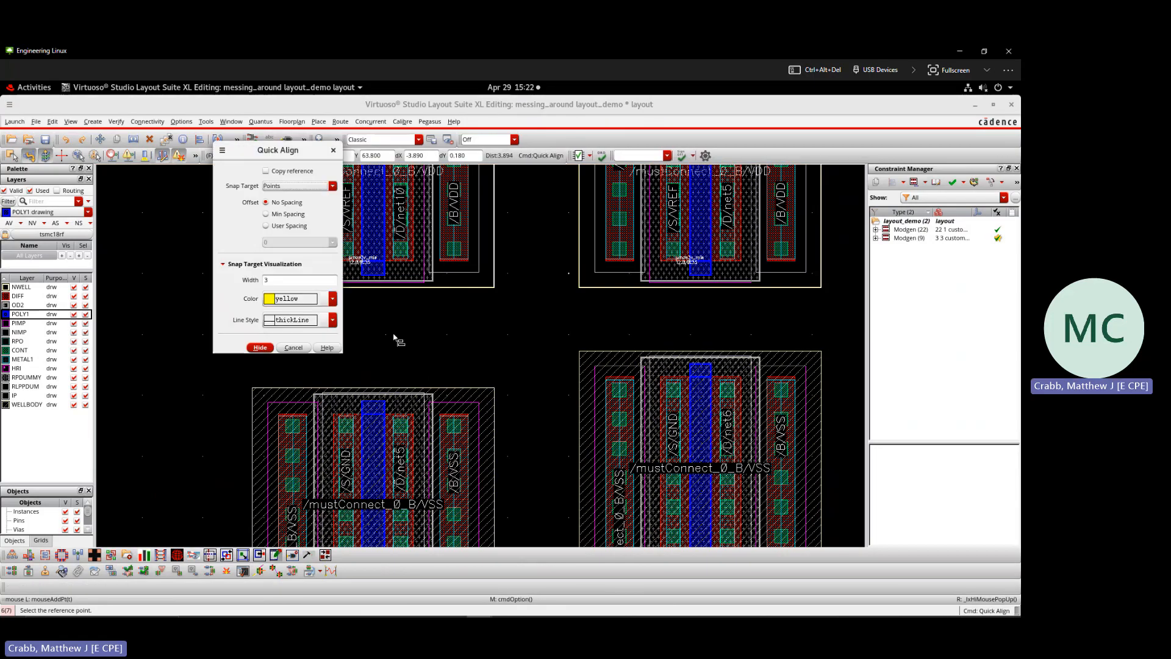
{"action": "left_click", "coordinate": [272, 185]}
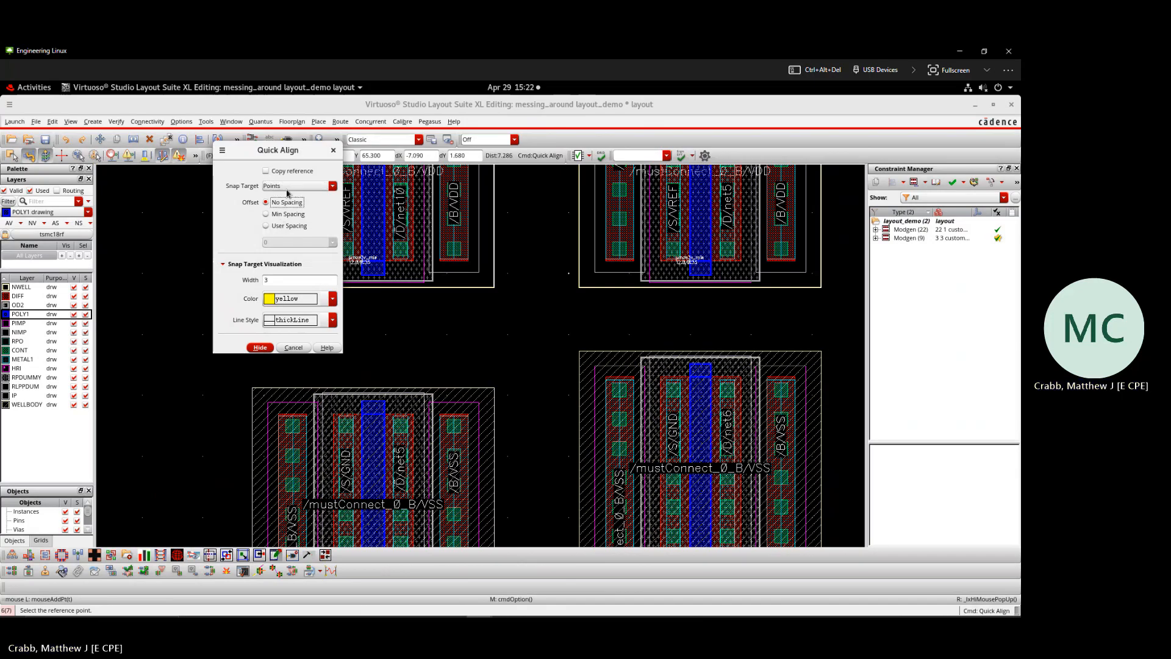
{"action": "left_click", "coordinate": [293, 206]}
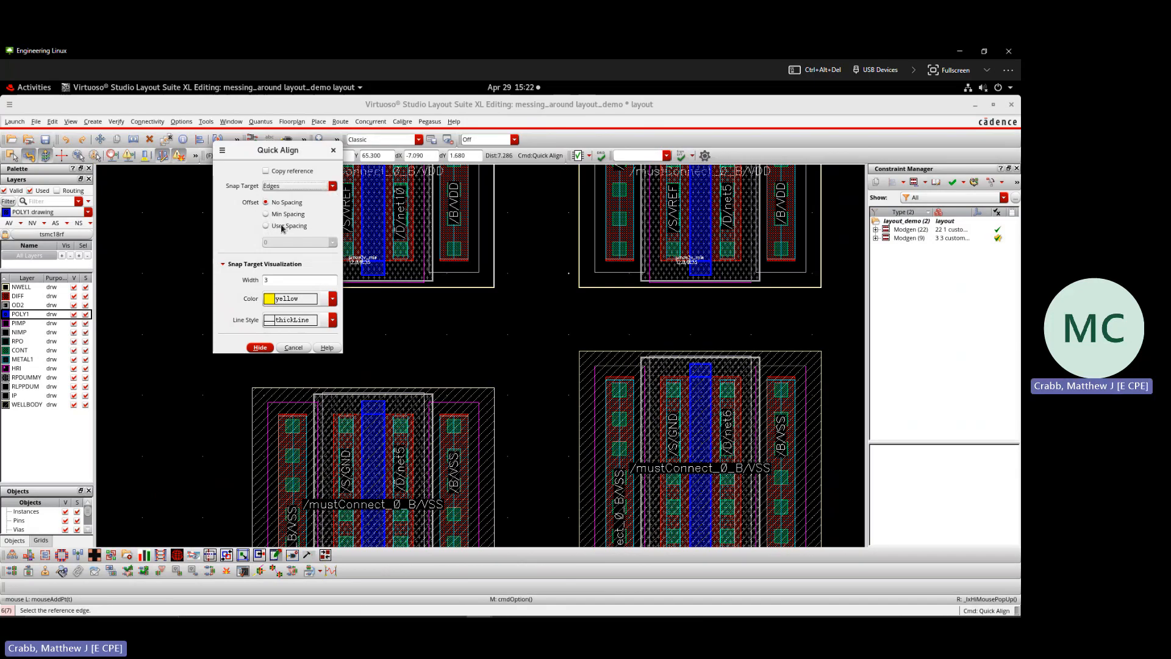
{"action": "left_click", "coordinate": [275, 216]}
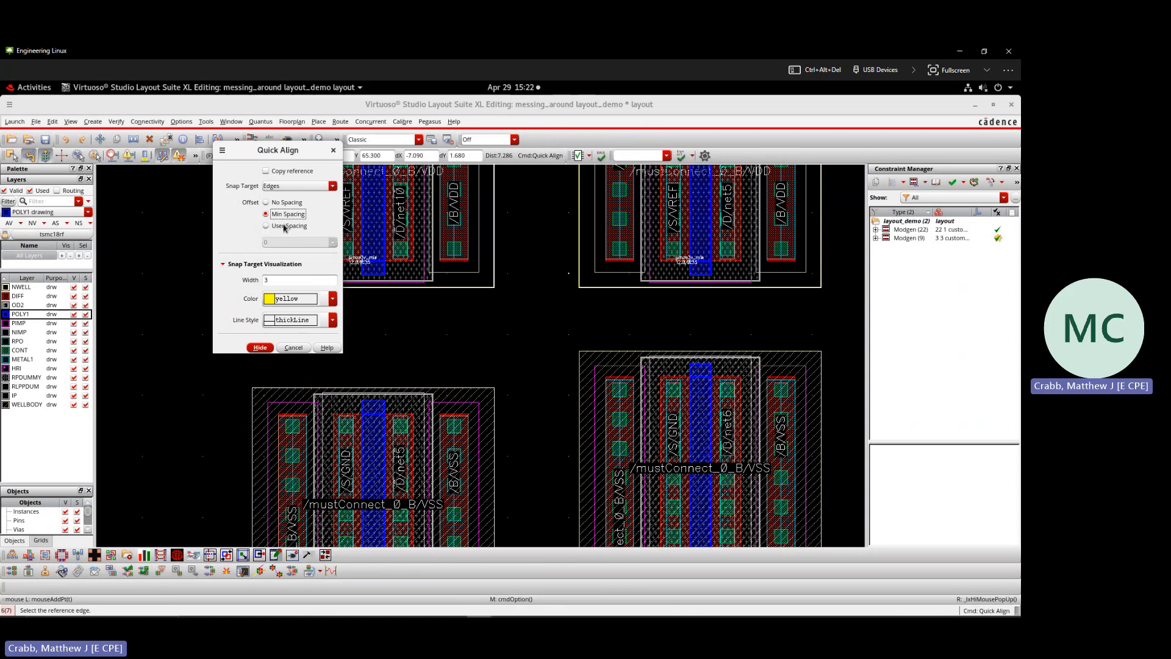
{"action": "left_click", "coordinate": [283, 227]}
{"action": "double_click", "coordinate": [323, 242]}
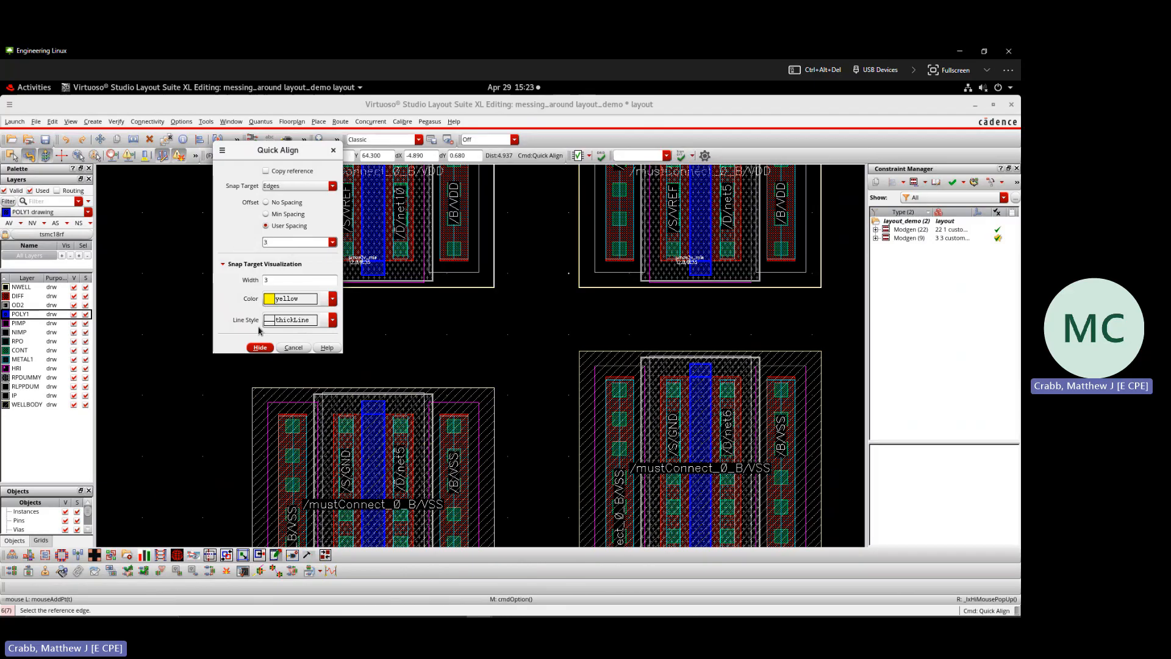
{"action": "left_click", "coordinate": [260, 348]}
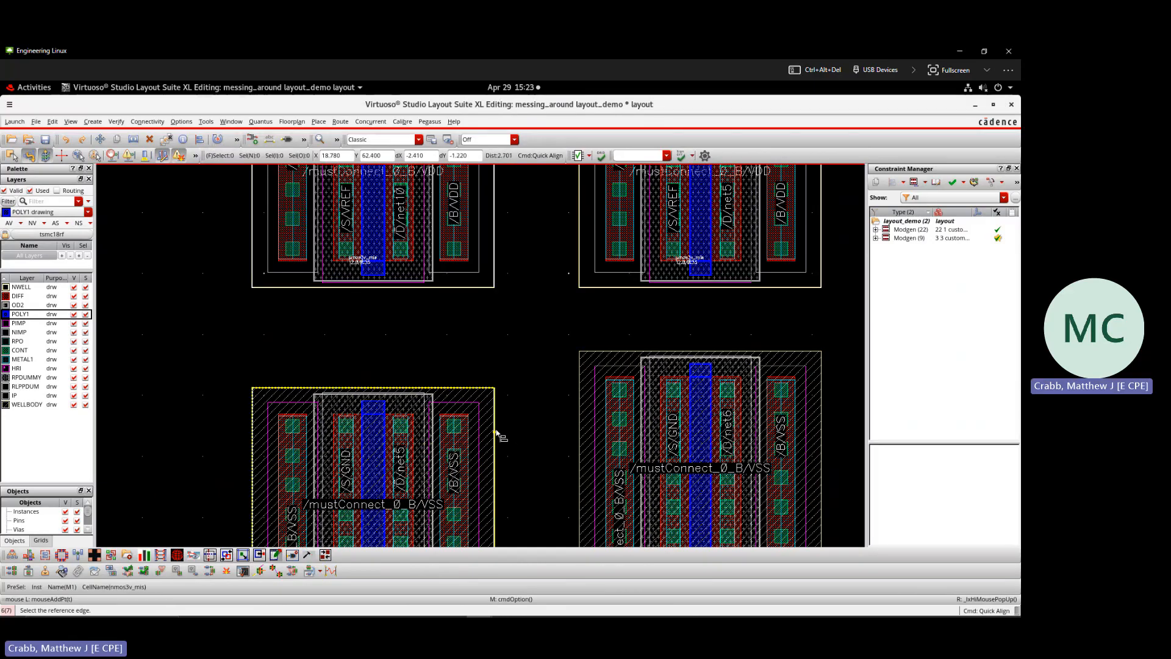
- Quick Align M1's right edge to M2's left edge and M1's top edge to M2's top edge, using the spacing of 3
{"action": "left_click", "coordinate": [577, 427]}
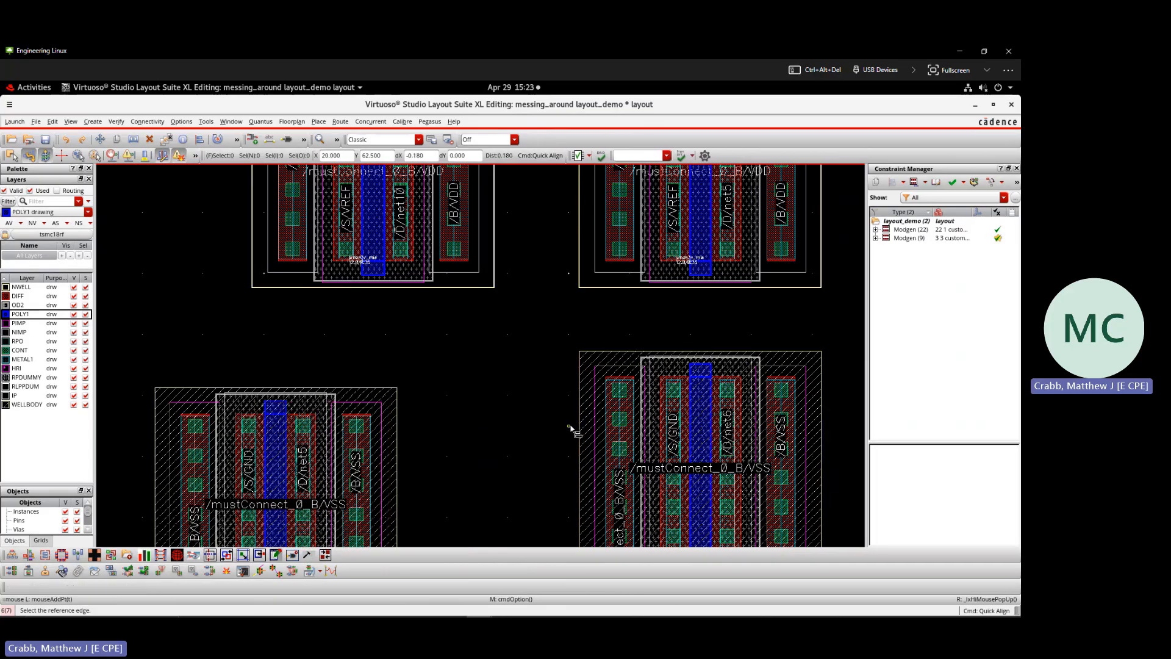
{"action": "scroll", "coordinate": [571, 429], "scroll_direction": "down", "scroll_amount": 4}
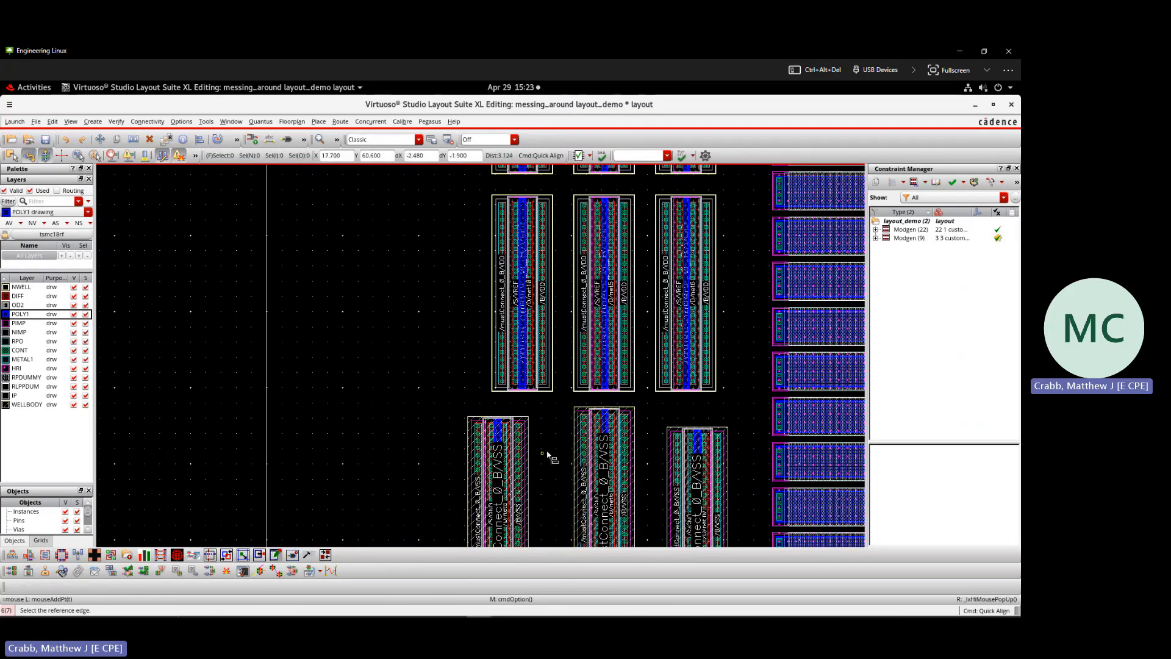
{"action": "scroll", "coordinate": [547, 455], "scroll_direction": "up", "scroll_amount": 4}
{"action": "left_click", "coordinate": [431, 311]}
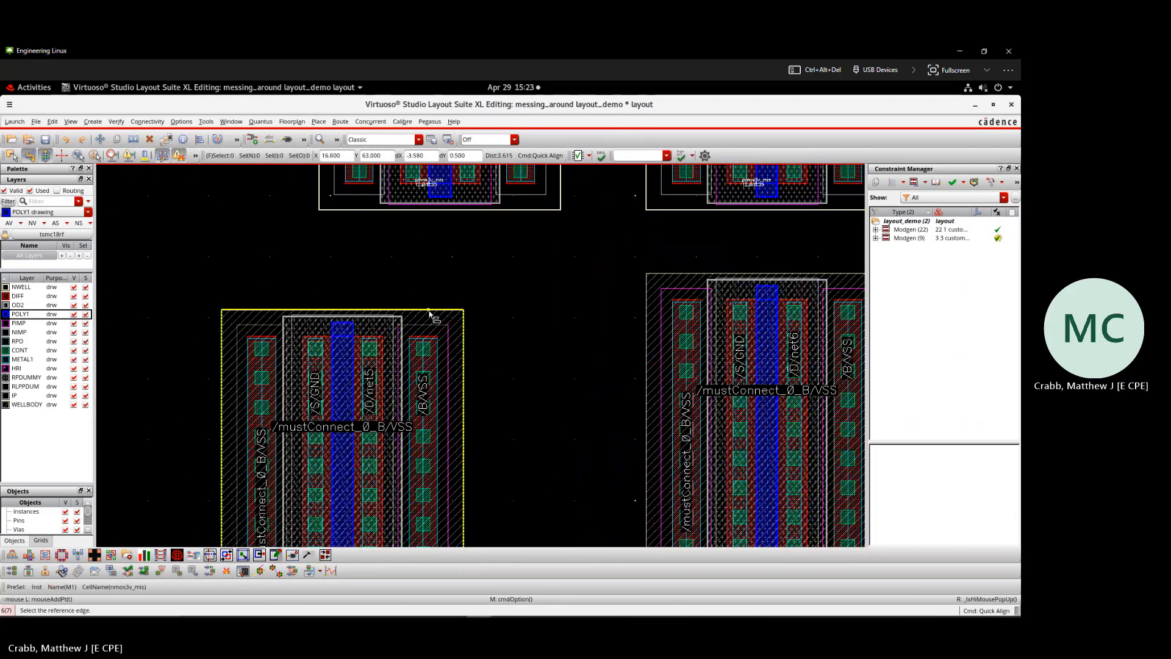
{"action": "left_click", "coordinate": [668, 273]}
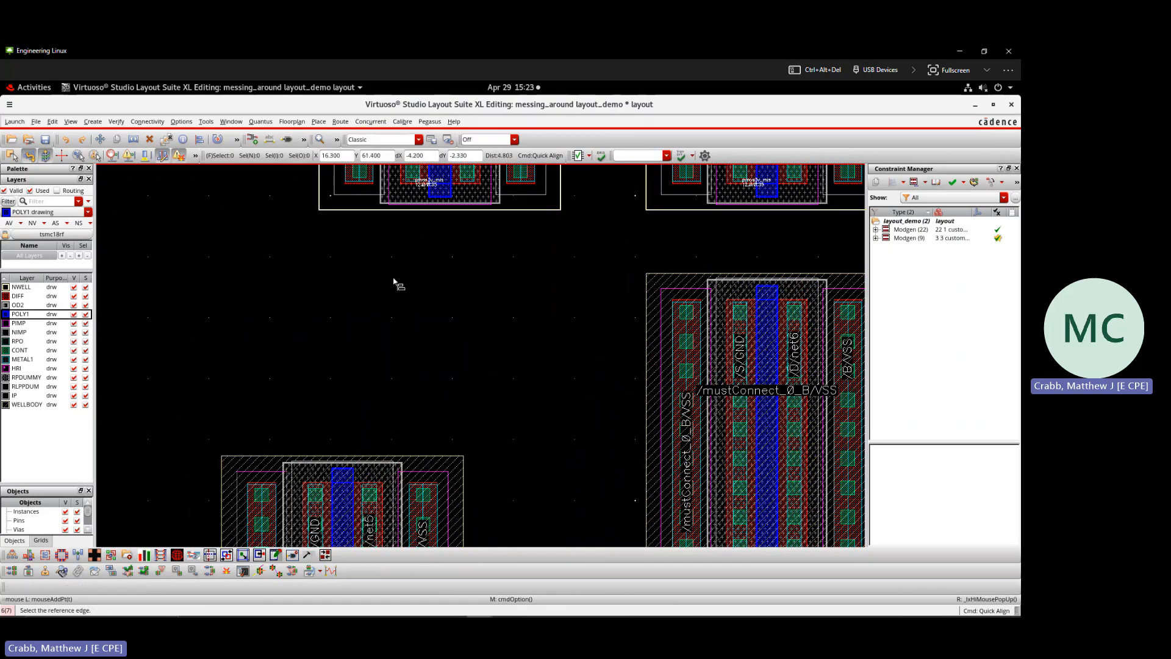
- Restart Quick Align with its offset set to No Spacing
{"action": "key", "text": "Escape"}
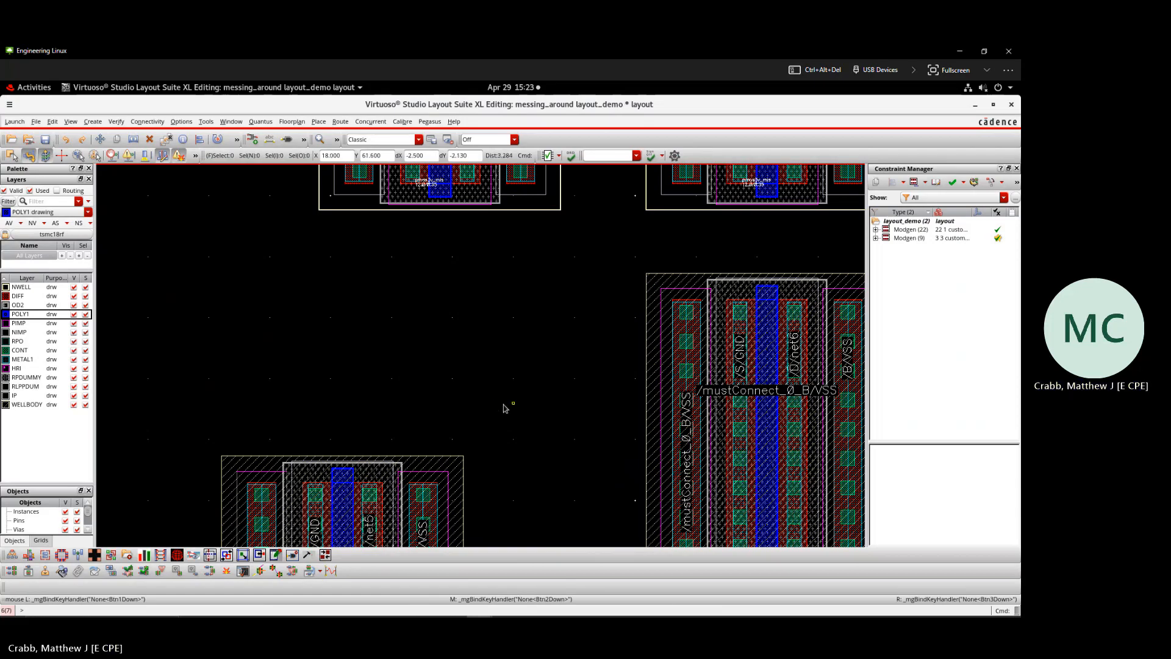
{"action": "key", "text": "a"}
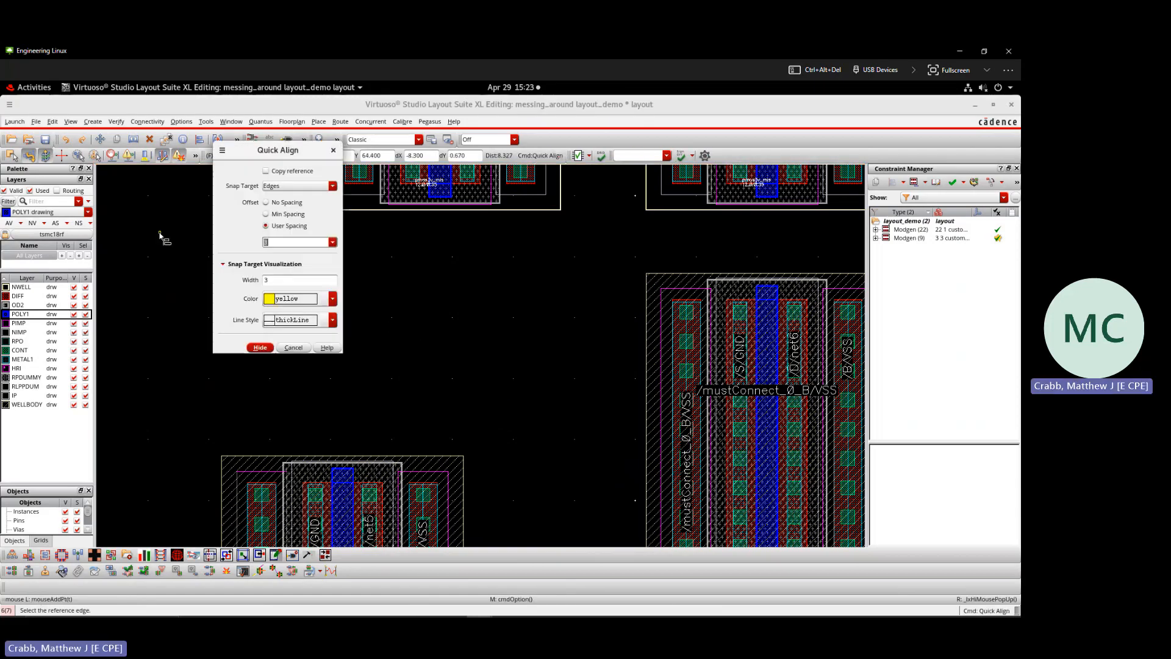
{"action": "left_click", "coordinate": [277, 203]}
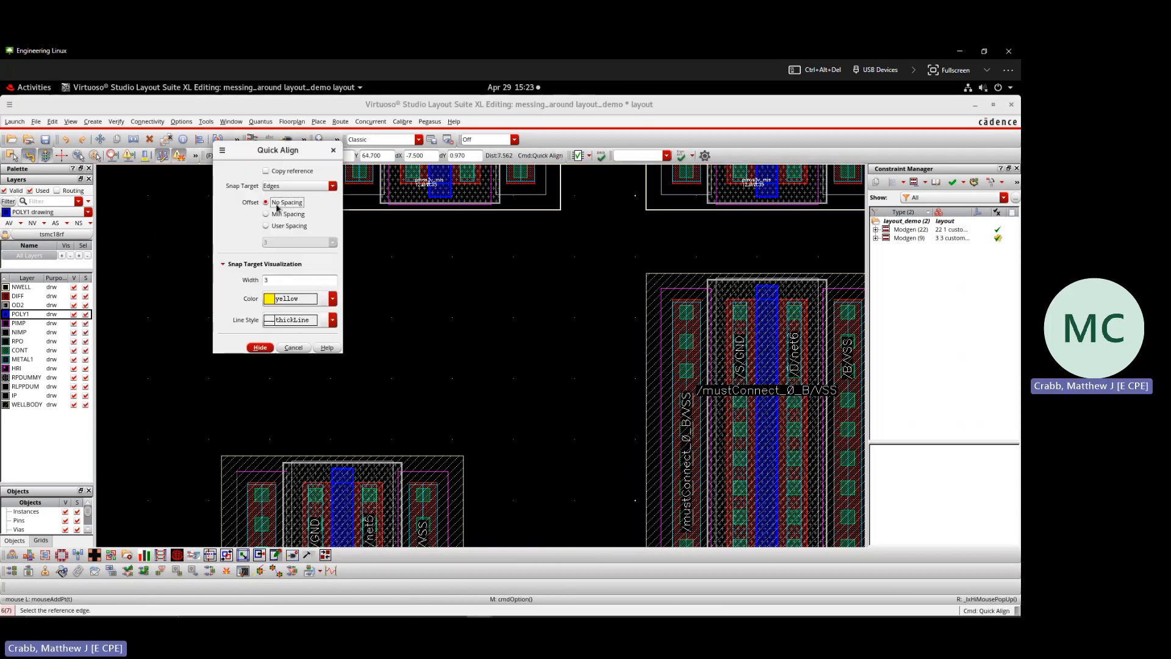
{"action": "left_click", "coordinate": [259, 347]}
- Quick Align M1's right gate edge to the matching gate edge of the PMOS above it, using no spacing
{"action": "scroll", "coordinate": [256, 348], "scroll_direction": "down", "scroll_amount": 1}
{"action": "scroll", "coordinate": [313, 433], "scroll_direction": "up", "scroll_amount": 1}
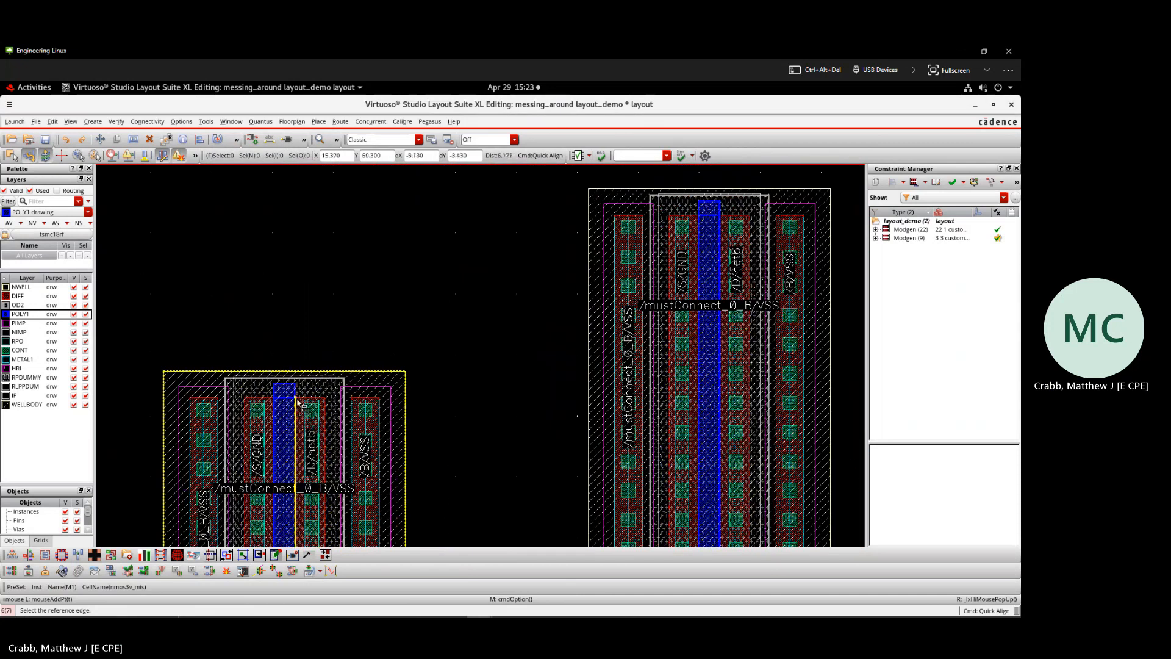
{"action": "left_click", "coordinate": [297, 404]}
{"action": "scroll", "coordinate": [296, 408], "scroll_direction": "down", "scroll_amount": 1}
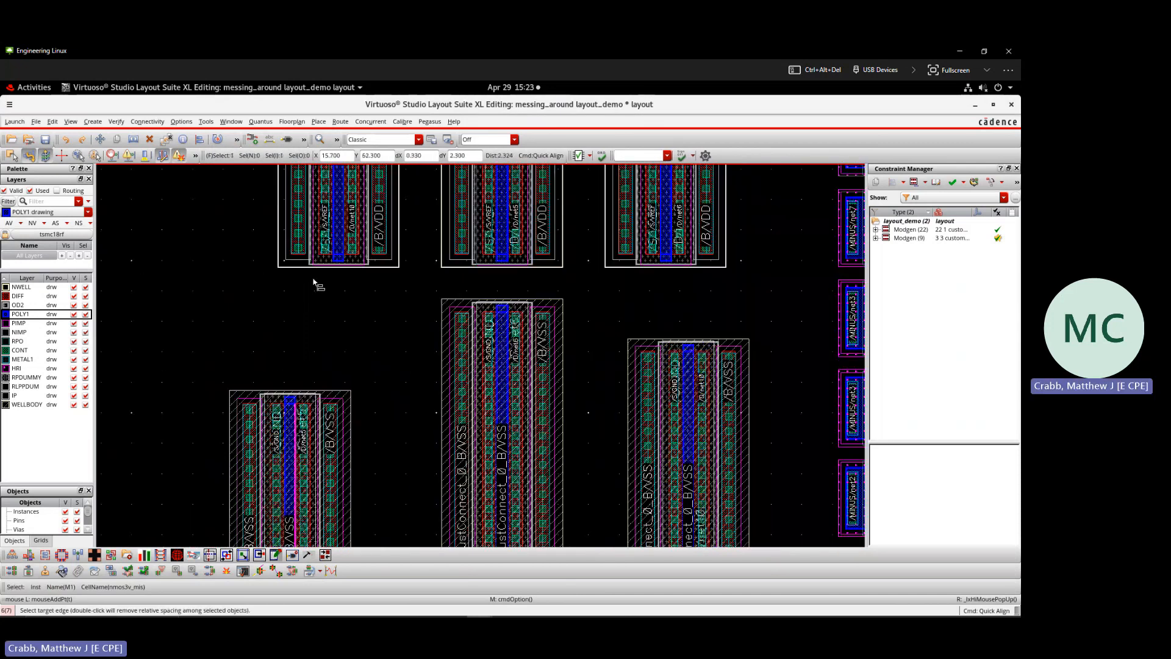
{"action": "left_click", "coordinate": [352, 227]}
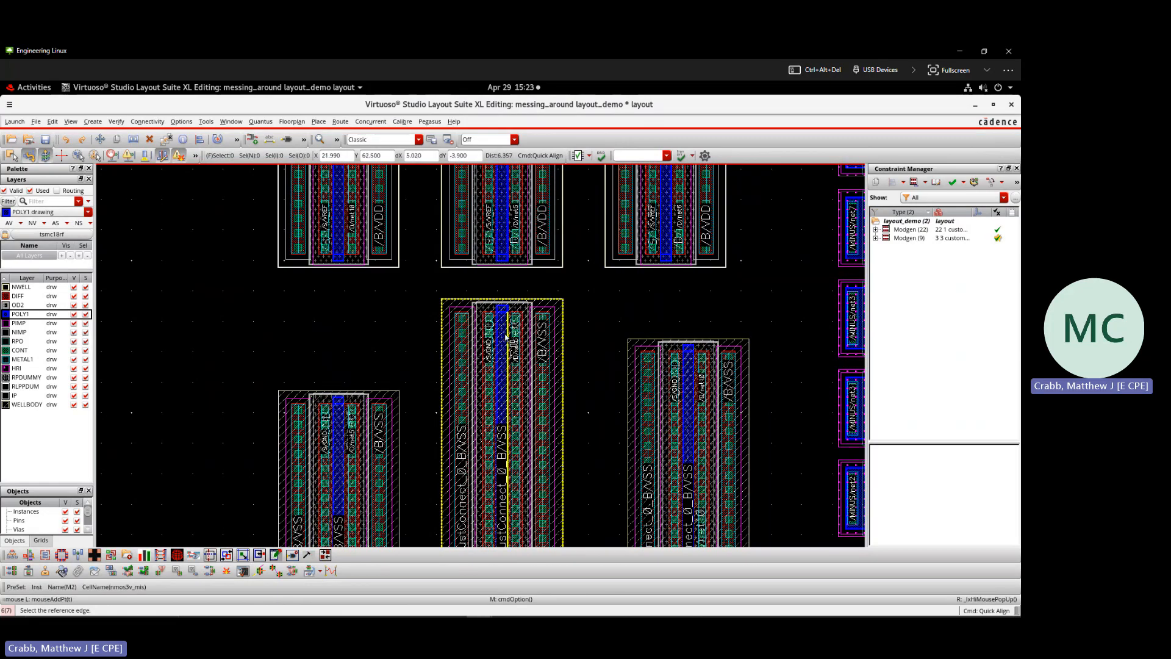
- Quick Align M5's gate edge to the matching gate edge of the PMOS above it, leaving Quick Align afterward
{"action": "left_click", "coordinate": [677, 366]}
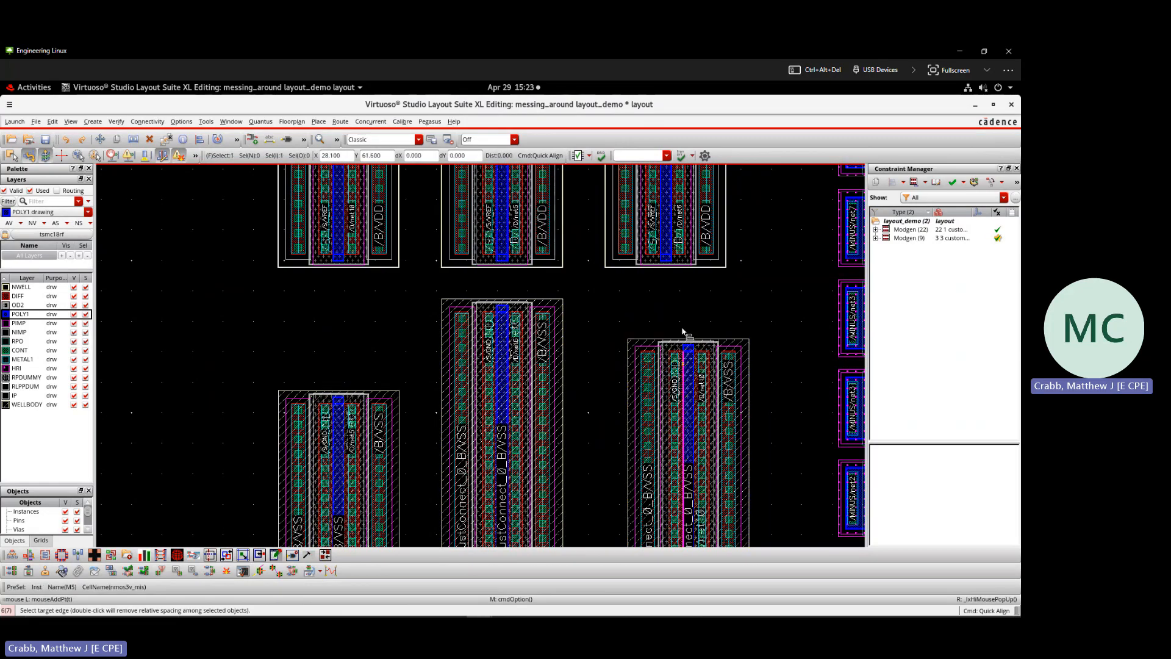
{"action": "left_click", "coordinate": [662, 244]}
{"action": "scroll", "coordinate": [661, 245], "scroll_direction": "down", "scroll_amount": 4}
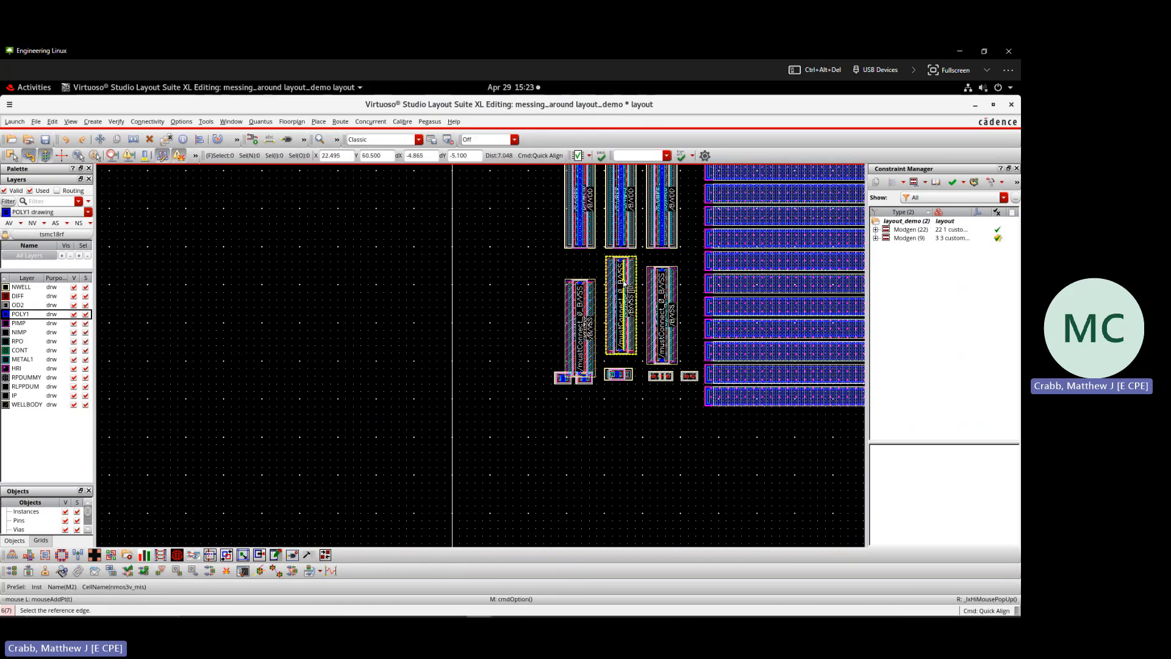
{"action": "key", "text": "Escape"}
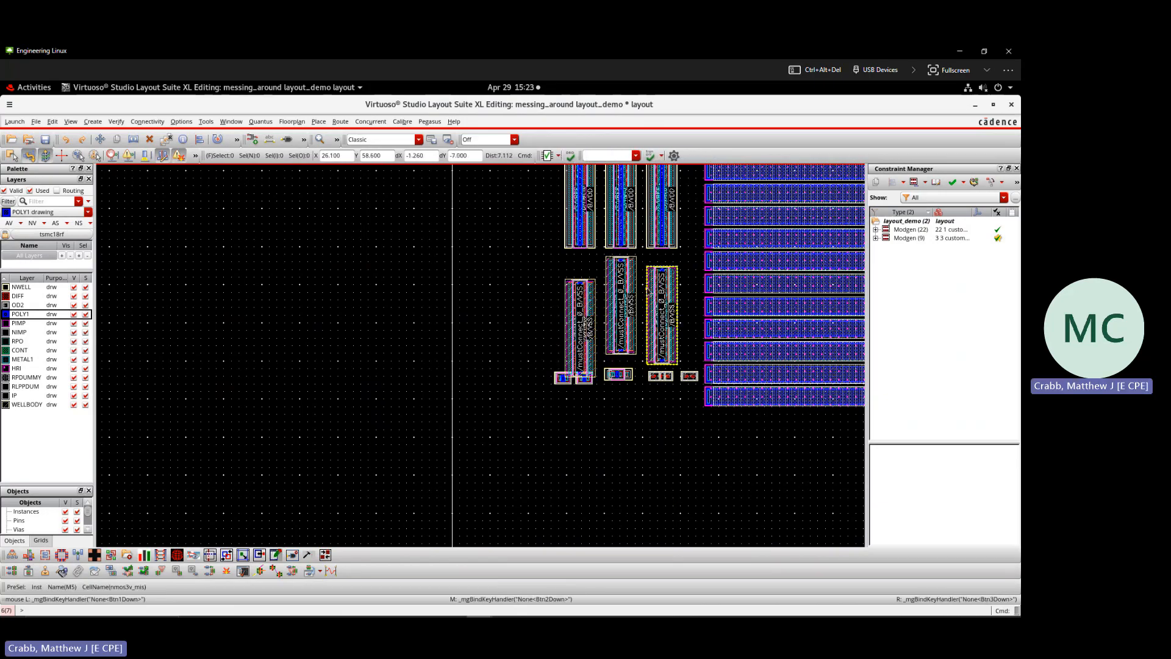
- Clear the transistor selection and turn on Enable Dimming in the layout's display options
{"action": "scroll", "coordinate": [648, 284], "scroll_direction": "up", "scroll_amount": 2}
{"action": "left_click", "coordinate": [672, 320]}
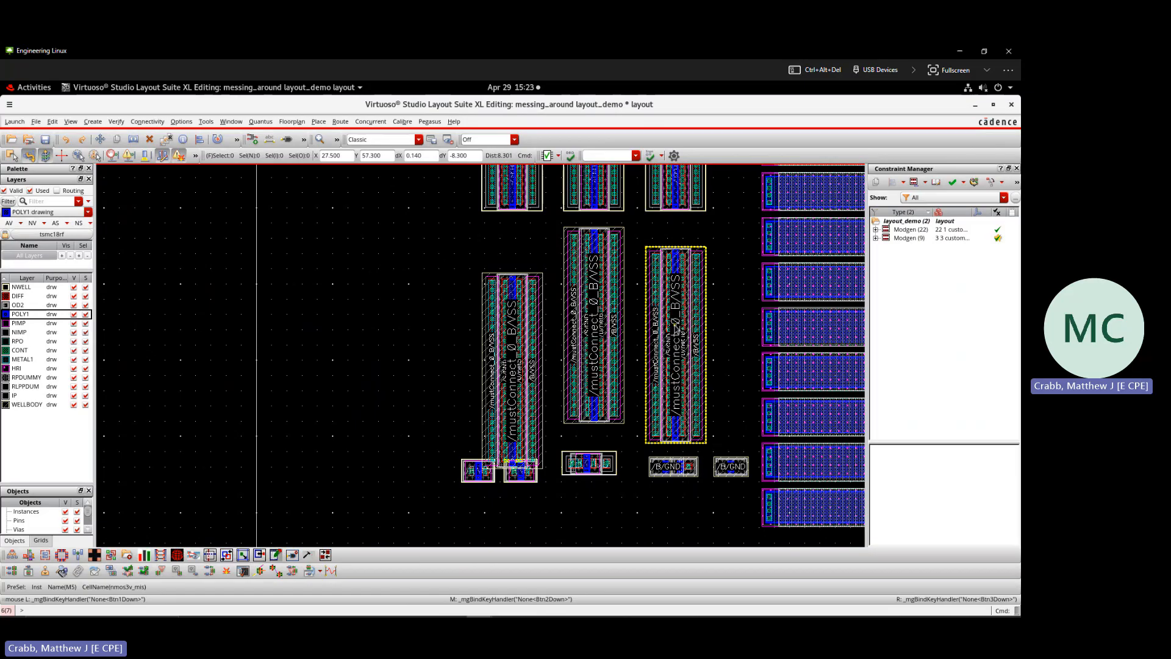
{"action": "left_click", "coordinate": [607, 297], "text": "shift"}
{"action": "left_click", "coordinate": [406, 377]}
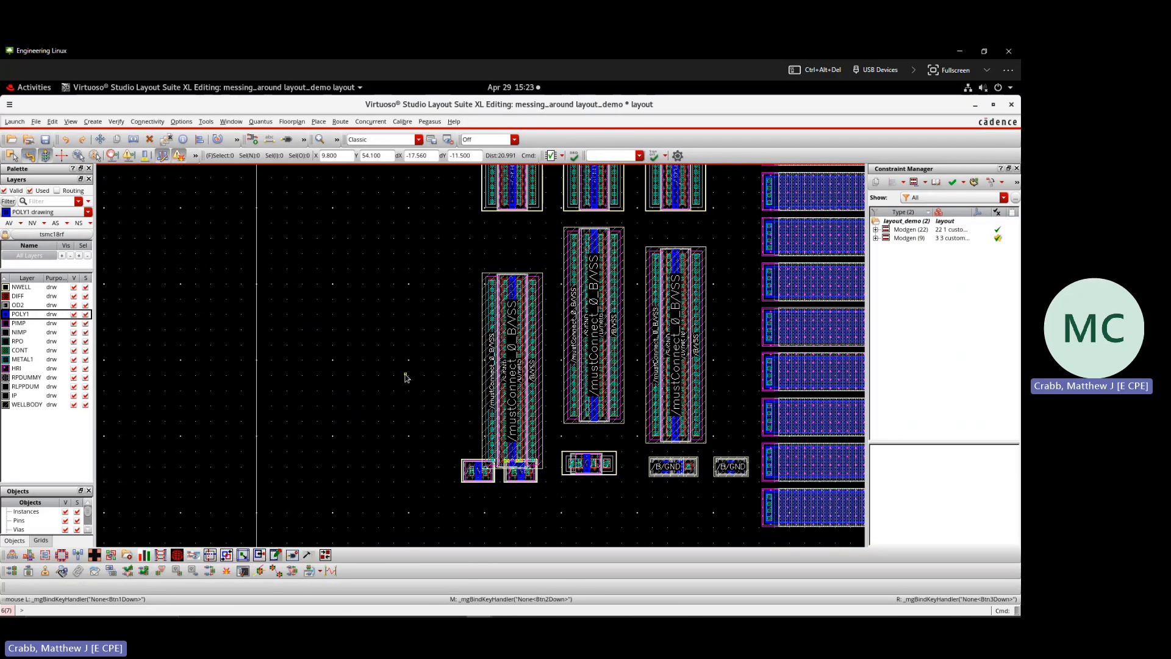
{"action": "key", "text": "e"}
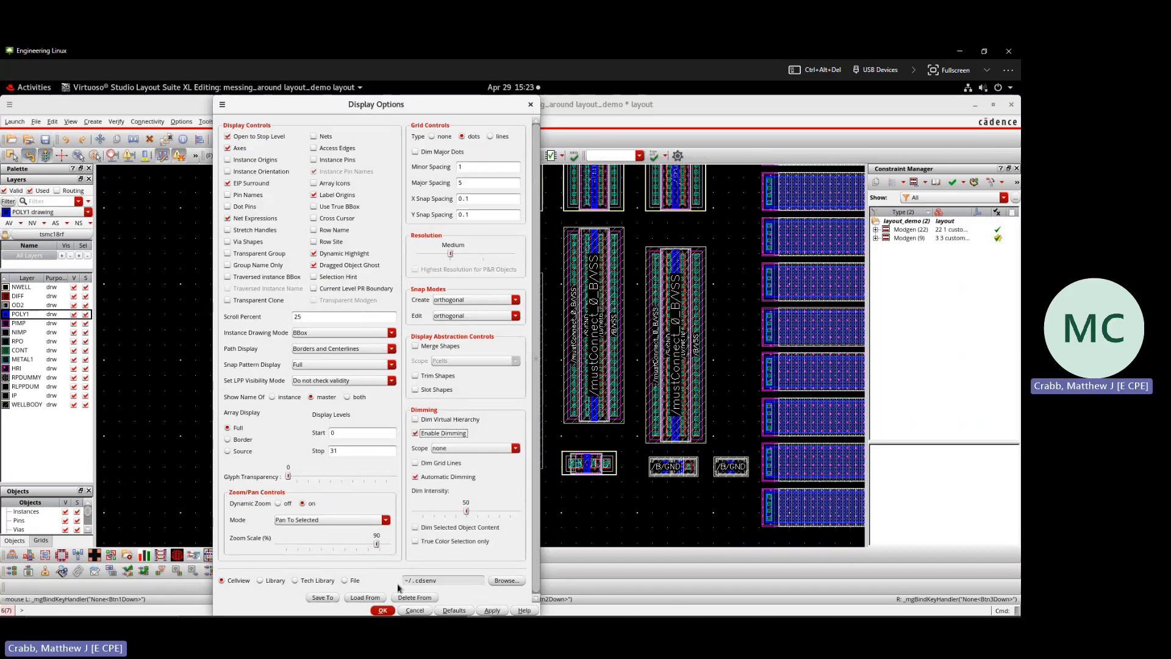
{"action": "left_click", "coordinate": [384, 610]}
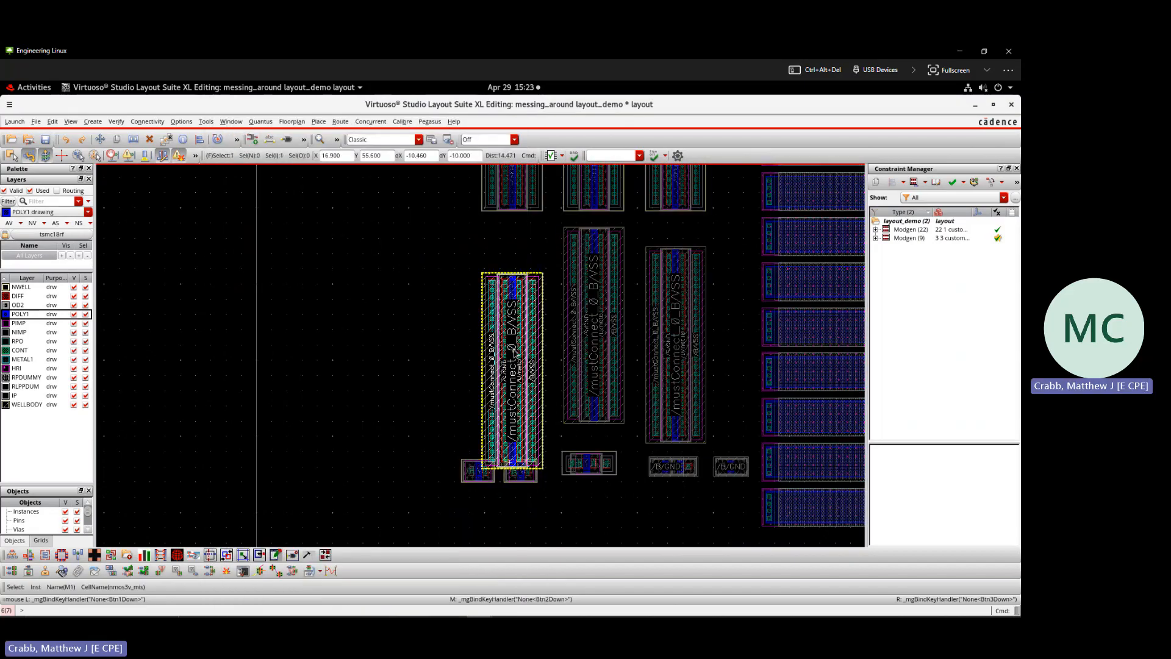
- Select M1, M2 and M5 together and Quick Align their top edges to M2's top edge
{"action": "left_click", "coordinate": [614, 305], "text": "shift"}
{"action": "left_click", "coordinate": [595, 303]}
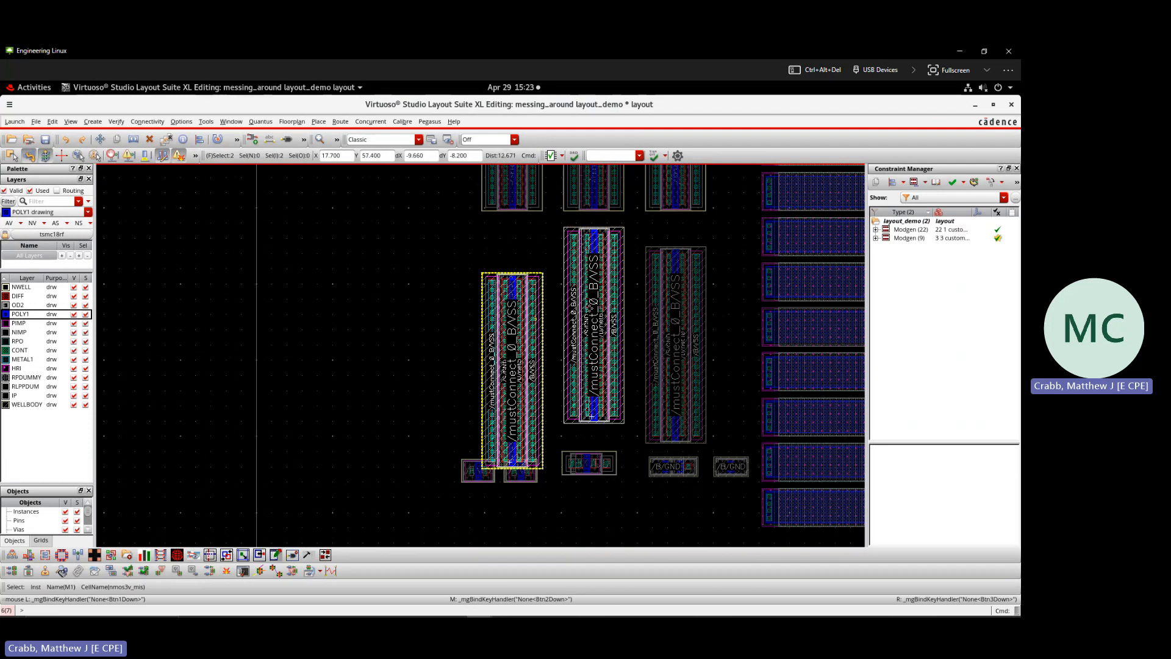
{"action": "left_click", "coordinate": [674, 327], "text": "shift"}
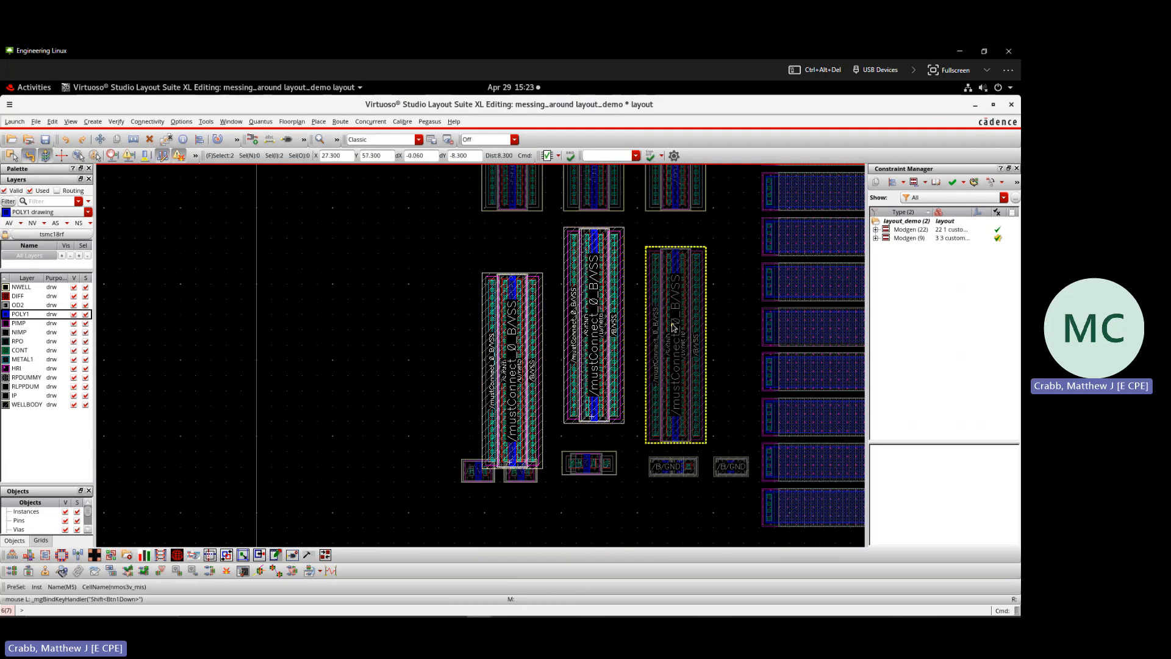
{"action": "key", "text": "a"}
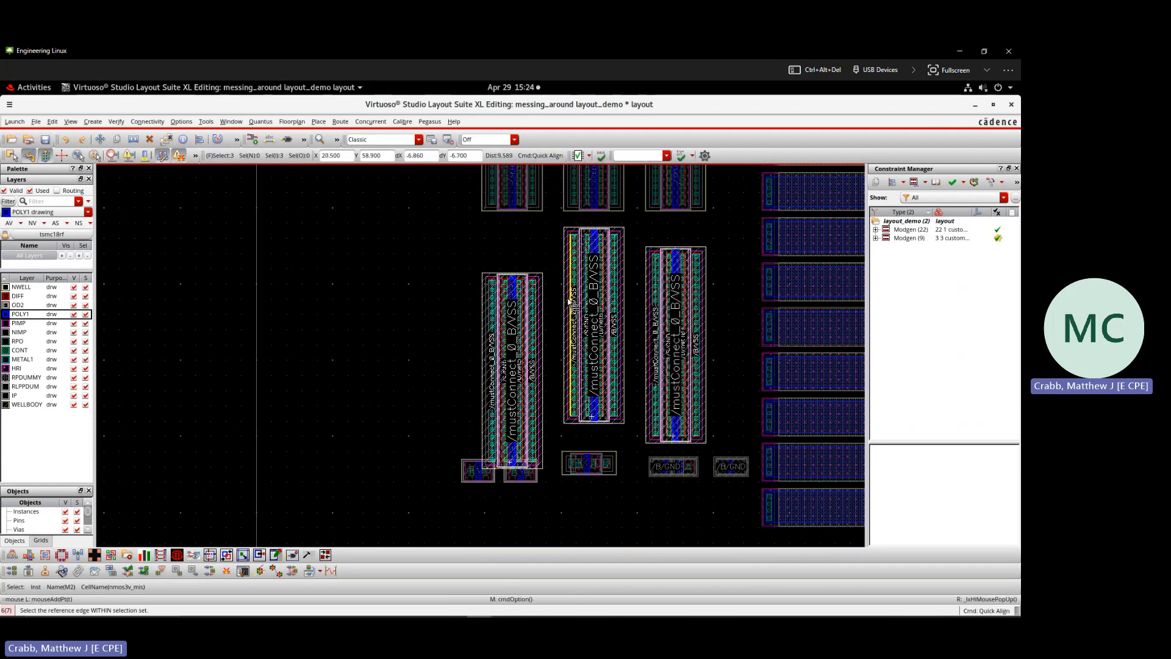
{"action": "left_click", "coordinate": [543, 275]}
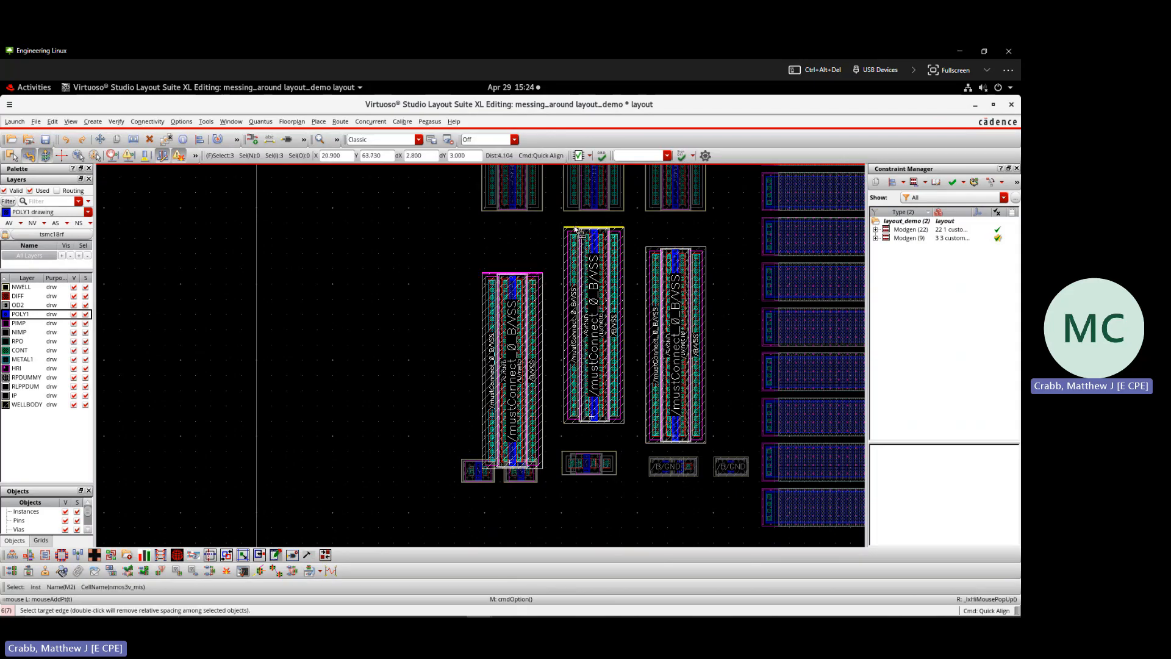
{"action": "left_click", "coordinate": [575, 229]}
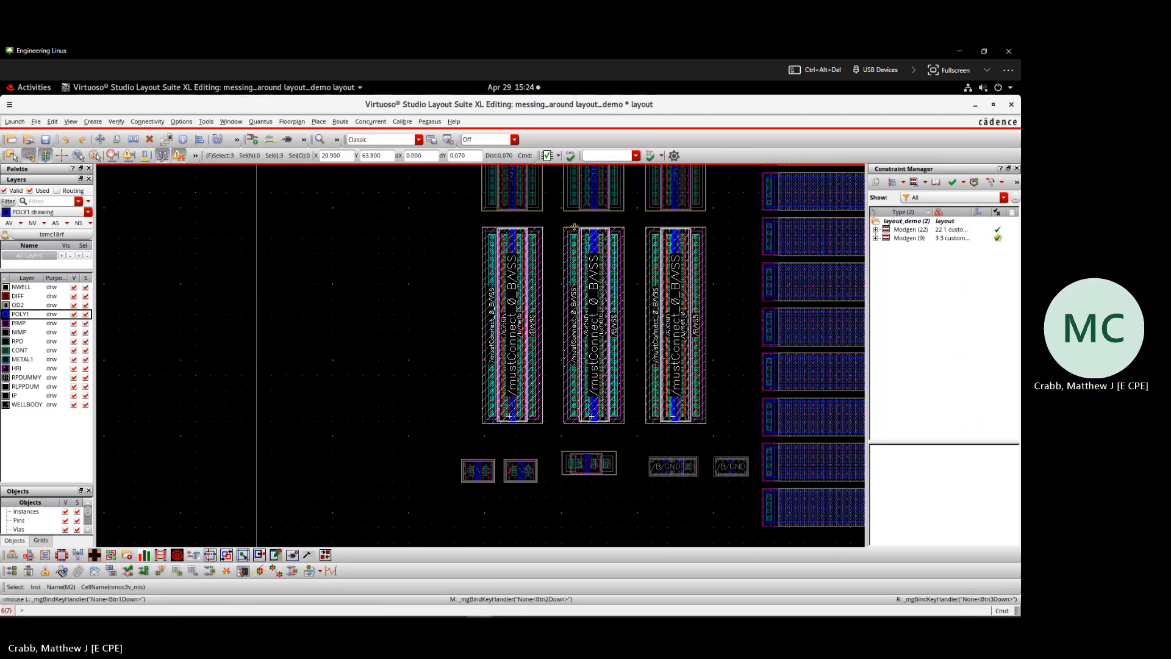
{"action": "key", "text": "Escape"}
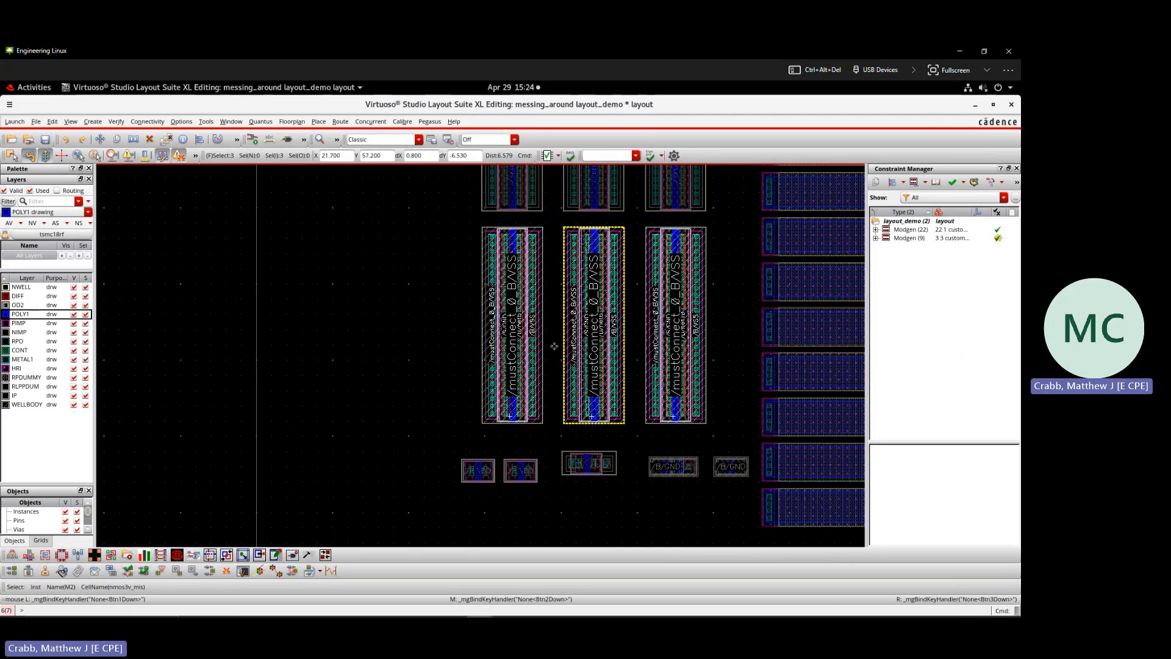
{"action": "left_click", "coordinate": [407, 381]}
- Draw two L-shaped POLY1 wires, one larger and one smaller, in the empty area beside the PMOS array
{"action": "scroll", "coordinate": [408, 381], "scroll_direction": "down", "scroll_amount": 2}
{"action": "scroll", "coordinate": [444, 290], "scroll_direction": "up", "scroll_amount": 1}
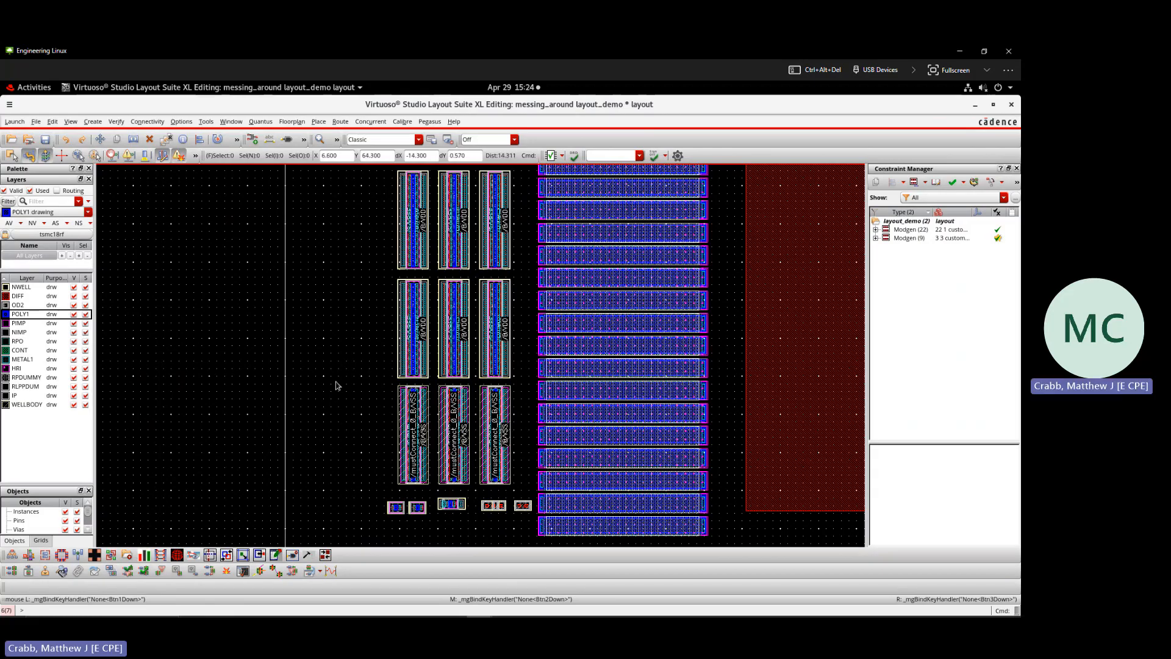
{"action": "scroll", "coordinate": [338, 386], "scroll_direction": "down", "scroll_amount": 3, "text": "ctrl"}
{"action": "scroll", "coordinate": [373, 350], "scroll_direction": "up", "scroll_amount": 3, "text": "ctrl"}
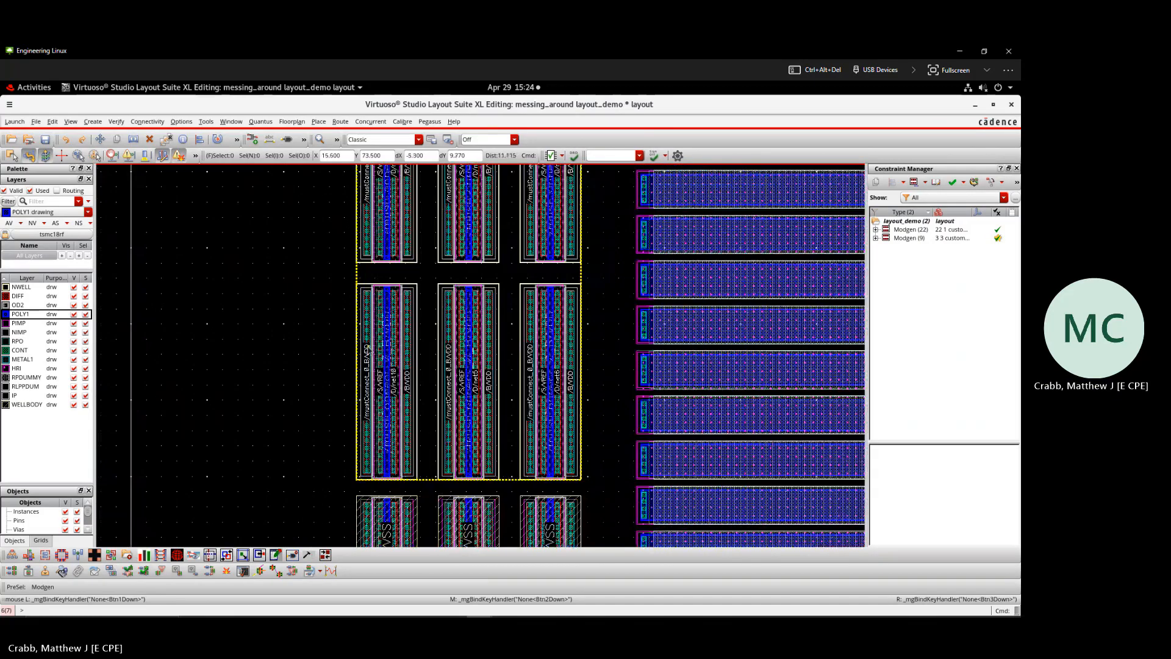
{"action": "key", "text": "p"}
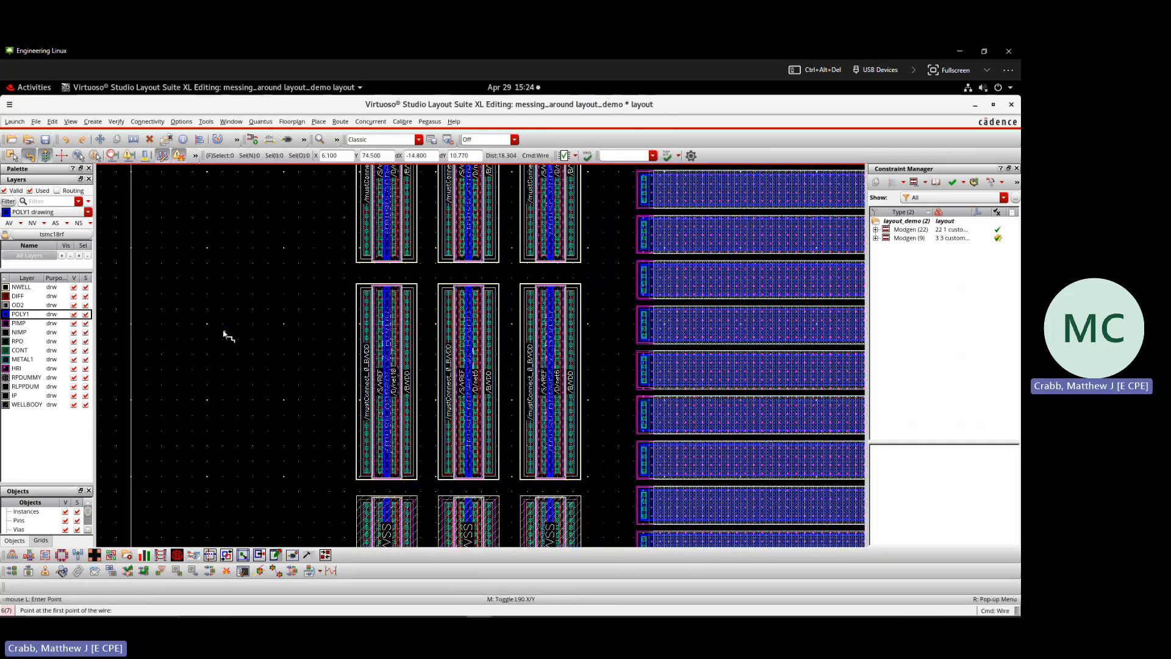
{"action": "left_click", "coordinate": [175, 273]}
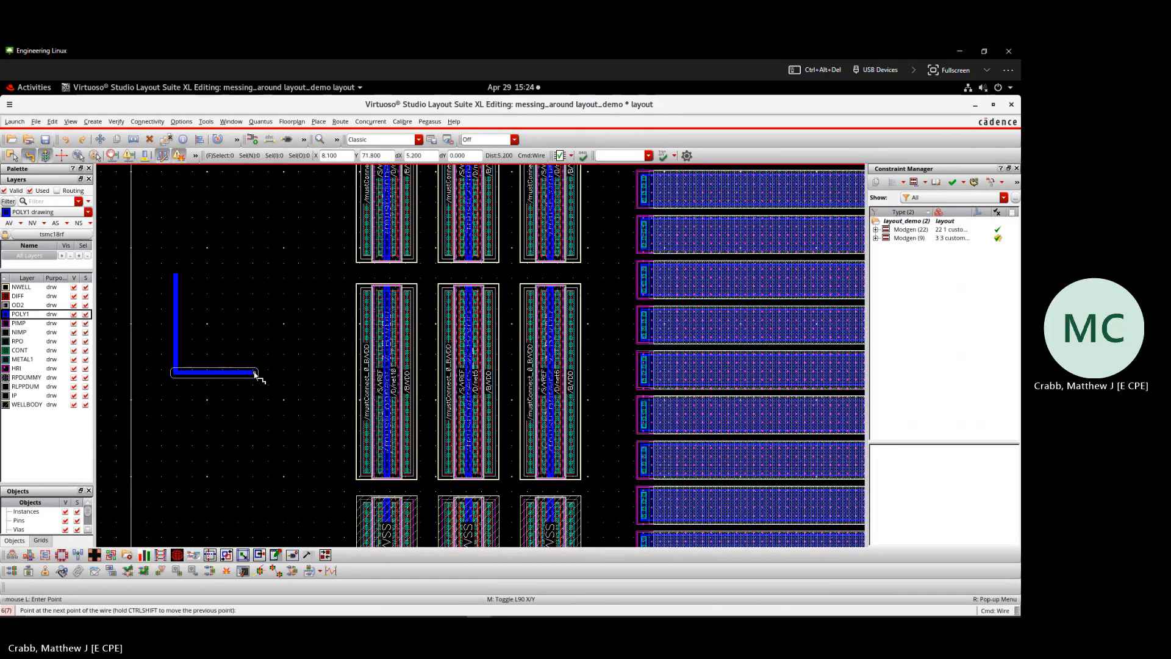
{"action": "double_click", "coordinate": [255, 372]}
{"action": "scroll", "coordinate": [136, 377], "scroll_direction": "up", "scroll_amount": 4, "text": "ctrl"}
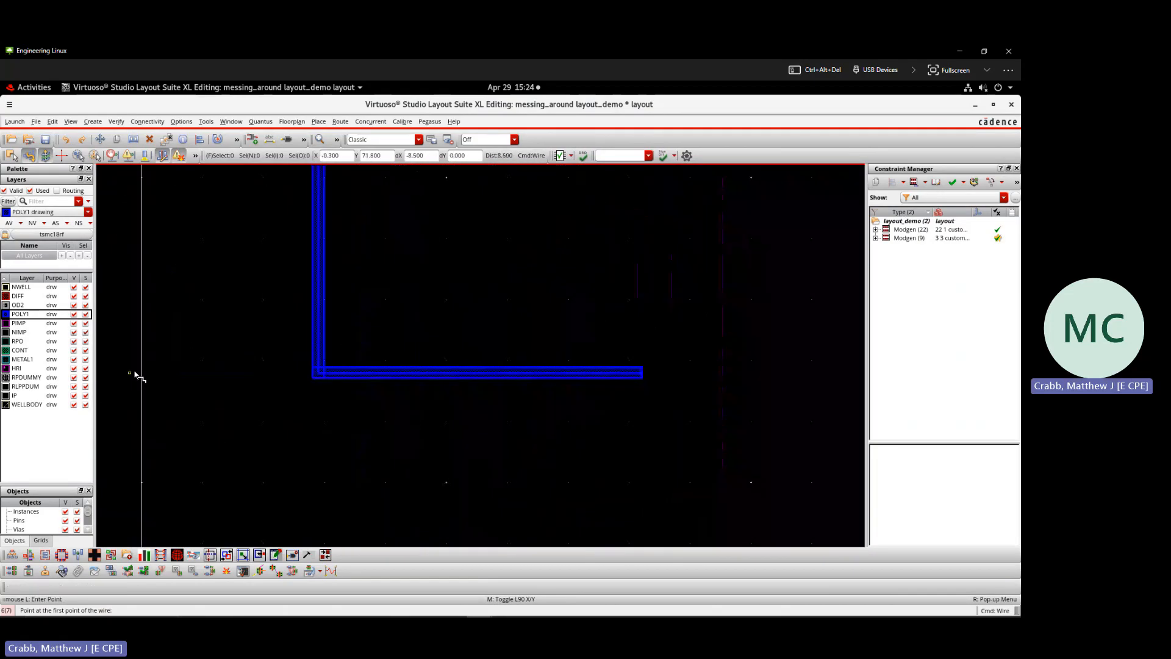
{"action": "left_click", "coordinate": [520, 244]}
{"action": "double_click", "coordinate": [621, 300]}
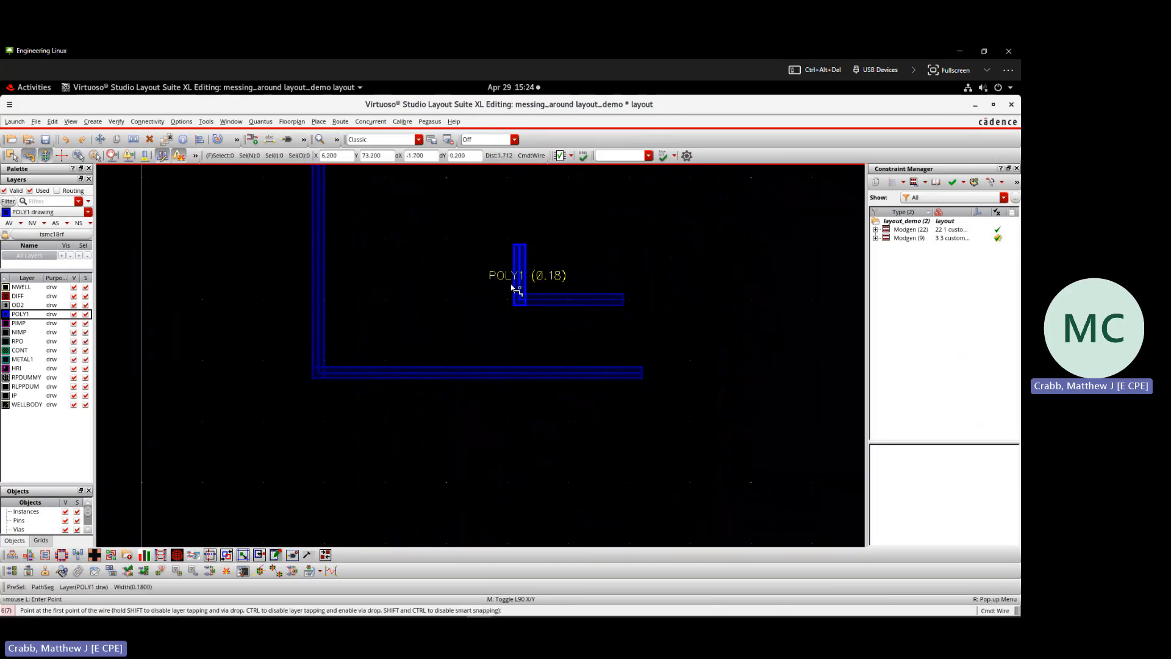
- Make METAL1 the active layer and draw an L-shaped METAL1 wire below the POLY1 wires
{"action": "left_click", "coordinate": [24, 360]}
{"action": "left_click", "coordinate": [392, 525]}
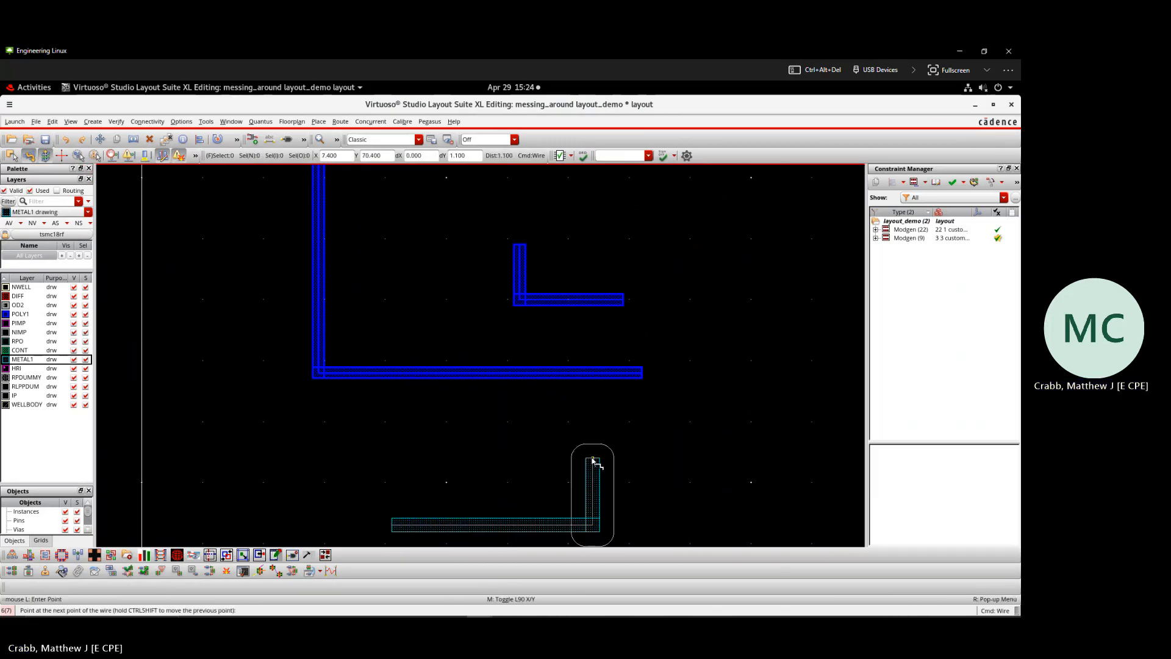
{"action": "double_click", "coordinate": [592, 461]}
{"action": "scroll", "coordinate": [721, 478], "scroll_direction": "down", "scroll_amount": 2, "text": "ctrl"}
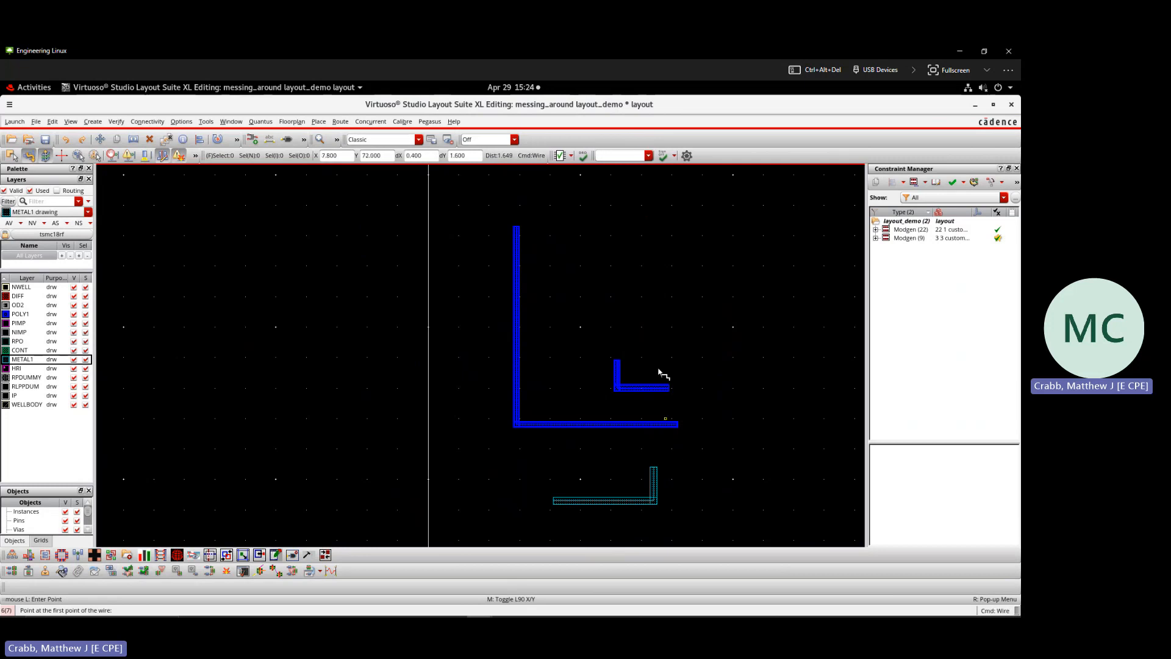
{"action": "left_click", "coordinate": [603, 247]}
{"action": "key", "text": "Escape"}
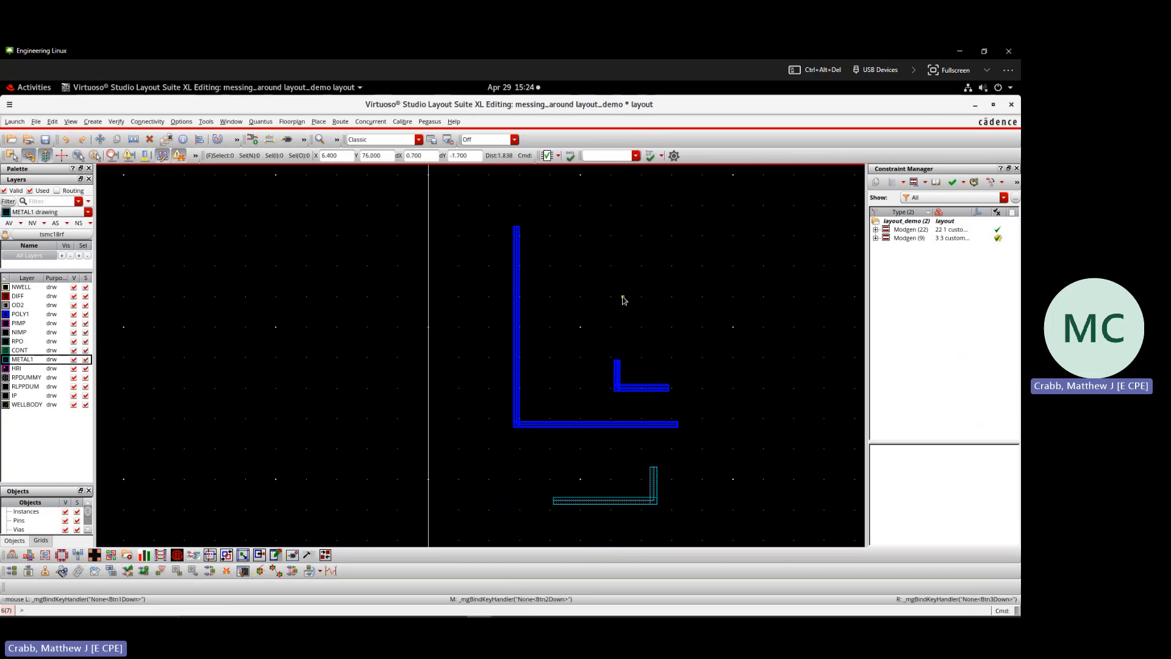
- Restart Create Wire and set its snap mode to diagonal
{"action": "key", "text": "ctrl+shift+s"}
{"action": "key", "text": "Escape"}
{"action": "key", "text": "p"}
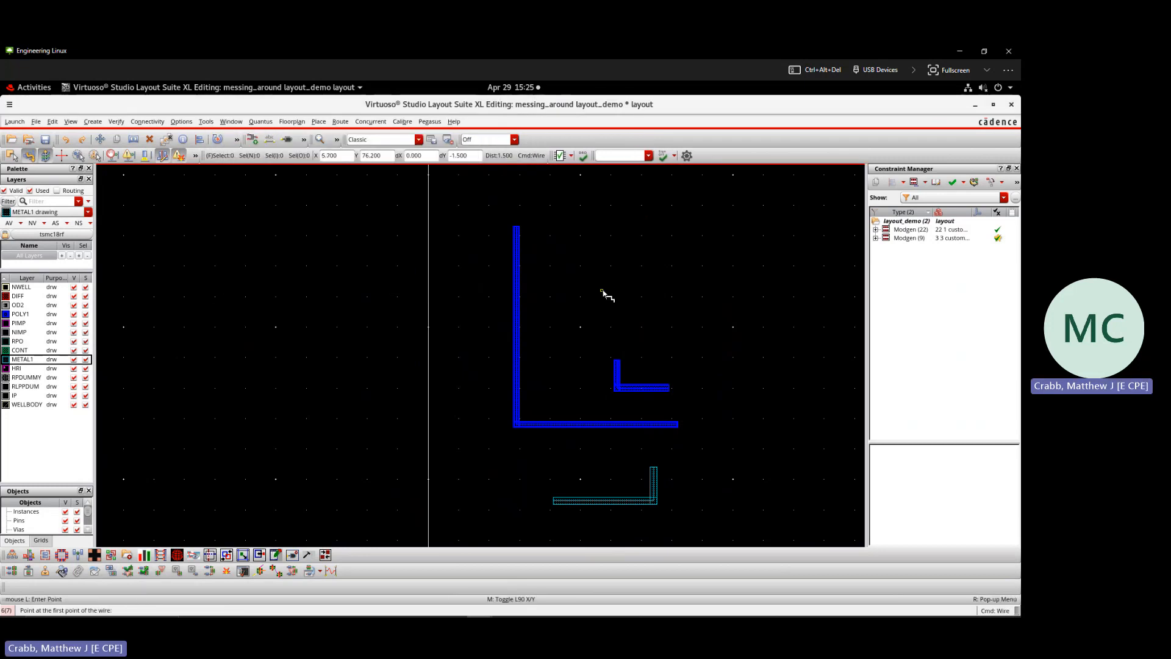
{"action": "key", "text": "F3"}
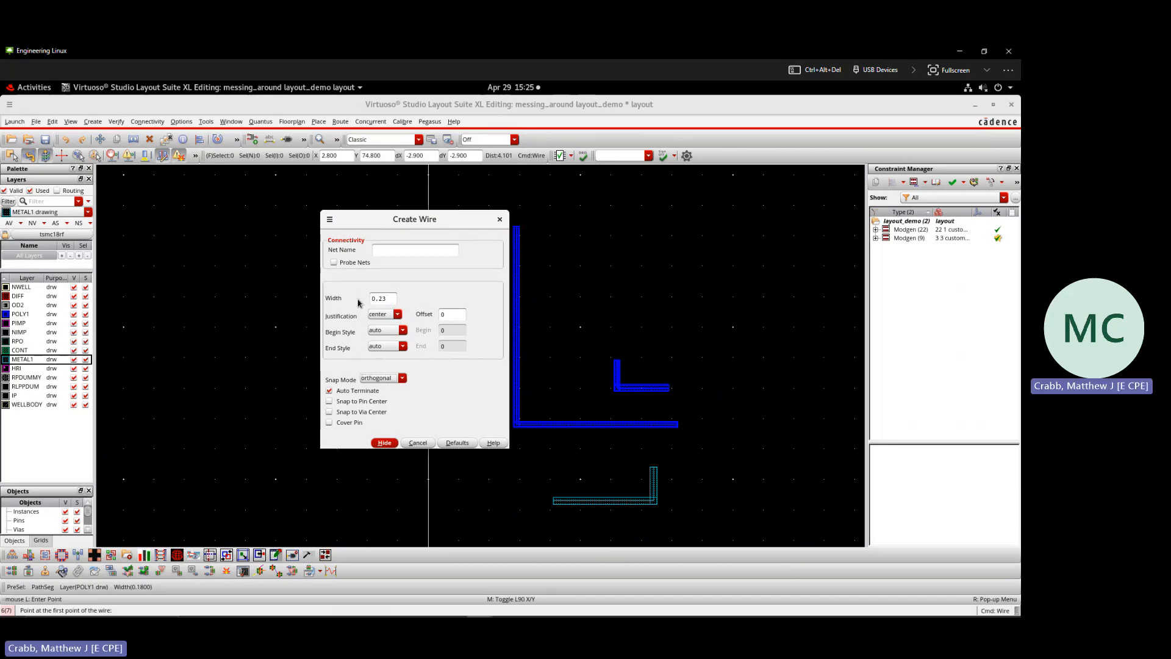
{"action": "left_click", "coordinate": [373, 378]}
{"action": "left_click", "coordinate": [372, 393]}
{"action": "left_click", "coordinate": [395, 447]}
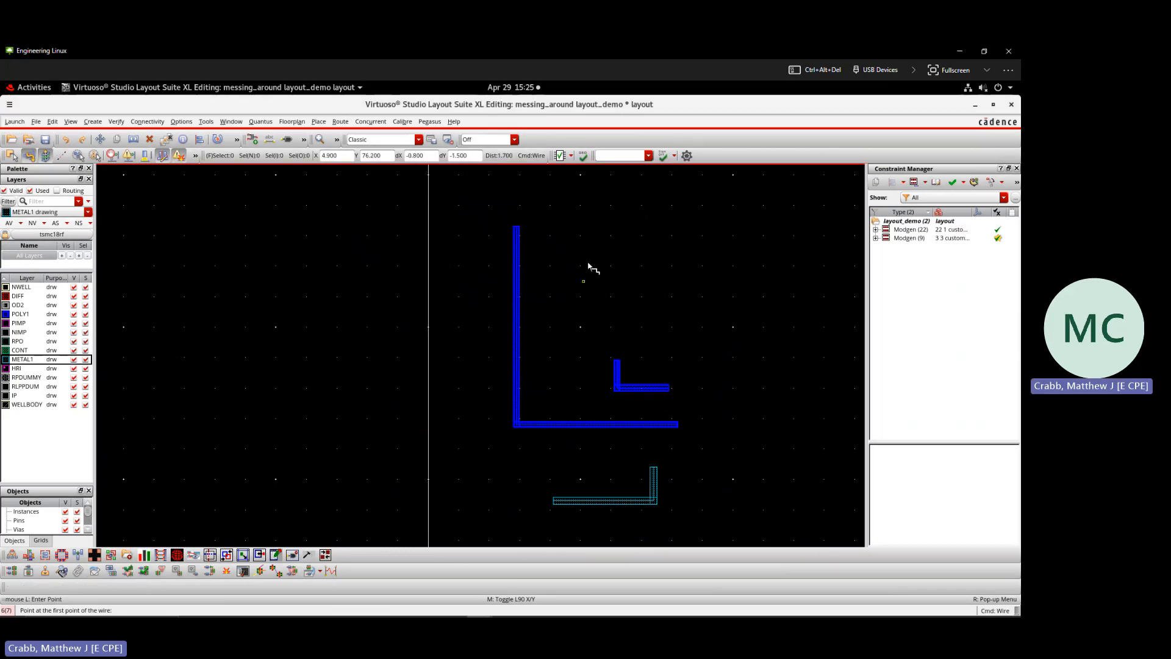
- Draw a METAL1 wire with vertical, 45-degree and horizontal segments above the small POLY1 wire
{"action": "left_click", "coordinate": [583, 229]}
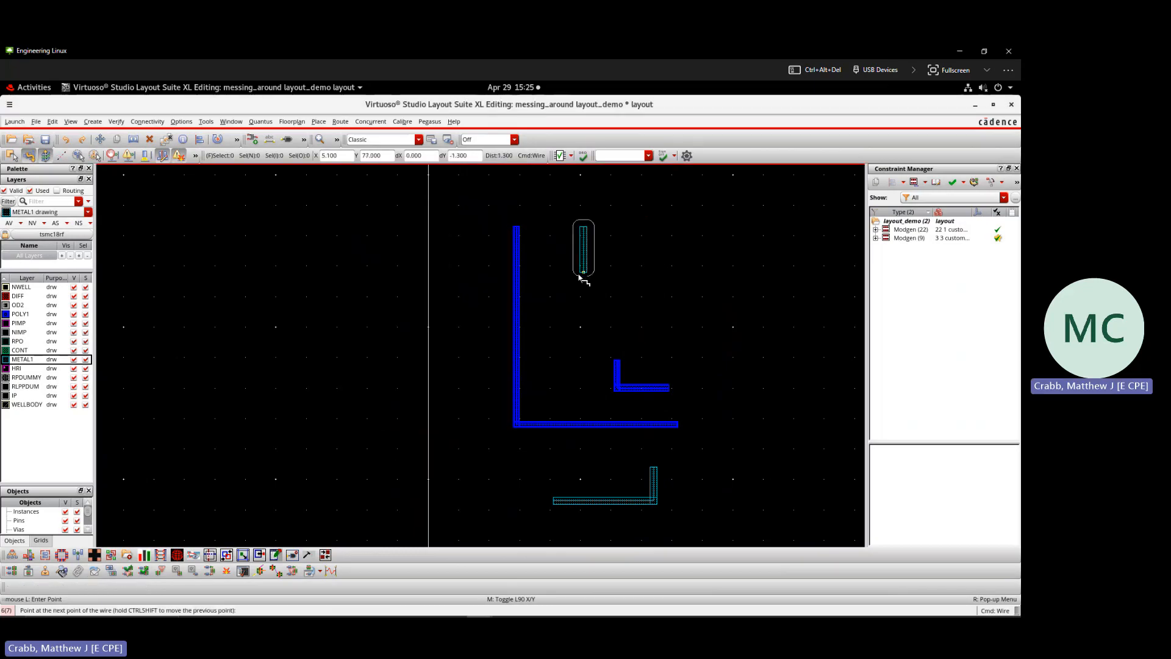
{"action": "left_click", "coordinate": [640, 334]}
{"action": "double_click", "coordinate": [745, 336]}
{"action": "scroll", "coordinate": [633, 305], "scroll_direction": "up", "scroll_amount": 2}
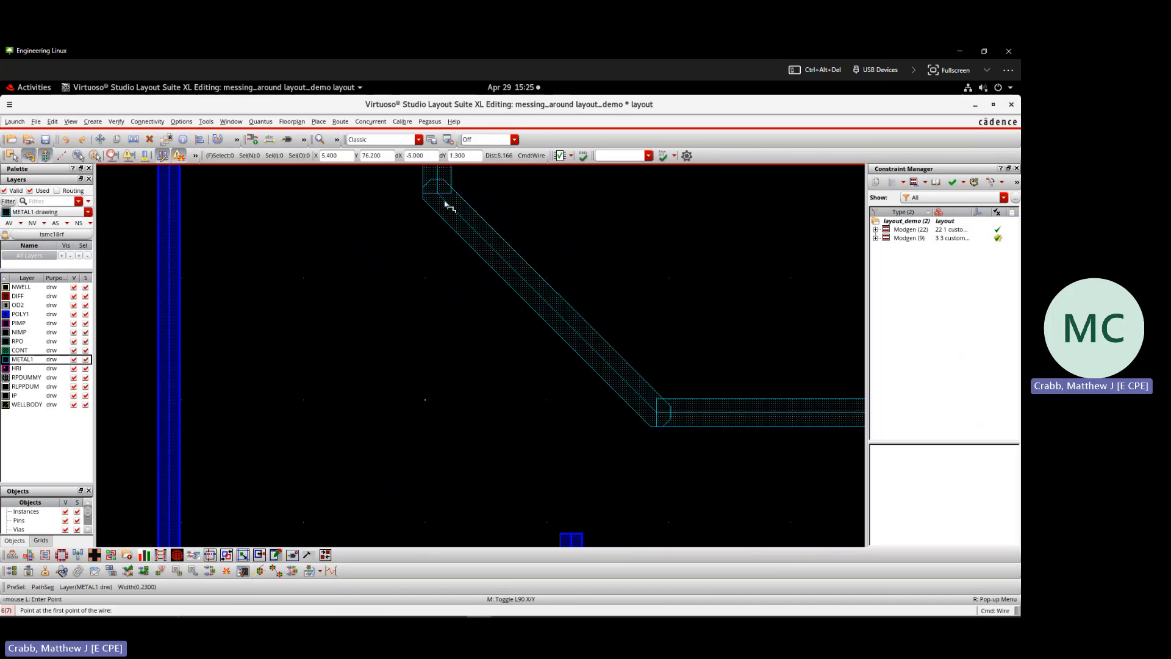
{"action": "scroll", "coordinate": [447, 205], "scroll_direction": "down", "scroll_amount": 2}
{"action": "scroll", "coordinate": [518, 287], "scroll_direction": "down", "scroll_amount": 3}
{"action": "scroll", "coordinate": [562, 243], "scroll_direction": "up", "scroll_amount": 3}
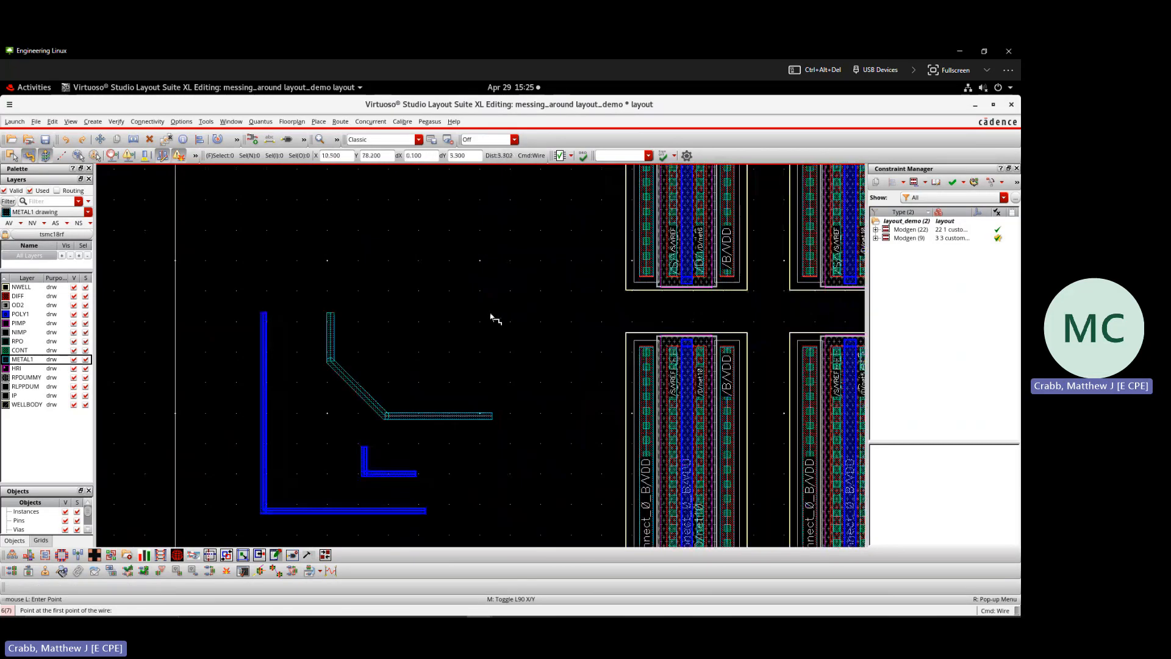
- Draw a second METAL1 wire with a 45-degree bend, running parallel to the first diagonal wire
{"action": "left_click", "coordinate": [514, 397]}
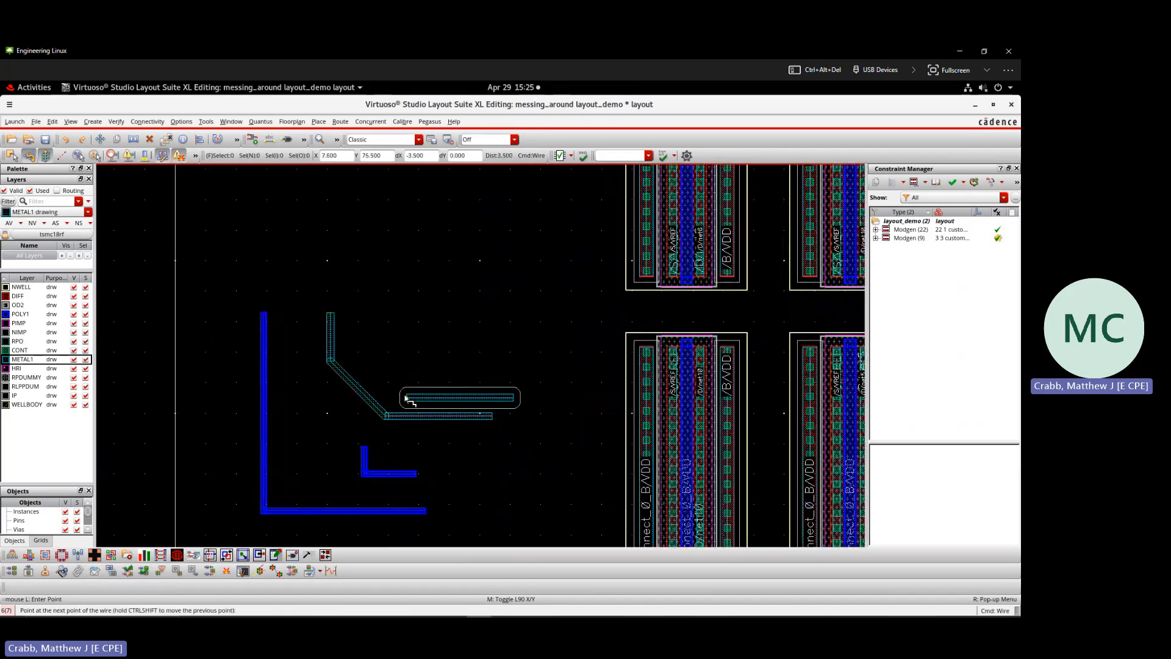
{"action": "left_click", "coordinate": [408, 397]}
{"action": "double_click", "coordinate": [368, 302]}
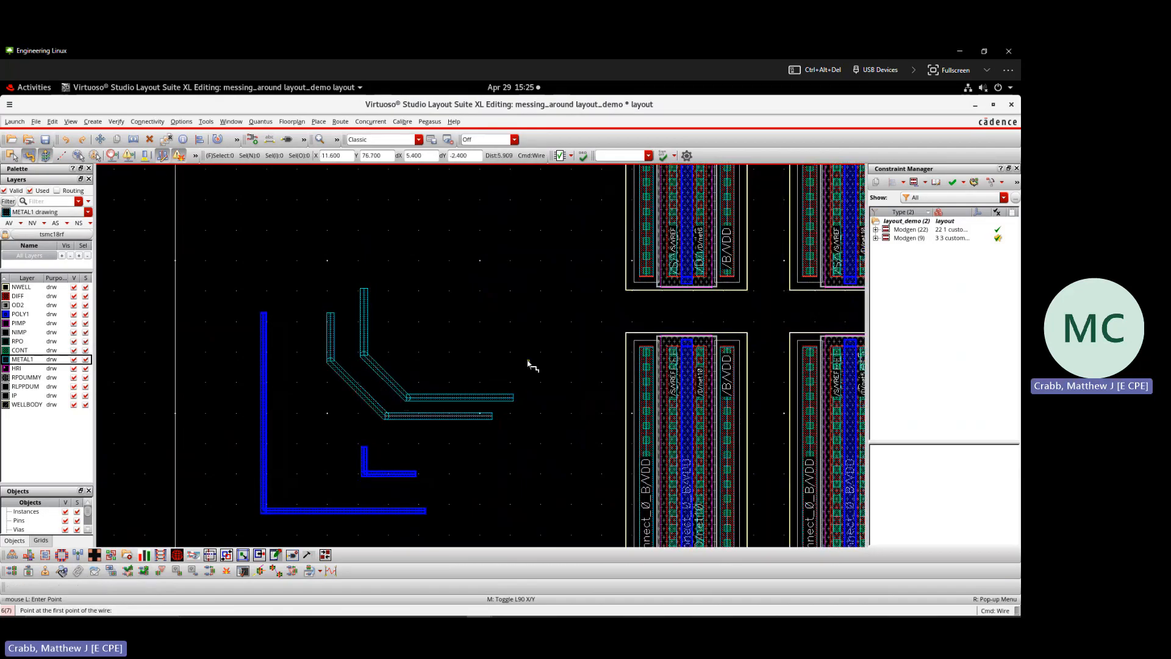
{"action": "key", "text": "Escape"}
- Review the justification, begin style and end style choices in the Create Wire options, and exit the command
{"action": "scroll", "coordinate": [526, 363], "scroll_direction": "down", "scroll_amount": 2}
{"action": "scroll", "coordinate": [361, 361], "scroll_direction": "up", "scroll_amount": 2}
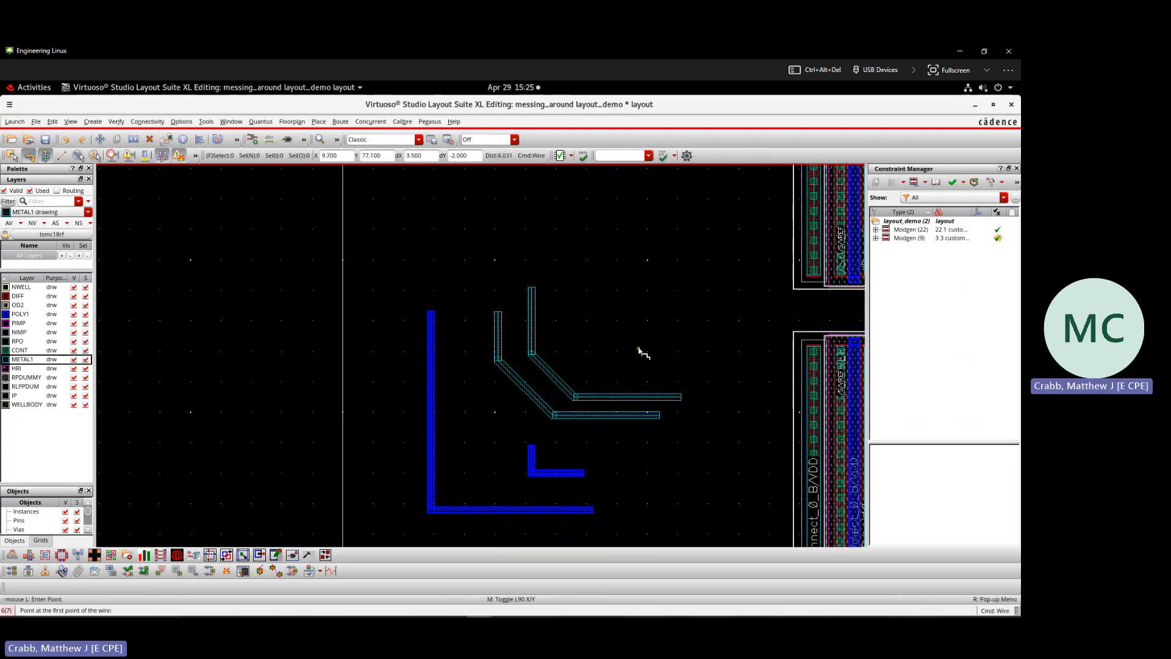
{"action": "key", "text": "p"}
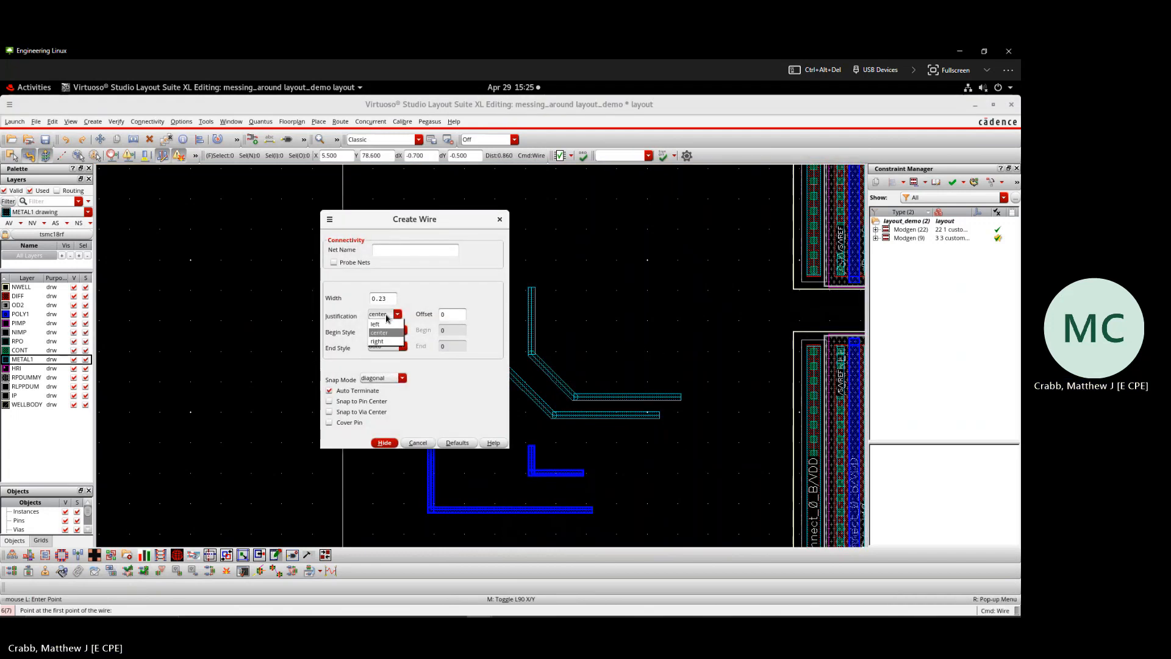
{"action": "left_click", "coordinate": [390, 330]}
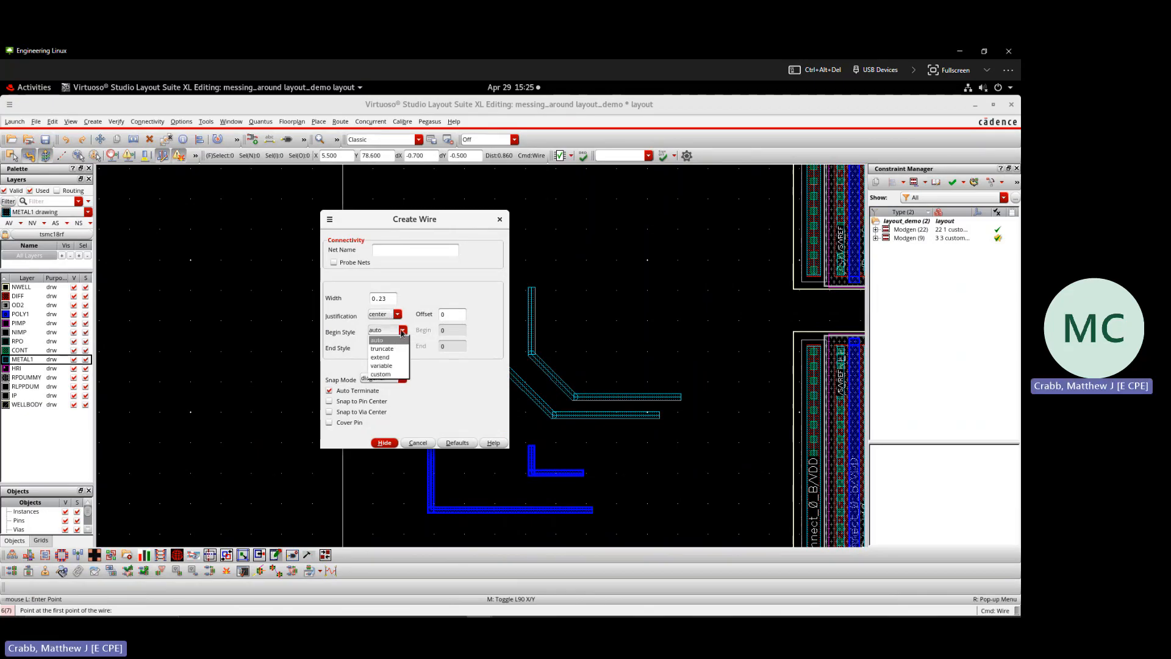
{"action": "left_click", "coordinate": [376, 340]}
{"action": "left_click", "coordinate": [402, 346]}
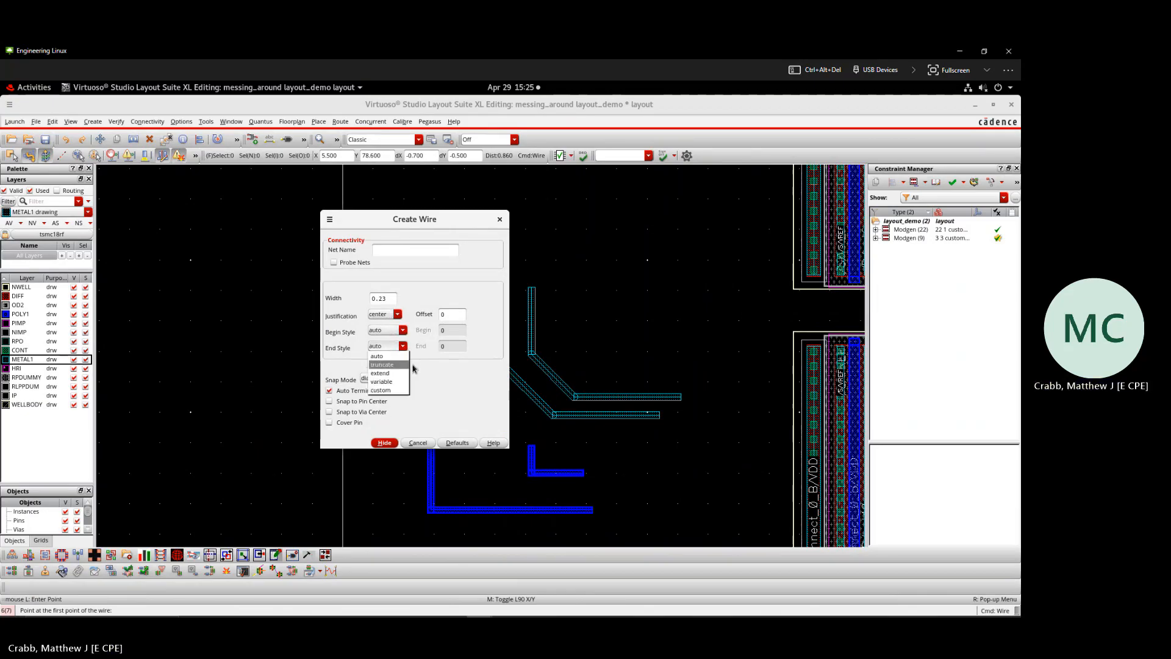
{"action": "left_click", "coordinate": [454, 393]}
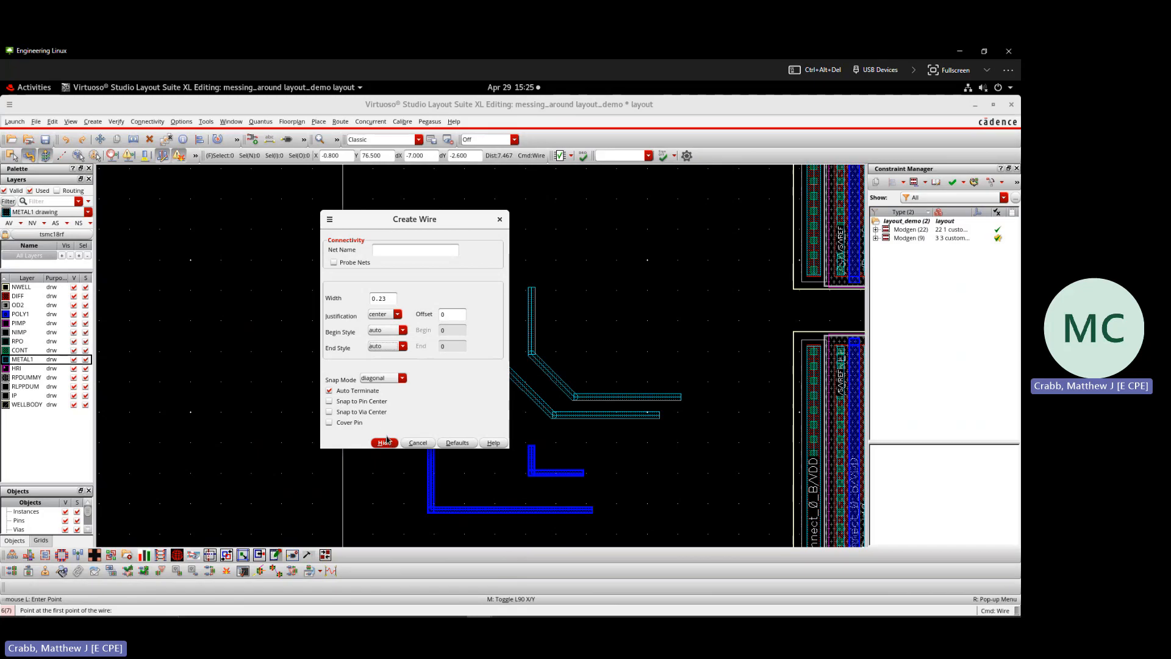
{"action": "key", "text": "Escape"}
- Delete all the demonstration POLY1 and METAL1 wires beside the transistor array
{"action": "scroll", "coordinate": [589, 386], "scroll_direction": "down", "scroll_amount": 1}
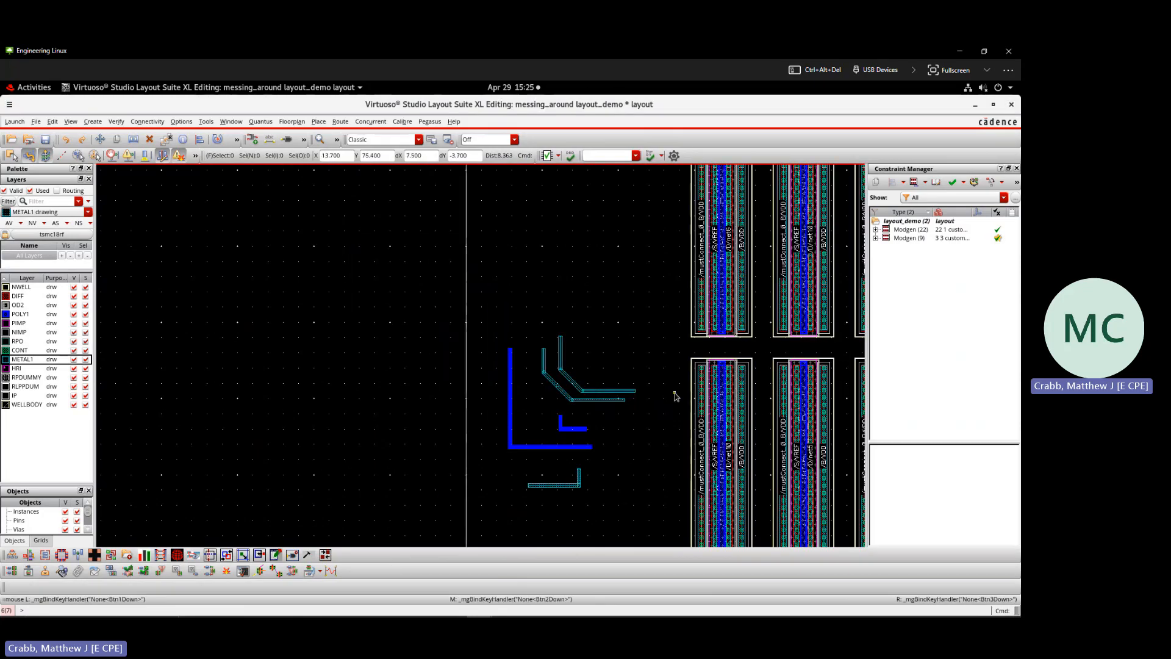
{"action": "scroll", "coordinate": [675, 392], "scroll_direction": "up", "scroll_amount": 1}
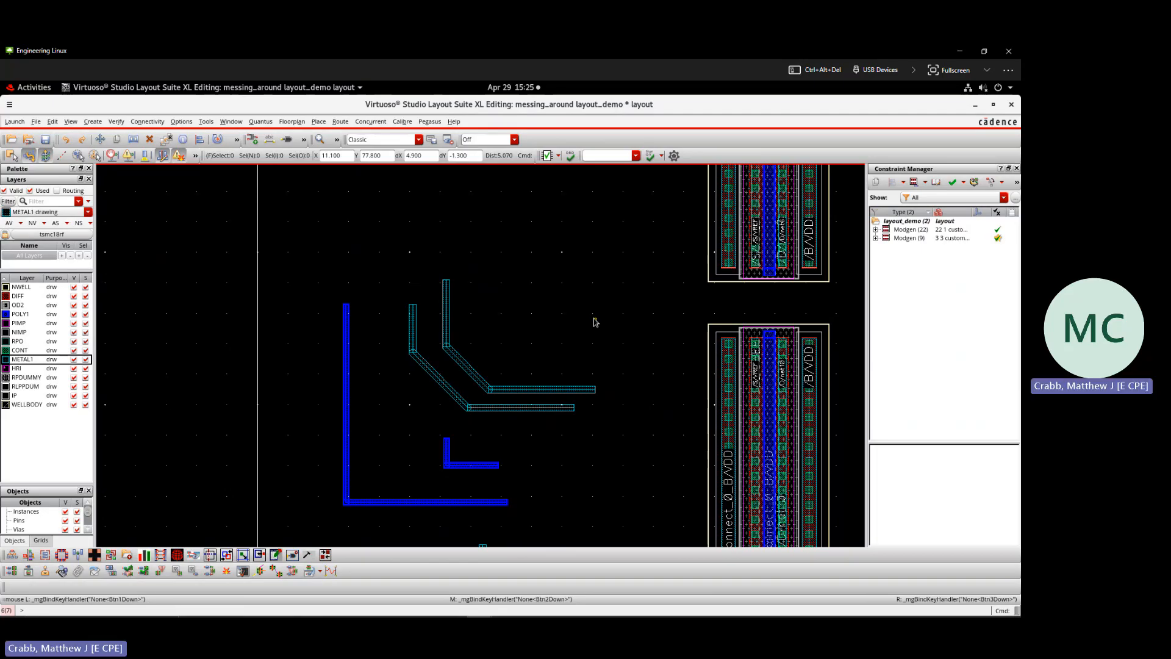
{"action": "scroll", "coordinate": [586, 317], "scroll_direction": "down", "scroll_amount": 2, "text": "ctrl"}
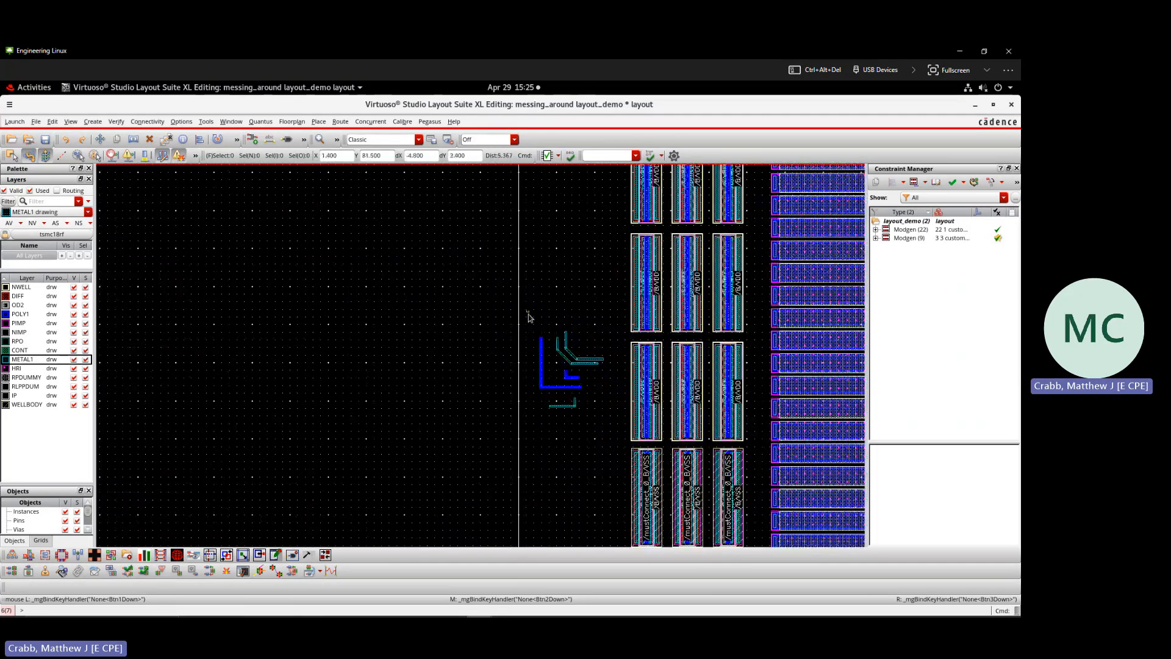
{"action": "left_click_drag", "start_coordinate": [529, 311], "coordinate": [610, 428]}
{"action": "left_click", "coordinate": [610, 428]}
{"action": "key", "text": "Delete"}
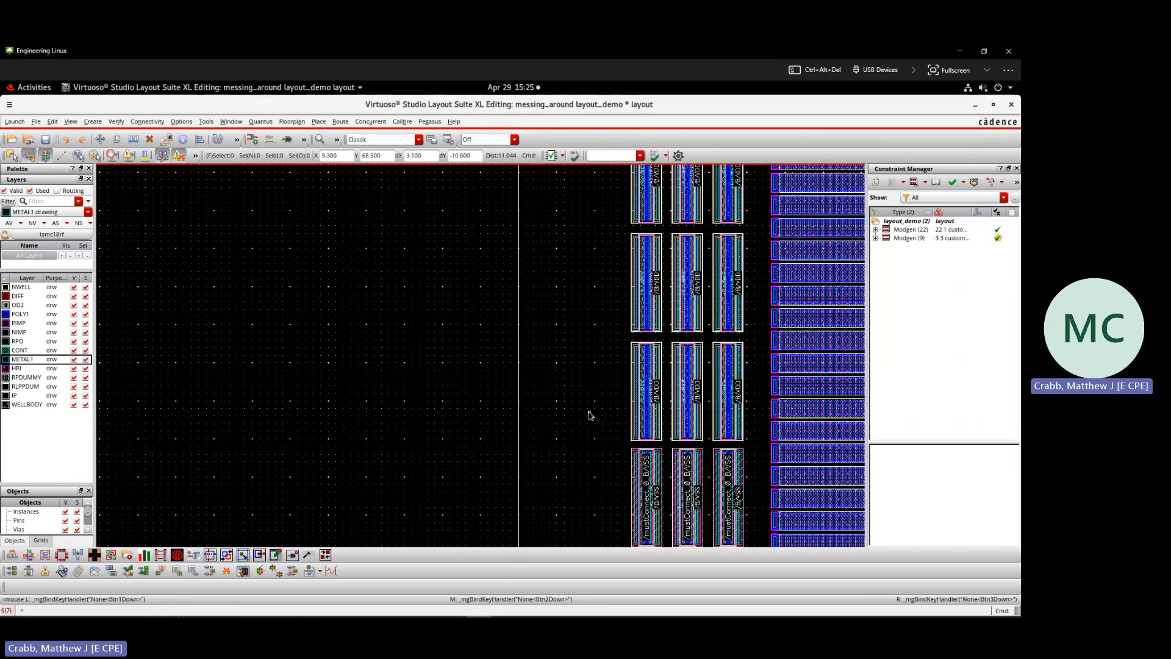
- Delete the large POLY1 rectangle above the devices and the large DIFF rectangle beside the resistor array
{"action": "key", "text": "f"}
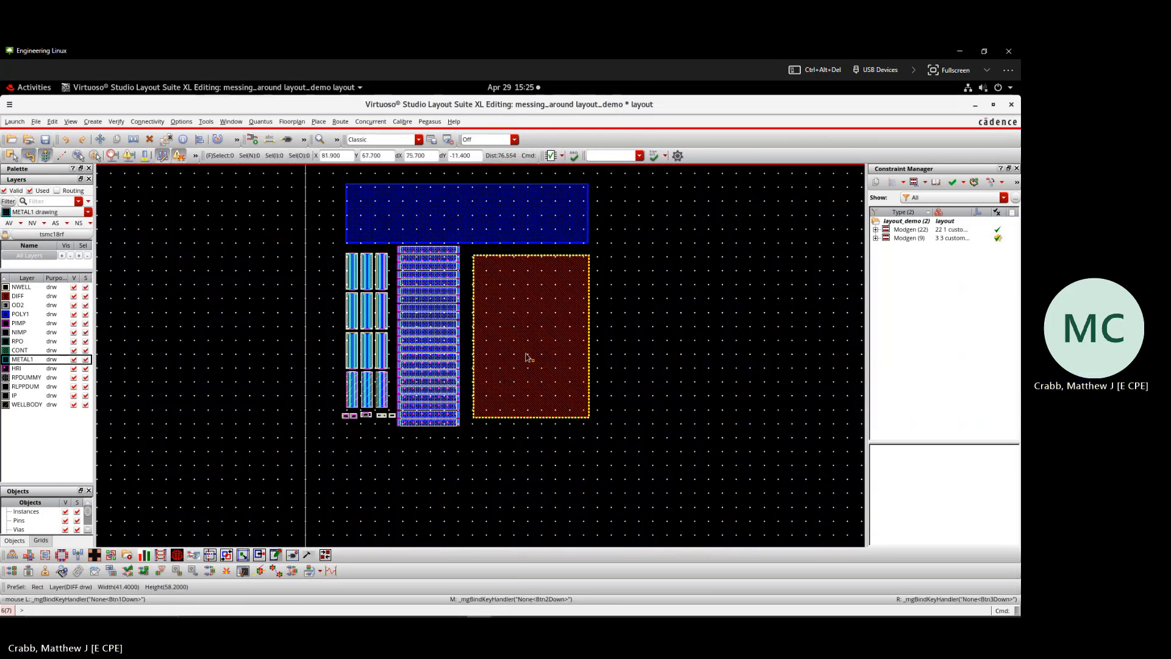
{"action": "left_click", "coordinate": [505, 229]}
{"action": "left_click", "coordinate": [528, 339]}
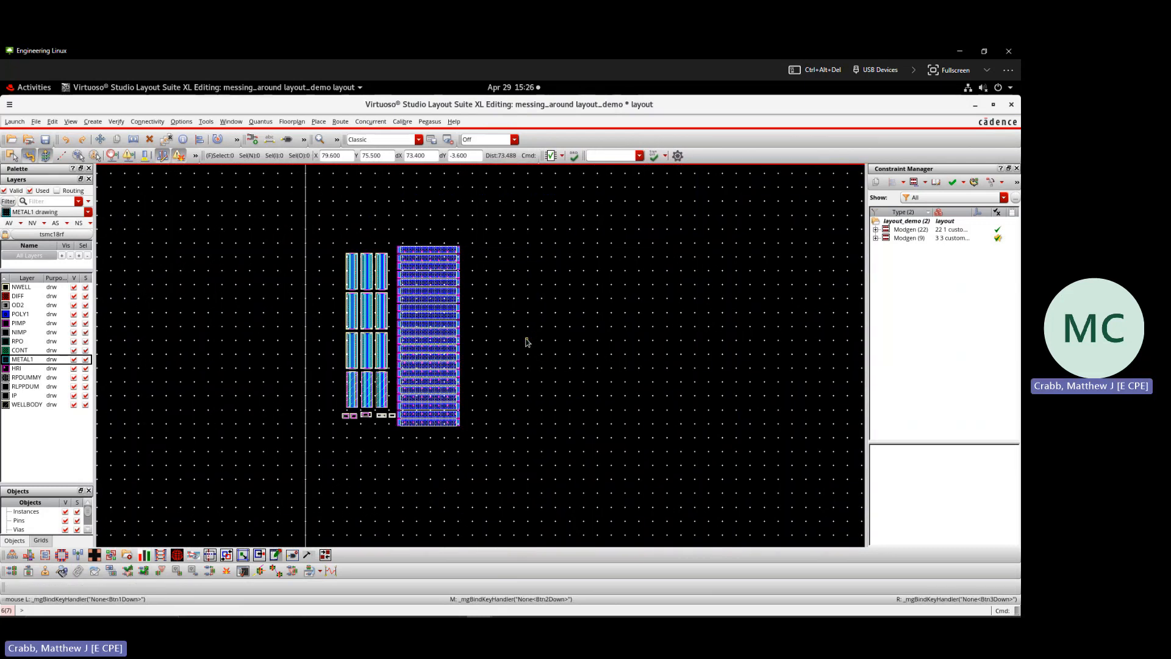
- Draw a straight vertical METAL1 wire about 5.7 long in the empty area to the right of the resistor array
{"action": "key", "text": "f"}
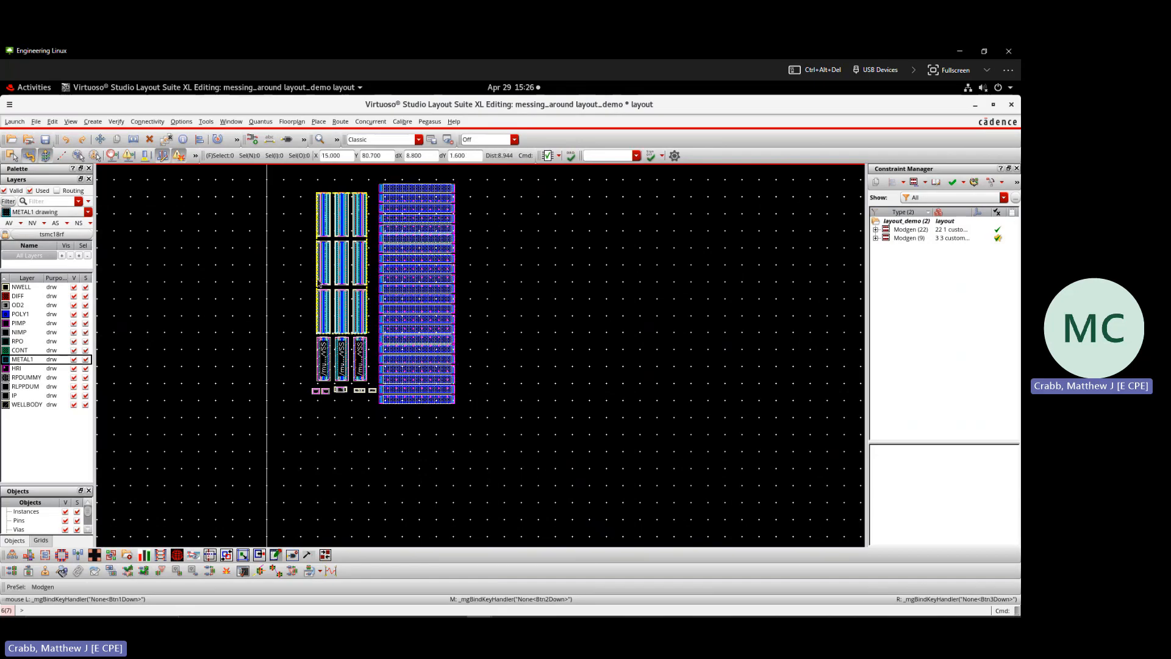
{"action": "scroll", "coordinate": [318, 283], "scroll_direction": "up", "scroll_amount": 1, "text": "ctrl"}
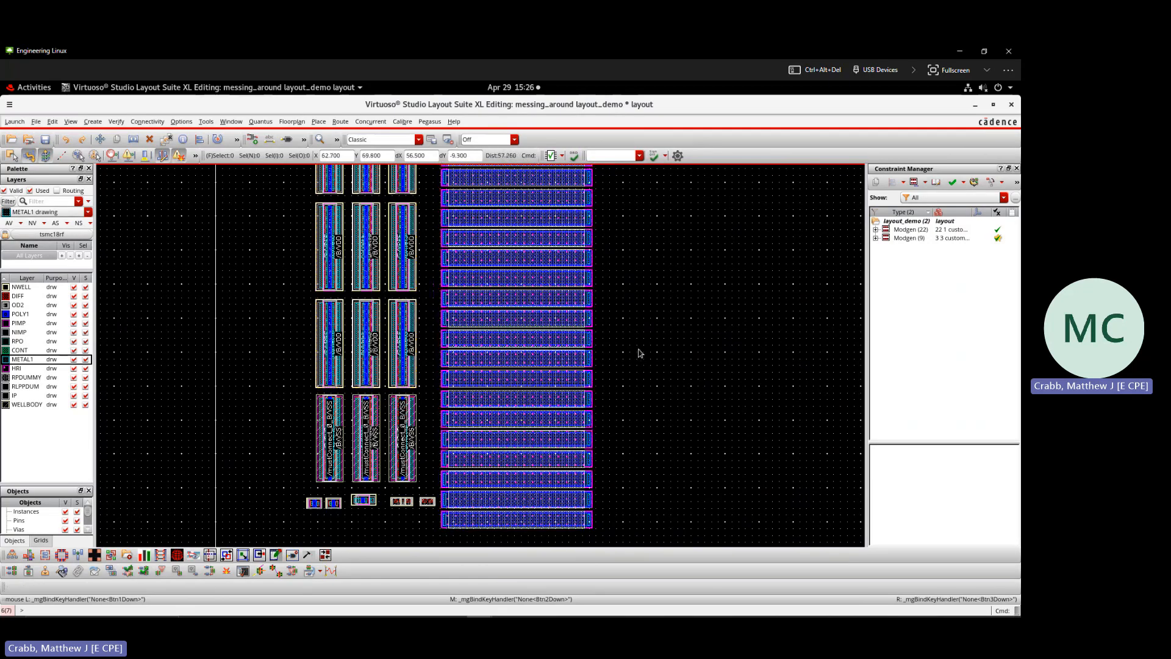
{"action": "scroll", "coordinate": [631, 353], "scroll_direction": "up", "scroll_amount": 1, "text": "ctrl"}
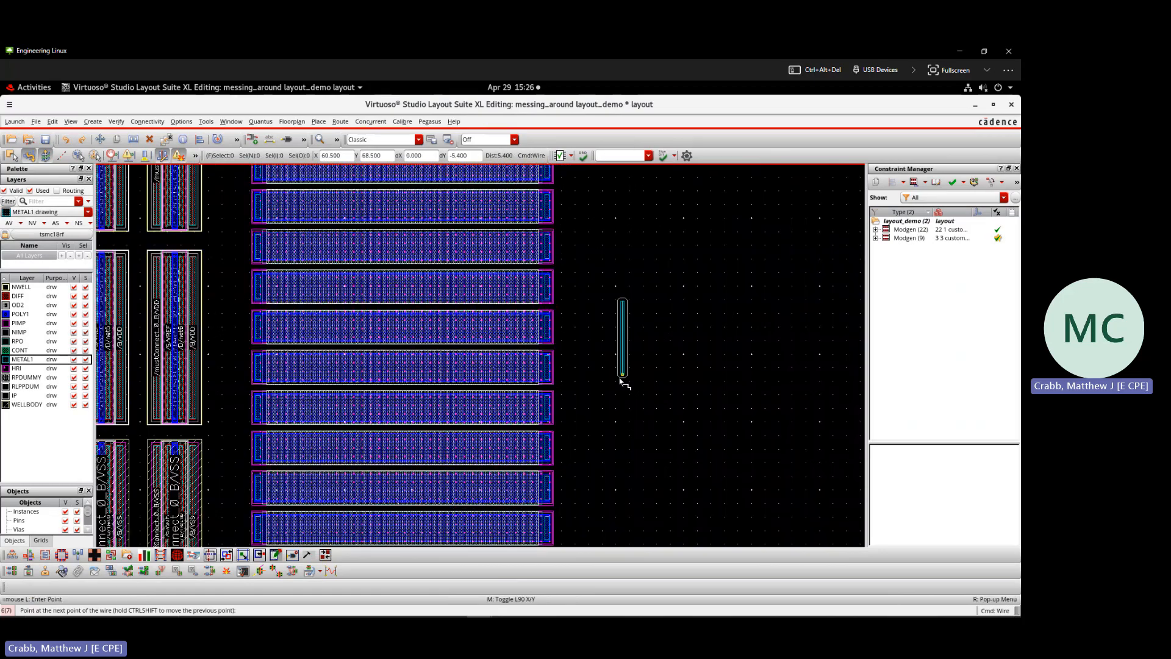
{"action": "scroll", "coordinate": [624, 338], "scroll_direction": "up", "scroll_amount": 1, "text": "ctrl"}
- Set the width of the vertical METAL1 wire to 0.5 in its properties
{"action": "left_click", "coordinate": [624, 342]}
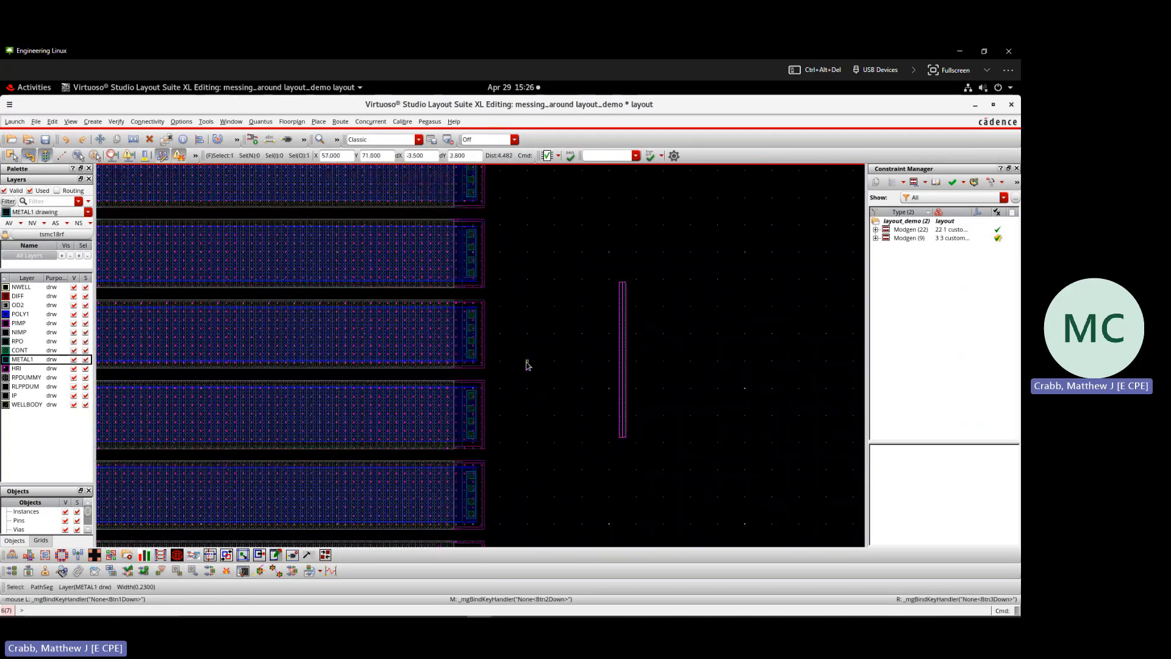
{"action": "key", "text": "q"}
{"action": "left_click_drag", "start_coordinate": [228, 201], "coordinate": [175, 203]}
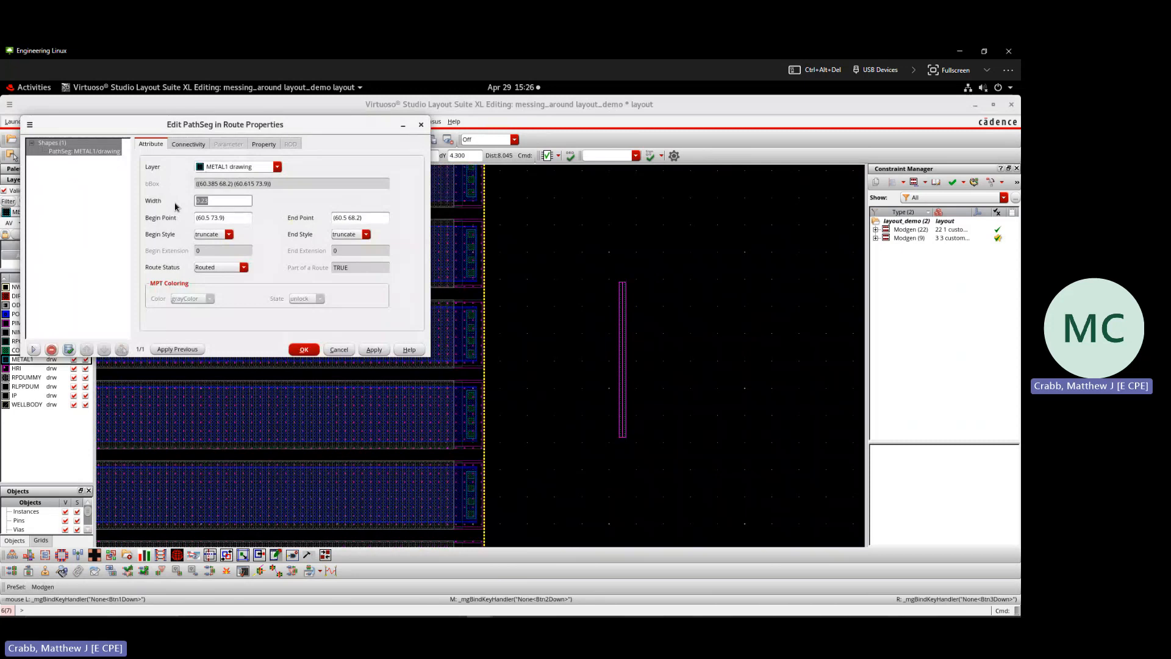
{"action": "type", "text": "0.5"}
{"action": "key", "text": "Return"}
{"action": "scroll", "coordinate": [631, 319], "scroll_direction": "up", "scroll_amount": 2, "text": "ctrl"}
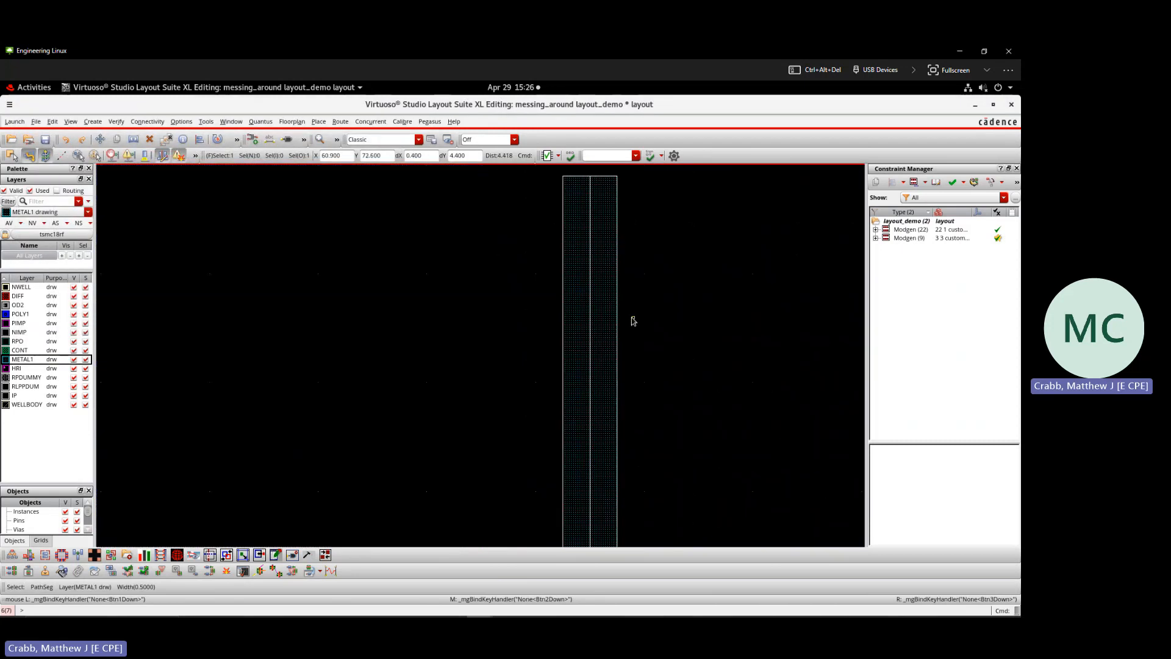
{"action": "scroll", "coordinate": [584, 357], "scroll_direction": "down", "scroll_amount": 2, "text": "ctrl"}
{"action": "scroll", "coordinate": [582, 360], "scroll_direction": "up", "scroll_amount": 2, "text": "ctrl"}
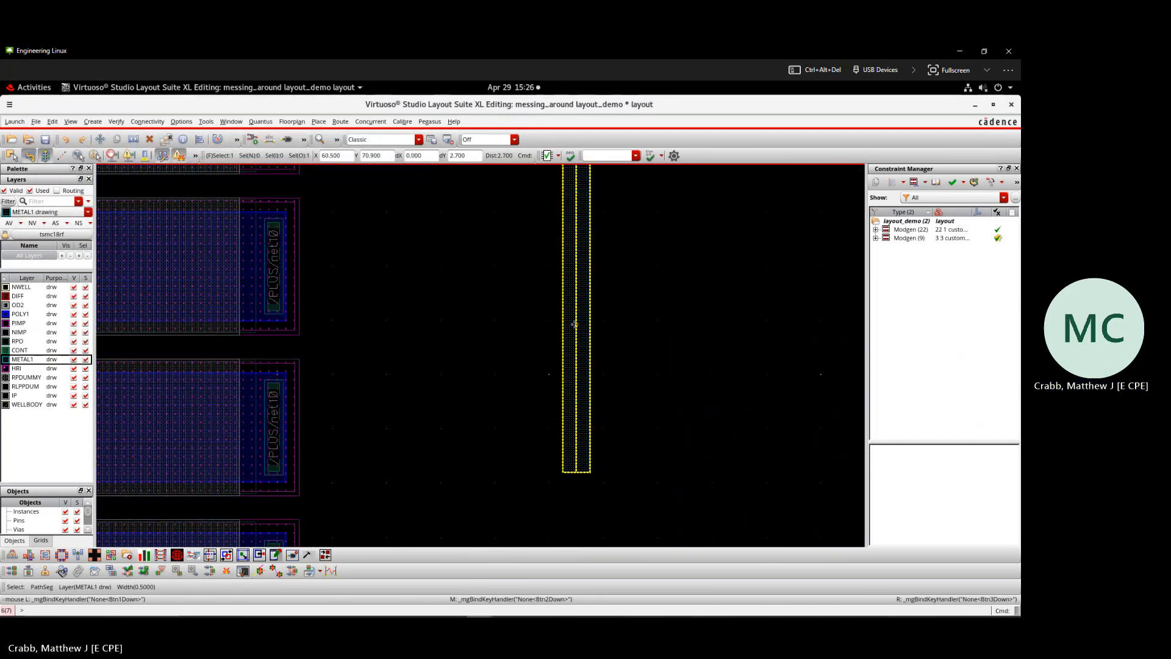
- Preview an M1_SUB via with 3 rows and 3 columns over the METAL1 wire, and cancel Create Via without placing it
{"action": "key", "text": "o"}
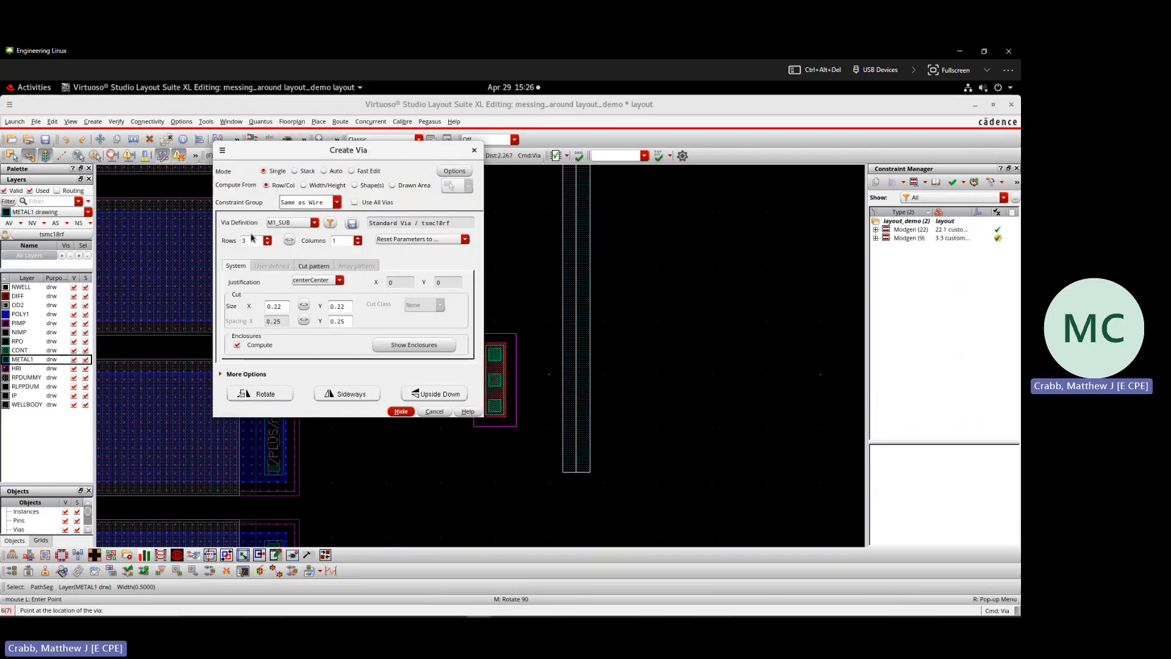
{"action": "left_click", "coordinate": [358, 238]}
{"action": "left_click", "coordinate": [358, 238]}
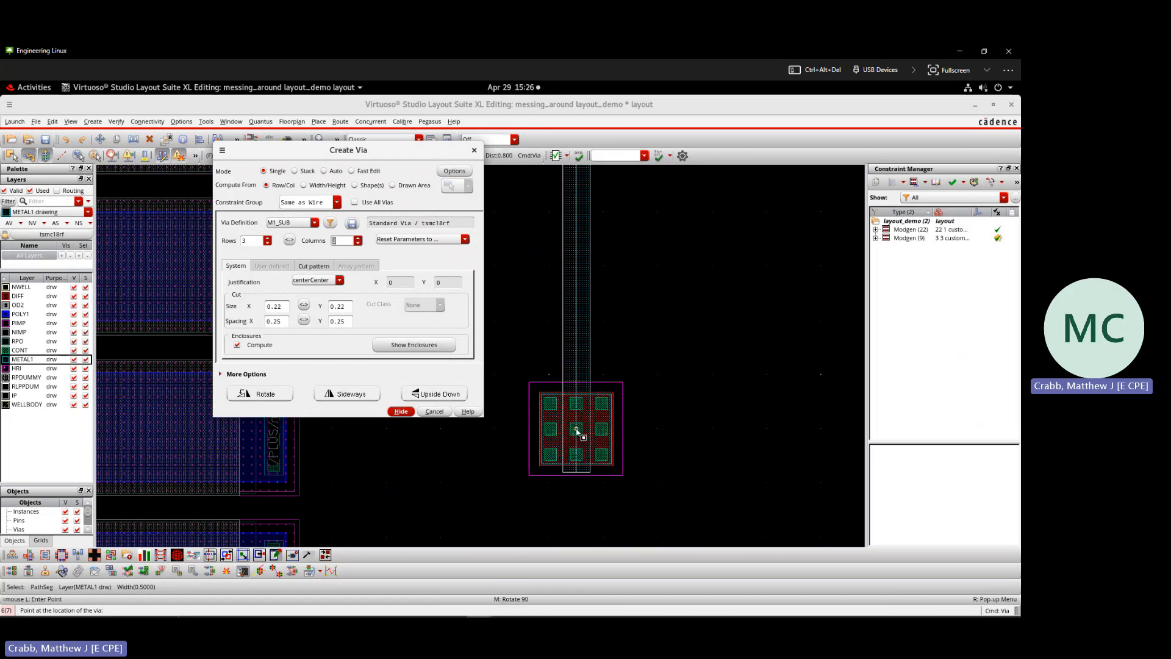
{"action": "key", "text": "Return"}
{"action": "key", "text": "Escape"}
- Delete the vertical METAL1 wire beside the resistor array
{"action": "scroll", "coordinate": [564, 388], "scroll_direction": "down", "scroll_amount": 2, "text": "ctrl"}
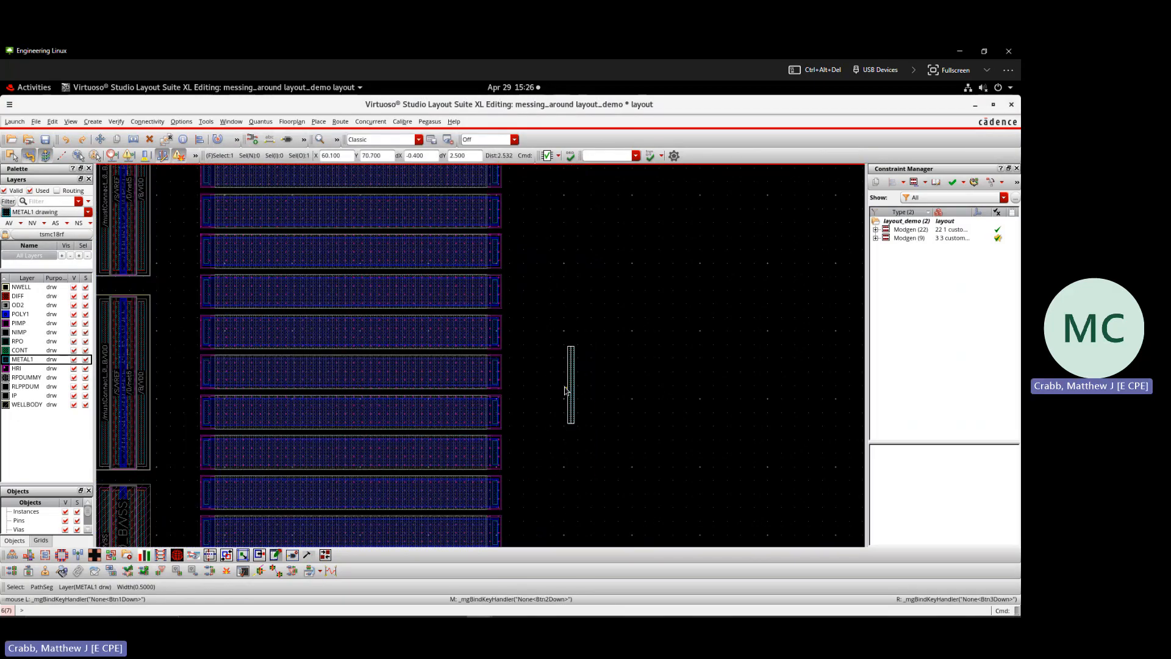
{"action": "scroll", "coordinate": [563, 388], "scroll_direction": "up", "scroll_amount": 1, "text": "ctrl"}
{"action": "left_click", "coordinate": [594, 379]}
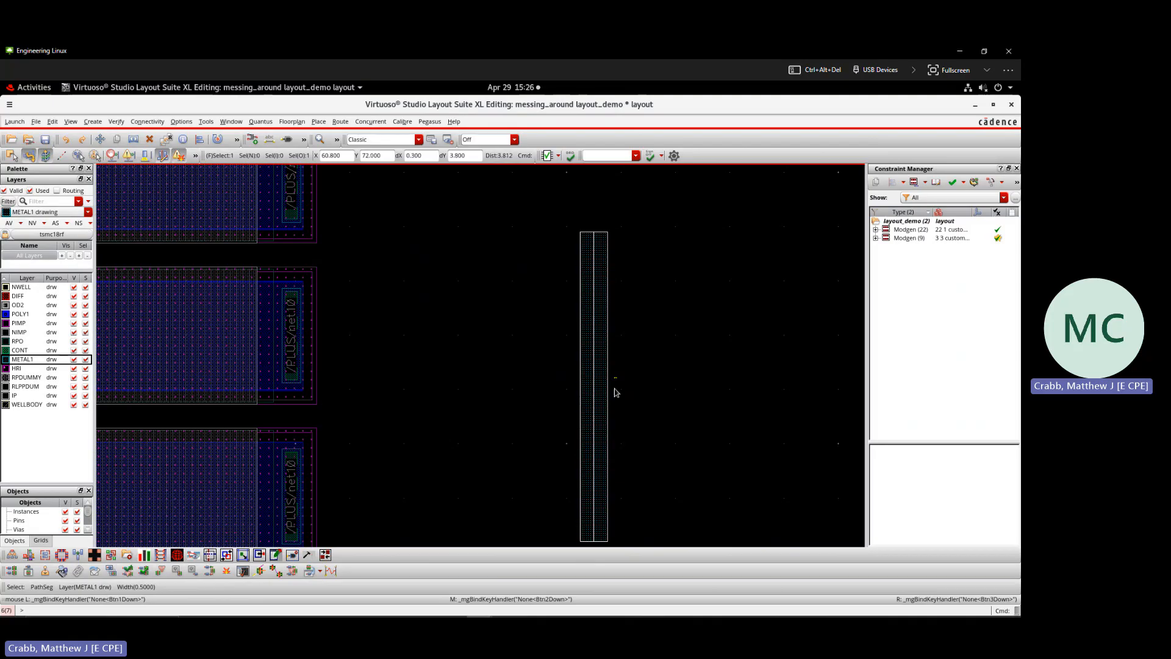
{"action": "key", "text": "Delete"}
{"action": "scroll", "coordinate": [593, 406], "scroll_direction": "down", "scroll_amount": 3}
{"action": "scroll", "coordinate": [574, 391], "scroll_direction": "down", "scroll_amount": 1}
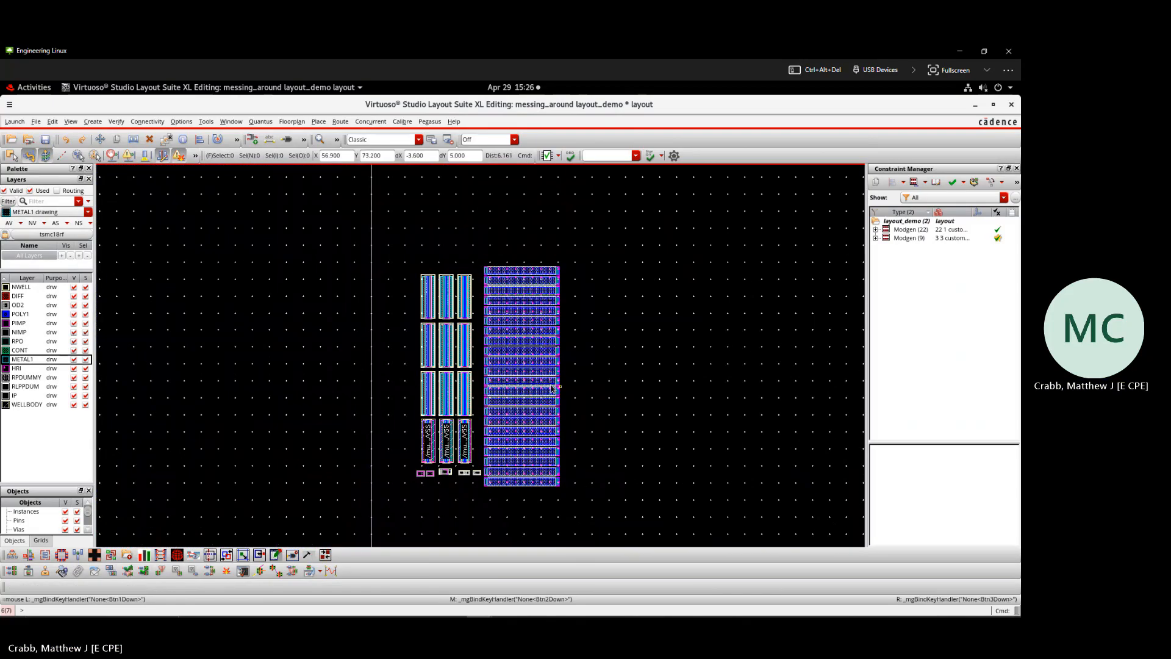
{"action": "scroll", "coordinate": [488, 375], "scroll_direction": "up", "scroll_amount": 1}
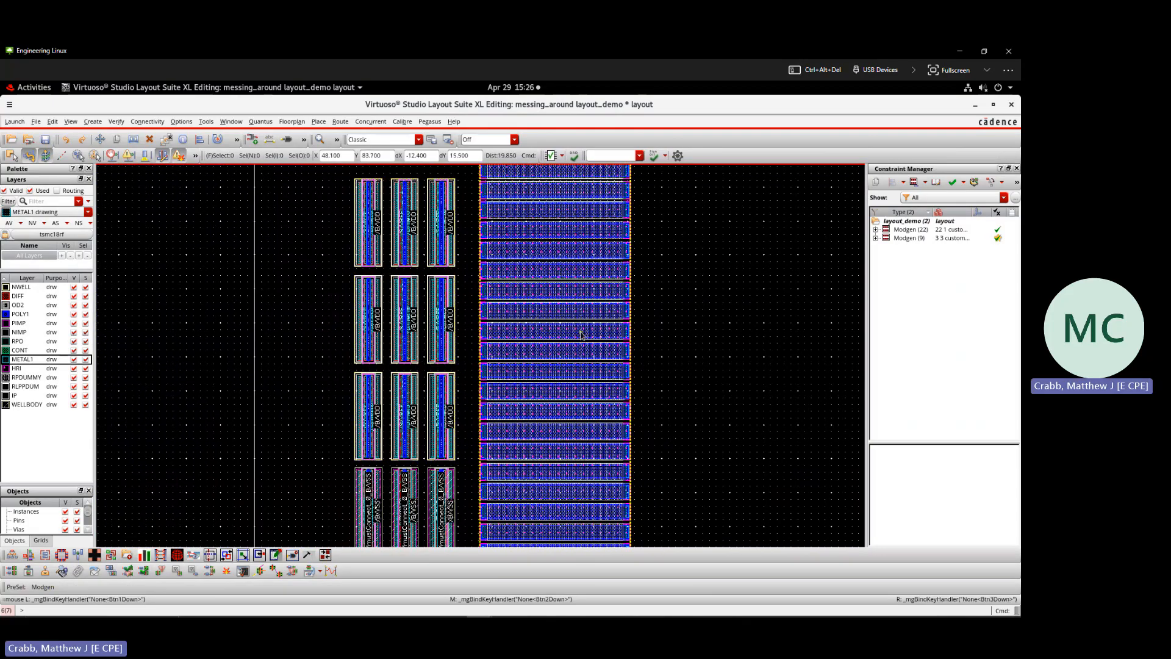
{"action": "scroll", "coordinate": [359, 294], "scroll_direction": "up", "scroll_amount": 2}
{"action": "scroll", "coordinate": [358, 294], "scroll_direction": "up", "scroll_amount": 1}
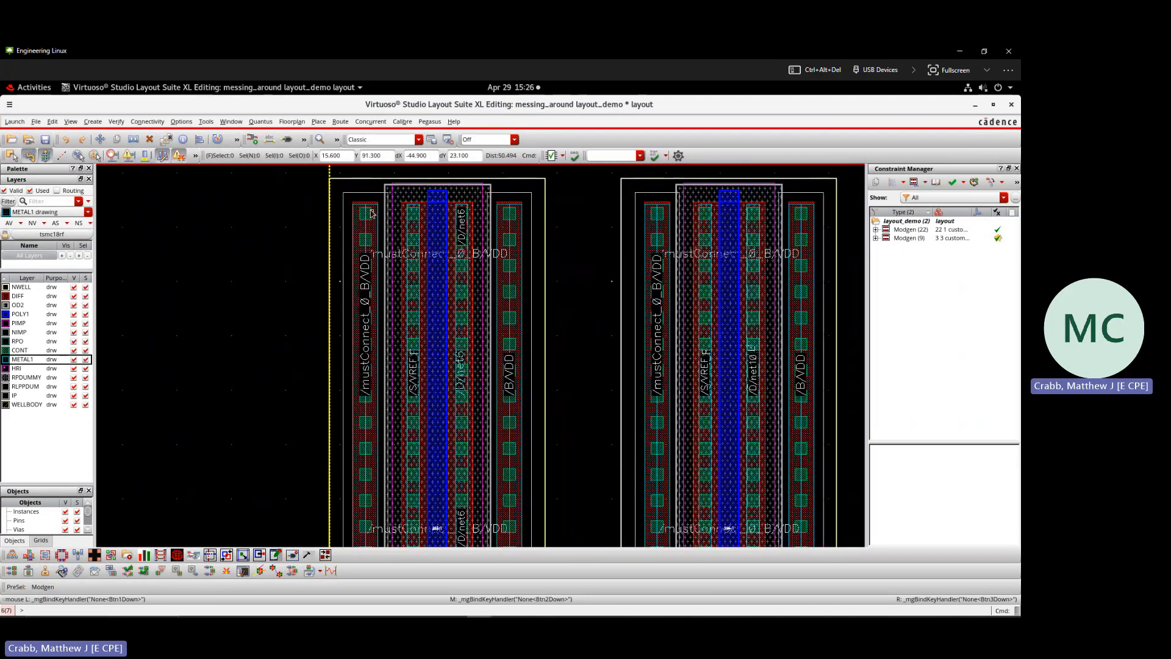
{"action": "scroll", "coordinate": [359, 251], "scroll_direction": "down", "scroll_amount": 3}
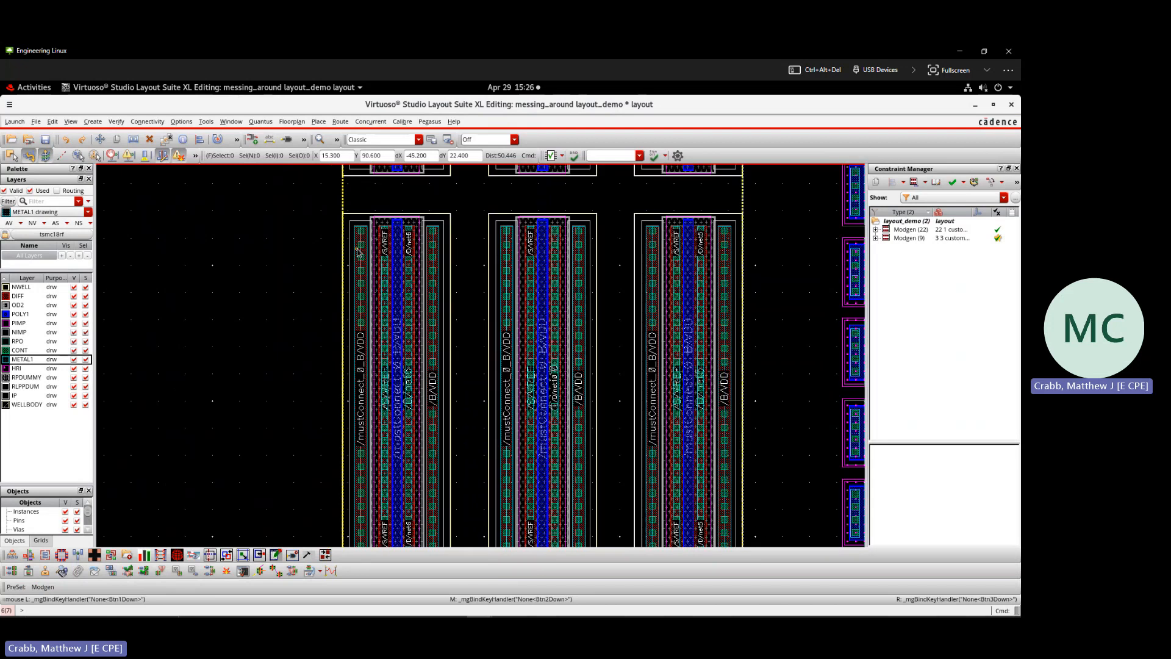
{"action": "scroll", "coordinate": [422, 290], "scroll_direction": "down", "scroll_amount": 1}
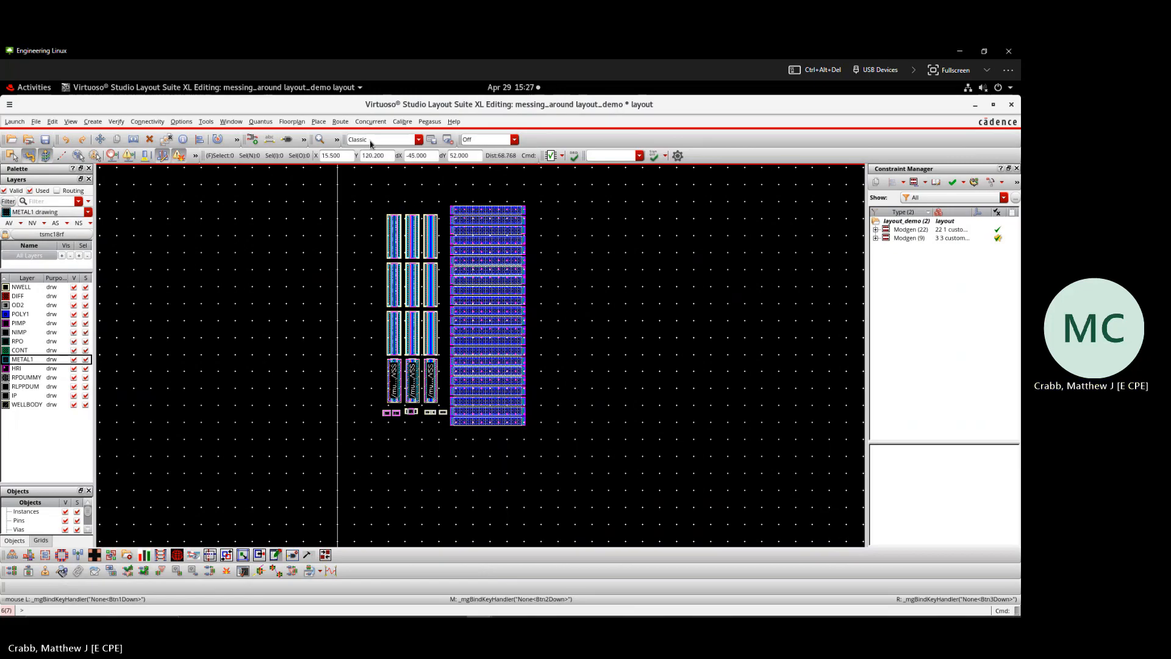
- Review the automatic routing options, including Routability Check and Congestion Analysis, and close them unchanged
{"action": "left_click", "coordinate": [349, 123]}
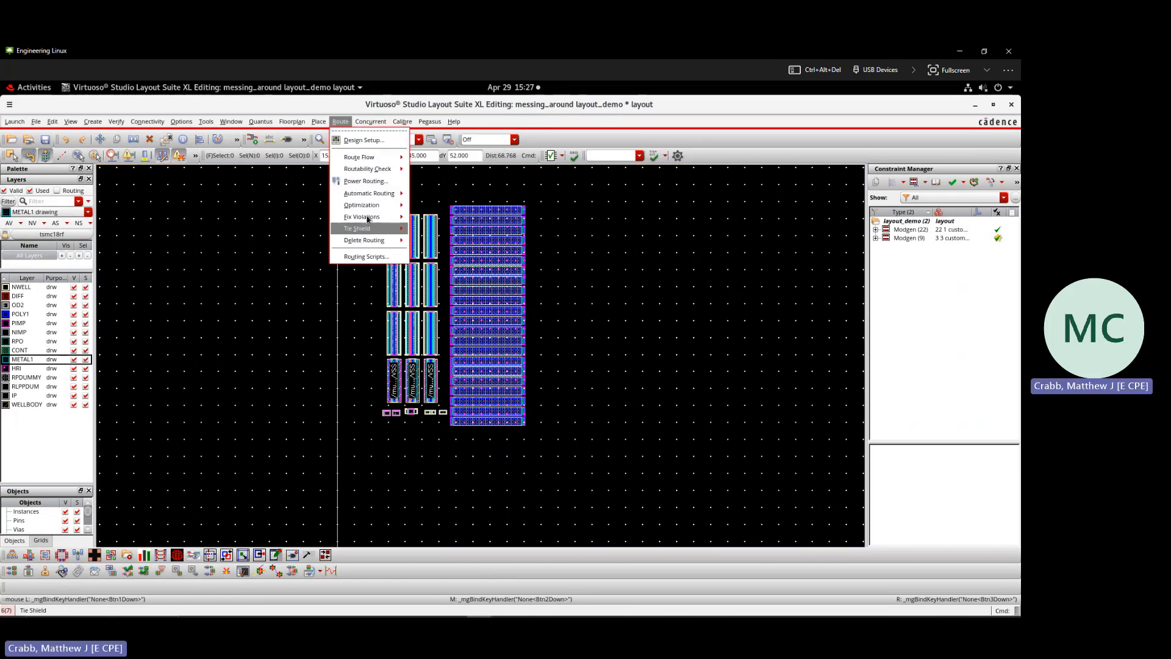
{"action": "mouse_move", "coordinate": [373, 193]}
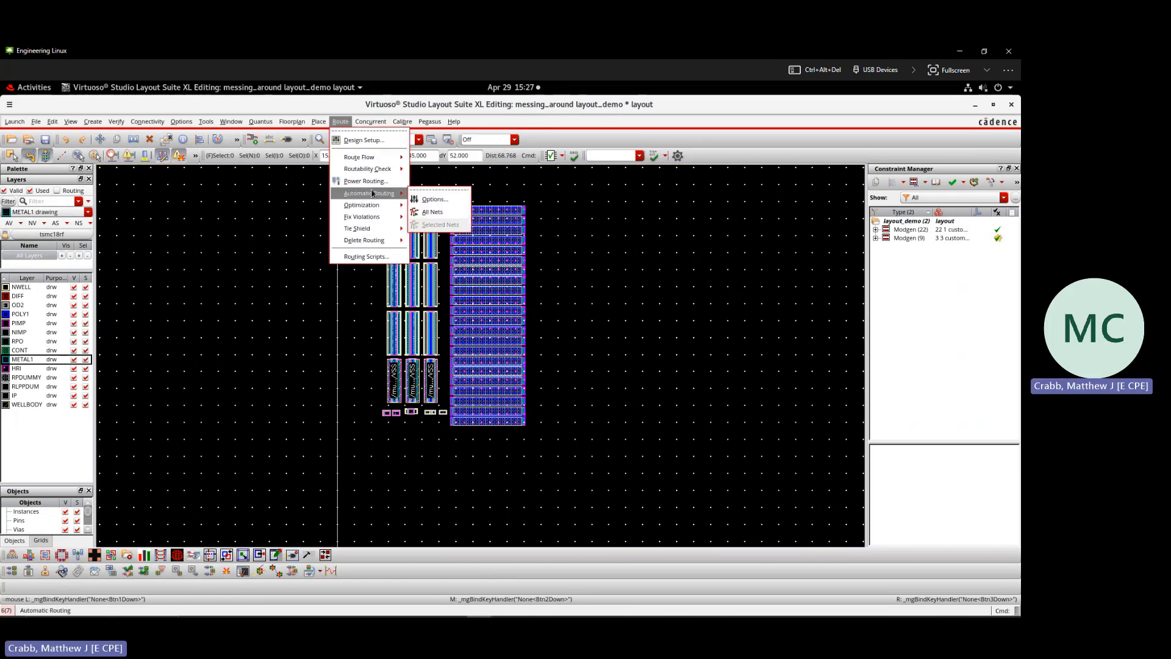
{"action": "left_click", "coordinate": [434, 199]}
{"action": "left_click", "coordinate": [296, 213]}
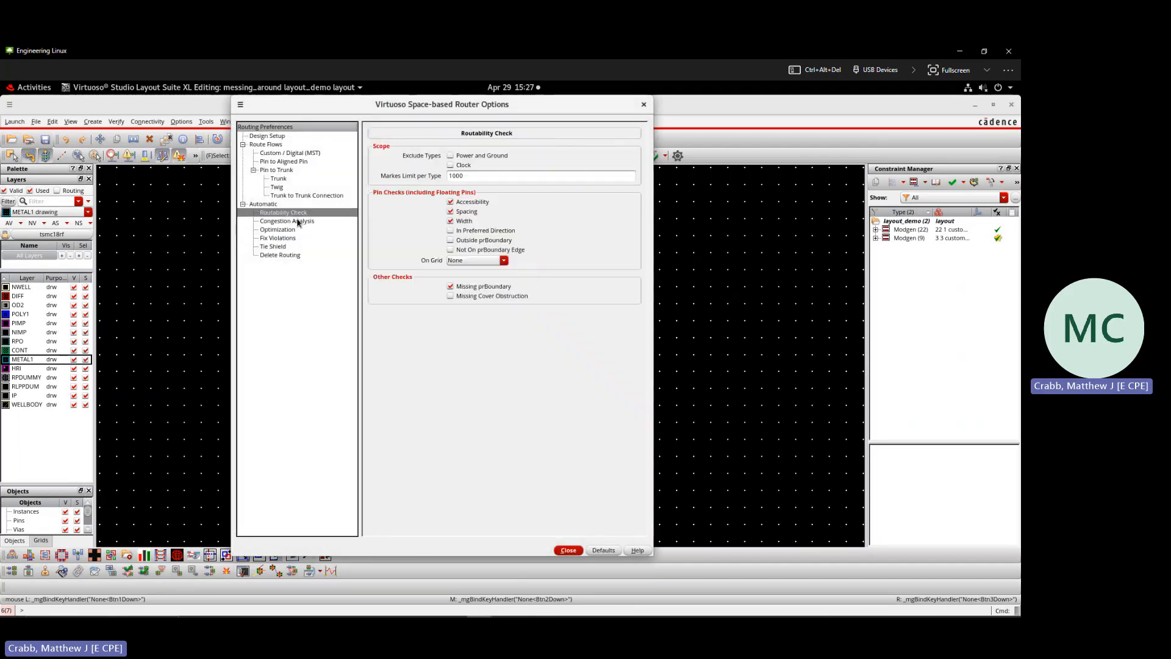
{"action": "left_click", "coordinate": [286, 221]}
{"action": "left_click", "coordinate": [264, 204]}
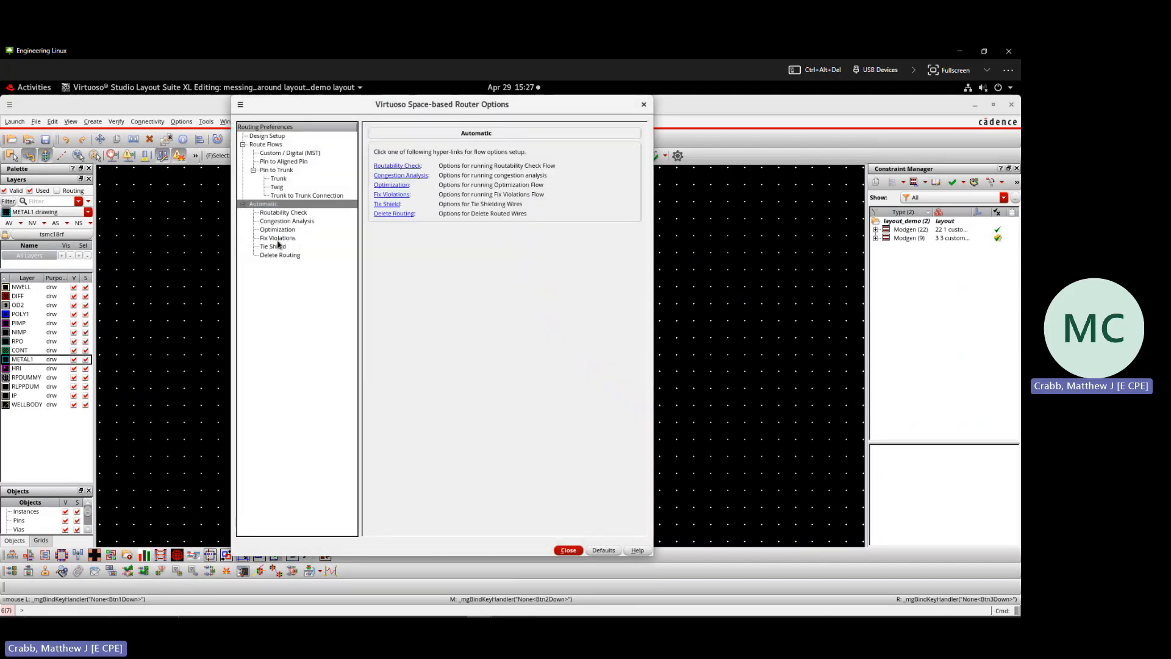
{"action": "left_click", "coordinate": [562, 551]}
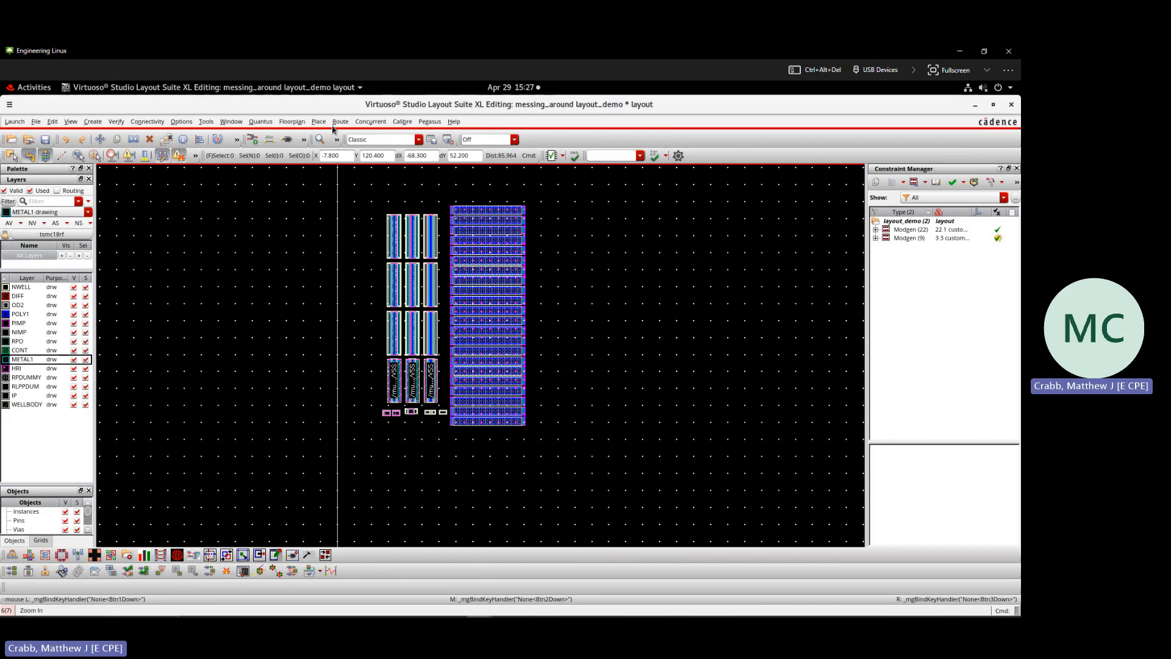
- Run automatic routing on all nets of the layout
{"action": "left_click", "coordinate": [340, 122]}
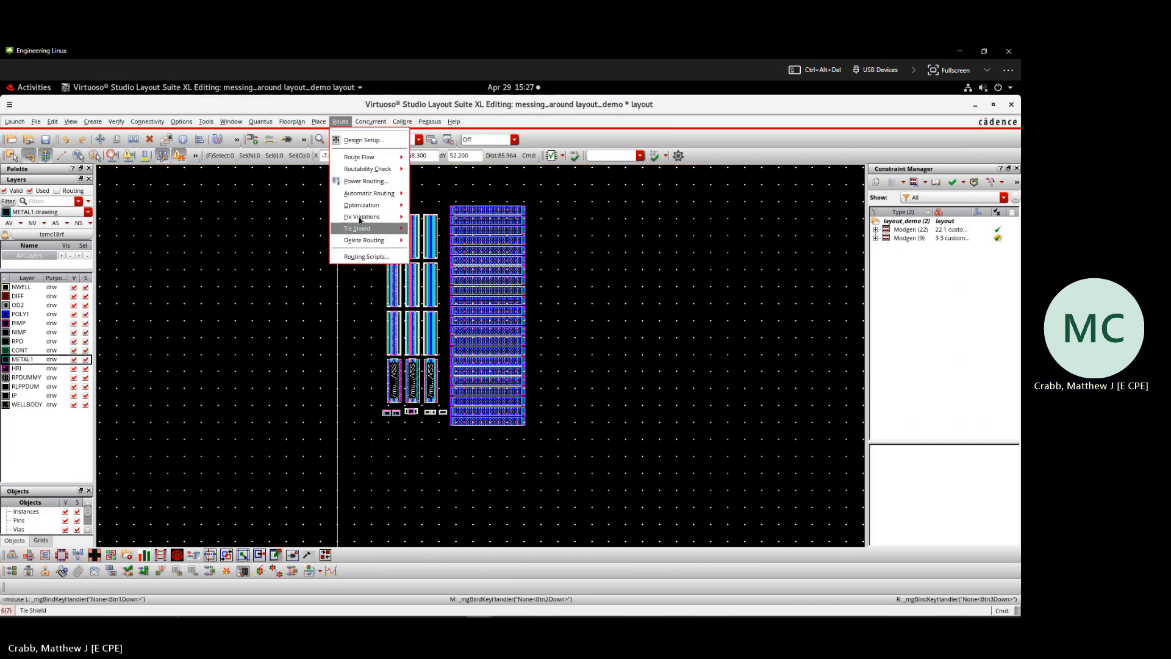
{"action": "mouse_move", "coordinate": [362, 200]}
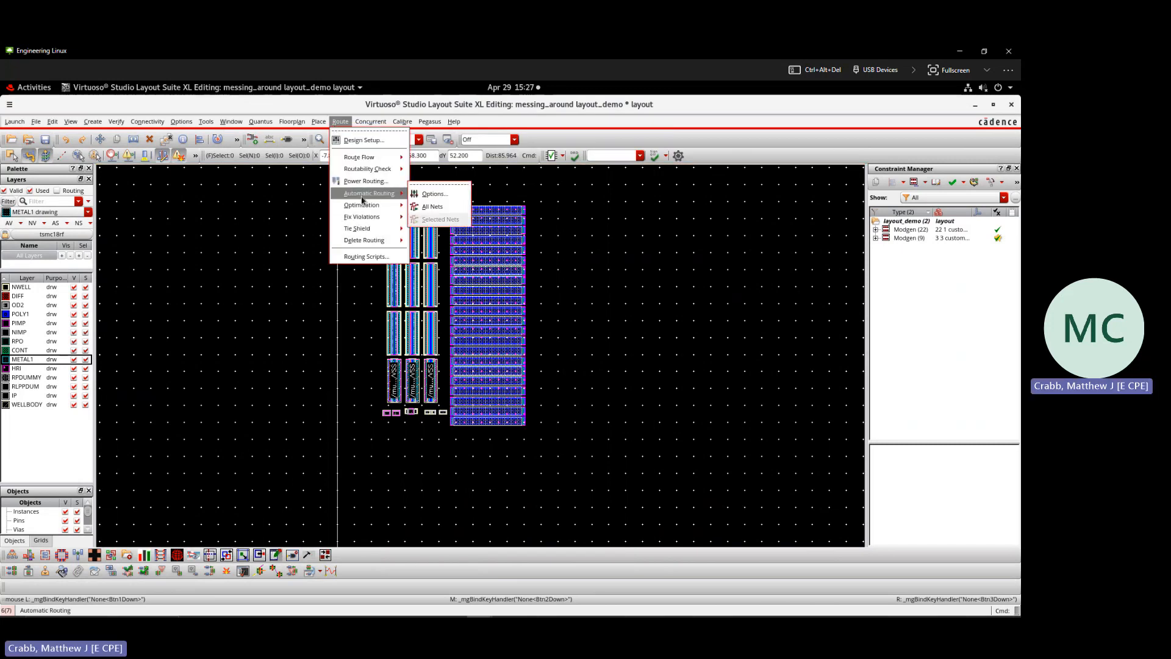
{"action": "left_click", "coordinate": [429, 207]}
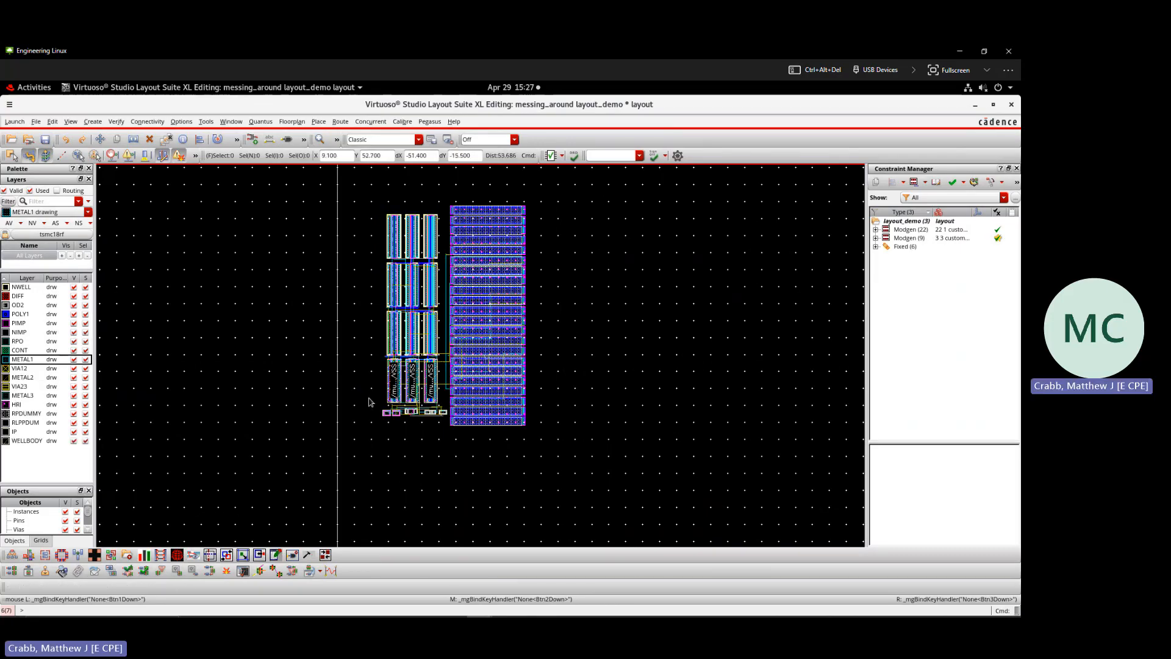
- Examine the automatically routed wires and vias between the transistor columns, the pins and the resistor array, up close and in overview
{"action": "scroll", "coordinate": [370, 399], "scroll_direction": "up", "scroll_amount": 3}
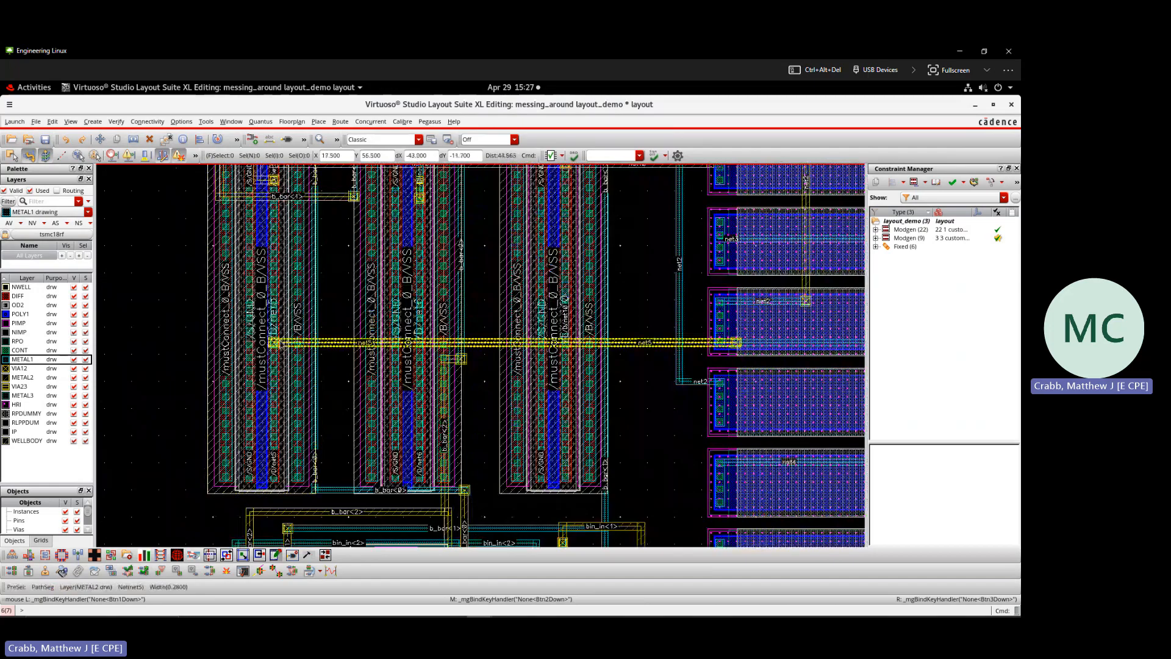
{"action": "scroll", "coordinate": [541, 342], "scroll_direction": "down", "scroll_amount": 1}
{"action": "scroll", "coordinate": [680, 337], "scroll_direction": "down", "scroll_amount": 2}
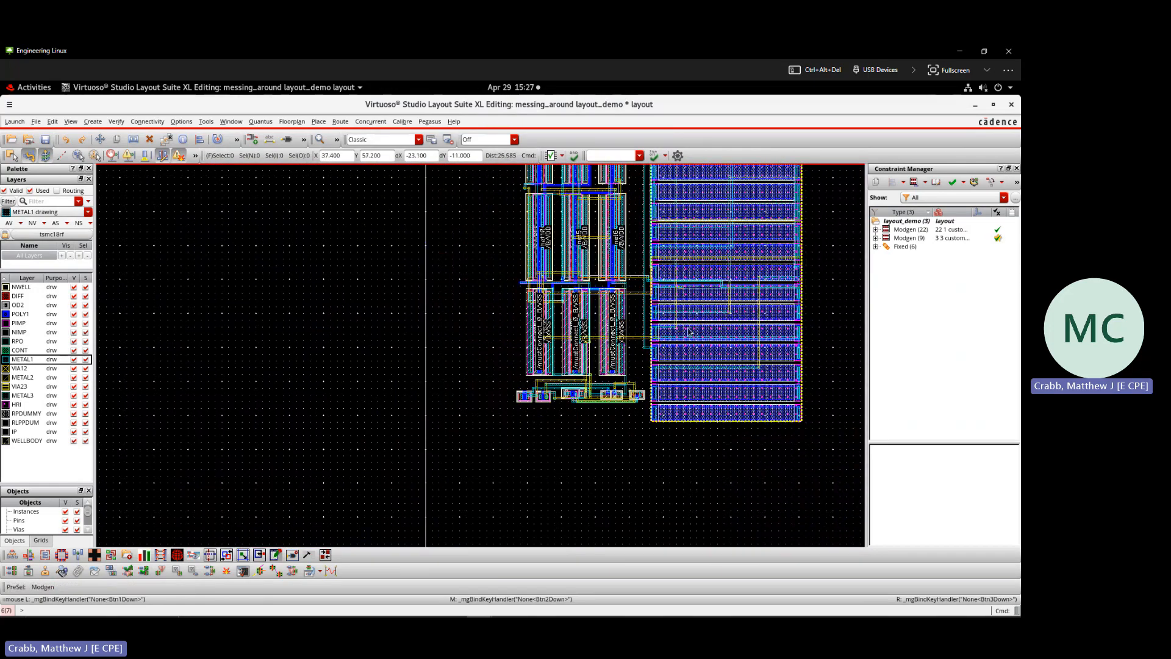
{"action": "scroll", "coordinate": [584, 285], "scroll_direction": "up", "scroll_amount": 2}
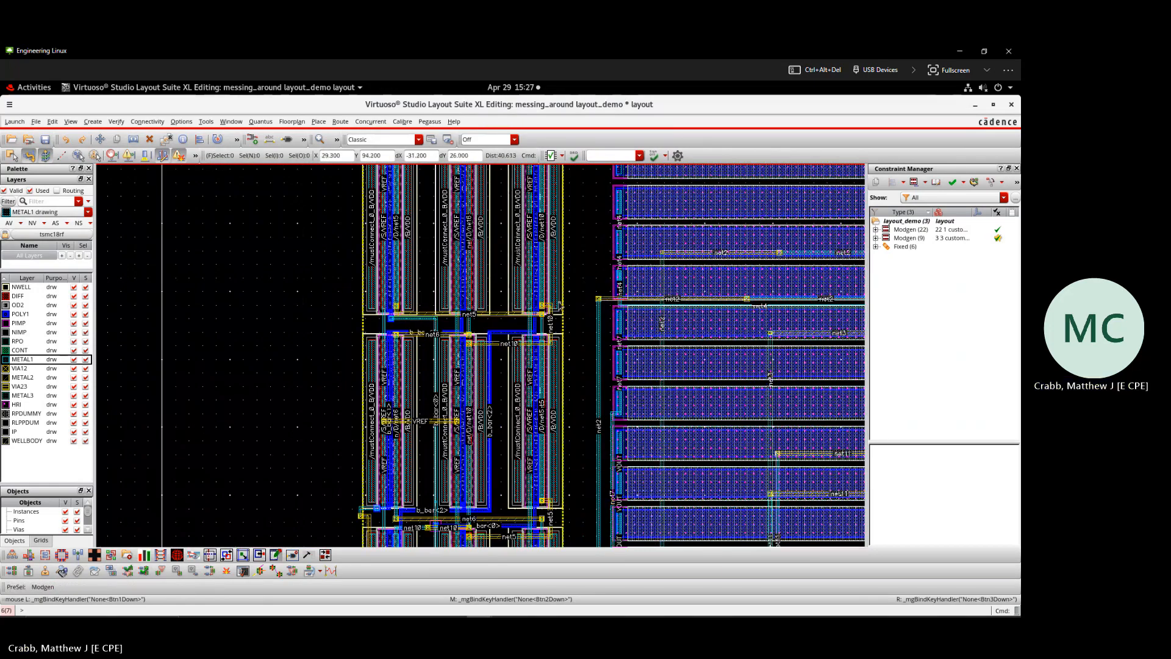
{"action": "scroll", "coordinate": [453, 343], "scroll_direction": "up", "scroll_amount": 2}
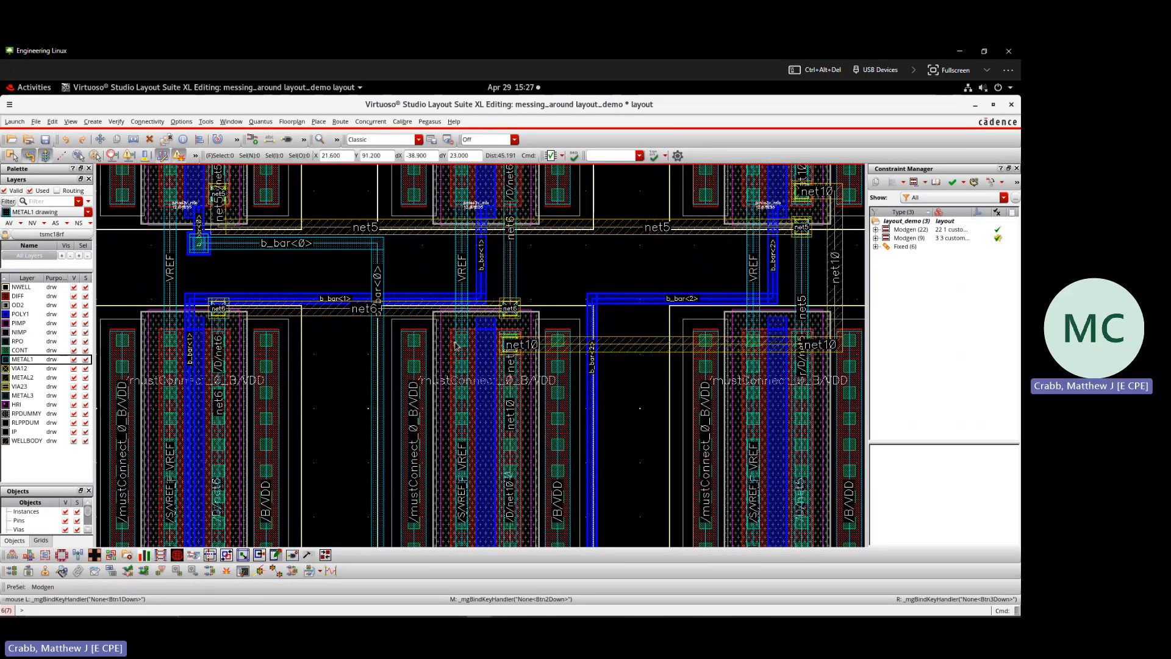
{"action": "scroll", "coordinate": [457, 345], "scroll_direction": "down", "scroll_amount": 3}
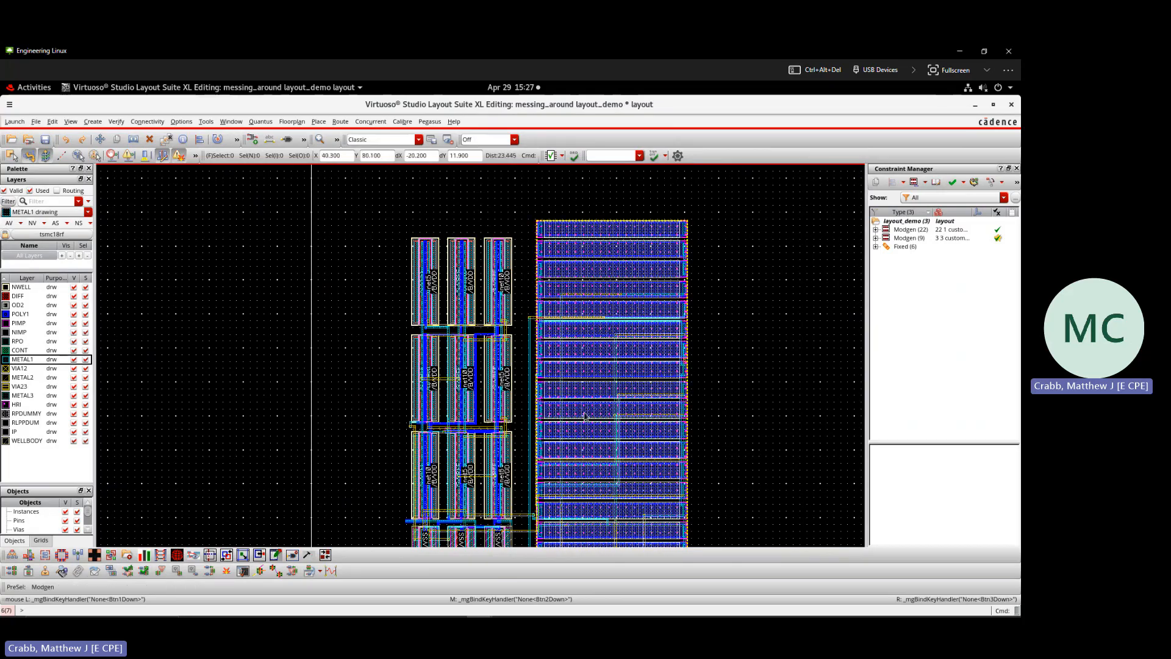
{"action": "scroll", "coordinate": [584, 416], "scroll_direction": "down", "scroll_amount": 2}
{"action": "scroll", "coordinate": [562, 502], "scroll_direction": "up", "scroll_amount": 2}
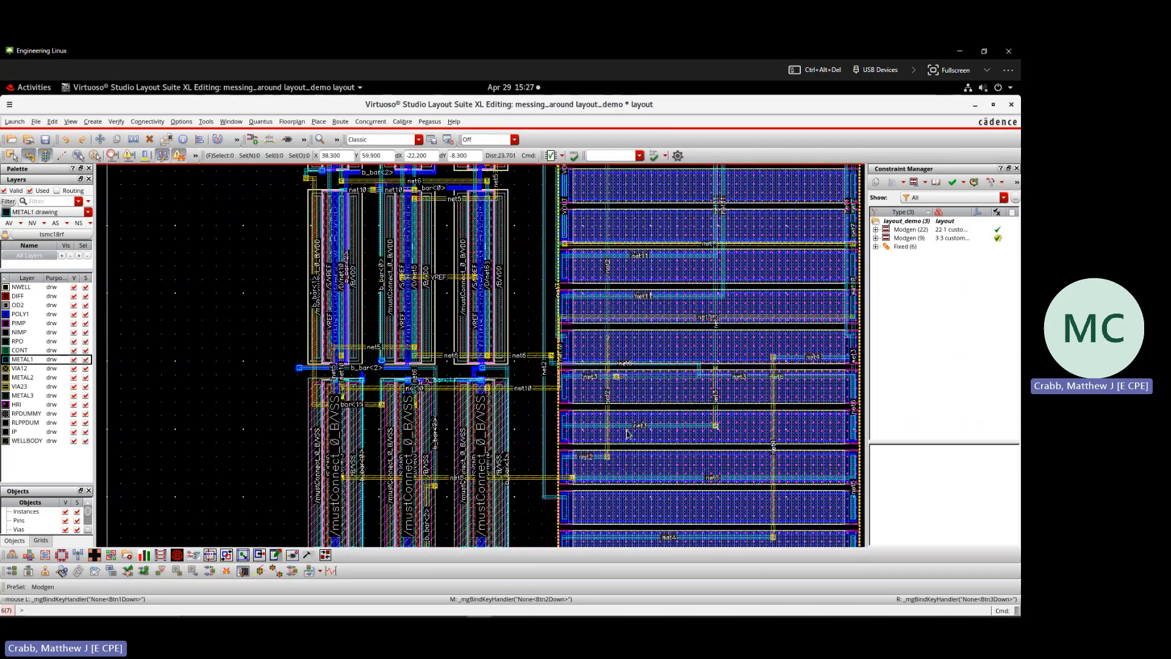
{"action": "scroll", "coordinate": [631, 338], "scroll_direction": "down", "scroll_amount": 2}
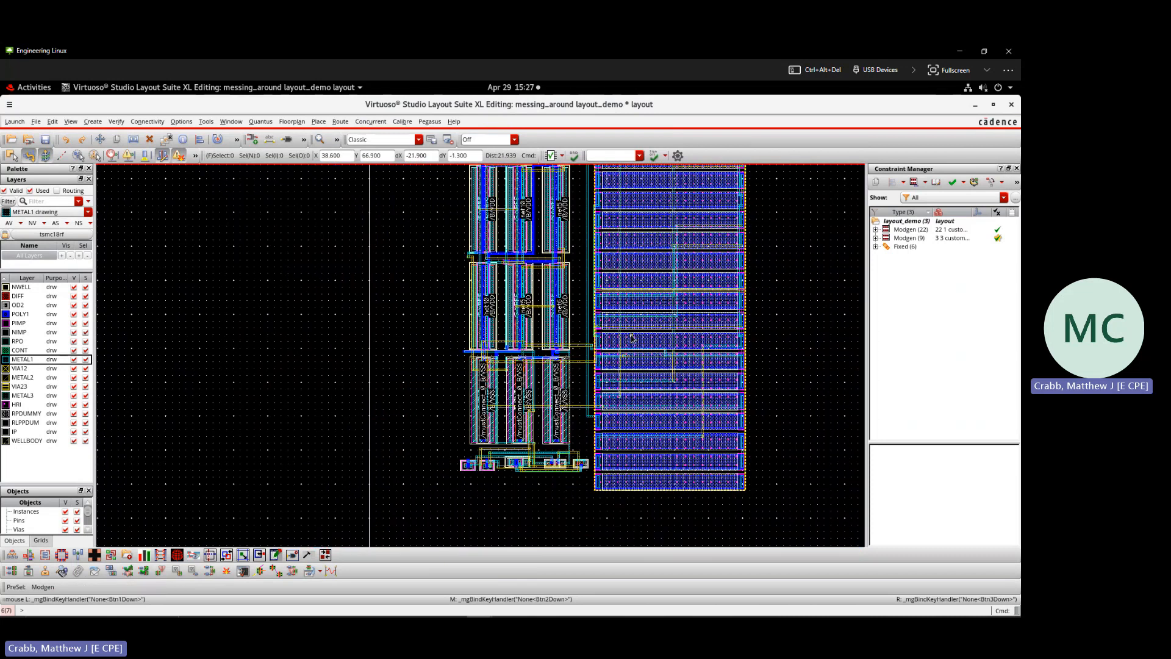
{"action": "scroll", "coordinate": [632, 336], "scroll_direction": "up", "scroll_amount": 2}
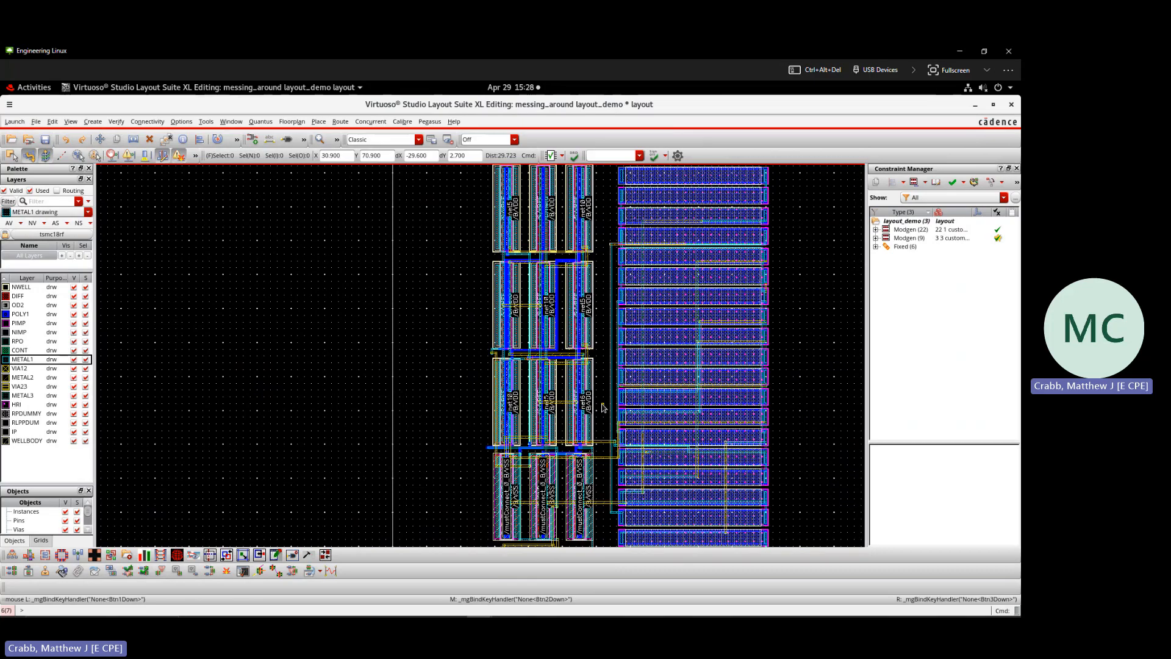
{"action": "scroll", "coordinate": [601, 361], "scroll_direction": "down", "scroll_amount": 1, "text": "ctrl"}
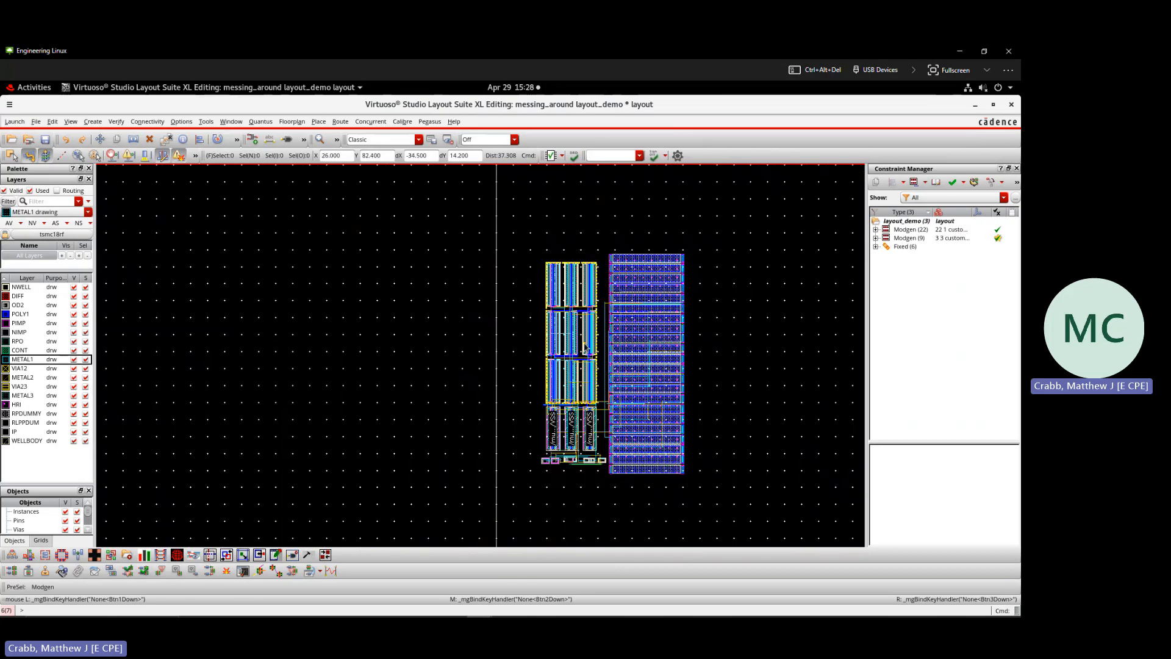